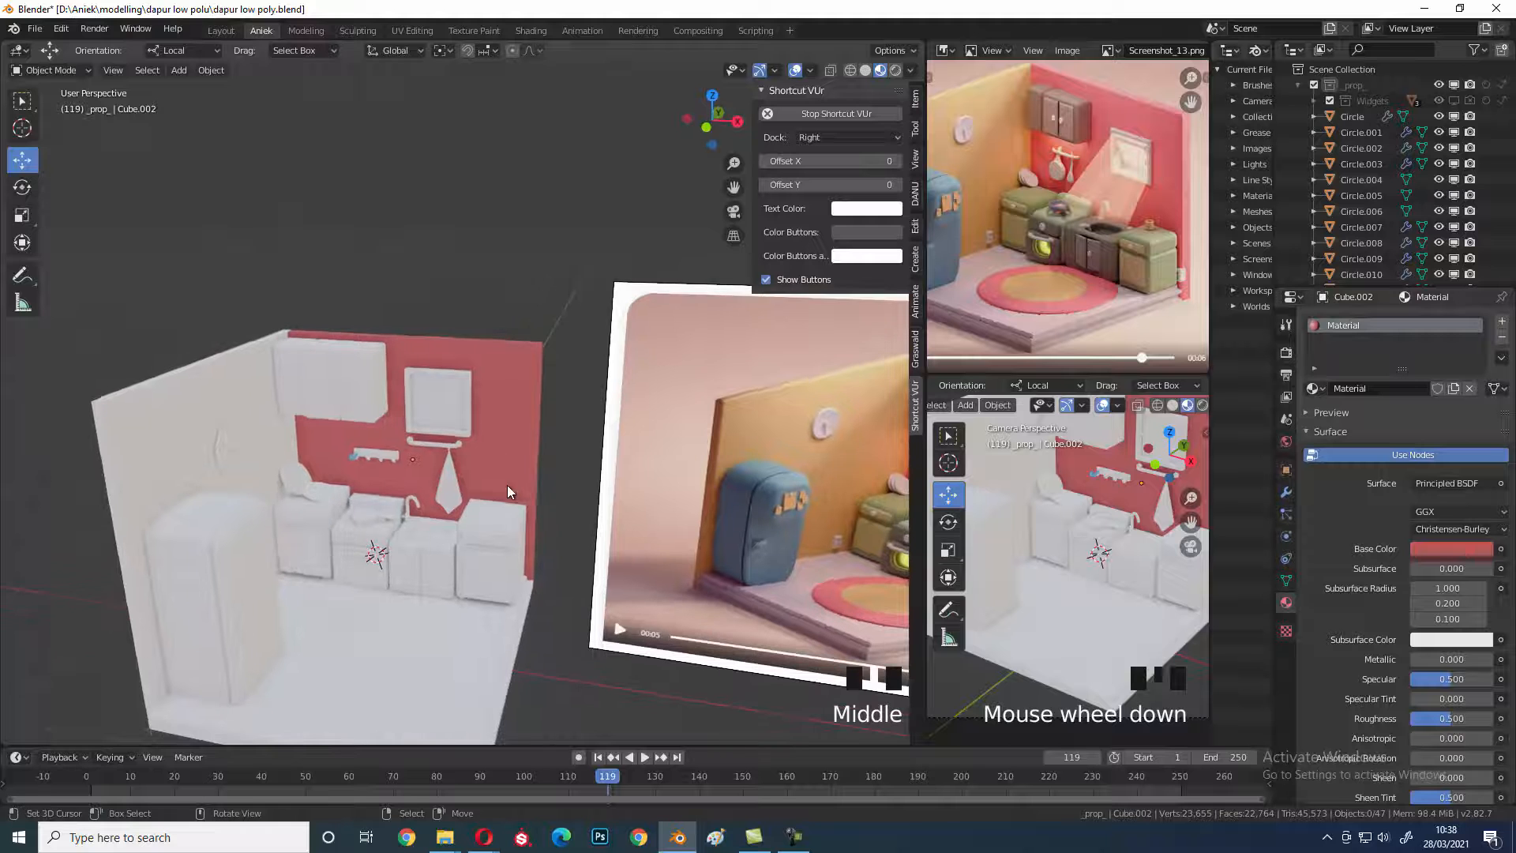
- Rename the red back wall's material to "wall red"
middle_click_drag(509, 485, 545, 489, "shift")
double_click(1372, 388)
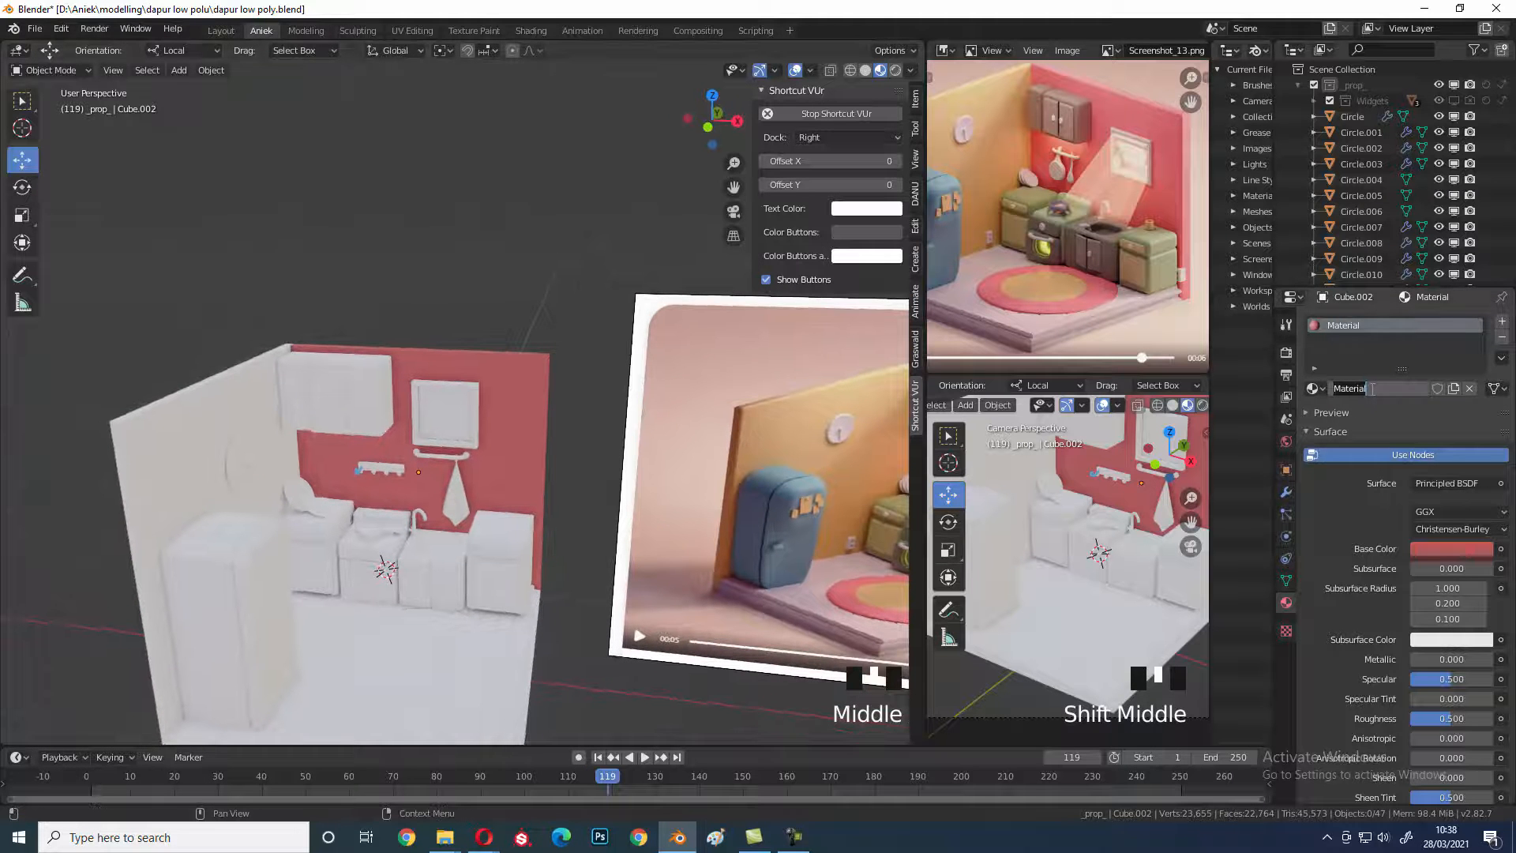
type("wall re")
key("Return")
- Give the adjoining white side wall a new material named "wall orange"
right_click(224, 447)
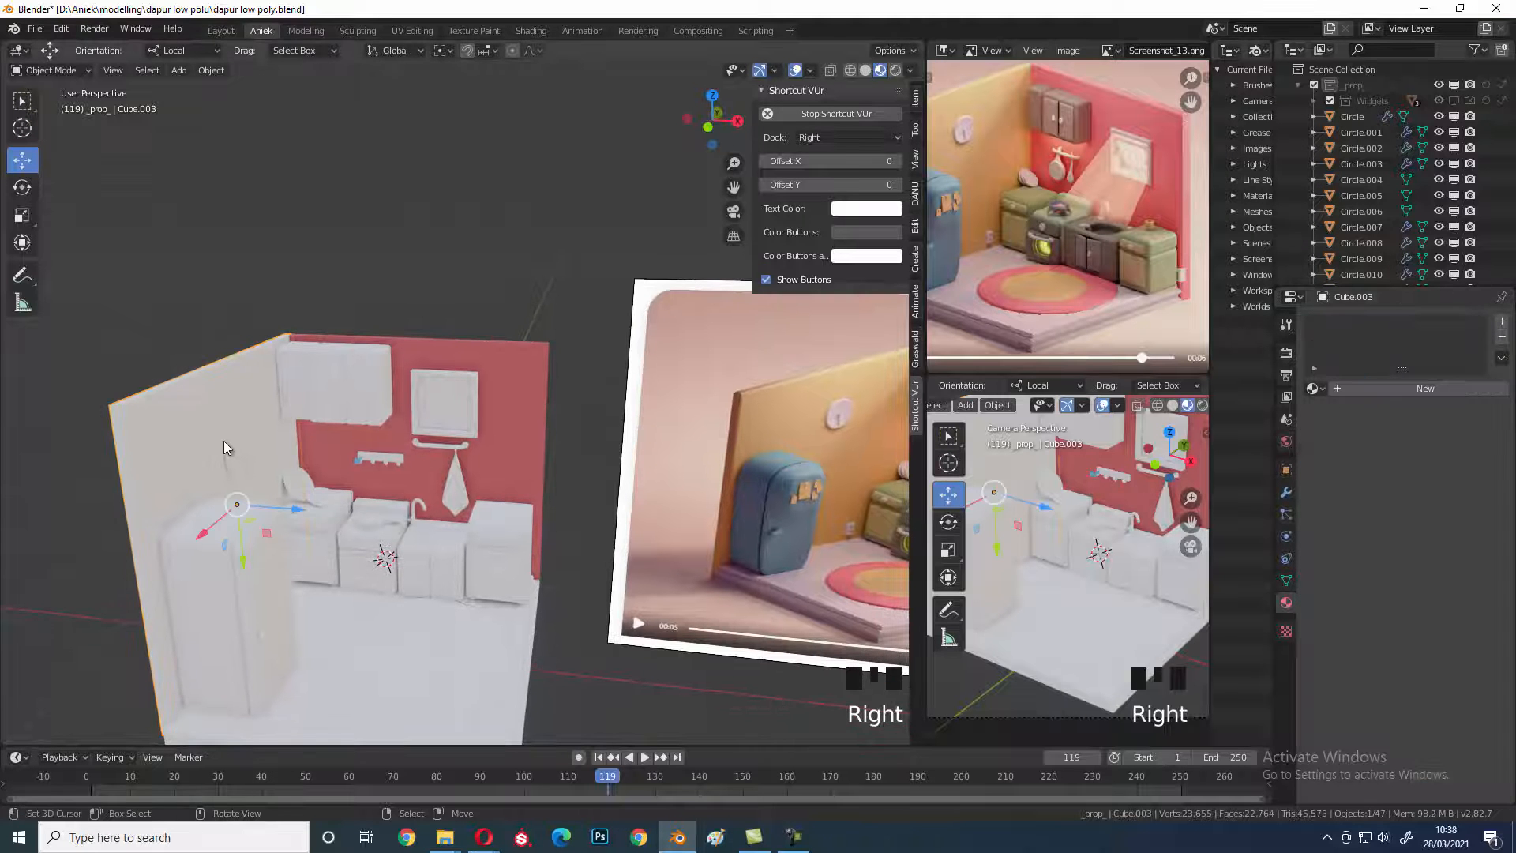
left_click(1385, 387)
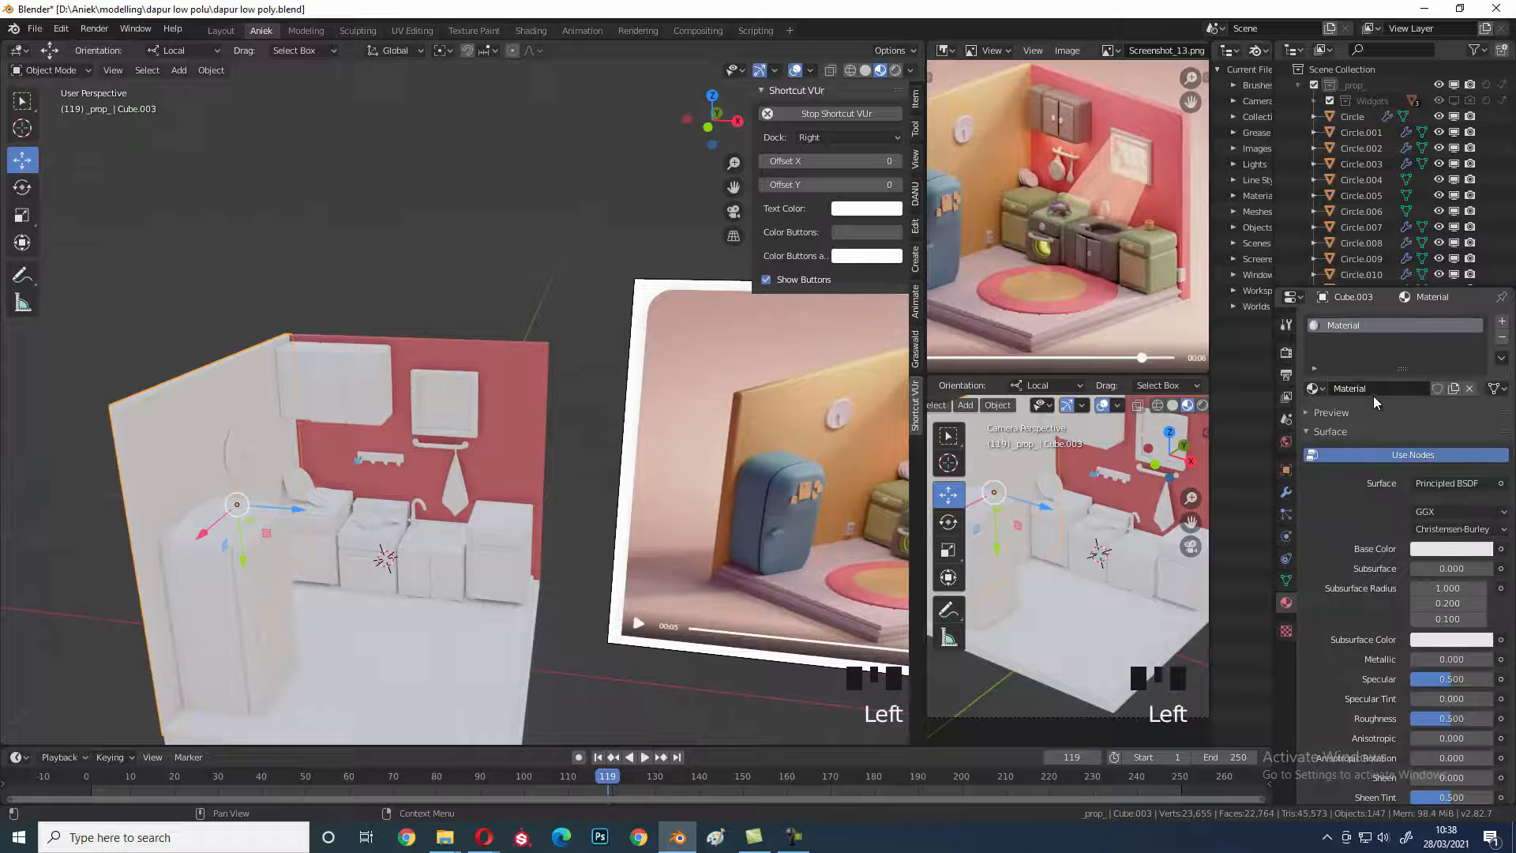
double_click(1372, 386)
type("wall orange")
key("Return")
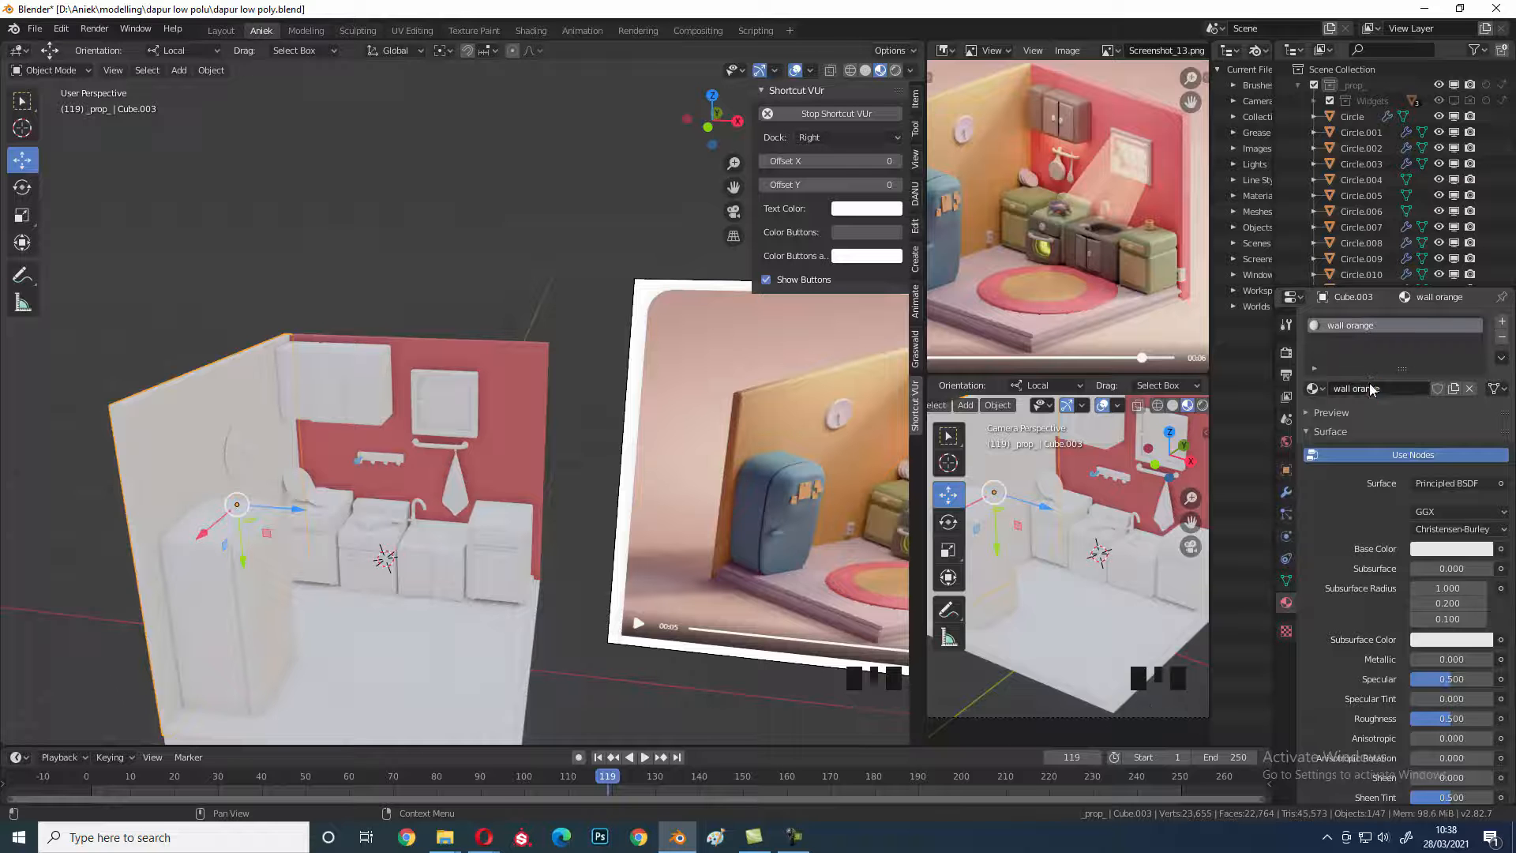
- Turn the small camera viewport into a Shader Editor showing the nodes of the wall orange material
middle_click_drag(671, 473, 652, 518, "shift")
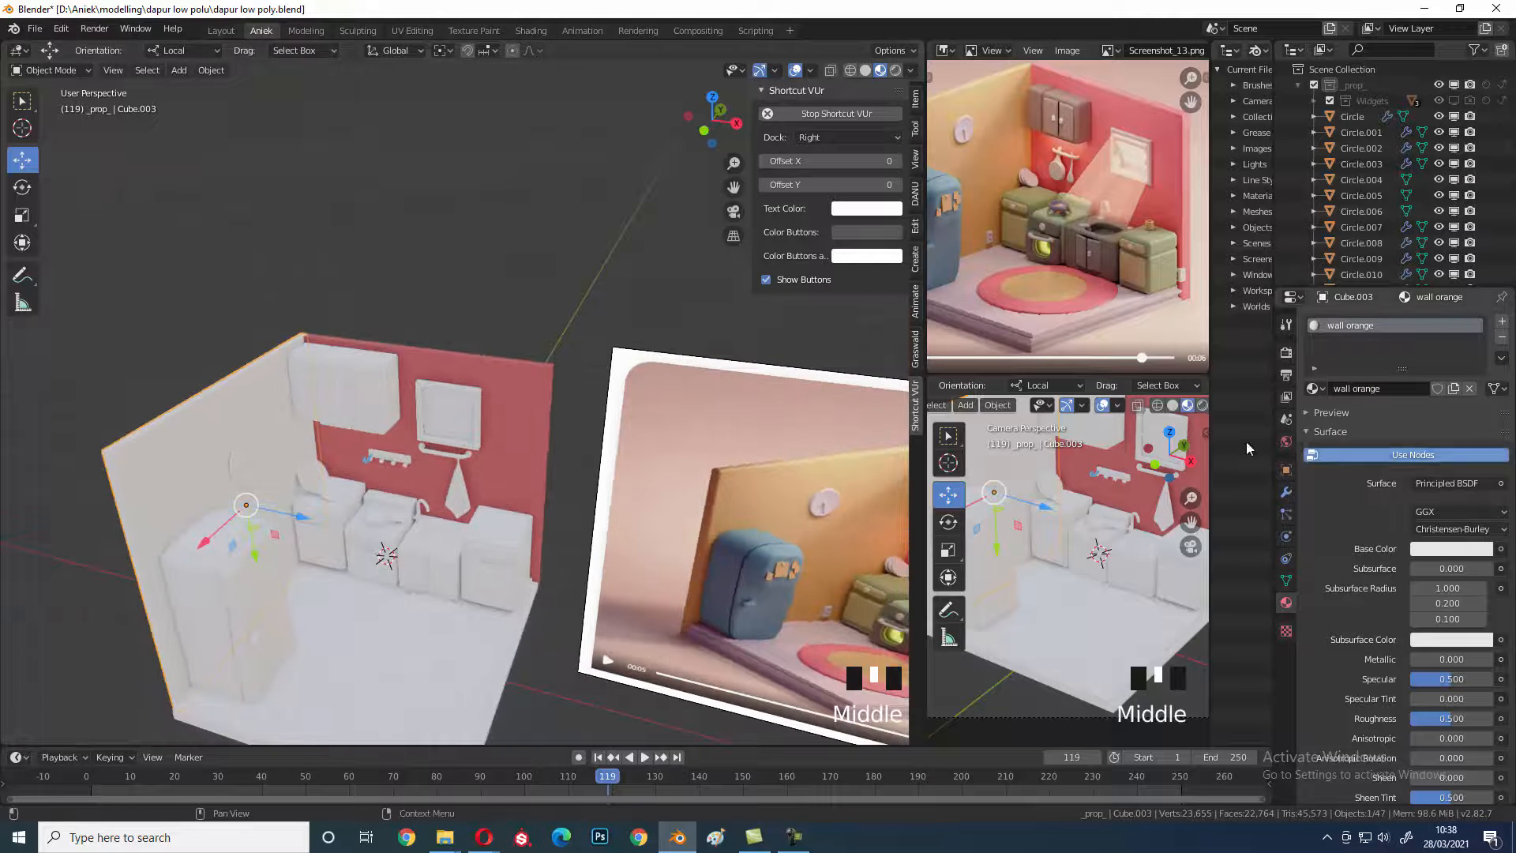
scroll(464, 380, "down", 5)
middle_click_drag(465, 379, 541, 369, "shift")
scroll(482, 381, "up", 2)
middle_click_drag(541, 370, 480, 381)
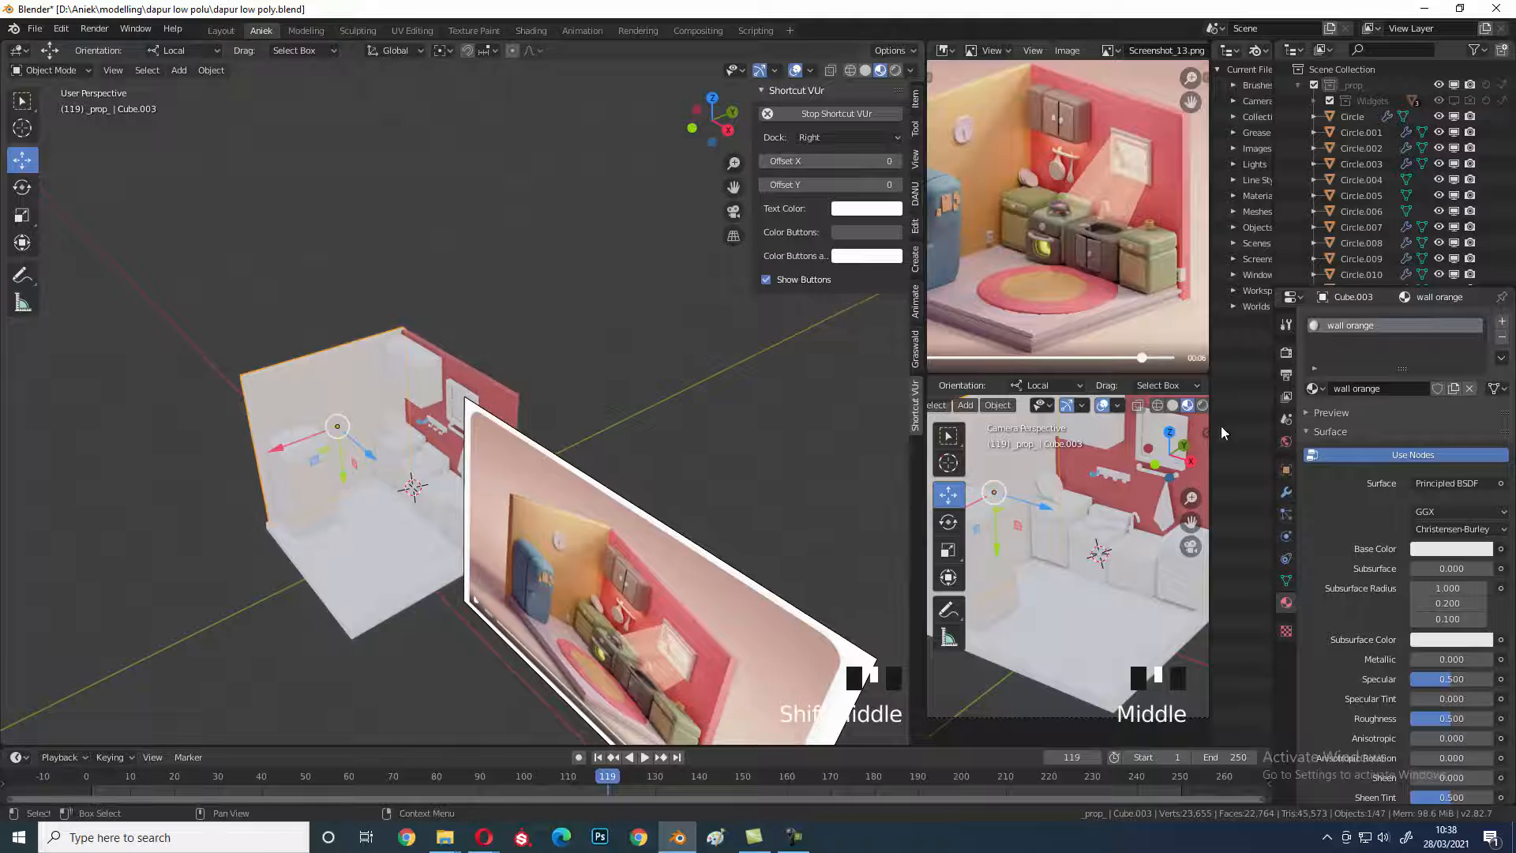
right_click(365, 359)
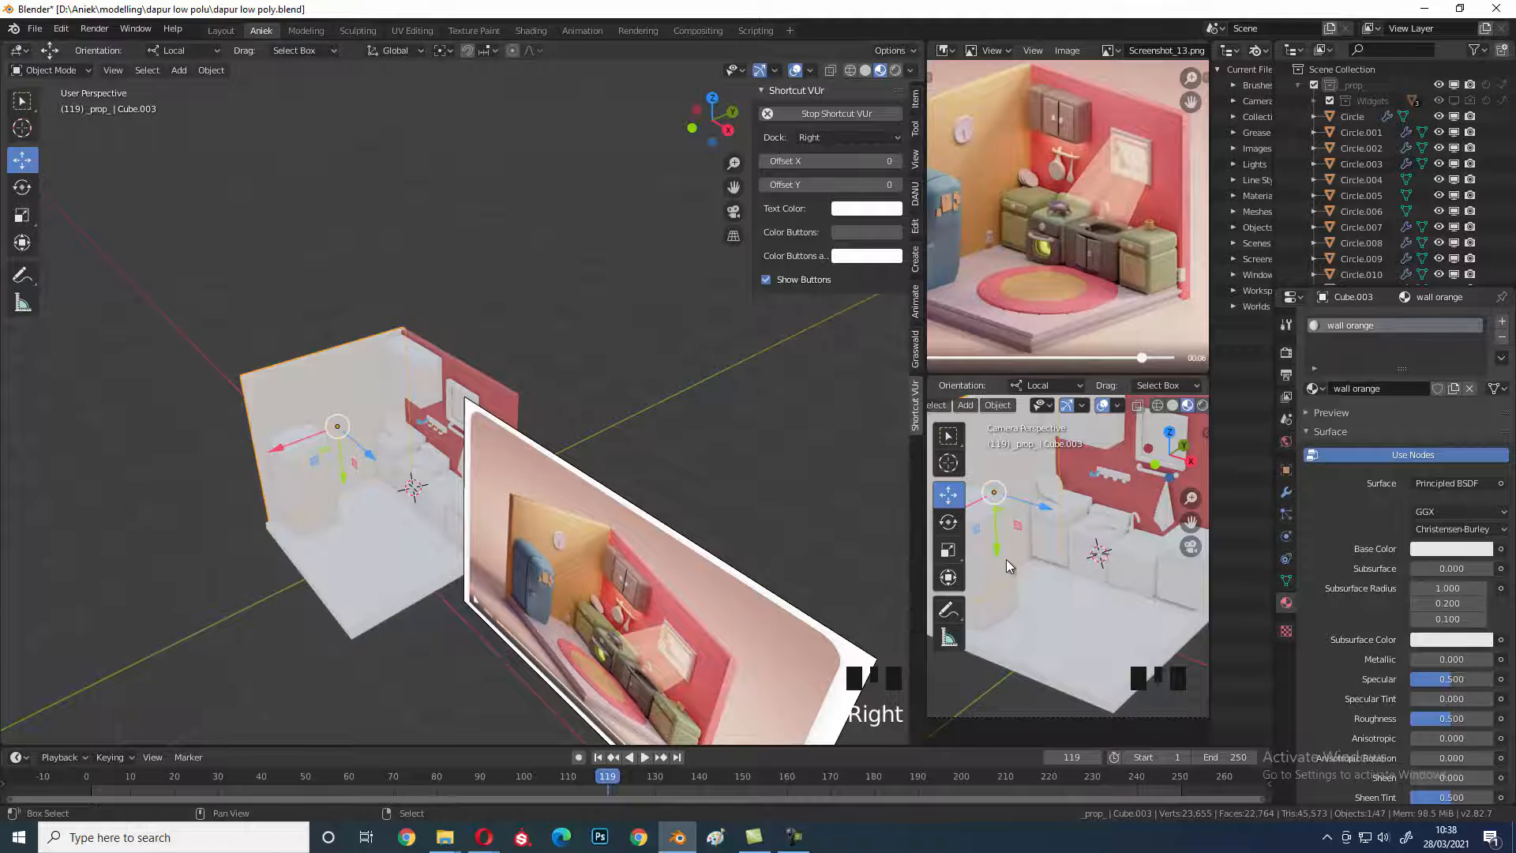
key("shift+F3")
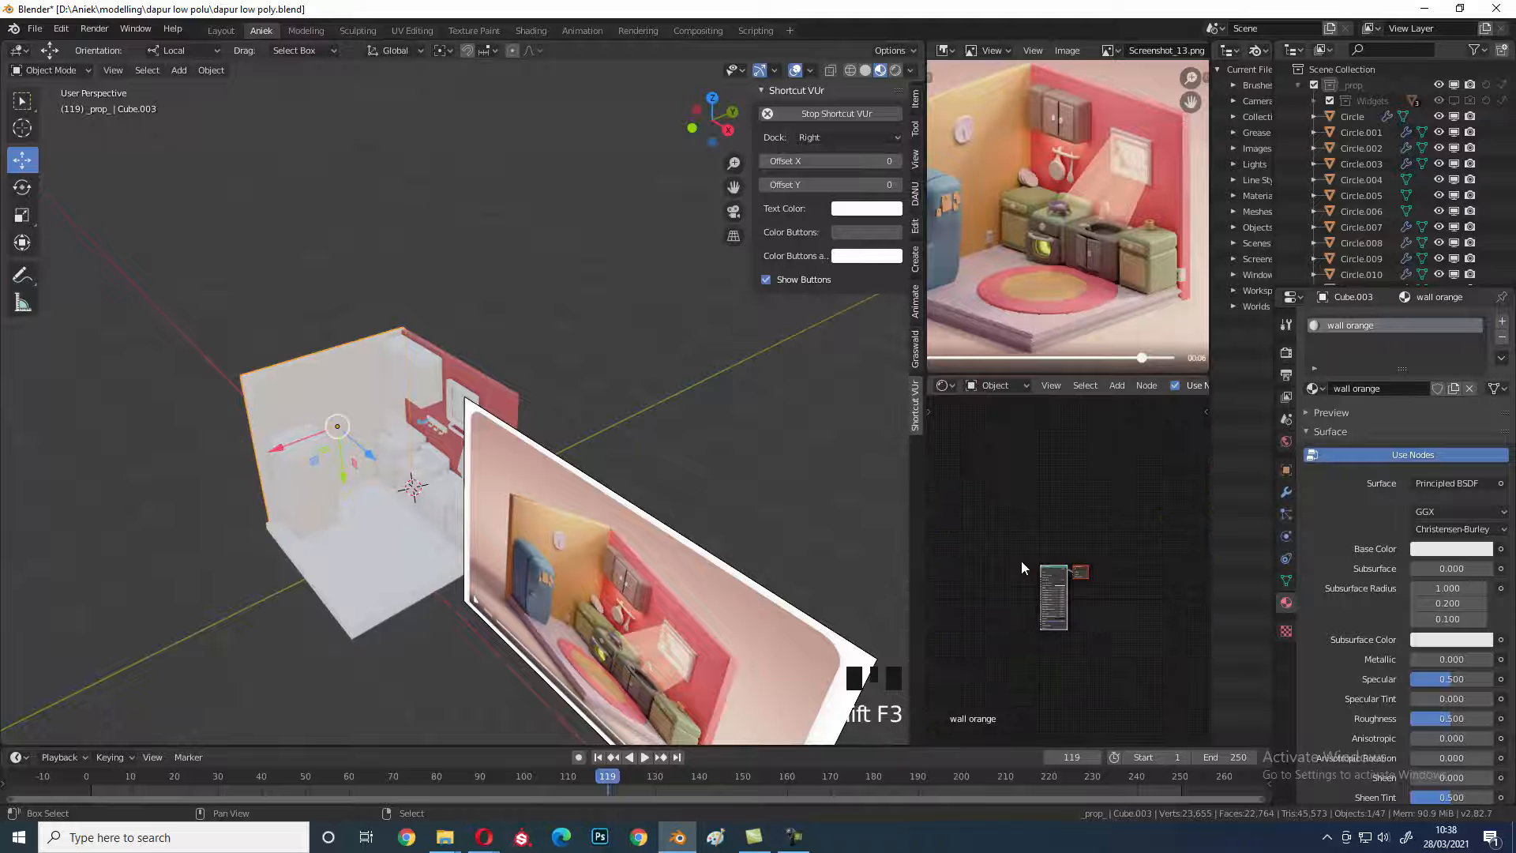
scroll(1054, 591, "up", 5)
scroll(1083, 445, "up", 3)
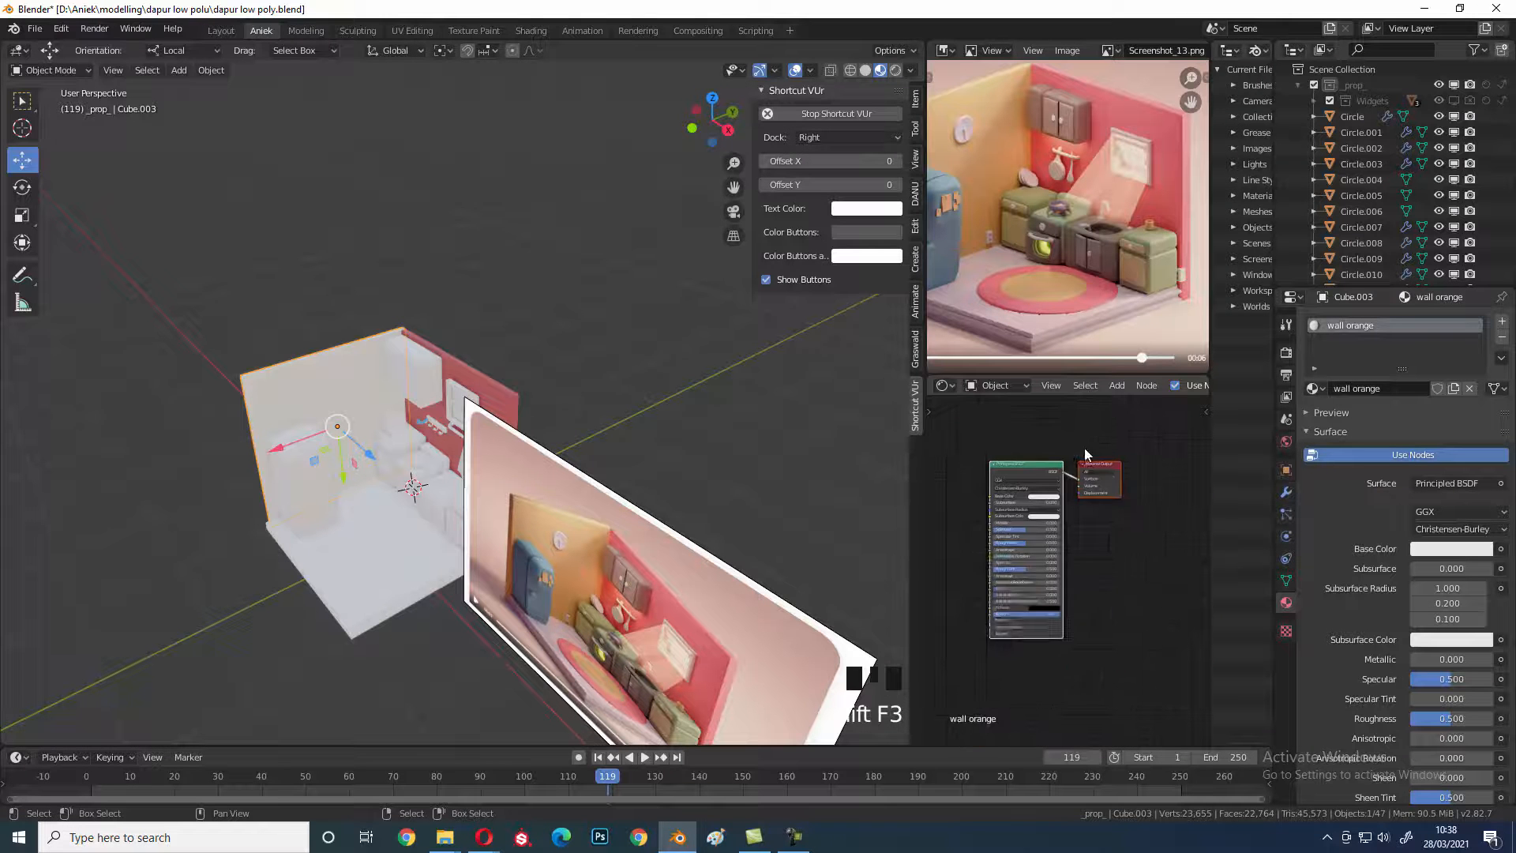
- Sample the reference image's orange wall as the base color of the wall orange material
left_click(1040, 469)
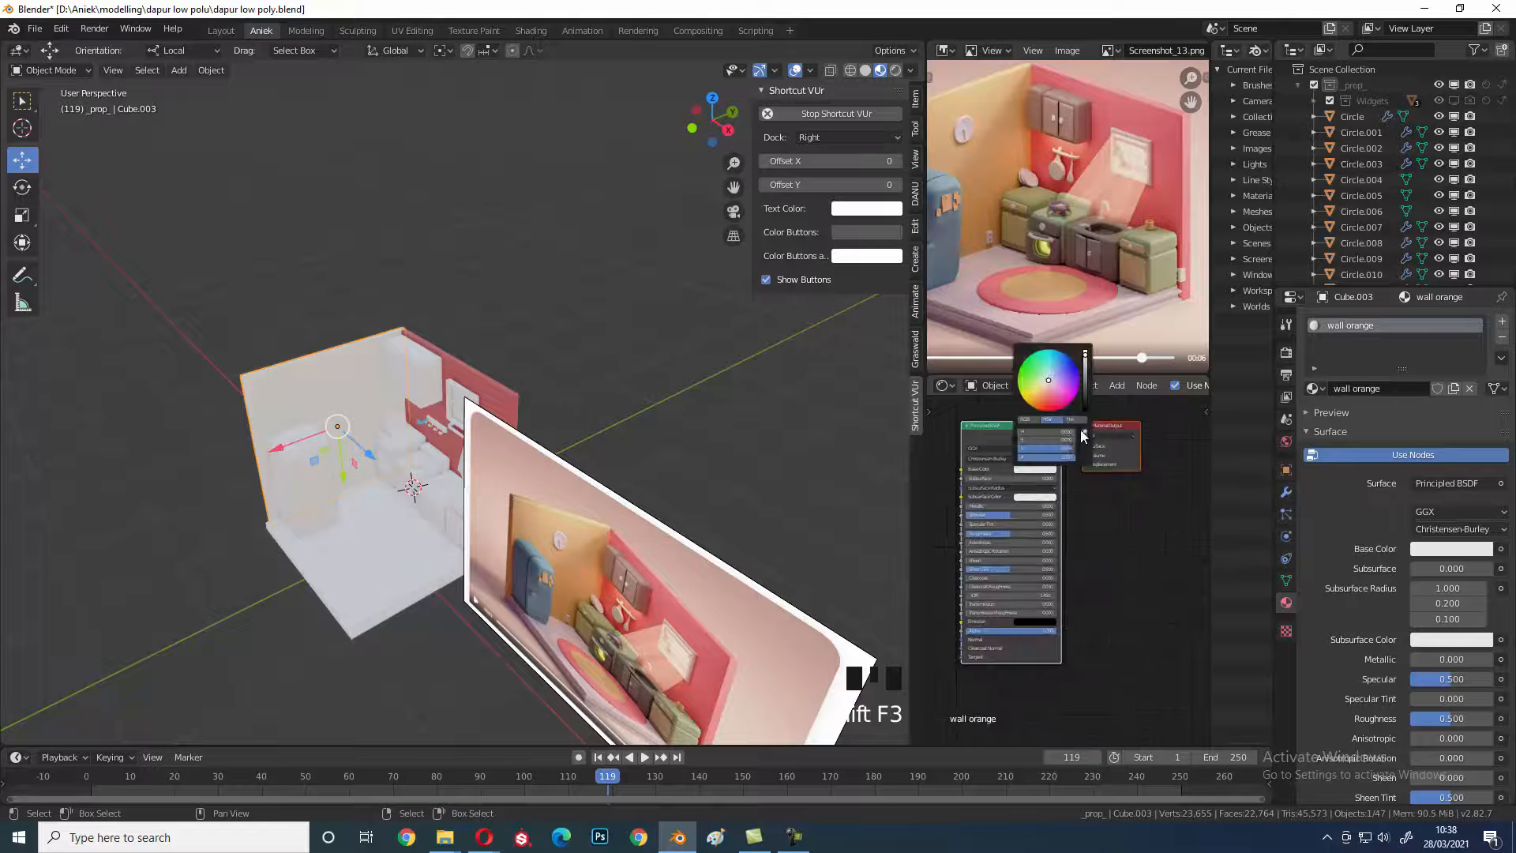
left_click(1083, 433)
left_click(983, 105)
- Shift the wall orange material's base color to a more saturated orange
middle_click_drag(344, 426, 364, 385)
scroll(364, 385, "up", 2)
scroll(447, 458, "up", 1)
middle_click_drag(374, 464, 442, 461)
left_click(1040, 472)
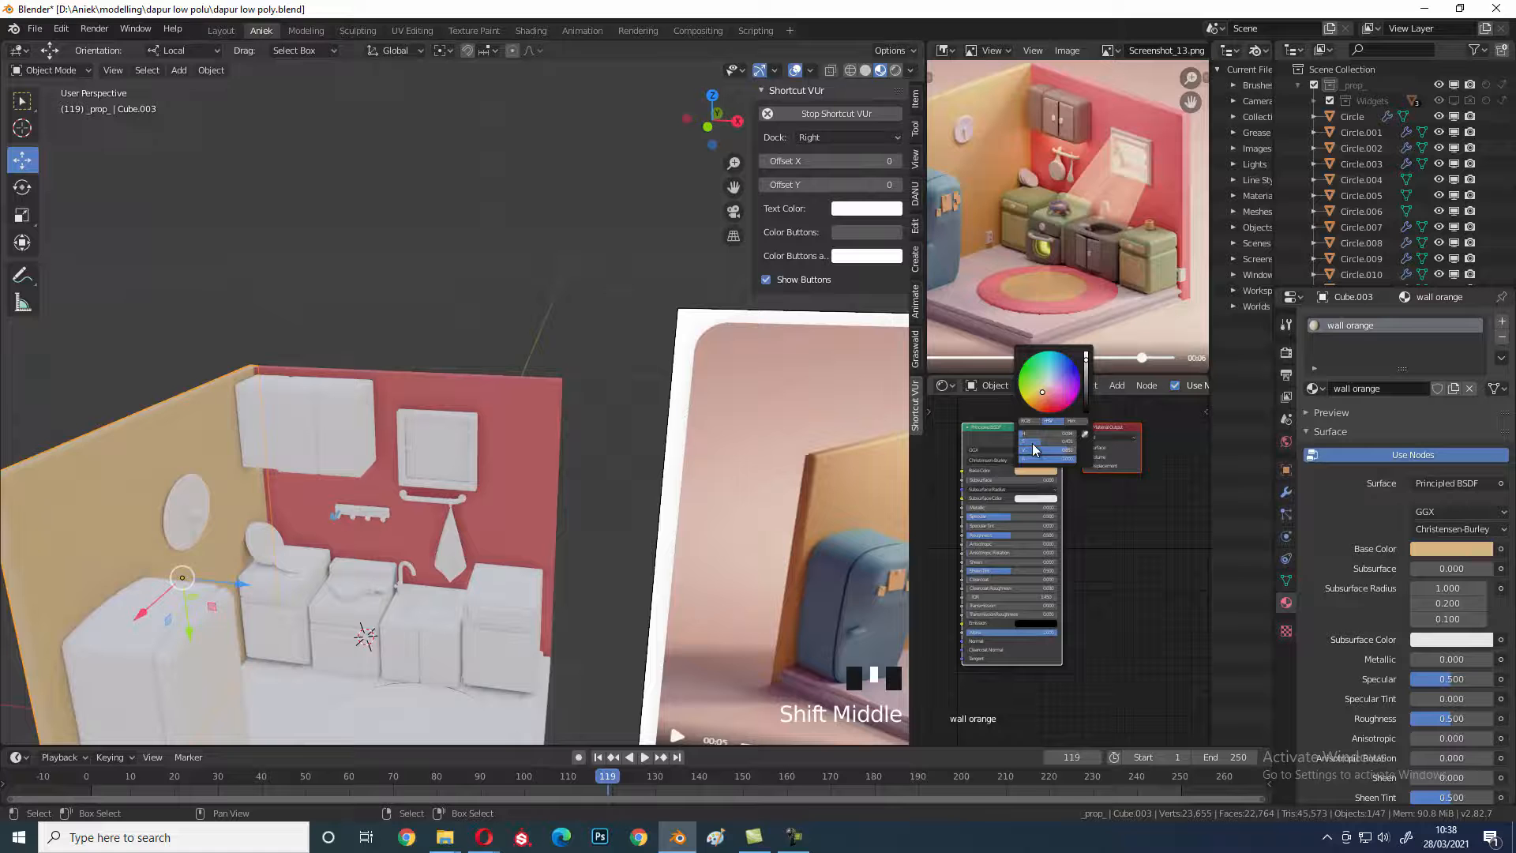
left_click(1040, 398)
left_click(1040, 396)
- Add a new material to the upper cabinet hanging on the red wall
middle_click_drag(77, 557, 73, 547)
scroll(1016, 228, "up", 1)
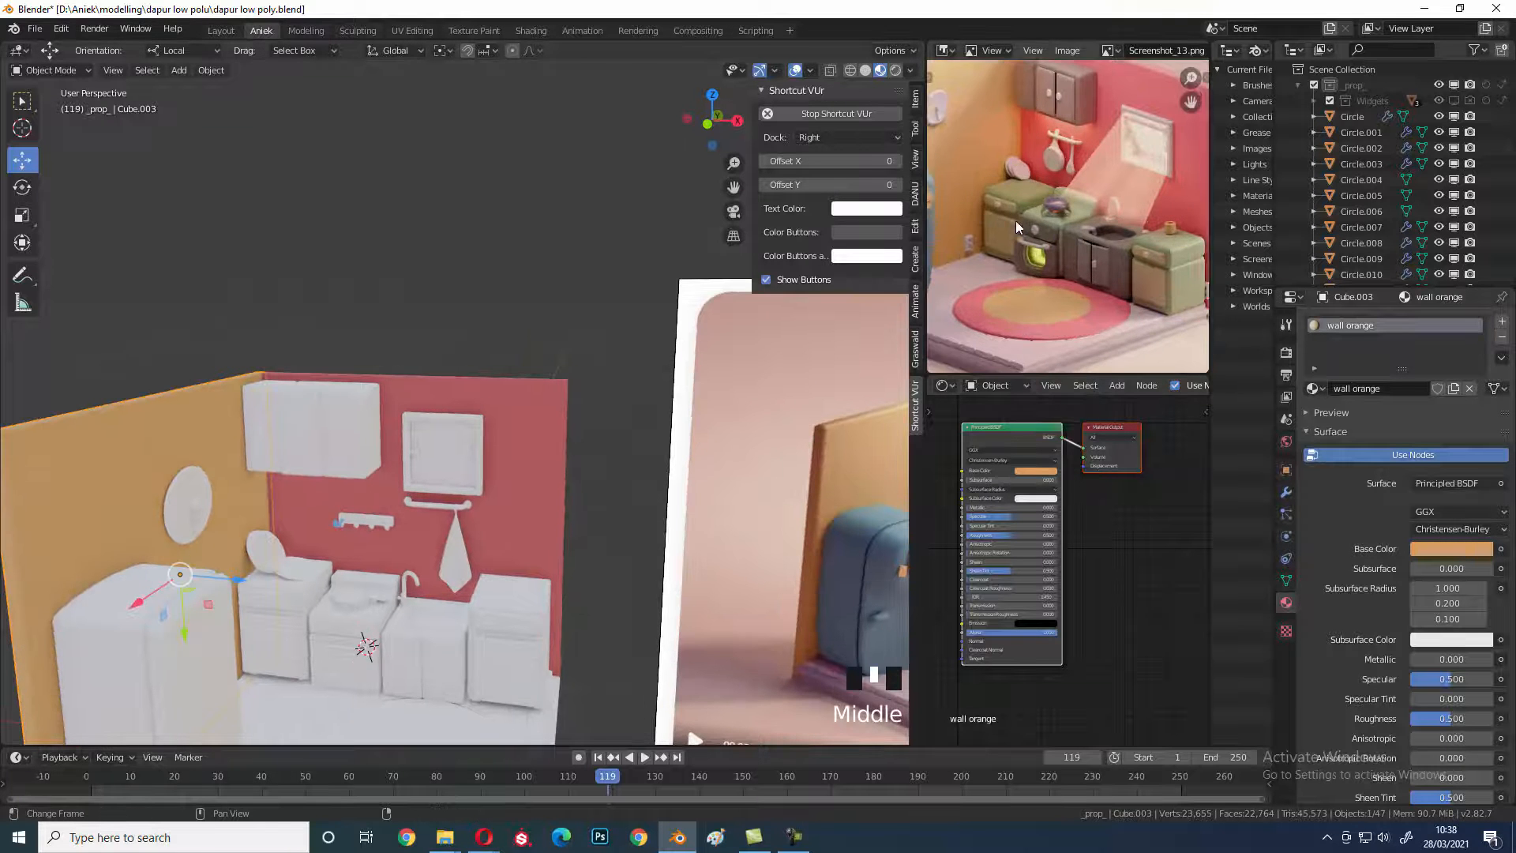
middle_click_drag(1016, 222, 1036, 256)
scroll(365, 391, "down", 4)
middle_click_drag(503, 440, 485, 433)
scroll(523, 475, "up", 2)
scroll(524, 475, "up", 2)
middle_click_drag(444, 502, 425, 450, "shift")
right_click(319, 377)
middle_click_drag(321, 368, 365, 443)
middle_click_drag(365, 442, 325, 431, "shift")
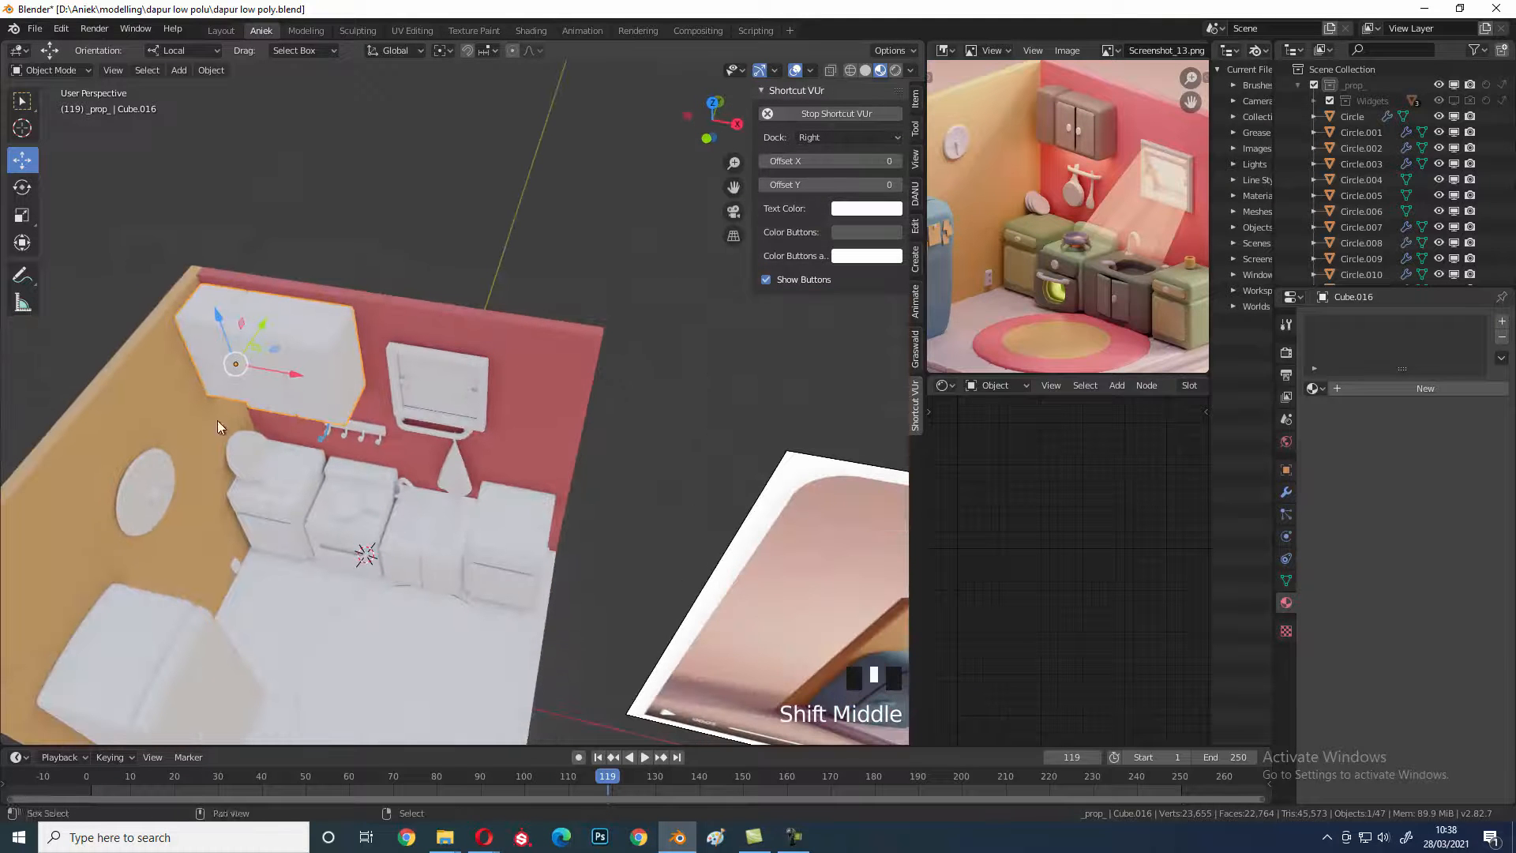
left_click(1351, 385)
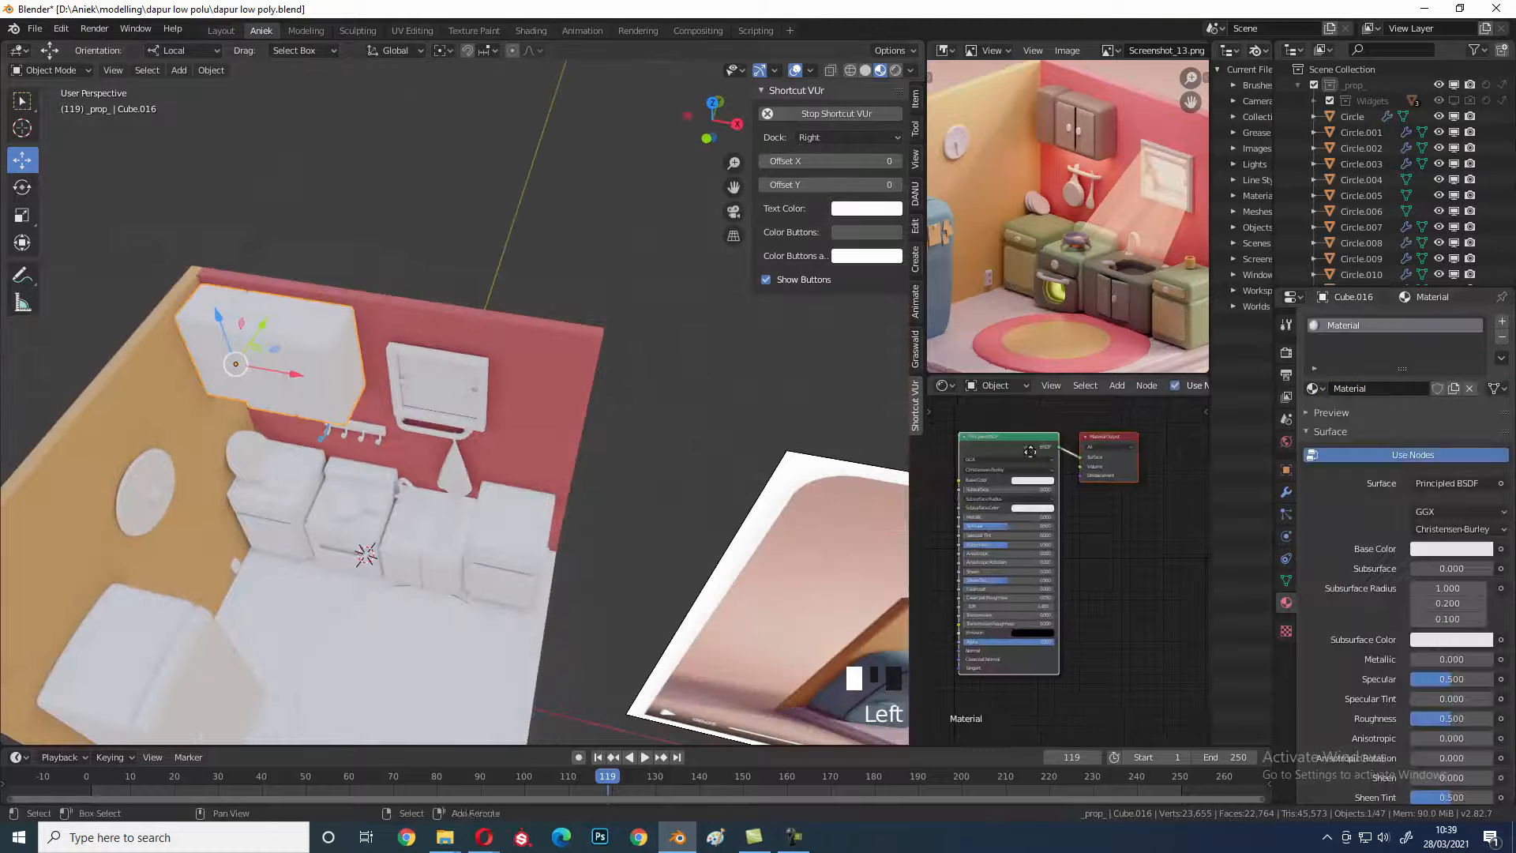
- Name the wall cabinet's new material "cabinet"
left_click(1375, 391)
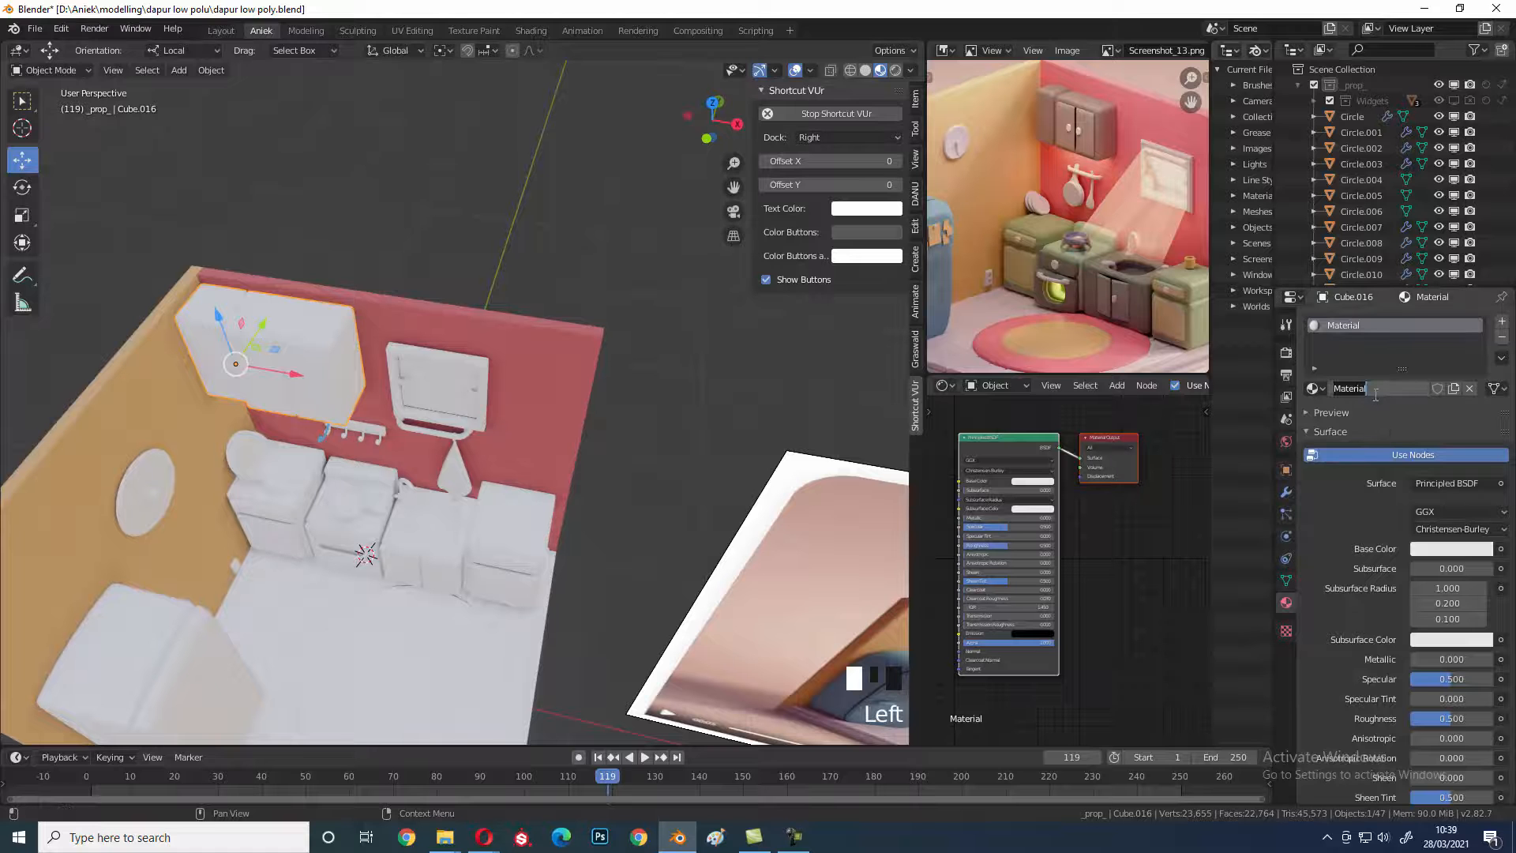
type("lemari")
key("Return")
left_click(1362, 390)
type("cabinet")
key("Return")
- Sample the reference image's upper cabinet as the base color of the cabinet material
left_click(1022, 480)
left_click(1083, 449)
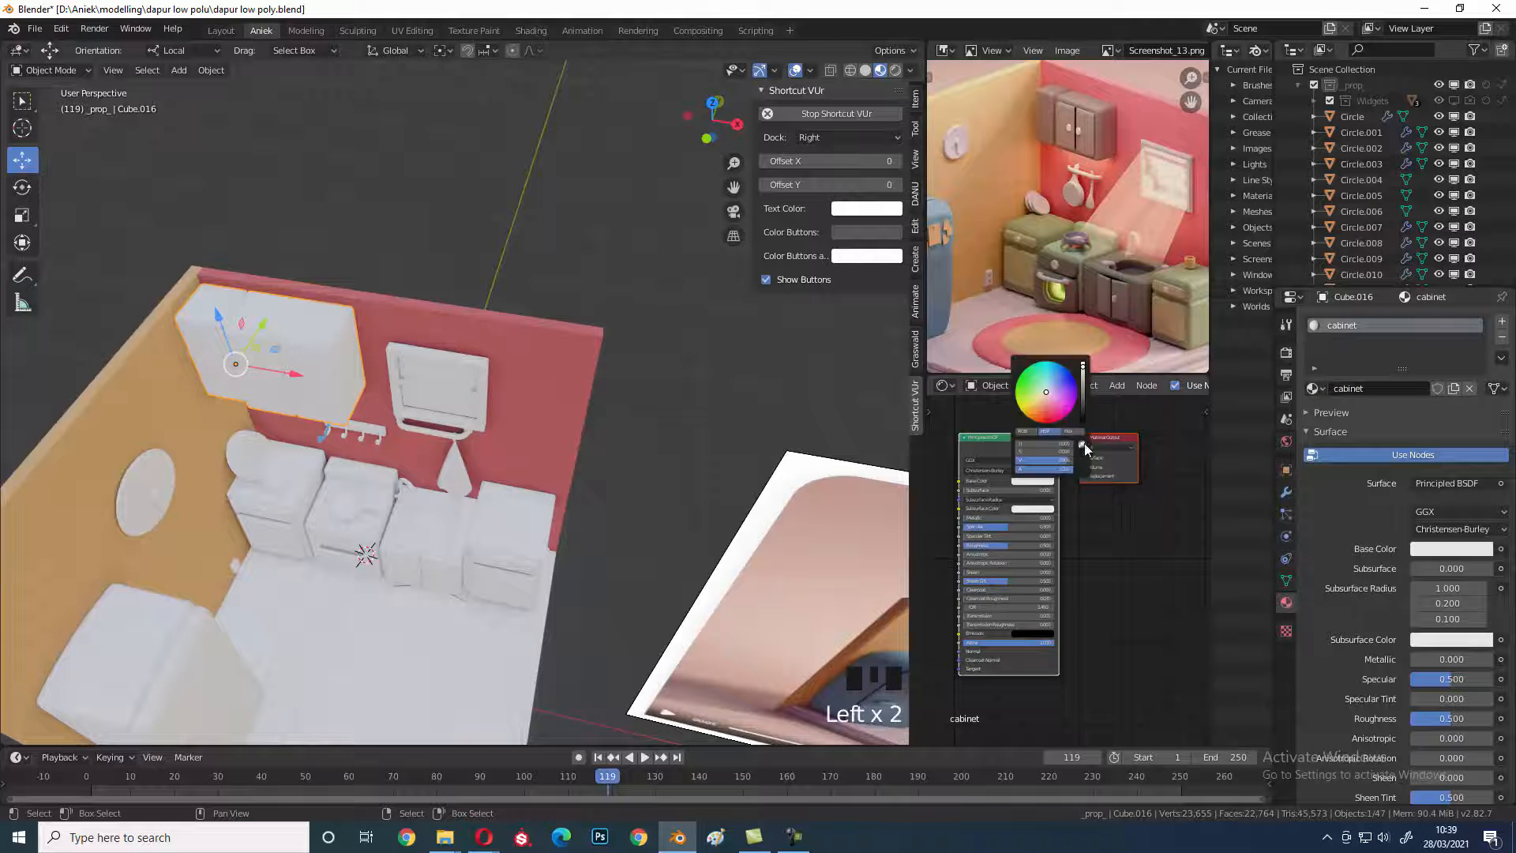
left_click(1090, 111)
- Warm and darken the cabinet material's base color to a muted pinkish brown
mouse_move(424, 392)
middle_mouse_down("shift")
mouse_move(420, 413)
mouse_move(426, 364)
middle_mouse_up("shift")
left_click(1022, 480)
left_click(1043, 403)
left_click(1083, 382)
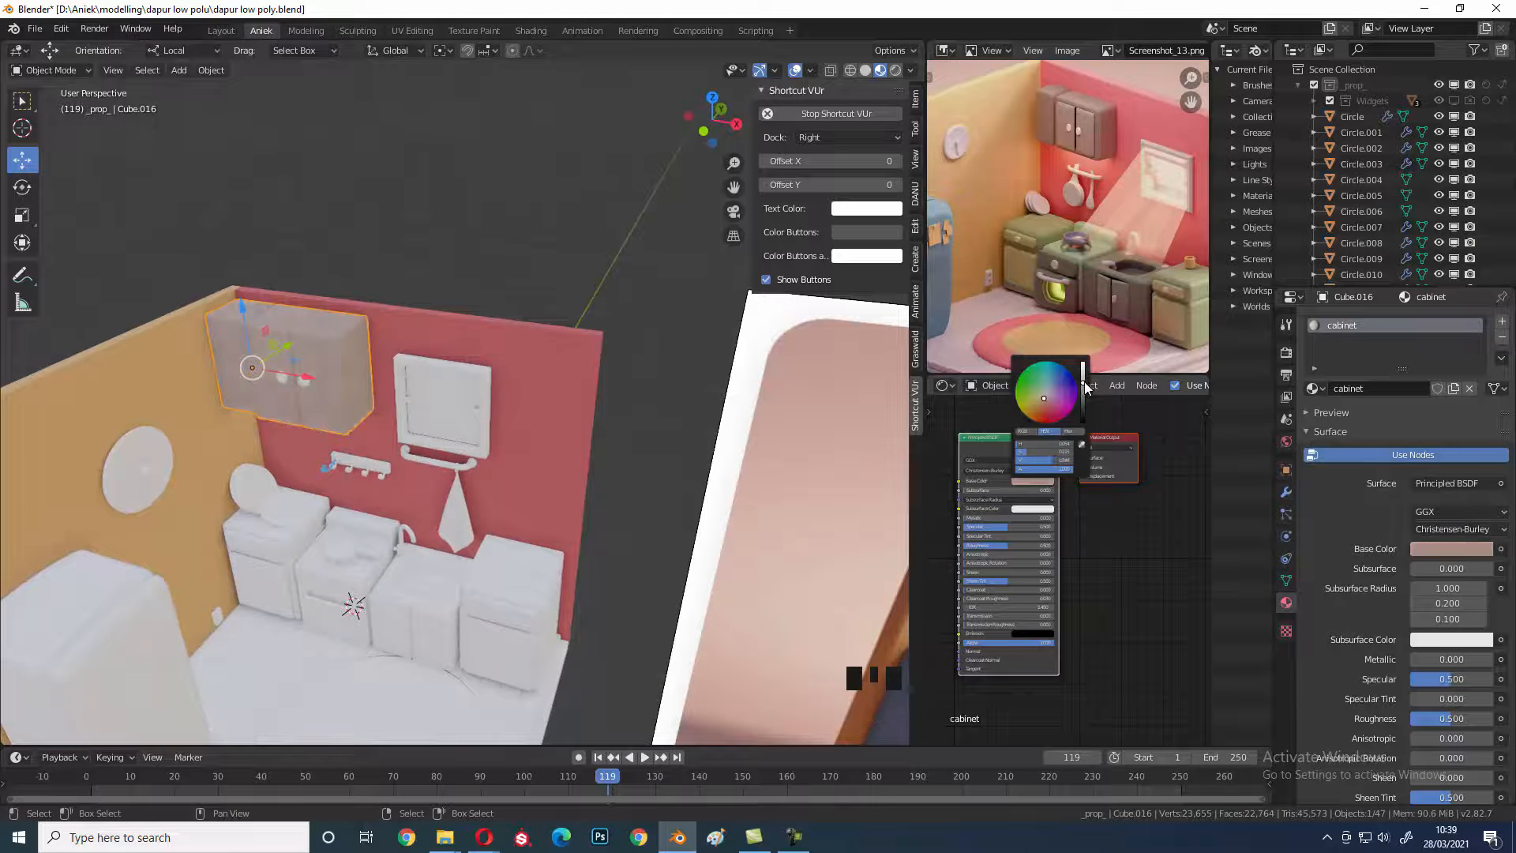
left_click_drag(1044, 394, 1043, 399)
- Fine-tune the cabinet material's base color to a dusty brown with saturation about 0.25 and value about 0.62
scroll(1068, 508, "up", 2)
middle_click_drag(1068, 508, 1095, 566)
left_click(1068, 527)
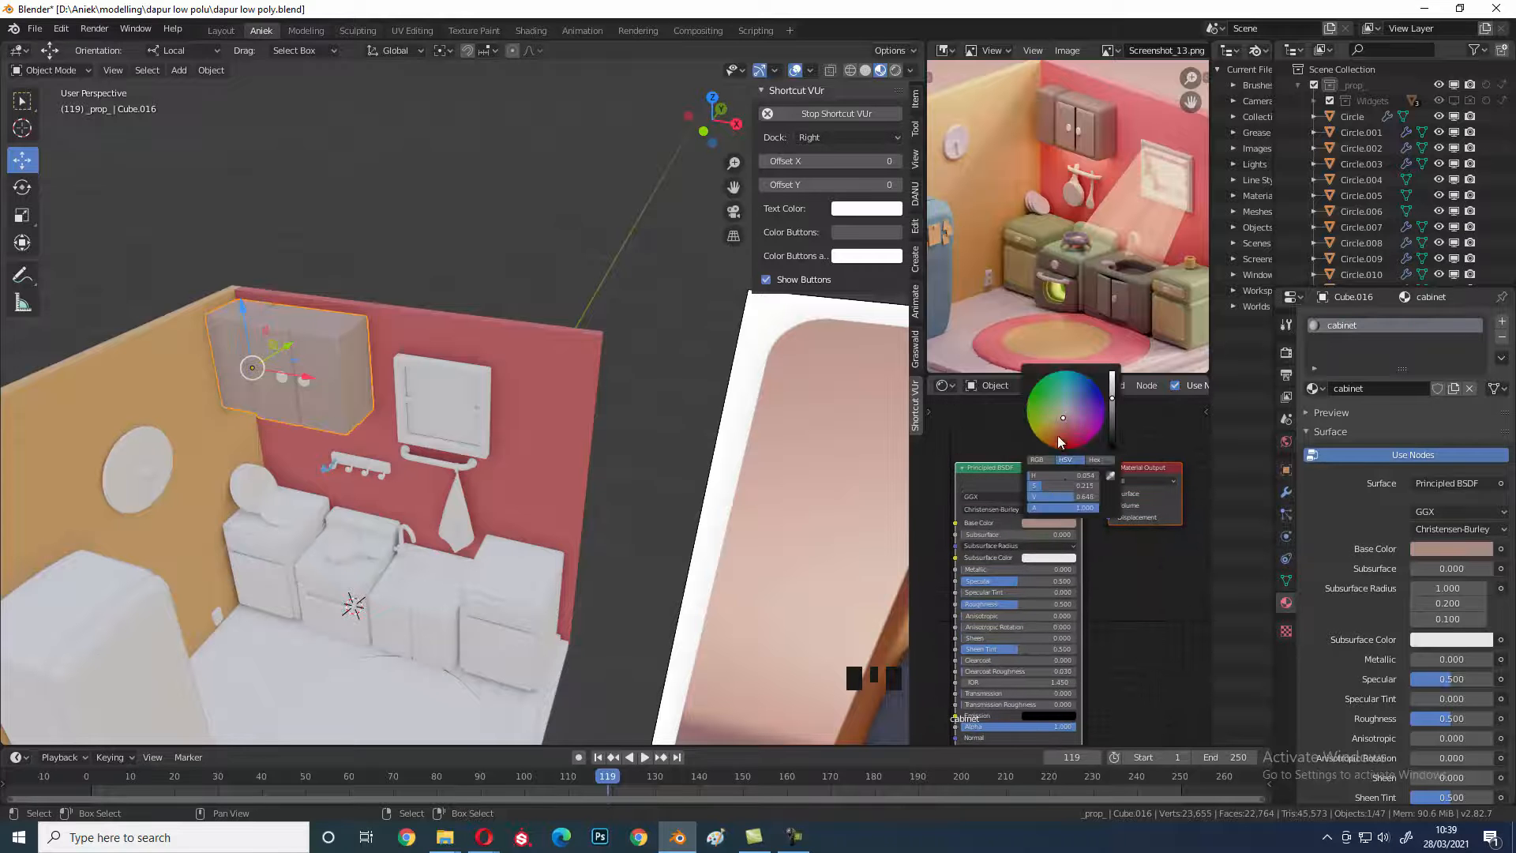
left_click_drag(1059, 420, 1065, 423)
left_click(1057, 419)
left_click_drag(1060, 420, 1063, 417)
left_click(1059, 420)
mouse_move(1059, 420)
left_mouse_down()
mouse_move(1114, 403)
mouse_move(1063, 419)
left_mouse_up()
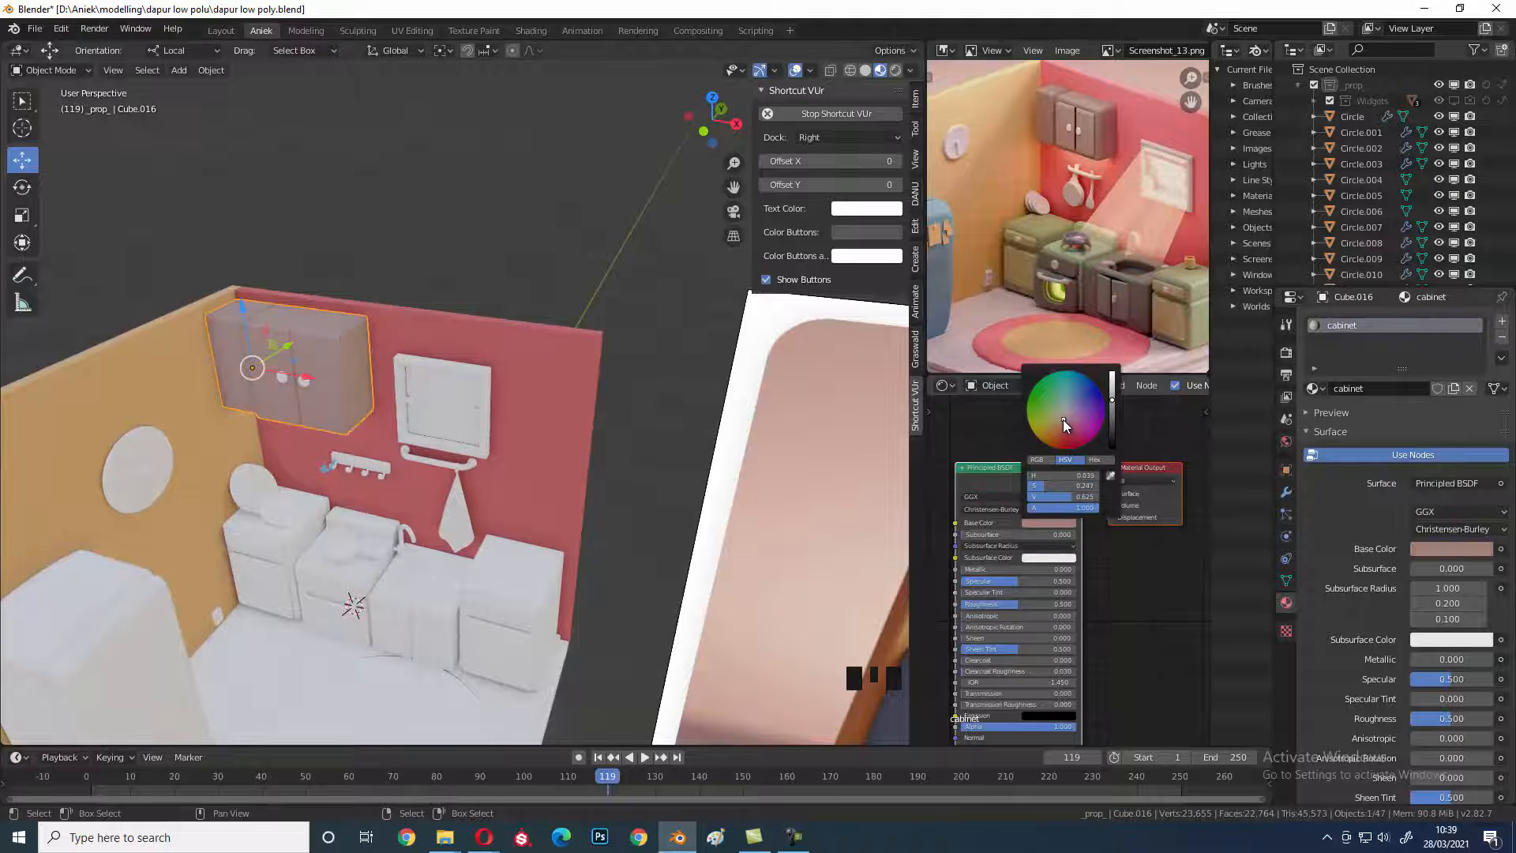
- Add a second material slot to the wall cabinet with a new material named "door cabinet"
scroll(240, 429, "up", 3)
middle_click_drag(240, 430, 415, 452)
scroll(368, 485, "up", 2)
scroll(444, 482, "up", 1)
right_click(390, 395)
middle_click_drag(390, 395, 586, 529, "shift")
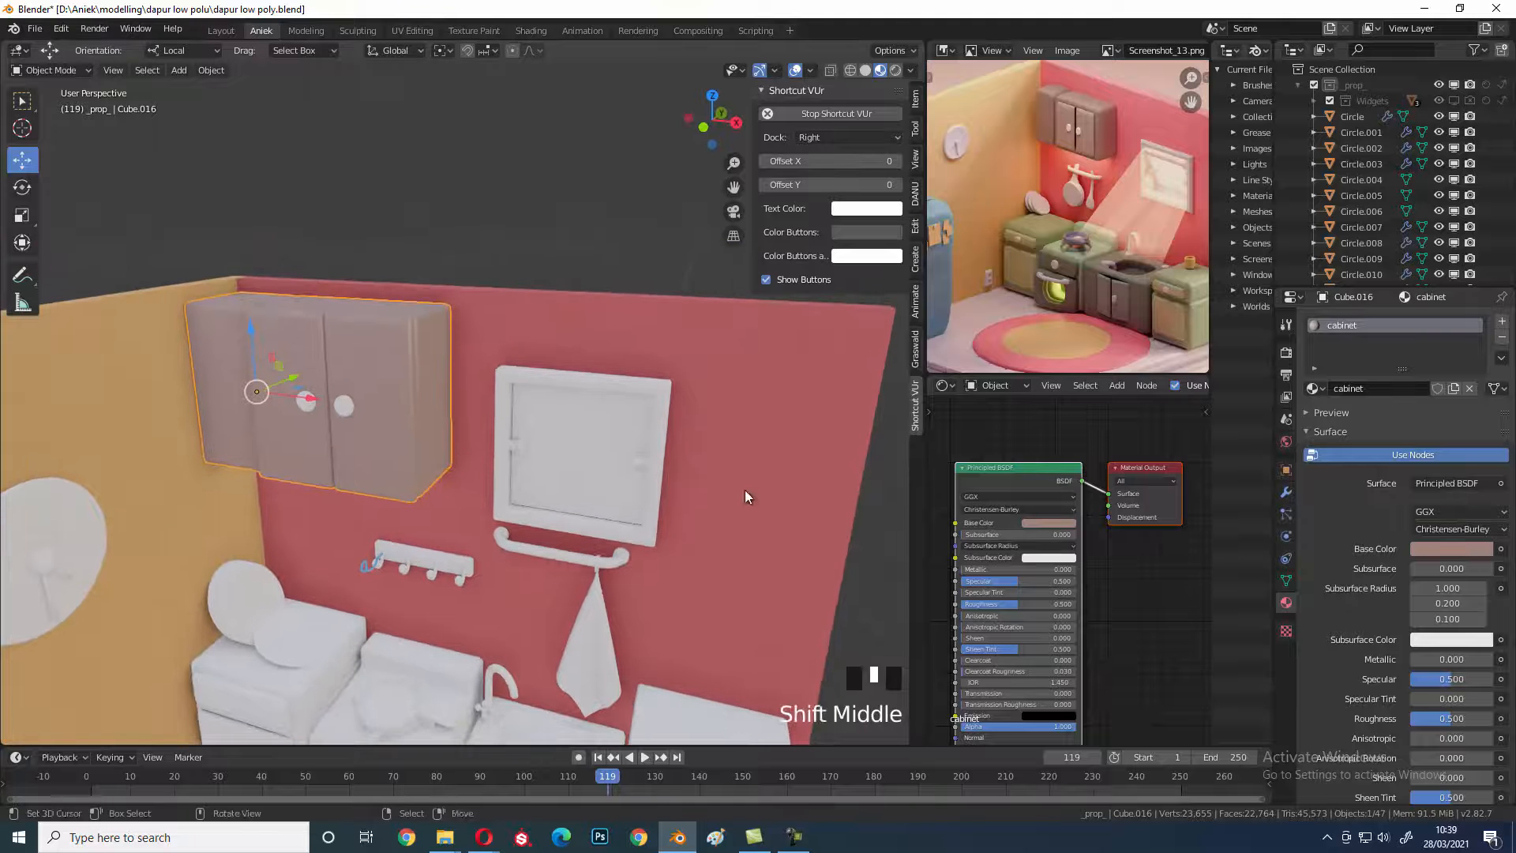
left_click(1500, 324)
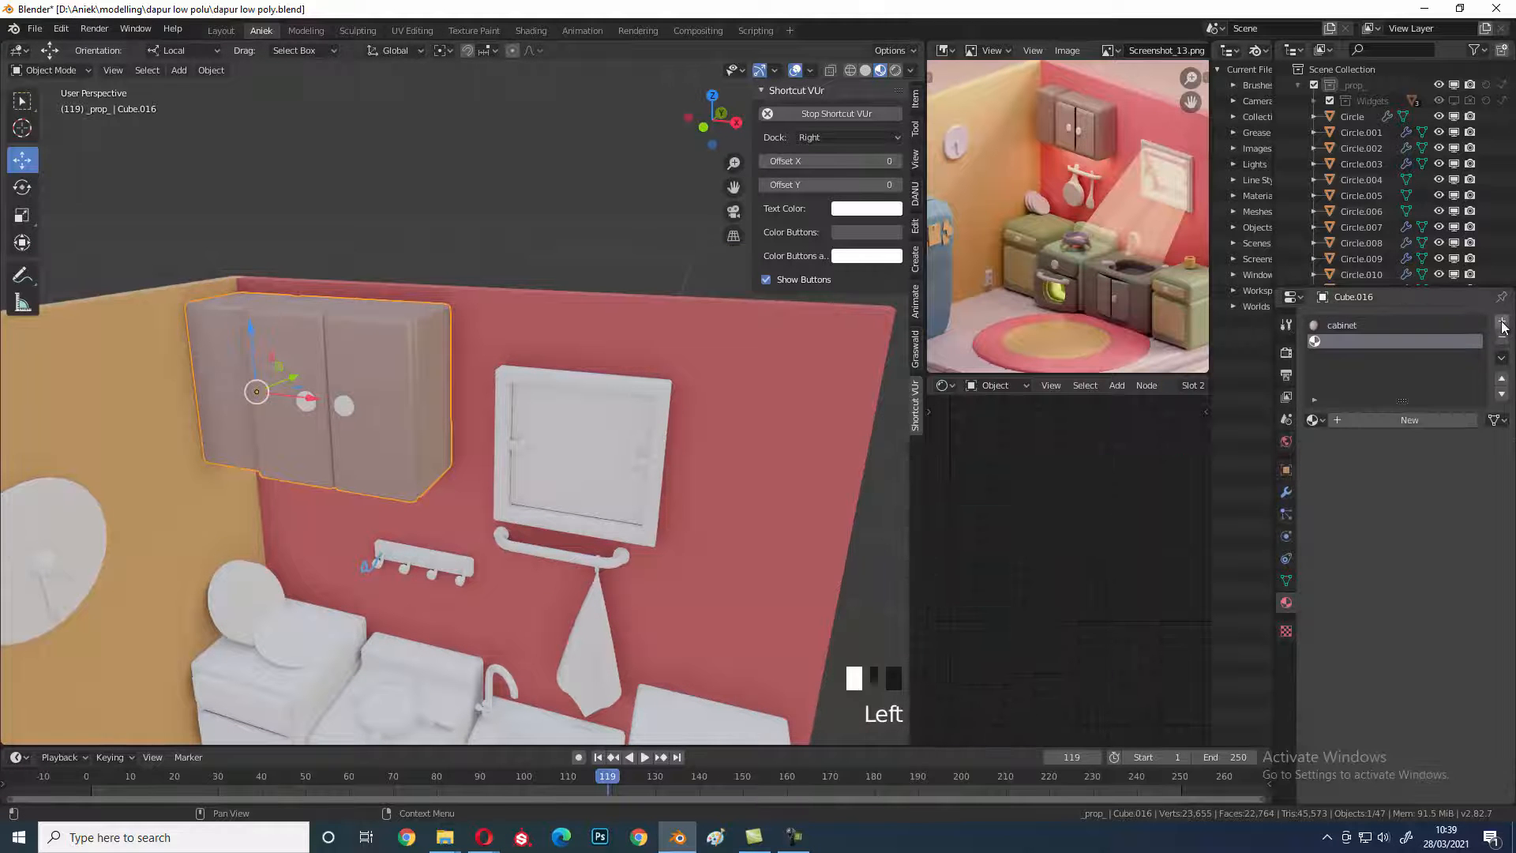
left_click(1347, 418)
left_click(1363, 420)
type("door")
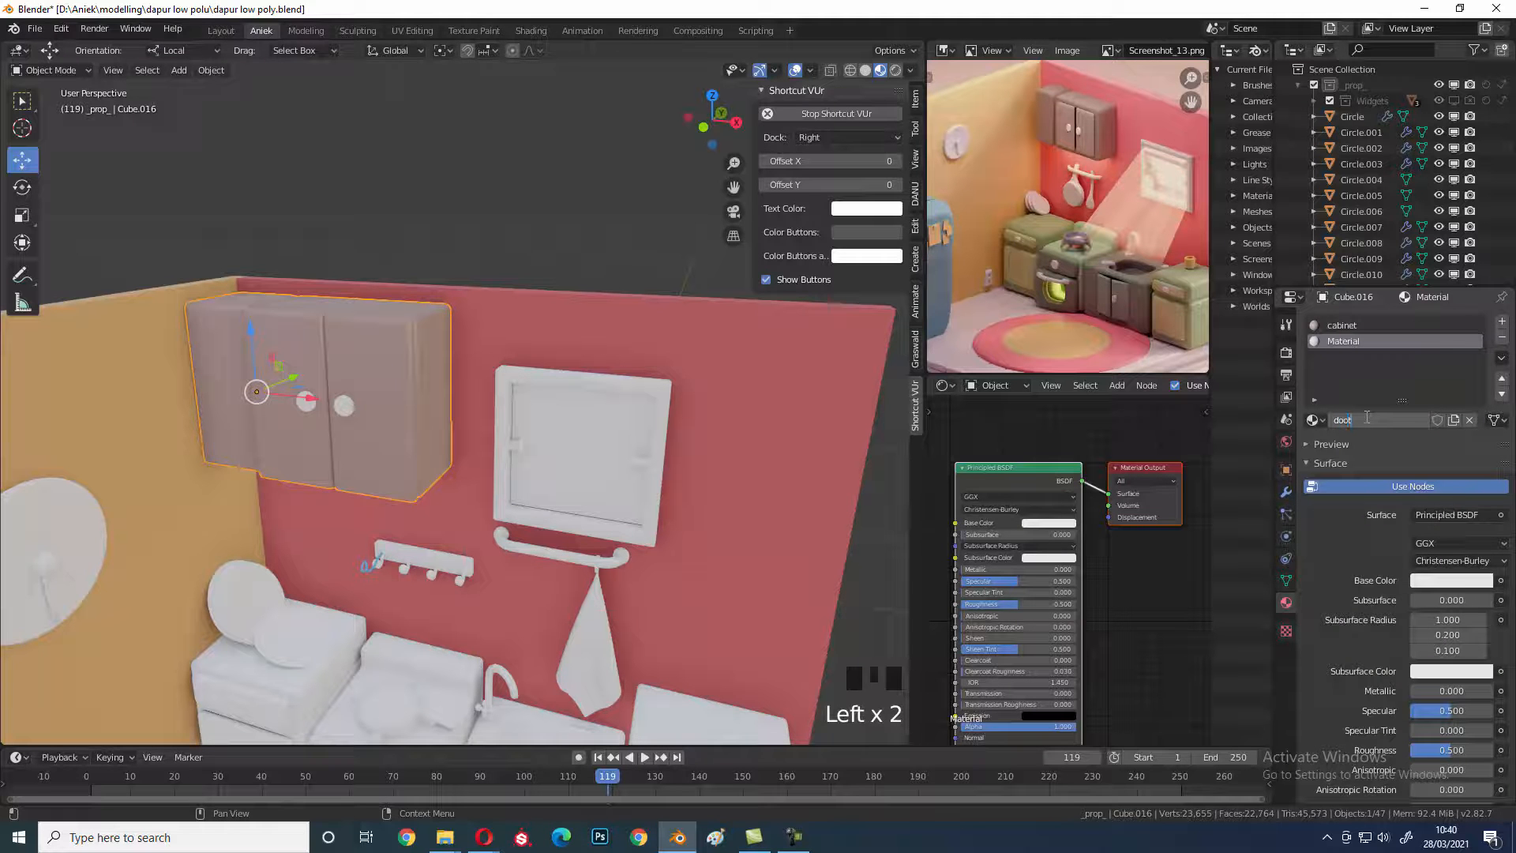
type(" cabinet")
key("Return")
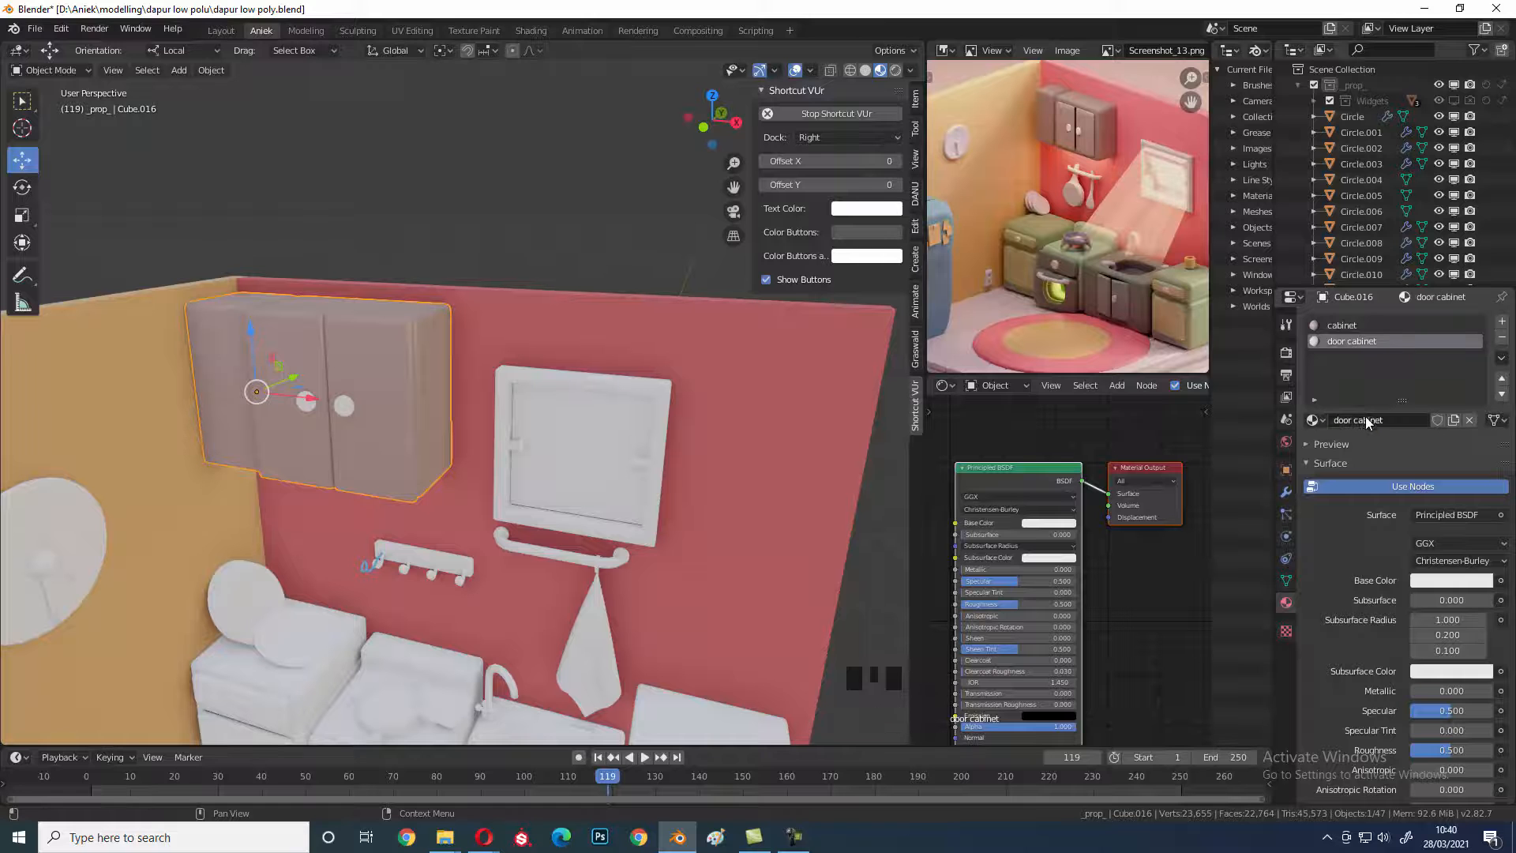
- Copy the base color of the cabinet material to the door cabinet material
left_click(1367, 325)
left_click(1358, 341)
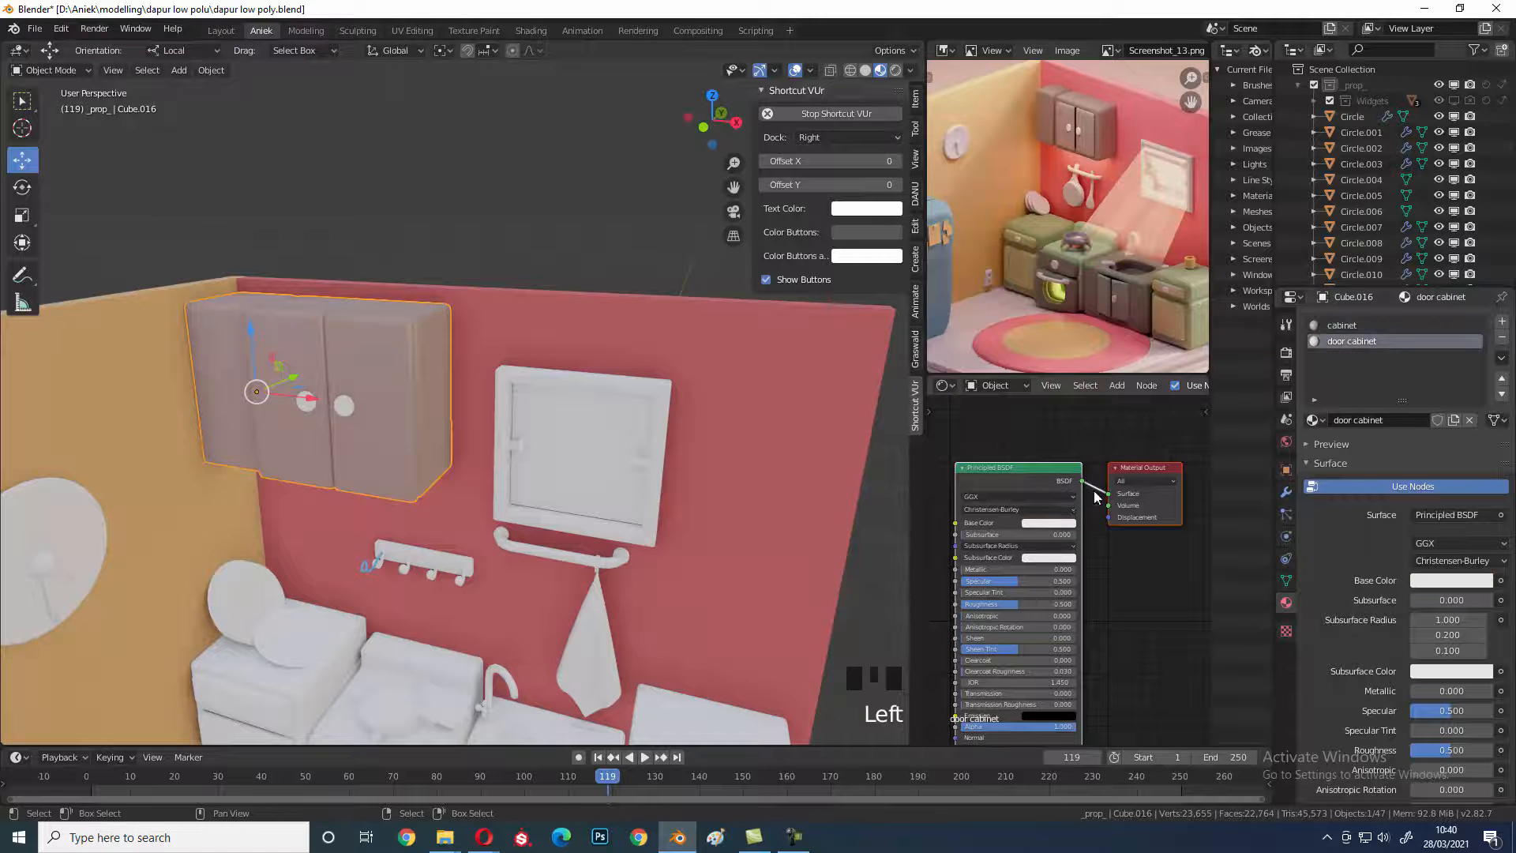
key("ctrl+v")
left_click(1063, 523)
left_click(375, 443)
- Assign the door cabinet material to the linked geometry of both cabinet doors in Edit Mode
key("Tab")
right_click(416, 339)
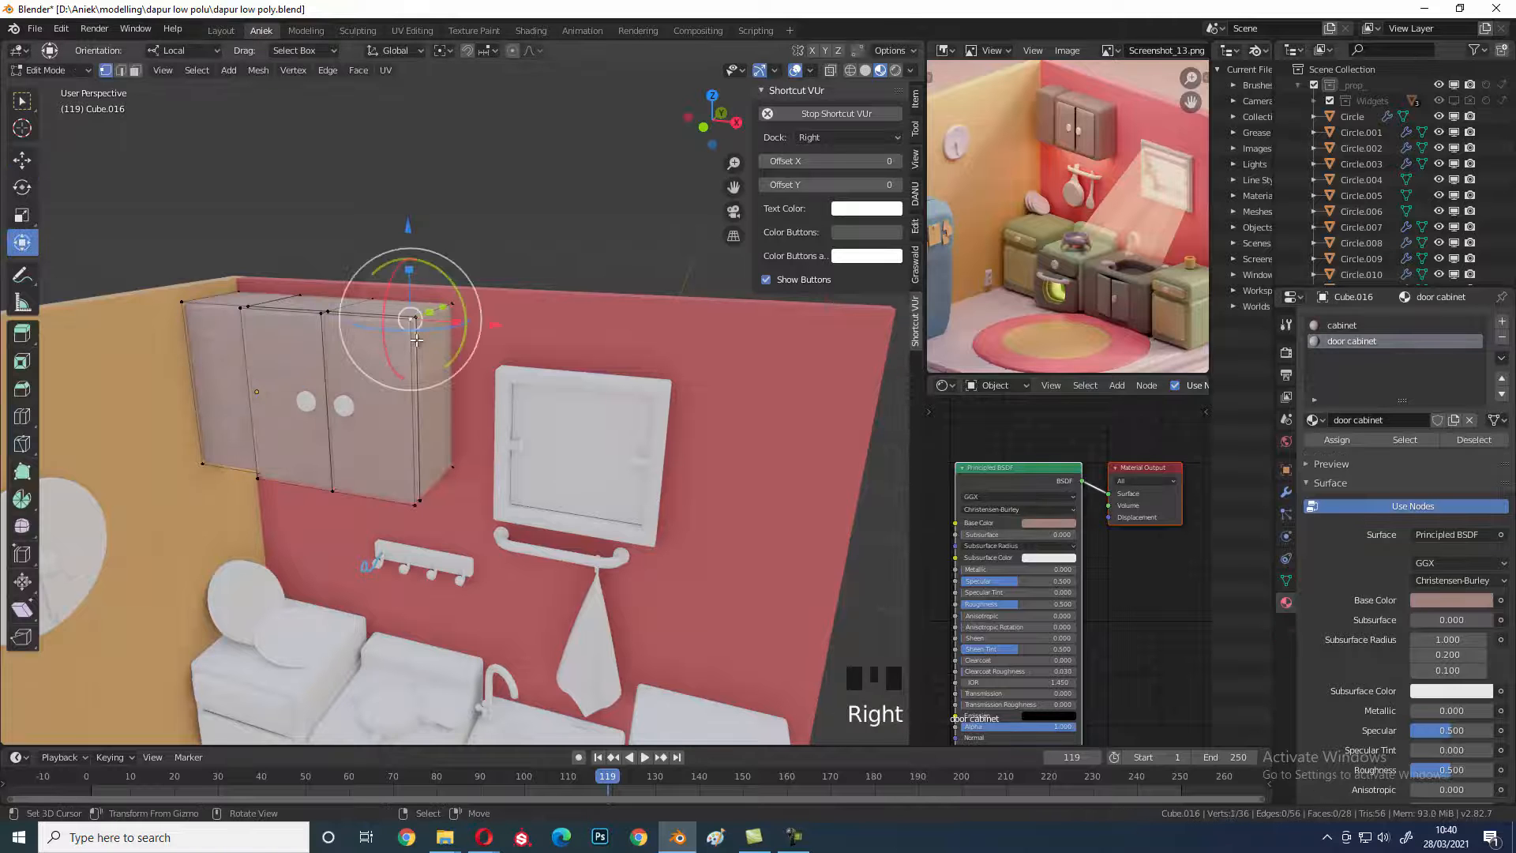
key("l")
key("l")
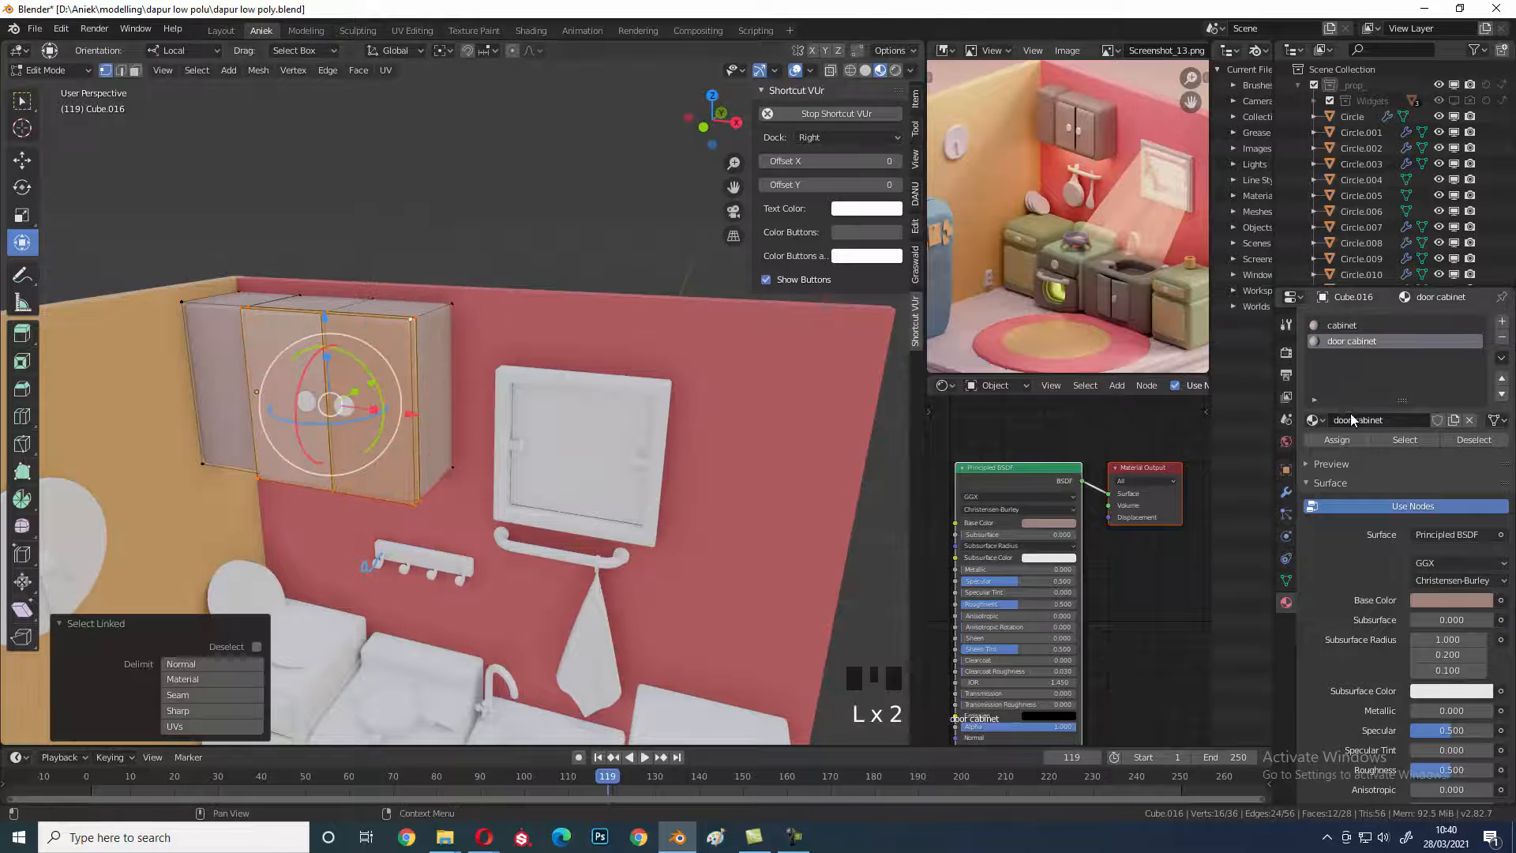
left_click(1337, 440)
key("Tab")
- Lighten the door cabinet material's base color slightly so the doors contrast with the cabinet body
left_click(1068, 532)
left_click(1066, 524)
left_click(1065, 523)
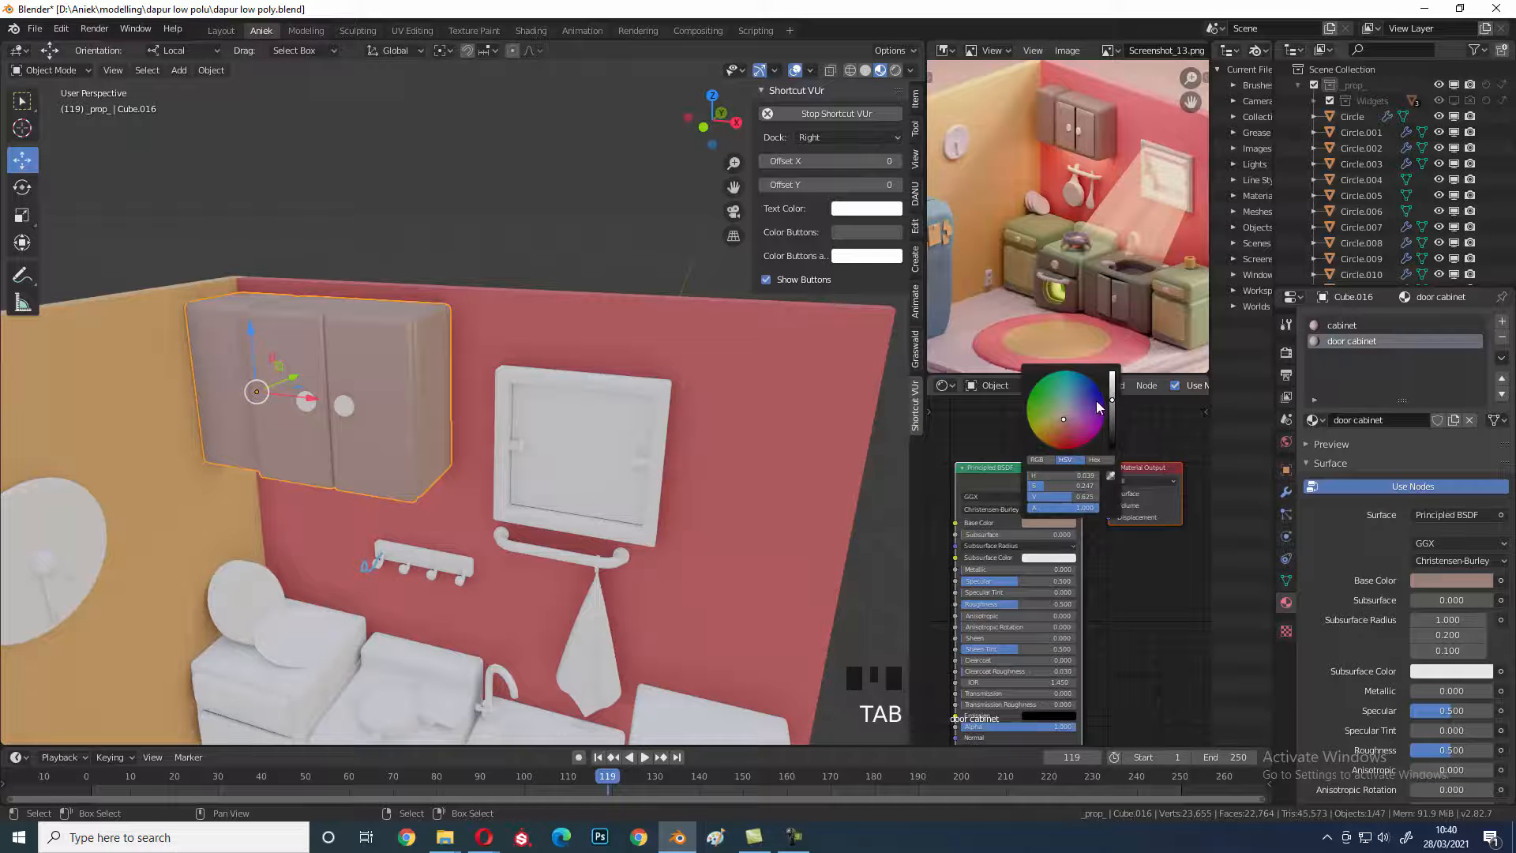
left_click_drag(1112, 398, 1112, 390)
- Give the round cabinet door knobs a new material named "cabinet gagang"
middle_click_drag(505, 463, 407, 440)
key("a")
scroll(542, 524, "down", 3)
scroll(552, 533, "up", 2)
scroll(442, 466, "up", 3)
right_click(406, 452)
left_click(1381, 386)
double_click(1355, 388)
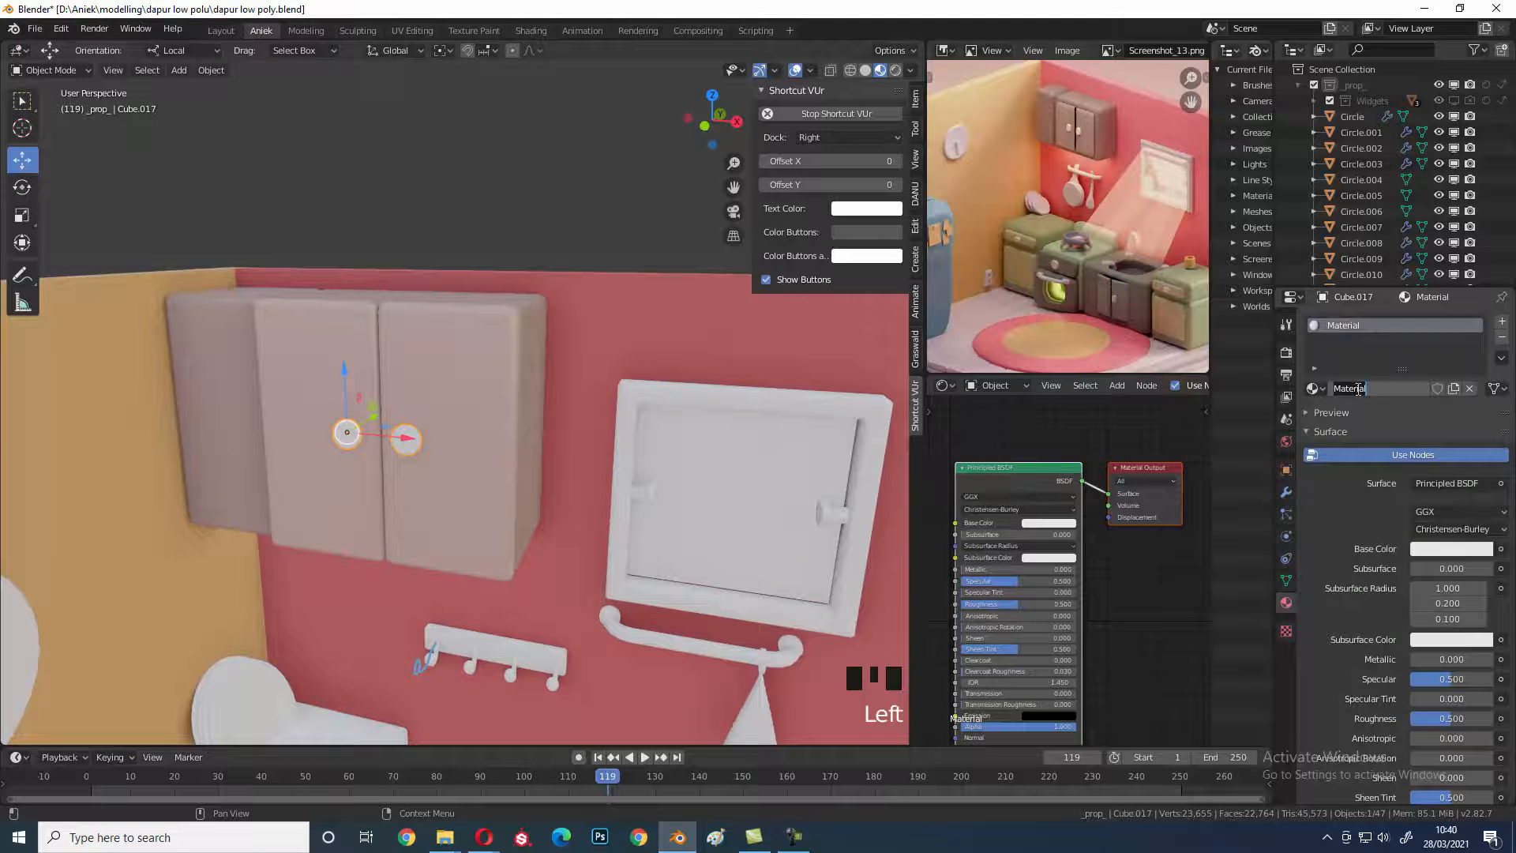
type("cart")
type("net gagang")
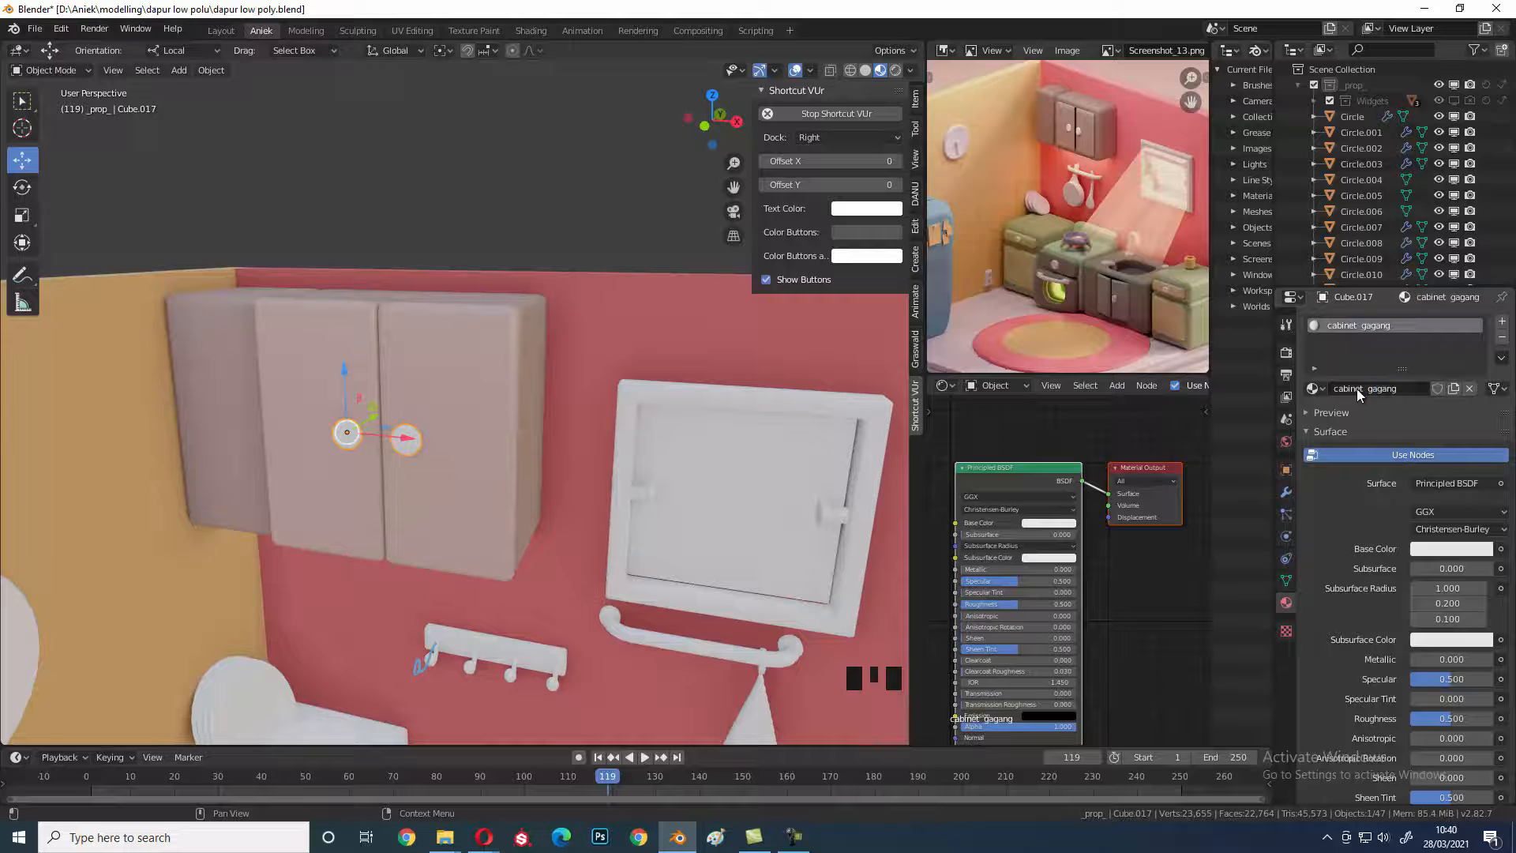
- Set the base color of the cabinet knobs' material to a slightly darker light grey
middle_click_drag(480, 448, 410, 514)
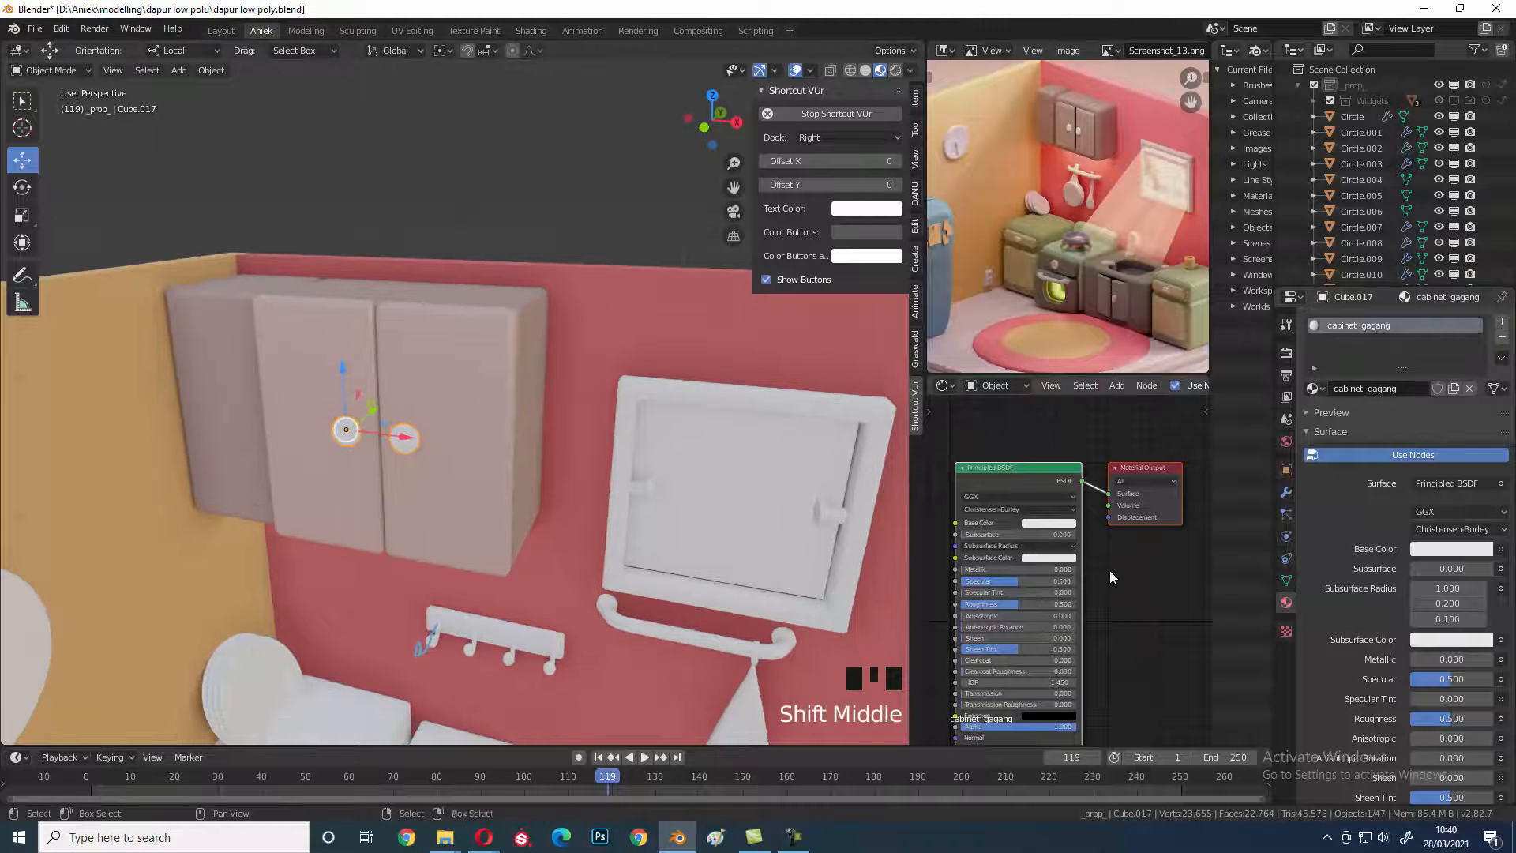
middle_click_drag(1007, 591, 1001, 556, "shift")
left_click(1031, 489)
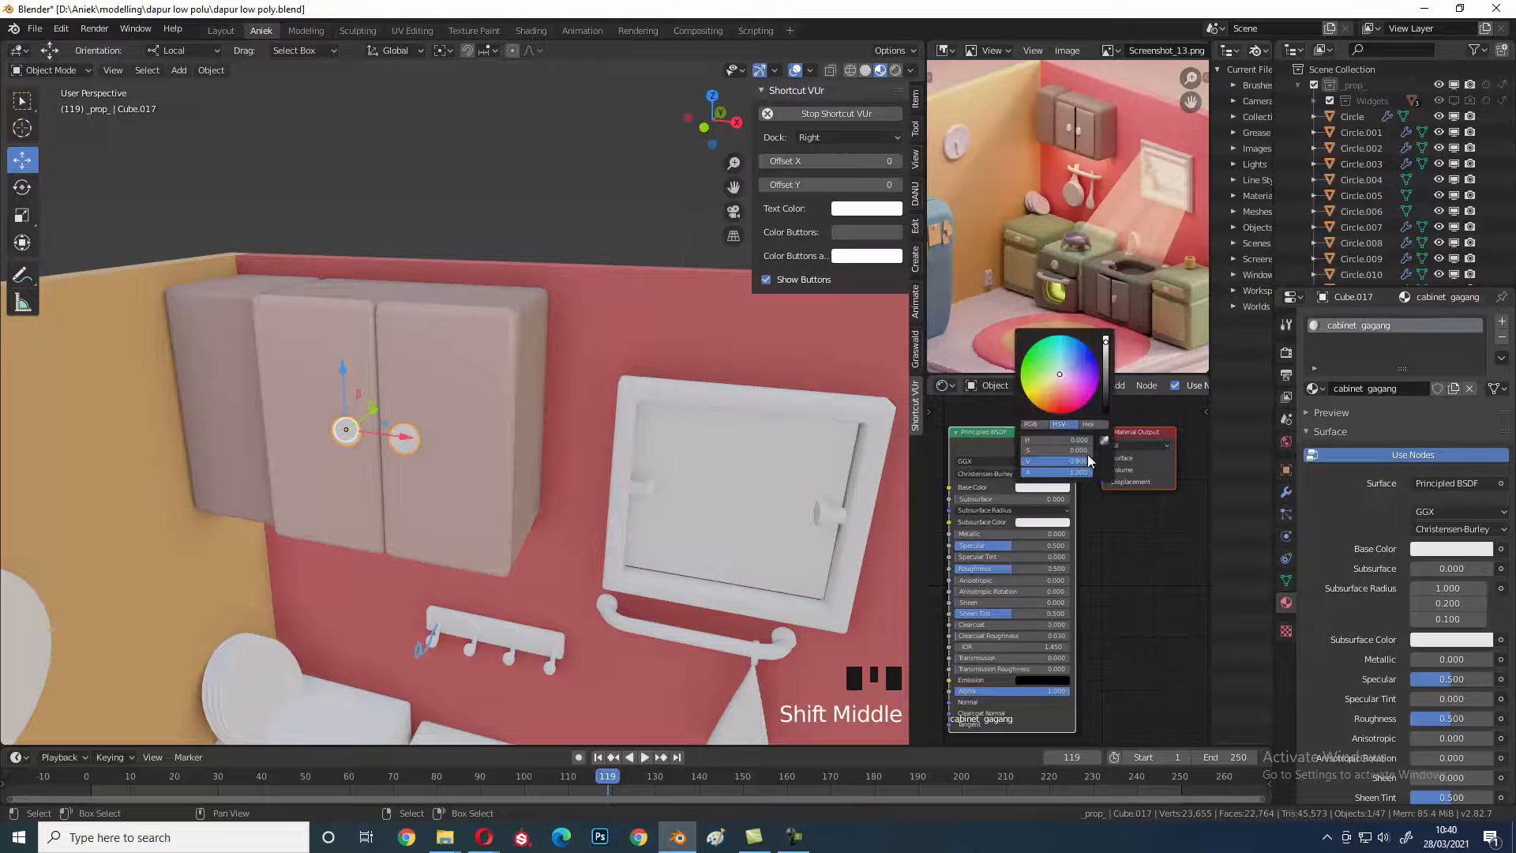
left_click(1106, 354)
key("a")
scroll(249, 458, "down", 2)
middle_click_drag(603, 519, 607, 523, "shift")
left_click(1058, 489)
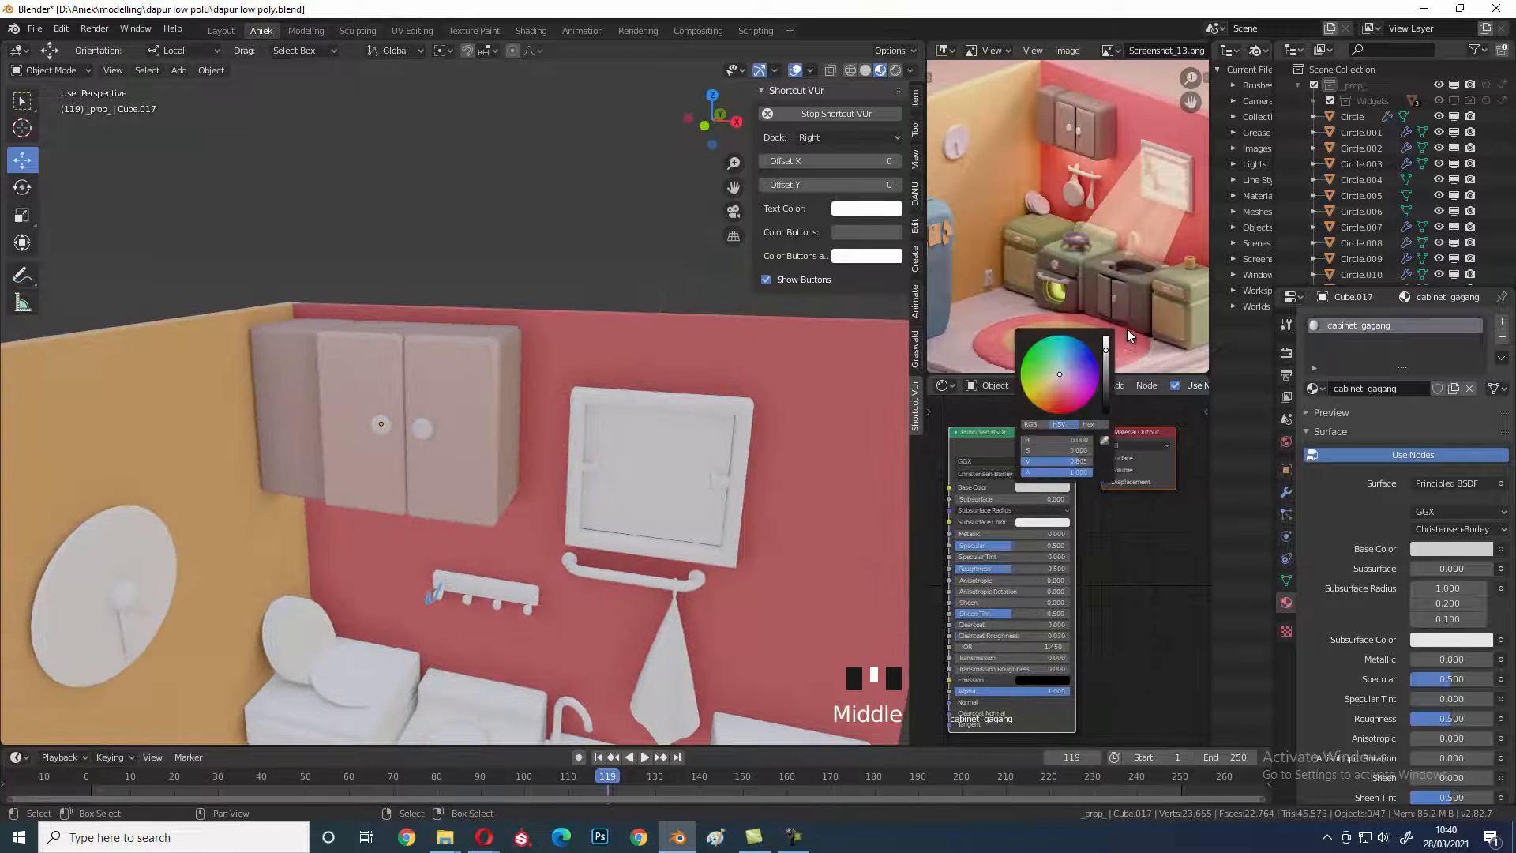
left_click(1105, 346)
- Give the stack of plates leaning against the wall a new material named "plate"
middle_click_drag(376, 524, 374, 573, "shift")
scroll(431, 547, "down", 4)
scroll(424, 509, "up", 3)
middle_click_drag(424, 515, 433, 524, "shift")
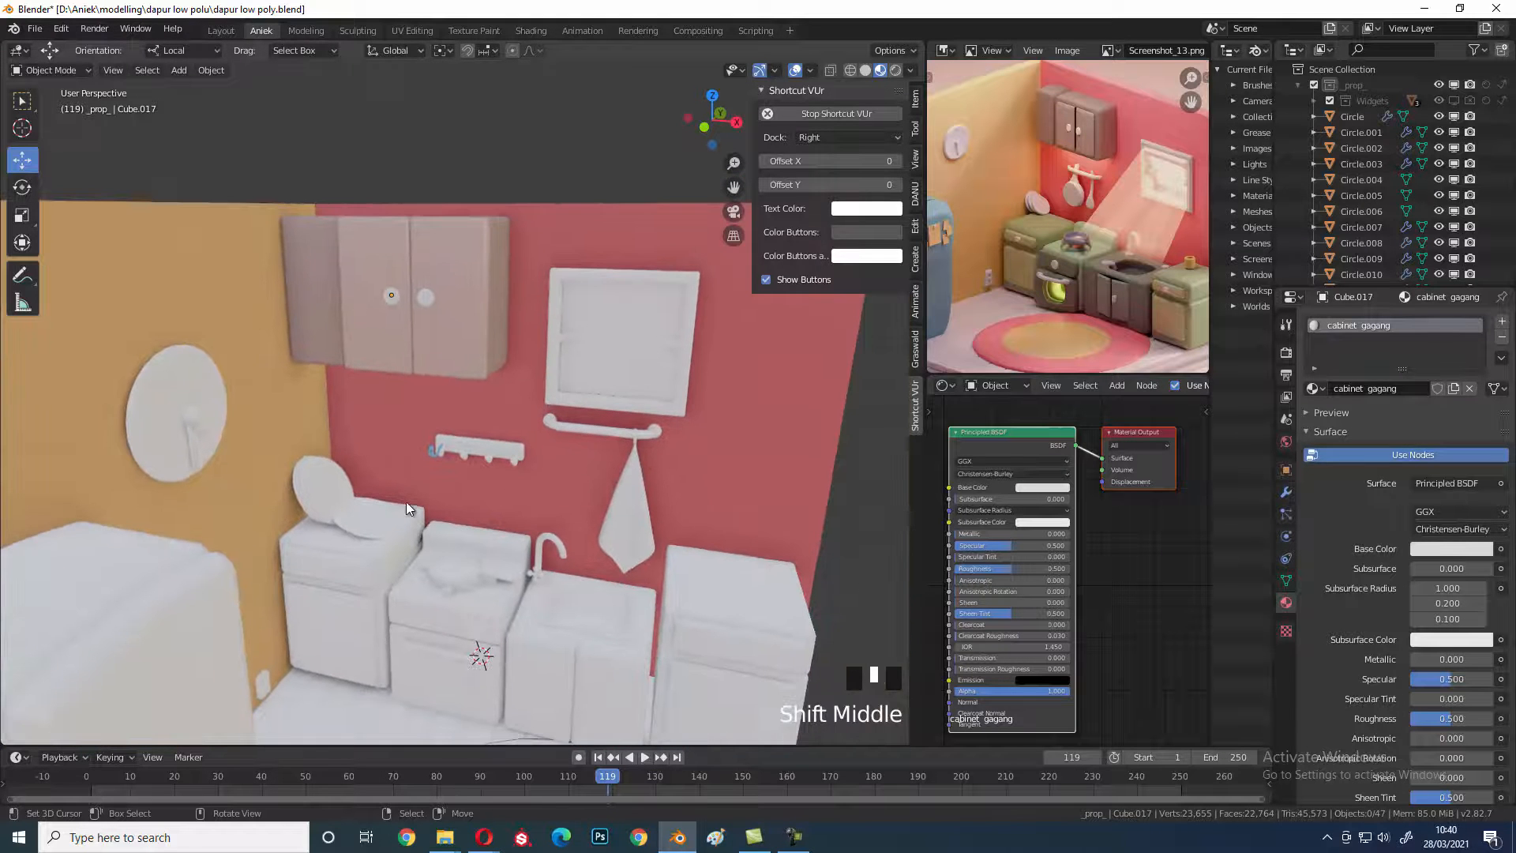
middle_click_drag(328, 480, 326, 499, "shift")
left_click(327, 499)
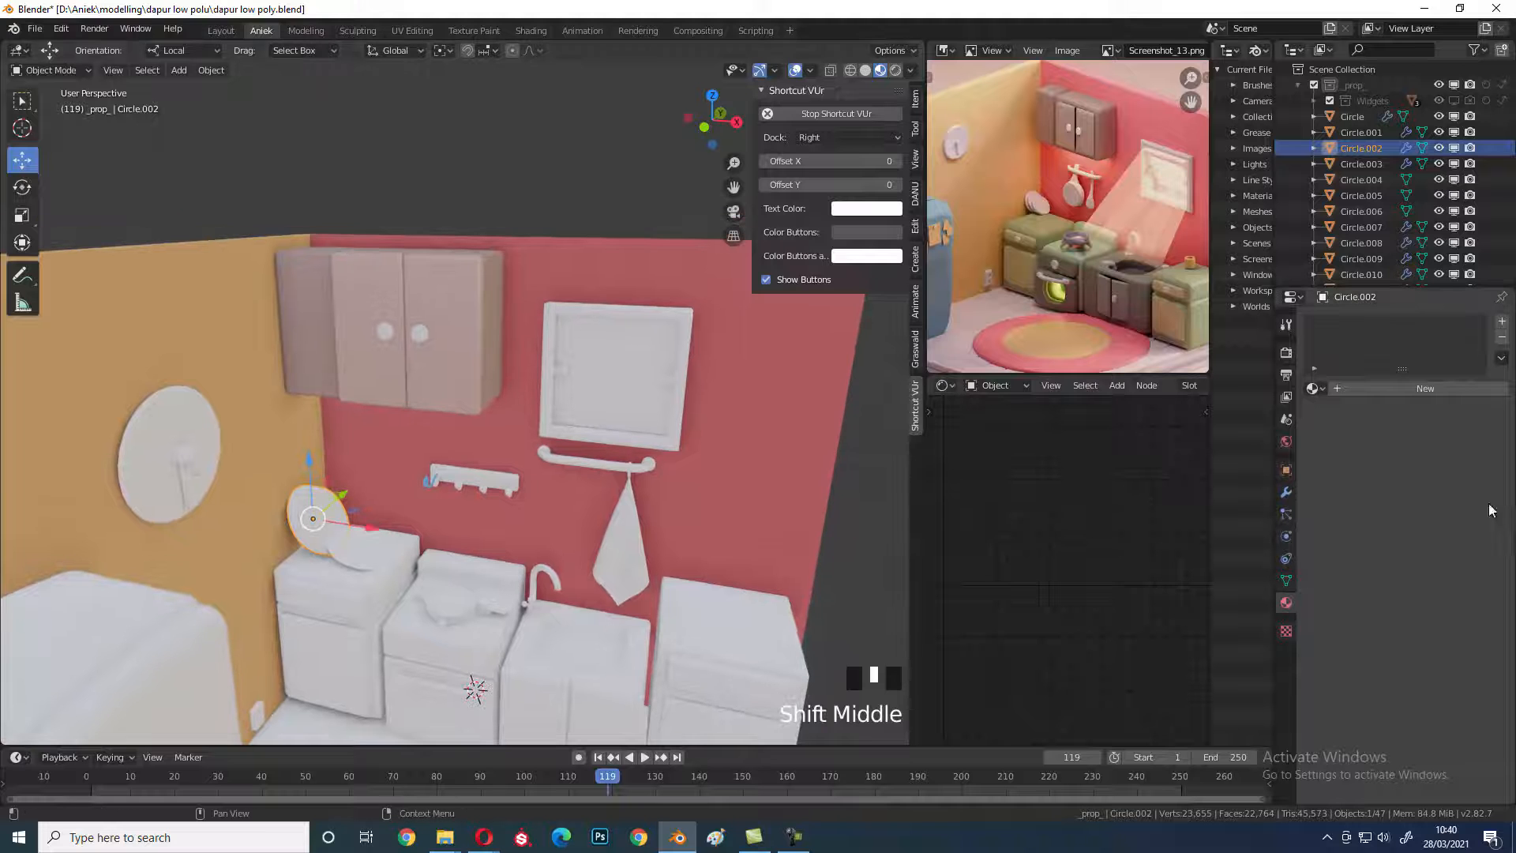
left_click(1412, 391)
double_click(1394, 387)
type("plate")
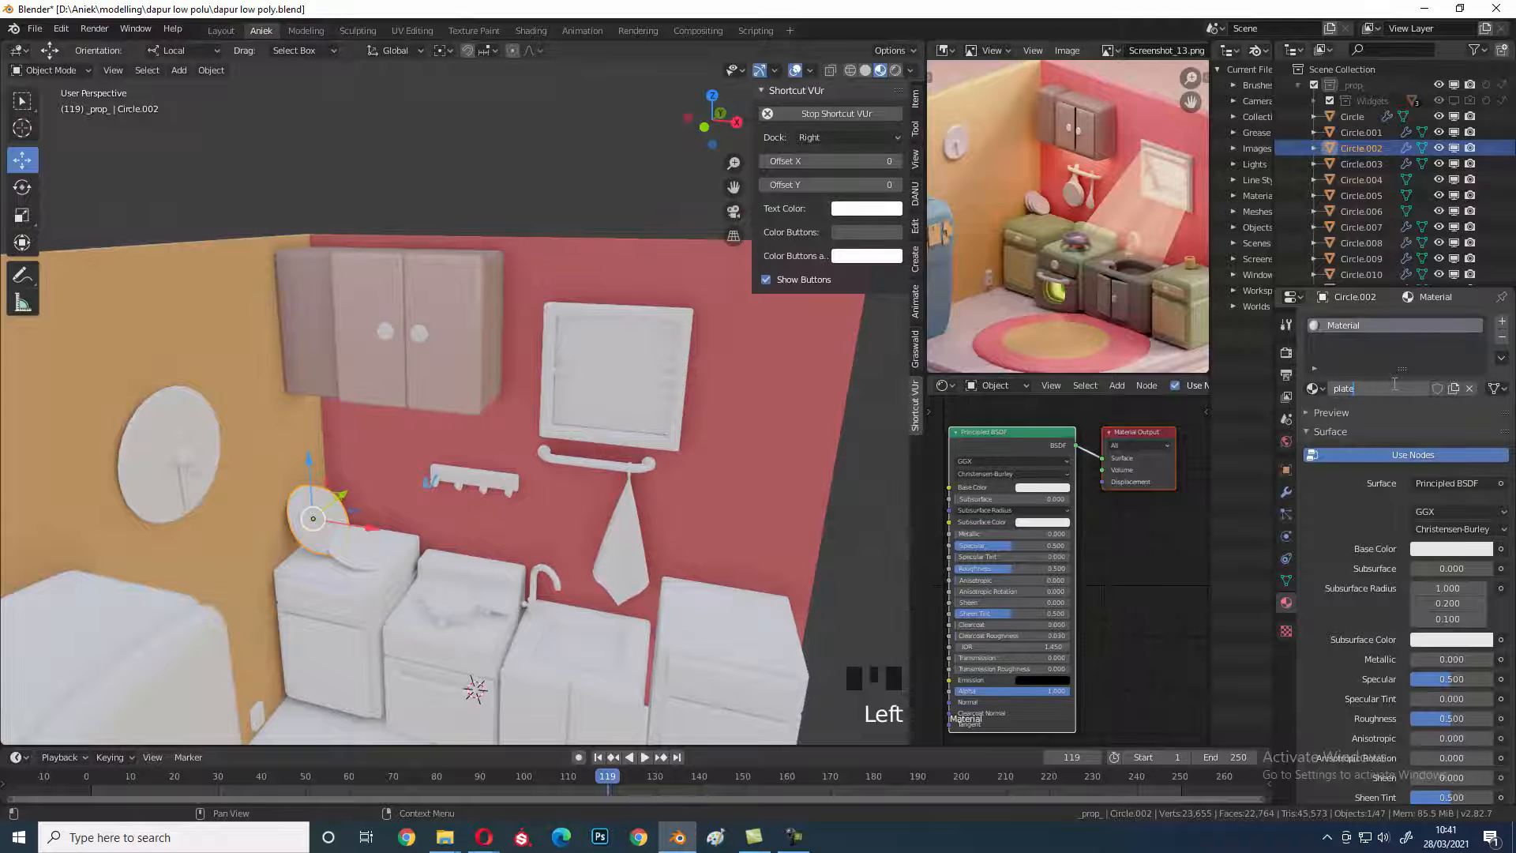
key("Return")
- Darken the plate material's base color slightly to a light grey
scroll(205, 724, "up", 4)
key("g")
right_click(307, 650)
middle_click_drag(307, 650, 323, 592, "shift")
left_click(1070, 488)
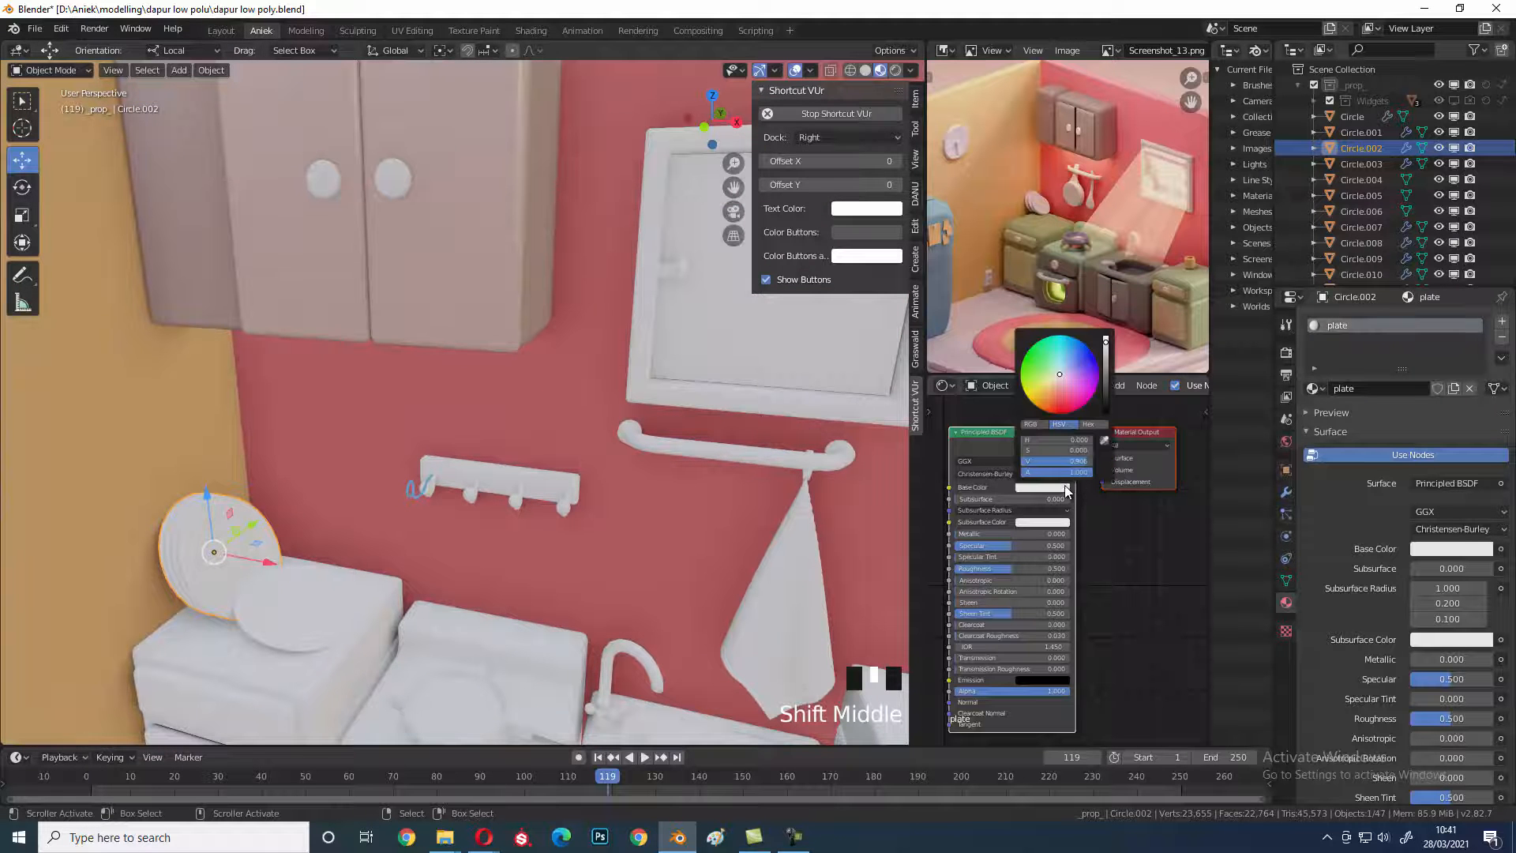
left_click_drag(1110, 390, 1107, 354)
- Link the "plate" material from the leaning plates to the plate lying flat on the counter
middle_click_drag(366, 553, 377, 521, "shift")
key("a")
right_click(335, 553)
middle_click_drag(486, 629, 490, 579, "shift")
middle_click_drag(424, 619, 426, 608, "shift")
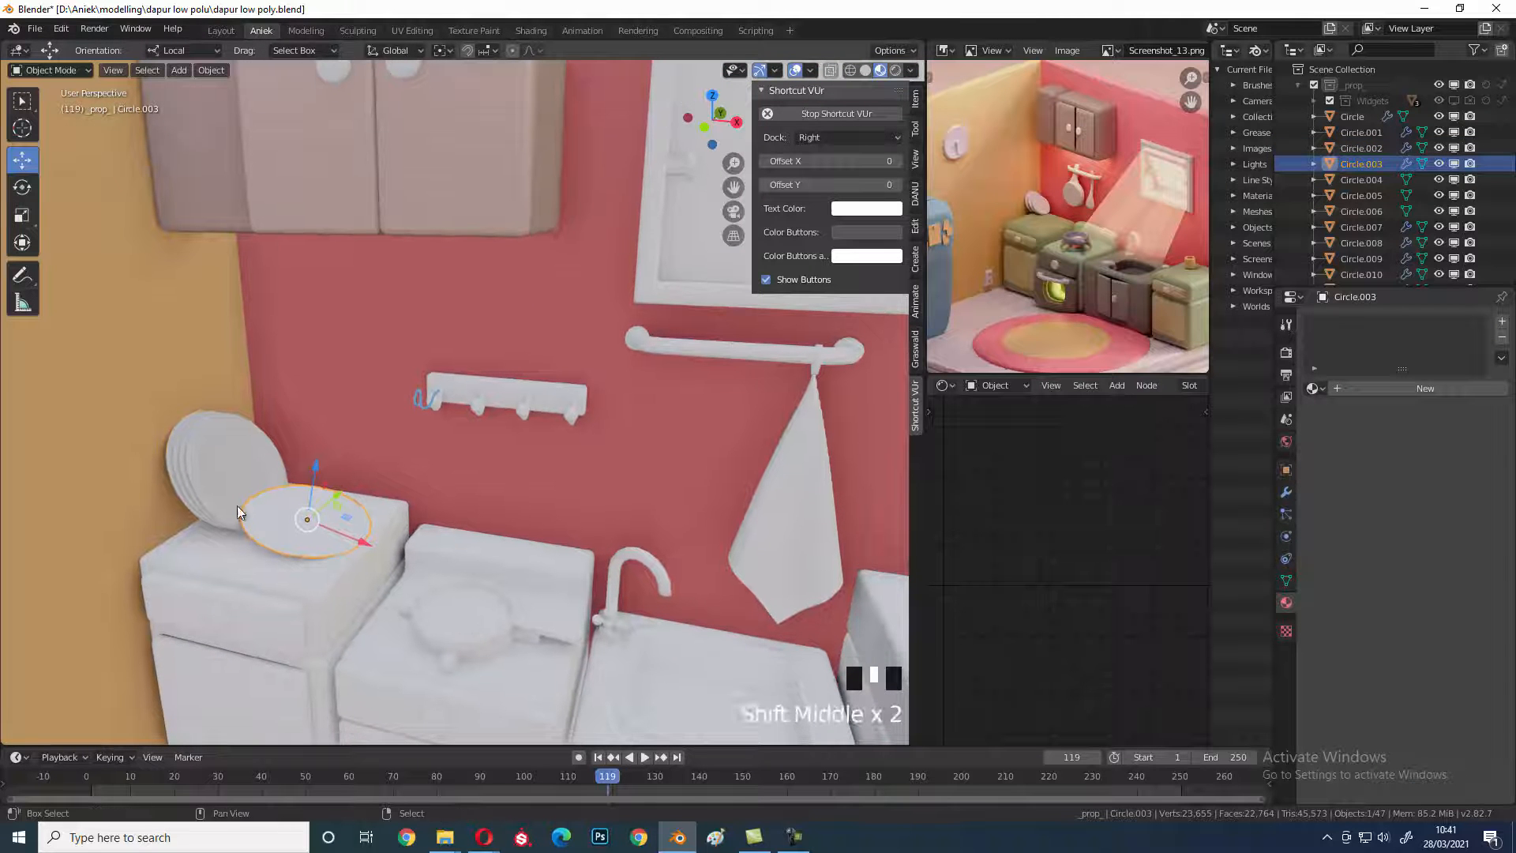
right_click(225, 483, "shift")
key("ctrl+l")
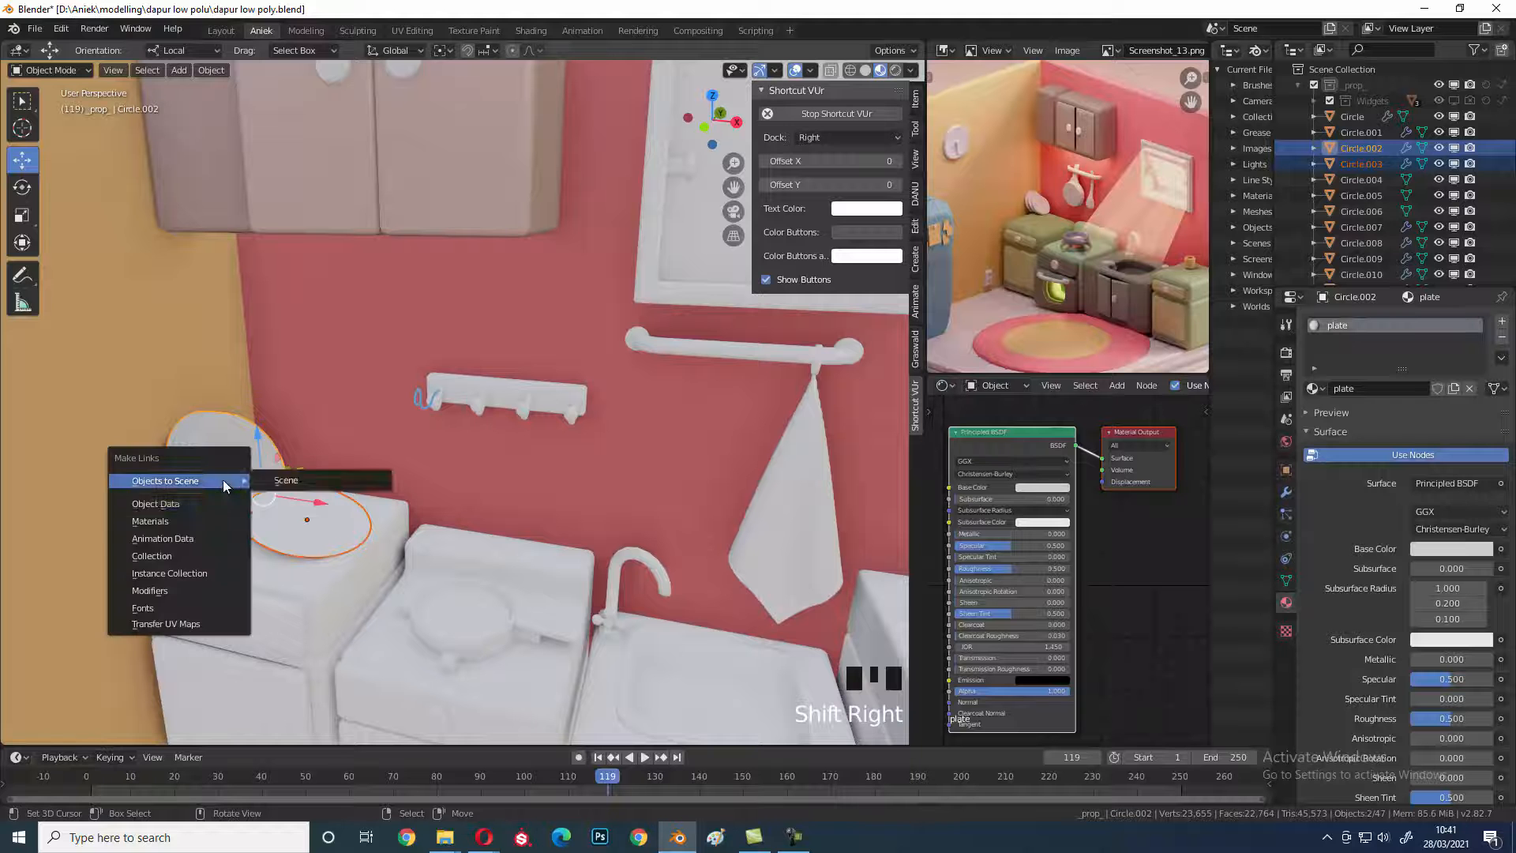
left_click(196, 522)
right_click(300, 505)
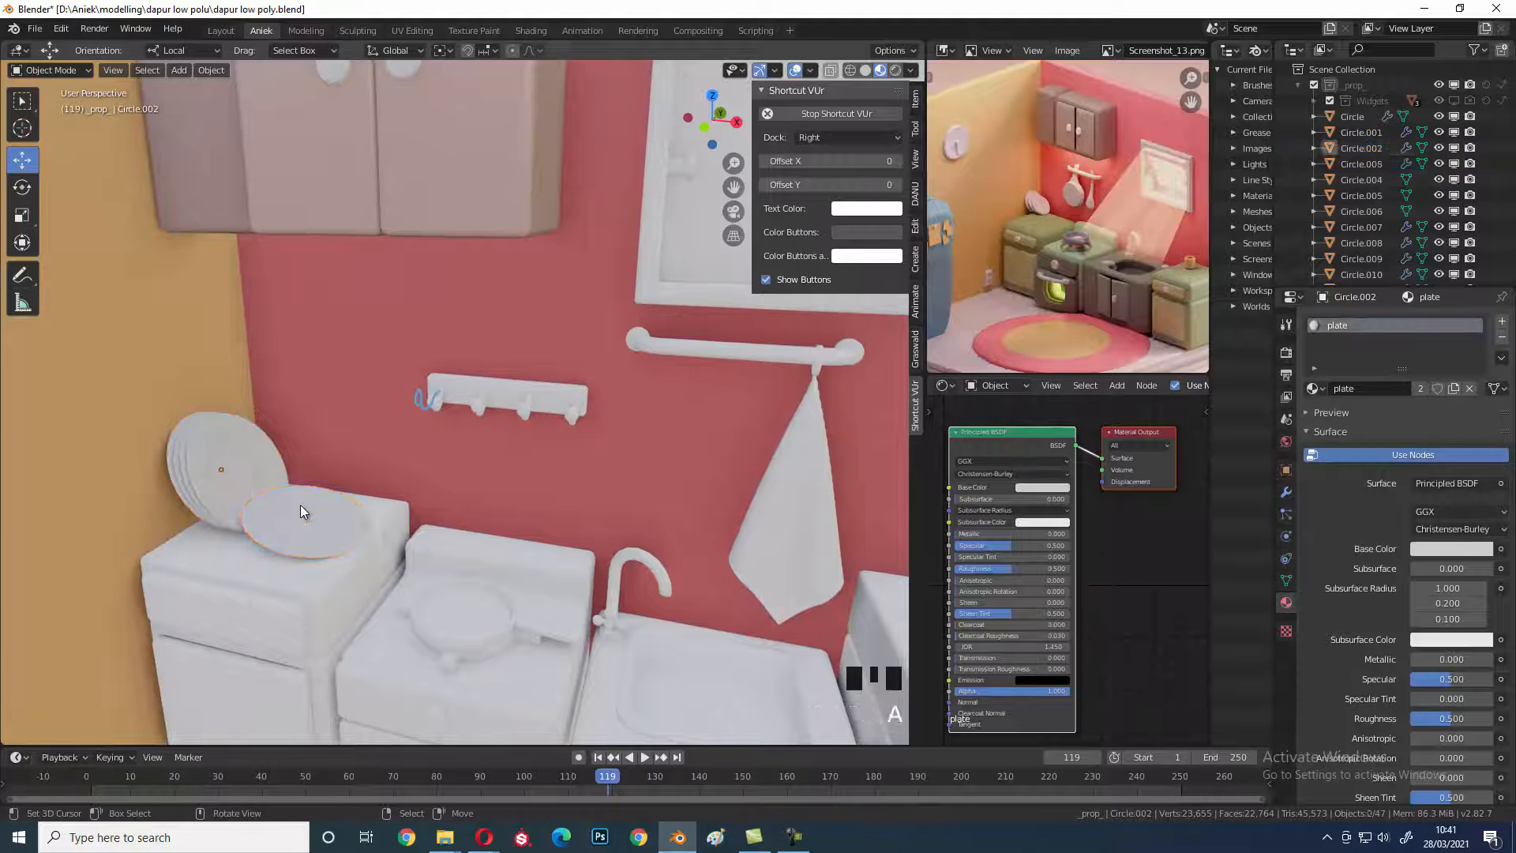
right_click(263, 469)
- Join the long and short hands of the wall clock into one object
middle_click_drag(371, 521, 477, 439, "shift")
scroll(407, 485, "down", 4)
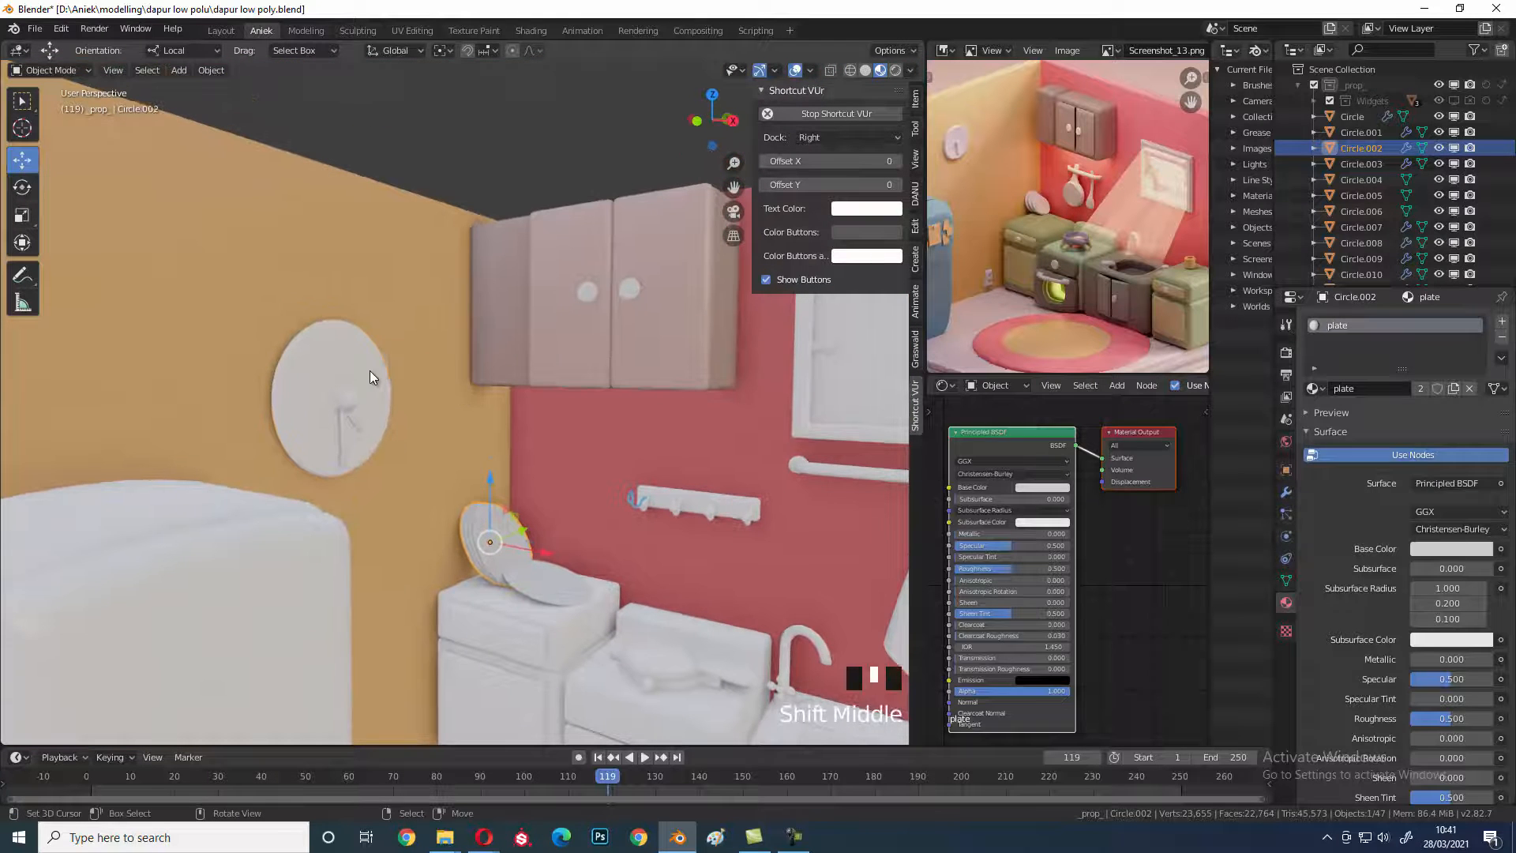
left_click(378, 375)
middle_click_drag(375, 383, 414, 439, "shift")
scroll(399, 450, "up", 3)
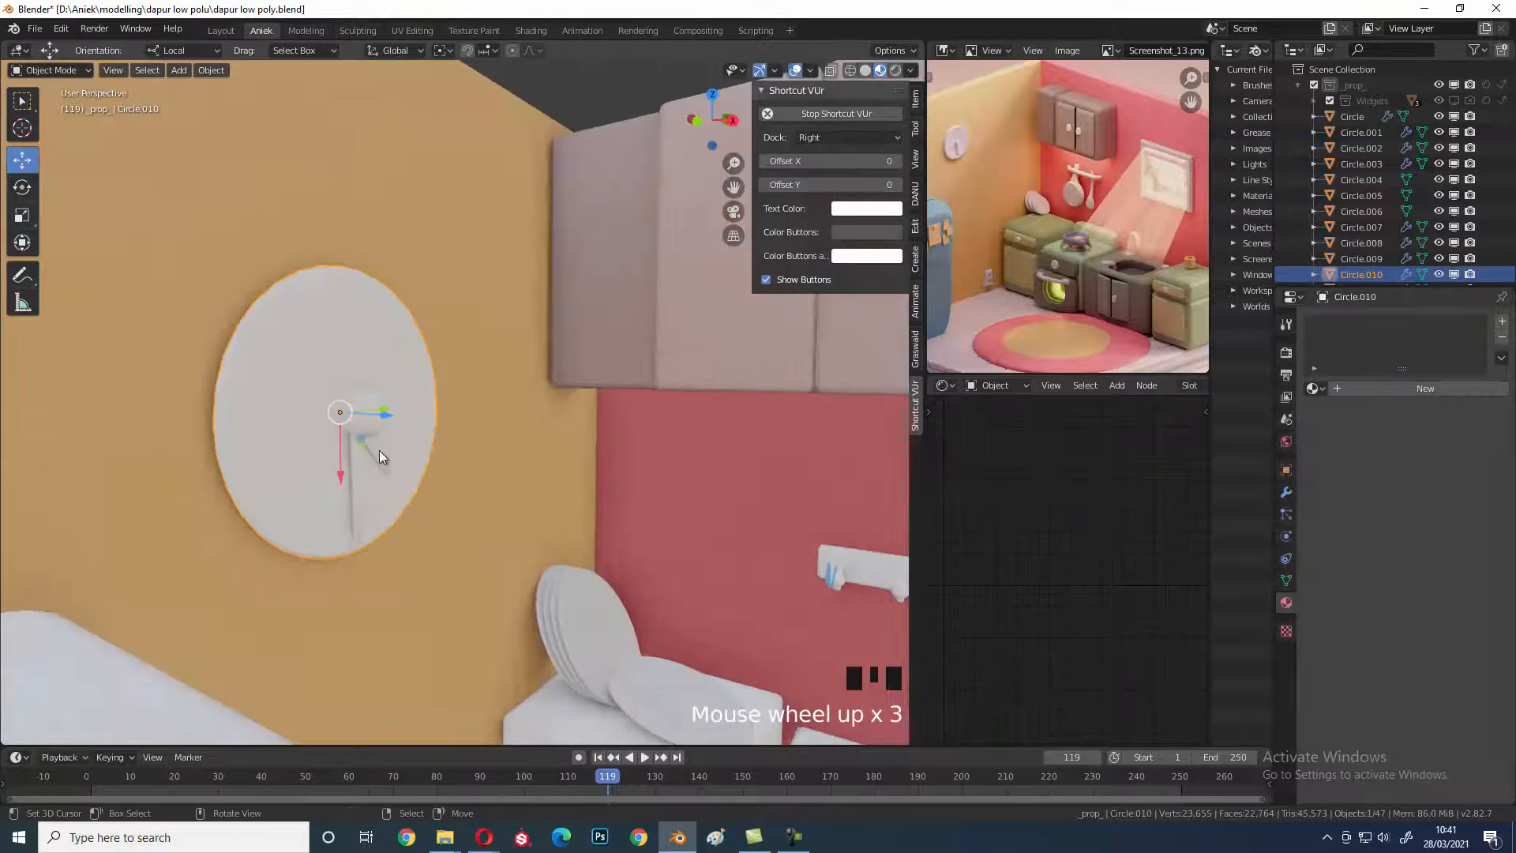
right_click(369, 427)
right_click(376, 464)
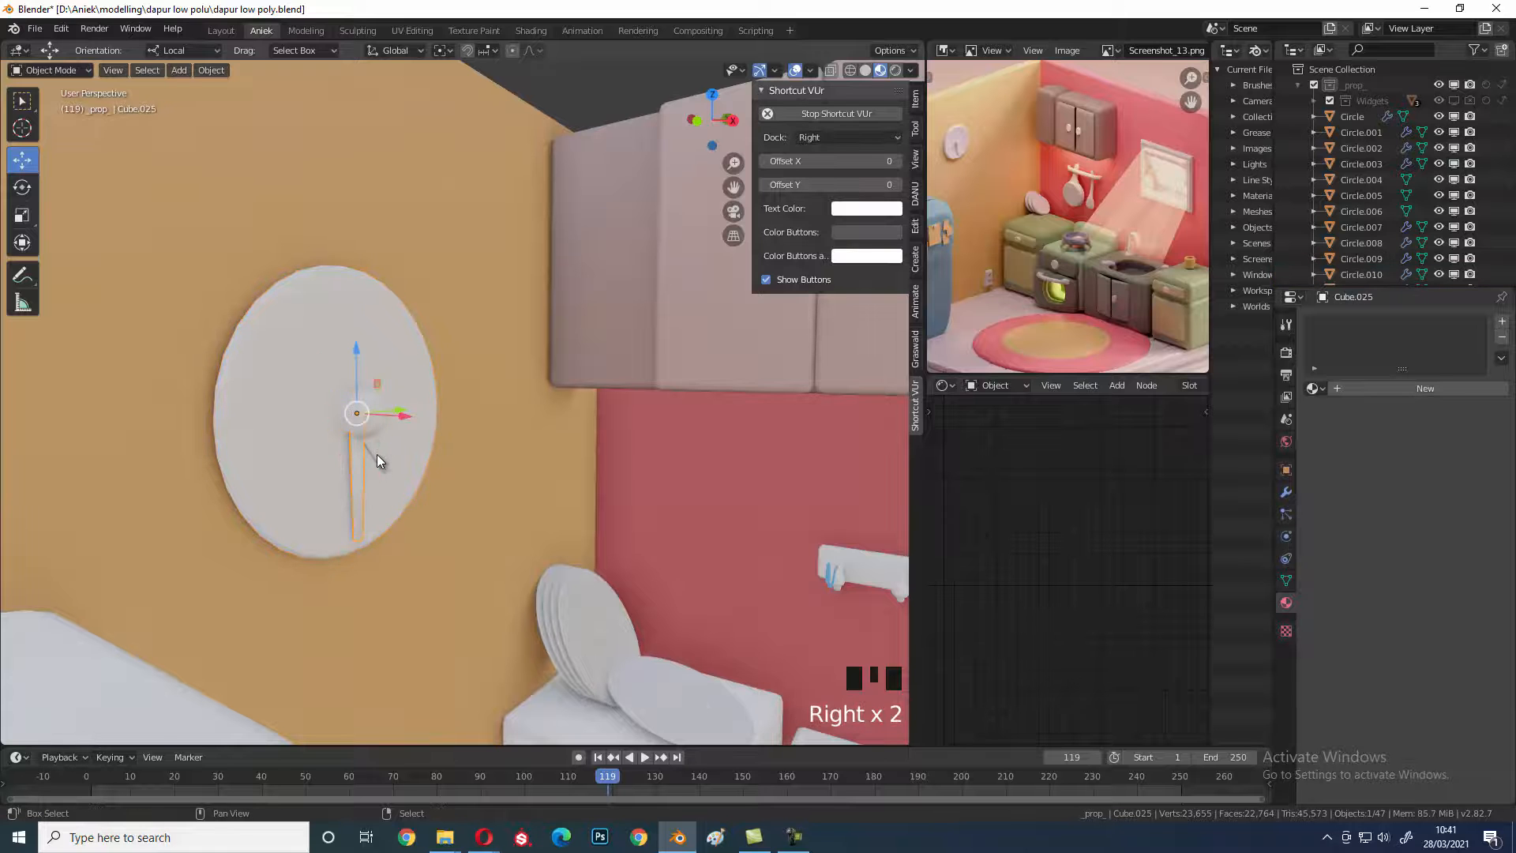
right_click(376, 453, "shift")
key("ctrl+j")
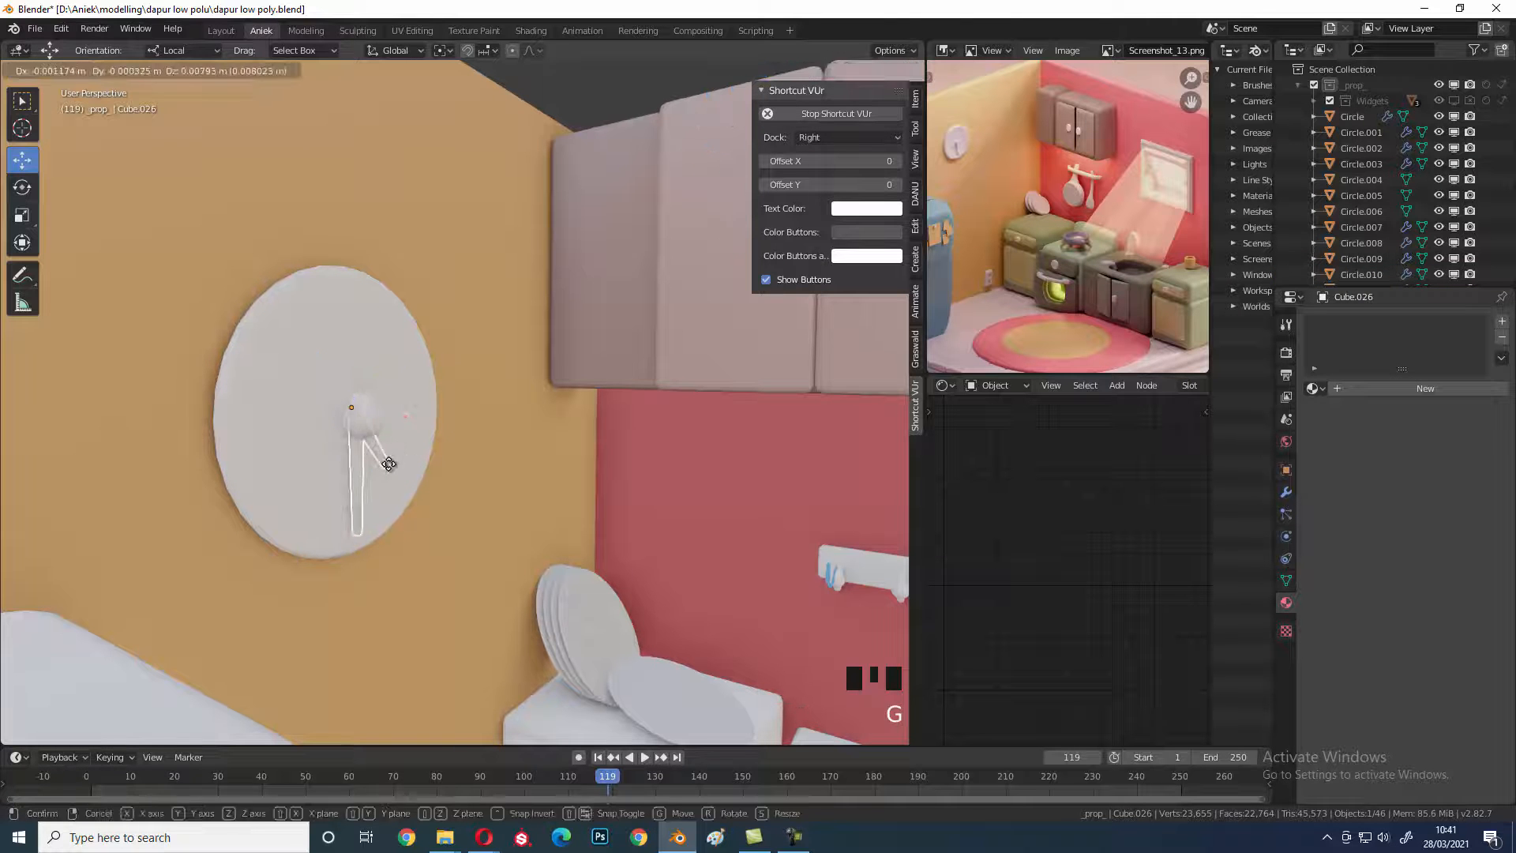
right_click(379, 415)
- Try to join the clock hands with the round hub at the center of the clock
right_click(350, 463)
right_click(363, 421, "shift")
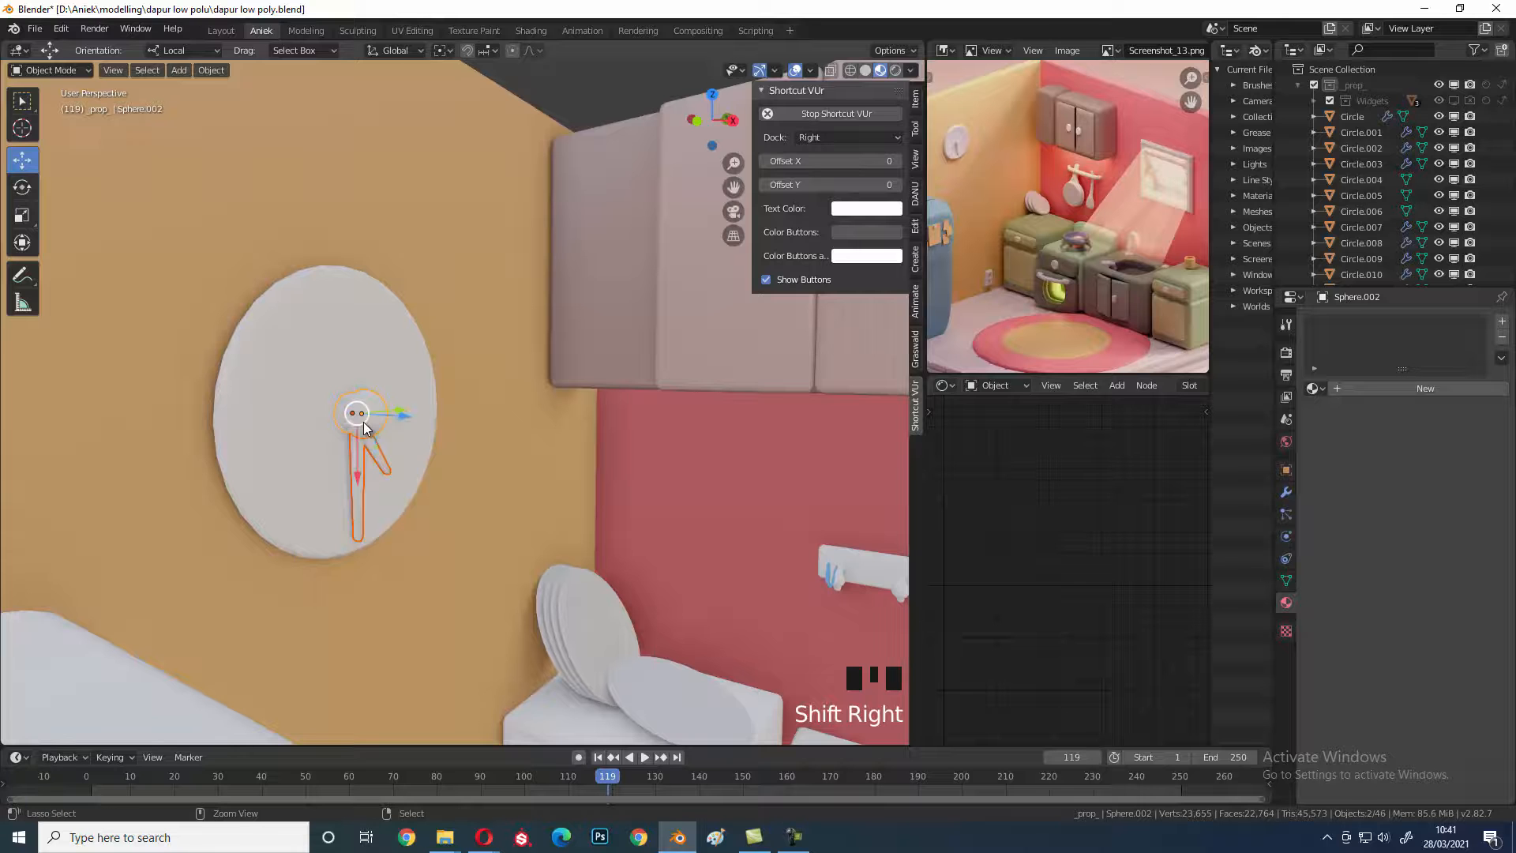
key("ctrl+j")
middle_click_drag(393, 489, 492, 523)
scroll(386, 514, "up", 3)
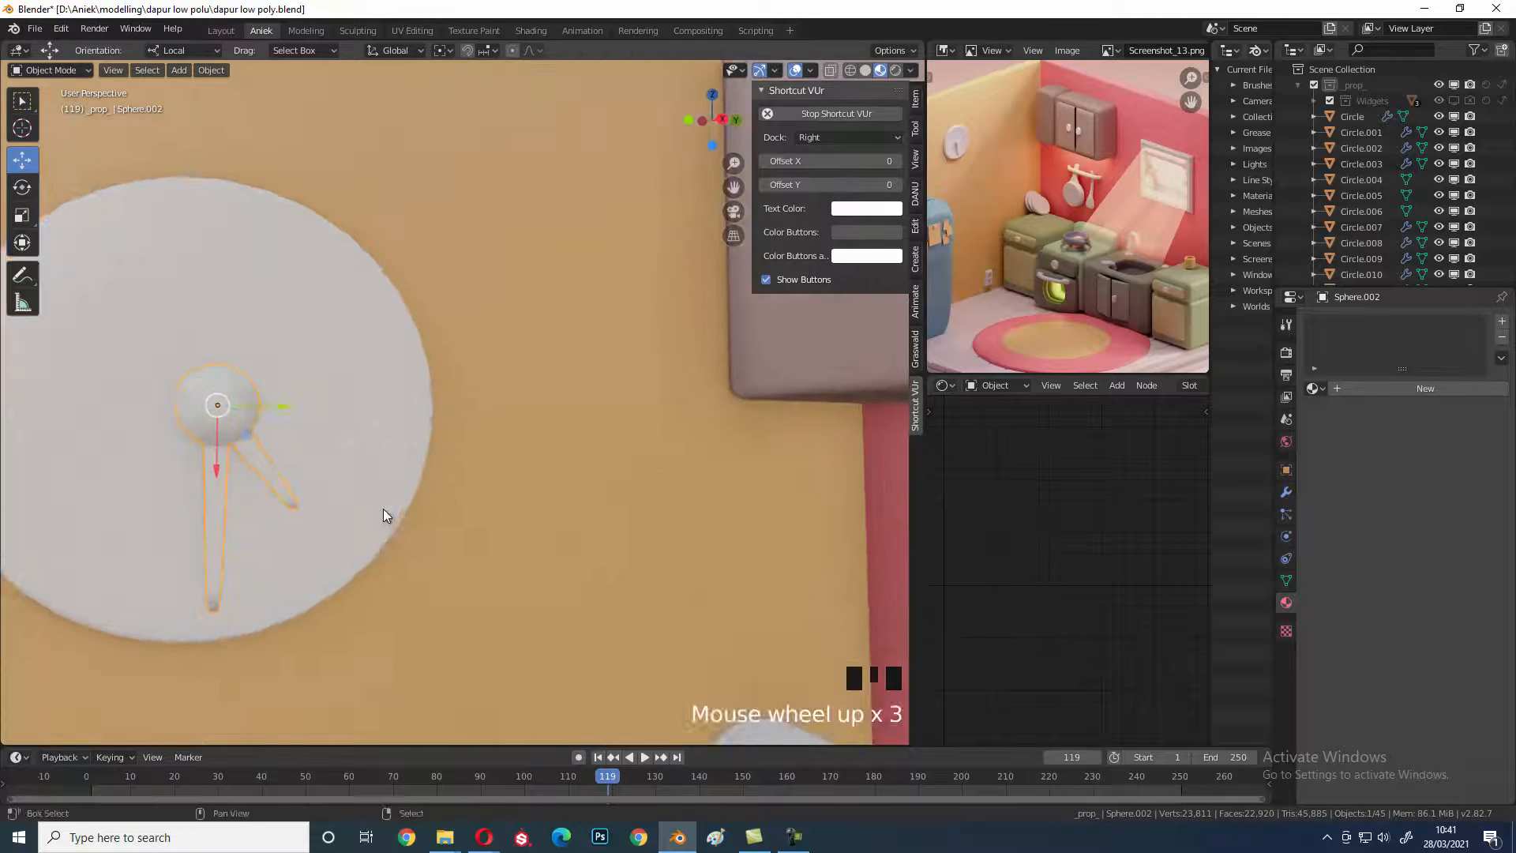
scroll(473, 453, "up", 2)
key("ctrl+z")
- Add a loop cut around the neck of the clock's round hub in Edit Mode
right_click(319, 424)
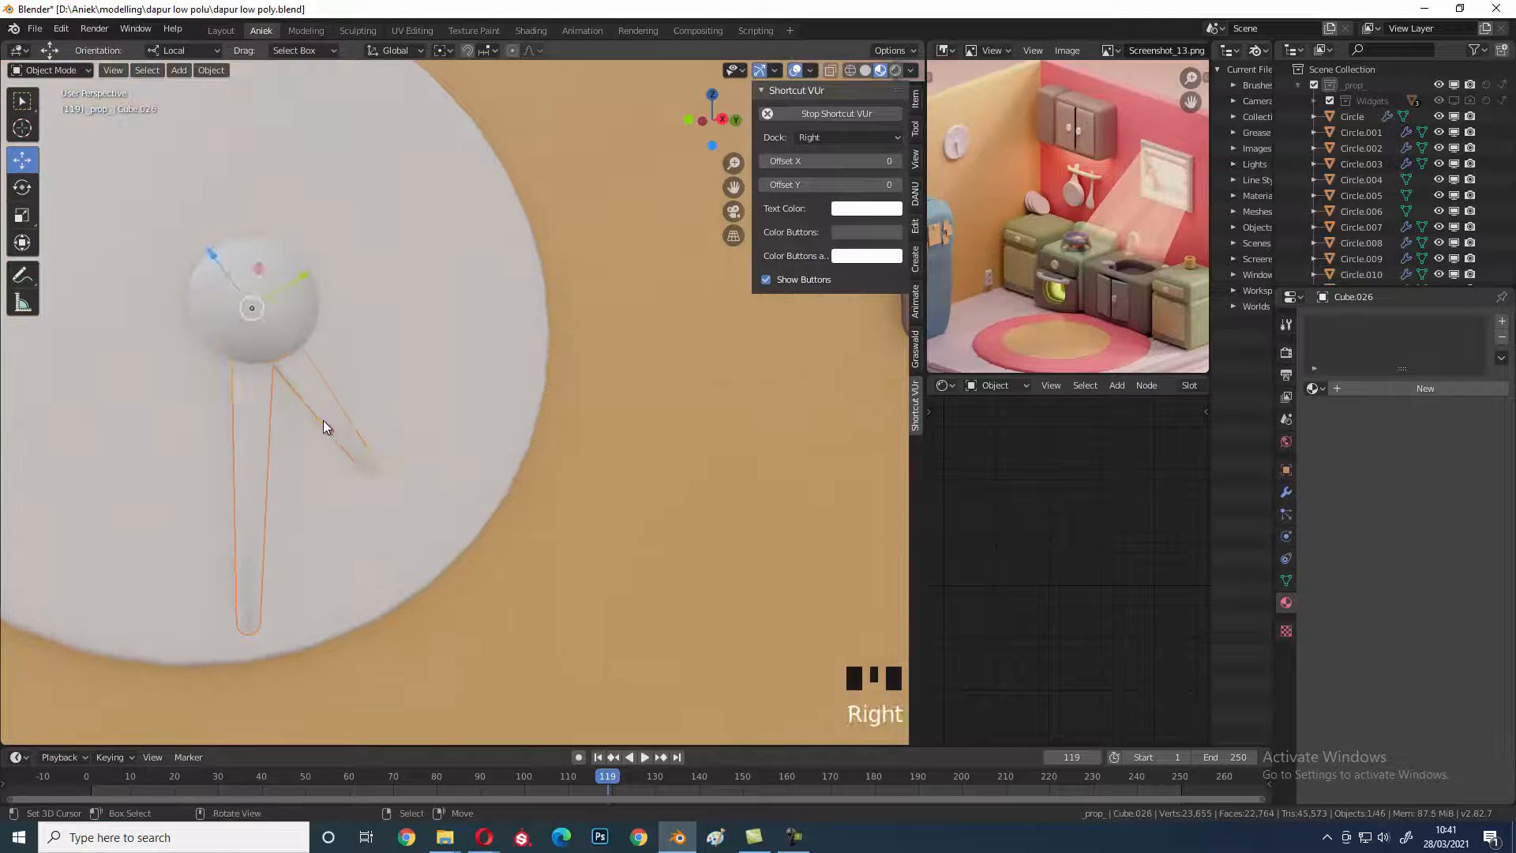
right_click(319, 306)
key("g")
key("Escape")
left_click(1290, 484)
scroll(431, 362, "up", 4)
middle_click_drag(505, 352, 562, 364)
key("Tab")
key("ctrl+r")
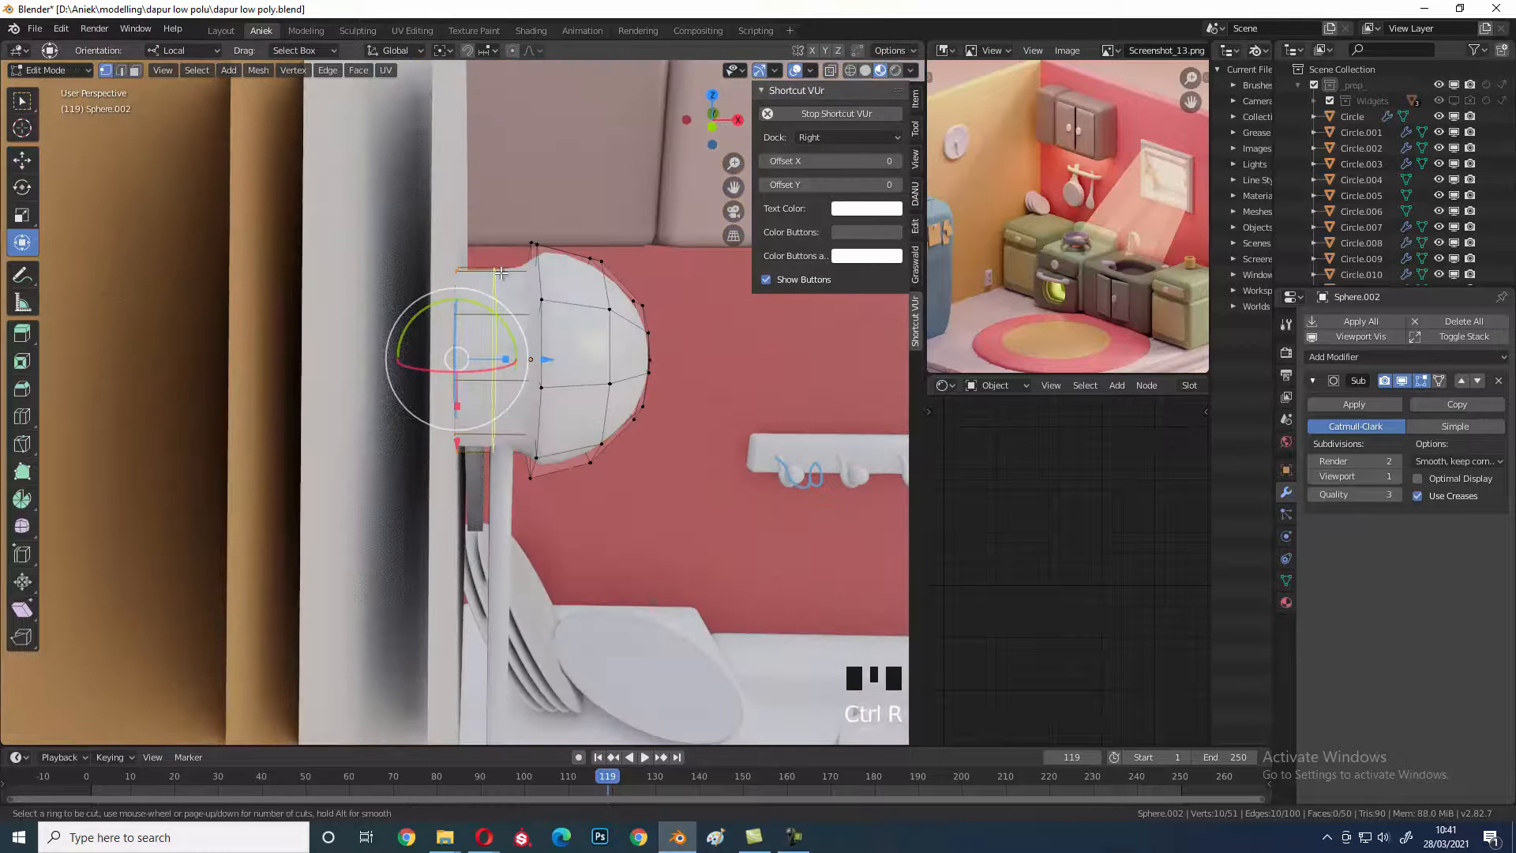
left_click(545, 296)
left_click(529, 290)
key("Tab")
- Apply the Subdivision Surface modifier on the clock's round hub
middle_click_drag(529, 290, 584, 373)
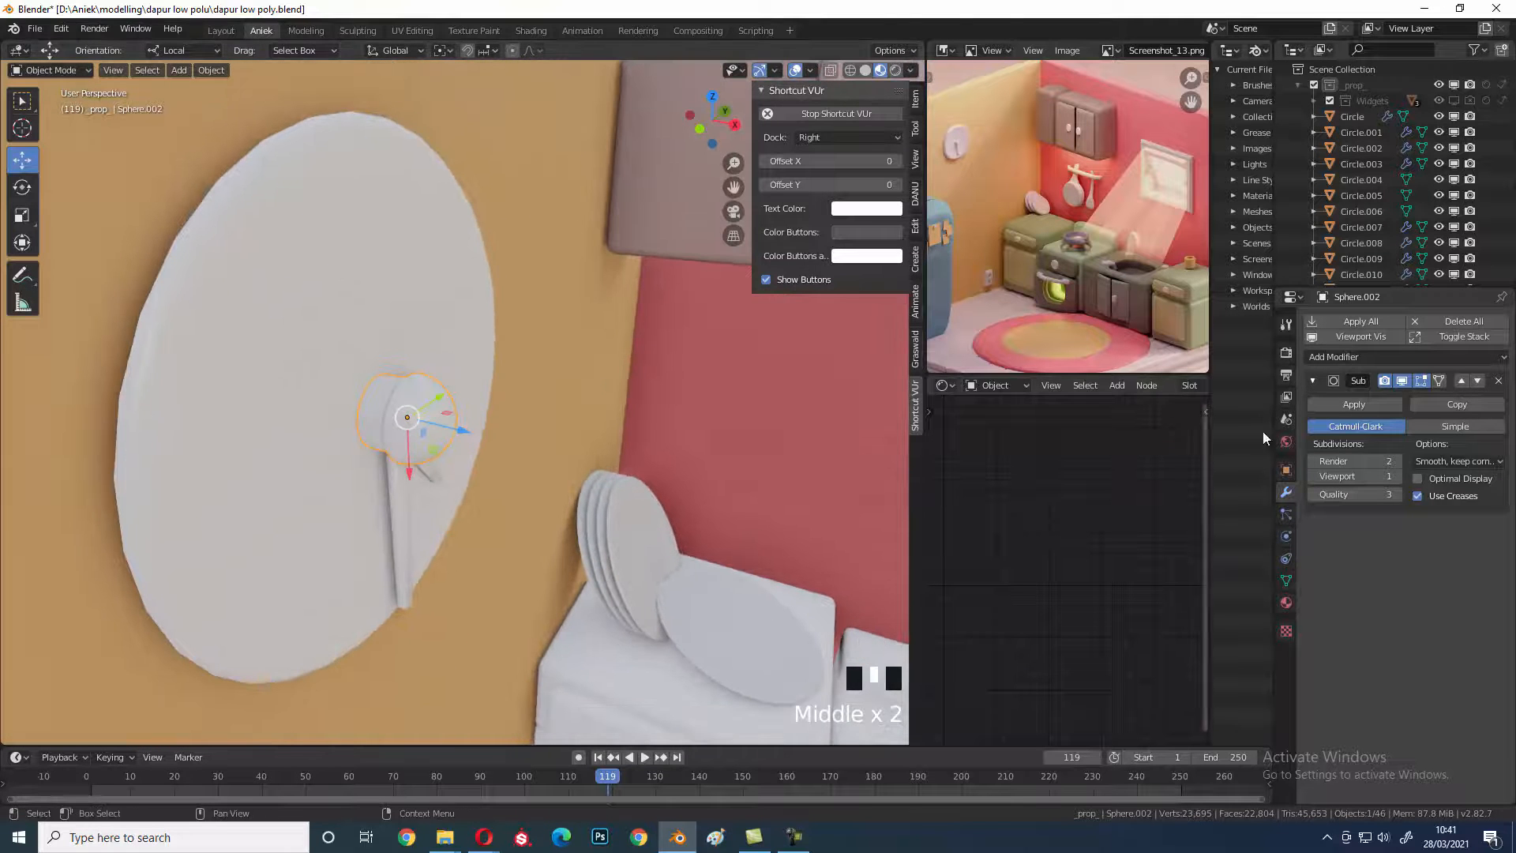
left_click(1380, 404)
key("g")
left_click(469, 425)
middle_click_drag(467, 423, 392, 326)
left_click(436, 370)
mouse_move(445, 385)
middle_mouse_down("shift")
mouse_move(479, 429)
mouse_move(487, 400)
mouse_move(450, 395)
middle_mouse_up("shift")
left_click(1313, 380)
scroll(340, 443, "up", 1)
- Examine how the clock's hub and hands sit on the clock face from several angles
left_click(339, 460)
middle_click_drag(534, 491, 501, 471, "shift")
middle_click_drag(378, 406, 559, 453, "shift")
middle_click_drag(559, 453, 423, 491)
right_click(430, 365)
right_click(424, 491)
right_click(424, 491)
middle_click_drag(662, 483, 598, 488)
key("Tab")
middle_click_drag(355, 461, 391, 493)
key("Tab")
right_click(391, 493)
- Set the transform orientation to Global and move the clock's face, hub and hands together along X toward the orange wall
key("g")
right_click(404, 458)
right_click(356, 447, "shift")
right_click(521, 445, "shift")
middle_click_drag(521, 458, 365, 461)
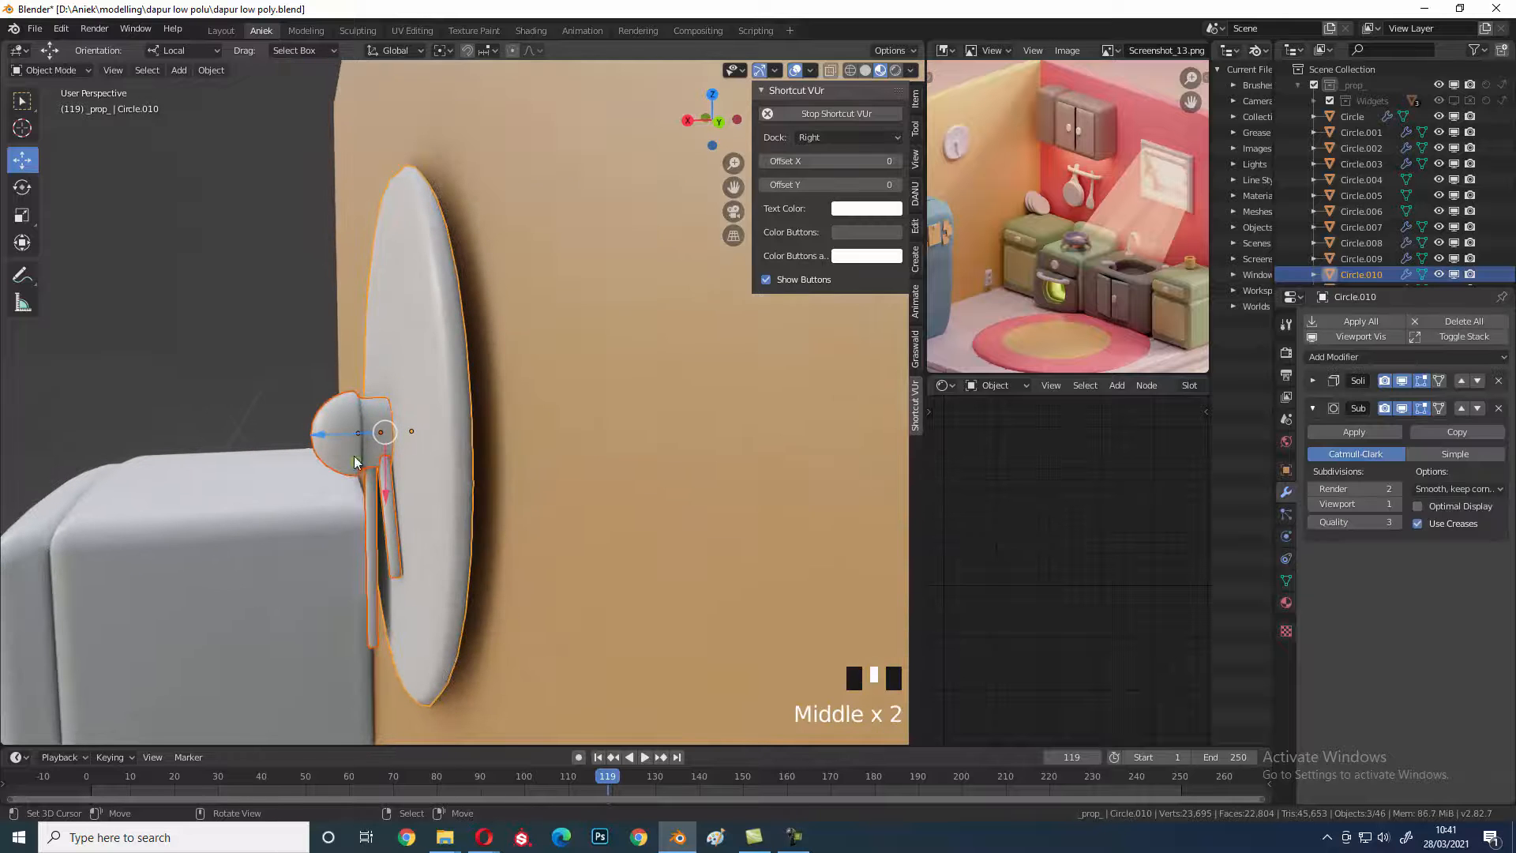
left_click_drag(326, 436, 345, 447)
right_click(346, 447)
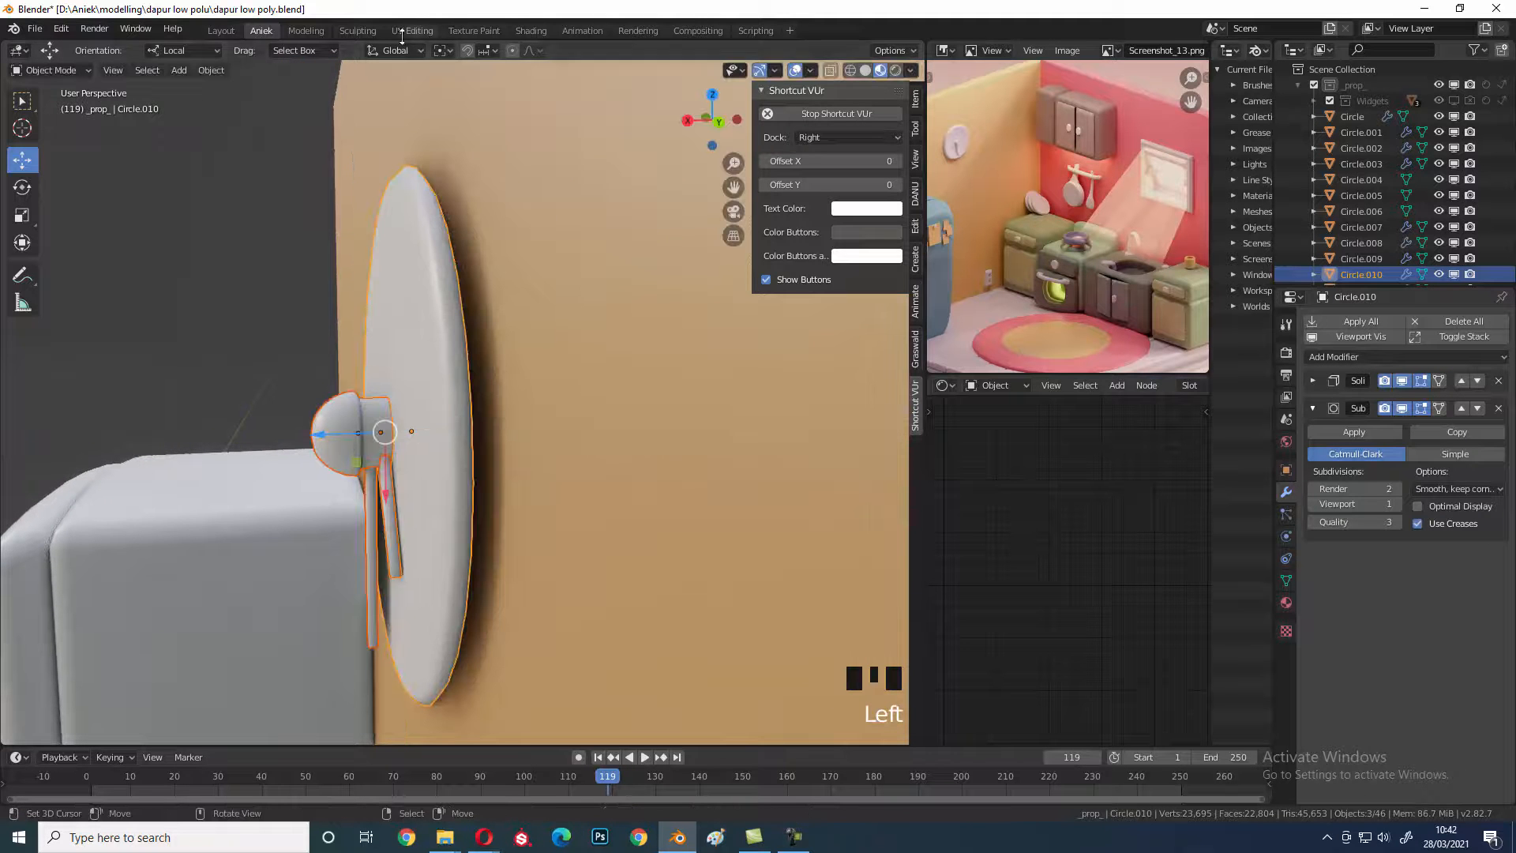
left_click(213, 51)
left_click(214, 92)
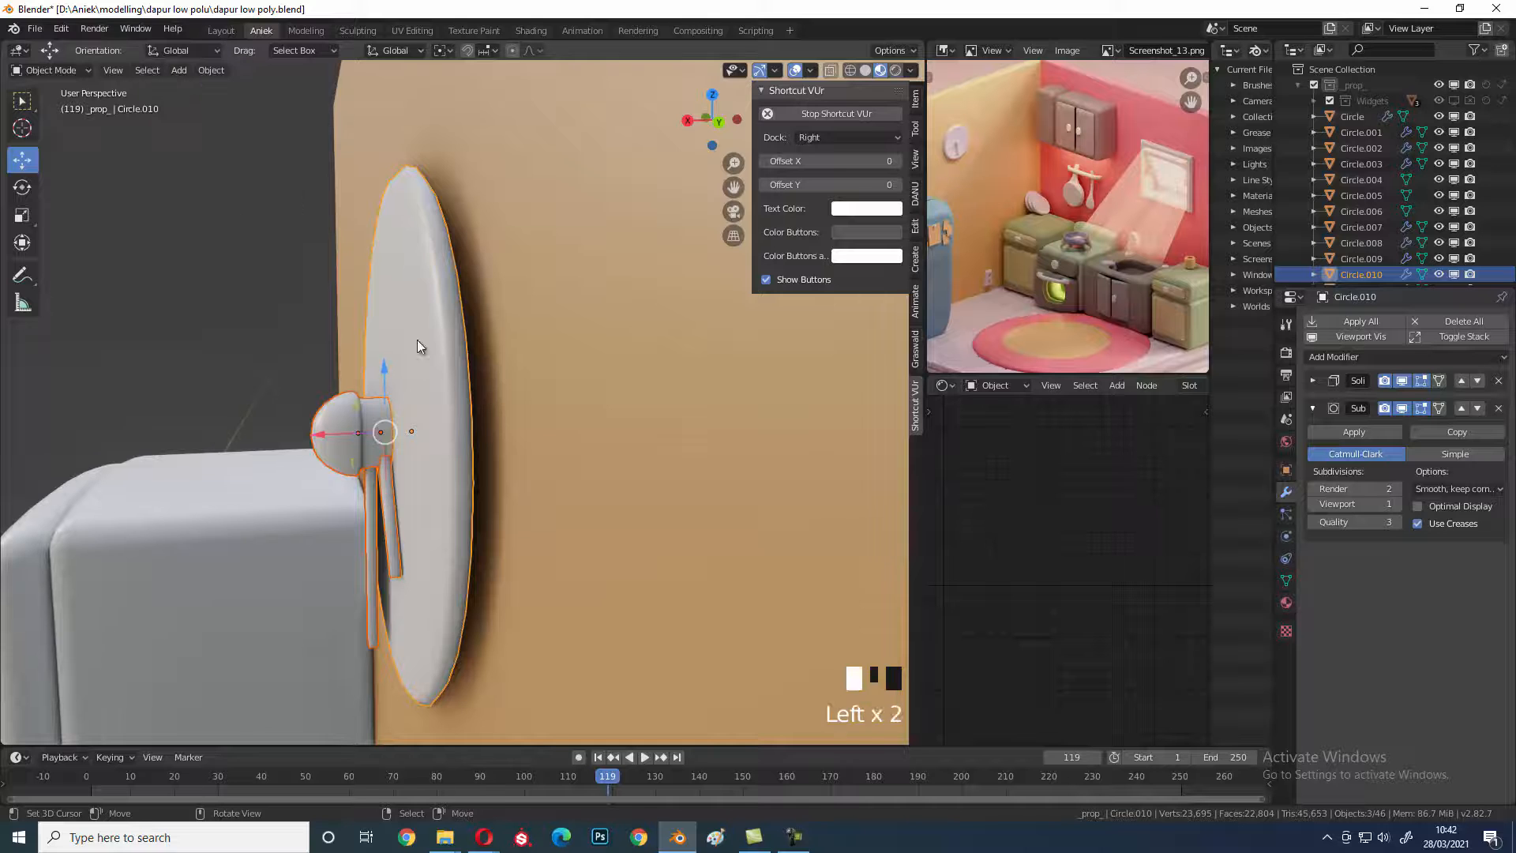
middle_click_drag(347, 411, 320, 442)
left_click_drag(321, 442, 393, 454)
middle_click_drag(393, 454, 515, 423)
key("a")
- Link the "plate" material to the clock's hub, hands and face
middle_click_drag(363, 430, 380, 426)
right_click(379, 428)
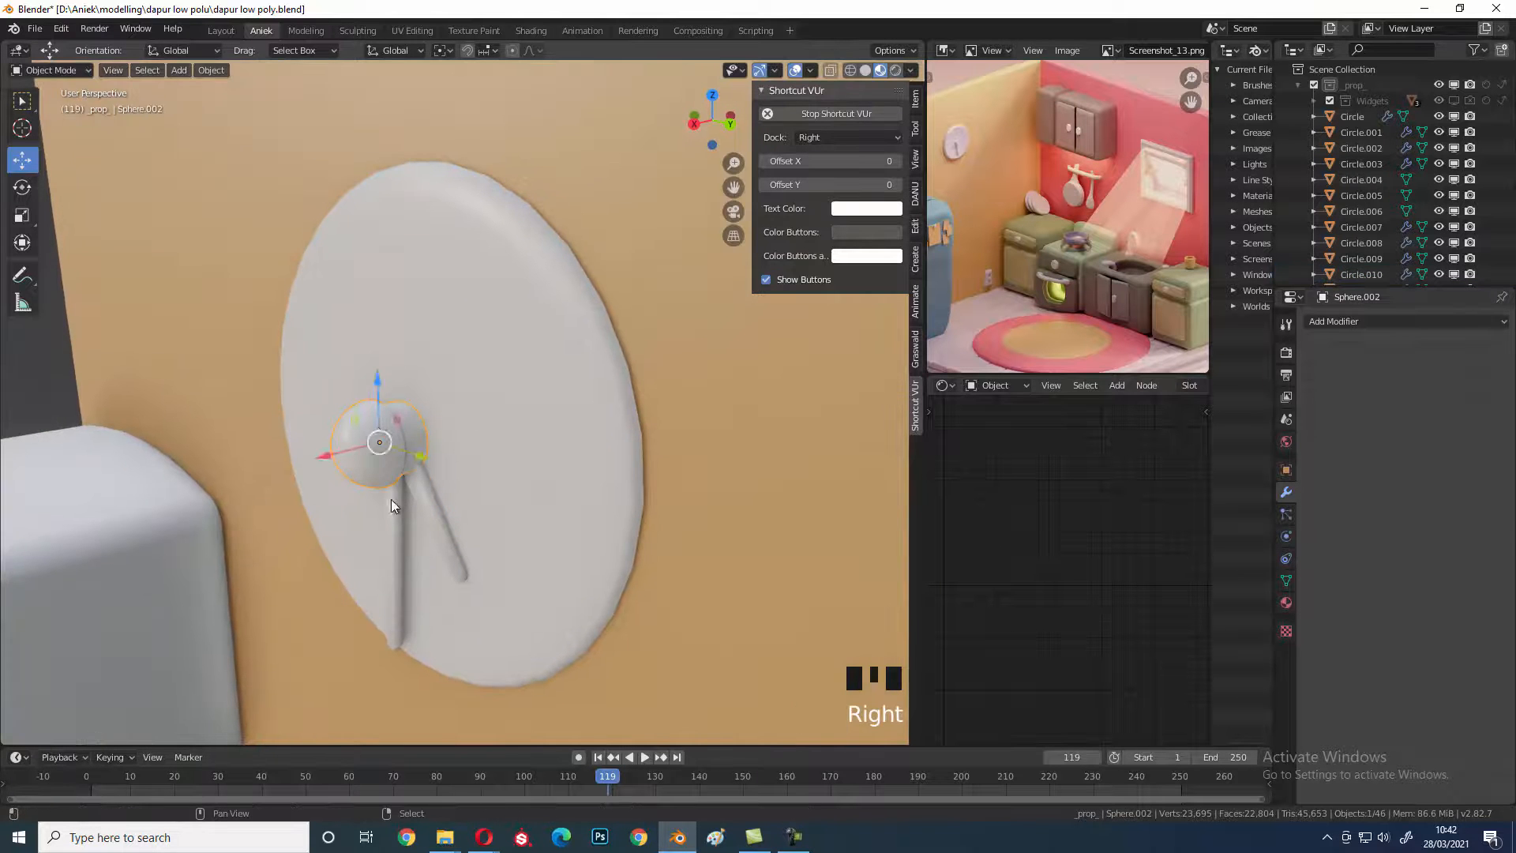
right_click(393, 503, "shift")
right_click(520, 414, "shift")
scroll(520, 411, "down", 8)
middle_click_drag(547, 457, 647, 476)
scroll(569, 410, "up", 3)
middle_click_drag(569, 410, 627, 584, "shift")
right_click(628, 585, "shift")
key("ctrl+l")
left_click(632, 581)
key("a")
mouse_move(348, 557)
middle_mouse_down()
mouse_move(363, 553)
mouse_move(327, 545)
middle_mouse_up()
right_click(320, 555)
- Link the "plate" material from the flat plate to the hook rack parts on the red wall
middle_click_drag(769, 481, 692, 416, "shift")
right_click(572, 448)
middle_click(578, 409, "shift")
scroll(613, 409, "up", 2)
right_click(630, 372)
key("g")
right_click(654, 395)
right_click(668, 377, "shift")
right_click(451, 434, "shift")
key("ctrl+l")
left_click(452, 434)
middle_click_drag(452, 435, 594, 444, "shift")
key("alt+a")
middle_click_drag(681, 479, 519, 399, "shift")
scroll(552, 442, "up", 2)
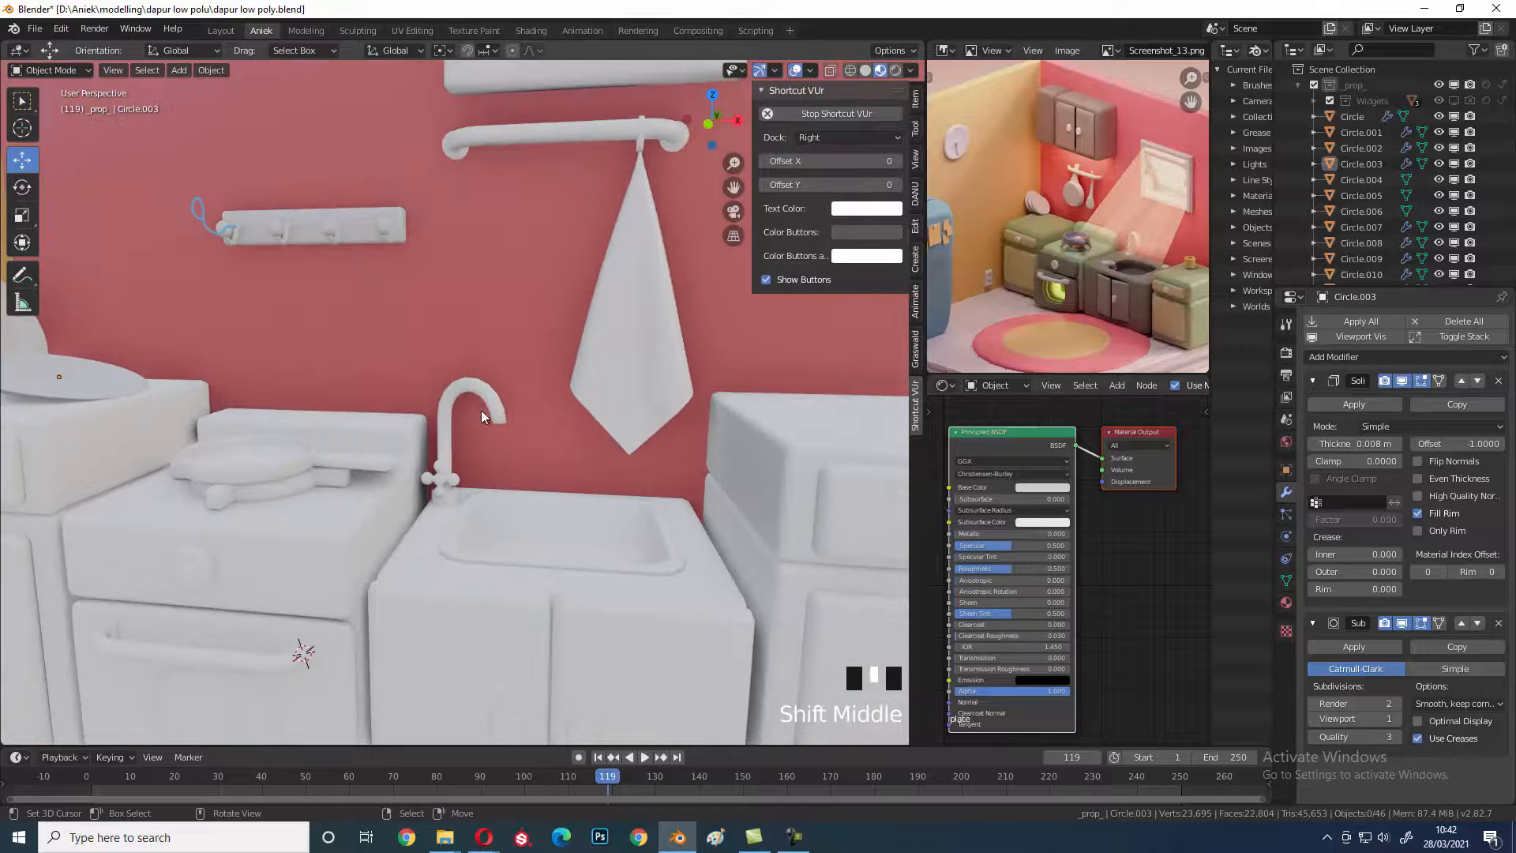
right_click(456, 398)
scroll(466, 450, "up", 2)
scroll(553, 466, "down", 1, "shift")
scroll(522, 453, "down", 2)
scroll(523, 453, "down", 2)
middle_click_drag(494, 416, 539, 415, "shift")
right_click(527, 494)
- Add a new material to the lower cabinet at the far end of the row, beside the sink cabinet
scroll(527, 494, "up", 1)
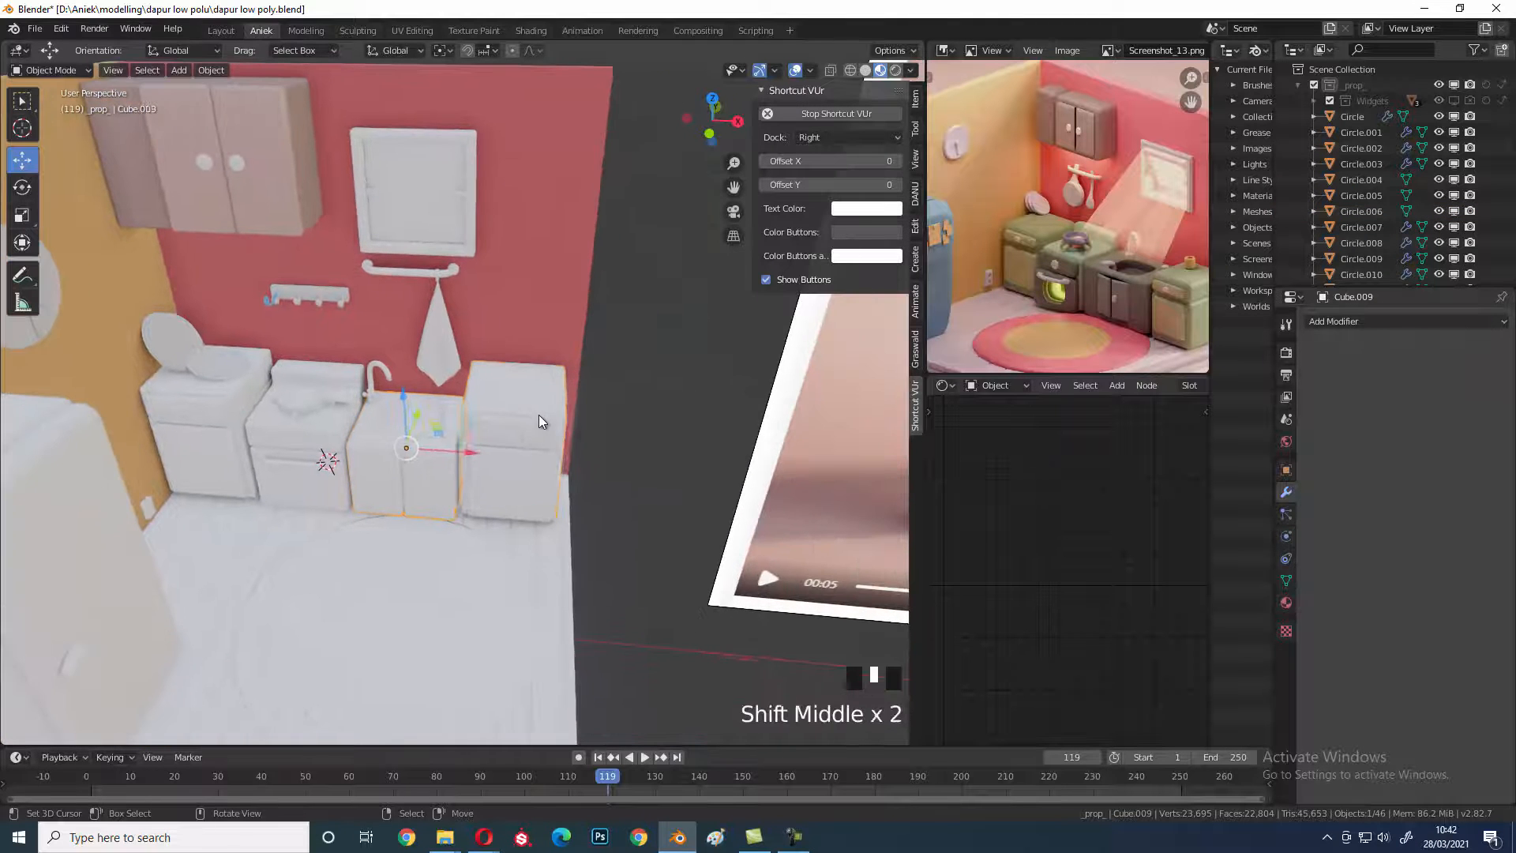
right_click(538, 414)
middle_click_drag(682, 460, 674, 465, "shift")
left_click(1286, 600)
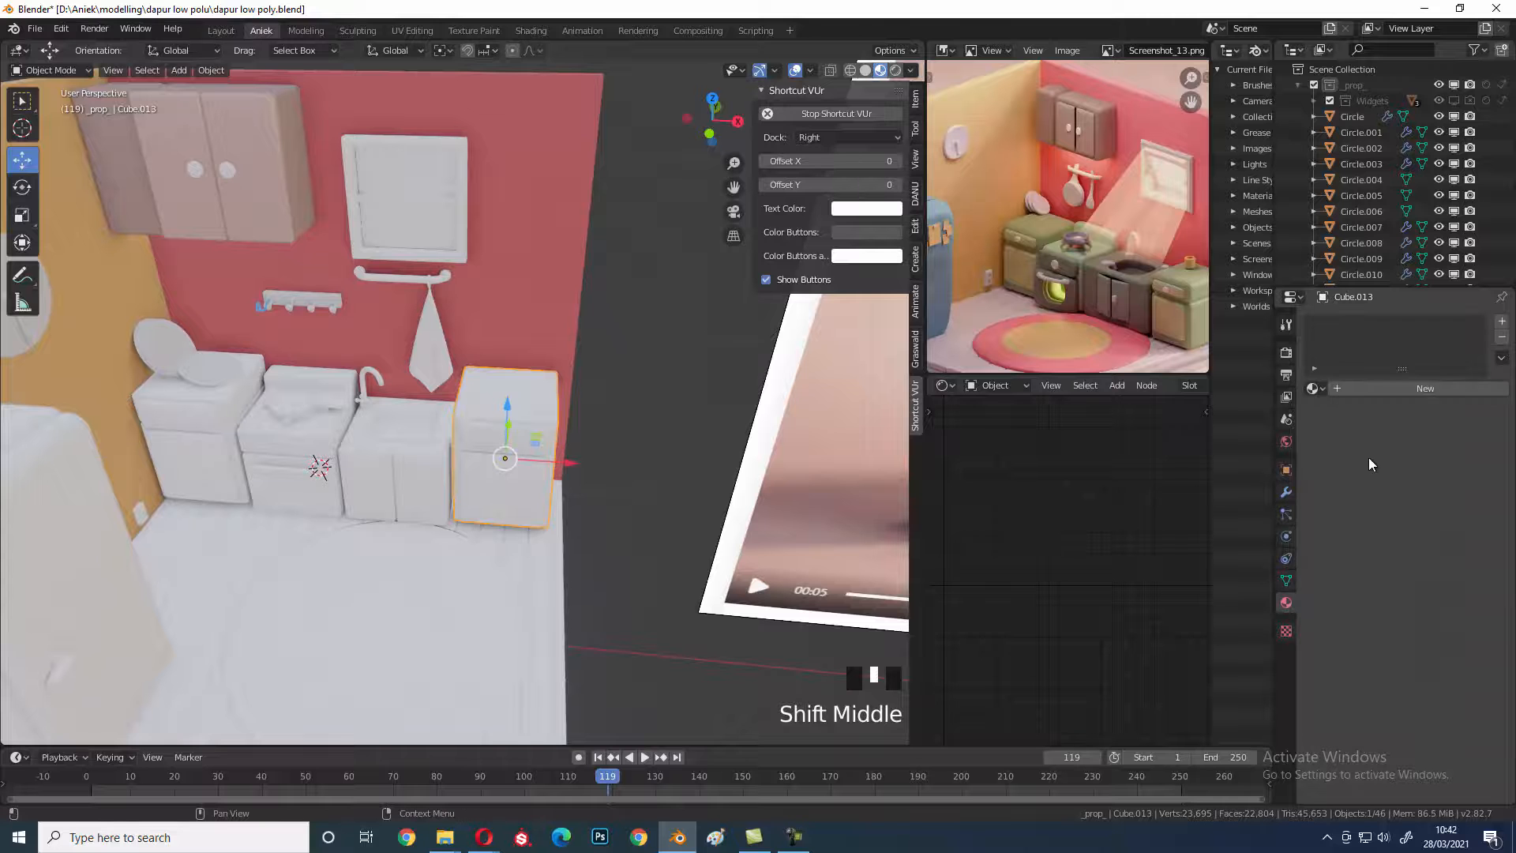
left_click(1357, 388)
middle_click_drag(384, 461, 371, 468, "shift")
- Sample the new material's base color from the green lower cabinet in the reference image
middle_click_drag(1088, 542, 1089, 596)
left_click(1062, 540)
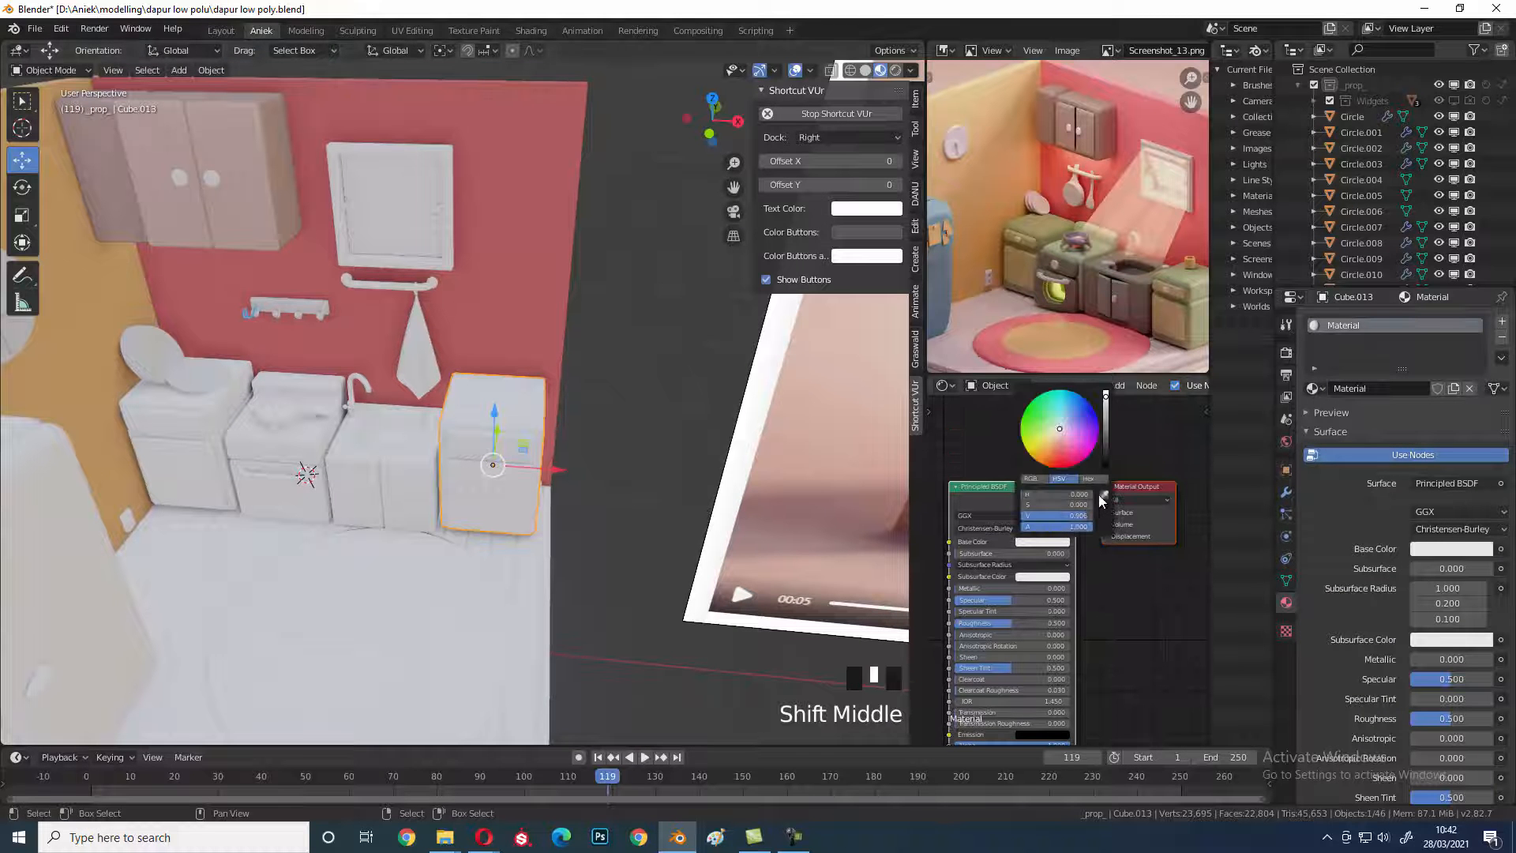
left_click(1104, 494)
left_click(1186, 279)
- Shift the lower cabinet's base color from beige to a muted green on the color wheel
middle_click_drag(362, 460, 351, 499, "shift")
middle_click_drag(590, 580, 529, 562)
scroll(576, 561, "up", 2)
left_click(1061, 543)
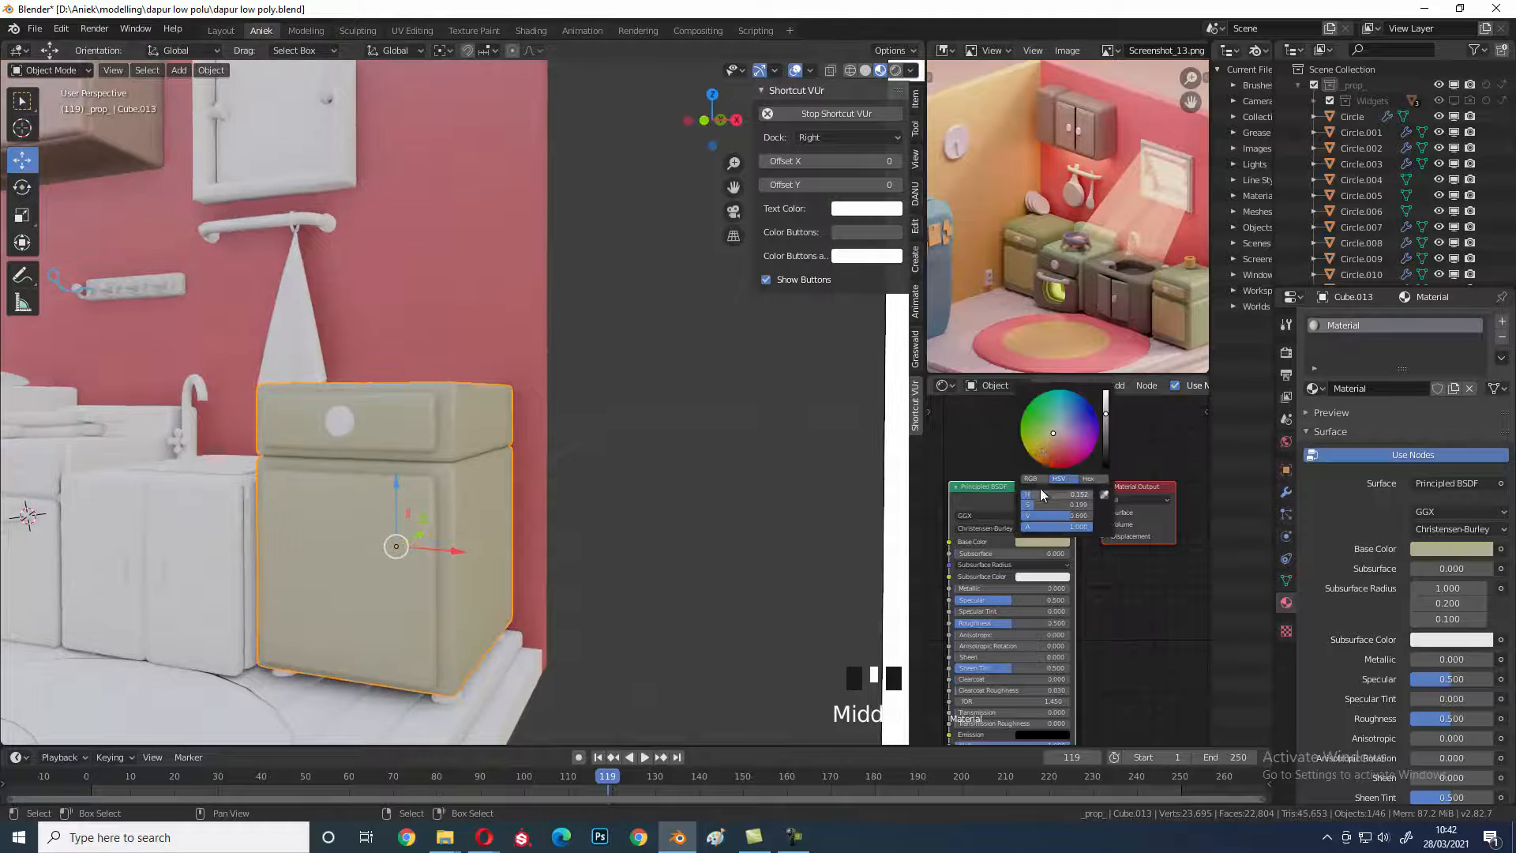
left_click(1048, 430)
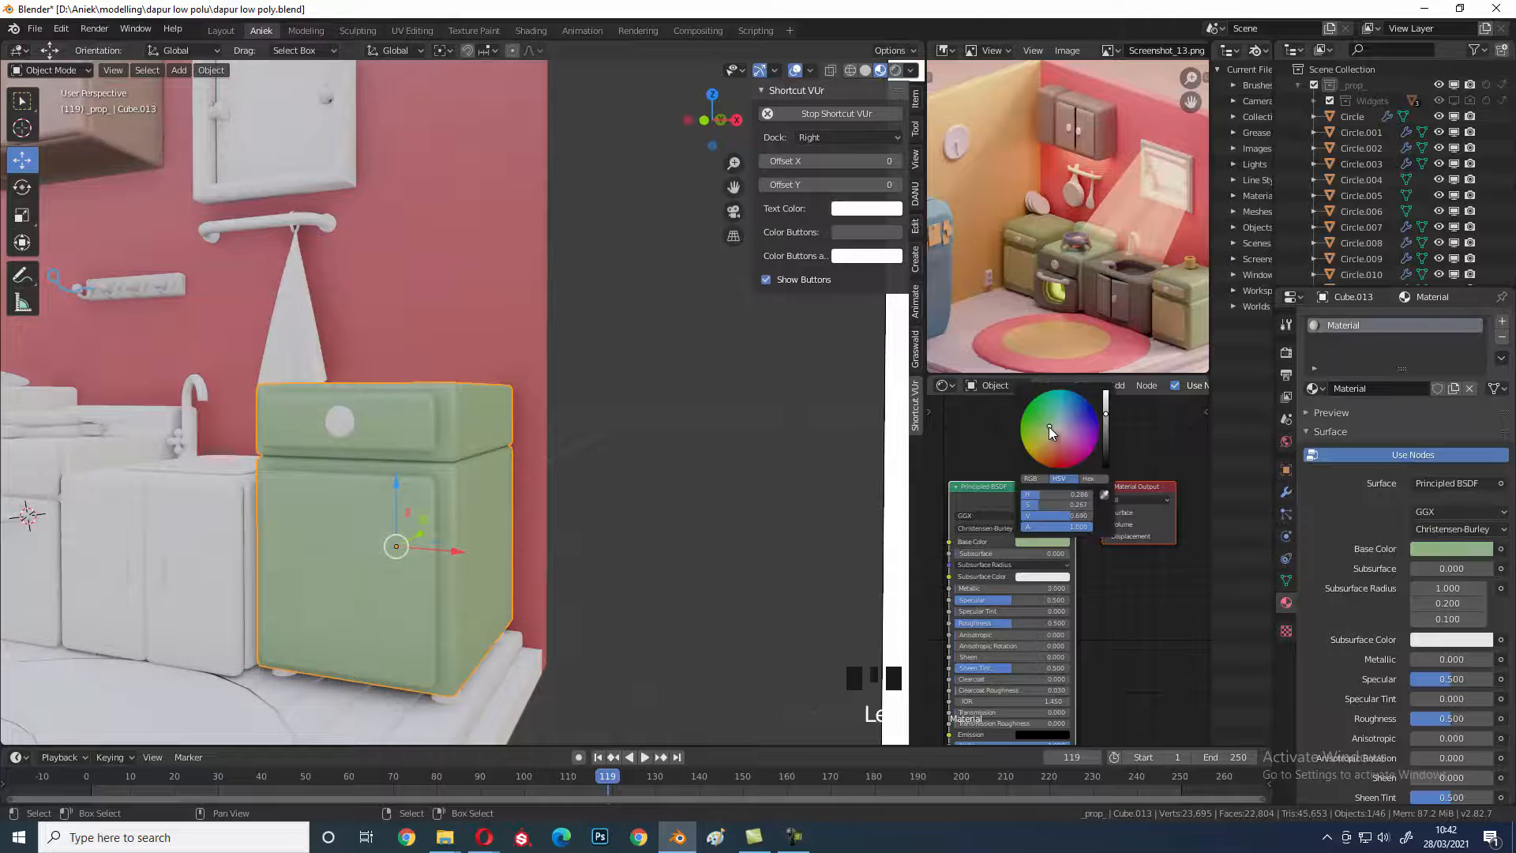
- Select the linked geometry of the lower cabinet's drawer front in Edit Mode
middle_click_drag(388, 514, 466, 517, "shift")
middle_click_drag(465, 518, 540, 545)
scroll(606, 539, "up", 2)
key("Tab")
right_click(679, 493)
middle_click_drag(679, 493, 643, 476, "shift")
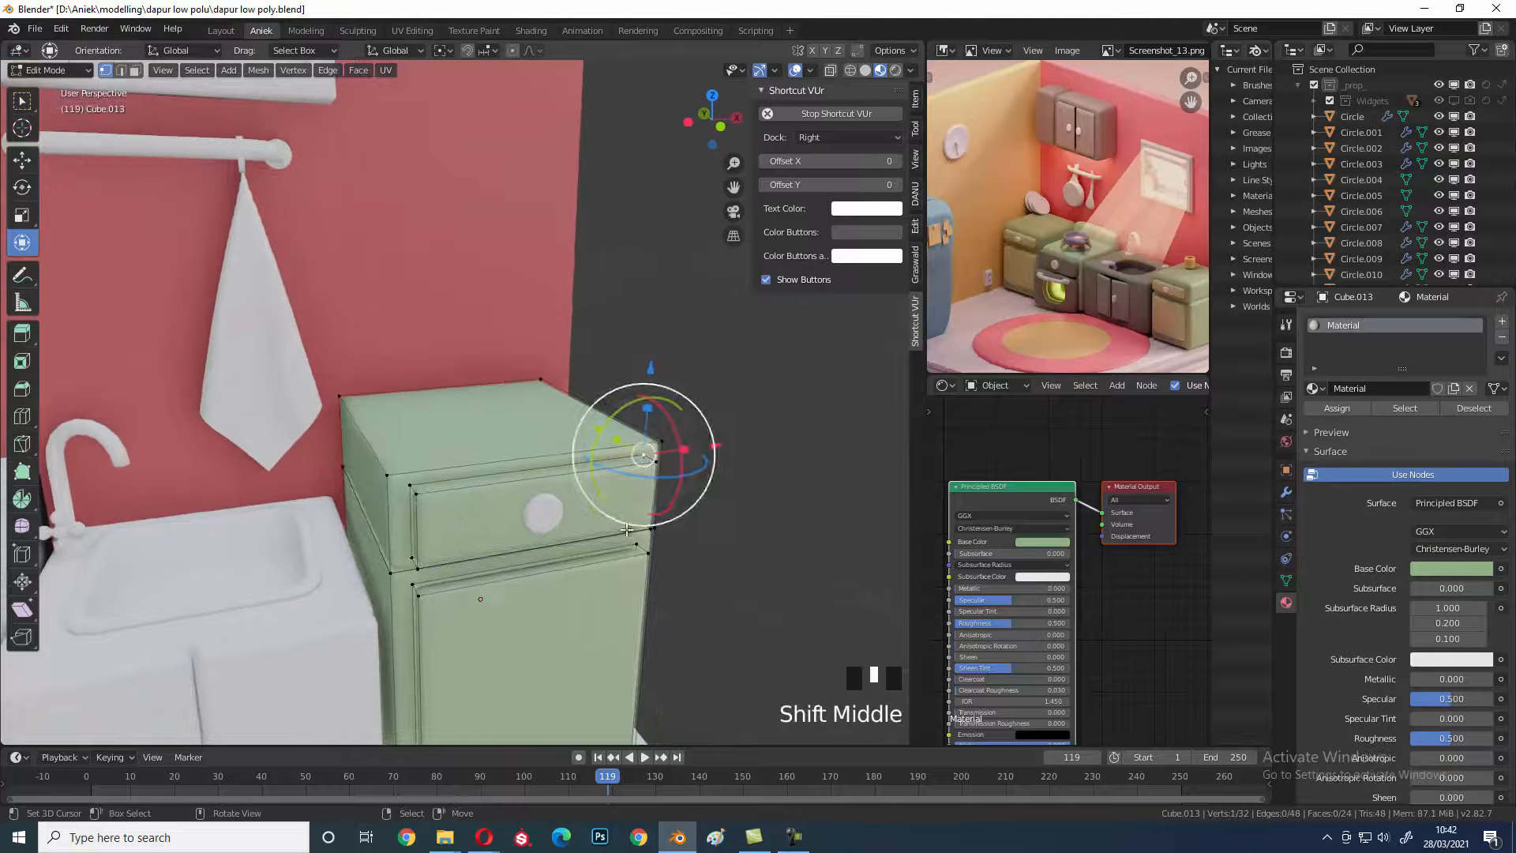
key("l")
right_click(645, 497)
key("l")
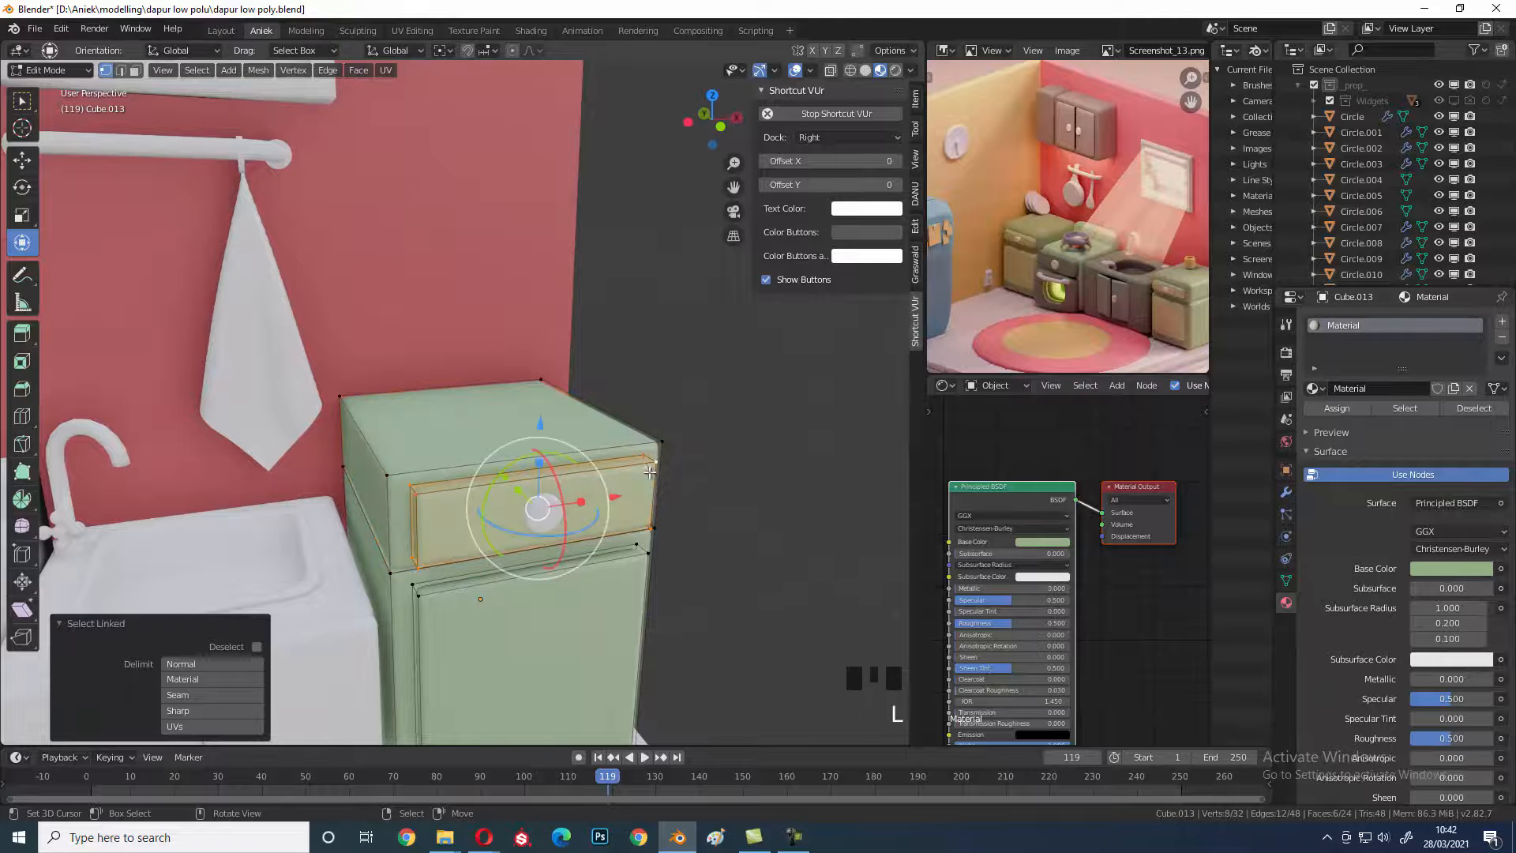
- Rename the lower cabinet's material as "buttom cabinet"
key("Tab")
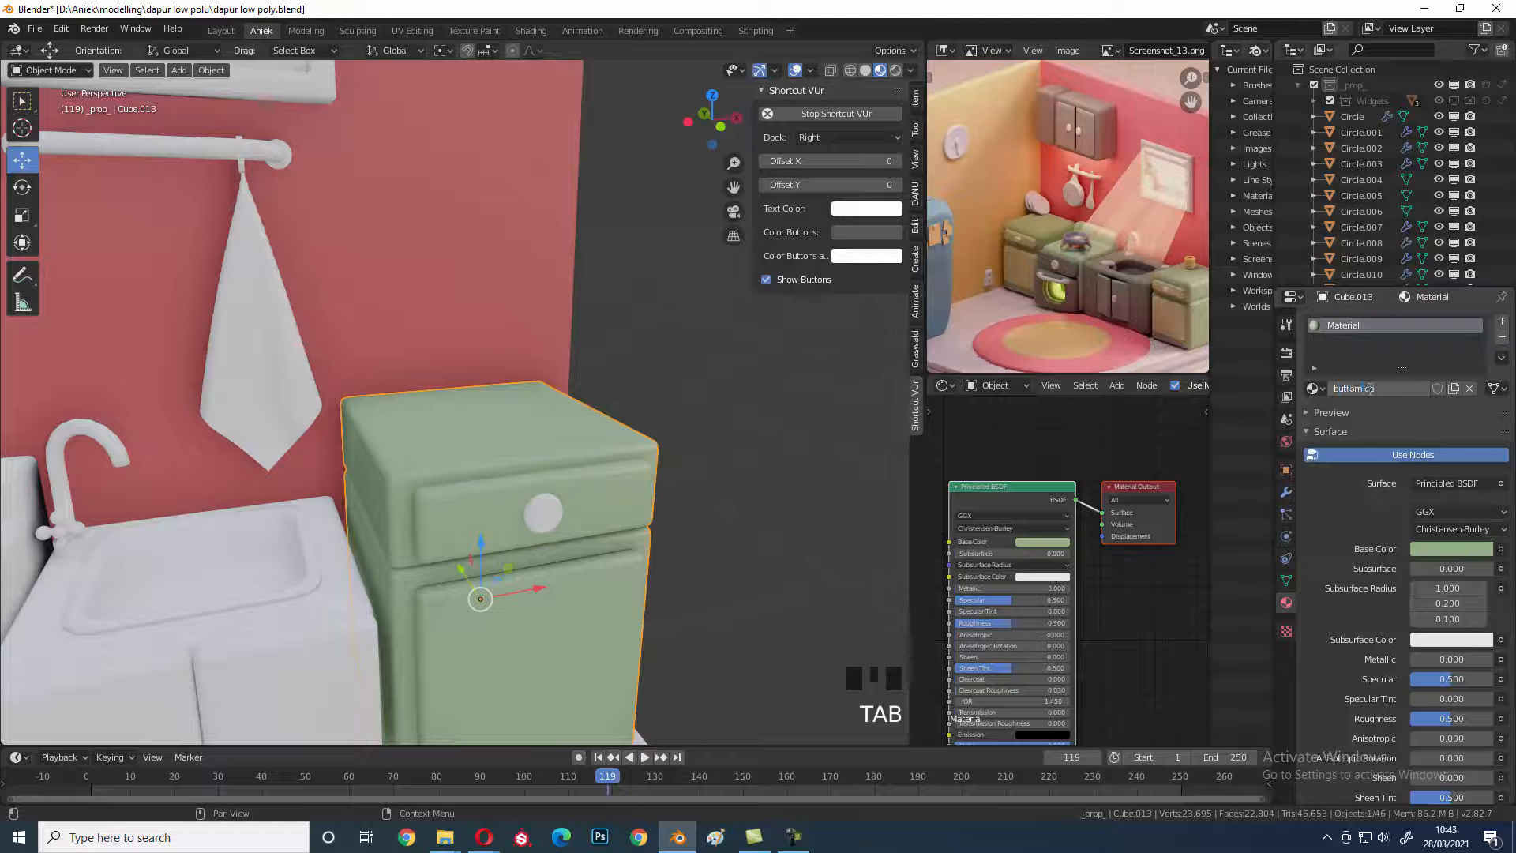
key("Return")
- Extend the Edit Mode selection to the linked geometry of the lower cabinet's door front
key("Tab")
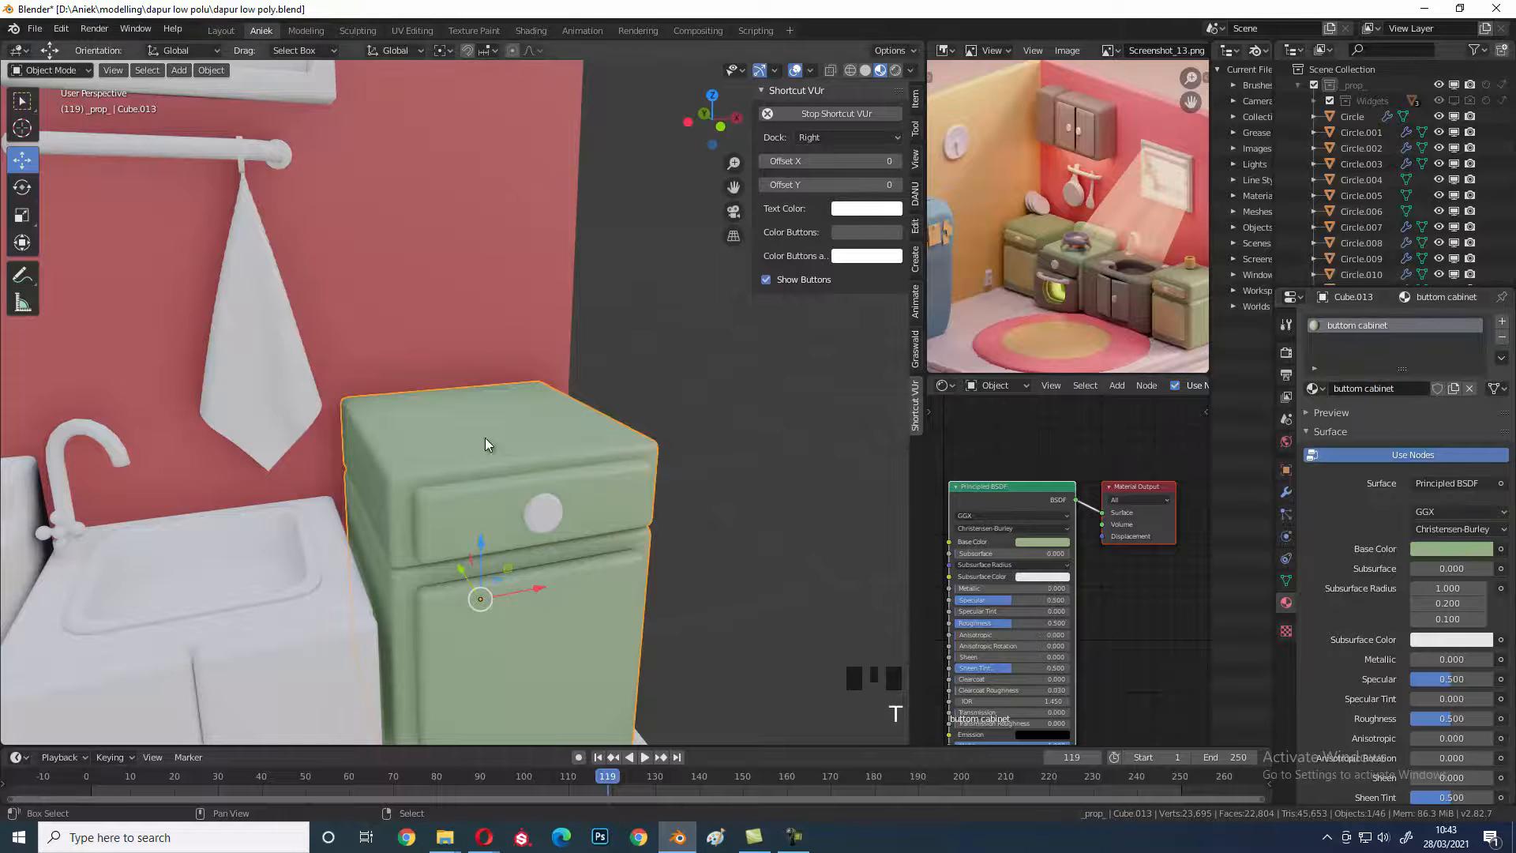
middle_click_drag(623, 475, 637, 466, "shift")
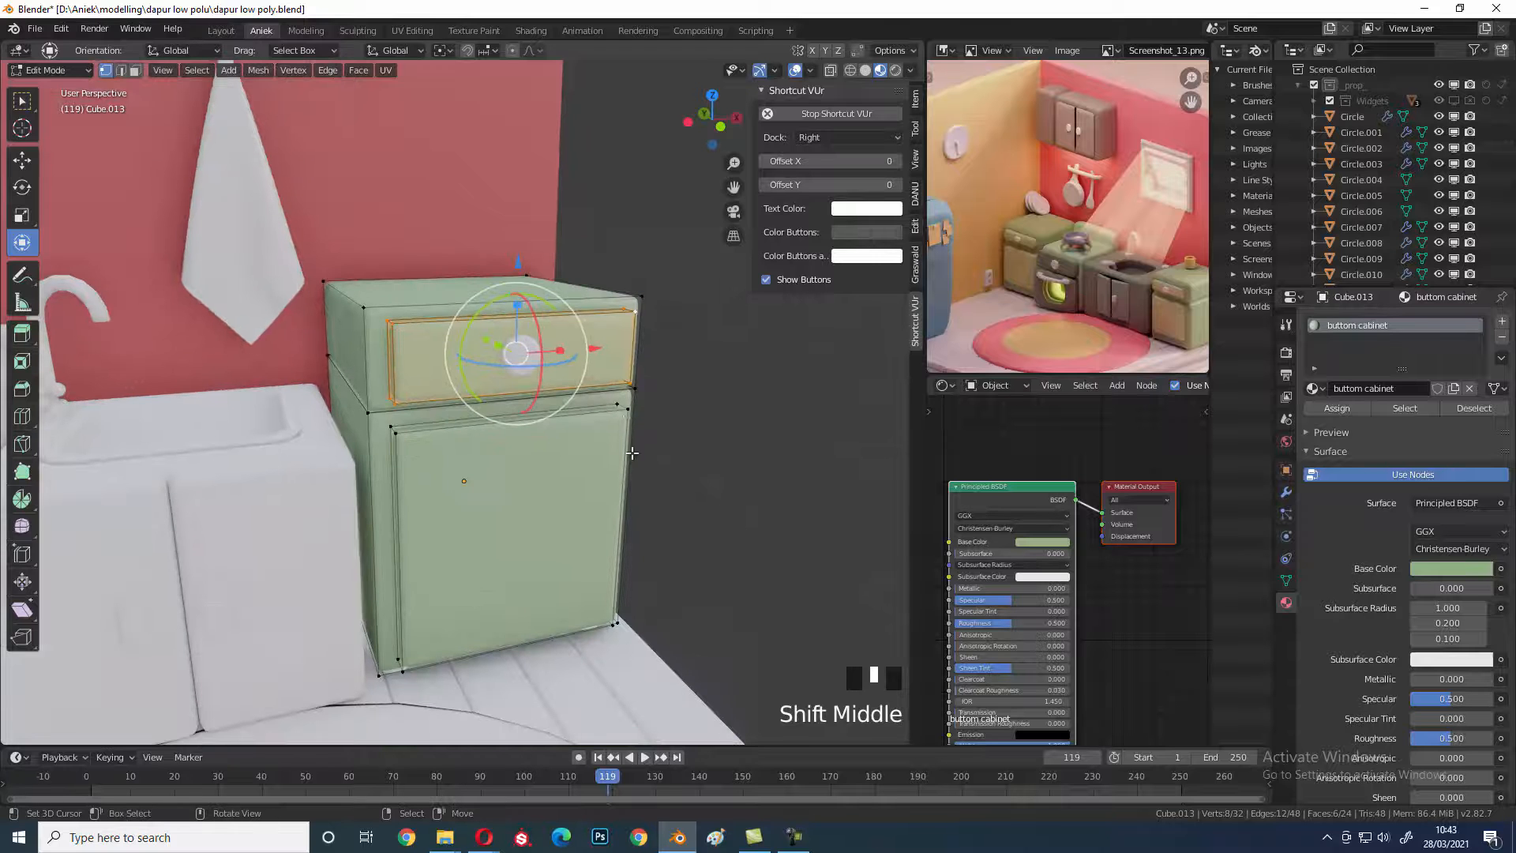
key("l")
middle_click_drag(822, 531, 825, 544, "shift")
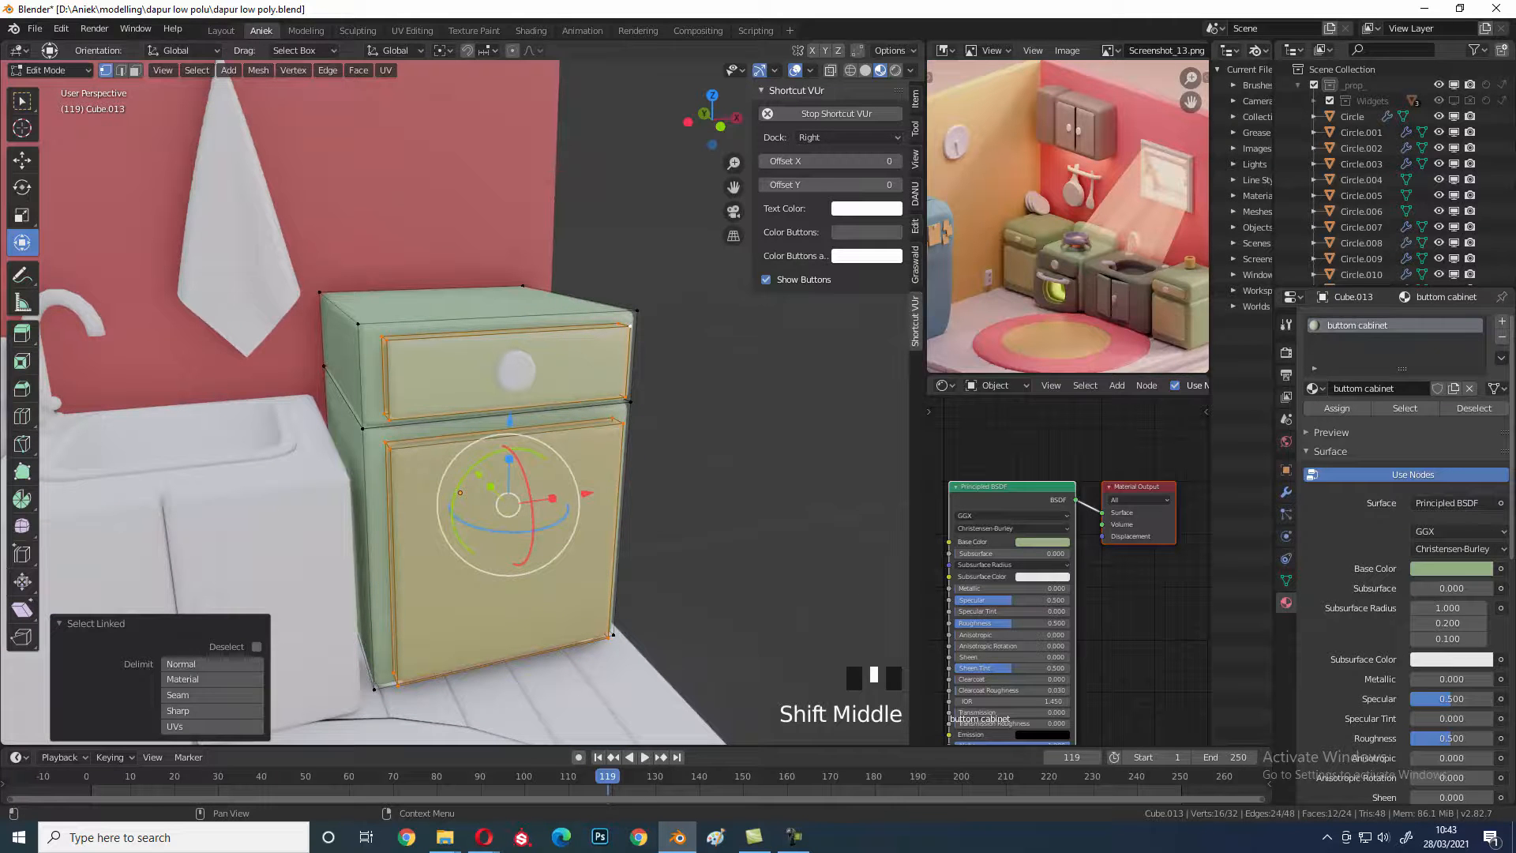
- Add a second material slot with a single-user copy of "buttom cabinet" and assign it to the selected drawer and door fronts
left_click(1501, 322)
left_click(1312, 420)
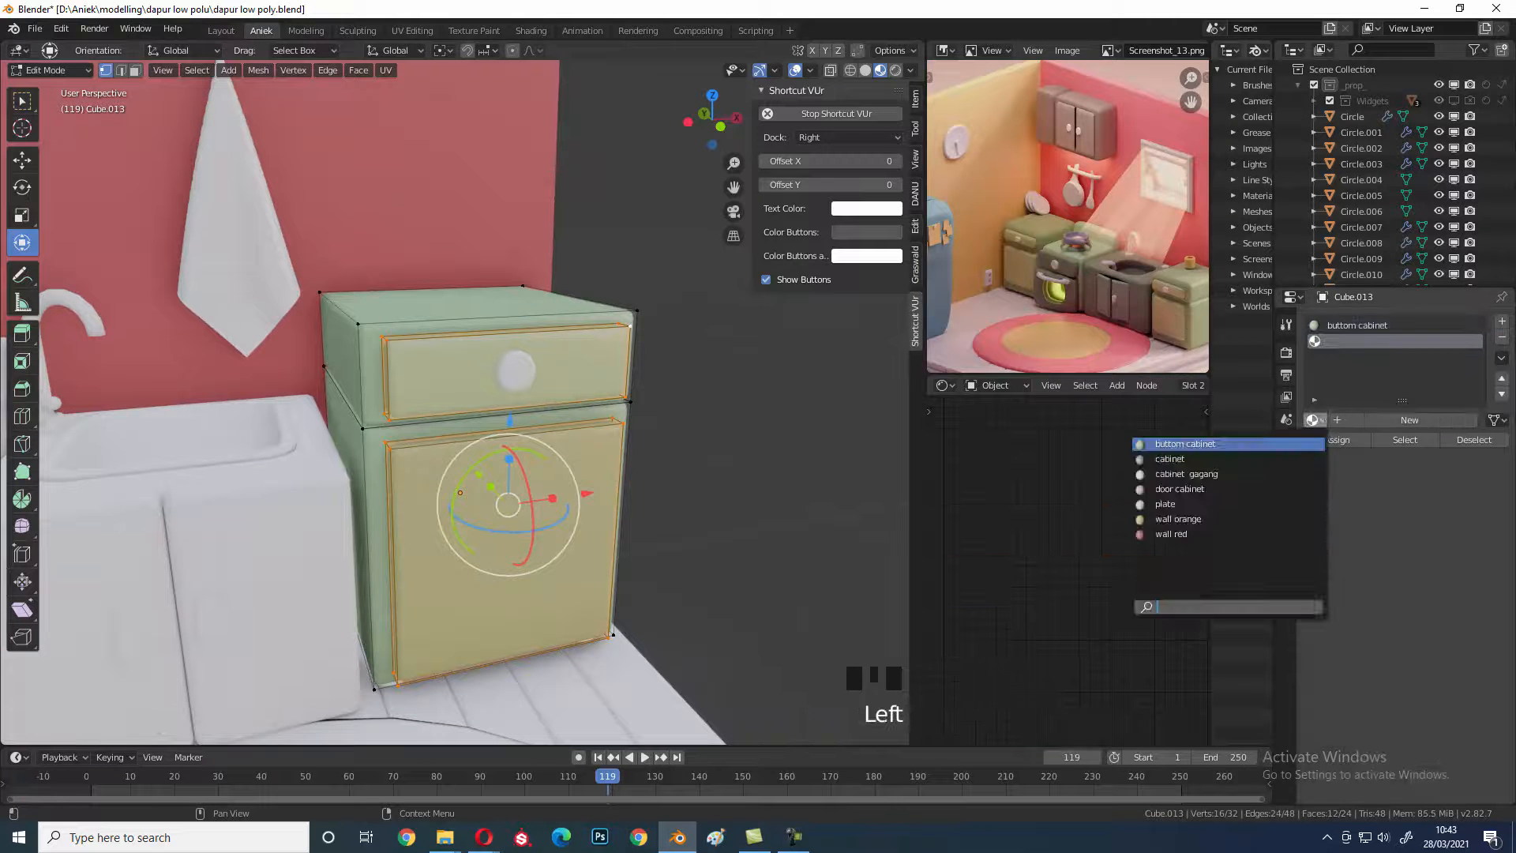
type("bb")
key("BackSpace")
key("BackSpace")
left_click(1266, 444)
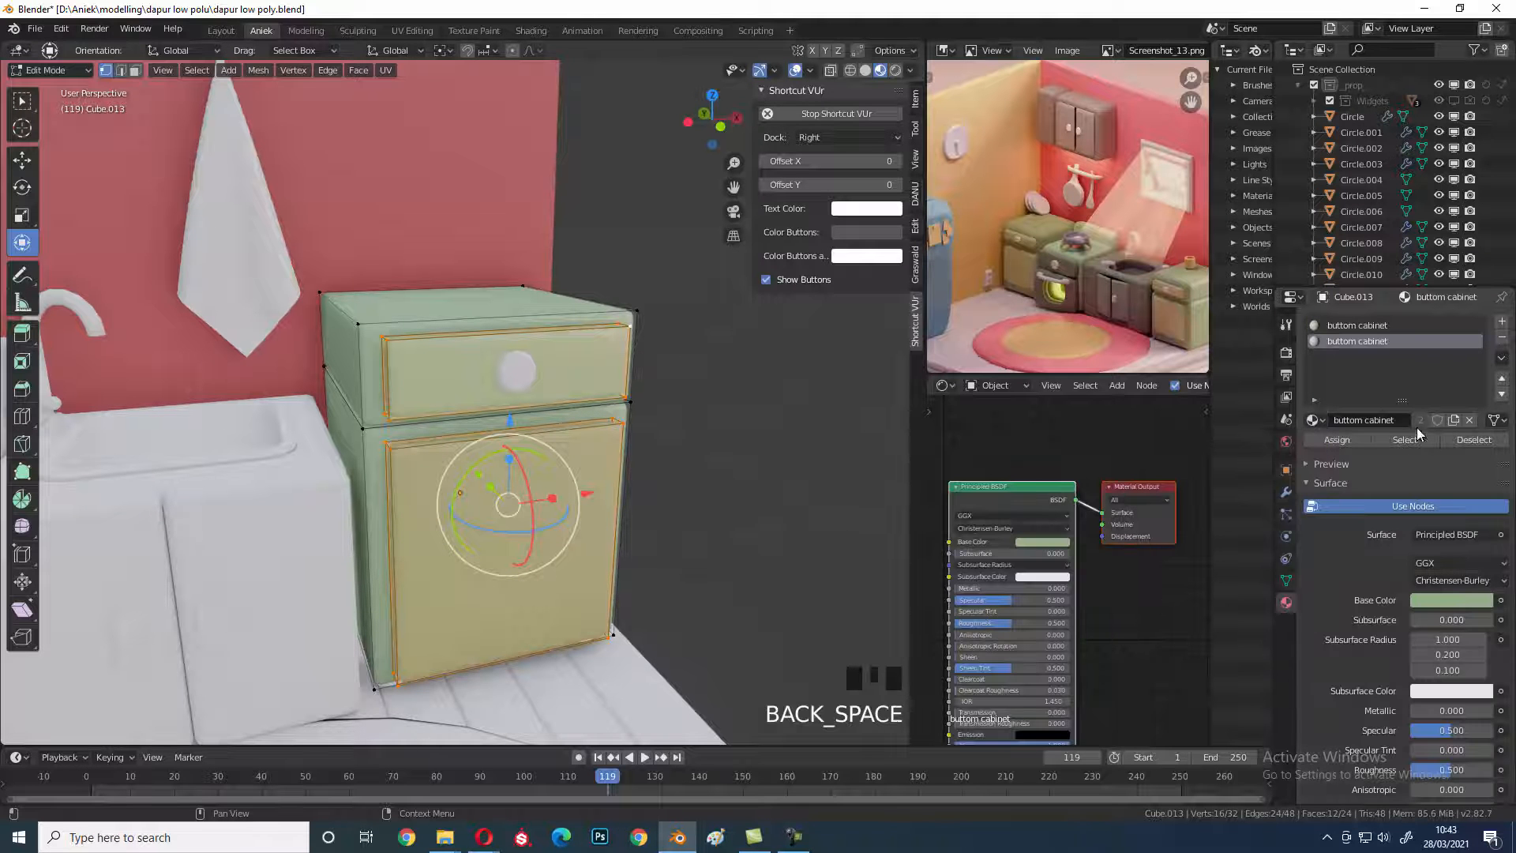
left_click(1455, 421)
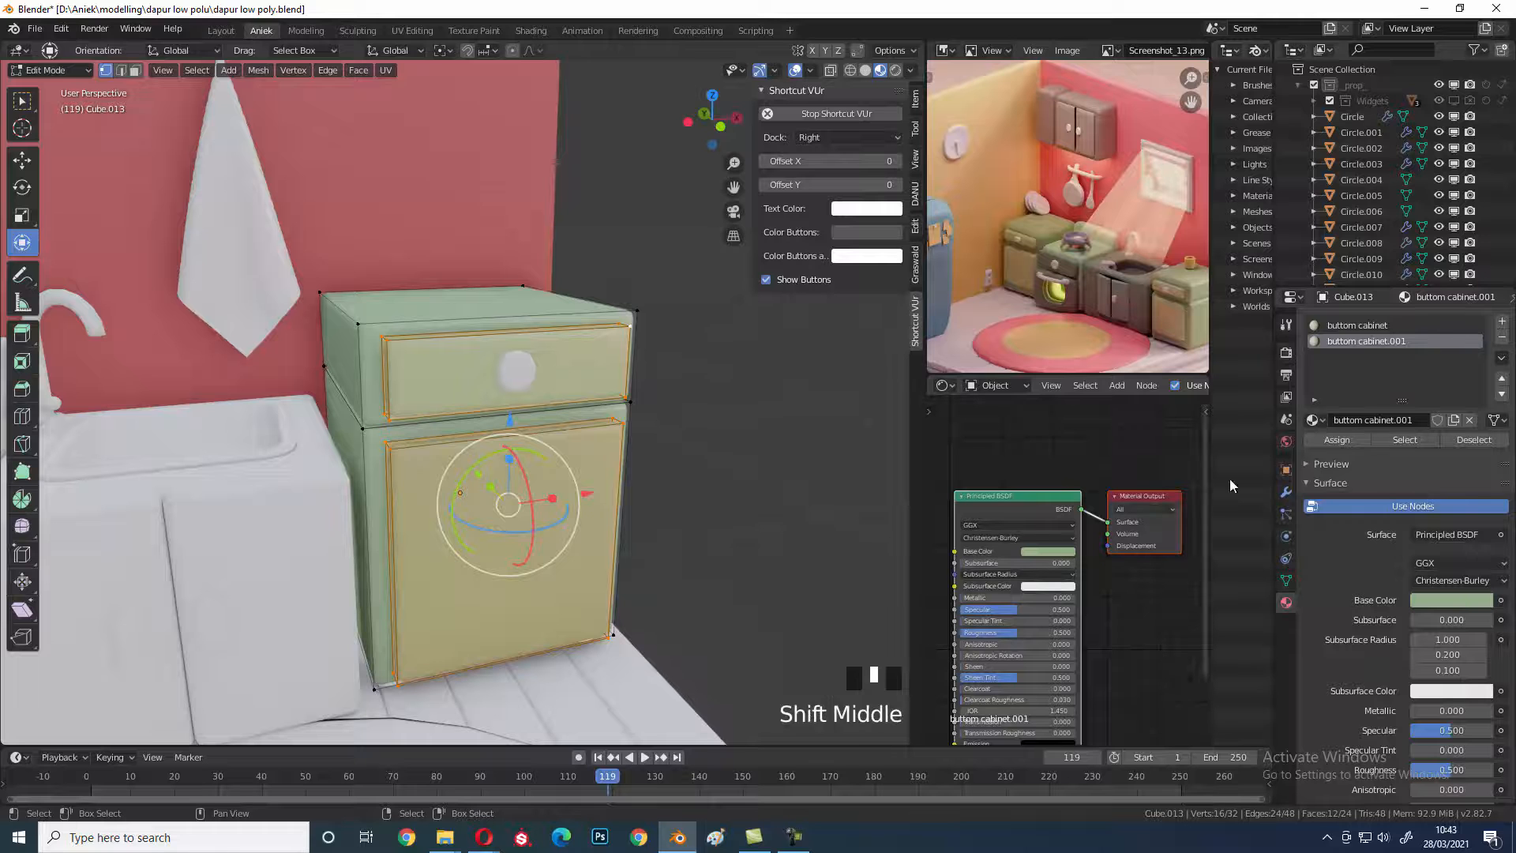
double_click(1348, 439)
- Shift the front panels' base color to a yellowish green on the color wheel and return to Object Mode
left_click(1035, 548)
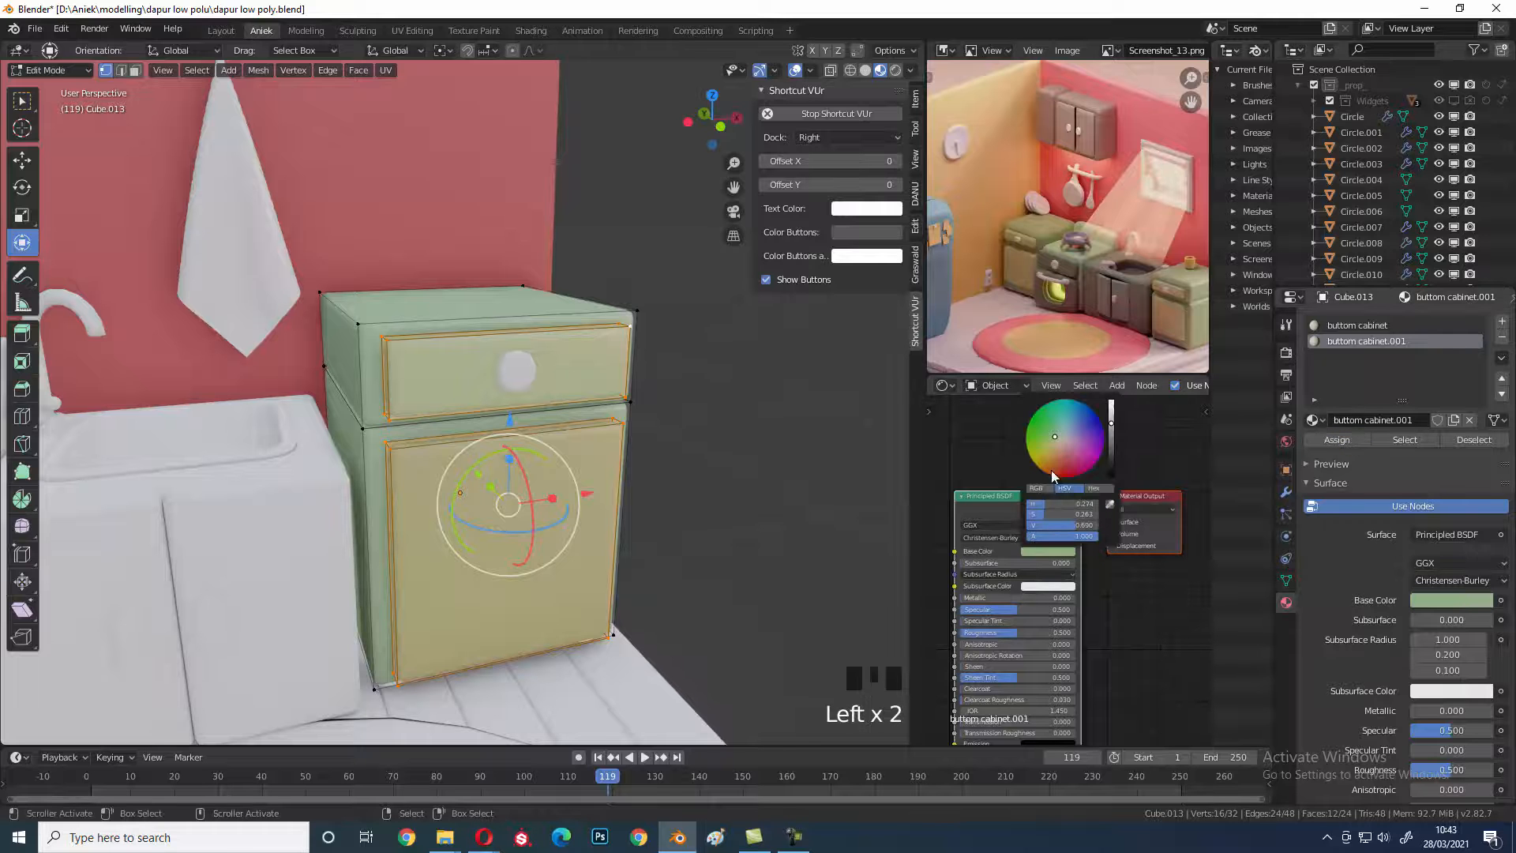
left_click_drag(1058, 439, 1051, 448)
key("Tab")
middle_click_drag(423, 494, 490, 444, "shift")
middle_click_drag(489, 443, 632, 572, "shift")
scroll(618, 573, "up", 1)
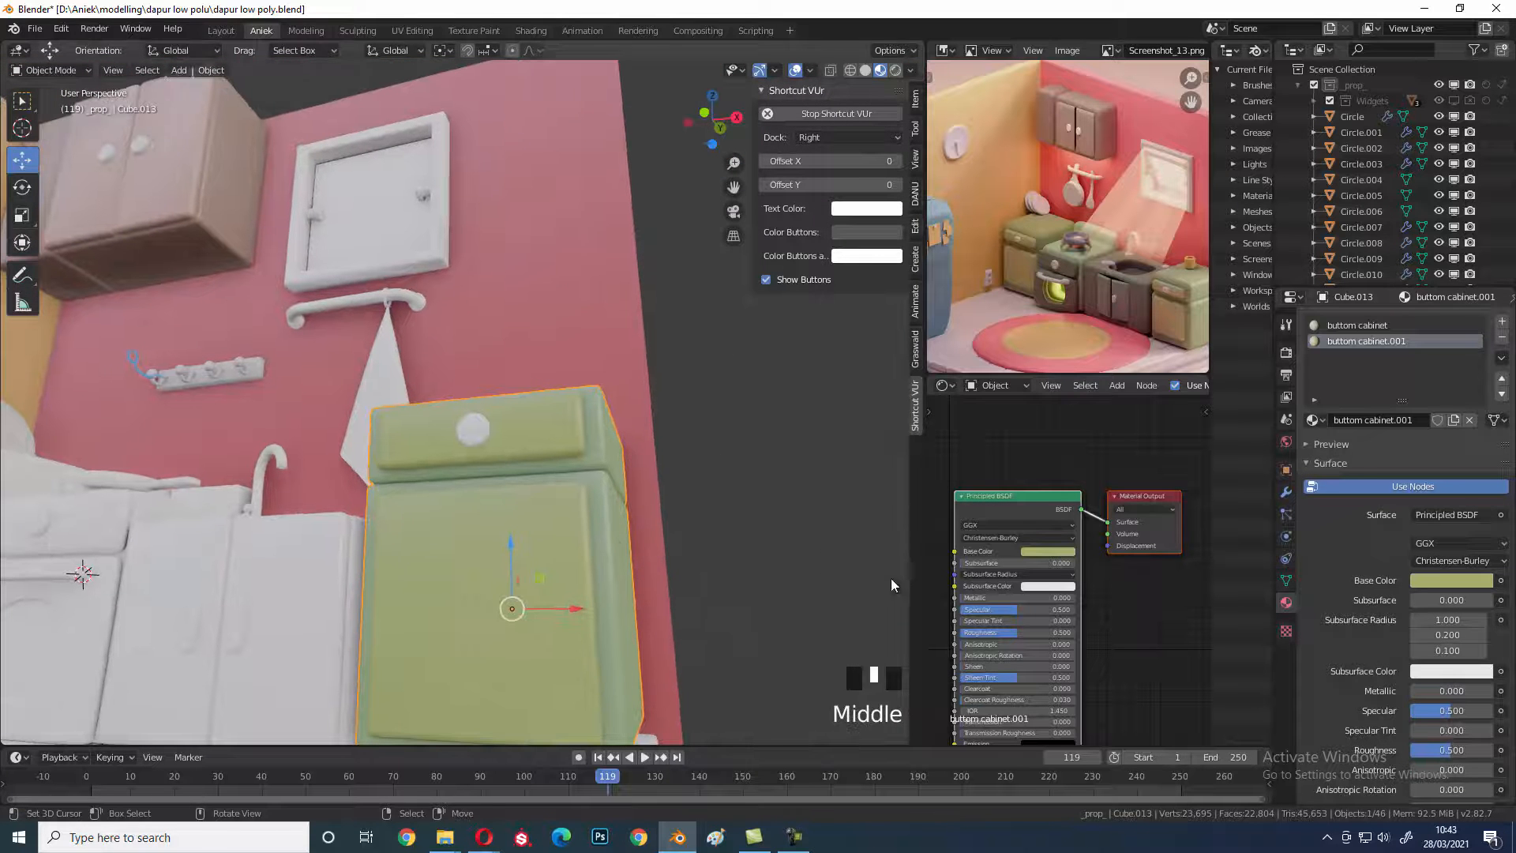
- Try a less saturated olive green as the base color of the lower cabinet's front panels
left_click(1072, 547)
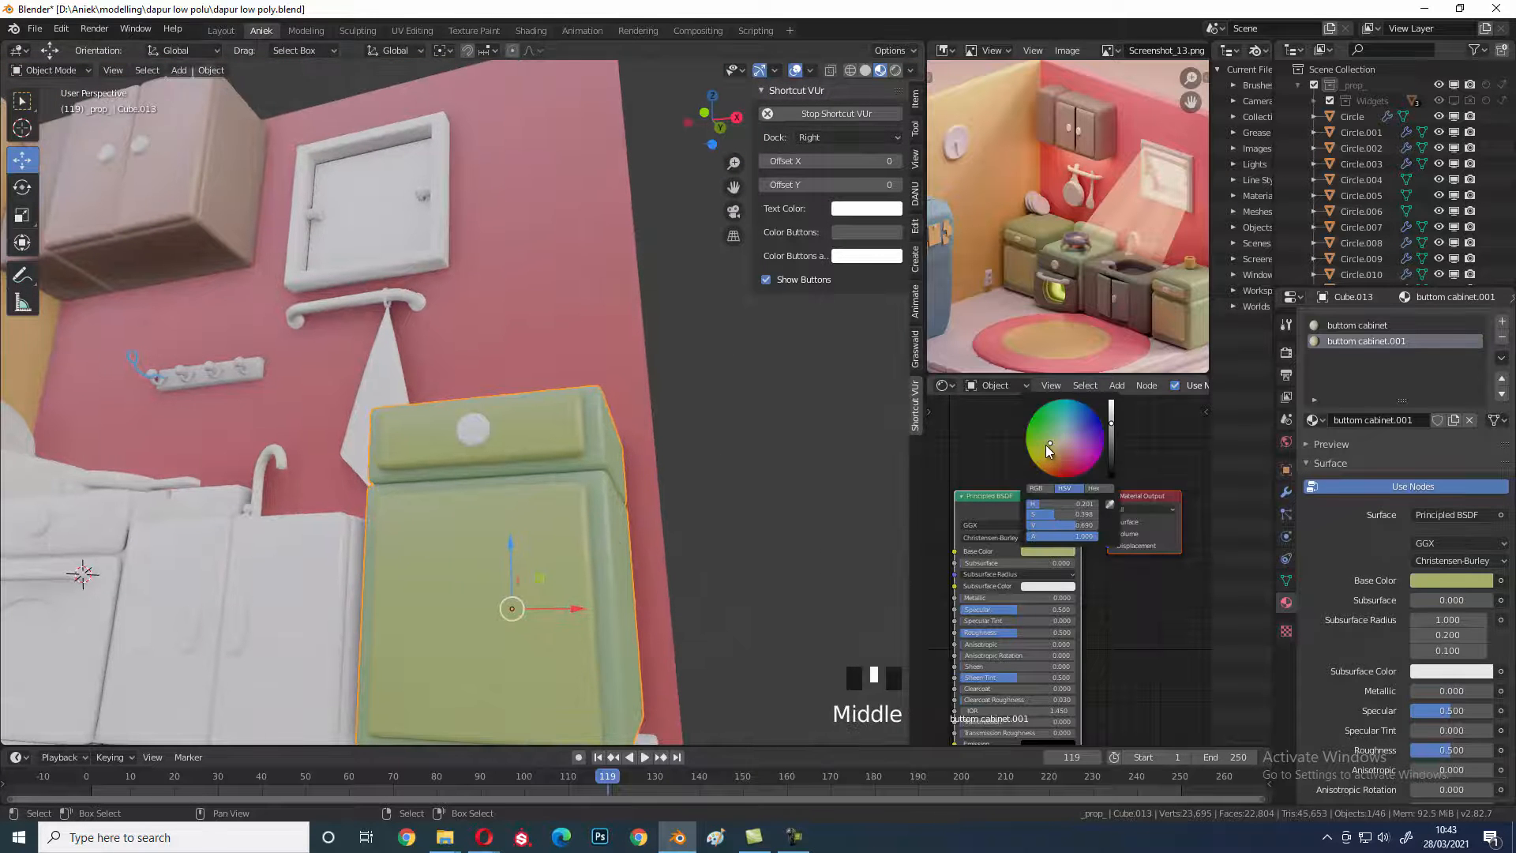
mouse_move(1053, 442)
left_mouse_down()
mouse_move(1041, 445)
mouse_move(1053, 441)
left_mouse_up()
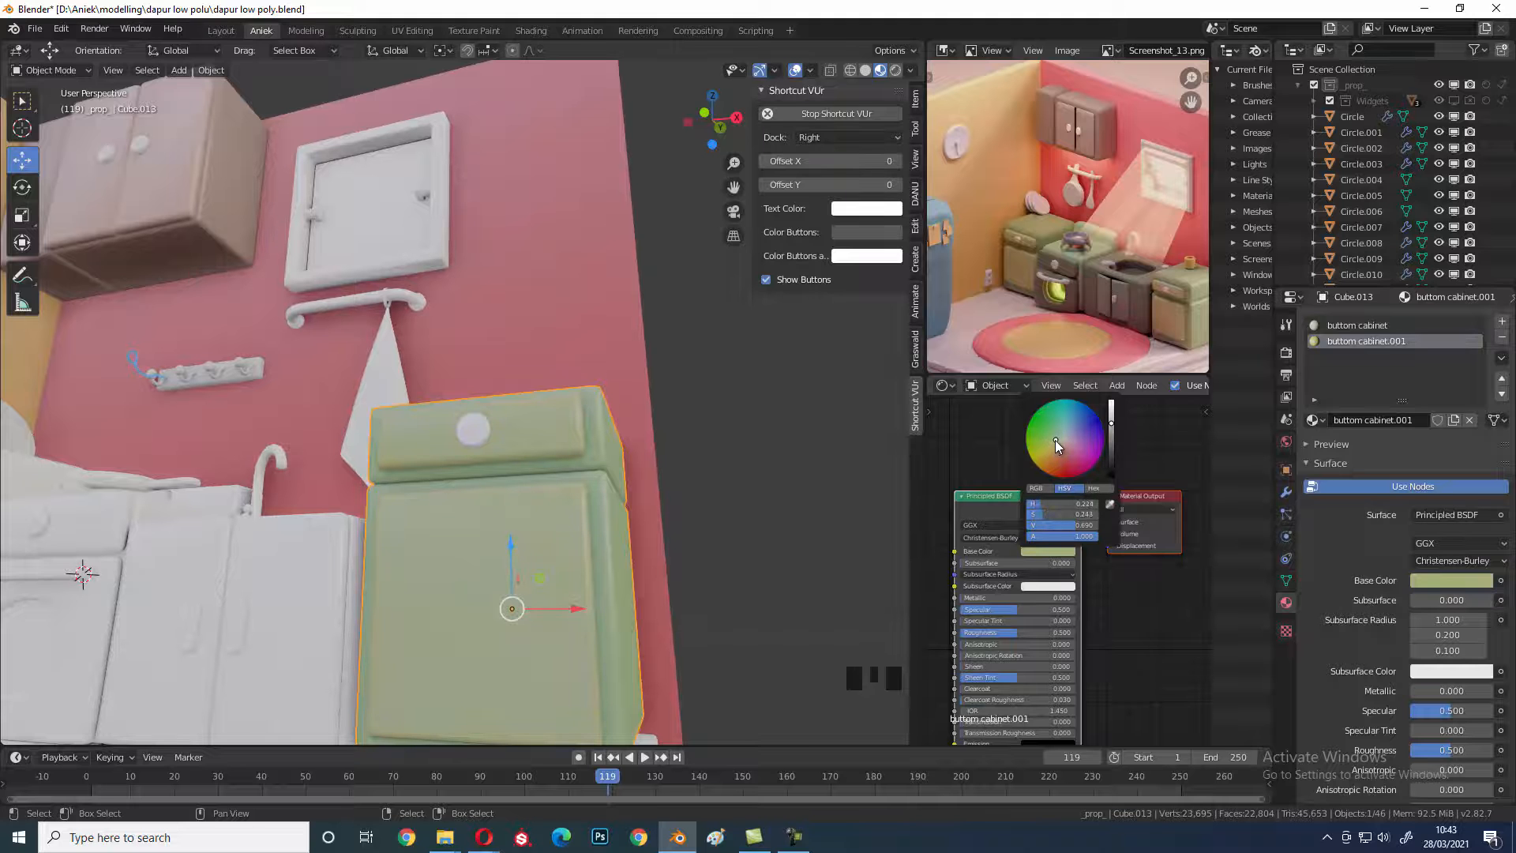
scroll(392, 495, "down", 3)
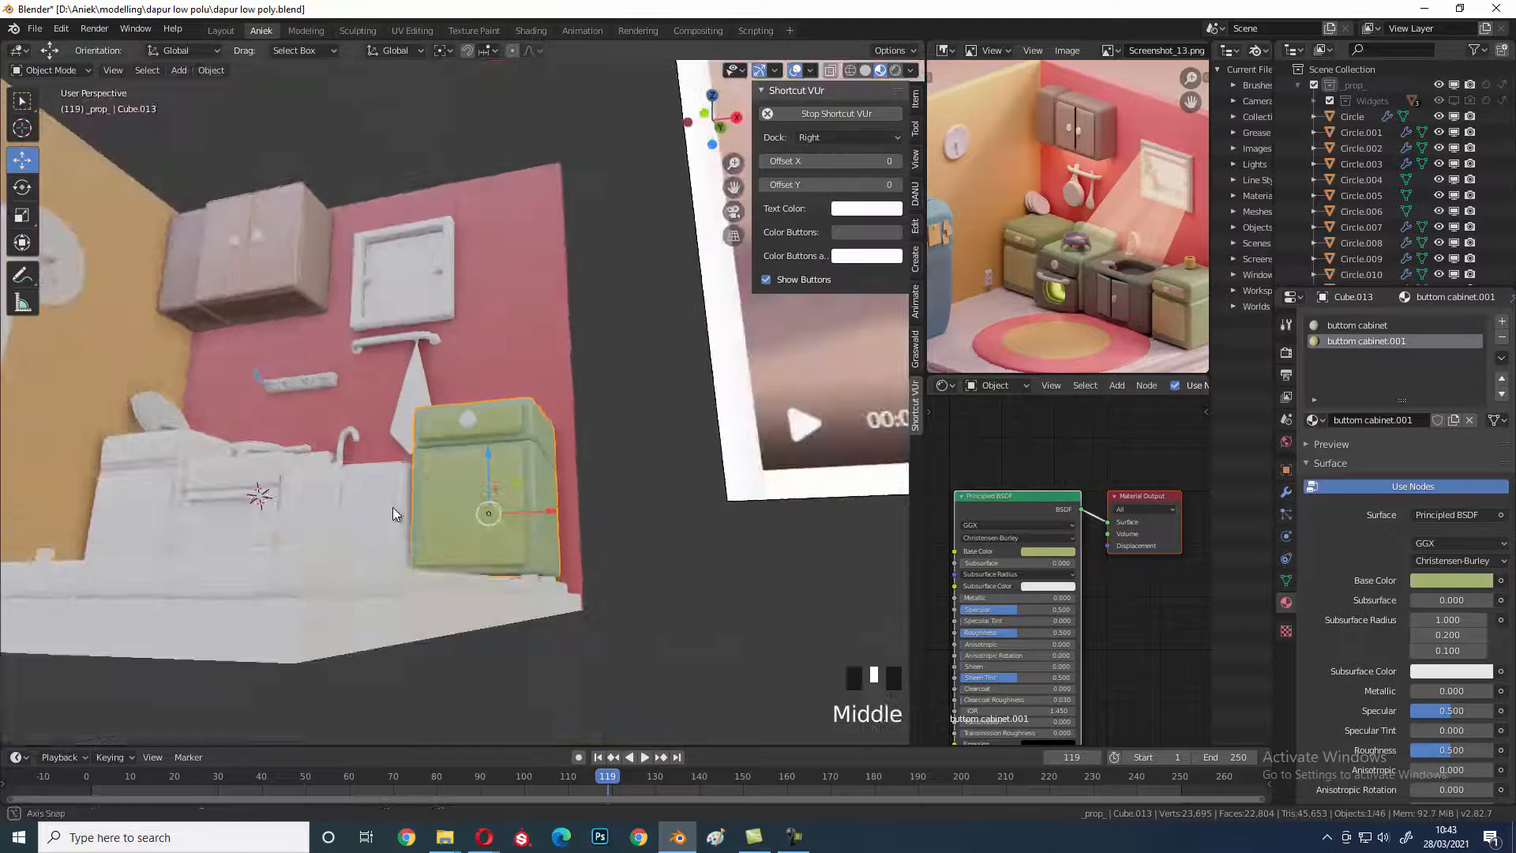
scroll(587, 546, "up", 2)
middle_click_drag(587, 546, 808, 505)
left_click(1049, 550)
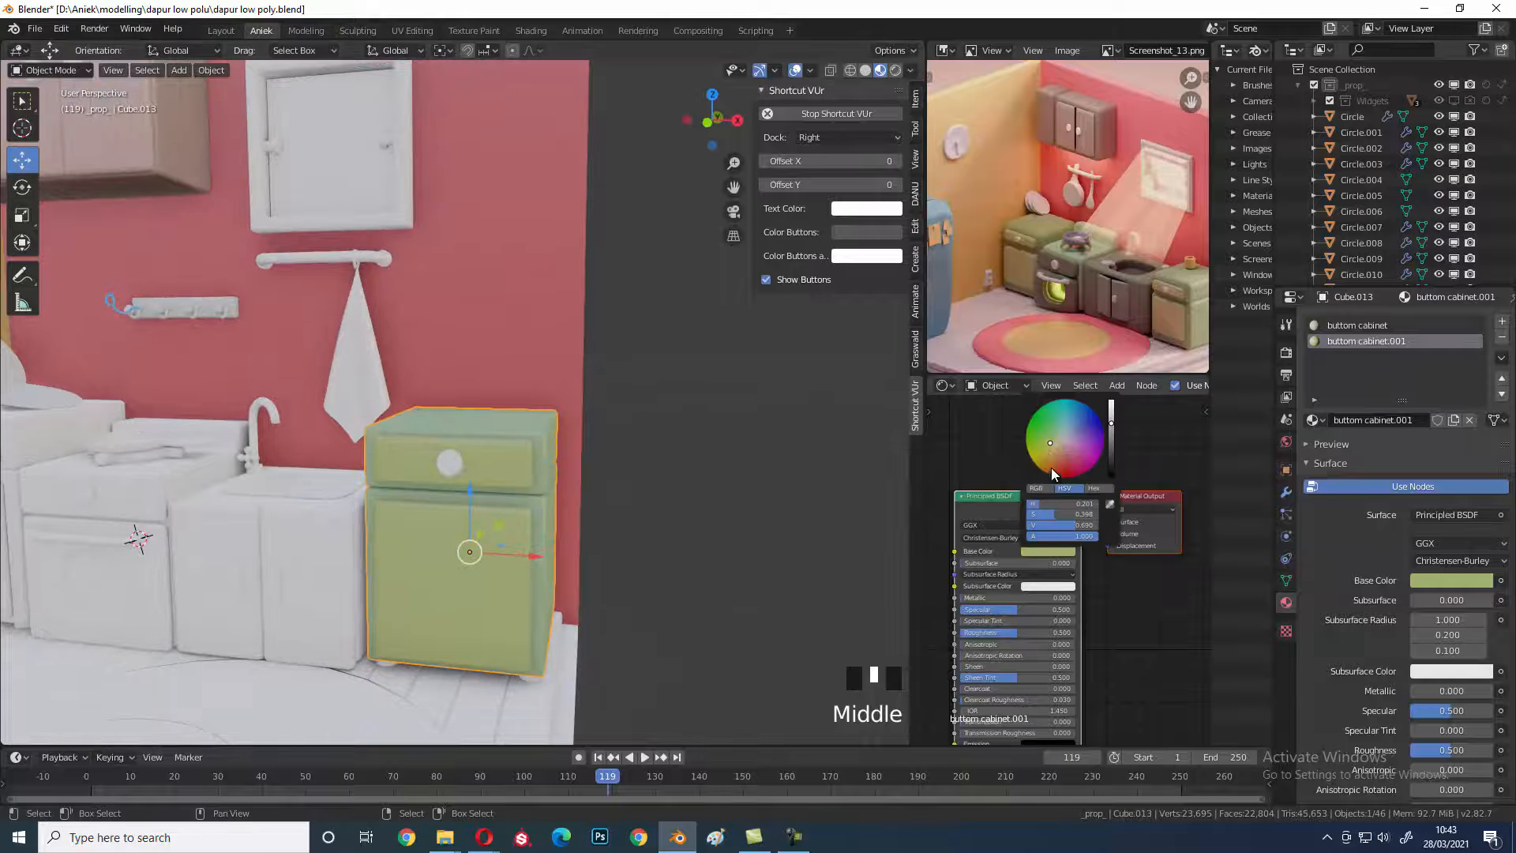
left_click(1050, 443)
- Create a new material on the small feet beneath the green lower cabinet
middle_click_drag(100, 488, 91, 502)
middle_click_drag(462, 568, 472, 575, "shift")
middle_click_drag(172, 490, 213, 454, "shift")
scroll(505, 498, "down", 3)
middle_click_drag(513, 493, 482, 513, "shift")
scroll(586, 538, "up", 2)
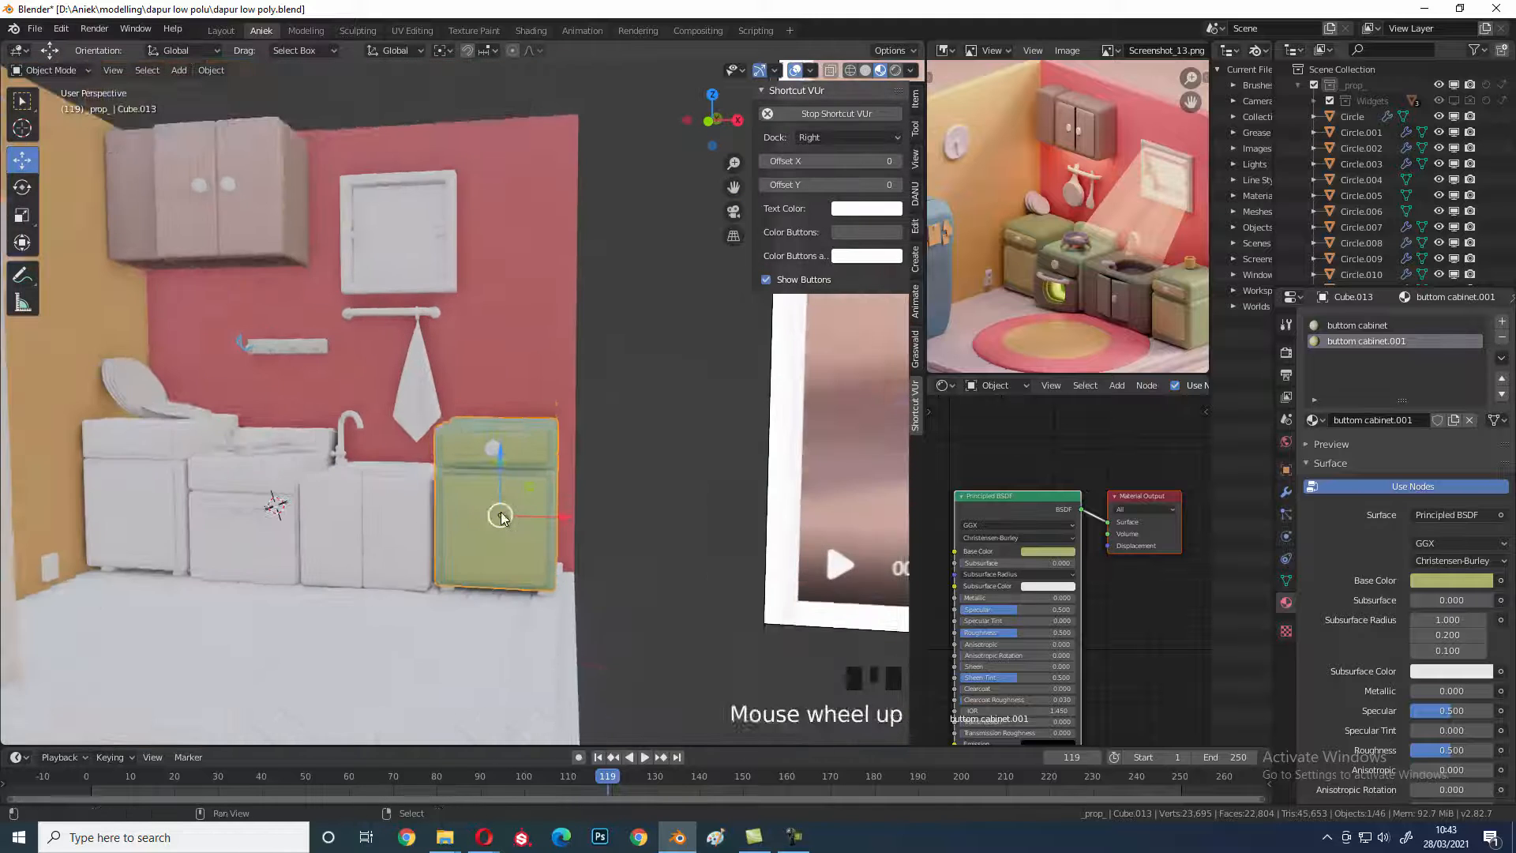
middle_click_drag(585, 539, 513, 545)
right_click(589, 553)
scroll(622, 542, "up", 1)
scroll(575, 546, "up", 1)
right_click(595, 576)
left_click(1366, 385)
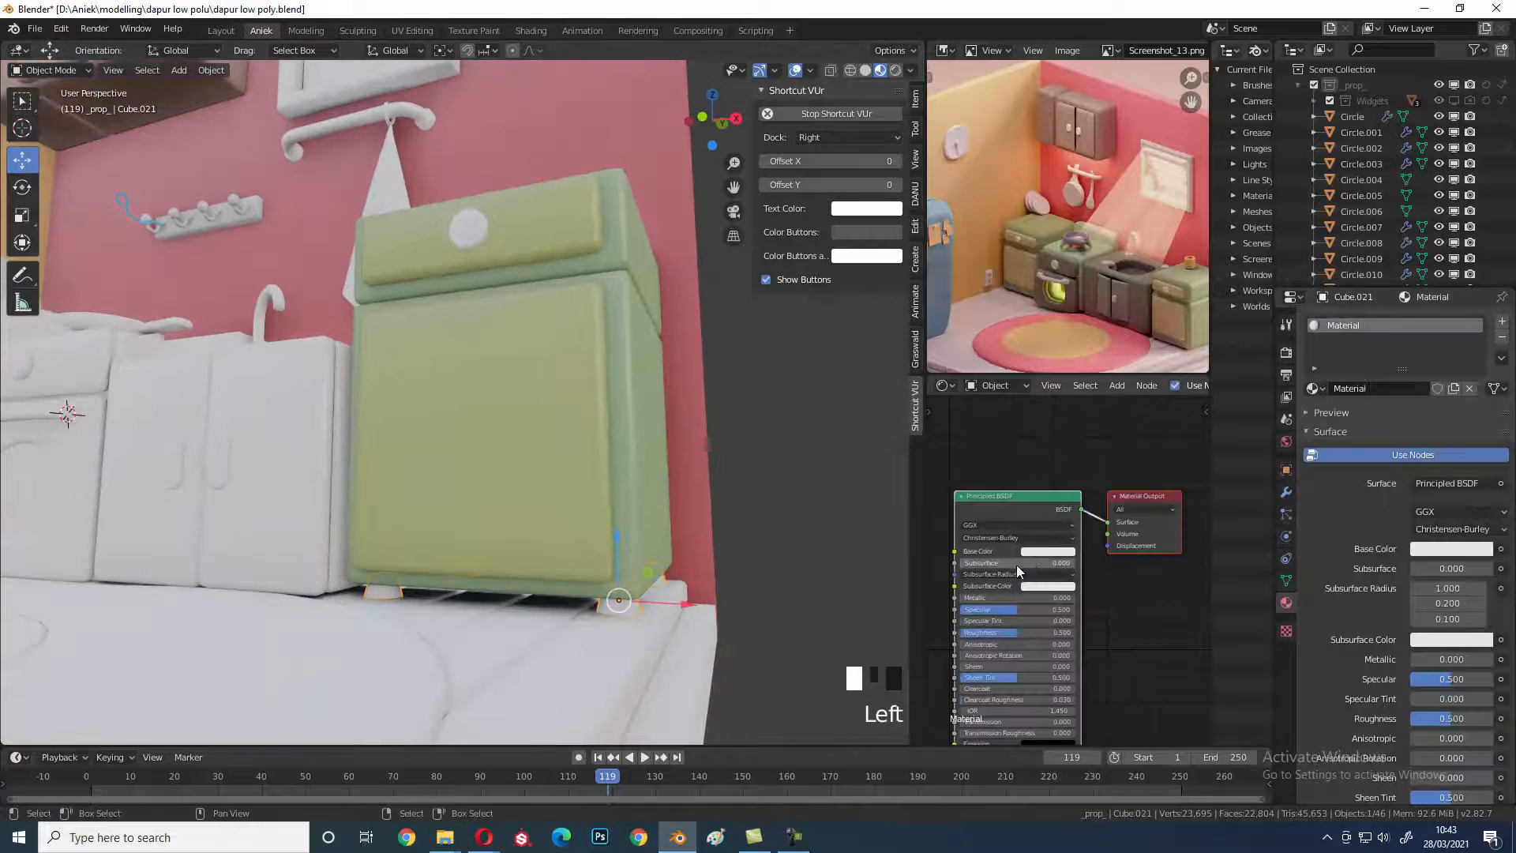
left_click(1041, 550)
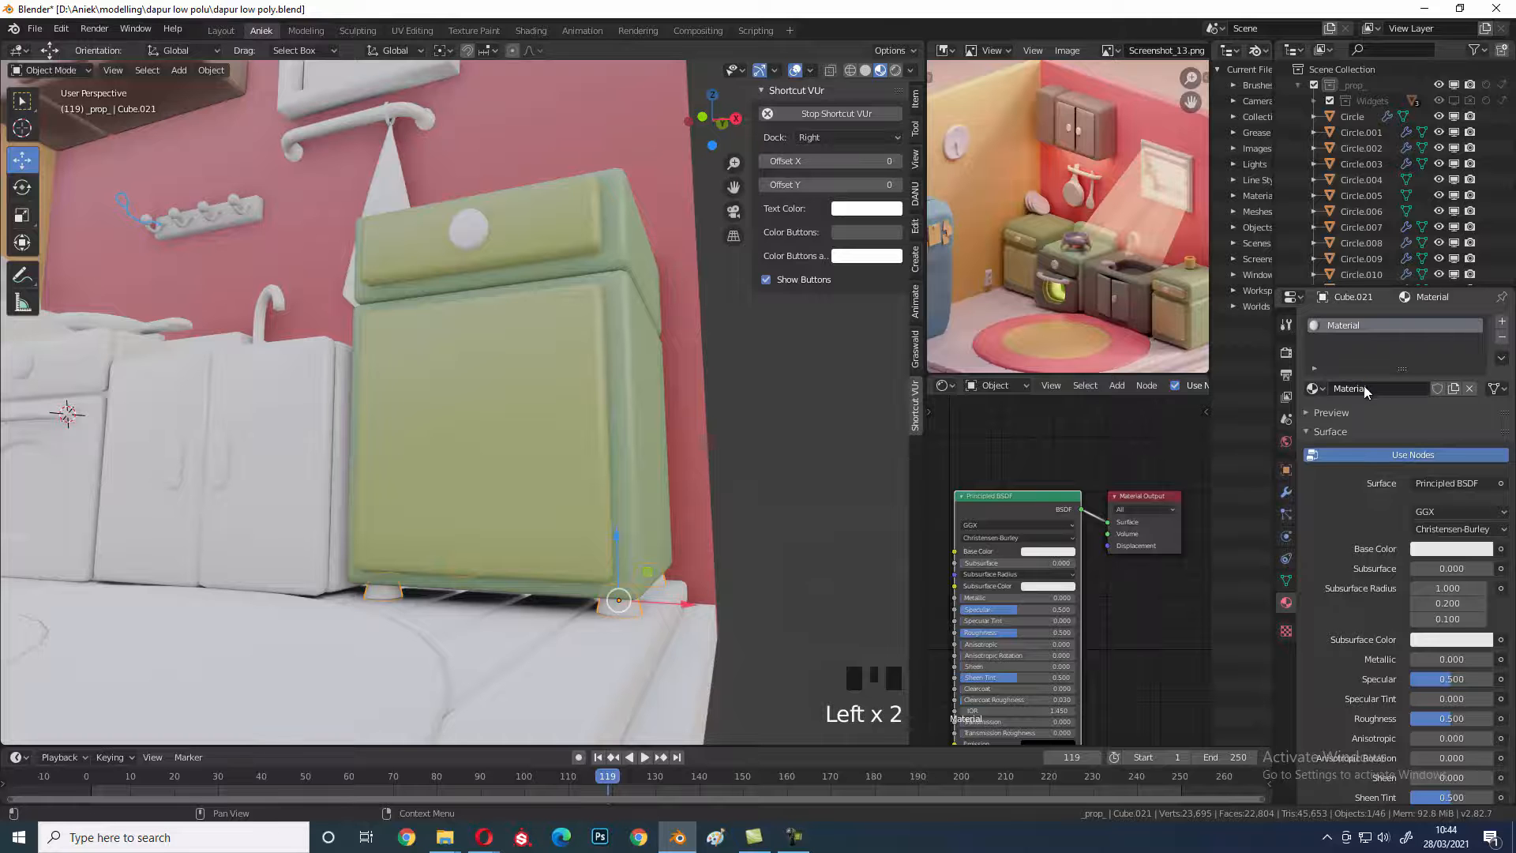
- Rename the feet's material as "buttom cabinet.001", copying the name from the lower cabinet's front material
right_click(556, 324)
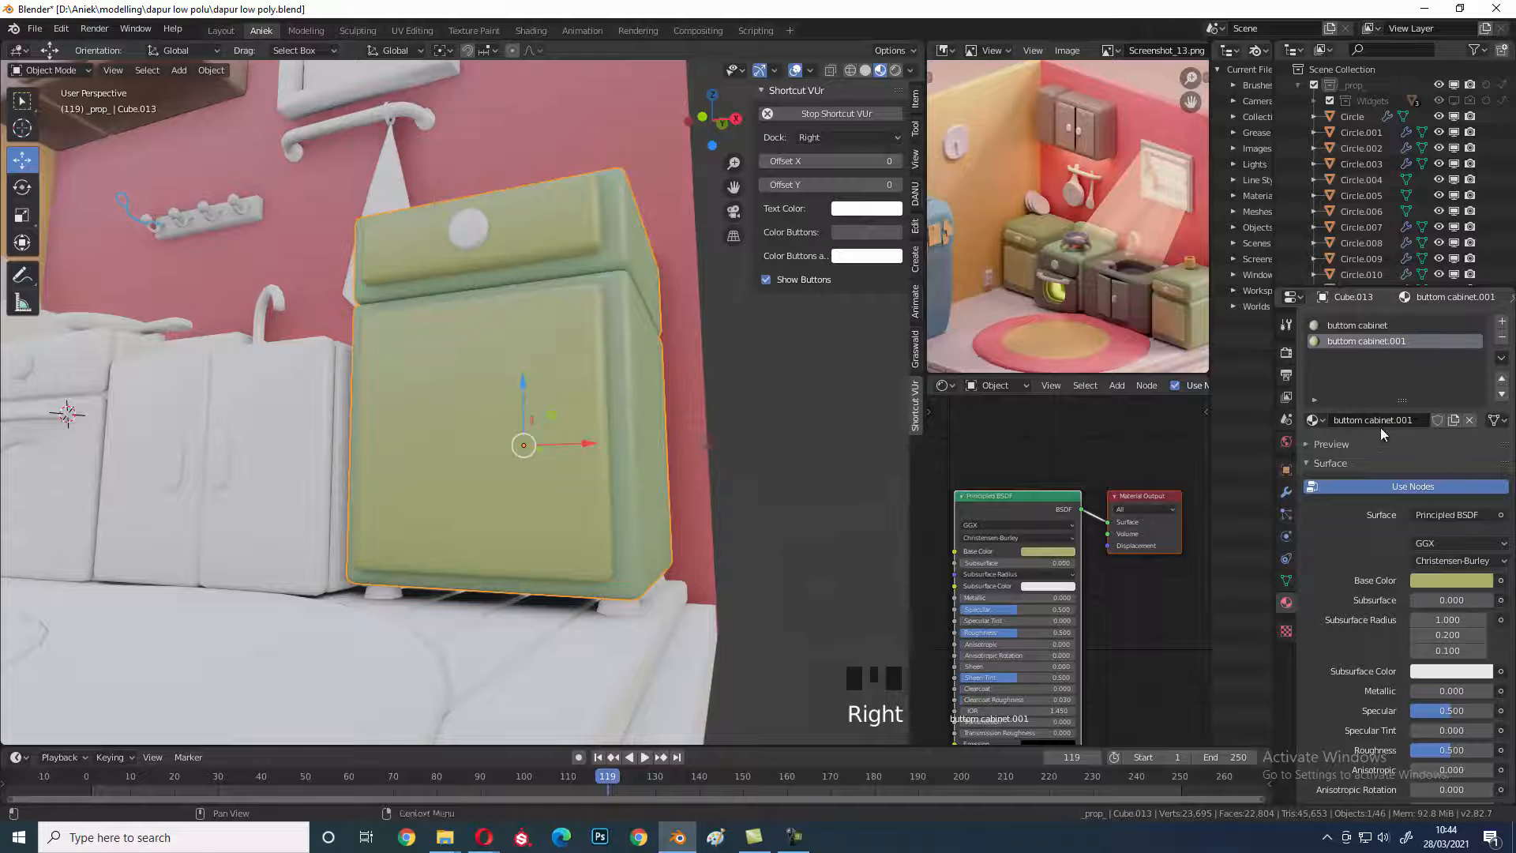
key("ctrl+c")
right_click(606, 604)
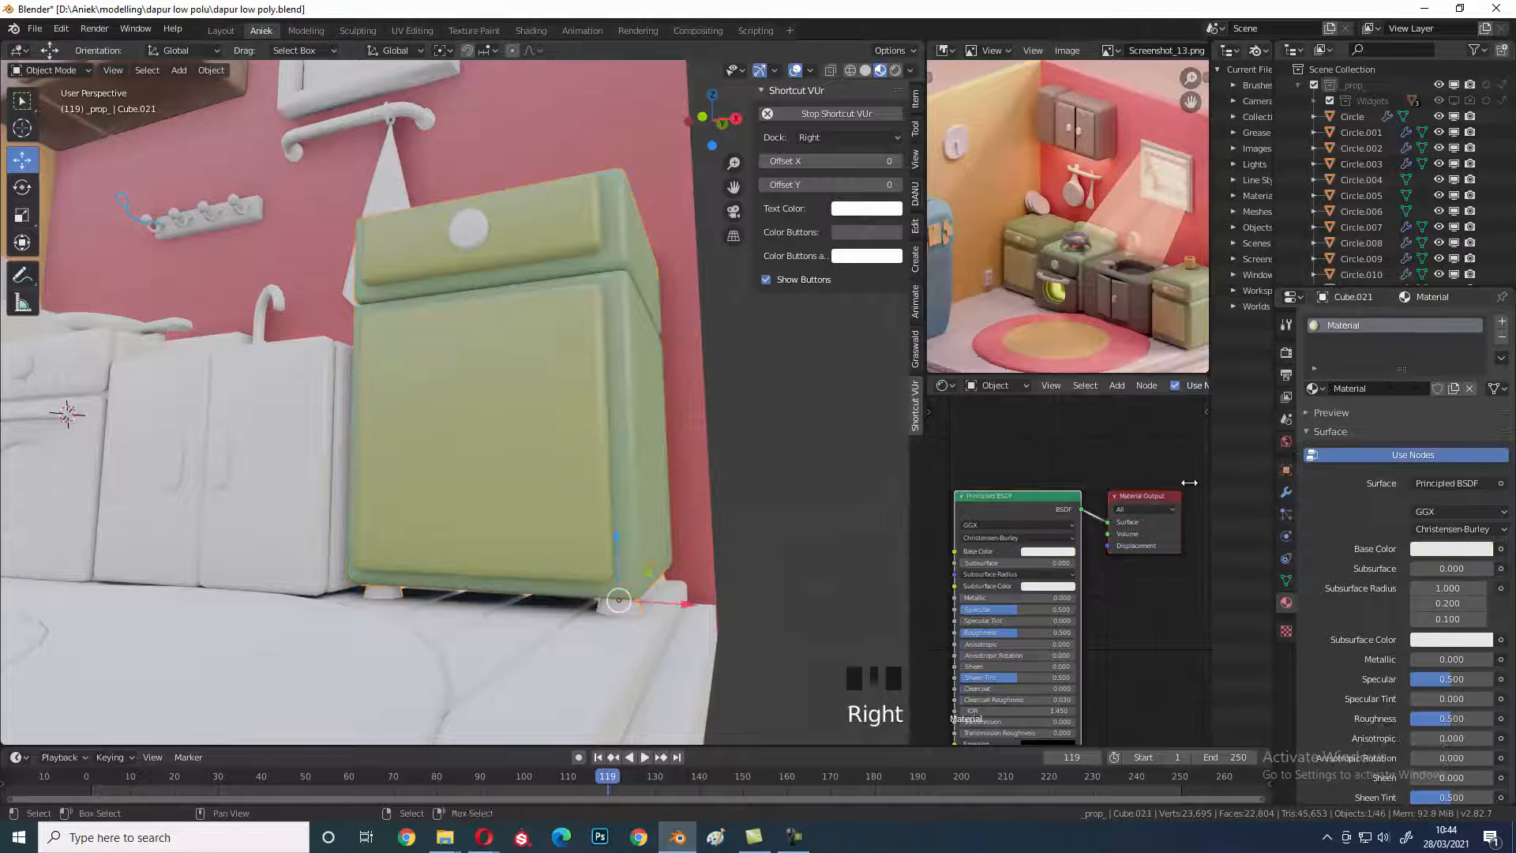
key("ctrl+v")
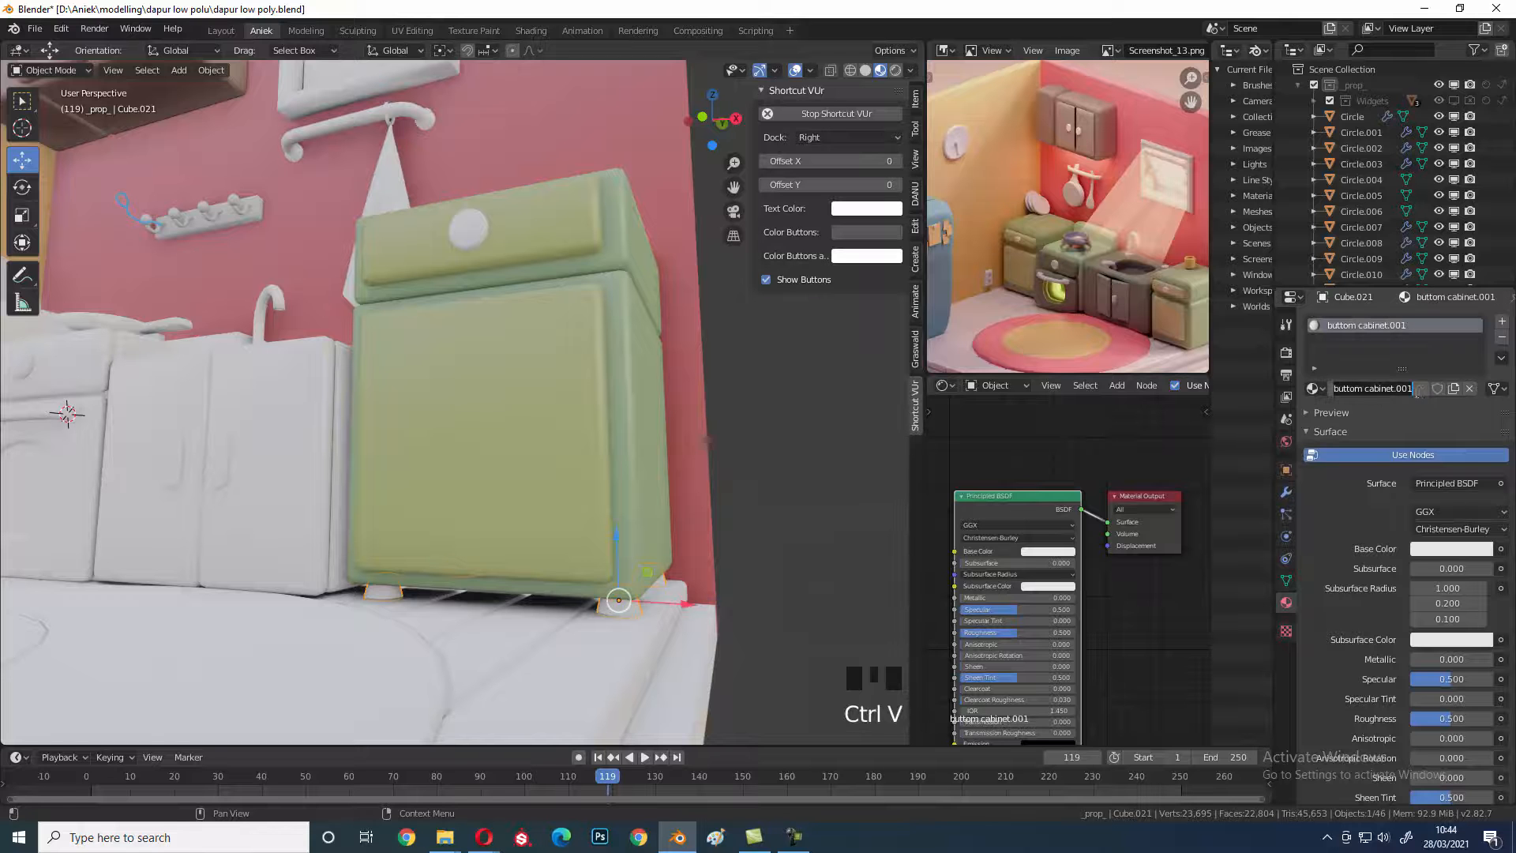
left_click(1141, 535)
- Darken the base color of the feet's material to gray and deselect the feet
left_click(1045, 552)
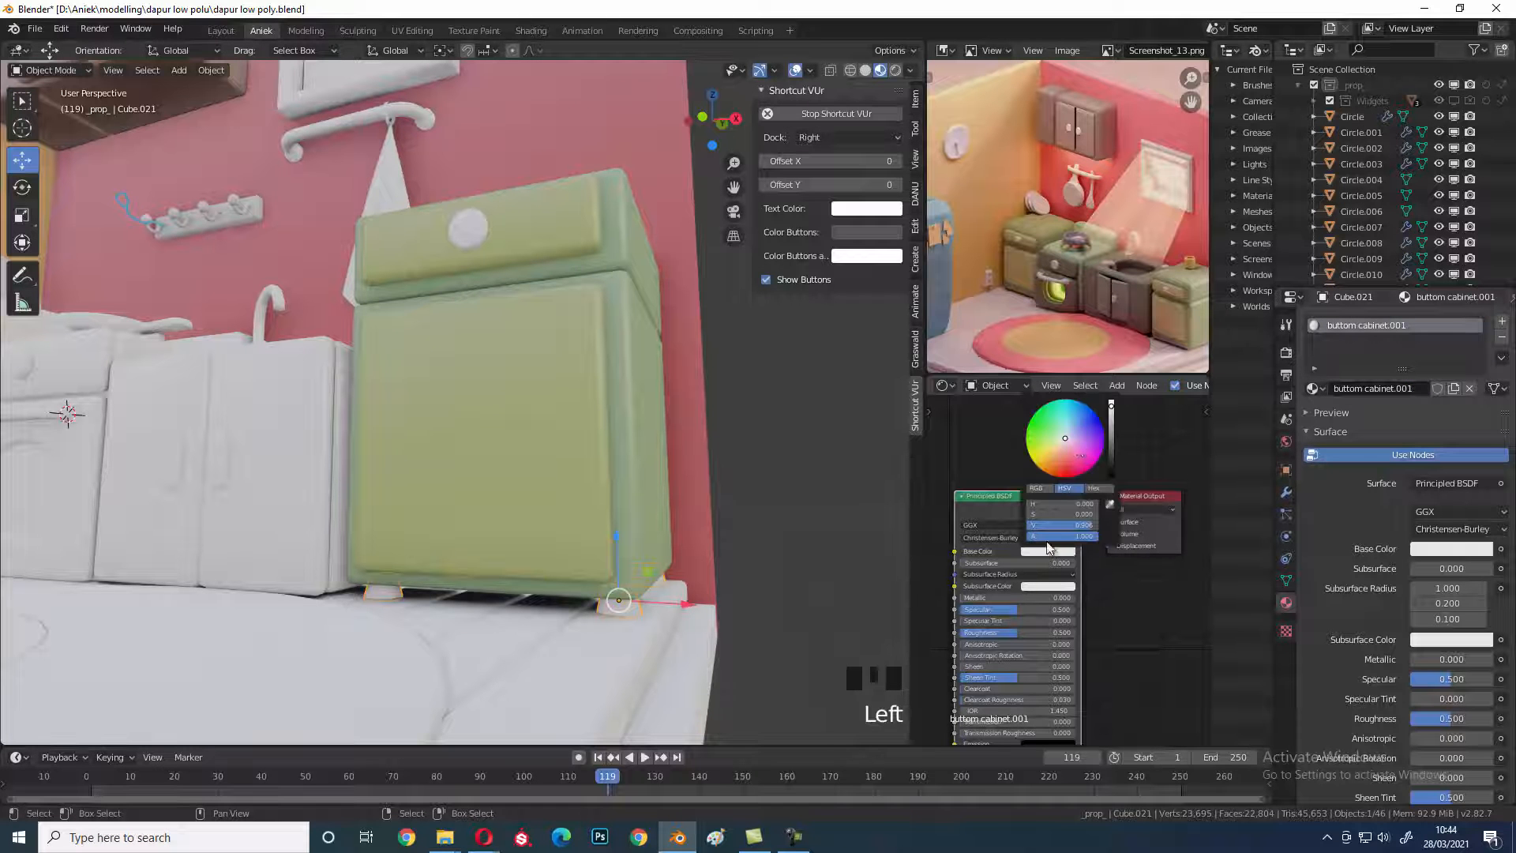
left_click_drag(1114, 435, 1120, 442)
key("a")
- Apply the existing "buttom cabinet" material to the stove body beside the sink
middle_click_drag(609, 540, 320, 467)
right_click(321, 467)
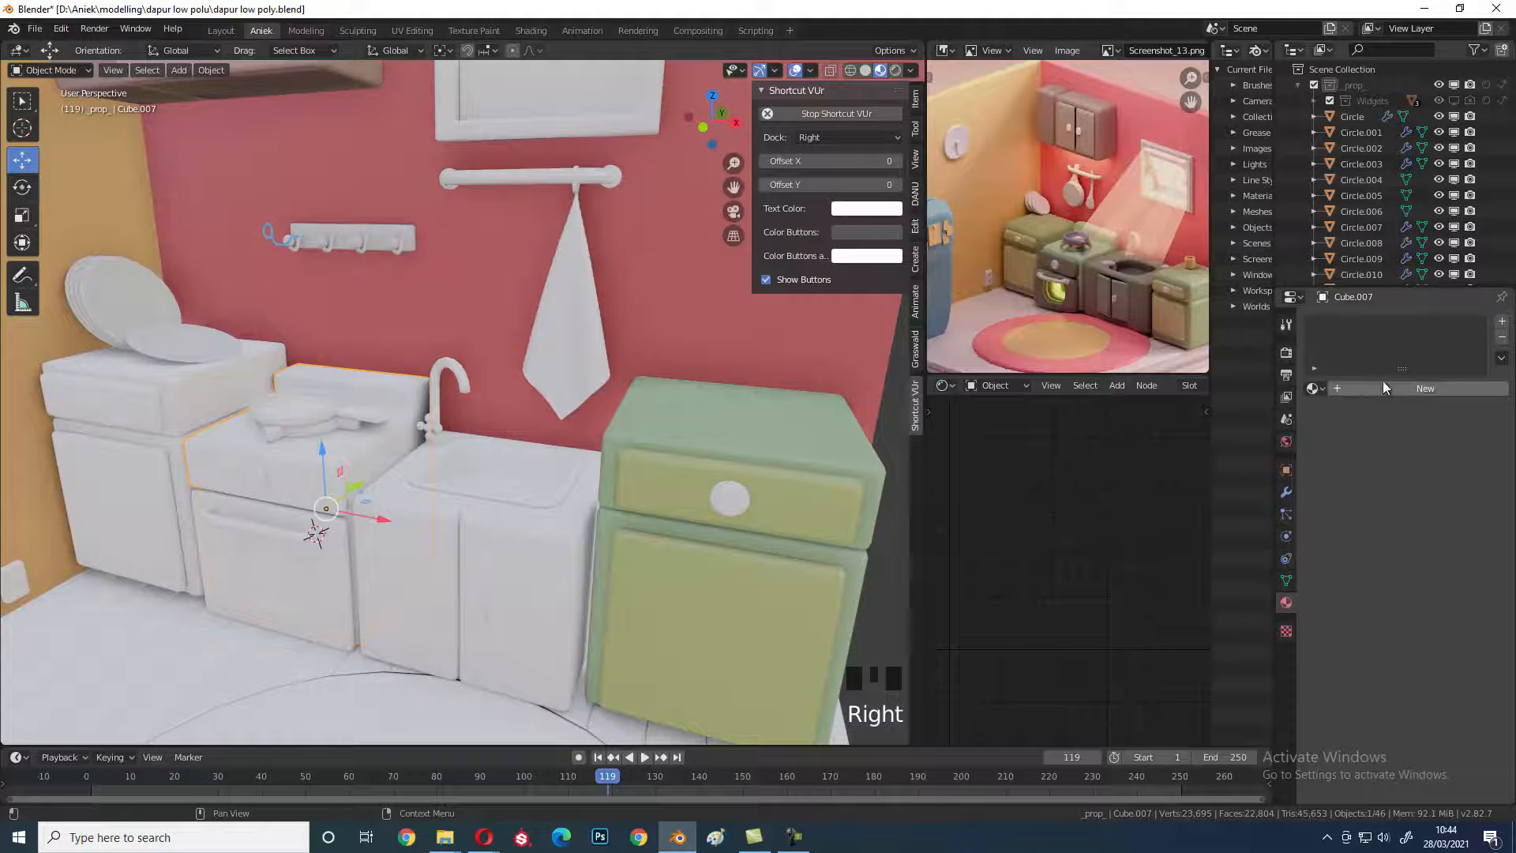
left_click(1311, 388)
type("ca")
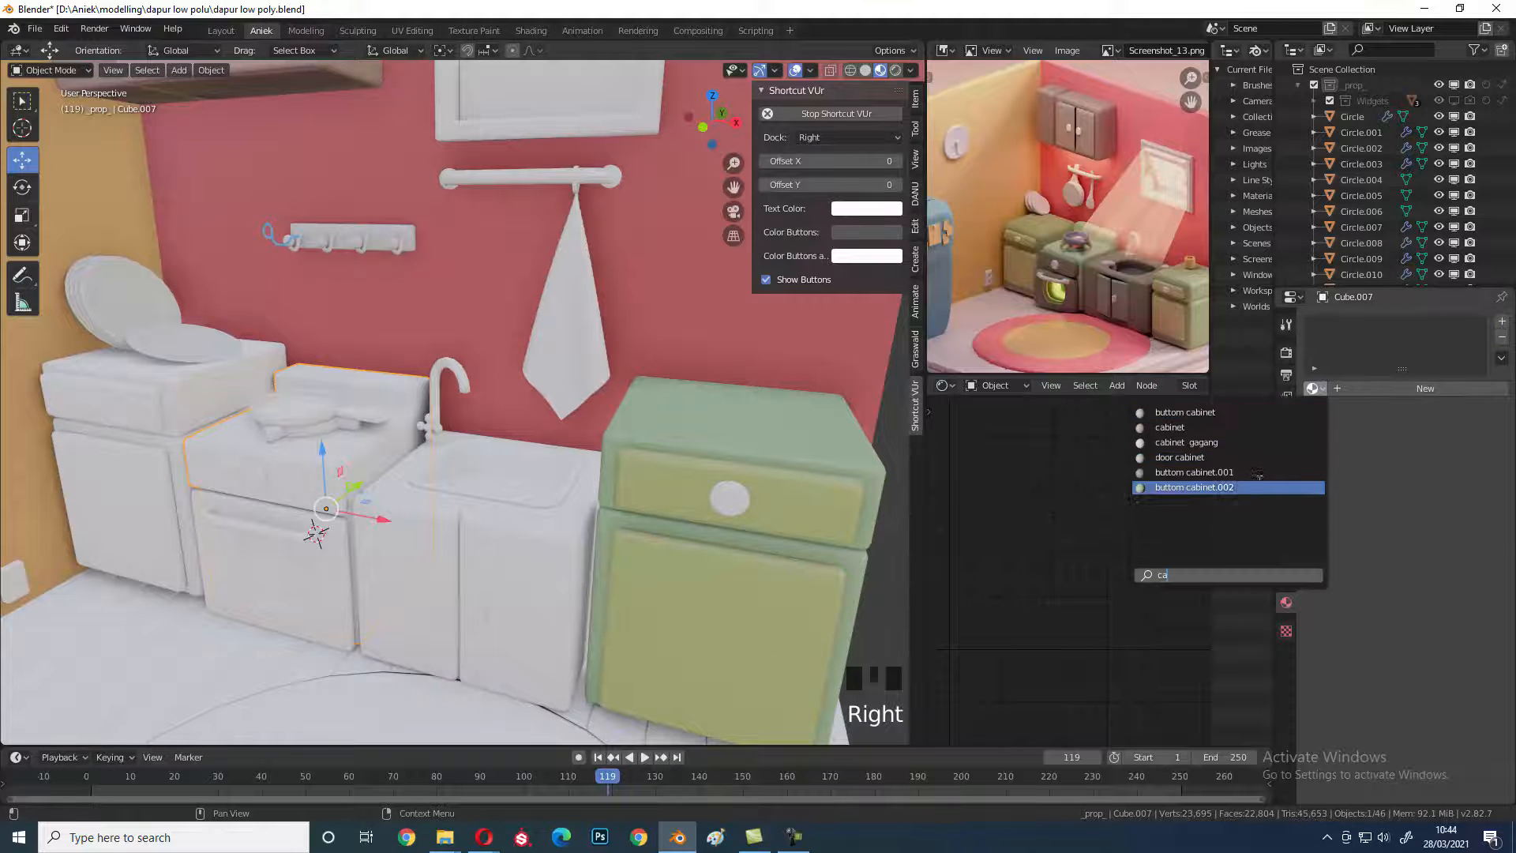
left_click(1184, 412)
- Apply the existing "buttom cabinet" material to the corner cabinet under the plates
middle_click_drag(270, 395, 423, 368, "shift")
scroll(423, 368, "up", 2)
right_click(400, 376)
left_click(1313, 387)
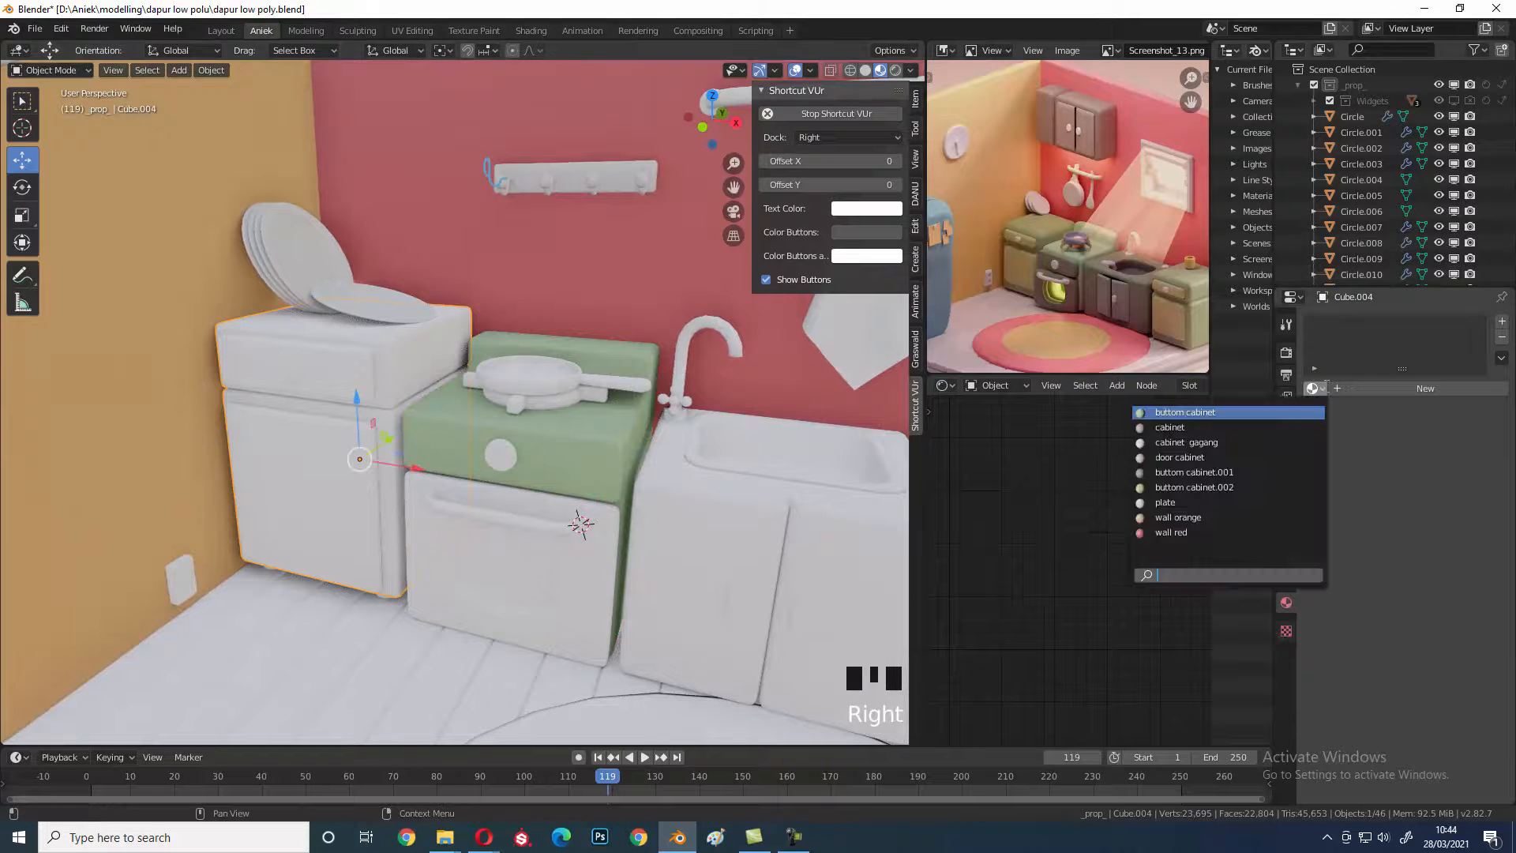
left_click(1269, 412)
- Assign the "buttom cabinet.002" material in a second slot to the corner cabinet's drawer and door fronts
middle_click_drag(484, 367, 454, 370, "shift")
middle_click_drag(318, 373, 334, 376)
key("Tab")
key("l")
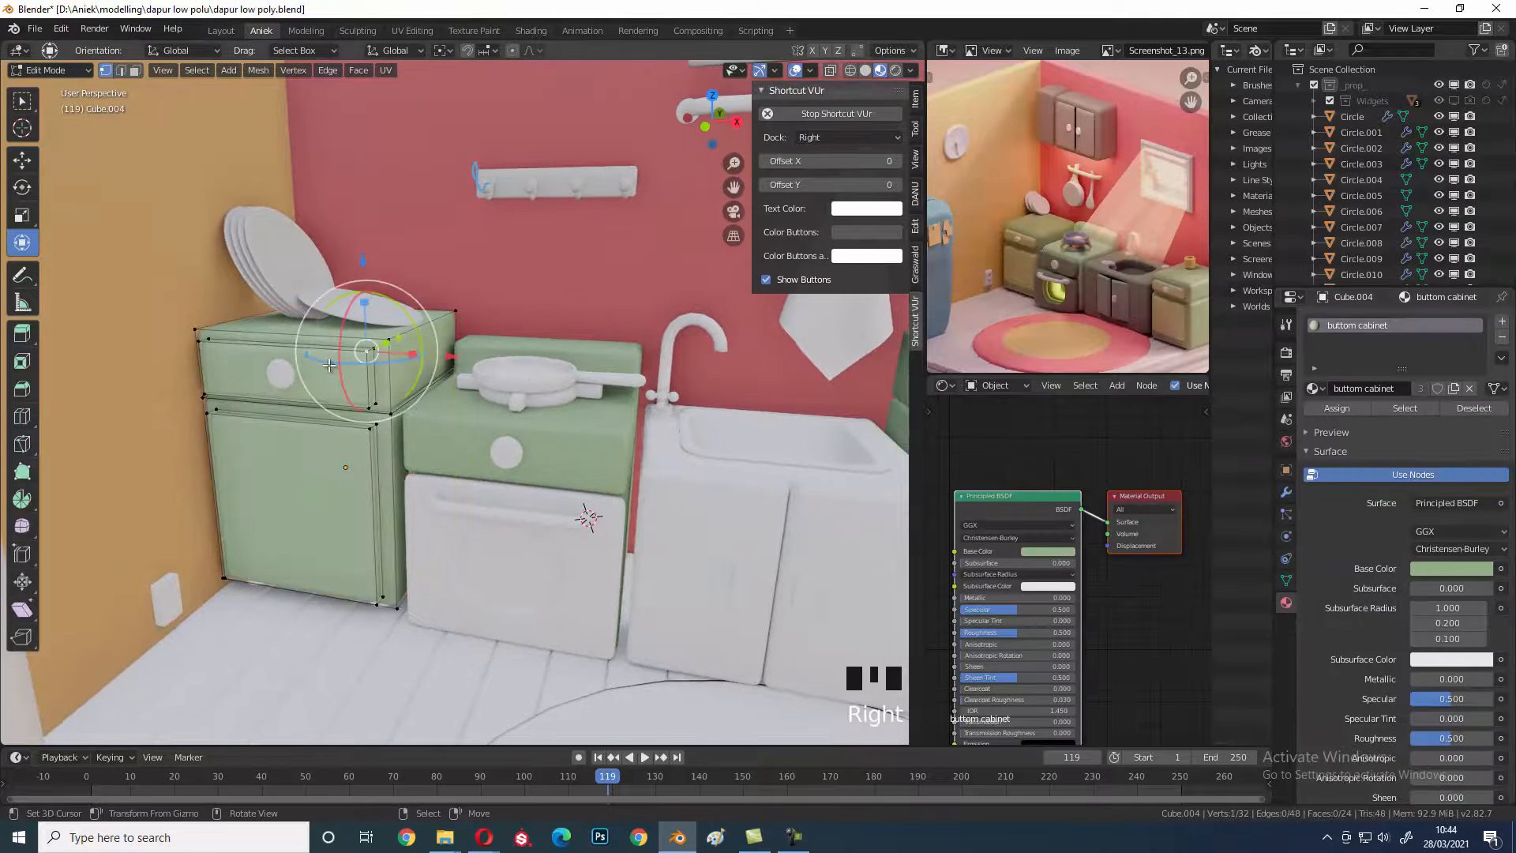
key("l")
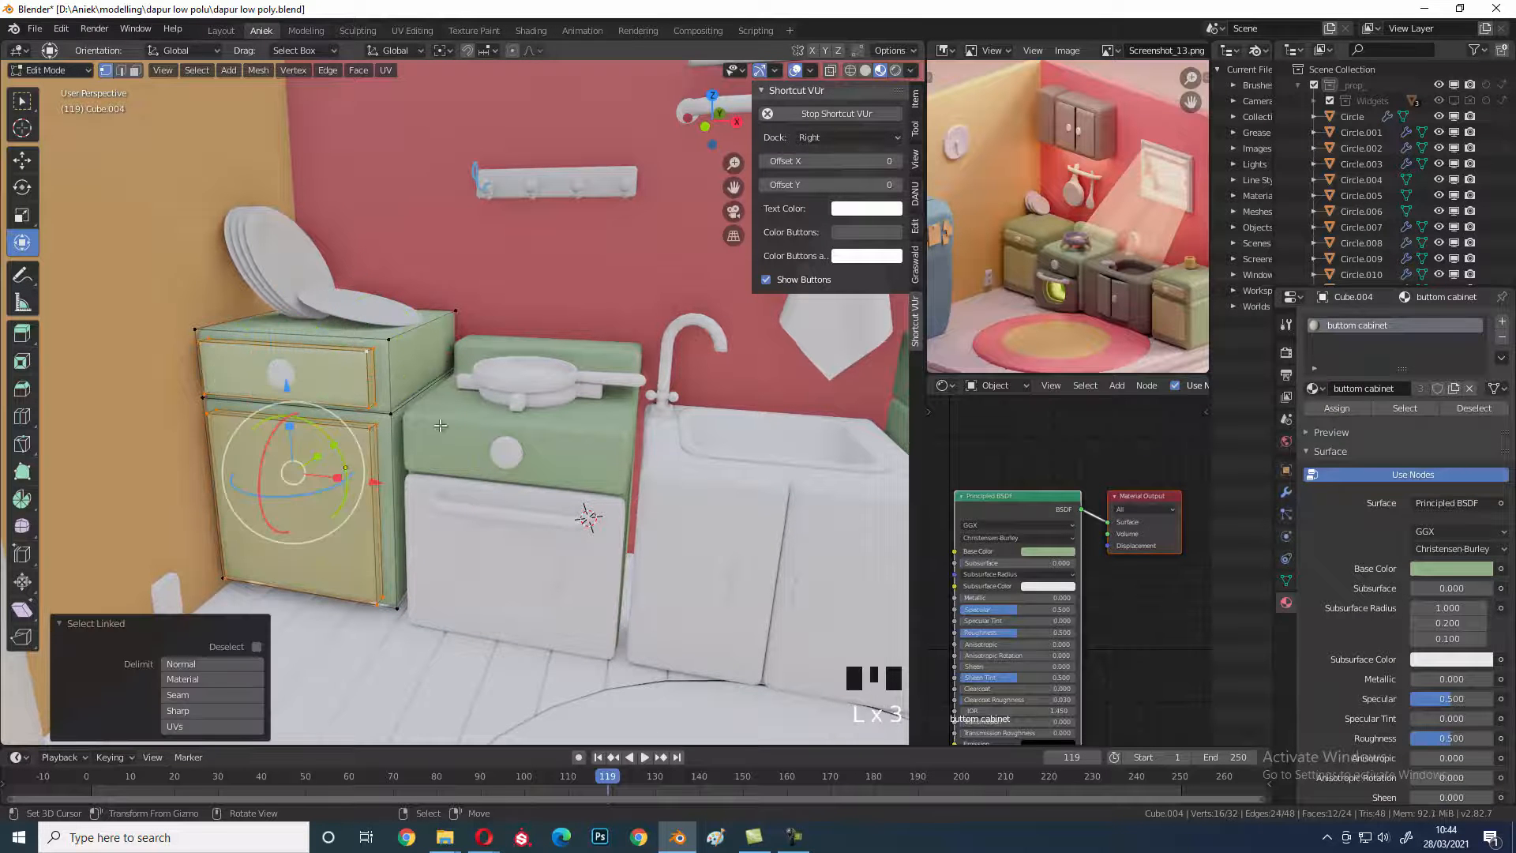
left_click(1502, 321)
left_click(1314, 419)
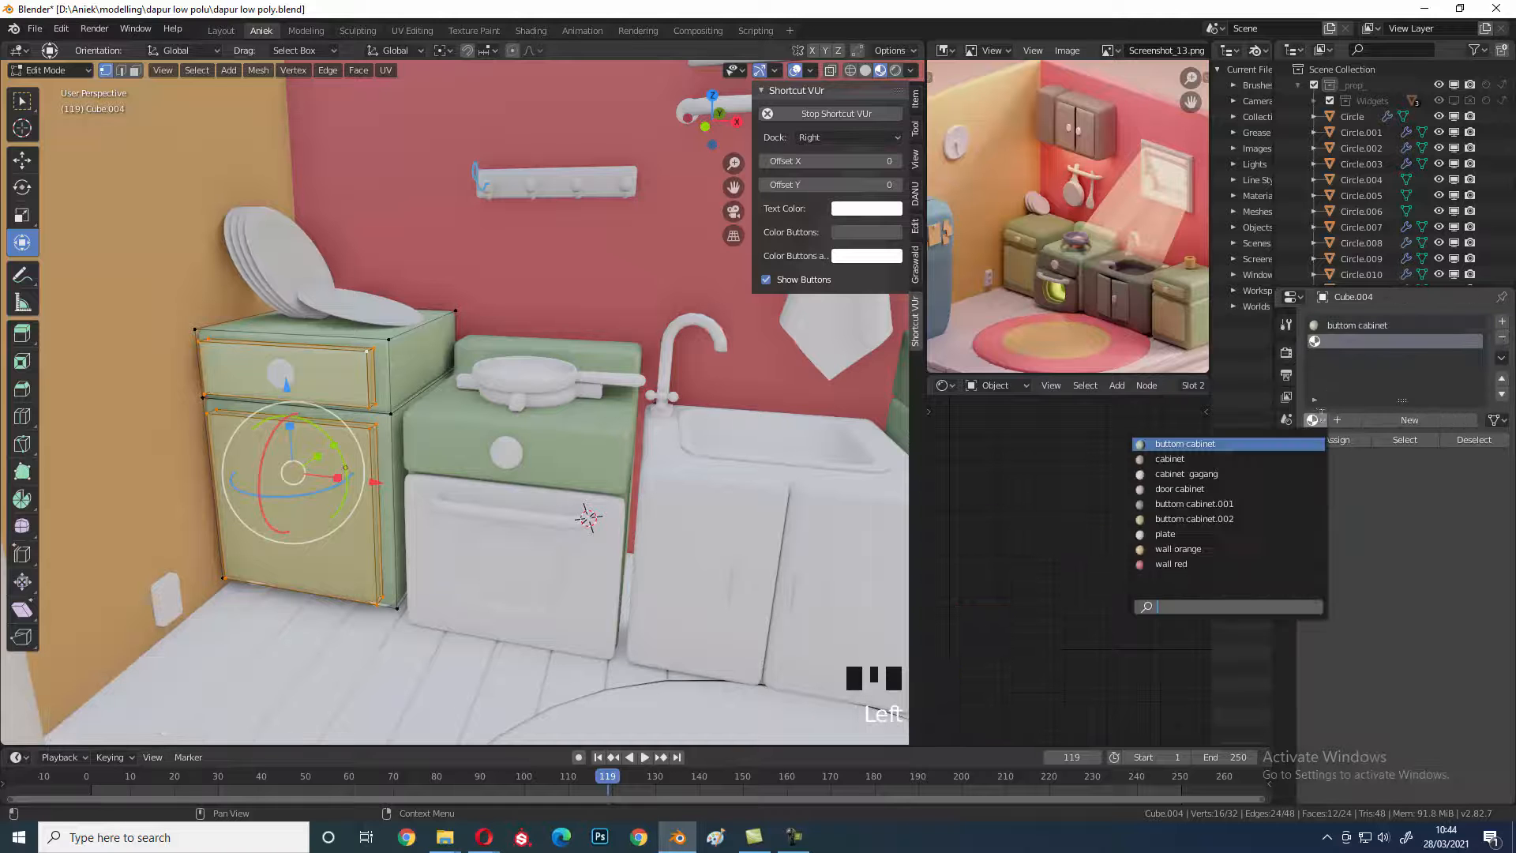
type("bu")
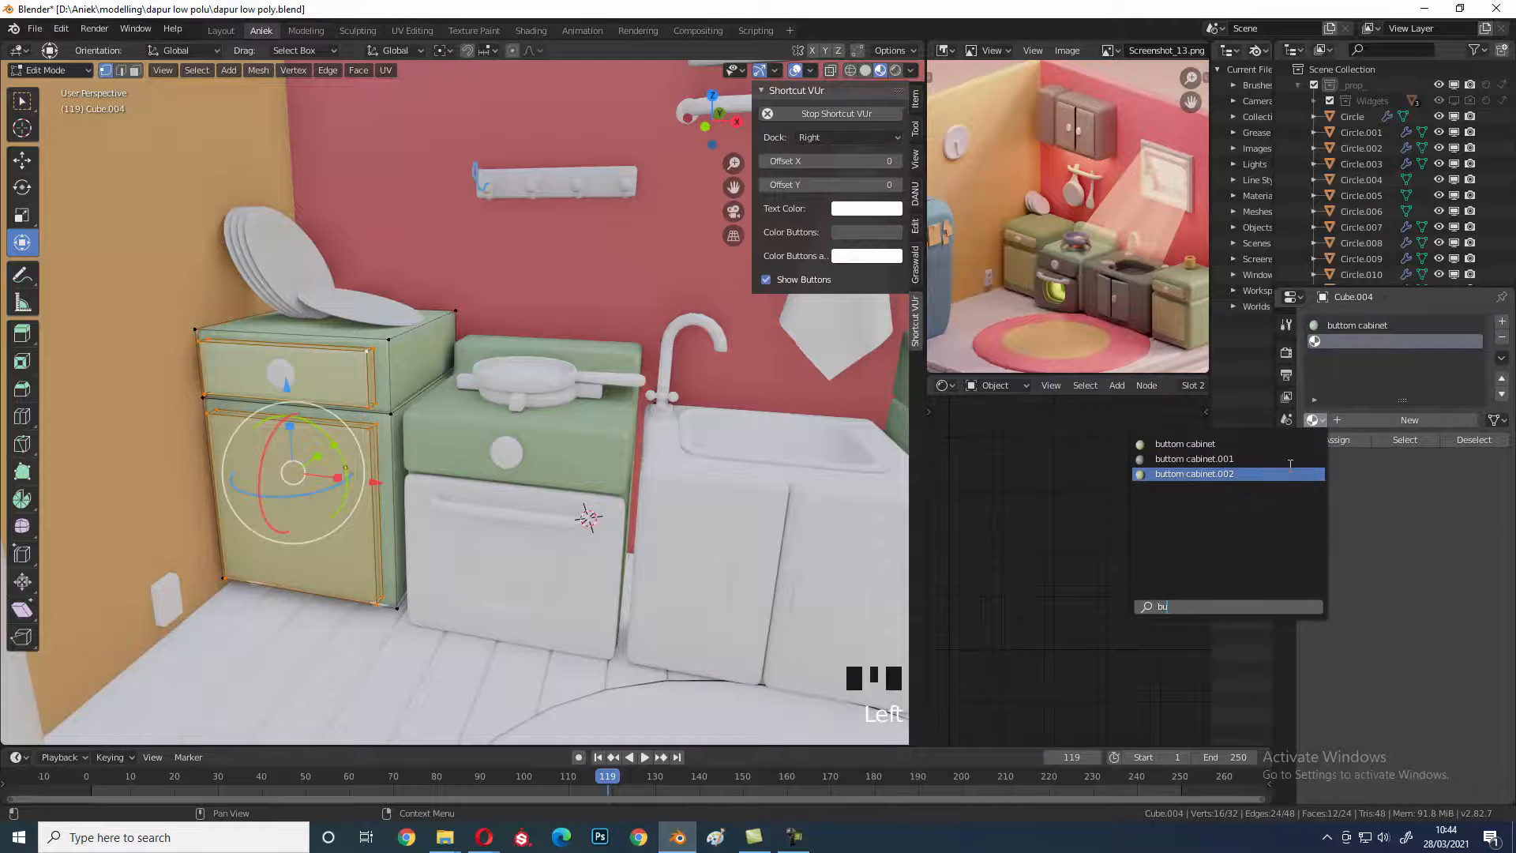
left_click(1290, 468)
left_click(1336, 440)
key("Tab")
middle_click_drag(608, 442, 573, 432, "shift")
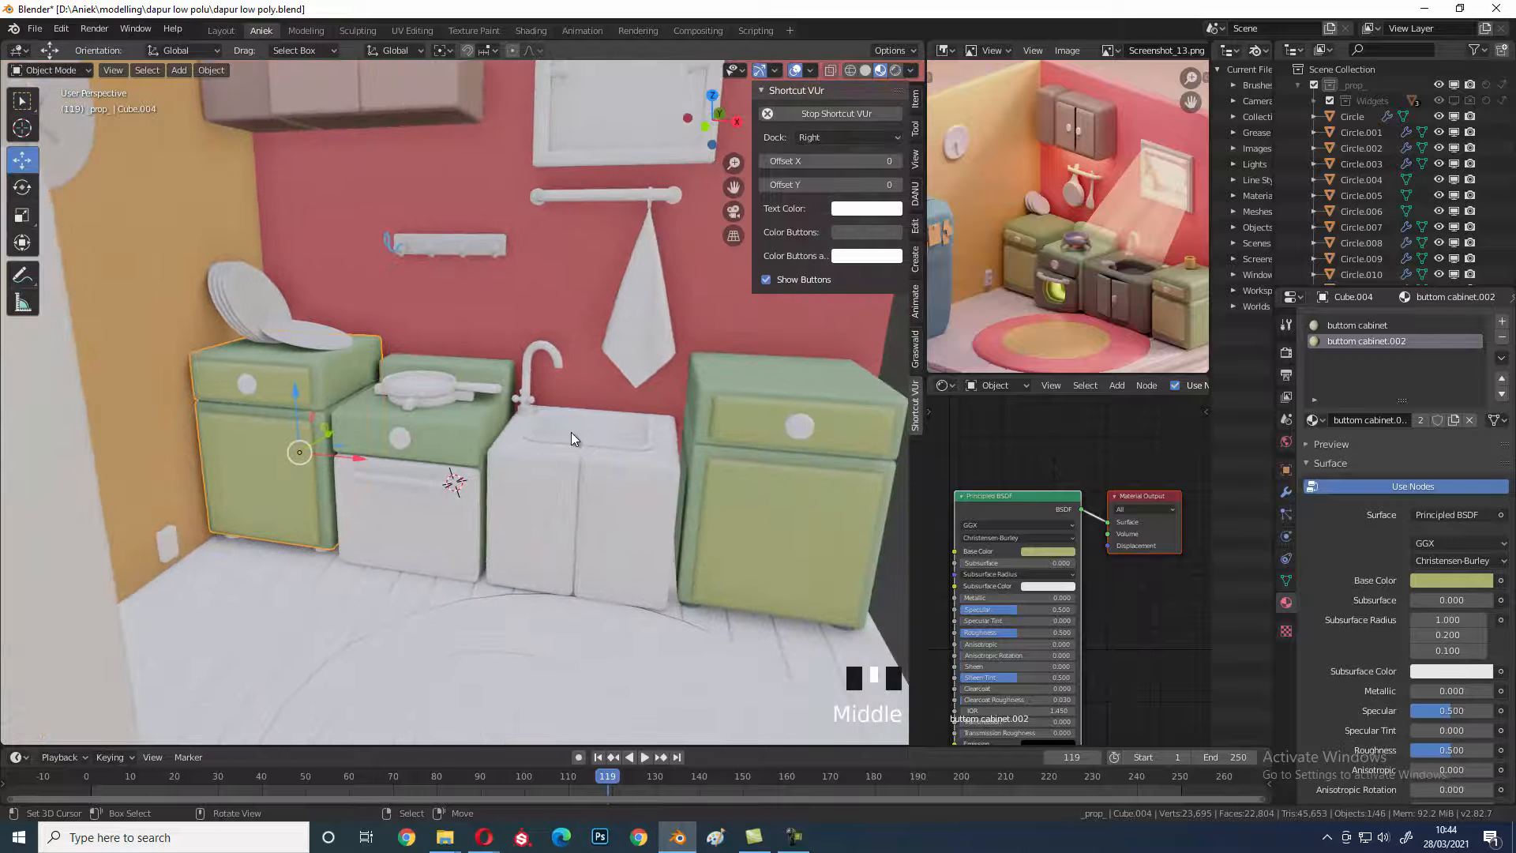
scroll(570, 433, "up", 2)
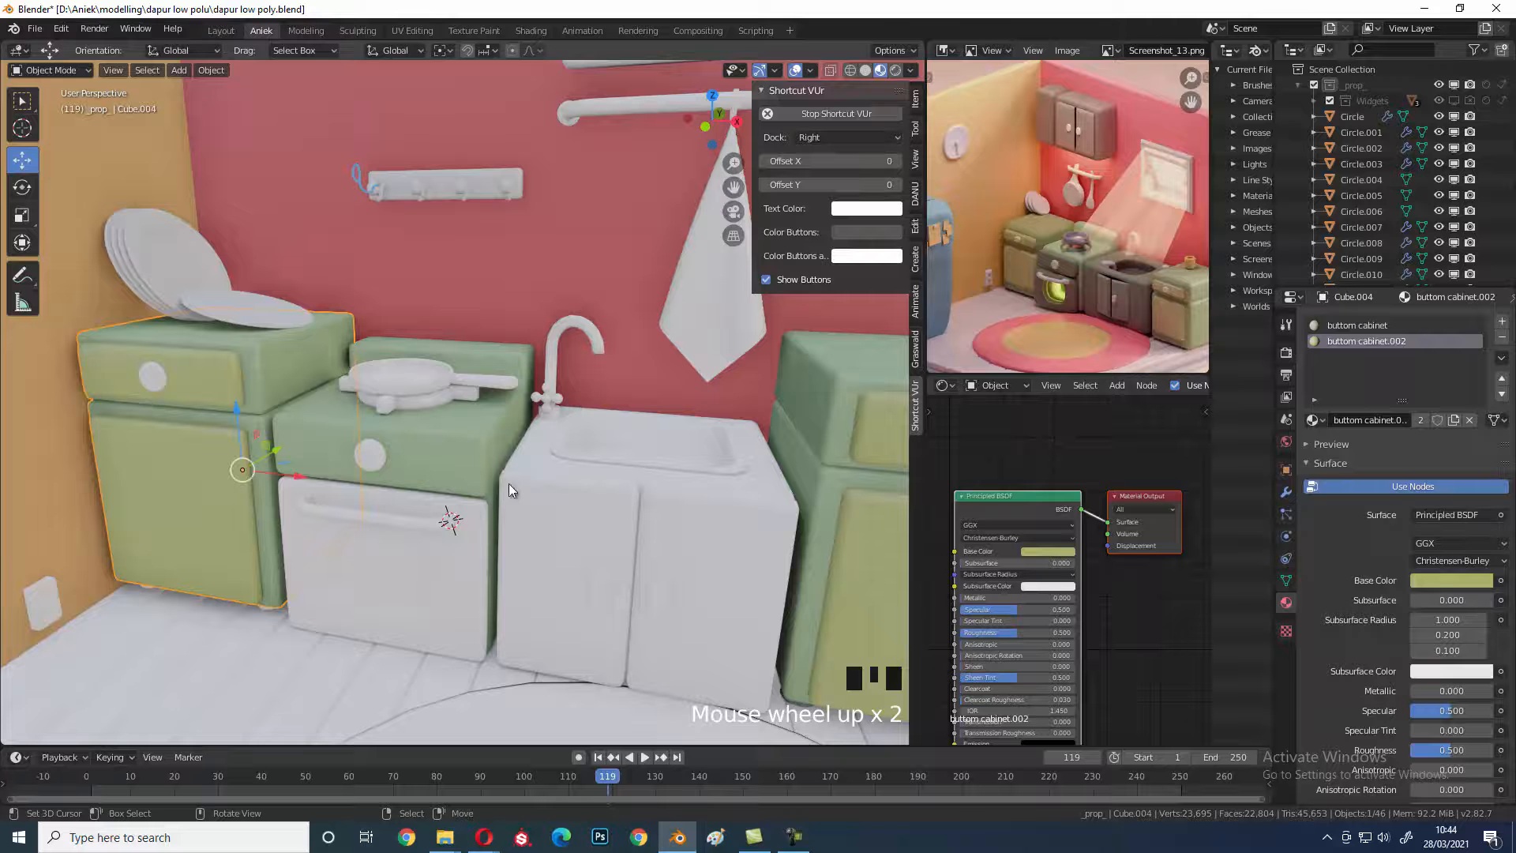
right_click(149, 376)
middle_click_drag(150, 376, 316, 396, "shift")
right_click(164, 304, "shift")
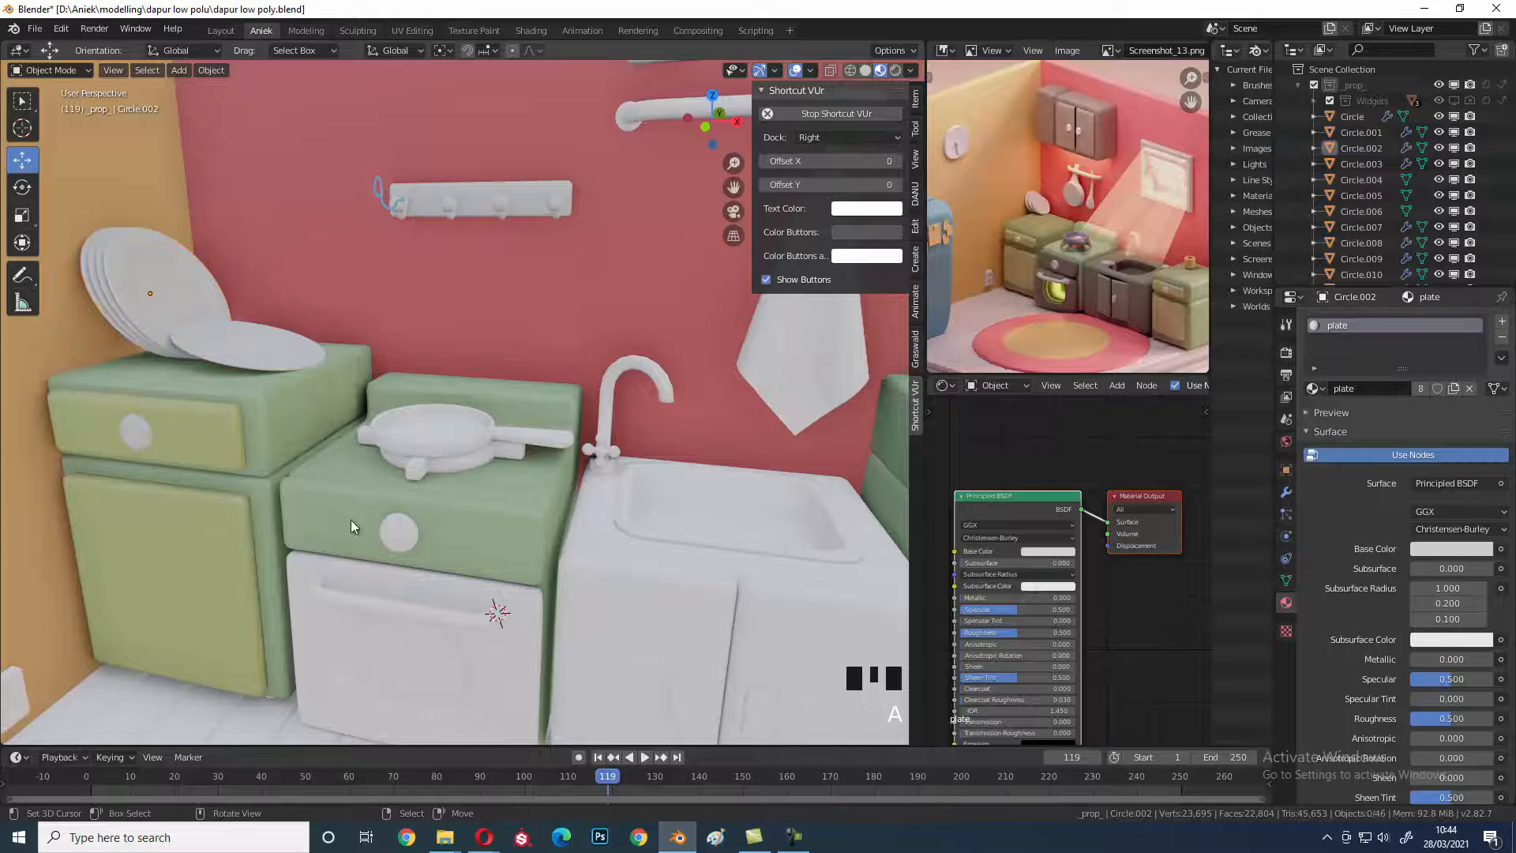
- Select the stove's linked upper front panel in Edit Mode and add a second slot with a new material named "buttom cabinet.001"
right_click(390, 547)
middle_click_drag(390, 546, 570, 490, "shift")
right_click(566, 489)
key("Tab")
right_click(572, 451)
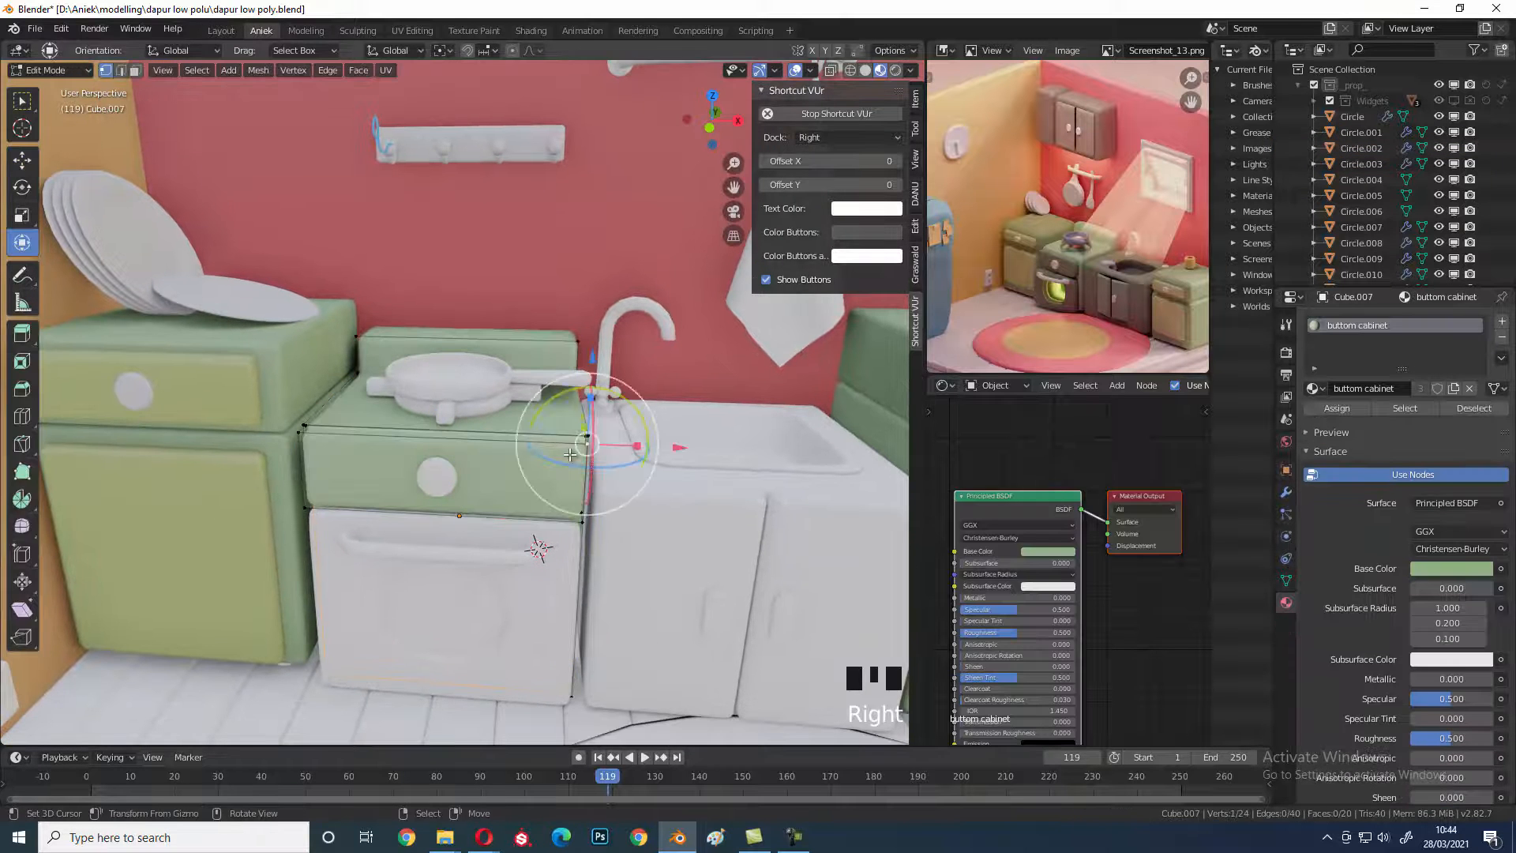
key("l")
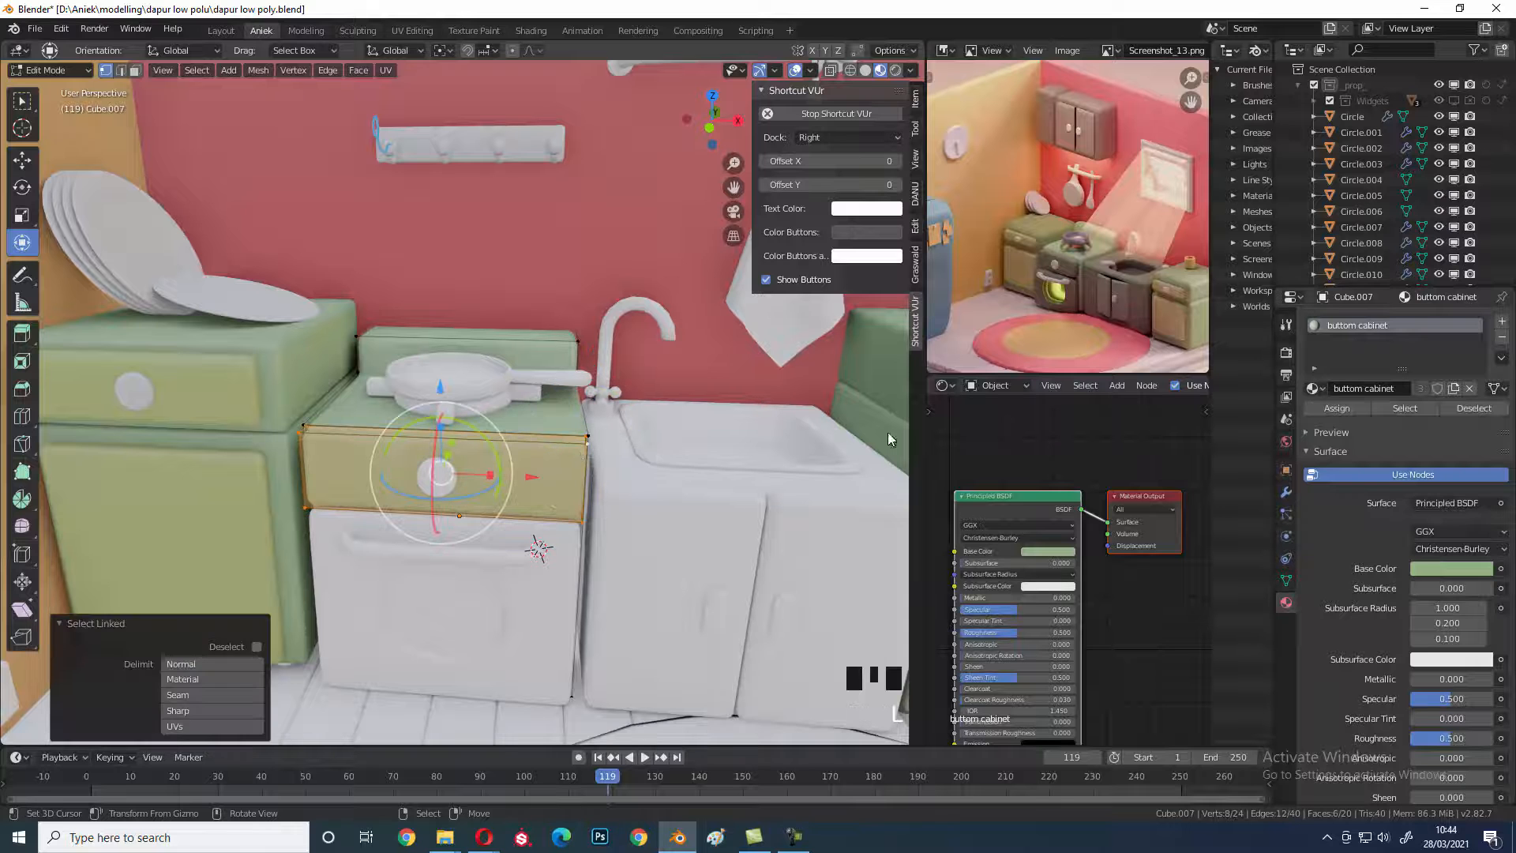
left_click(1500, 323)
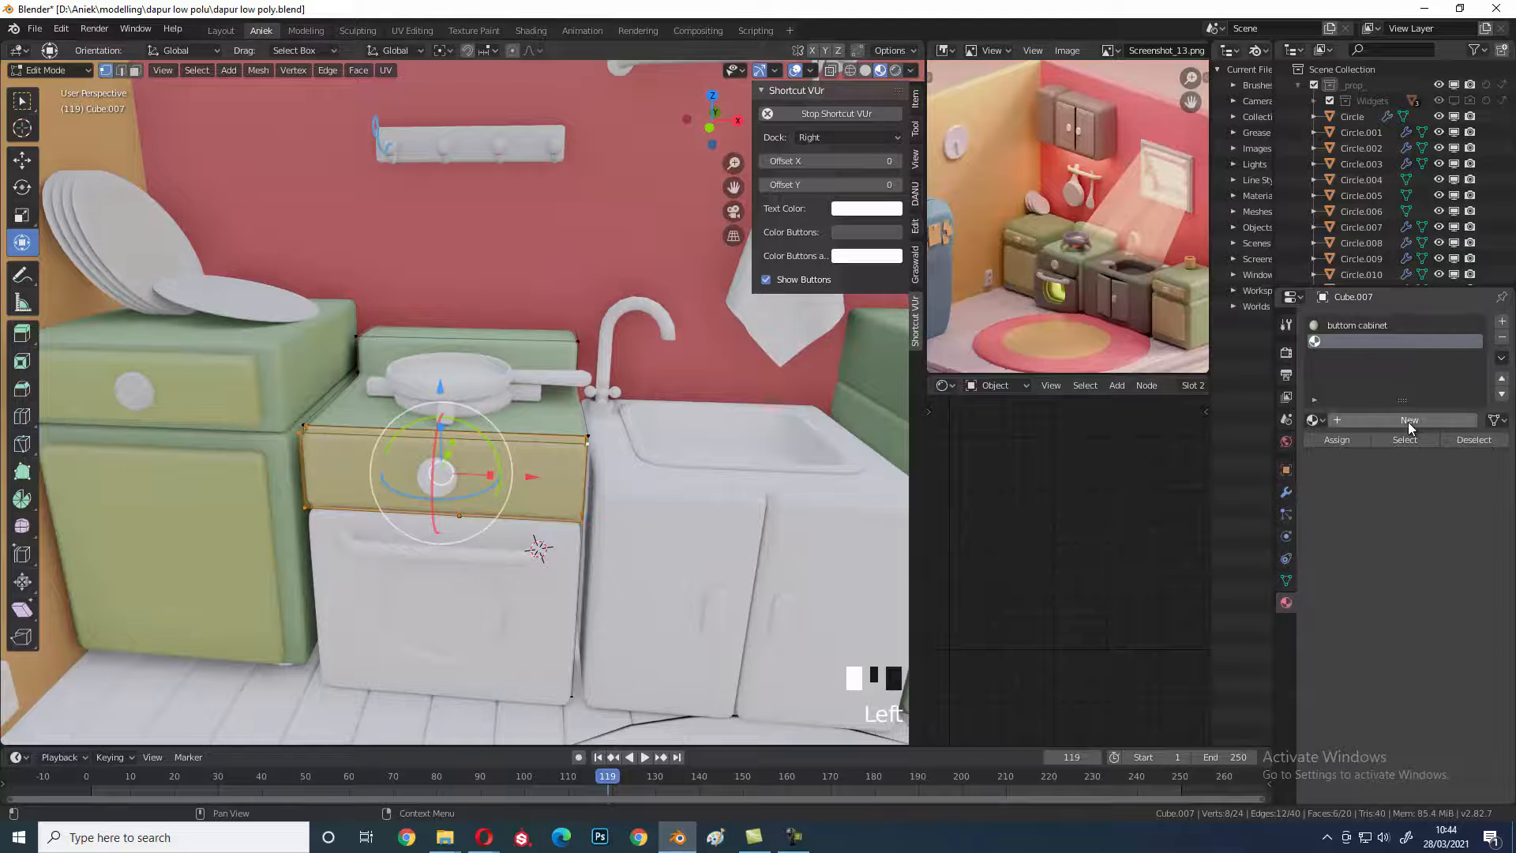
left_click(1352, 420)
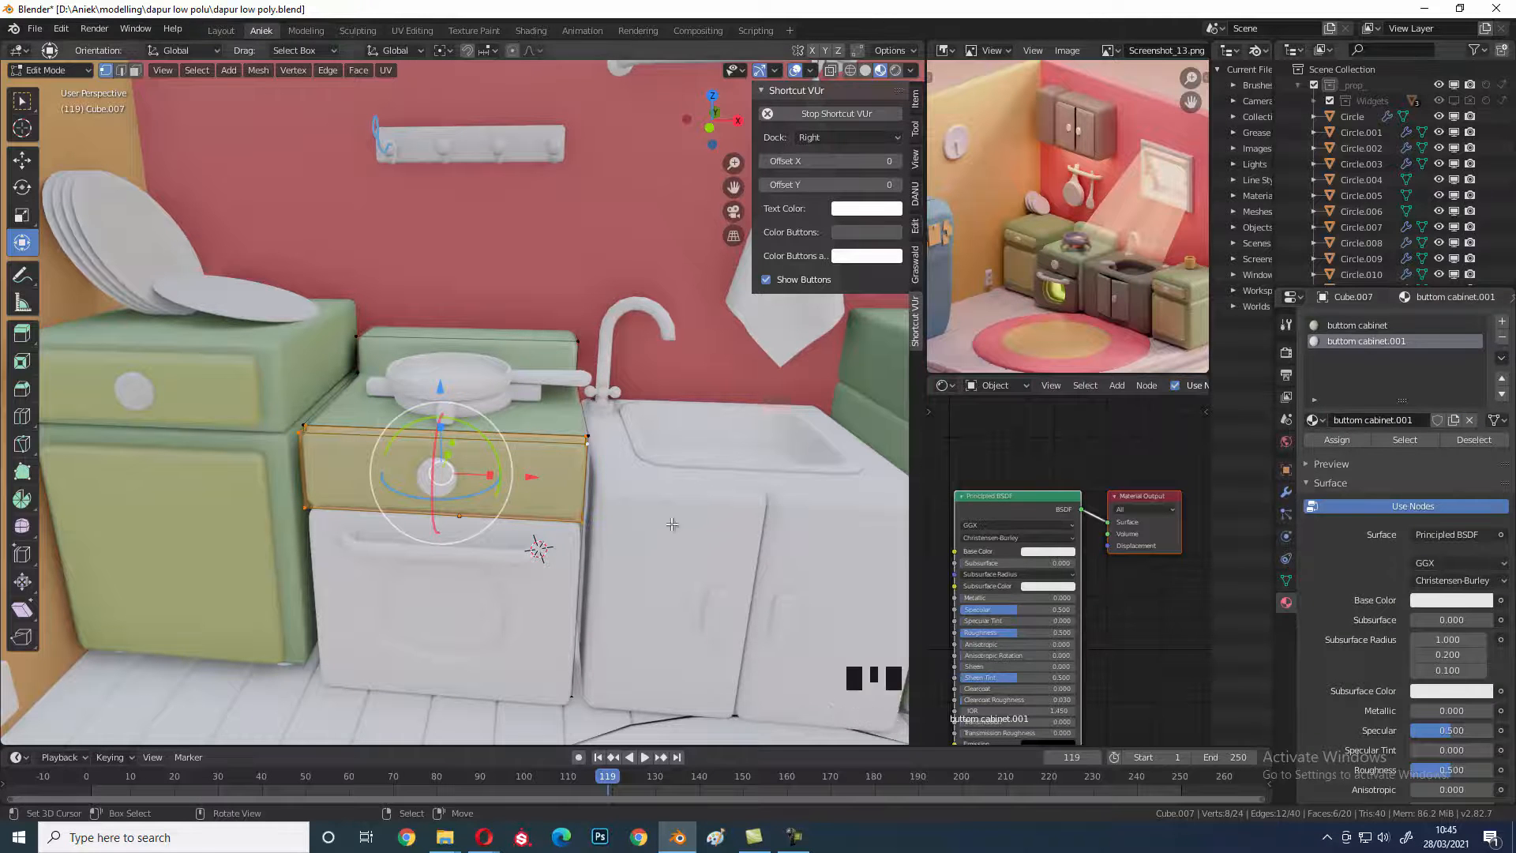
scroll(673, 541, "down", 4)
scroll(673, 541, "up", 4)
middle_click_drag(674, 542, 660, 551, "shift")
left_click(1312, 420)
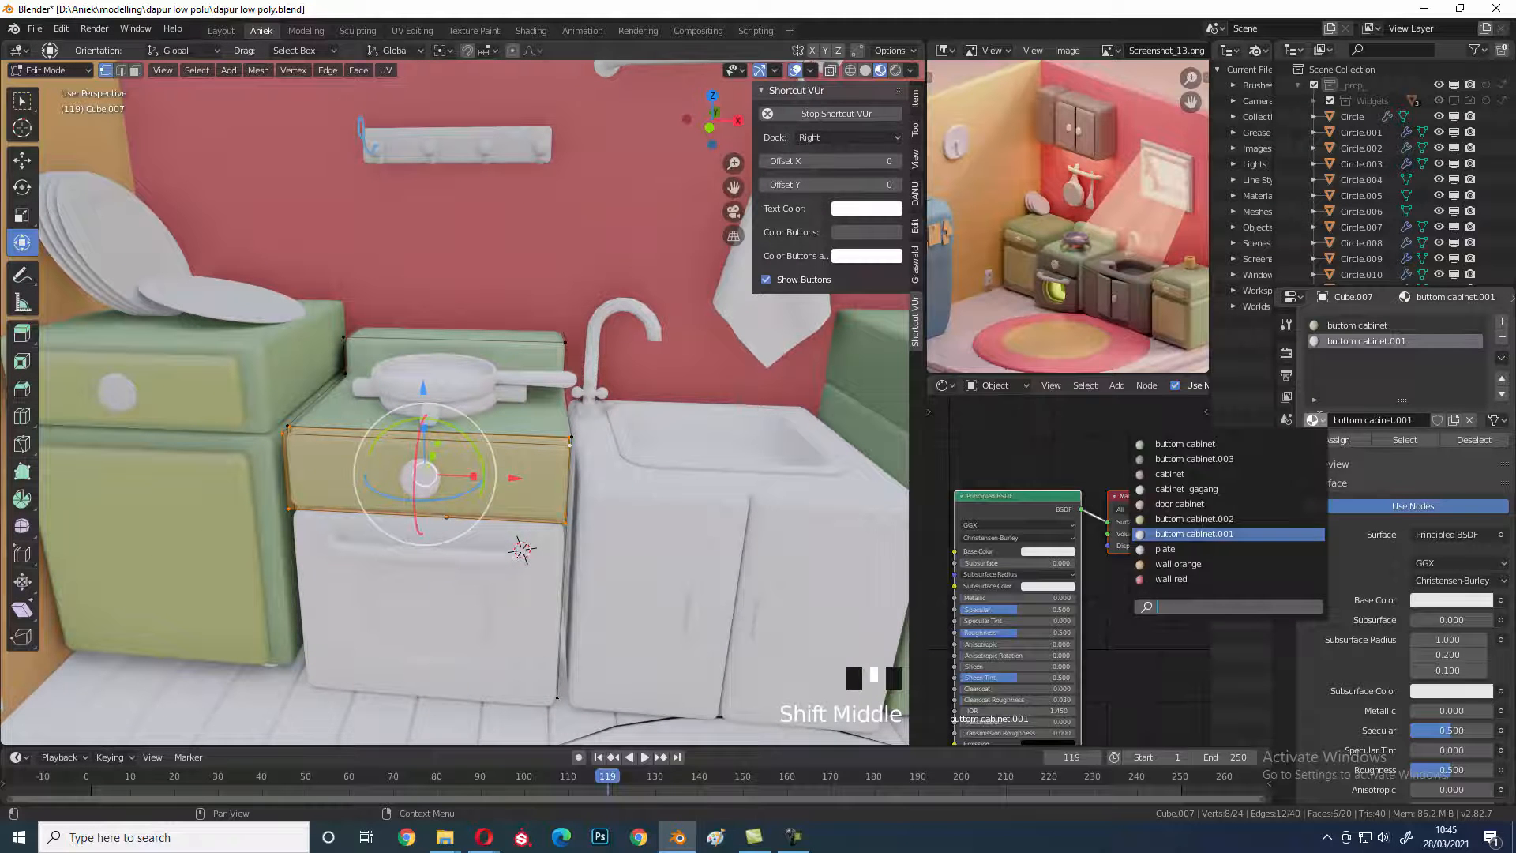
left_click(447, 339)
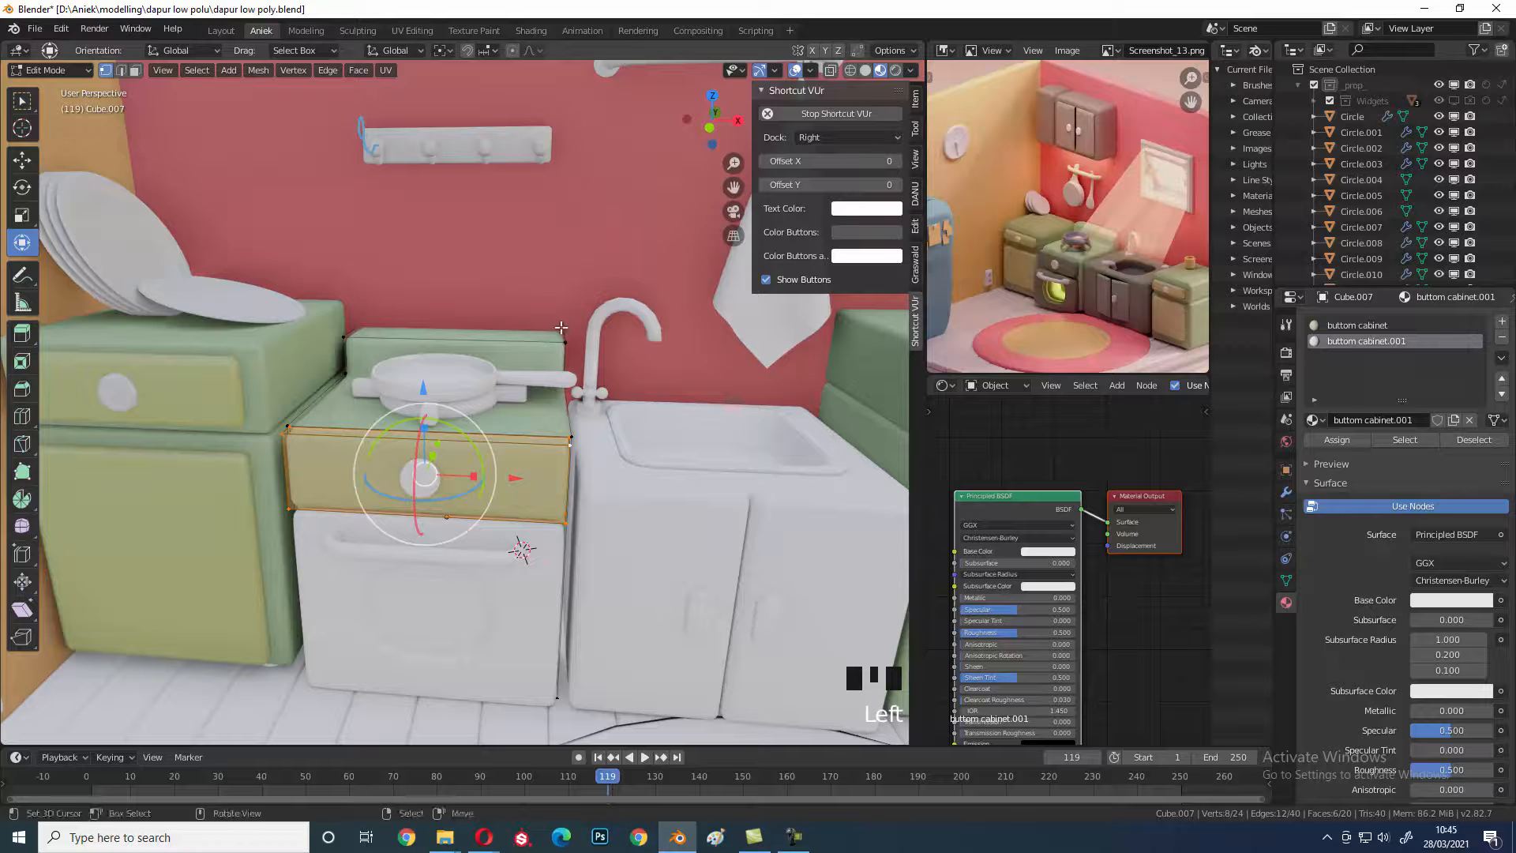
- Sample the stove panel material's base color from the dark cabinet front in the reference image and assign it to the selected panel
middle_click_drag(649, 637, 585, 653, "shift")
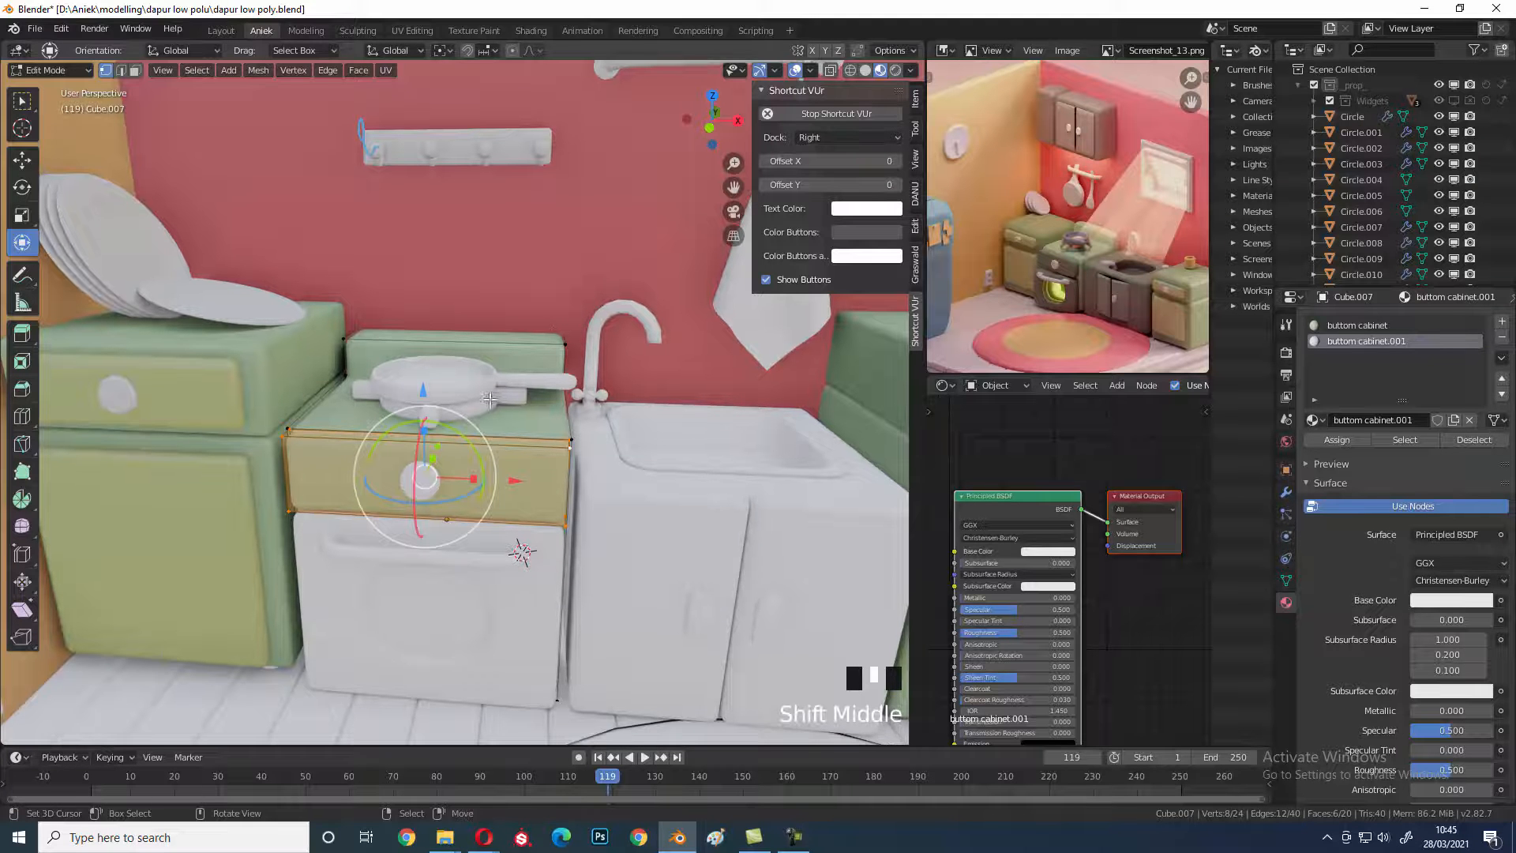
middle_click(700, 601, "shift")
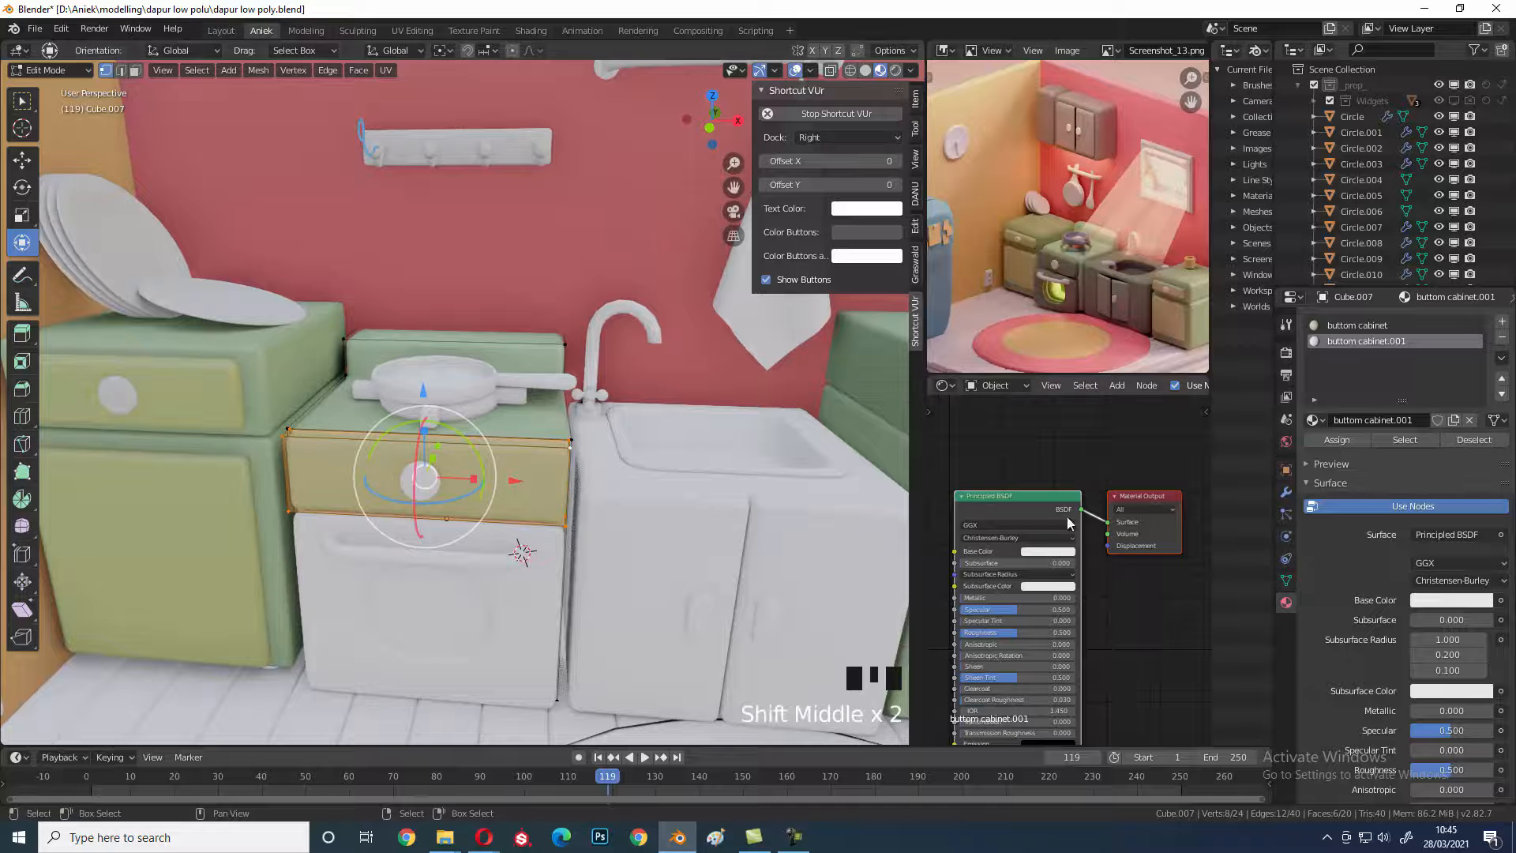
left_click(1058, 551)
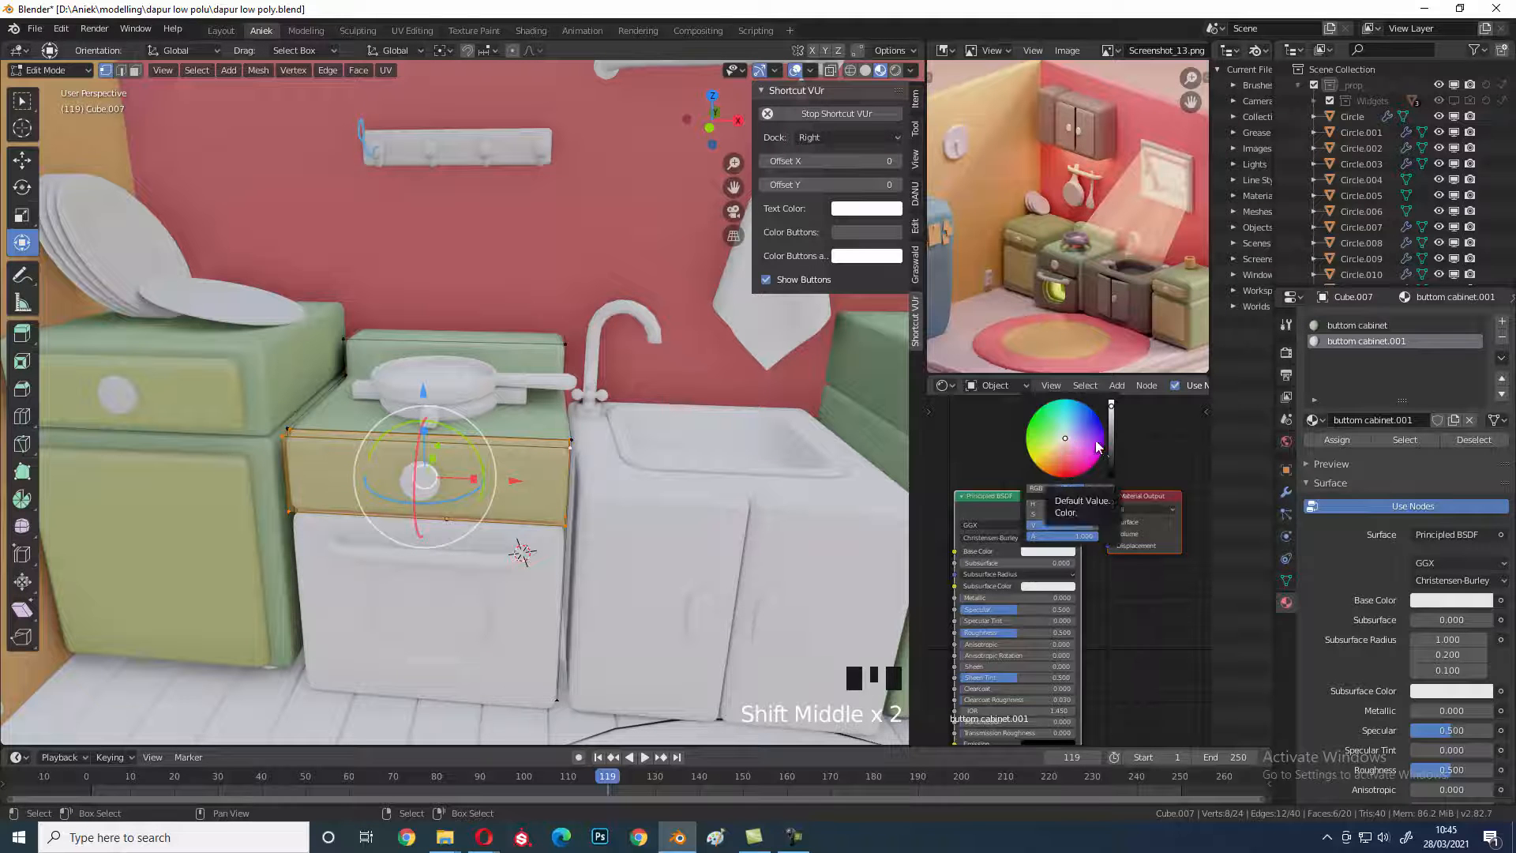
left_click(1064, 552)
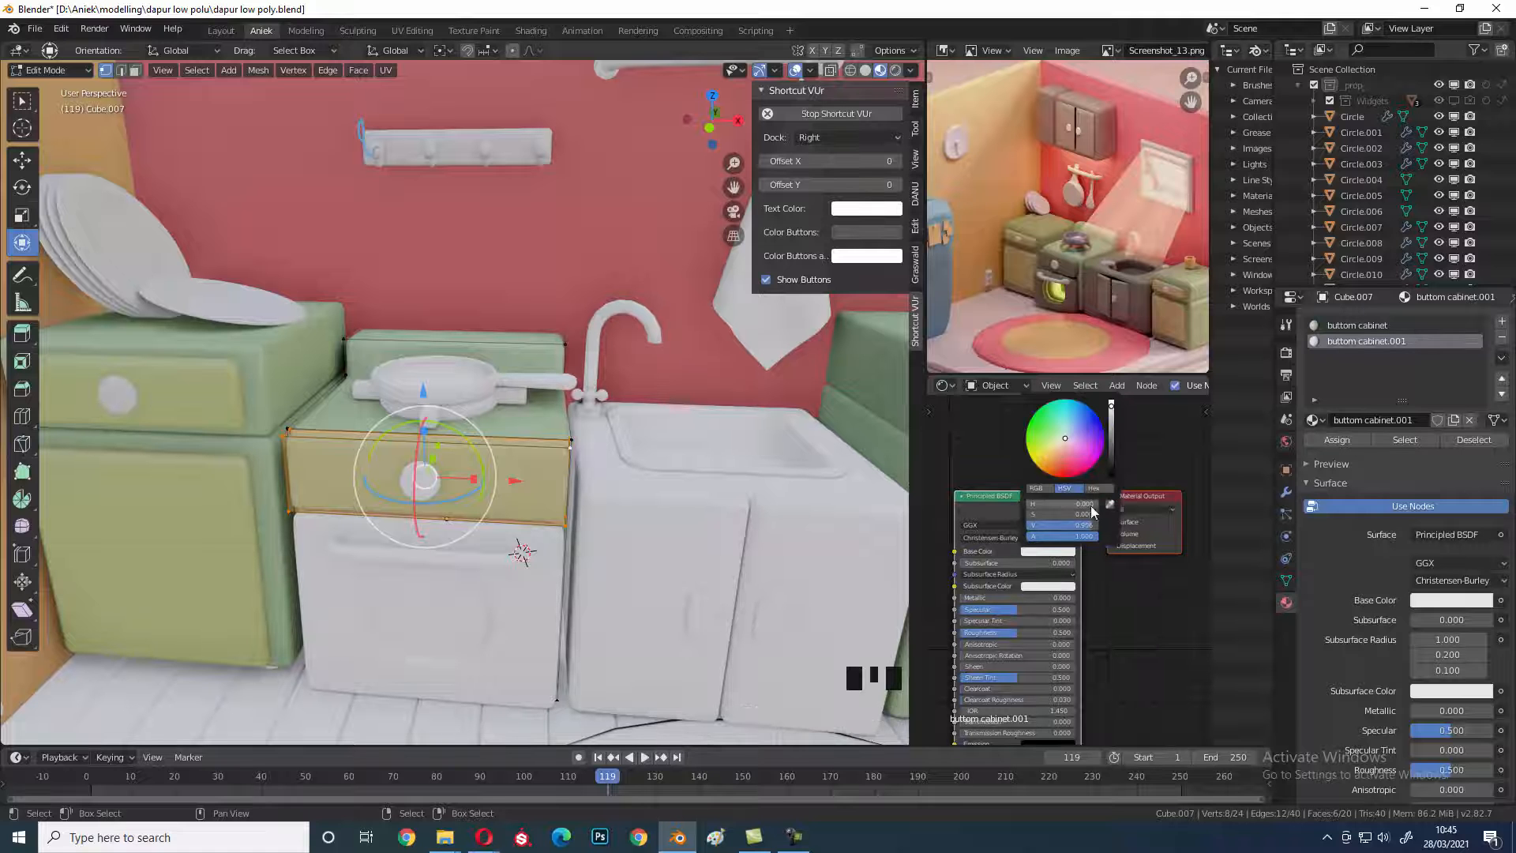
left_click(1109, 505)
left_click(1094, 272)
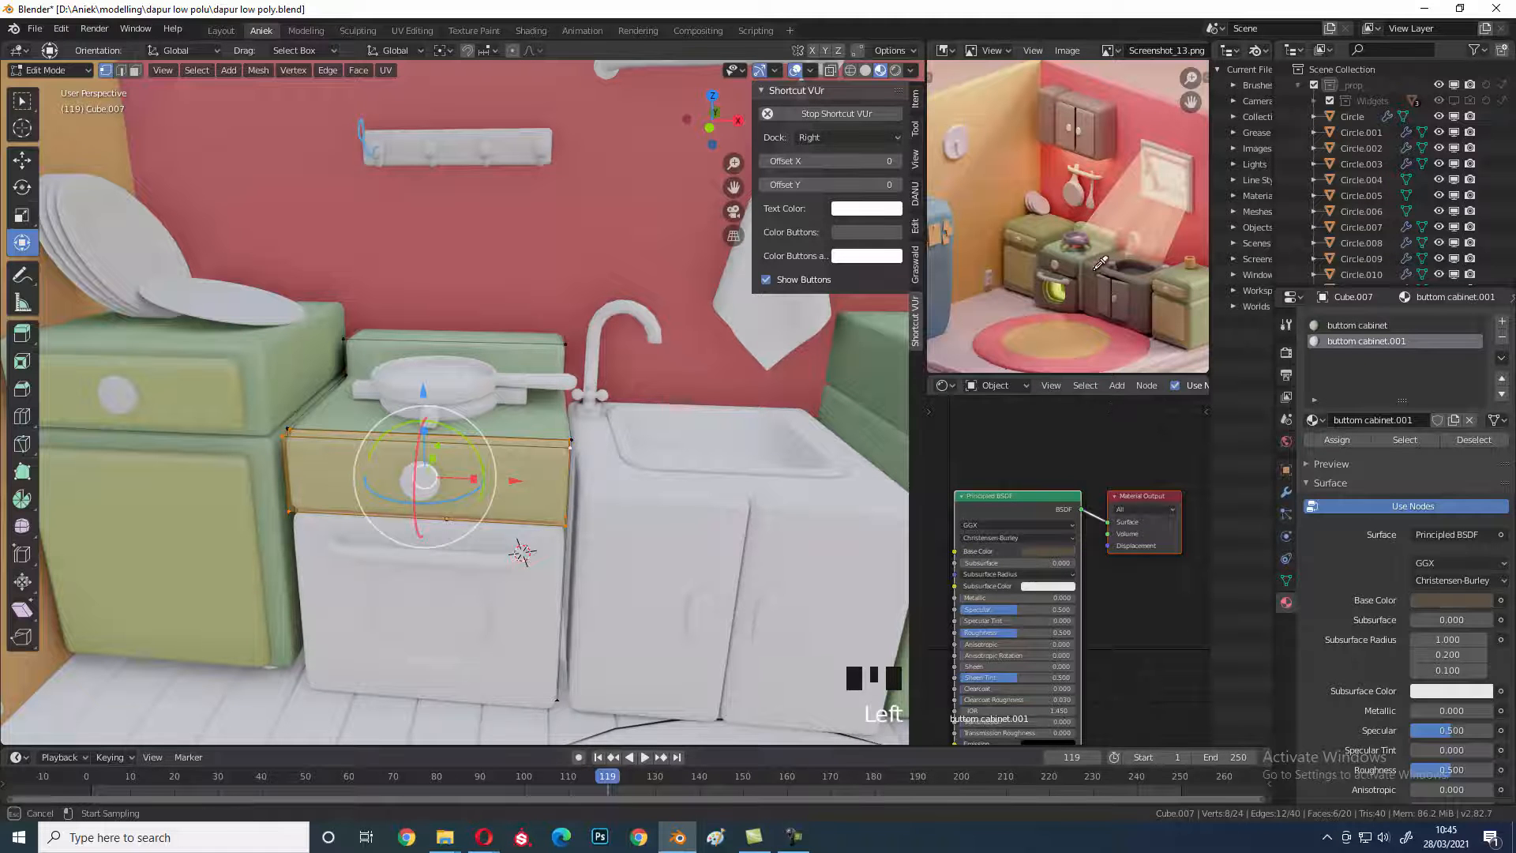
left_click(1334, 440)
key("Tab")
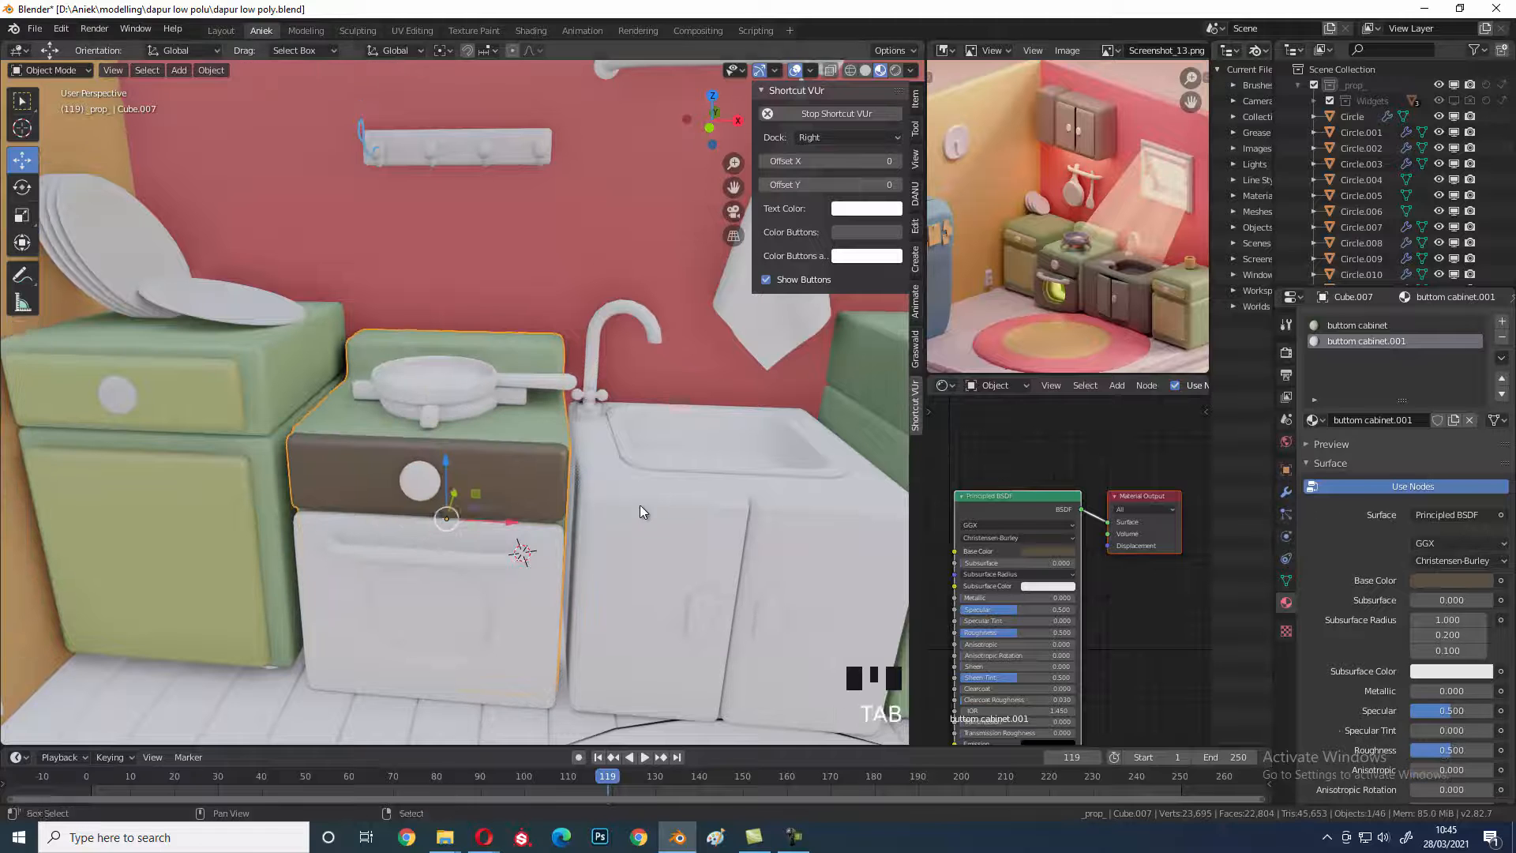
- Lighten the "buttom cabinet.001" base color and shift it from brown to a greyer, less saturated tone
middle_click_drag(666, 514, 671, 482, "shift")
left_click(1058, 551)
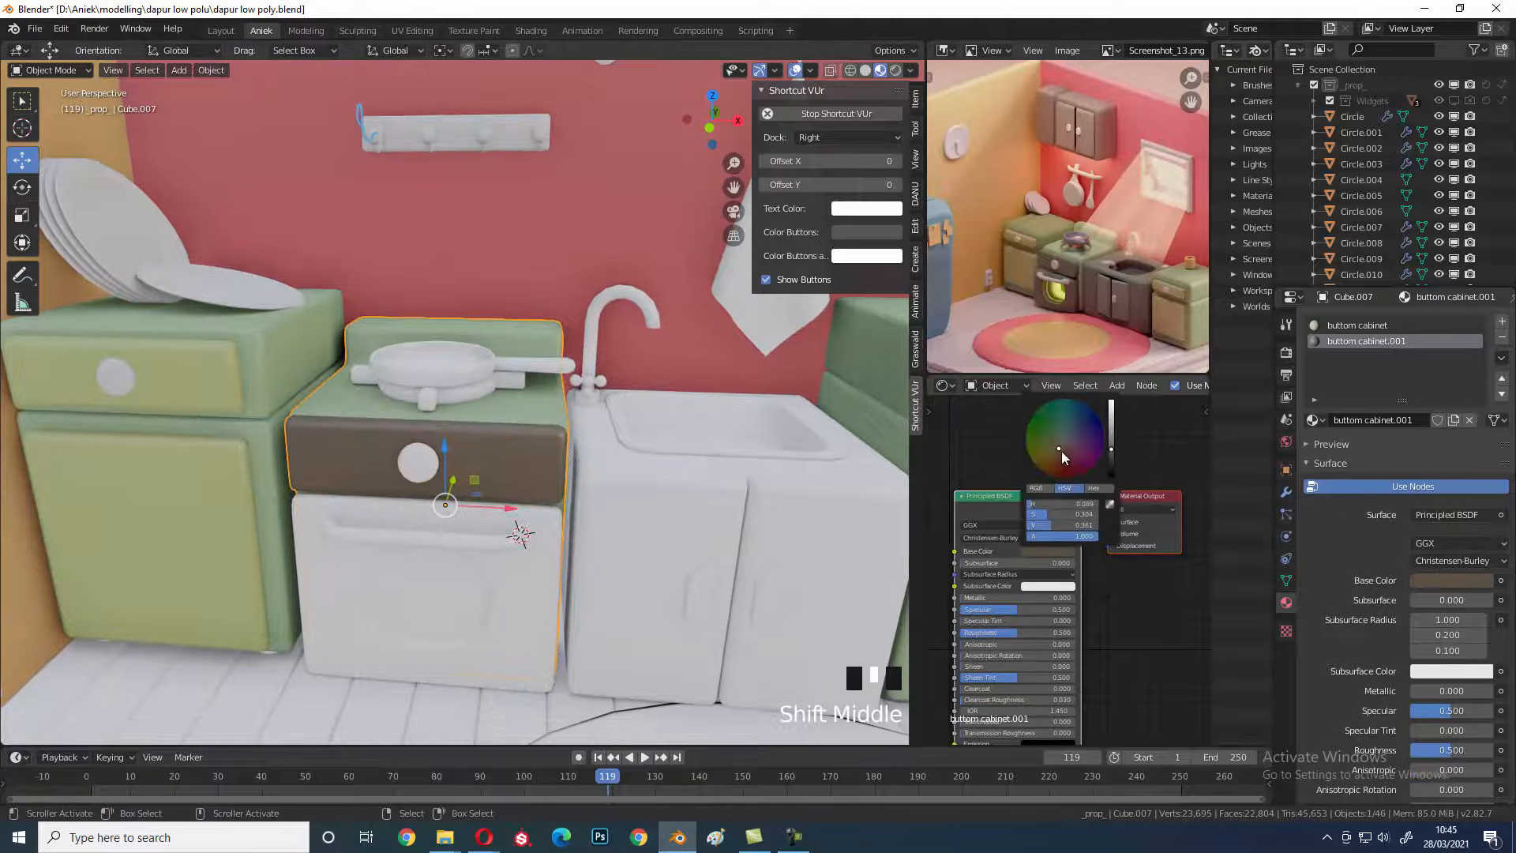
left_click(1111, 442)
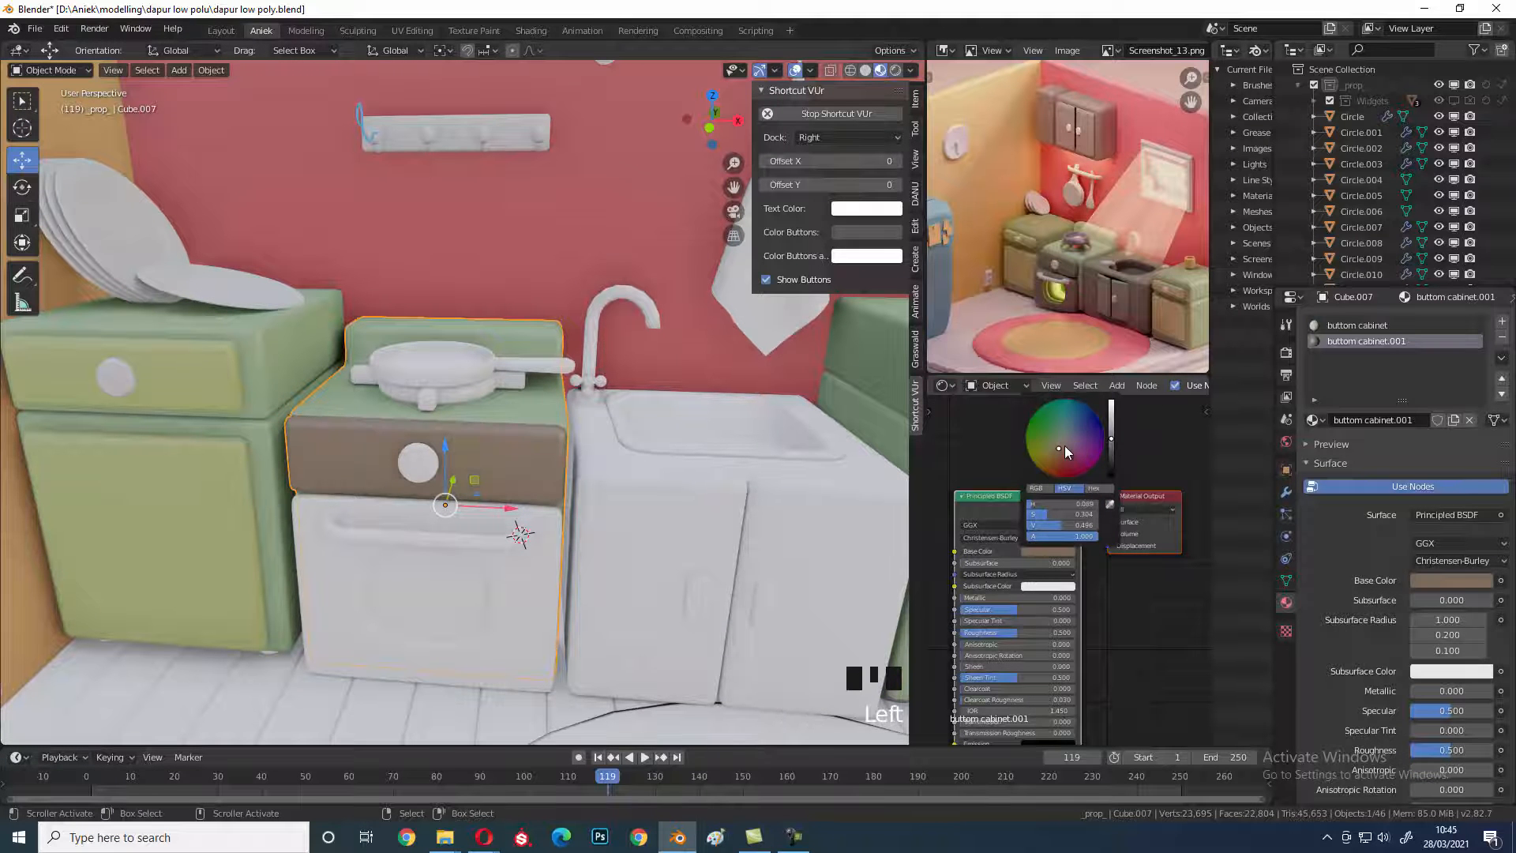
mouse_move(1063, 448)
left_mouse_down()
mouse_move(1069, 434)
mouse_move(1063, 450)
left_mouse_up()
middle_click_drag(633, 505, 528, 459)
scroll(470, 453, "down", 2)
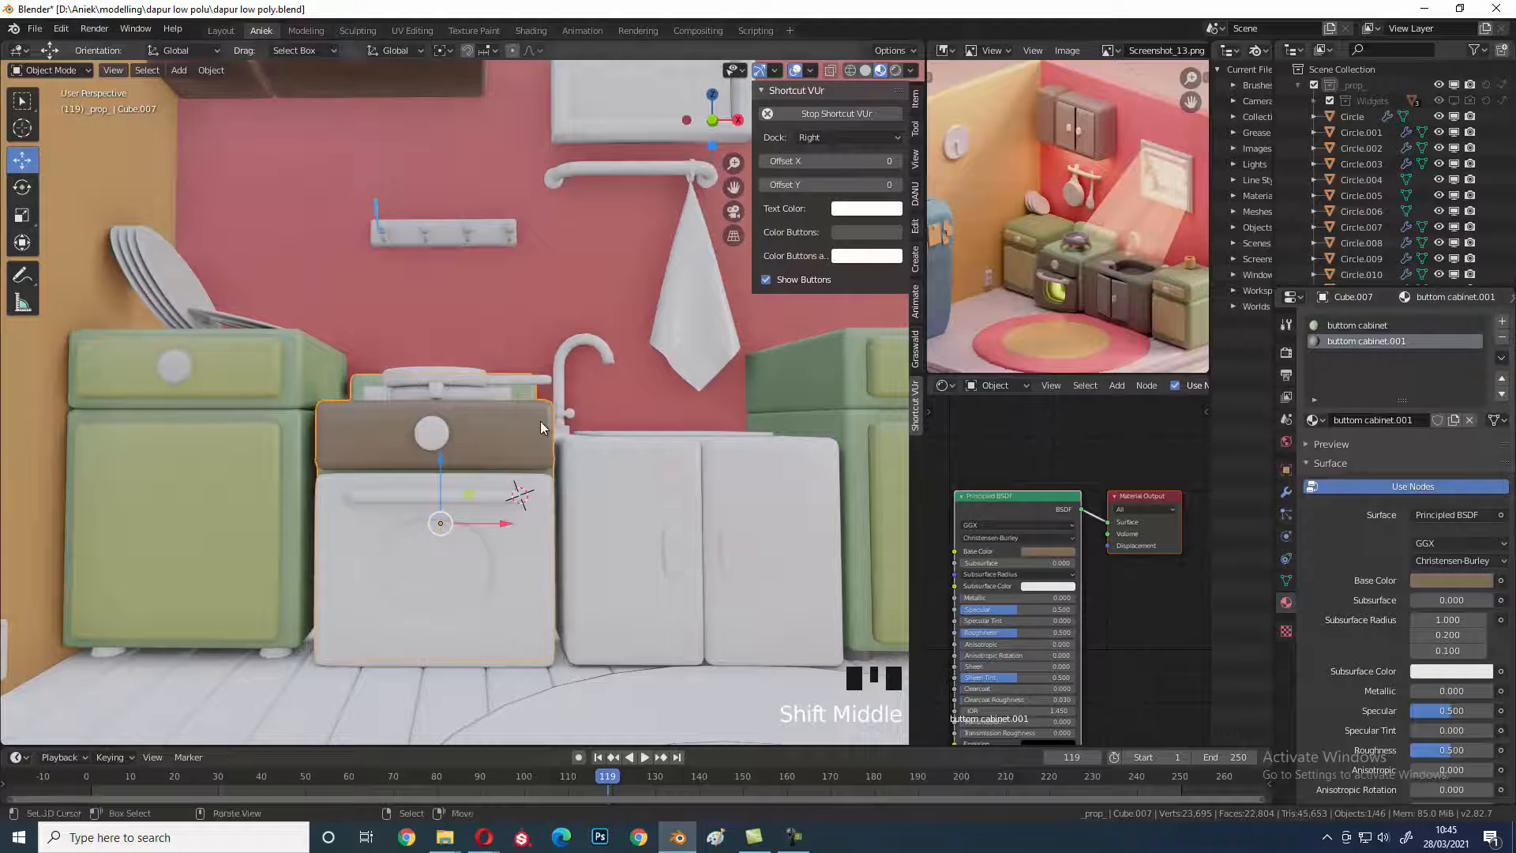
left_click(1050, 544)
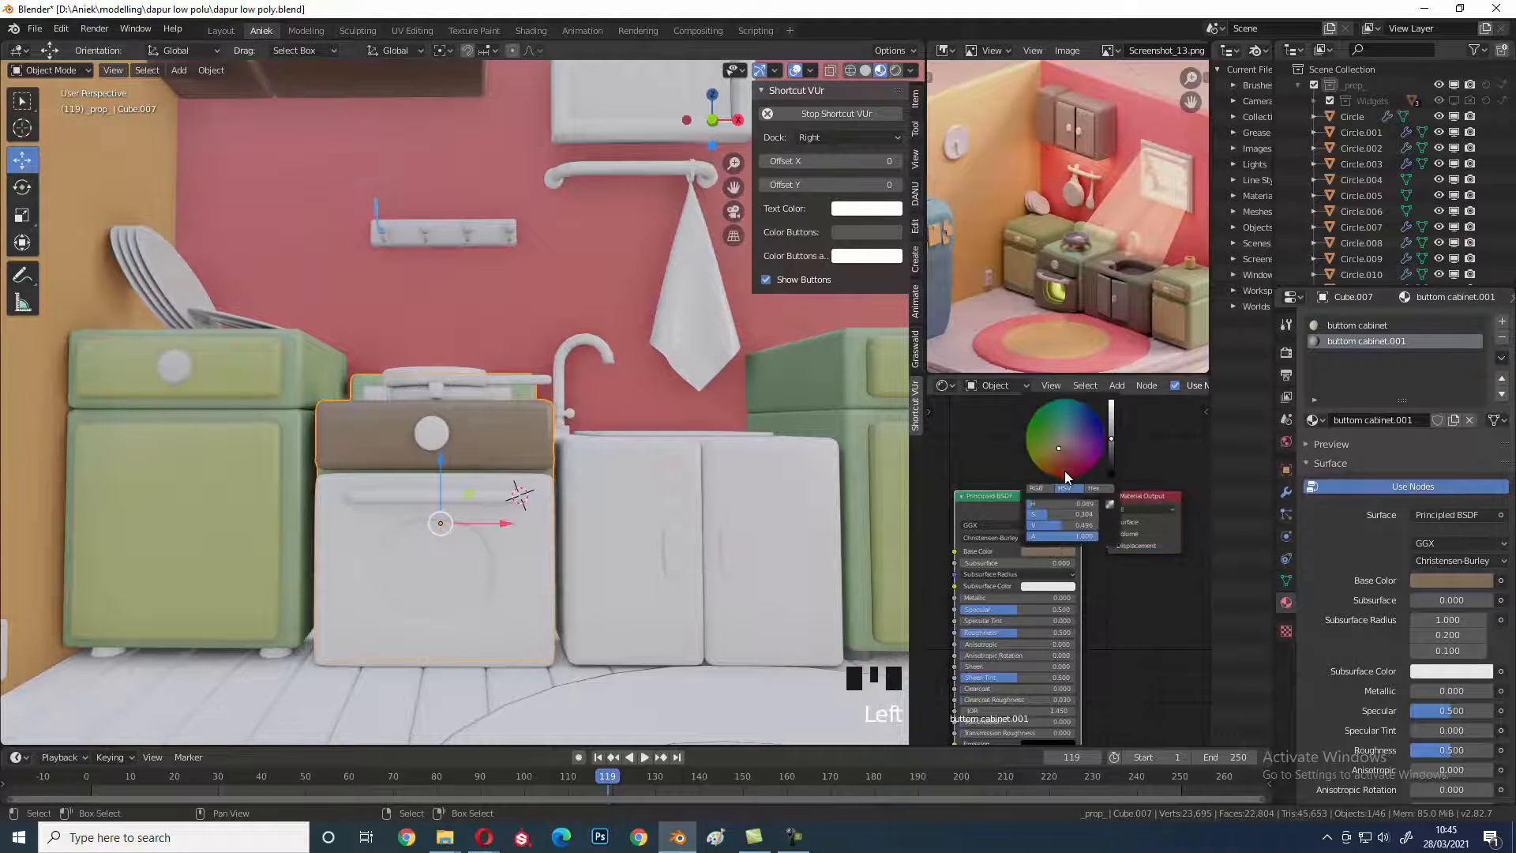
left_click_drag(1110, 444, 1055, 461)
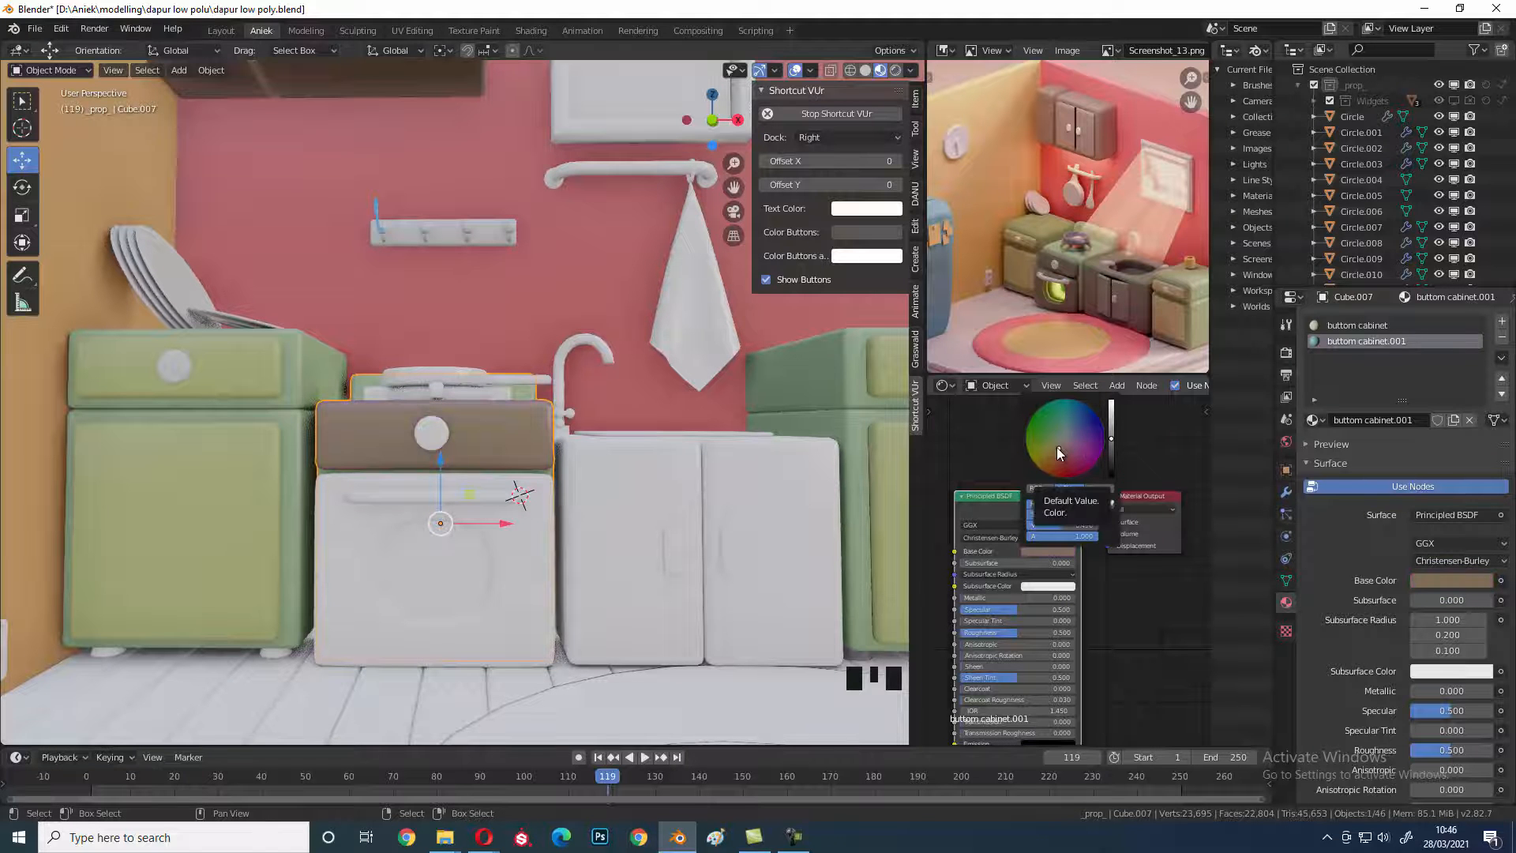
mouse_move(1050, 448)
left_mouse_down()
mouse_move(1073, 453)
mouse_move(1077, 431)
mouse_move(1067, 450)
left_mouse_up()
left_click_drag(1058, 447, 1057, 446)
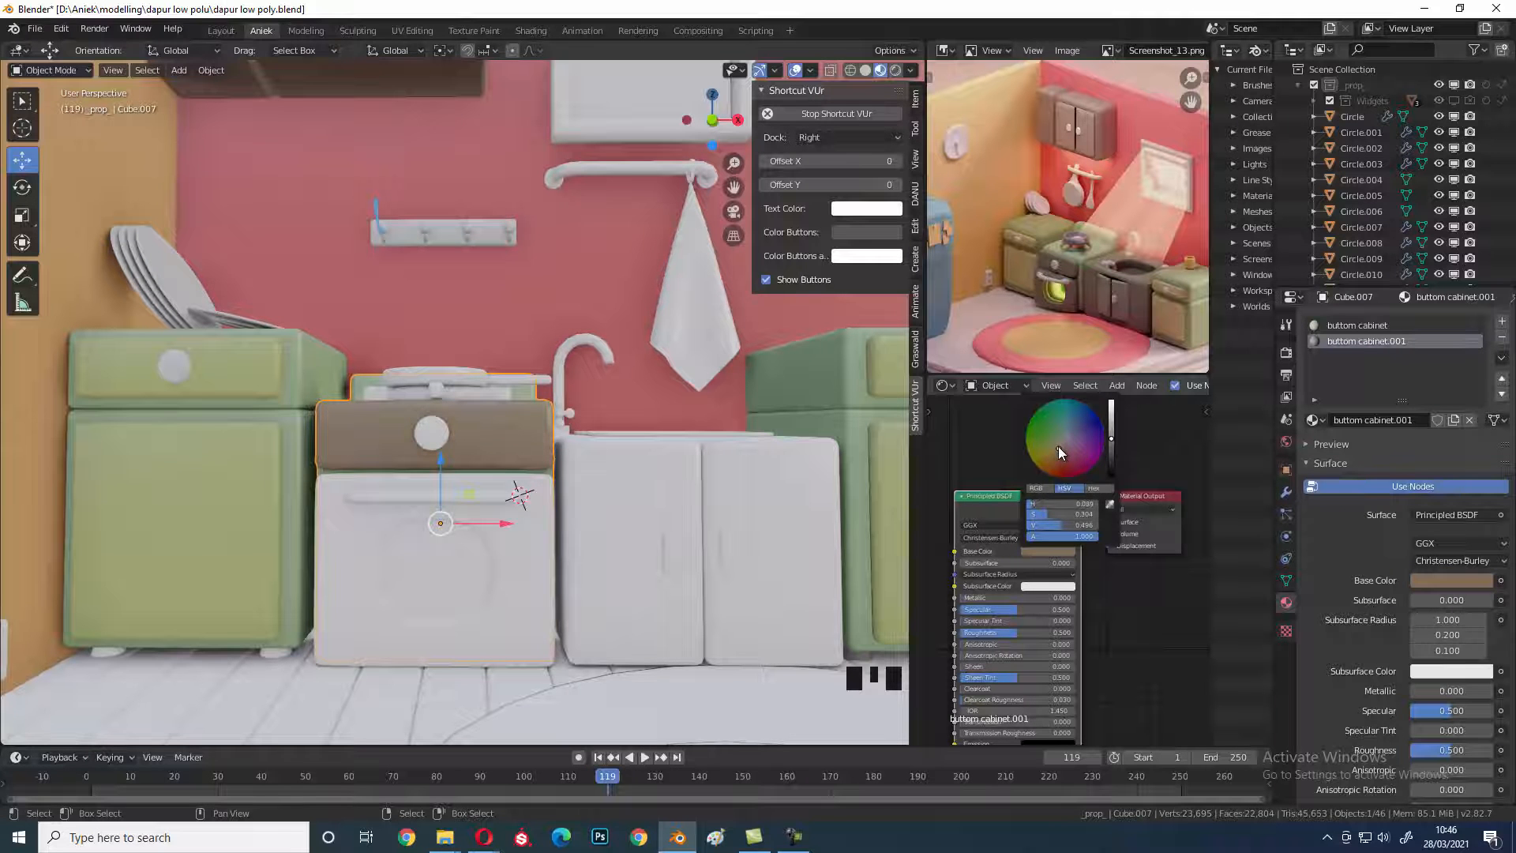
left_click_drag(1058, 450, 1063, 442)
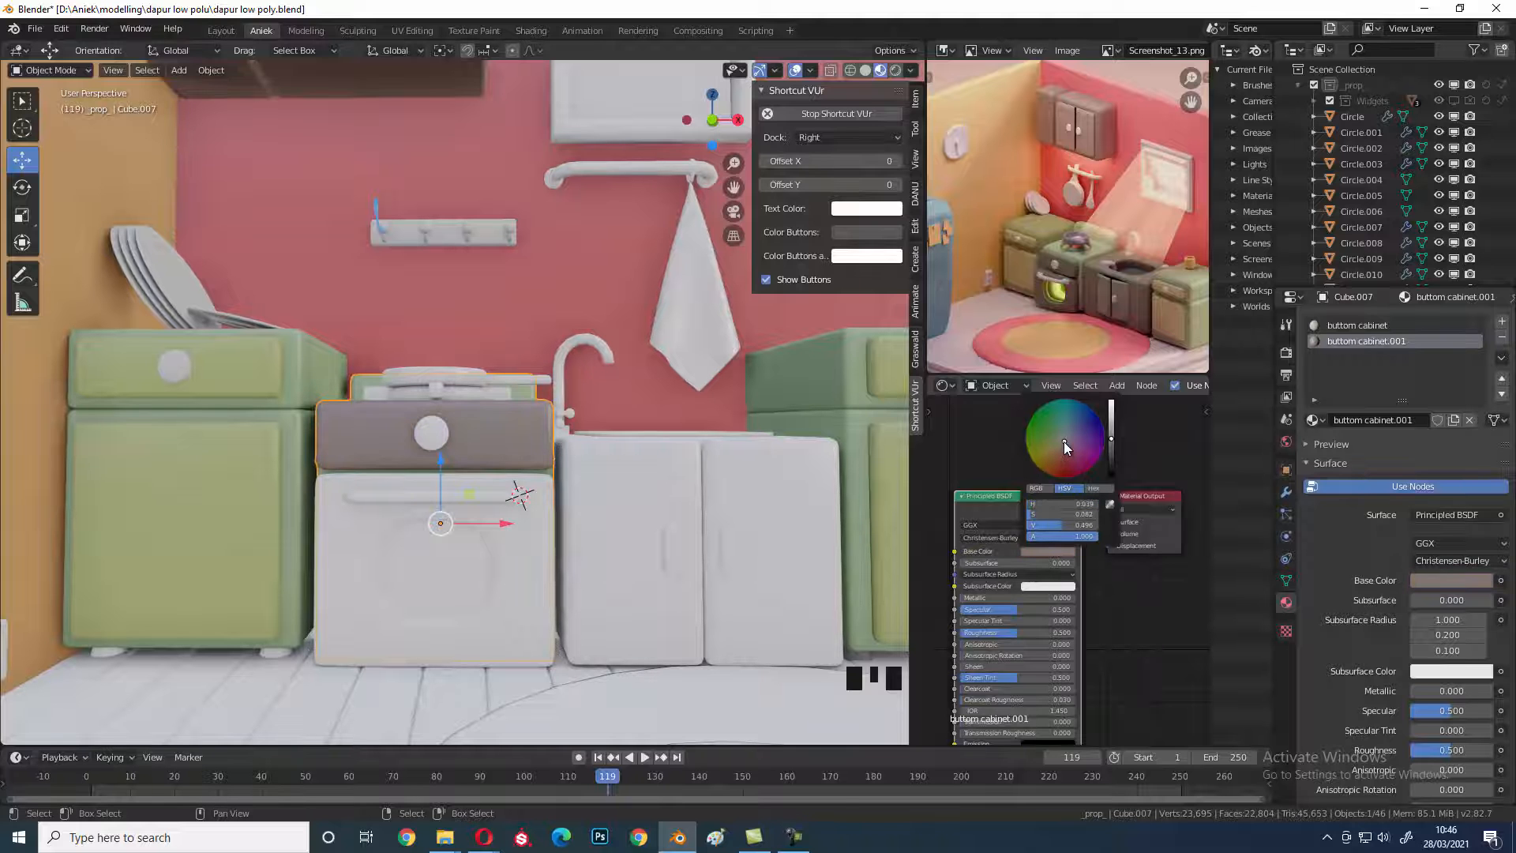
- Darken the "buttom cabinet.001" base color to a deep grey-brown and fine-tune its hue
left_click(1055, 550)
left_click(1109, 451)
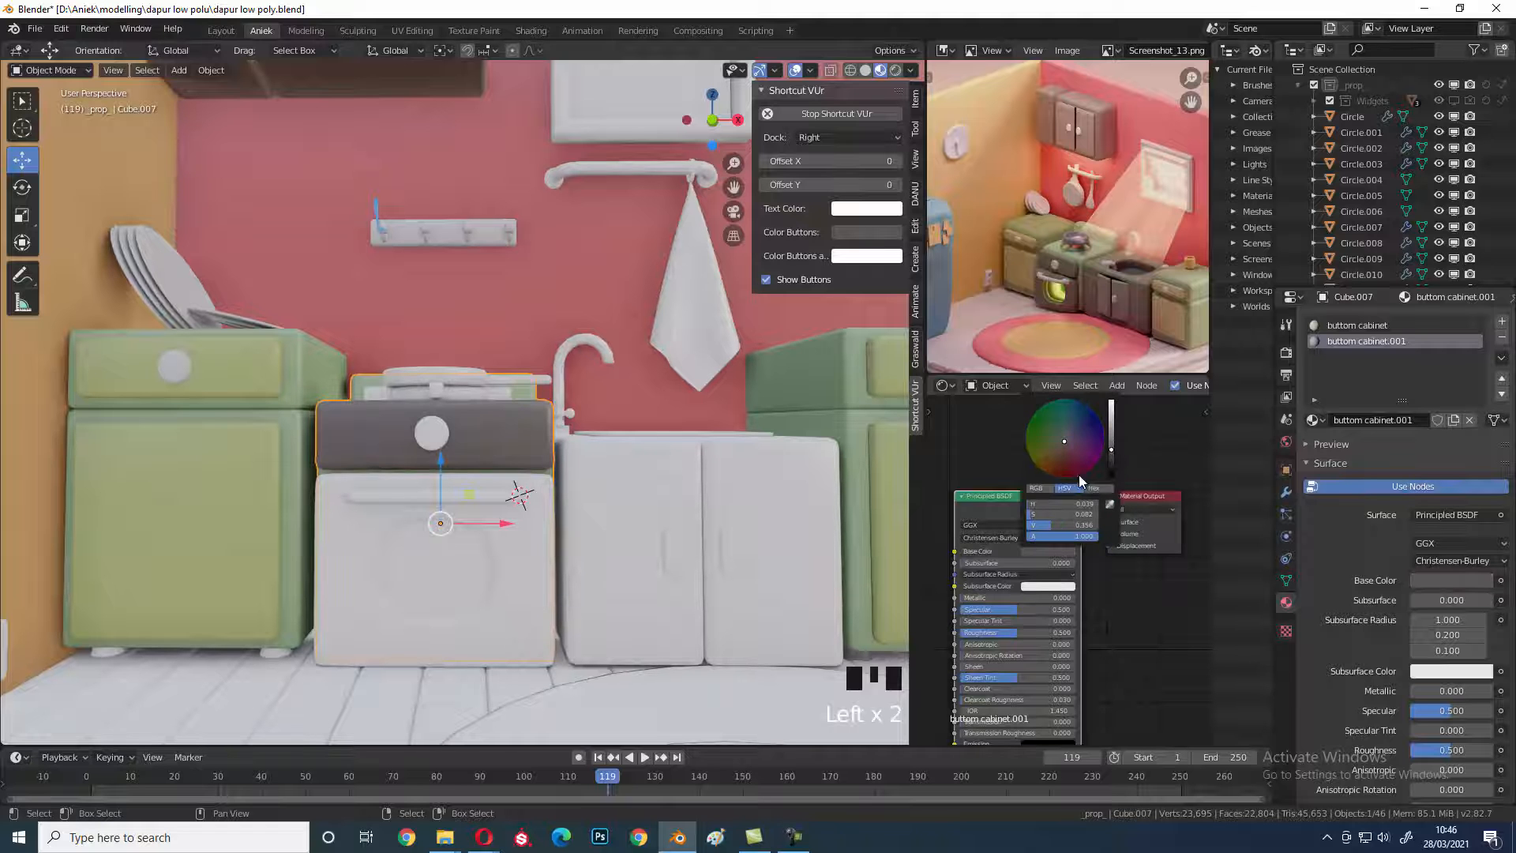
left_click(1063, 444)
left_click(1062, 445)
left_click_drag(1062, 445, 1064, 442)
- Apply the existing "buttom cabinet.001" material to the oven door below the stove's upper panel
middle_click_drag(602, 594, 520, 566)
right_click(517, 562)
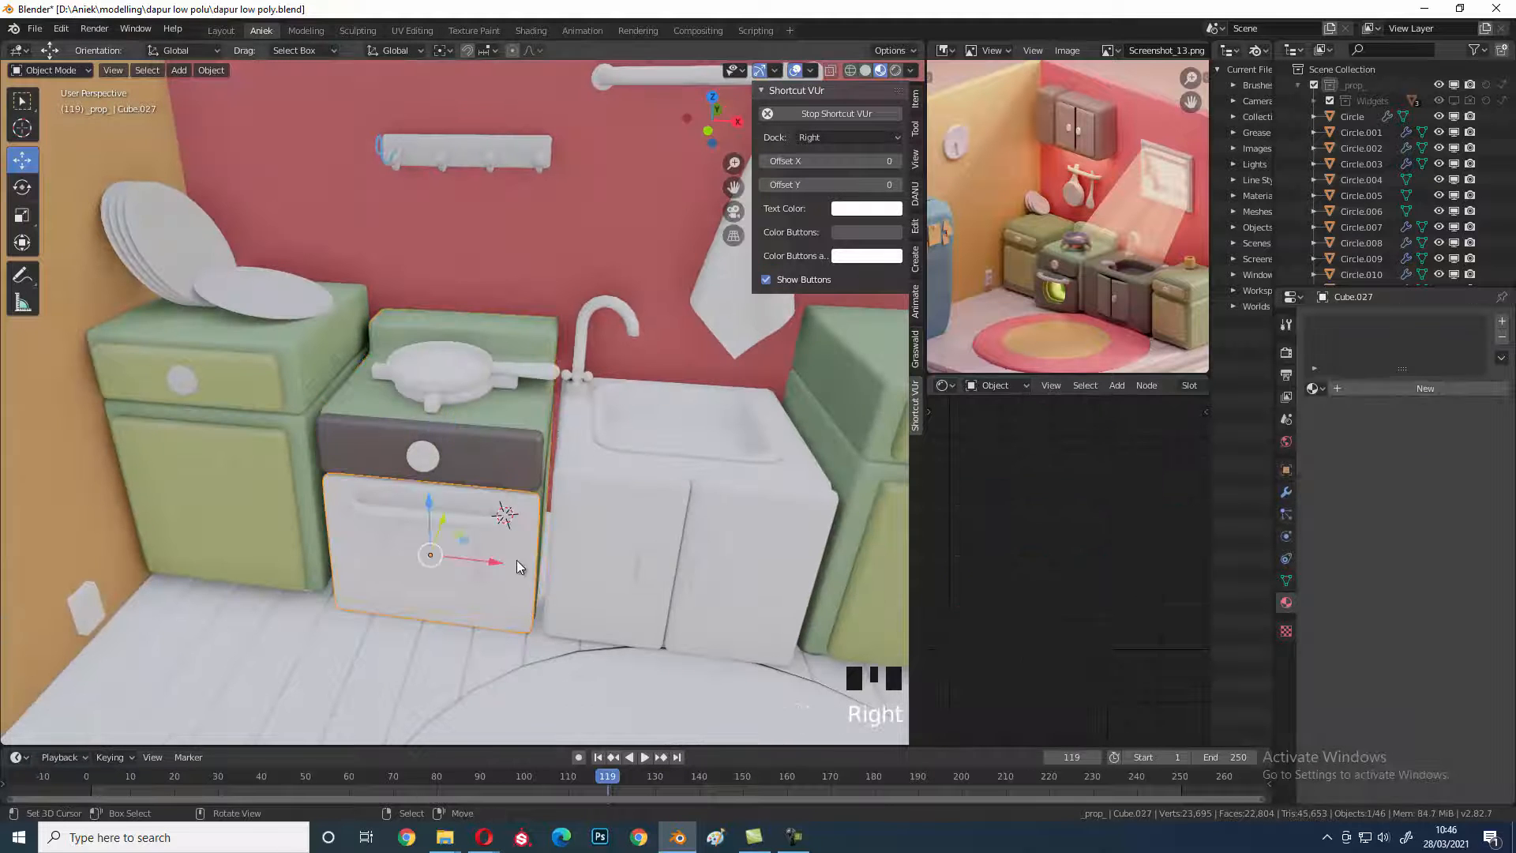
right_click(502, 456)
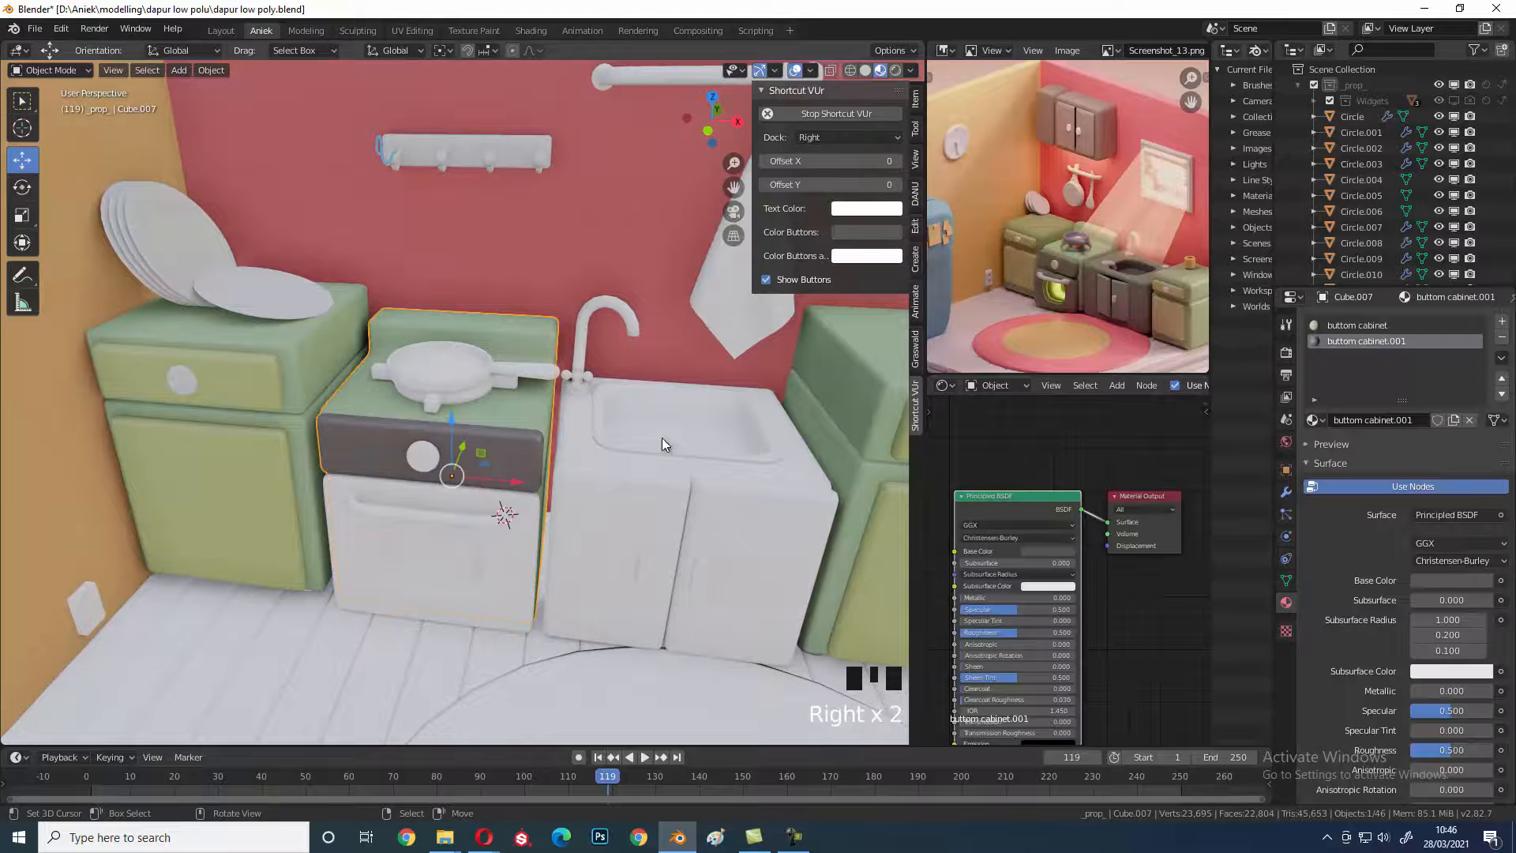
right_click(500, 527)
right_click(530, 569)
left_click(1312, 388)
type("ca")
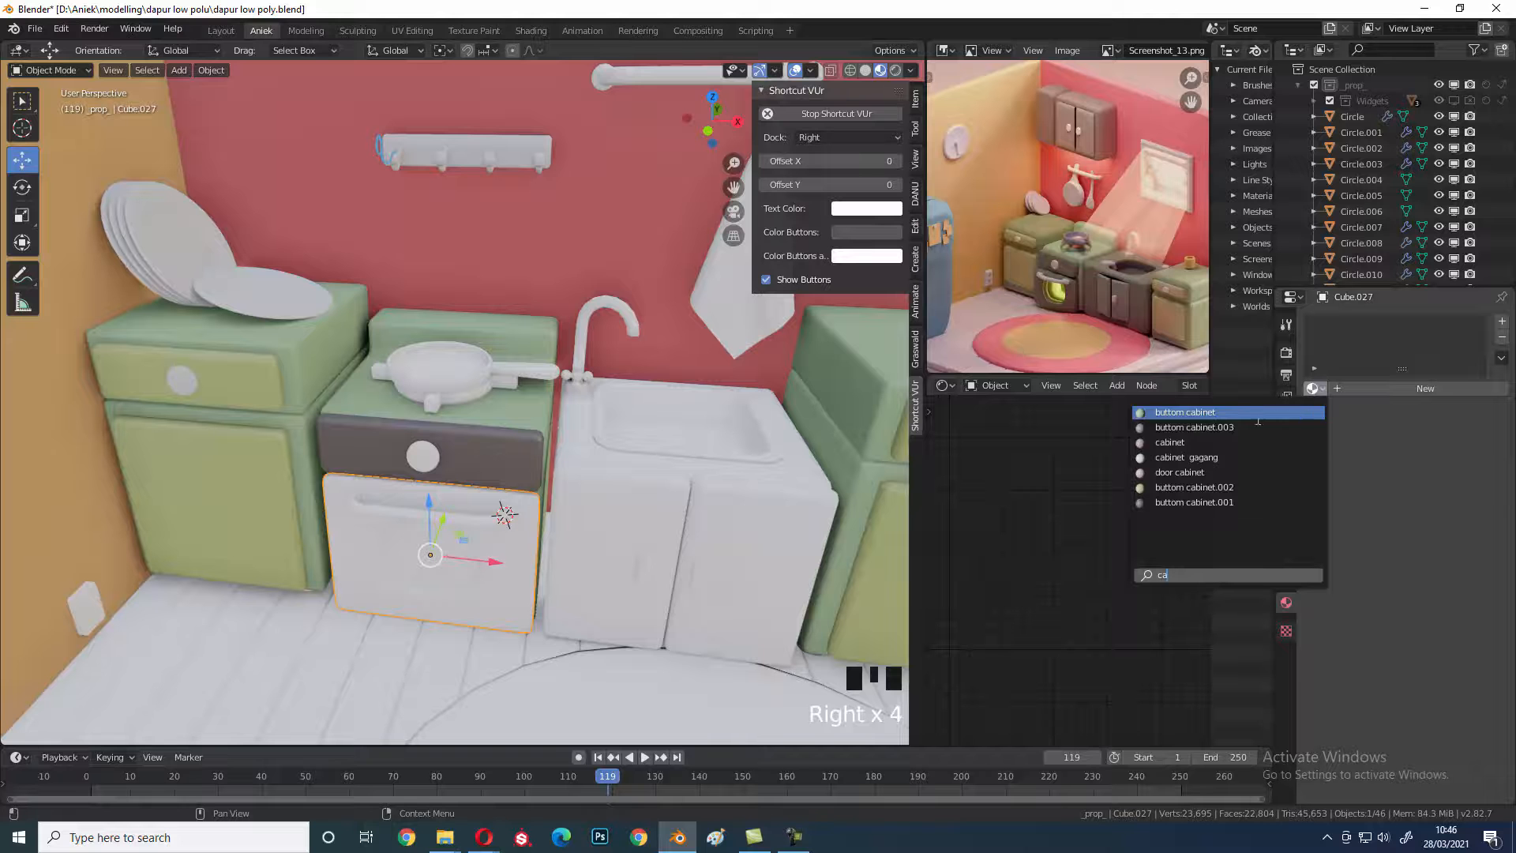
left_click(1194, 502)
- Enter Edit Mode on the oven door and switch to face selection with the round window faces selected
middle_click_drag(430, 518, 590, 480, "shift")
scroll(586, 462, "up", 2)
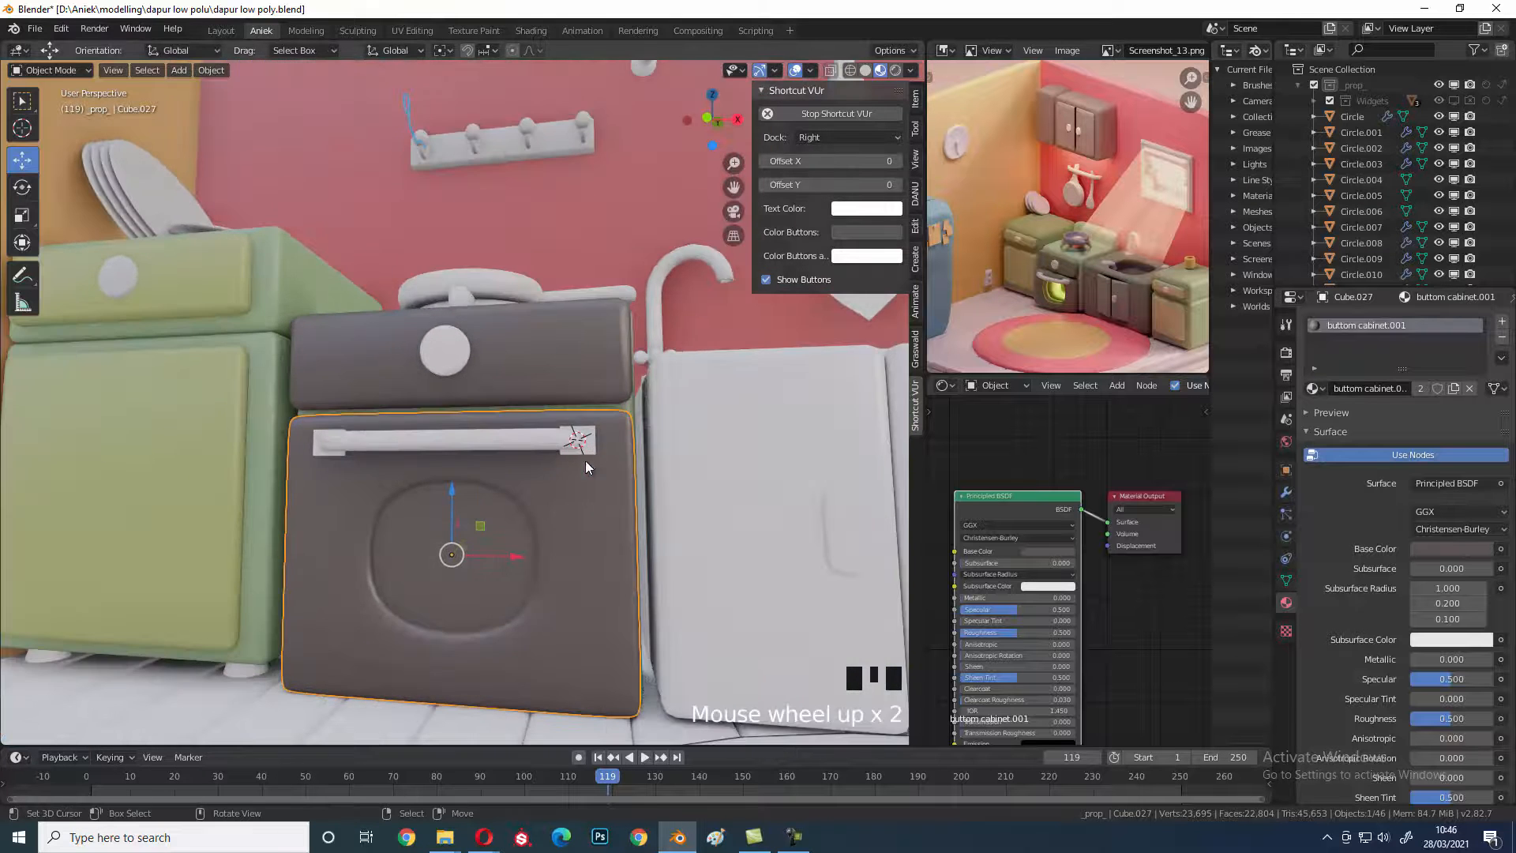
key("Tab")
middle_click_drag(685, 538, 675, 529, "shift")
key("ctrl+Tab")
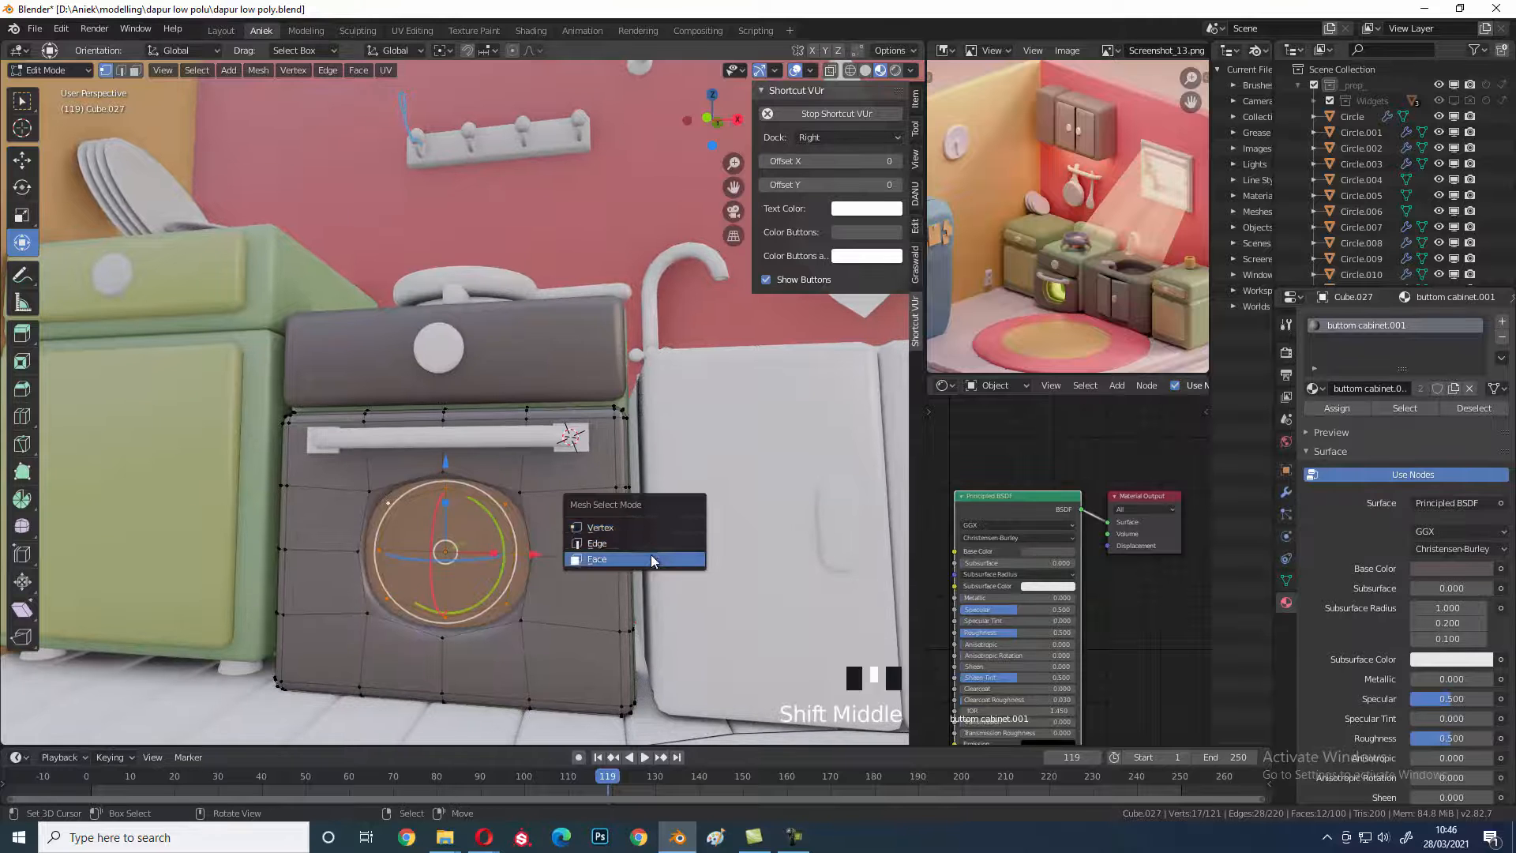
left_click(675, 557)
key("g")
right_click(661, 561)
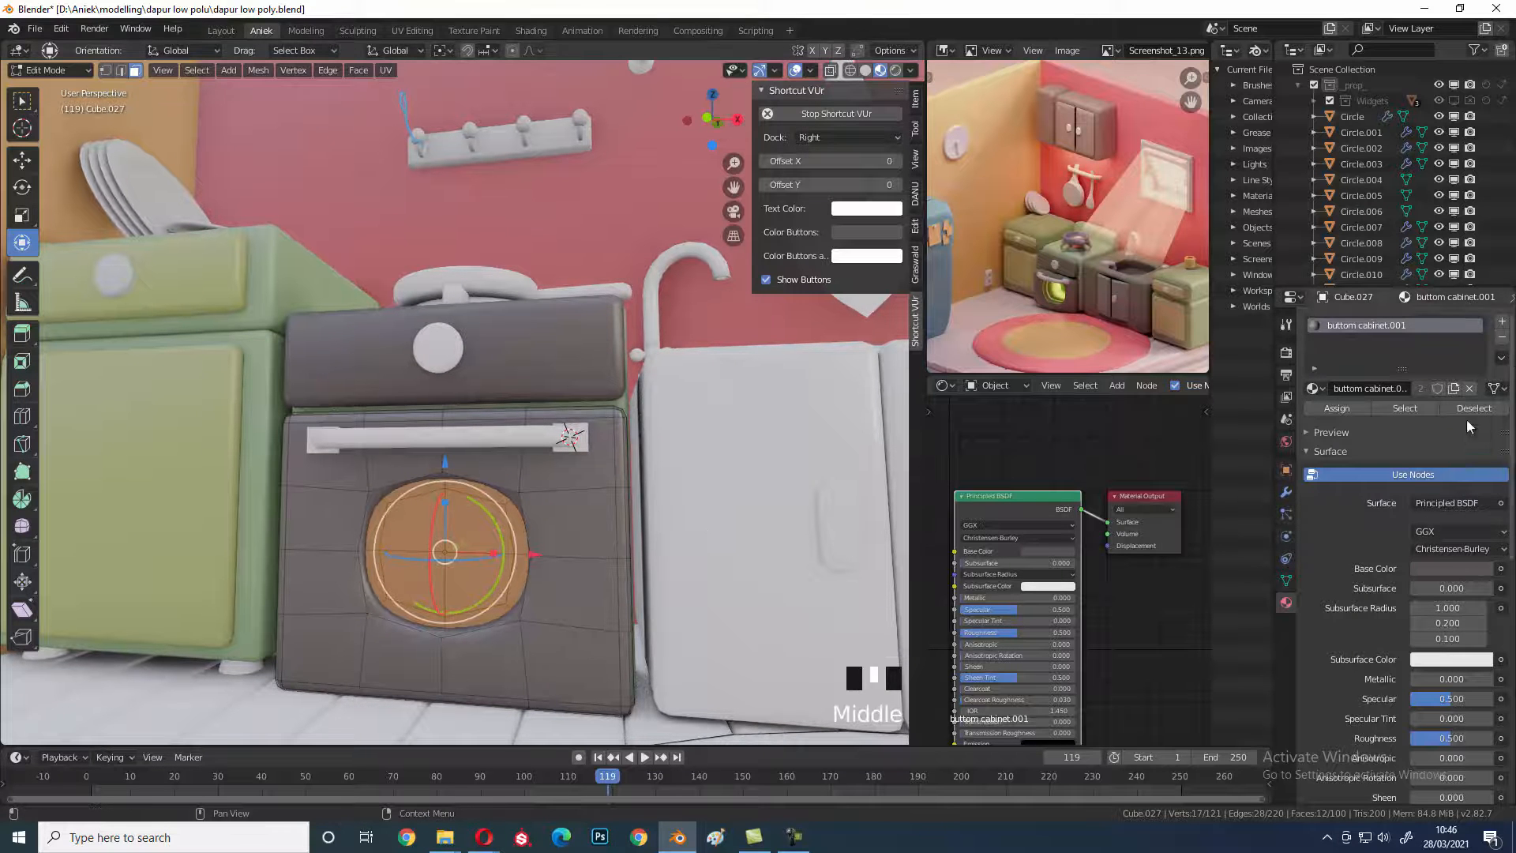
- Add a second material slot to the oven door with a new material named "miror"
left_click(1502, 322)
left_click(1350, 418)
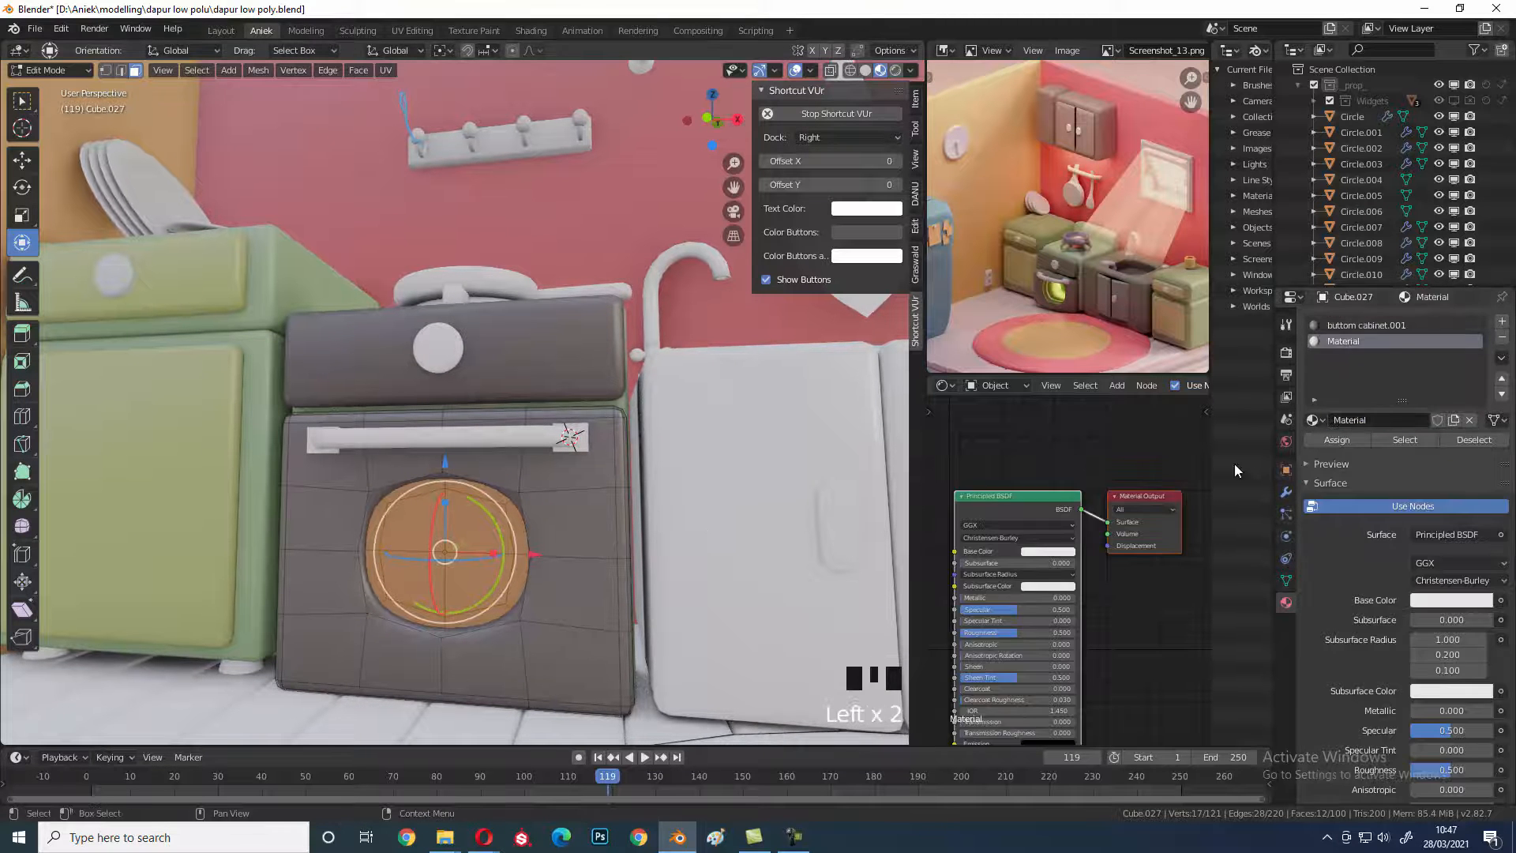
double_click(1351, 419)
type("miror")
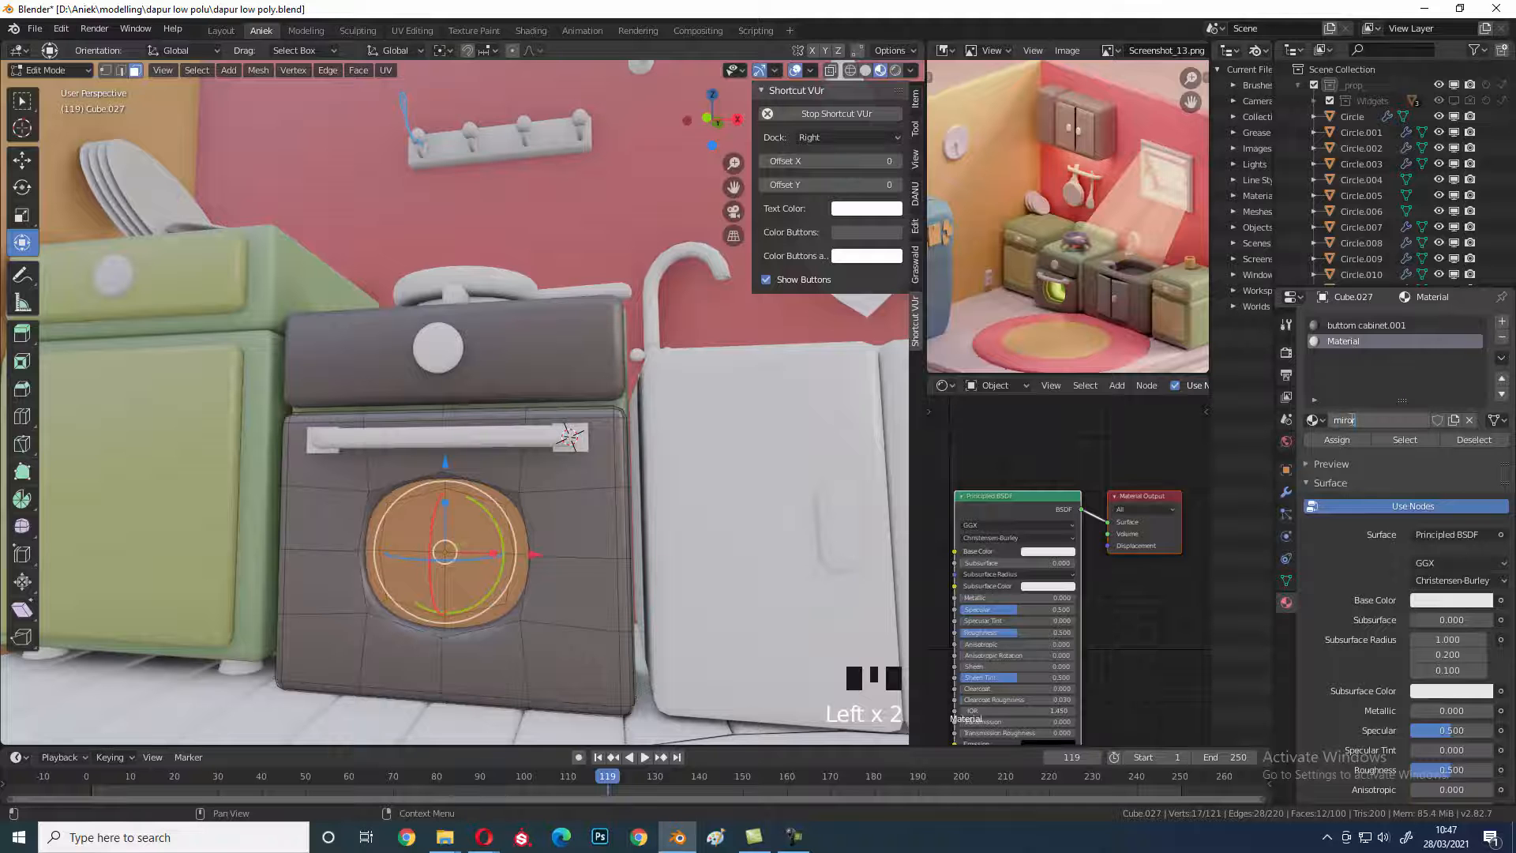
key("Return")
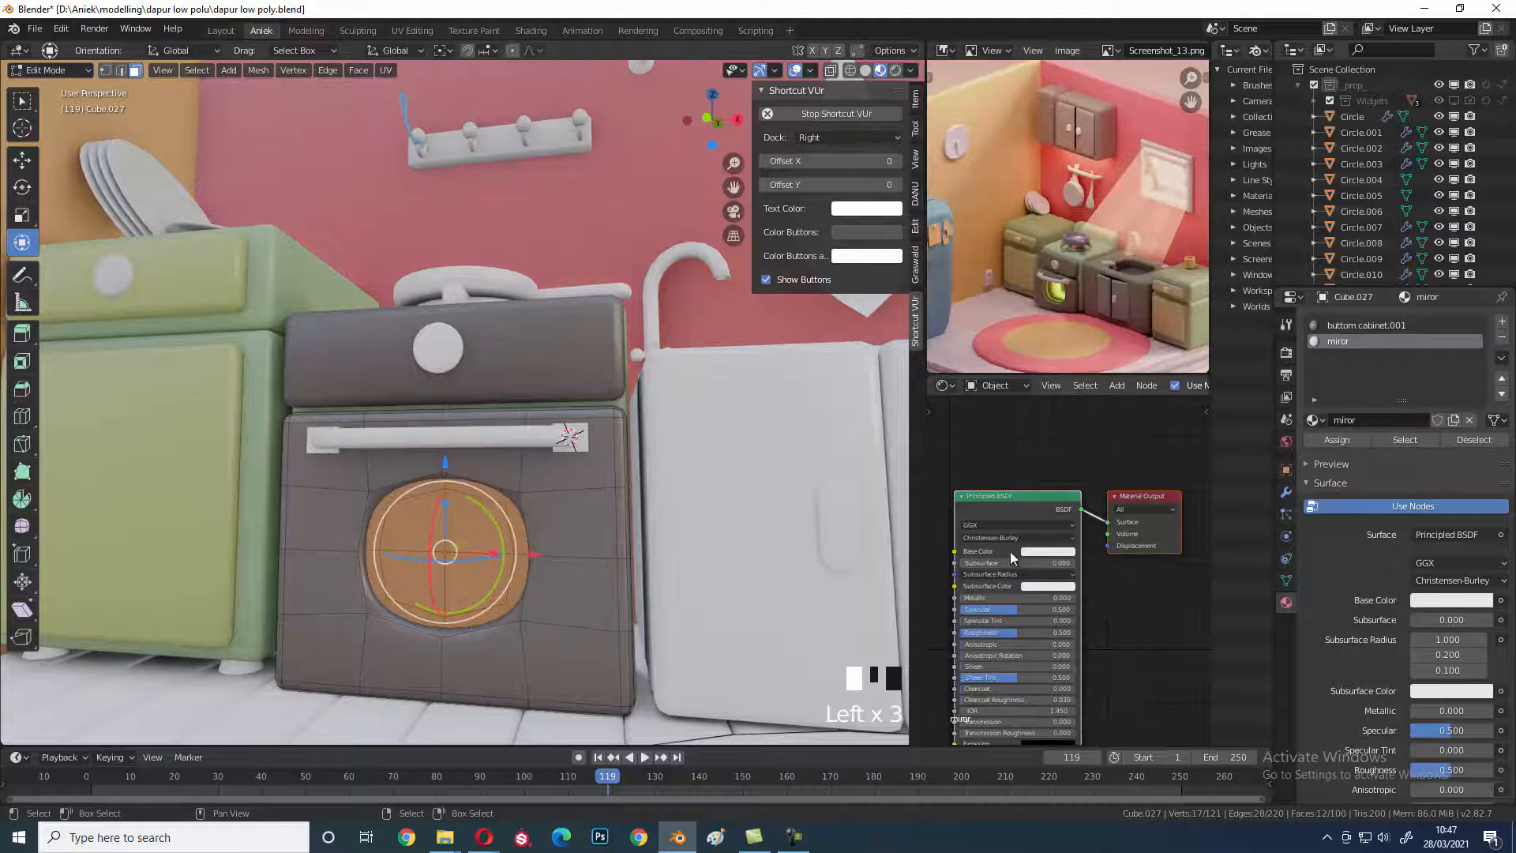
- Assign the "miror" material to the round window faces and lower its Alpha to 0.286
middle_click_drag(1075, 669, 1084, 566, "shift")
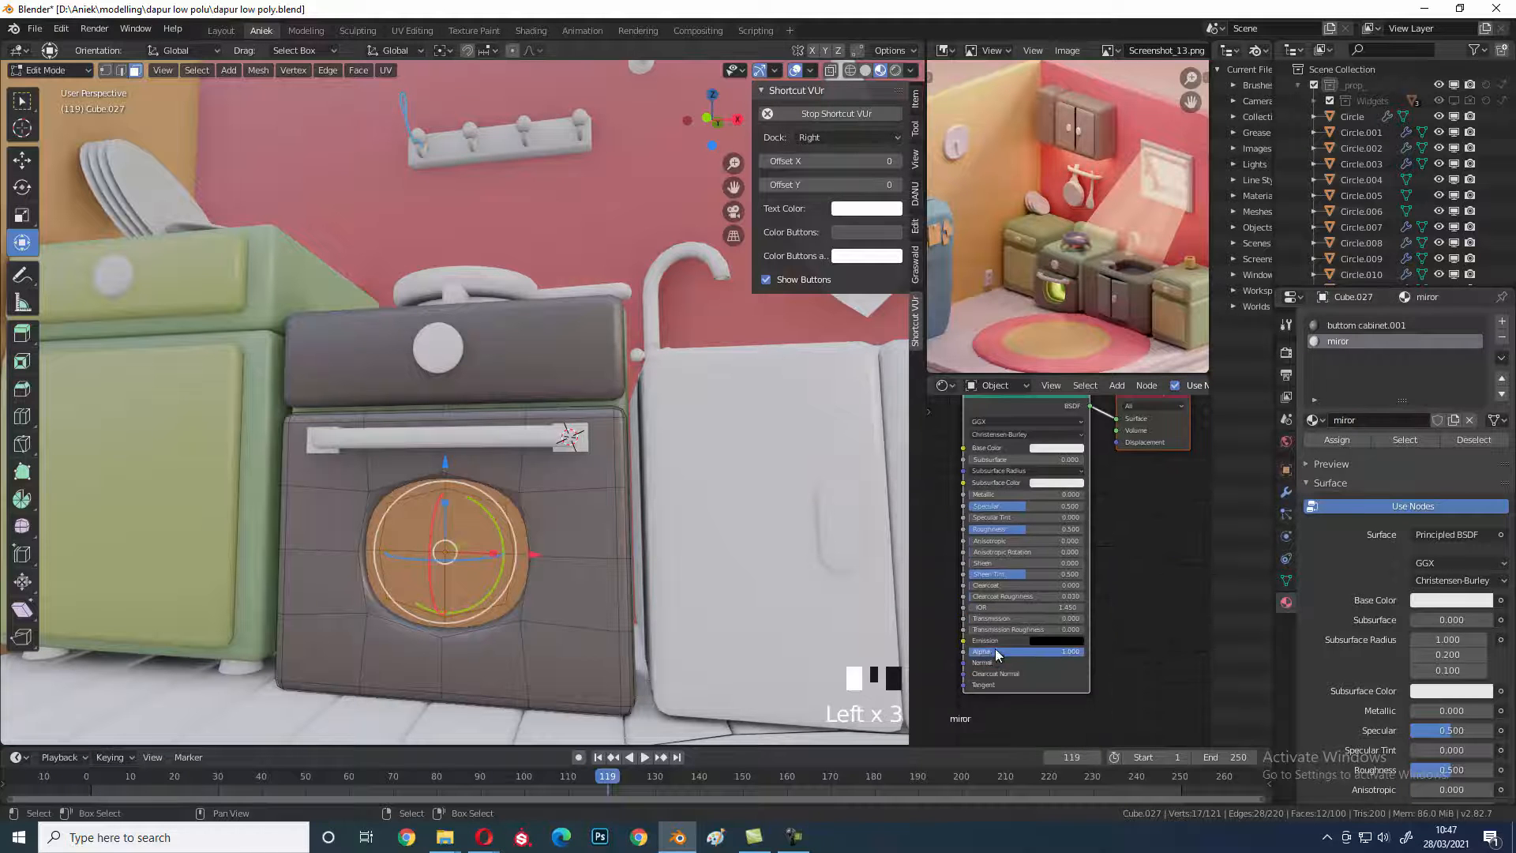
left_click(1314, 438)
middle_click_drag(570, 528, 570, 521)
middle_click_drag(570, 521, 572, 510)
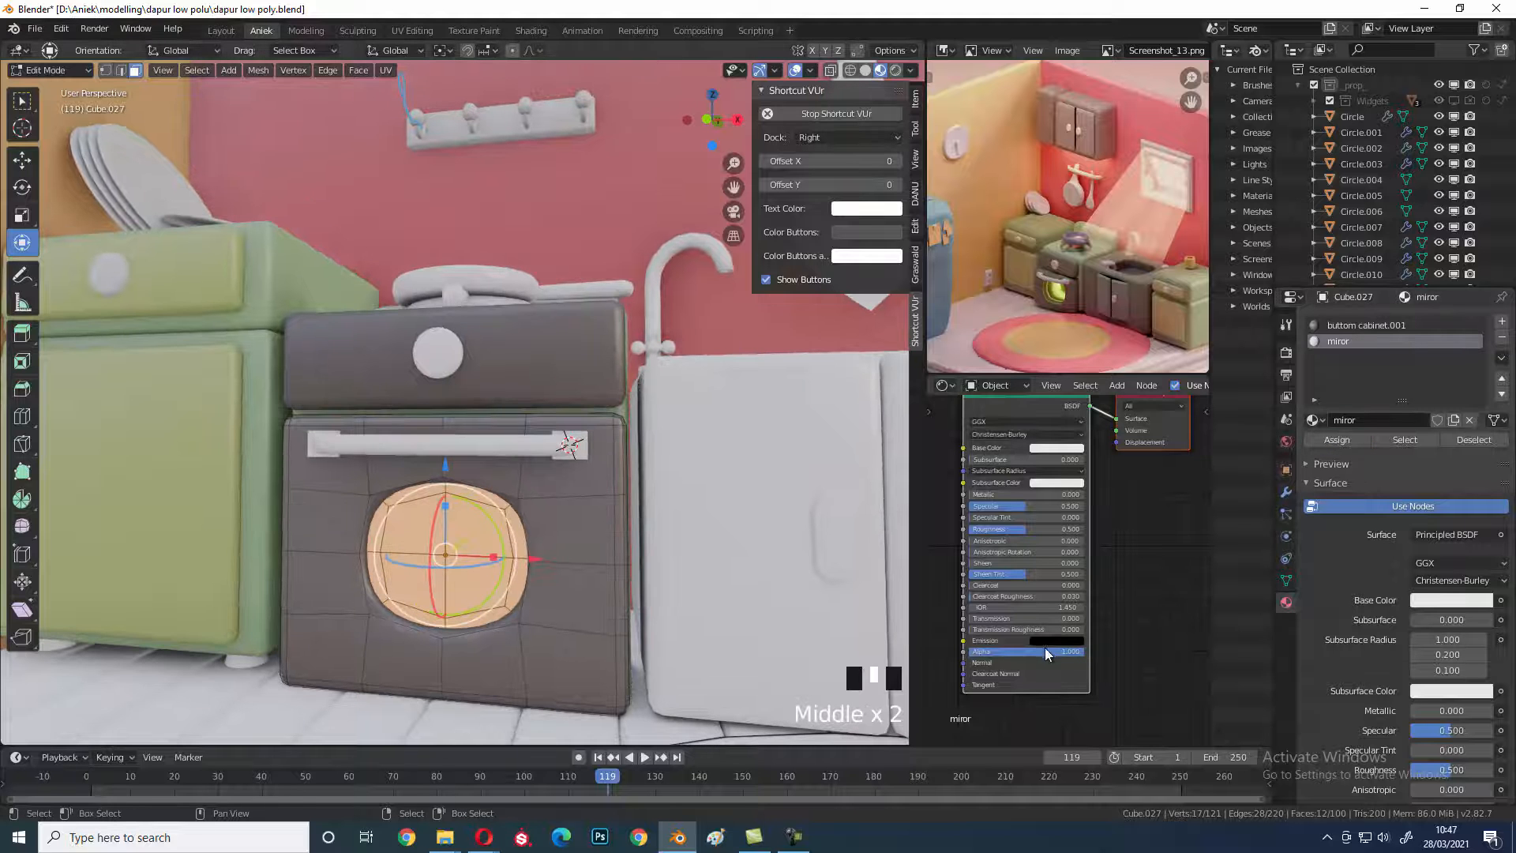
left_click_drag(1066, 654, 985, 652)
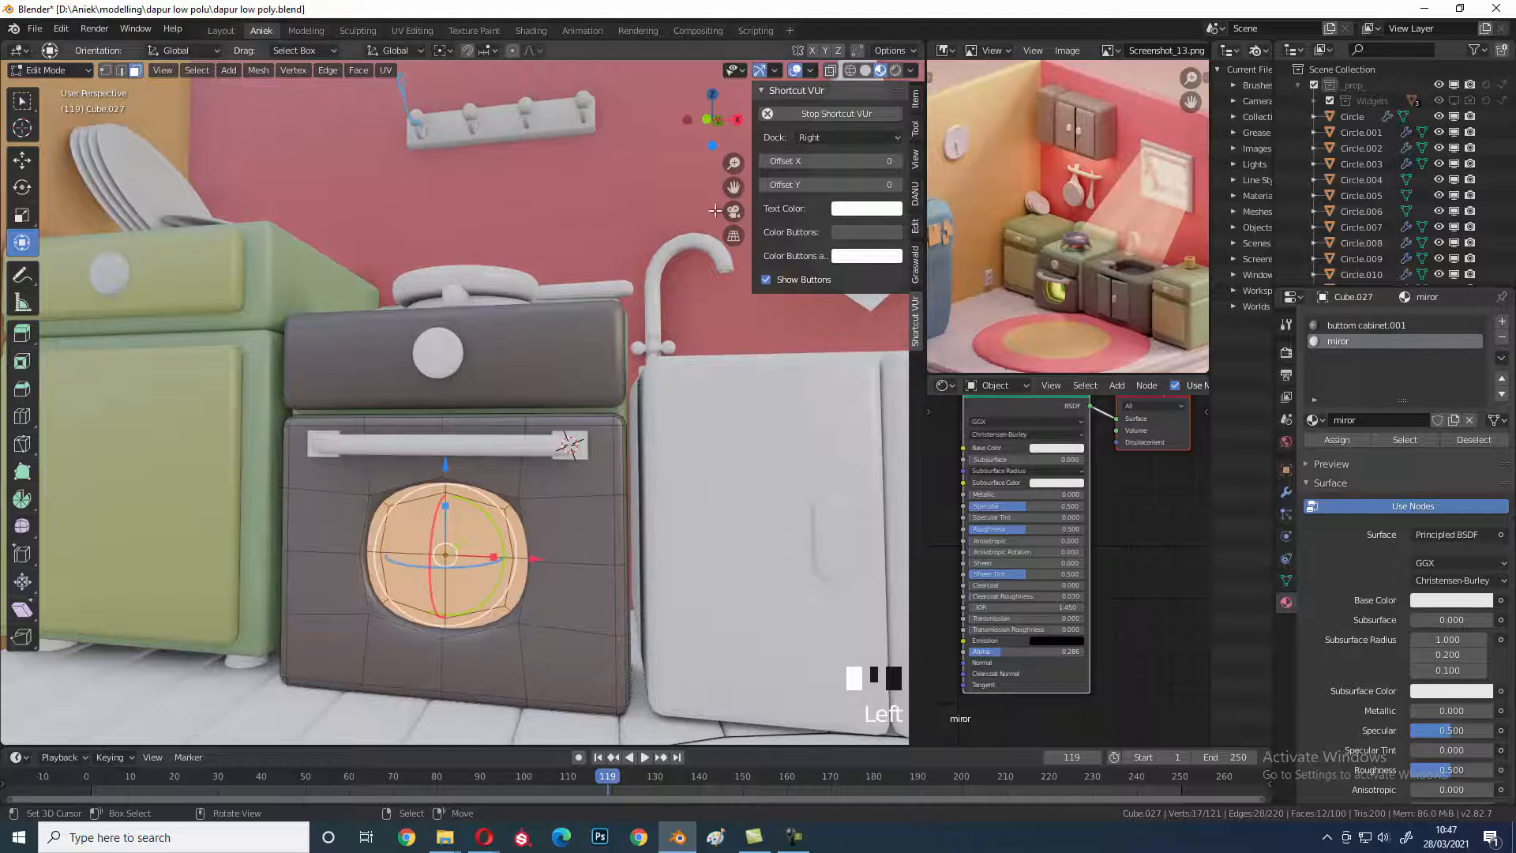
key("Tab")
middle_click_drag(646, 487, 640, 489, "shift")
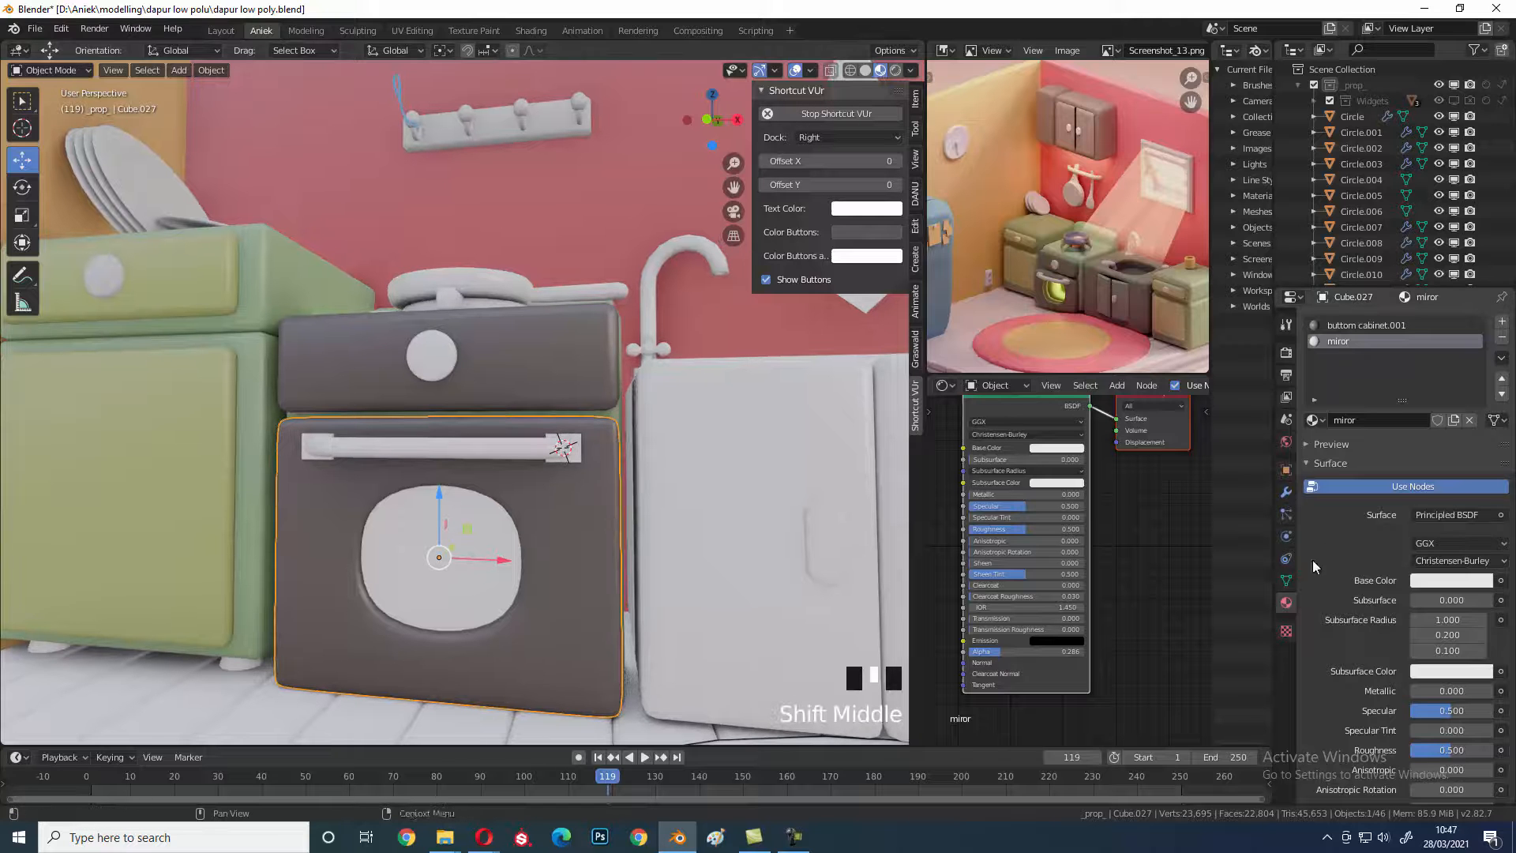
- Set both the Blend Mode and the Shadow Mode of the "miror" material to Alpha Hashed
scroll(1375, 628, "down", 12)
left_click(1459, 615)
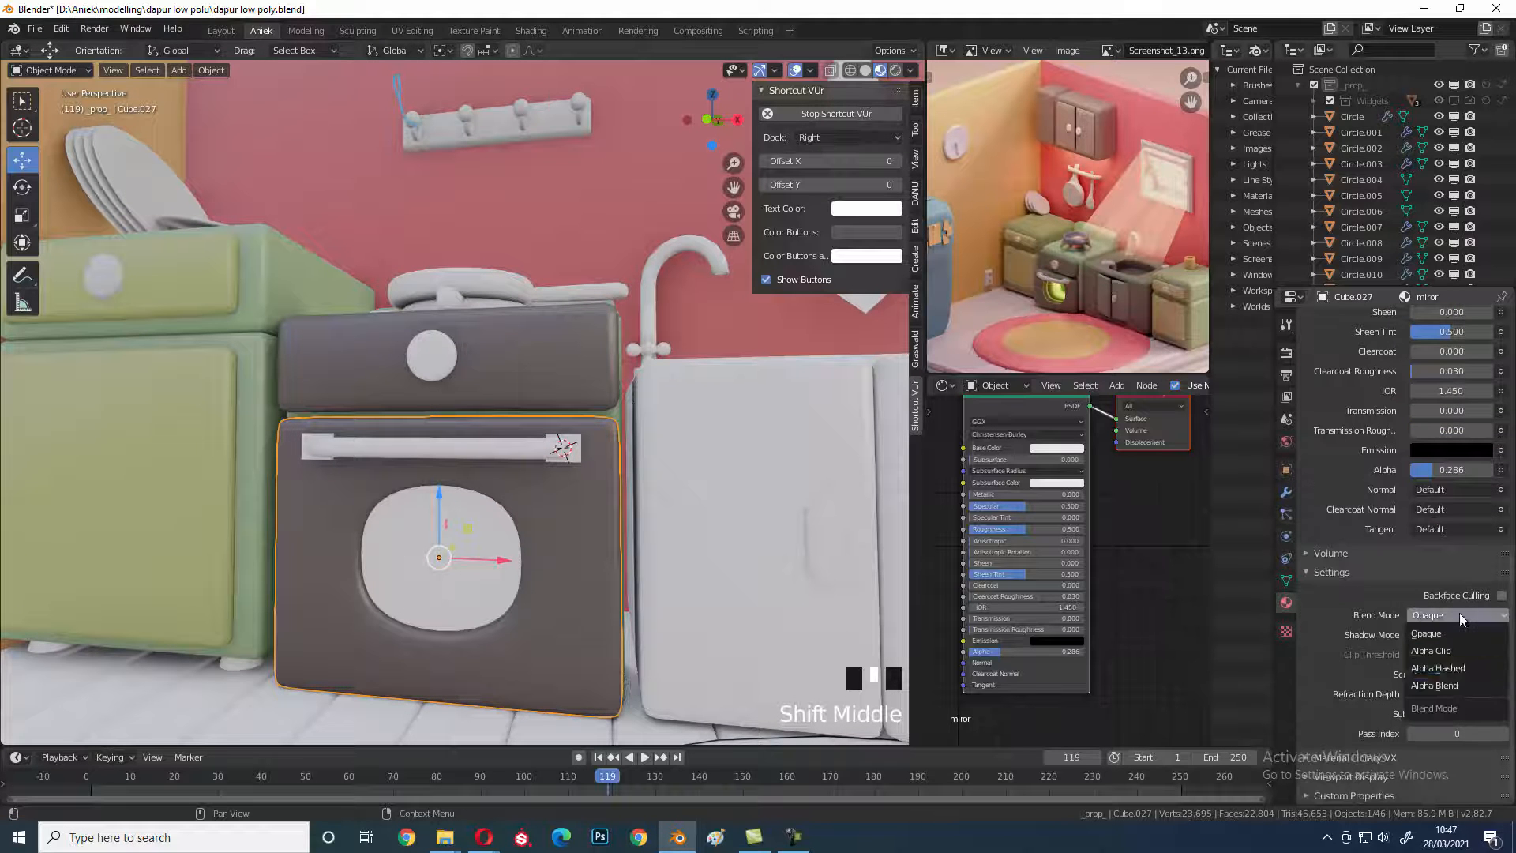
left_click(1462, 669)
middle_click_drag(509, 547, 618, 457)
mouse_move(481, 487)
middle_mouse_down()
mouse_move(436, 490)
mouse_move(454, 494)
middle_mouse_up()
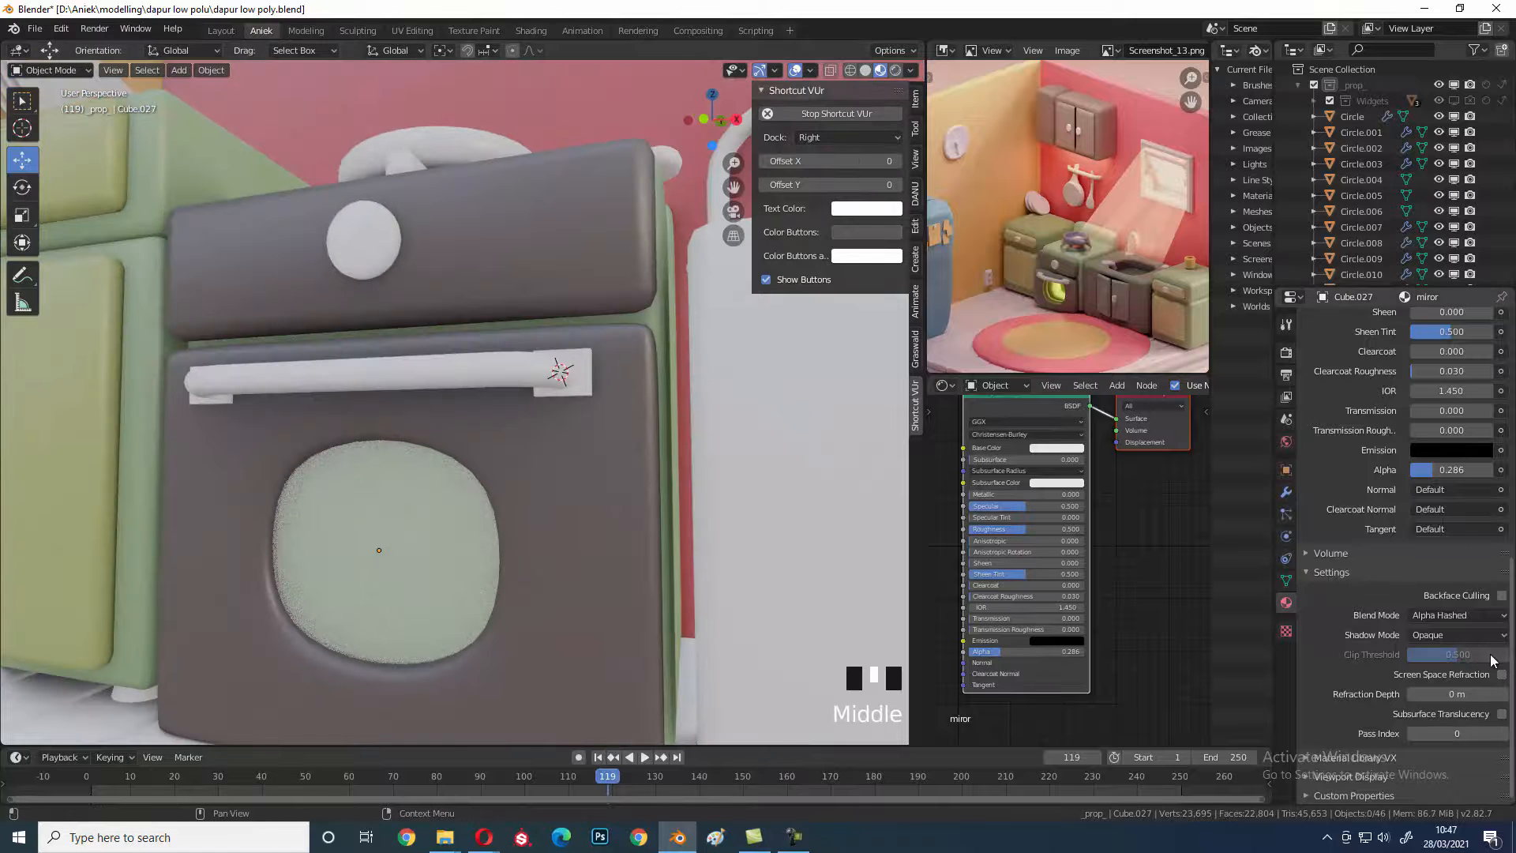
left_click(1466, 616)
left_click(1467, 616)
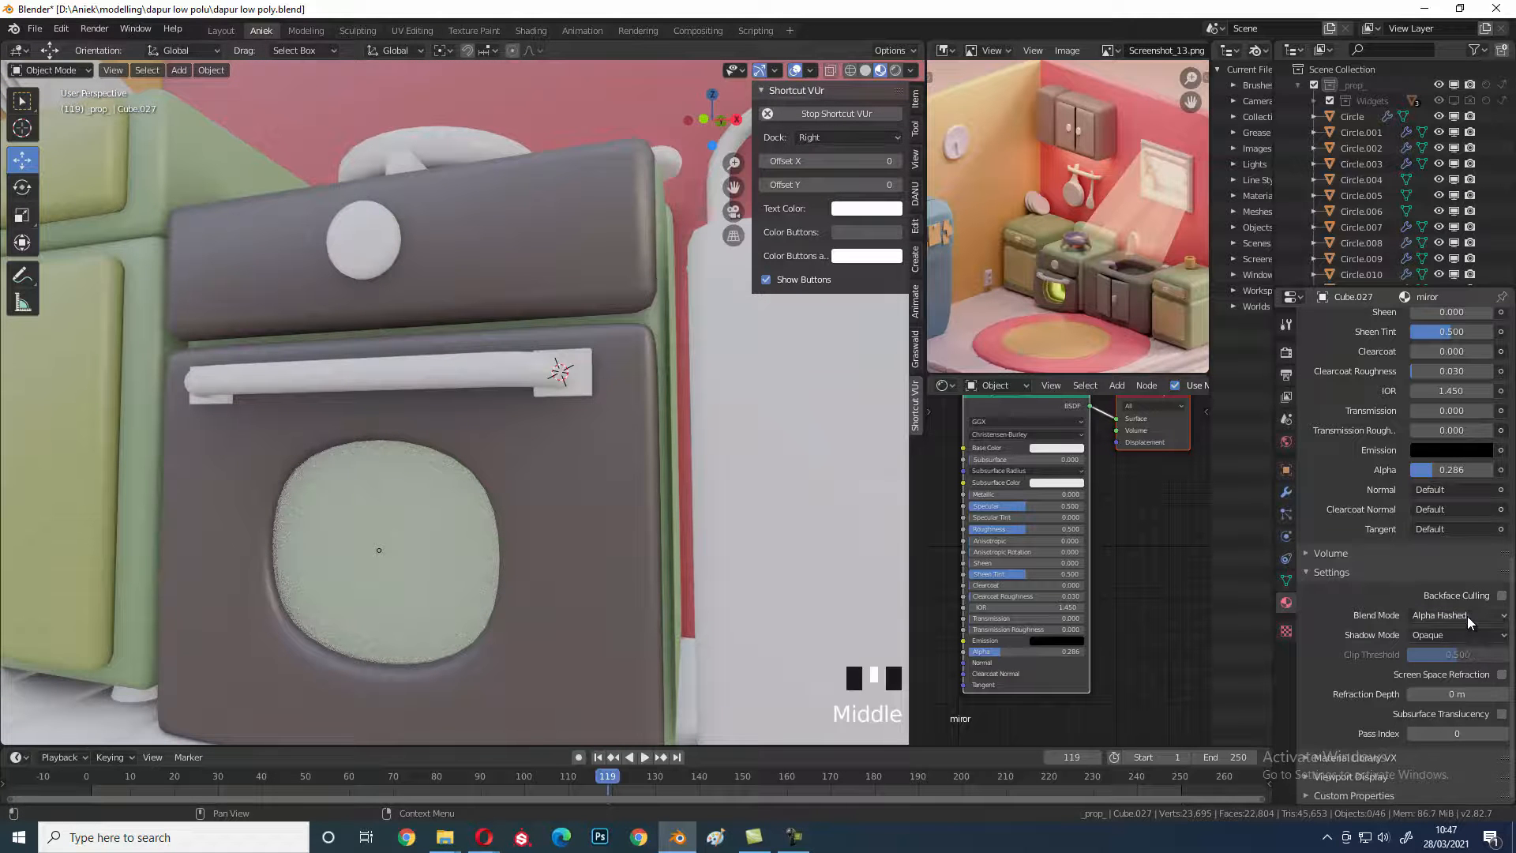
left_click(1470, 630)
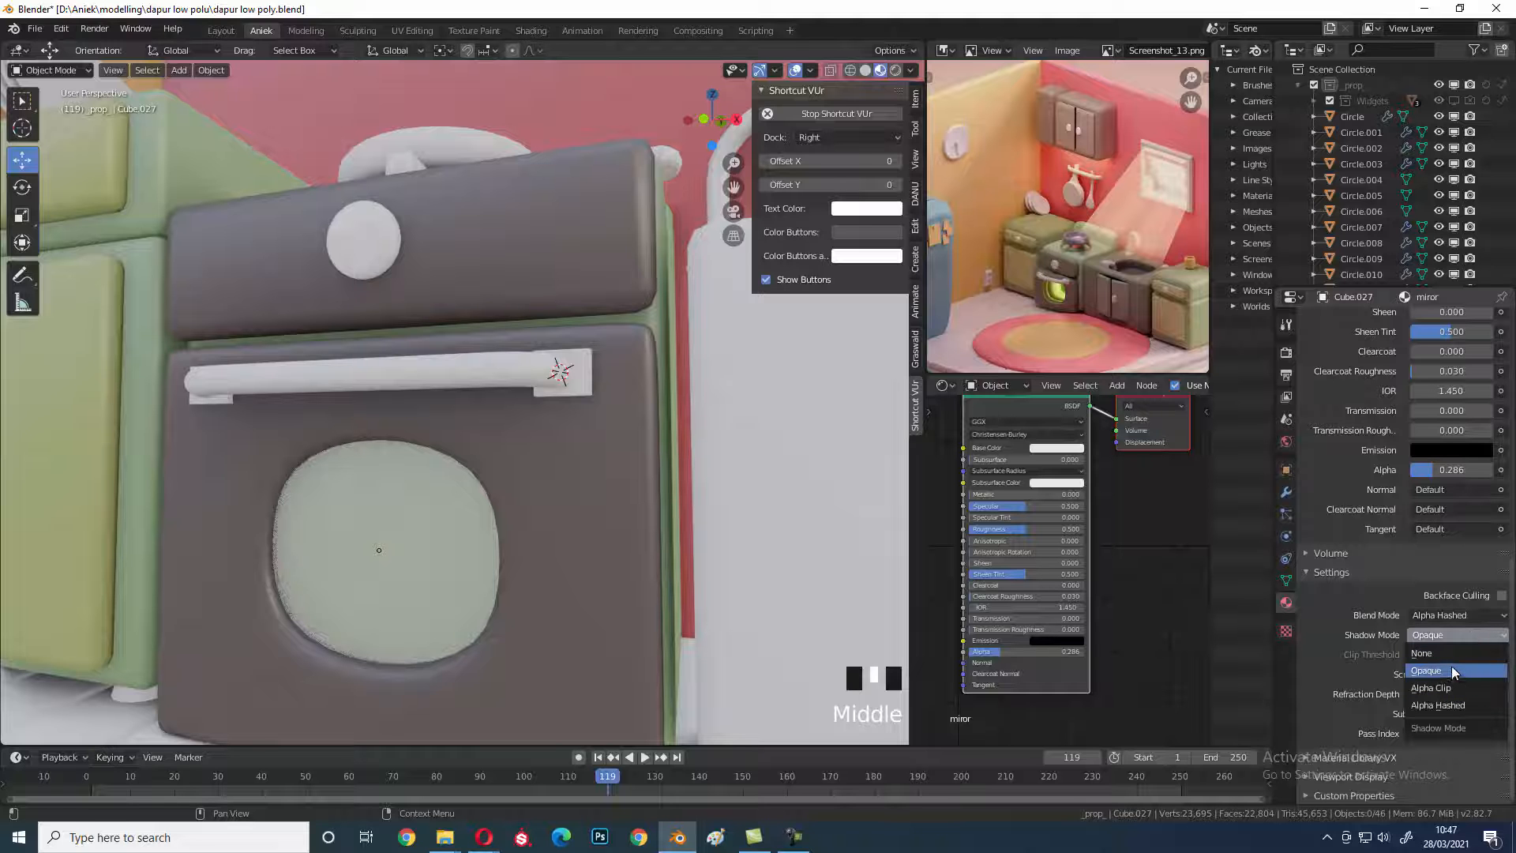
left_click(1457, 704)
mouse_move(456, 479)
middle_mouse_down()
mouse_move(461, 443)
mouse_move(467, 463)
middle_mouse_up()
mouse_move(585, 516)
middle_mouse_down()
mouse_move(504, 457)
mouse_move(578, 491)
mouse_move(466, 530)
mouse_move(558, 558)
mouse_move(543, 527)
mouse_move(520, 535)
mouse_move(579, 529)
middle_mouse_up()
- Isolate the stove body and oven door together in local view and enter Edit Mode on both
right_click(480, 479)
key("Tab")
key("Tab")
scroll(551, 434, "down", 3)
middle_click_drag(552, 435, 566, 329)
right_click(587, 340)
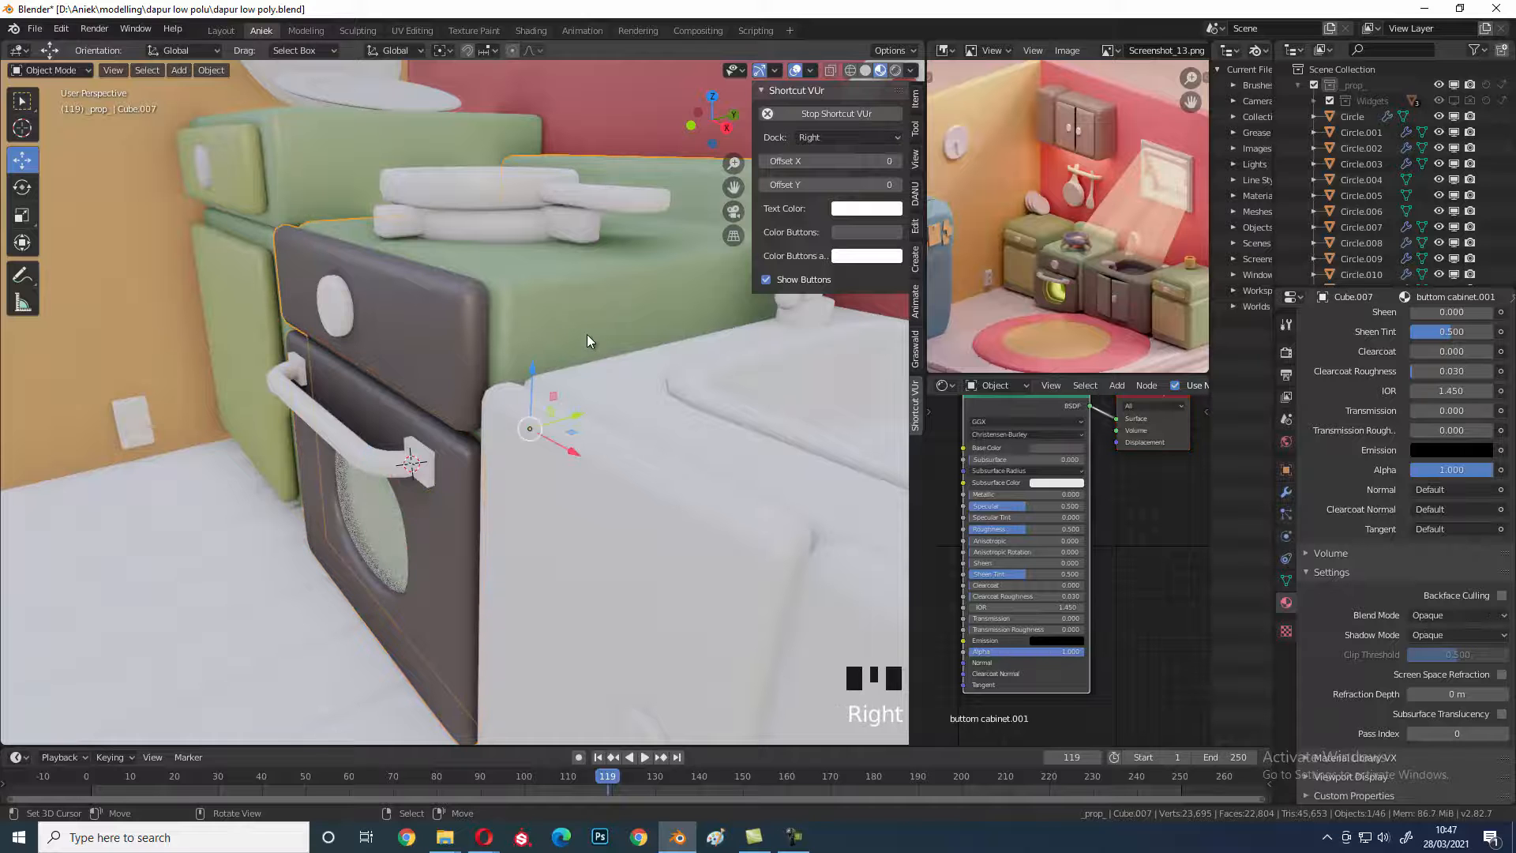
right_click(431, 556, "shift")
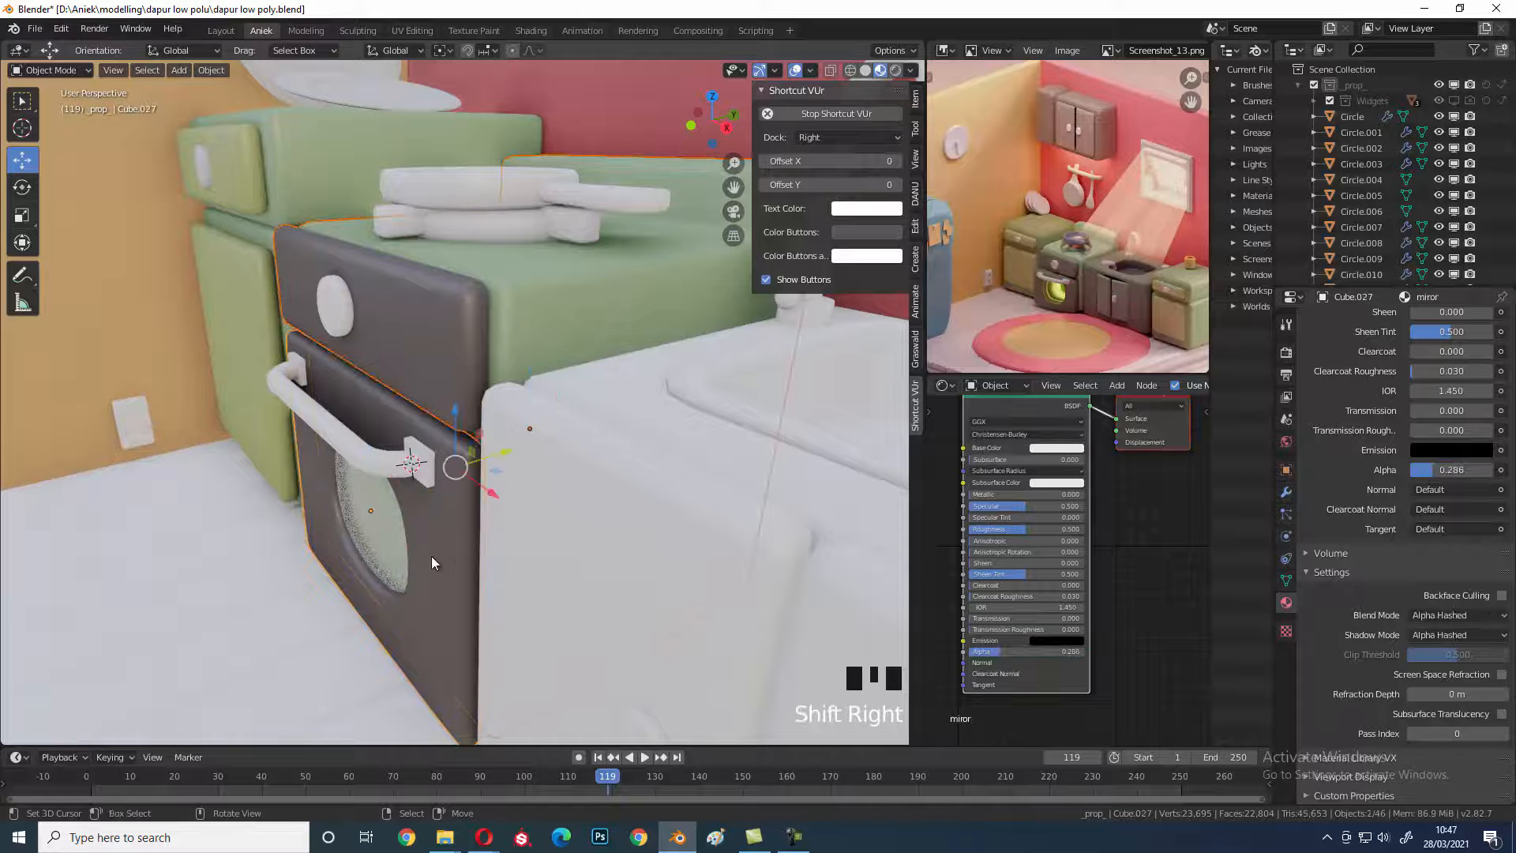
key("KP_Divide")
key("Tab")
scroll(675, 482, "down", 2)
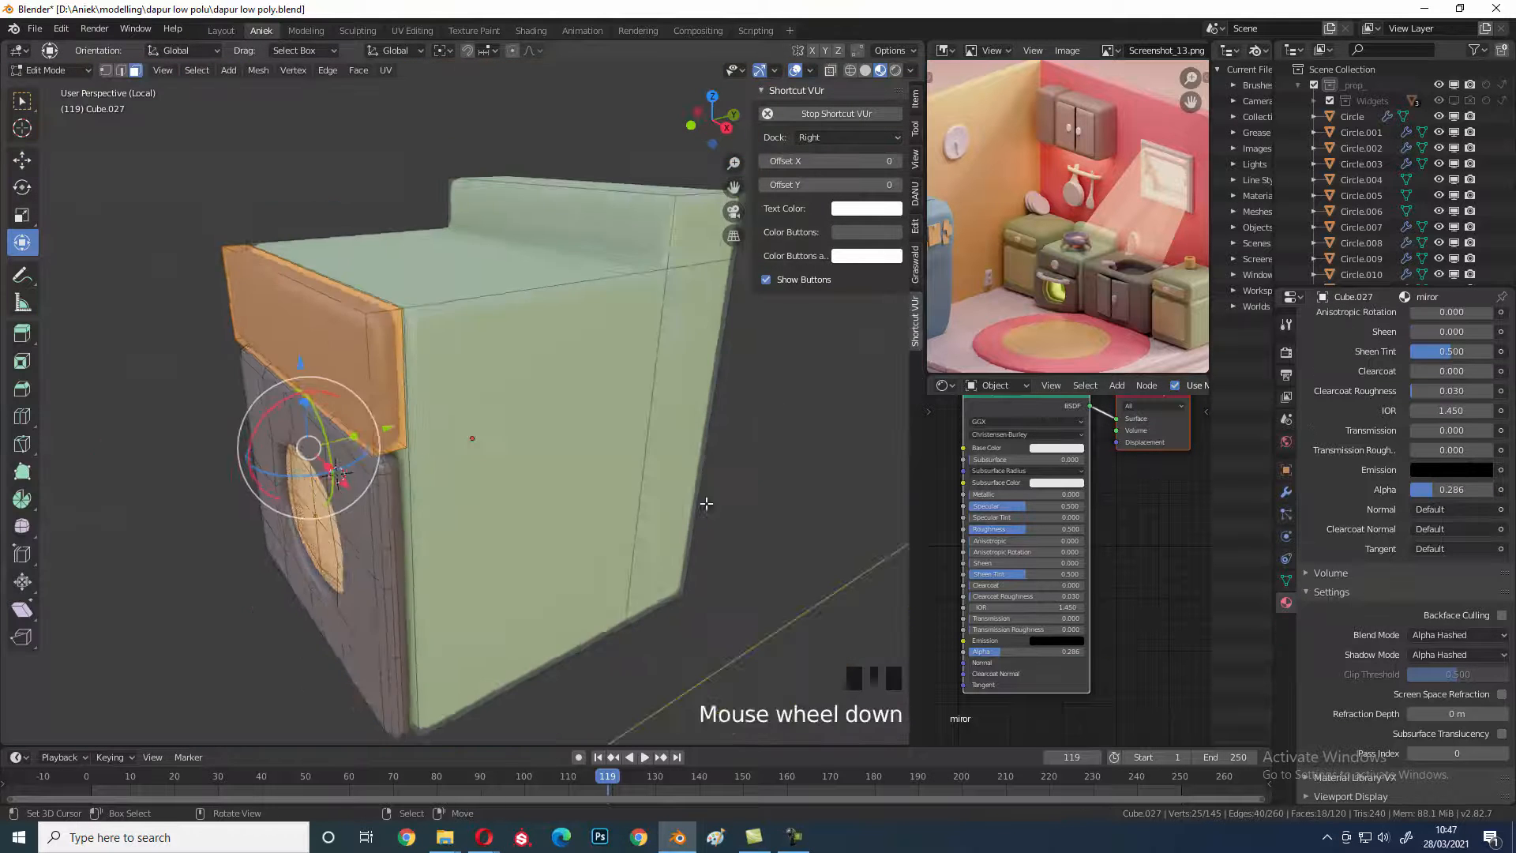
- Edit only the stove body in wireframe from the right and add a horizontal loop cut just below the upper front panel
middle_click_drag(647, 473, 676, 480)
key("KP_3")
key("z")
key("z")
key("z")
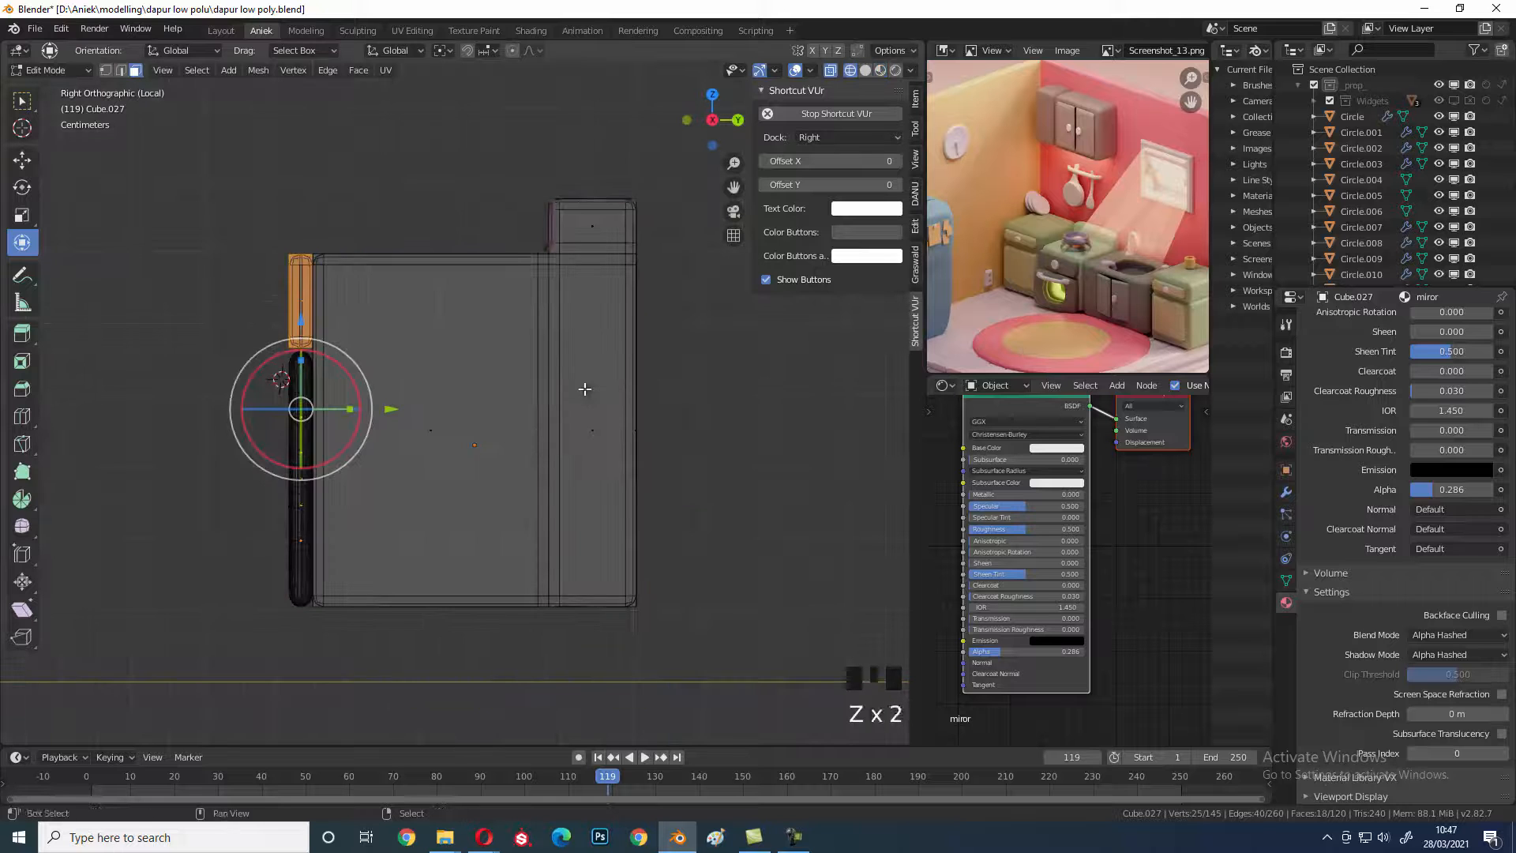
scroll(813, 424, "up", 2)
middle_click_drag(813, 424, 592, 466, "shift")
key("Tab")
right_click(687, 487)
key("Tab")
middle_click(748, 467, "shift")
key("ctrl+r")
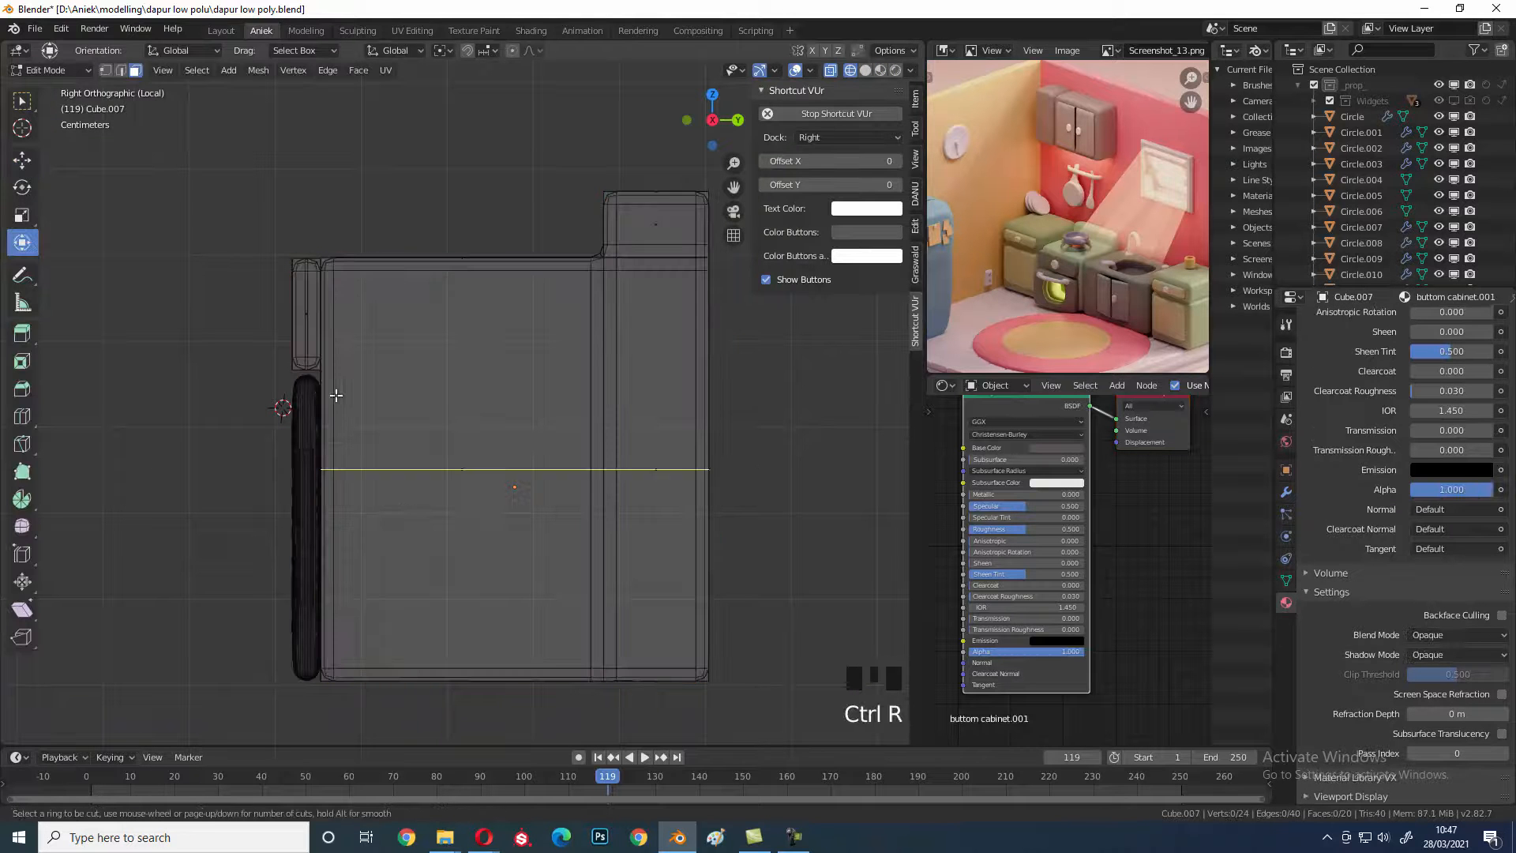
left_click(338, 379)
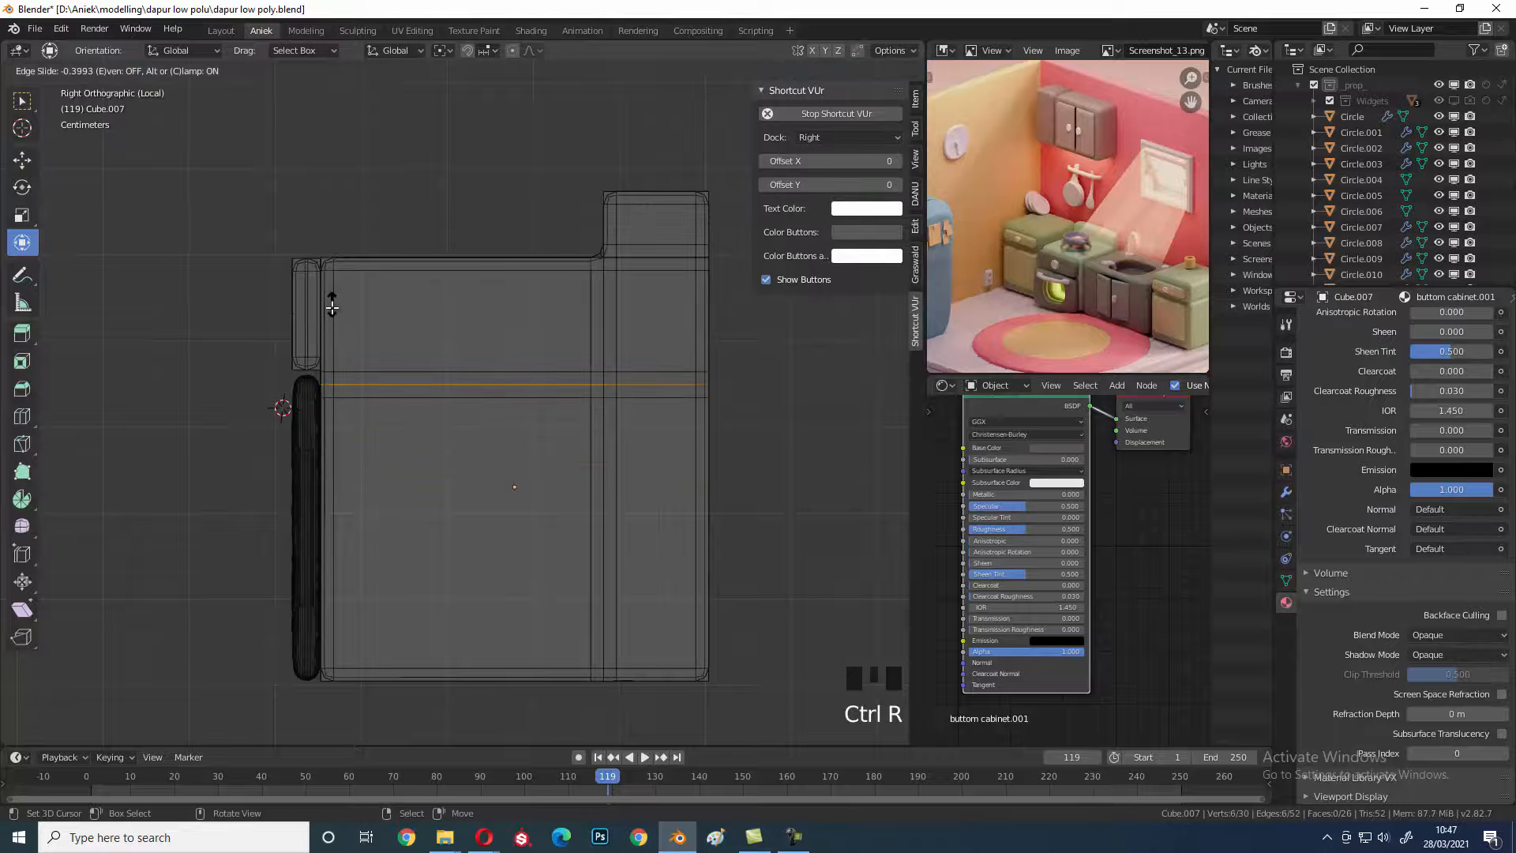
left_click(331, 308)
- Add a second horizontal loop cut to the stove body and slide it close to the base, at factor 0.624
middle_click_drag(305, 433, 531, 619)
key("ctrl+r")
left_click(527, 600)
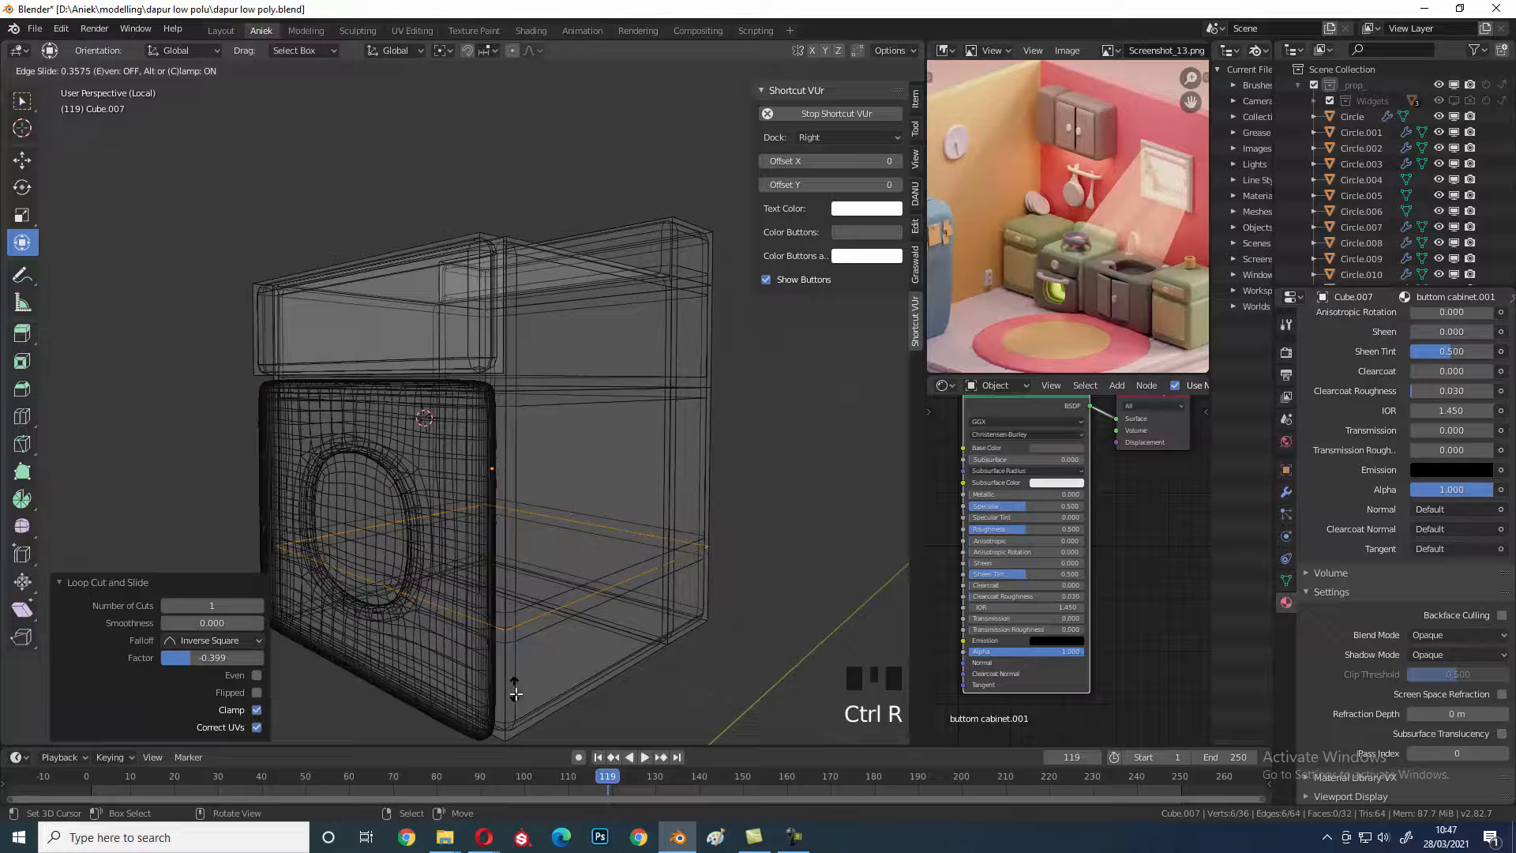
right_click(530, 733)
middle_click_drag(561, 712, 495, 563)
key("g")
key("g")
left_click(517, 616)
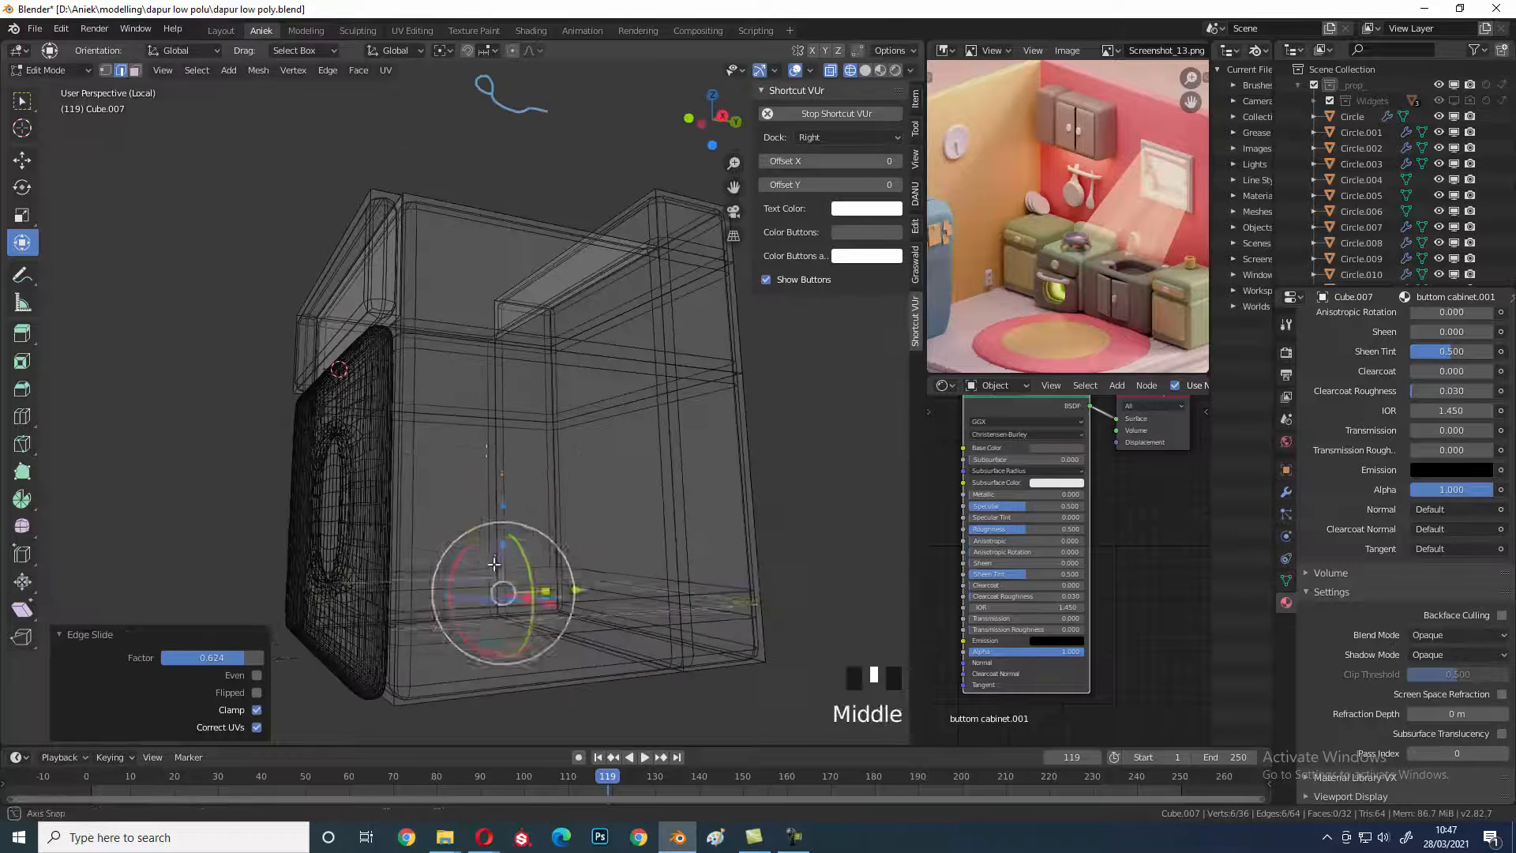
- Add two vertical loop cuts running front to back through the stove body, one near each side
key("alt+a")
key("alt+z")
mouse_move(474, 459)
middle_mouse_down()
mouse_move(636, 569)
mouse_move(521, 442)
middle_mouse_up()
key("ctrl+r")
middle_click_drag(638, 407, 505, 458)
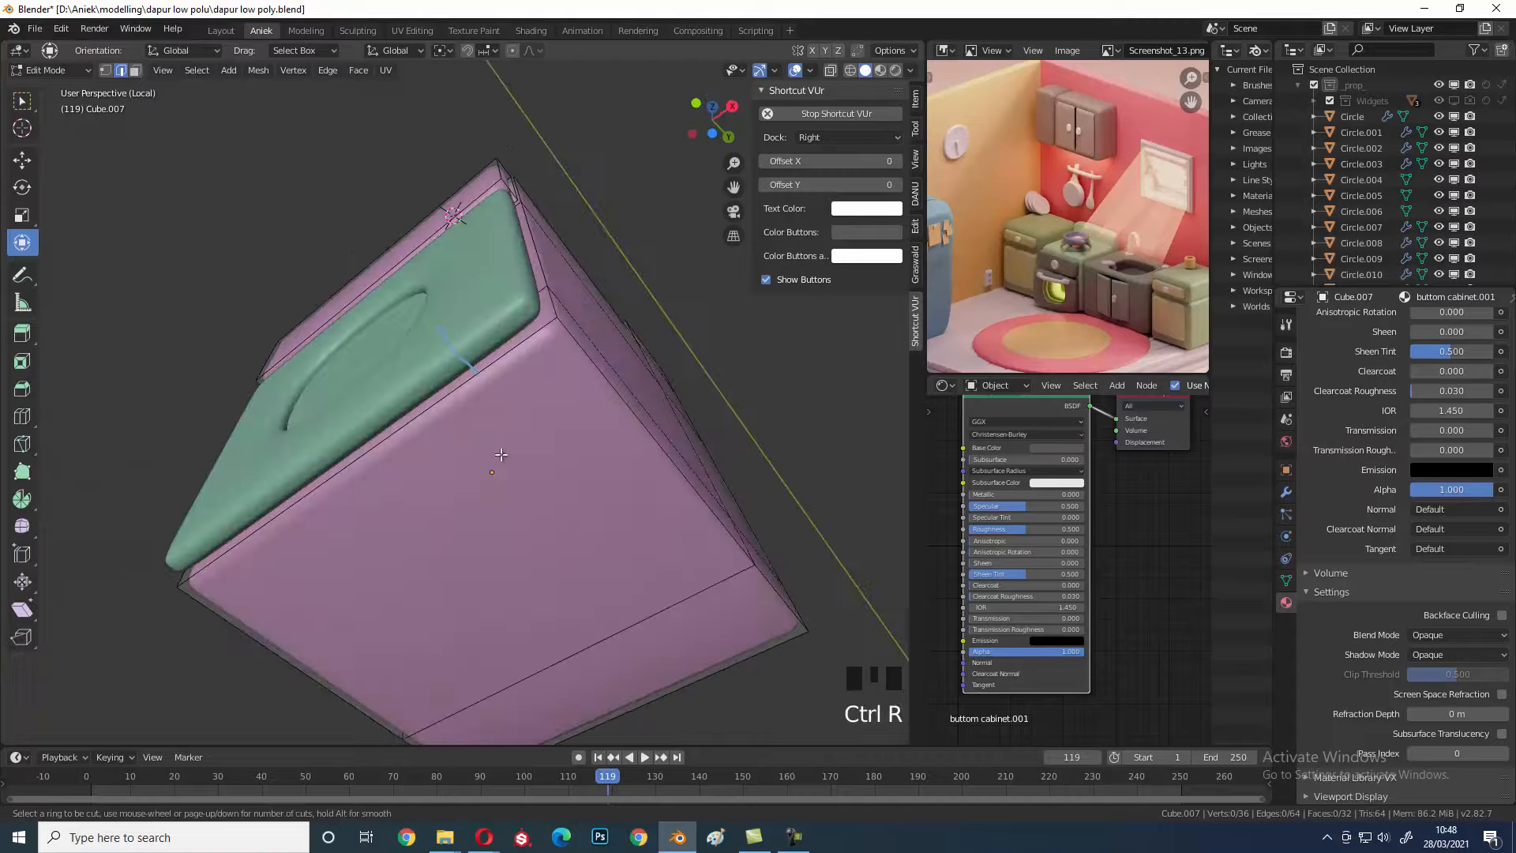
scroll(459, 409, "up", 2)
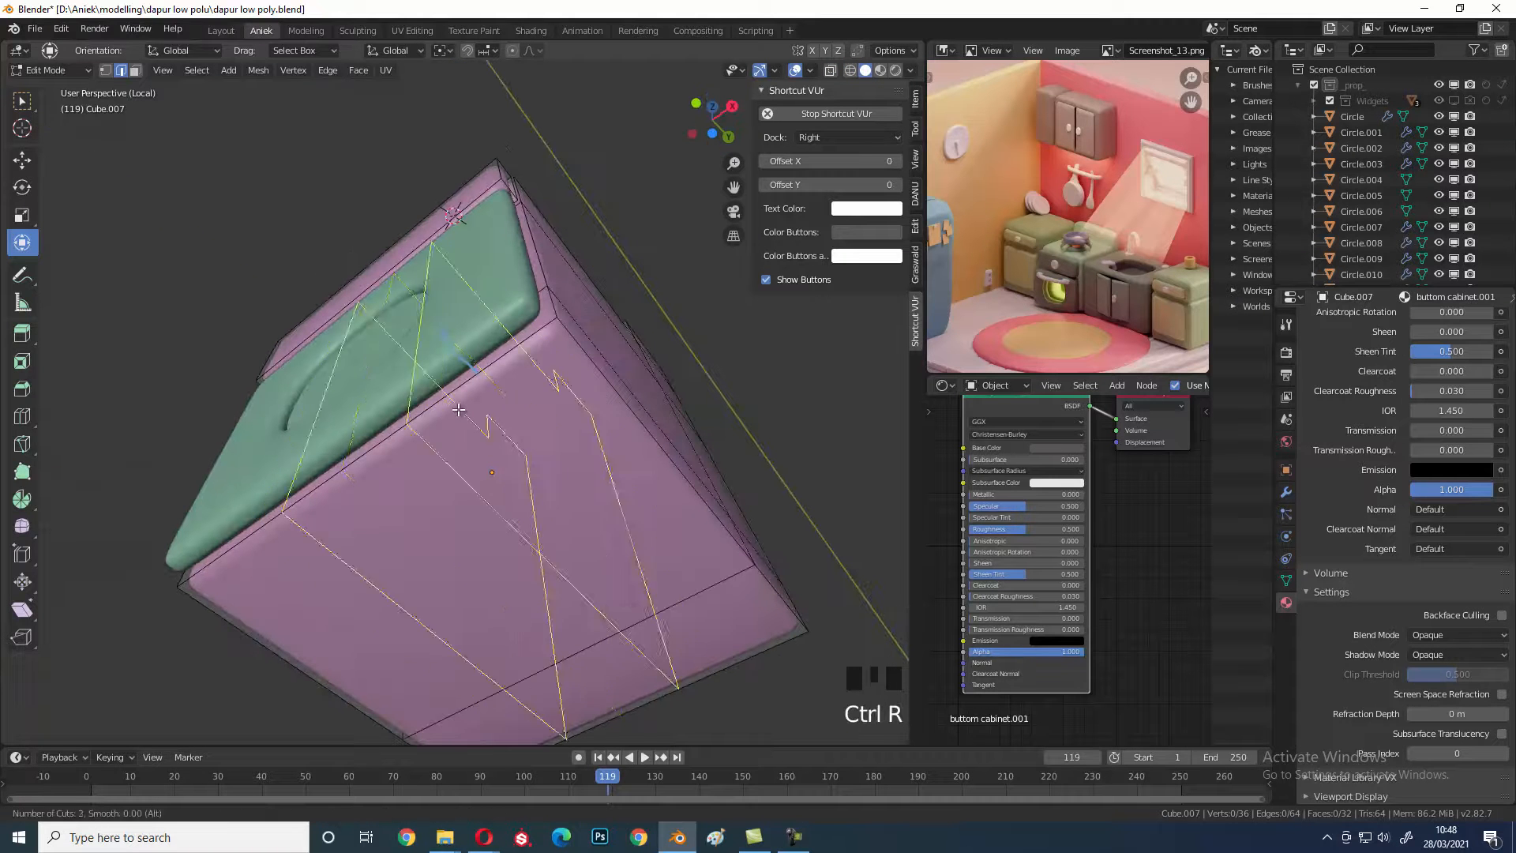
left_click_drag(459, 407, 463, 404)
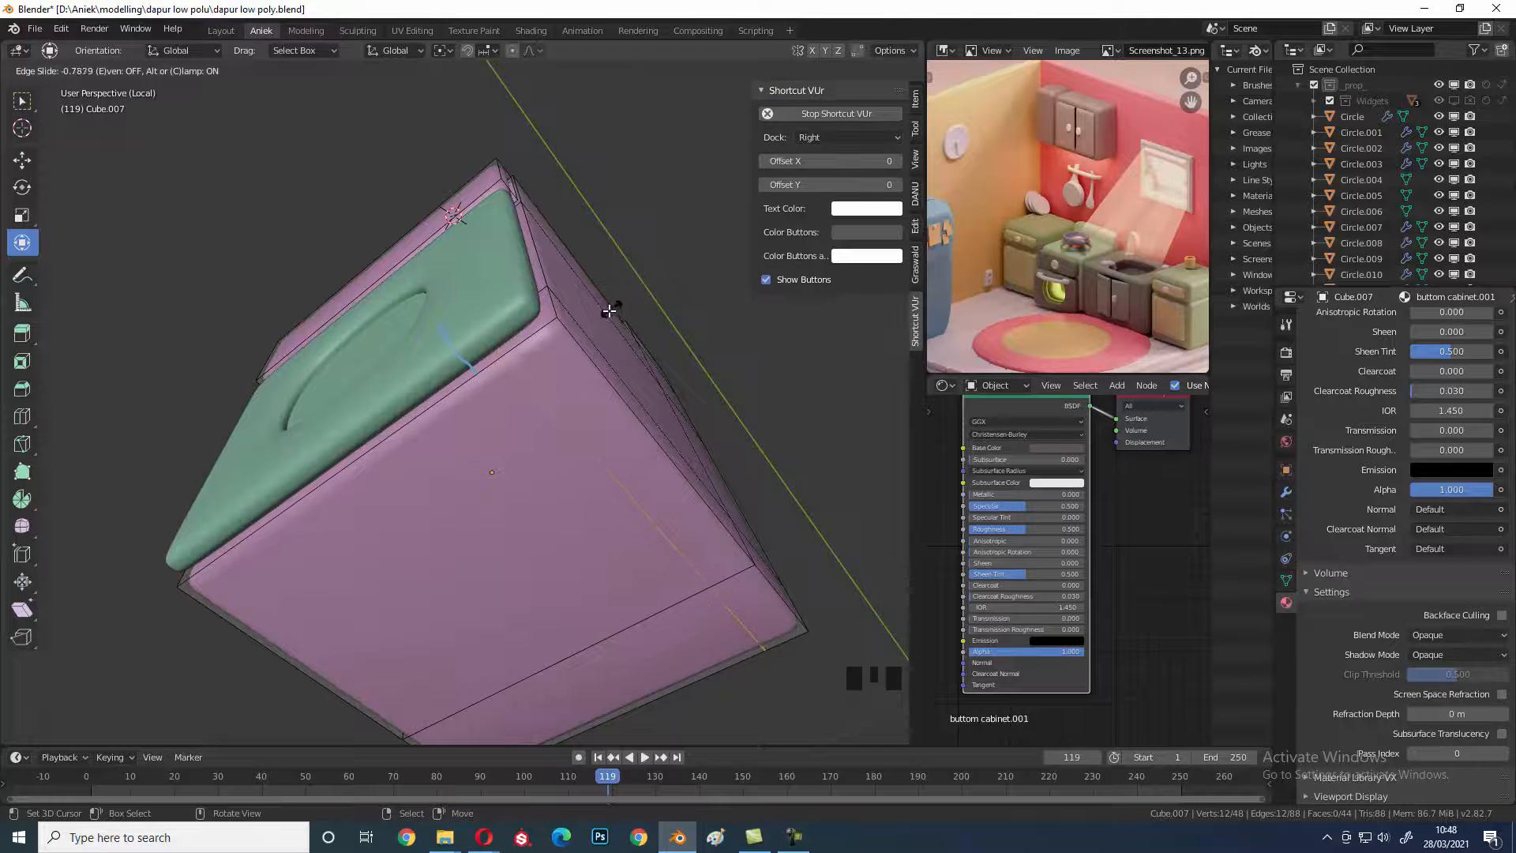
left_click(608, 312)
left_click(437, 410)
left_click(352, 476)
- Leave the shared local view of stove and oven door and isolate only the stove body
mouse_move(352, 476)
middle_mouse_down()
mouse_move(545, 571)
mouse_move(575, 528)
mouse_move(558, 548)
middle_mouse_up()
scroll(546, 572, "down", 2)
key("z")
scroll(545, 572, "up", 2)
key("Tab")
key("z")
key("KP_Divide")
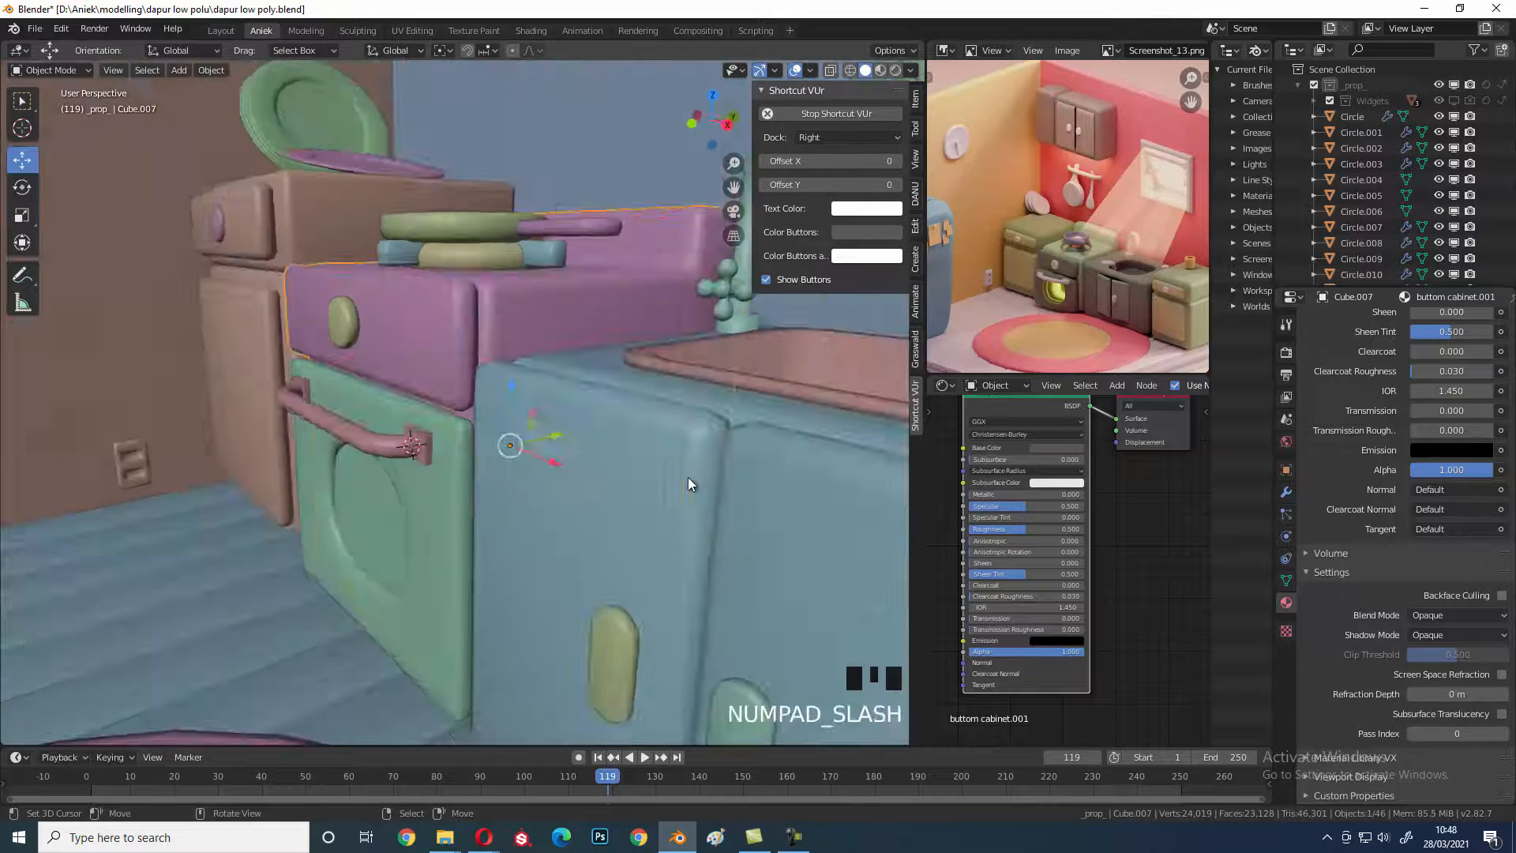
key("Tab")
key("KP_Divide")
key("Tab")
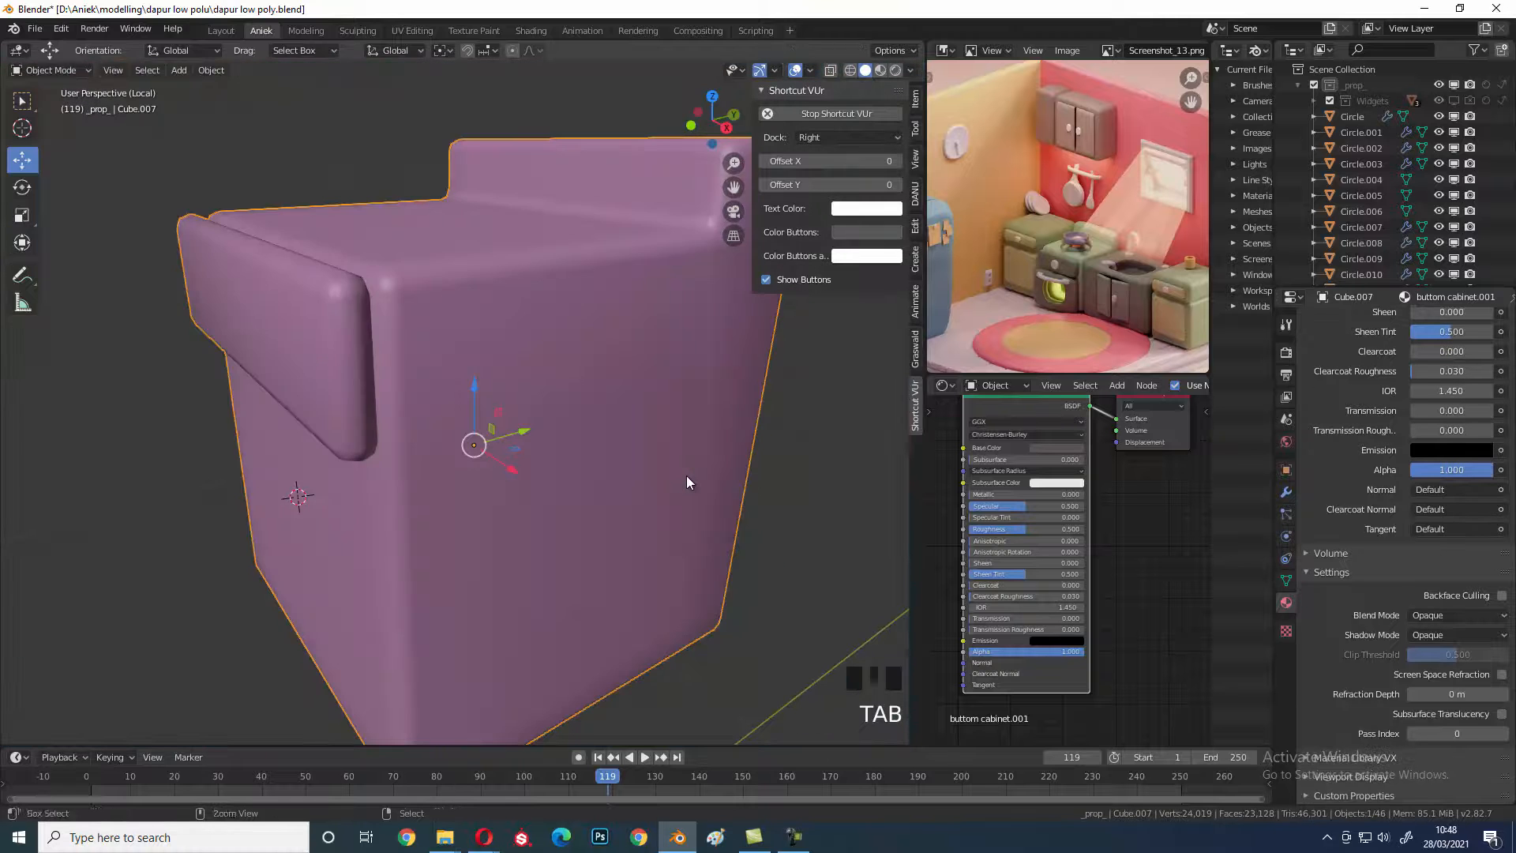
- Delete the large central front face of the stove body that sits behind the oven door
key("Tab")
key("ctrl+Tab")
left_click(685, 475)
middle_click_drag(331, 485, 450, 415)
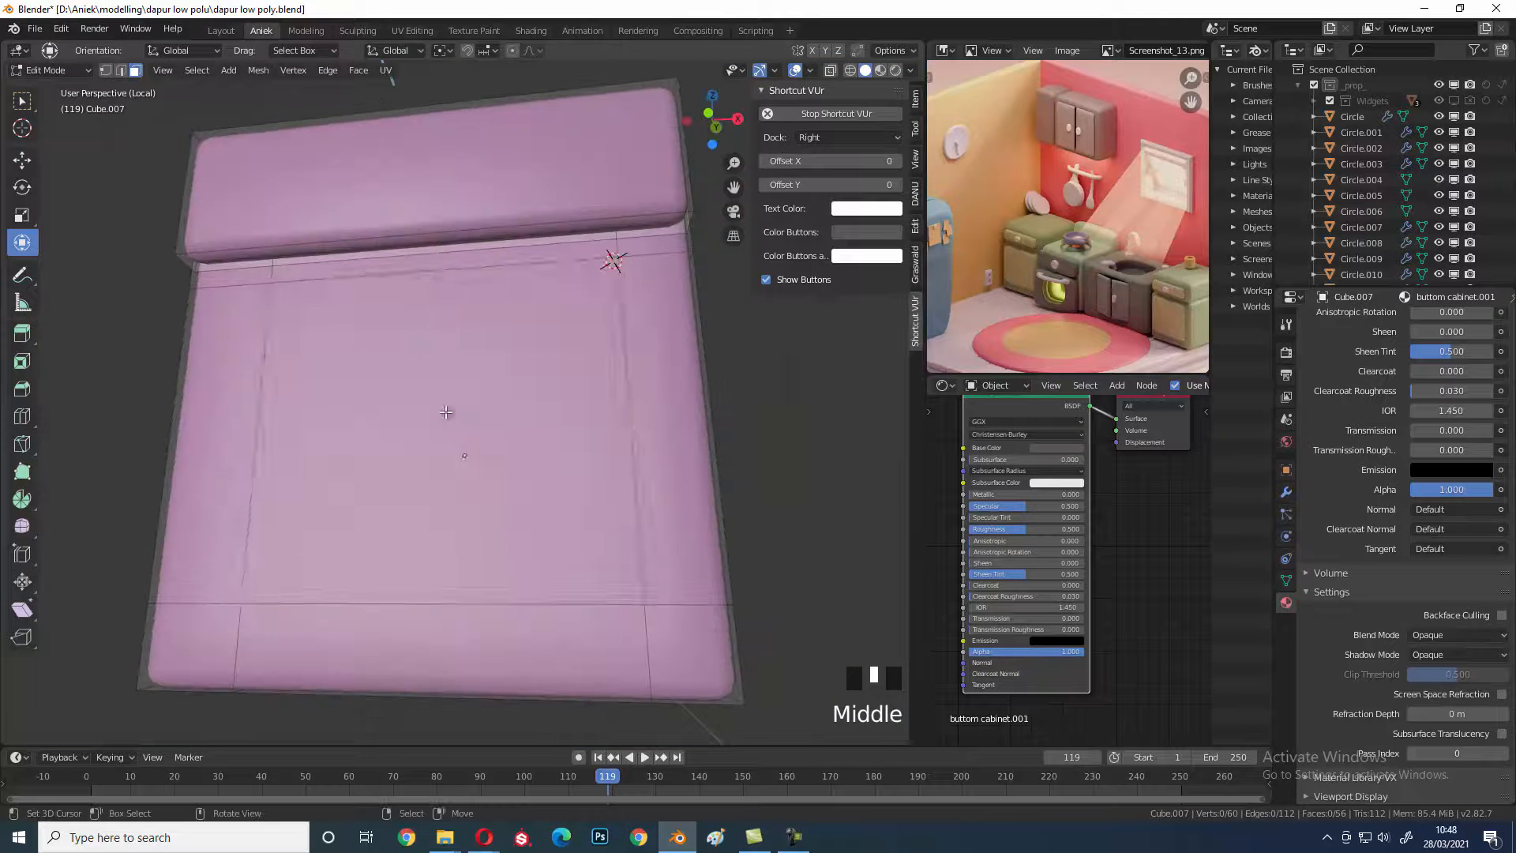
left_click(446, 412)
key("x")
left_click(609, 471)
- Return to the full scene in rendered shading and examine the see-through oven window from the front
key("Tab")
mouse_move(508, 474)
middle_mouse_down()
mouse_move(518, 505)
mouse_move(584, 529)
mouse_move(580, 507)
mouse_move(614, 547)
mouse_move(585, 546)
mouse_move(527, 494)
mouse_move(480, 363)
mouse_move(491, 452)
middle_mouse_up()
key("ctrl+Tab")
key("KP_Divide")
key("shift+z")
scroll(553, 521, "down", 3)
right_click(529, 493)
scroll(494, 457, "down", 2)
mouse_move(505, 506)
middle_mouse_down()
mouse_move(546, 447)
mouse_move(506, 505)
middle_mouse_up()
middle_click_drag(506, 505, 561, 464, "shift")
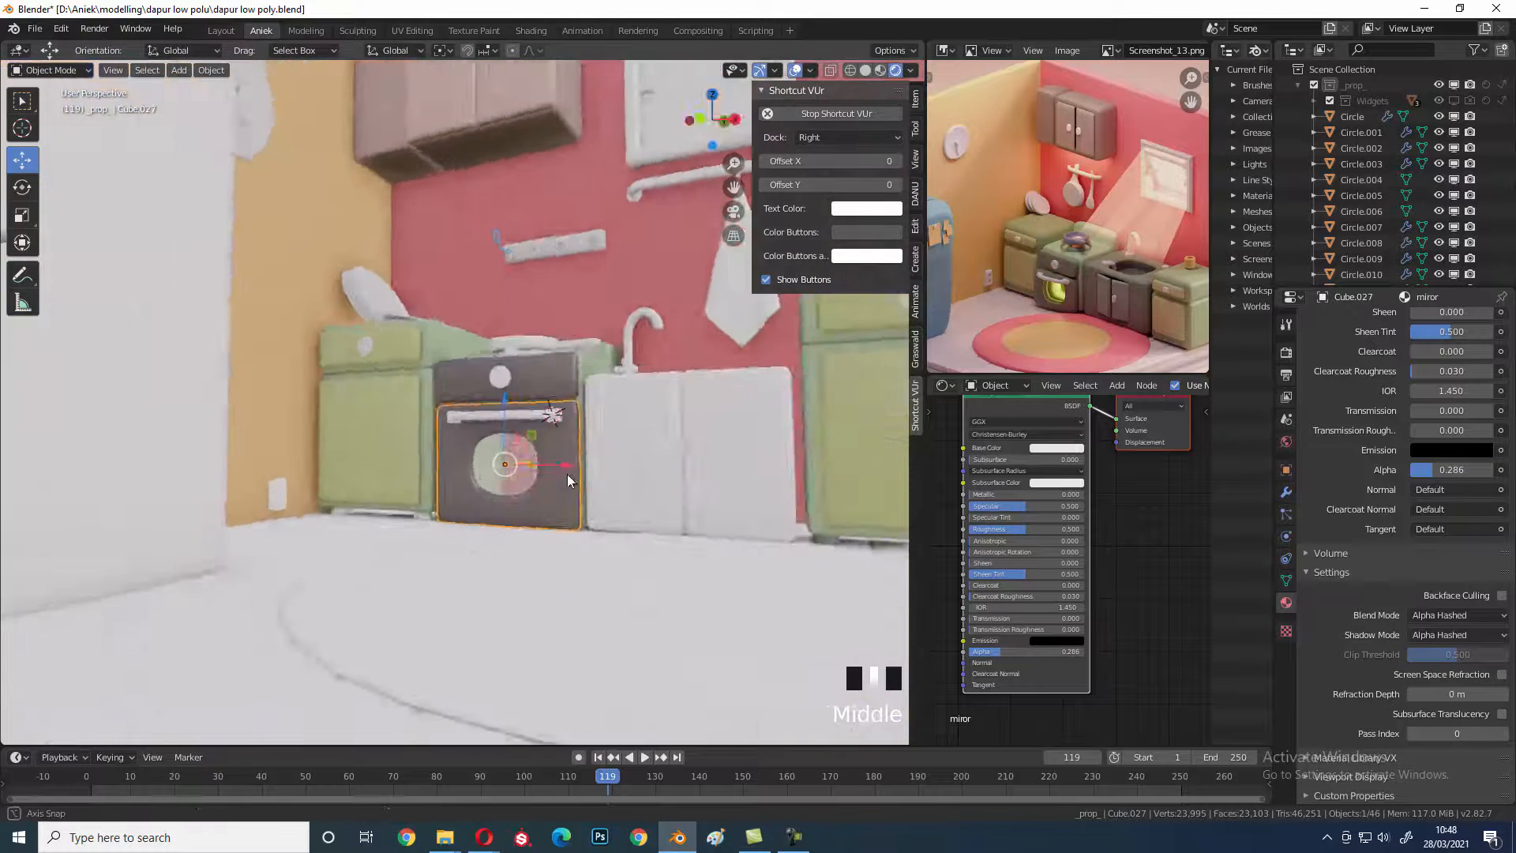
scroll(684, 542, "up", 3)
middle_click_drag(684, 542, 521, 523)
key("alt+a")
scroll(595, 502, "up", 3)
scroll(544, 494, "down", 1)
- Set the oven door's "miror" material to Blend Mode Alpha Blend and Shadow Mode None
right_click(541, 496)
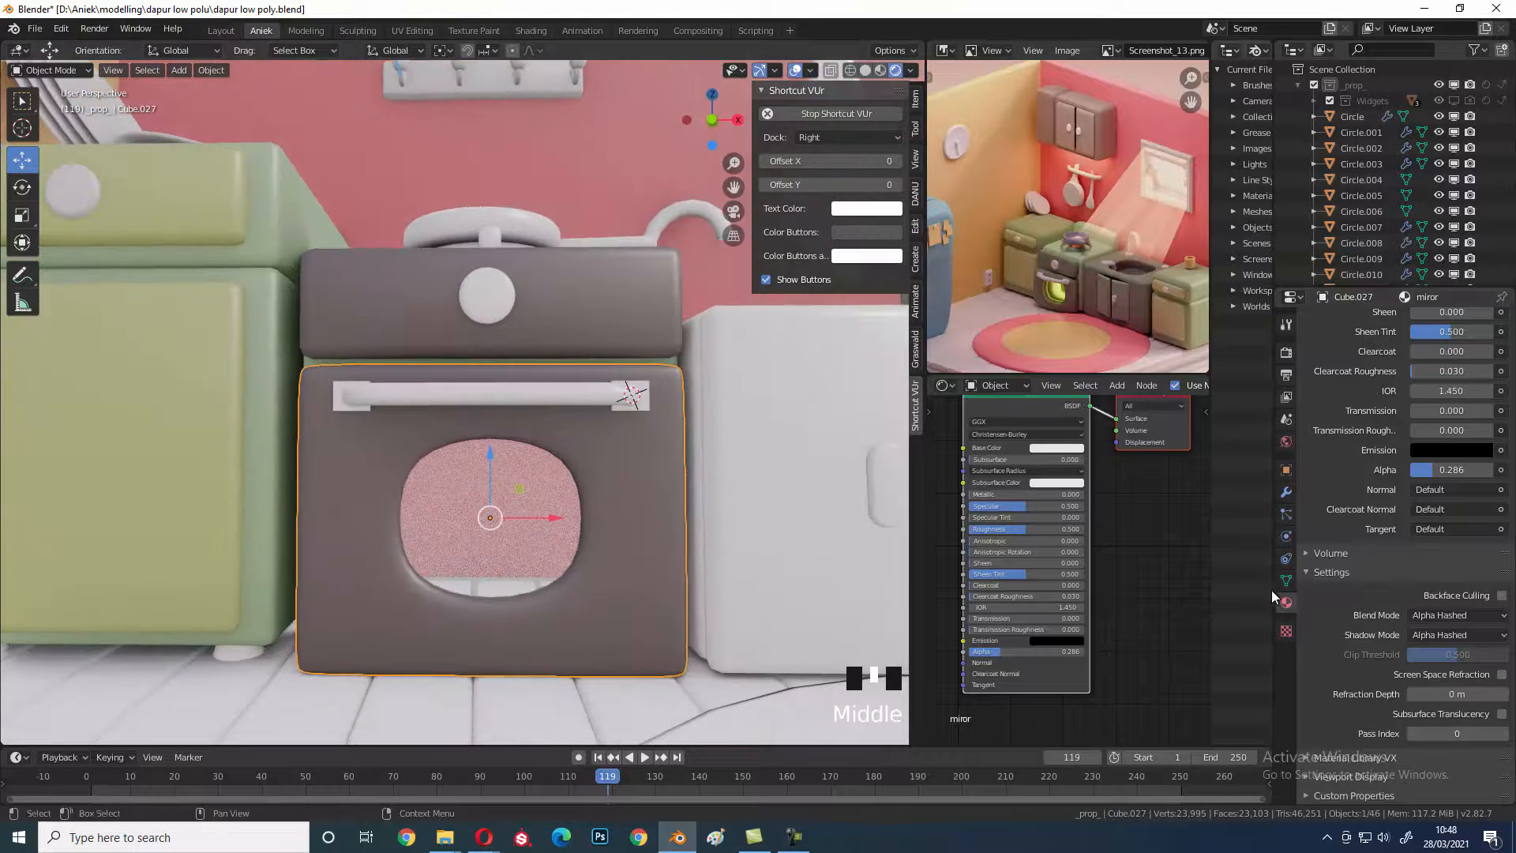
scroll(1390, 446, "up", 15)
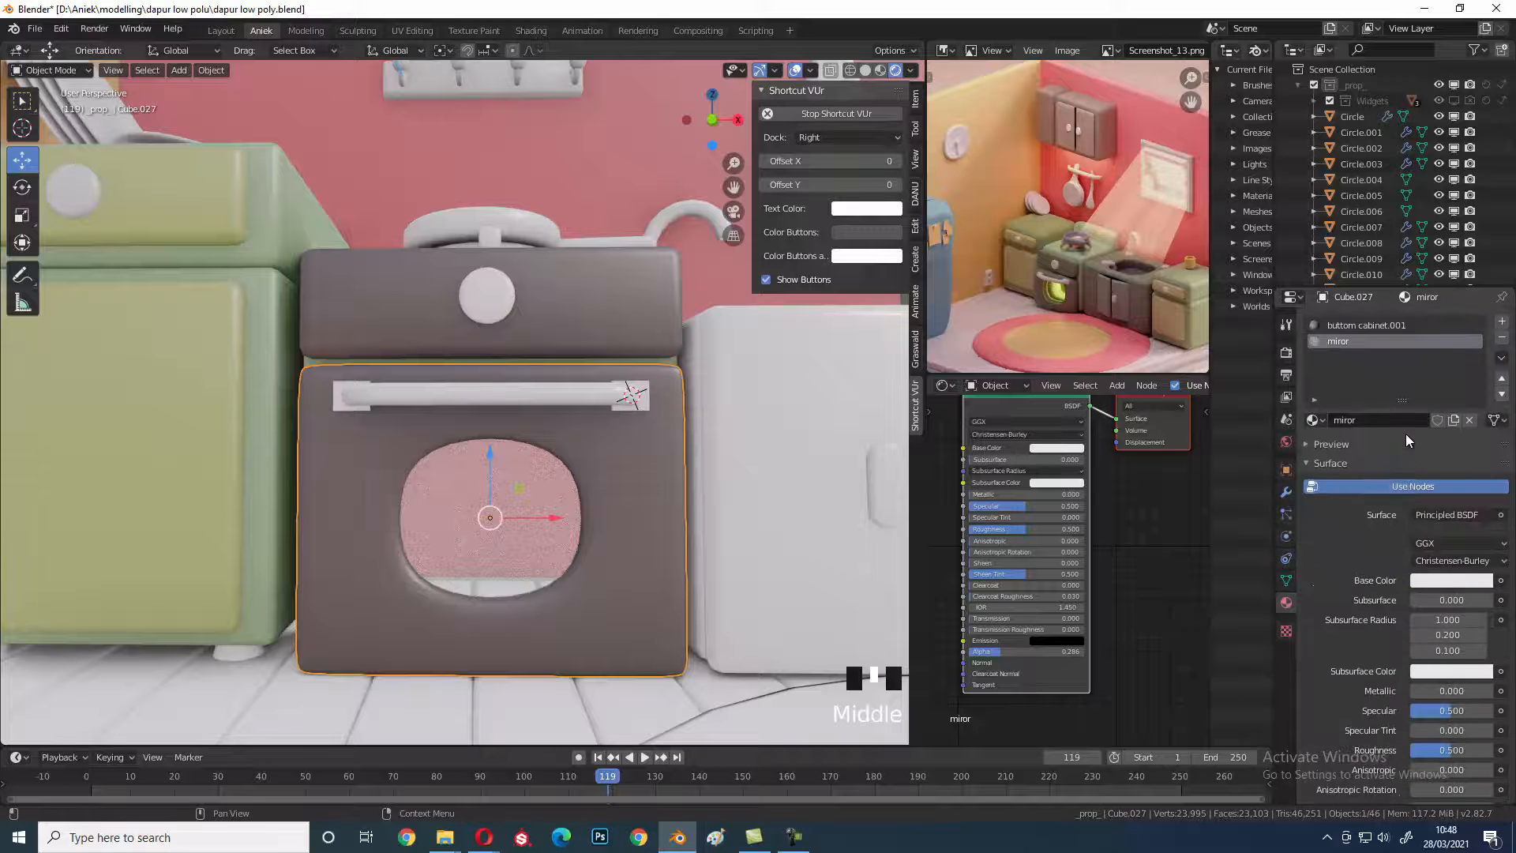
scroll(1418, 505, "down", 12)
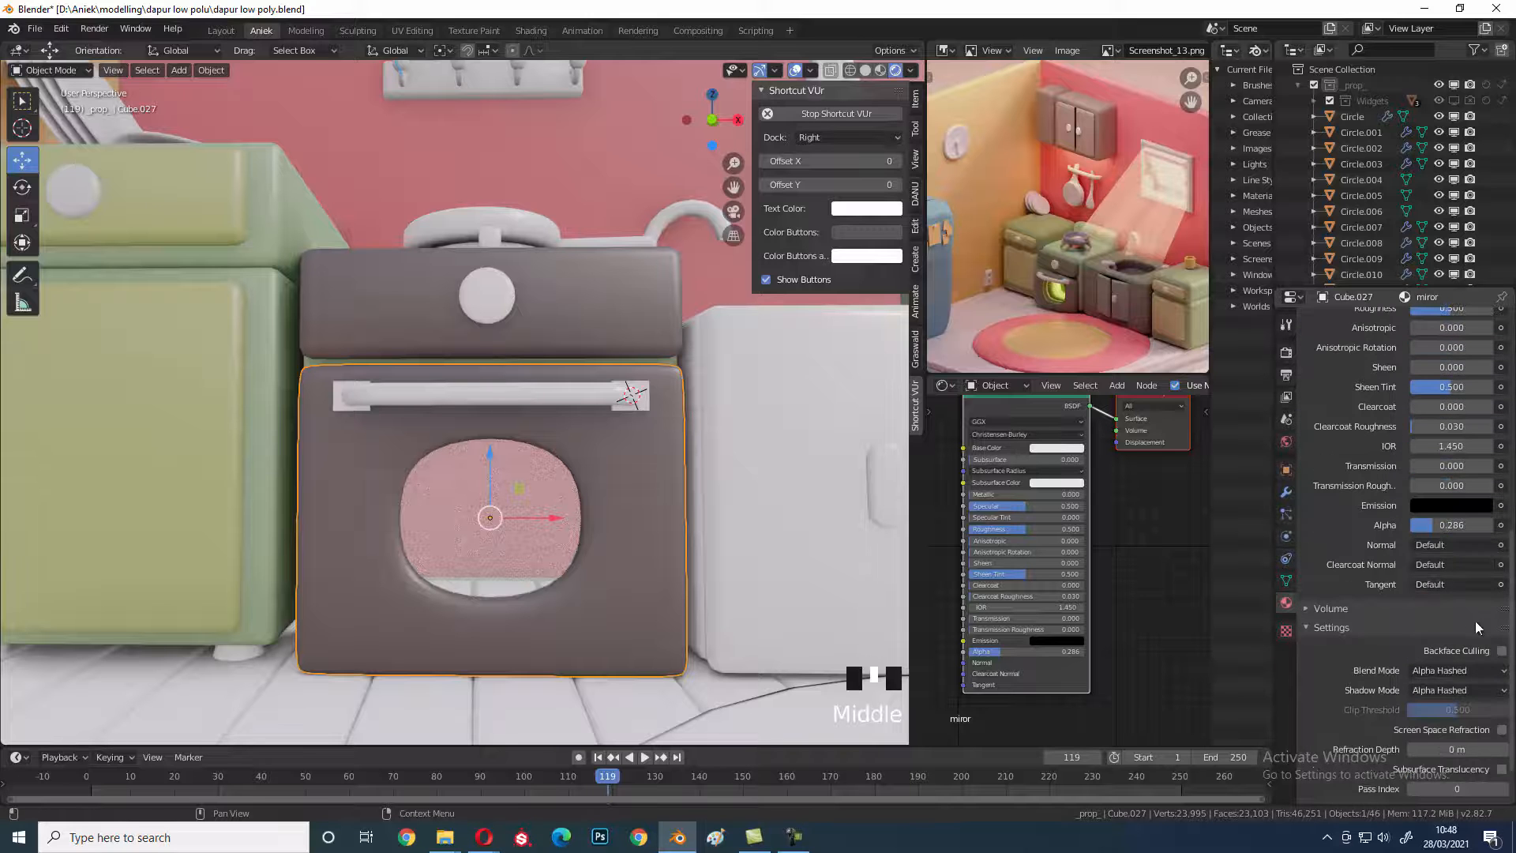
left_click(1488, 673)
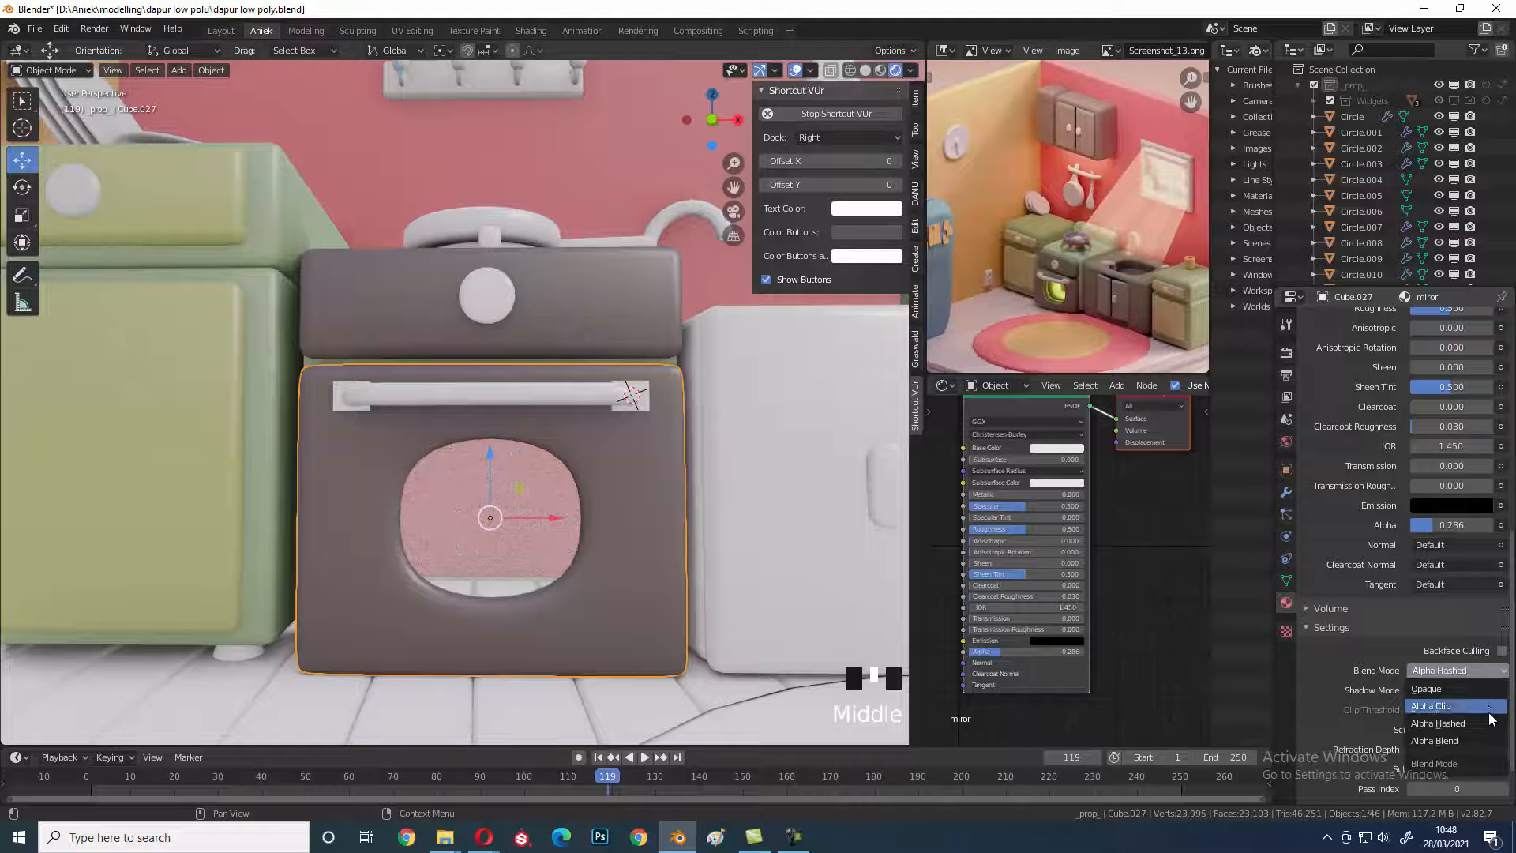
left_click(1489, 743)
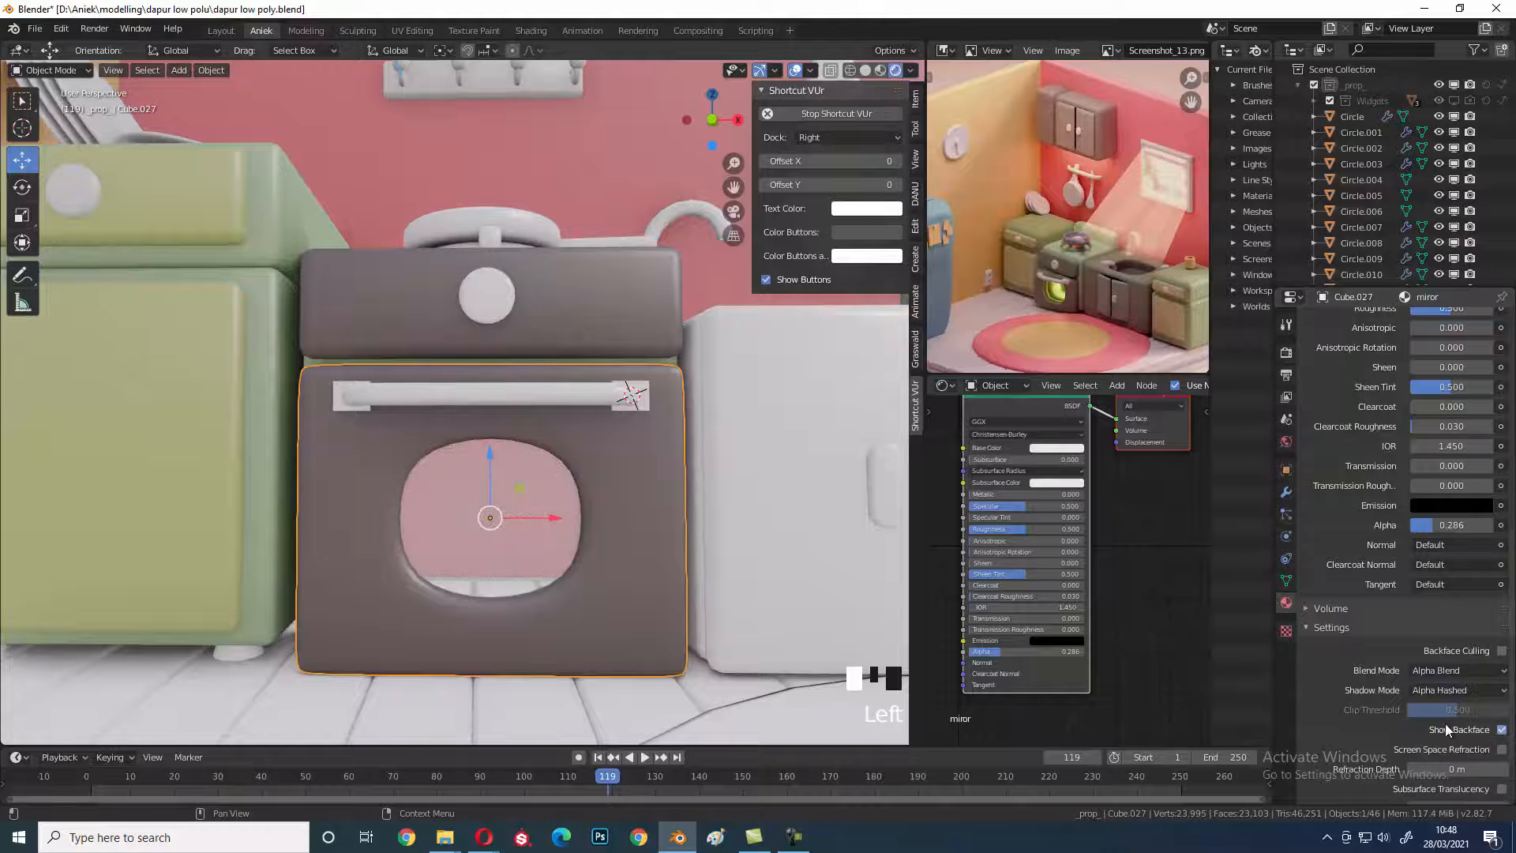
left_click(1475, 693)
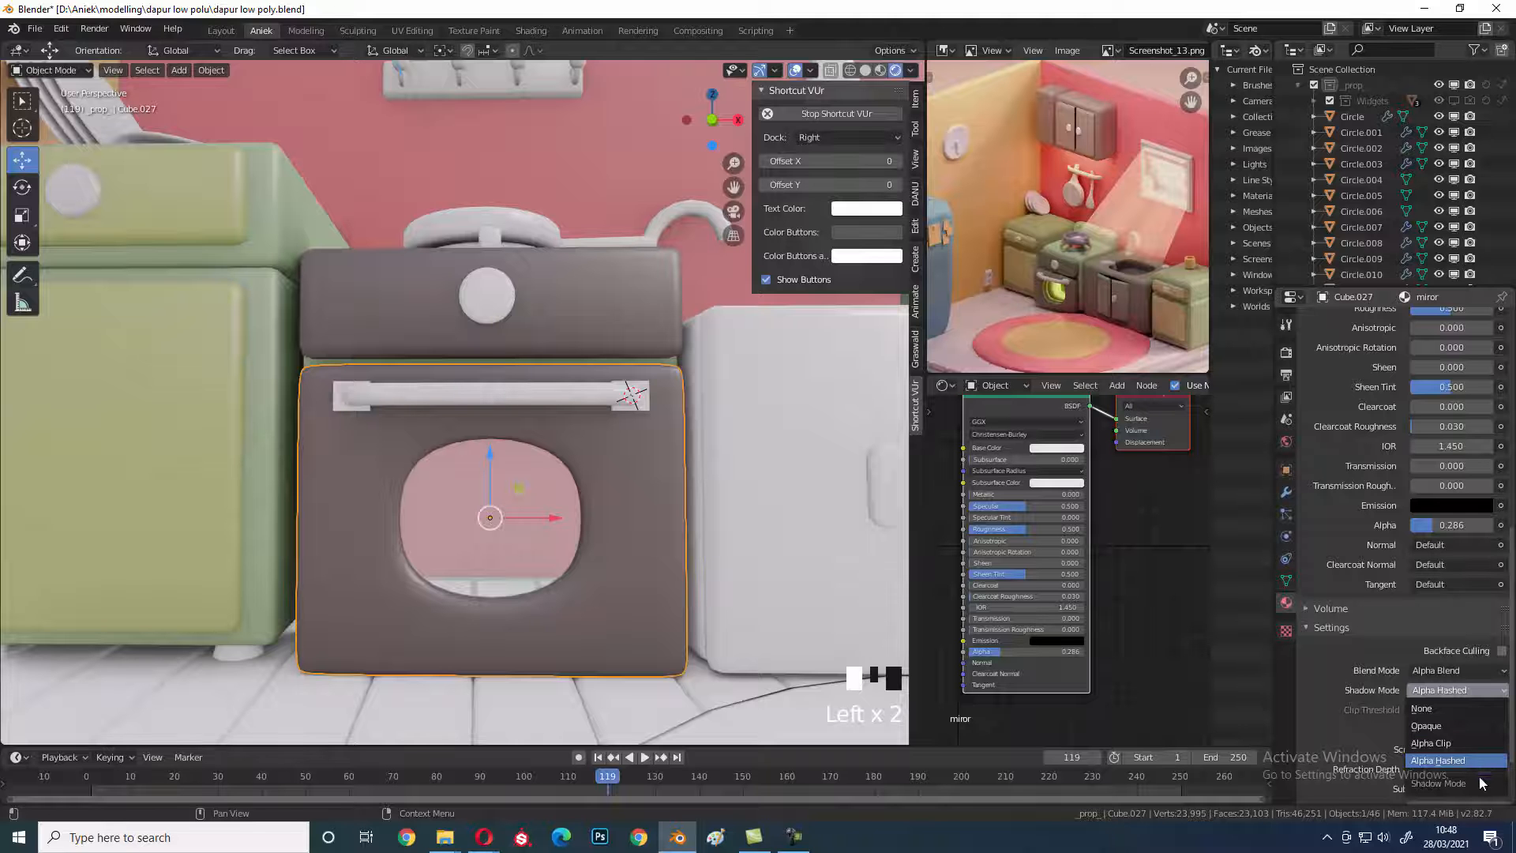
left_click(1468, 707)
middle_click_drag(467, 513, 665, 436)
key("a")
scroll(613, 501, "down", 3)
scroll(618, 513, "down", 2)
scroll(647, 466, "up", 2)
- Apply the oven door's dark "buttom cabinet.001" material to the sink cabinet
right_click(511, 411)
scroll(675, 436, "up", 2)
right_click(433, 339, "shift")
right_click(482, 414)
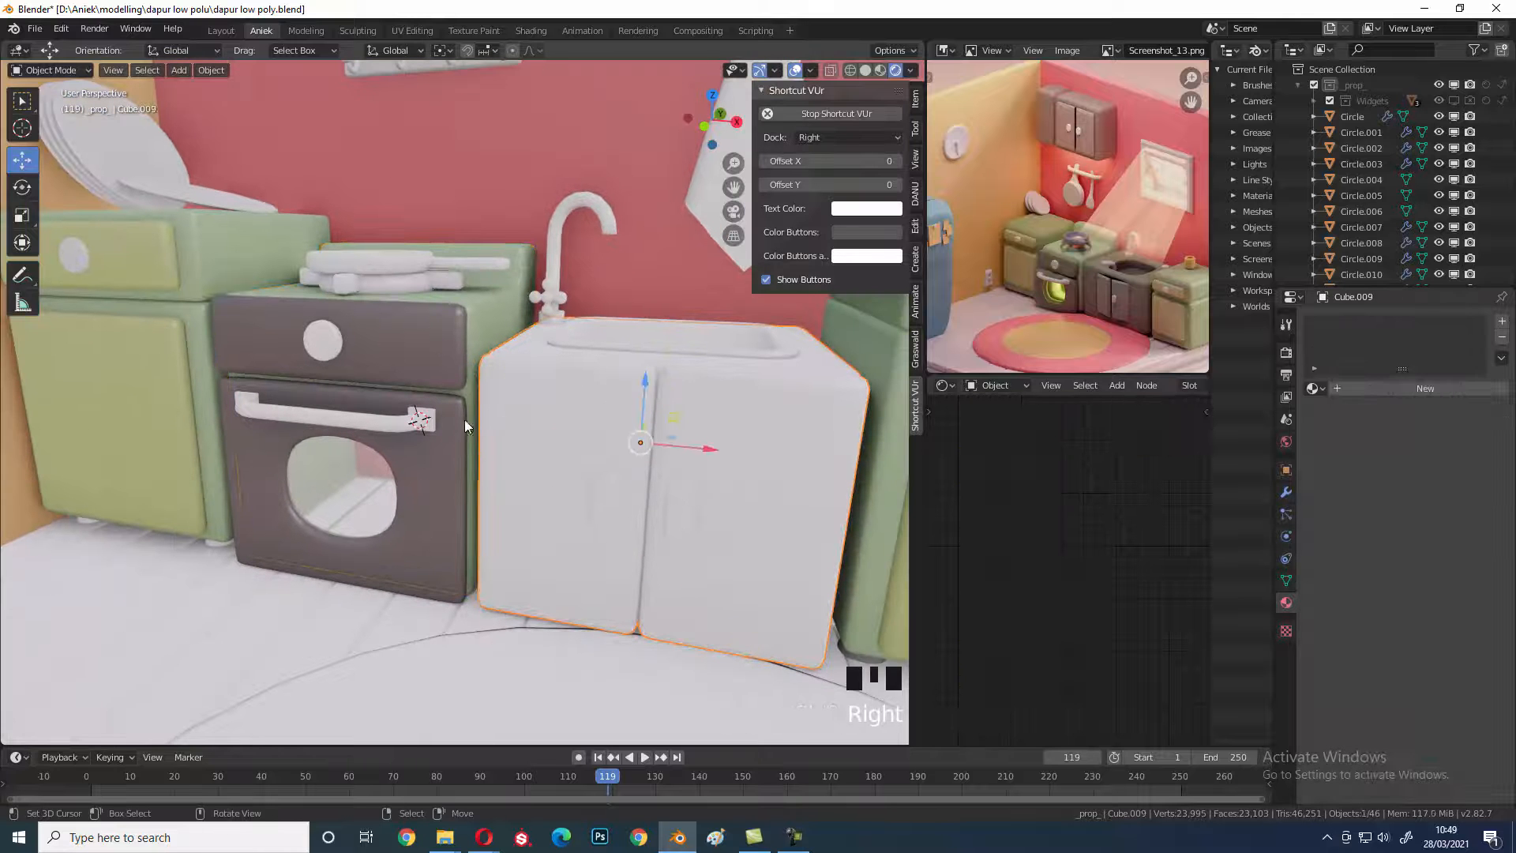
right_click(483, 419)
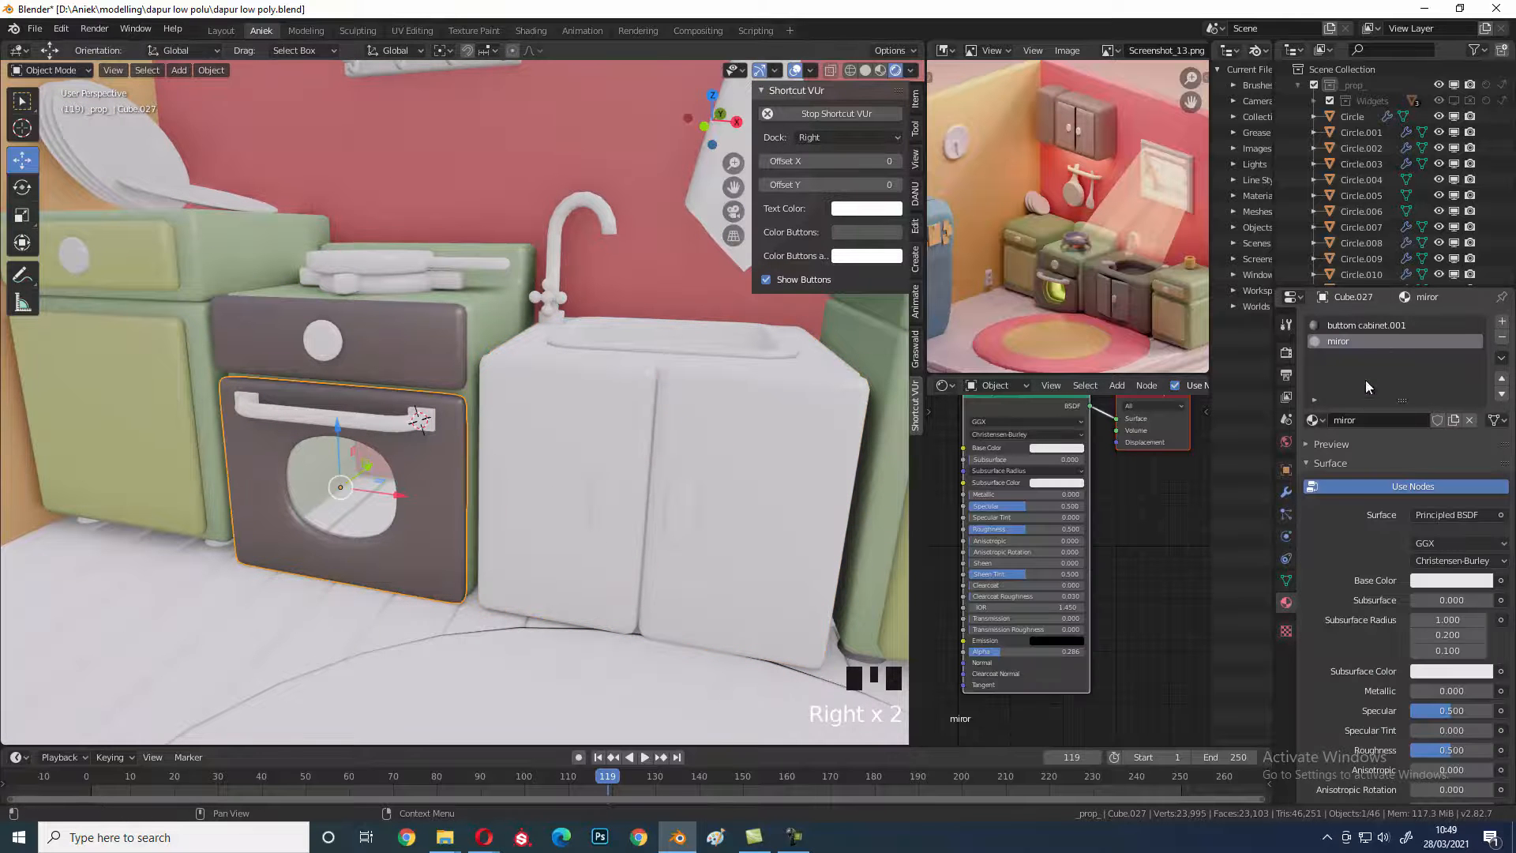
left_click(1365, 326)
right_click(772, 430)
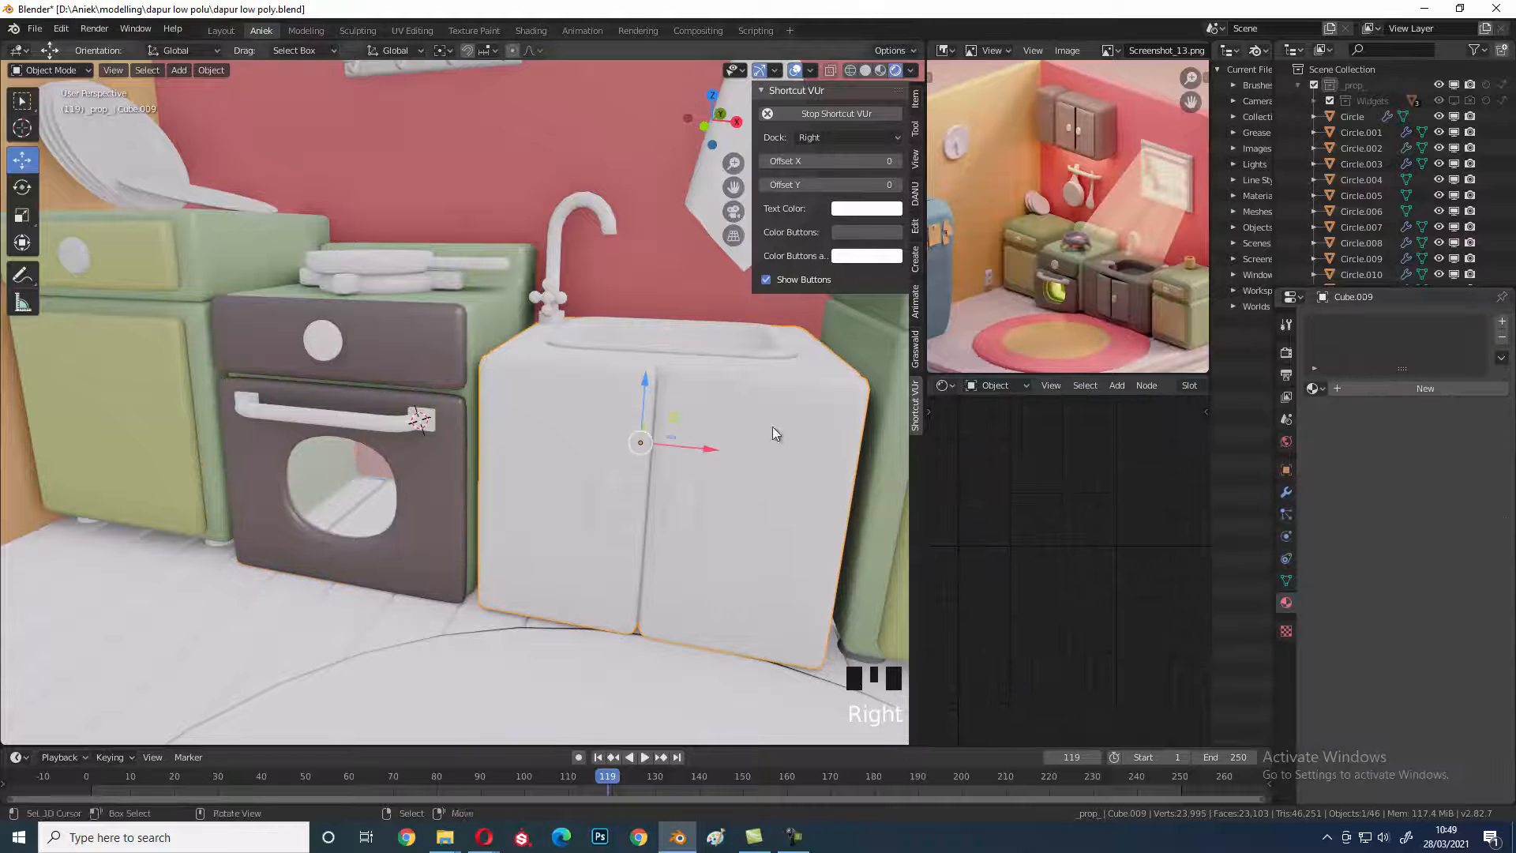
left_click(1313, 388)
type("buttom cabinet.001")
left_click(1299, 412)
- Create a new material on the sink basin and raise its Metallic value to about 0.659
mouse_move(723, 377)
middle_mouse_down()
mouse_move(761, 394)
mouse_move(695, 424)
mouse_move(698, 409)
mouse_move(679, 418)
mouse_move(641, 382)
mouse_move(711, 395)
middle_mouse_up()
right_click(679, 419)
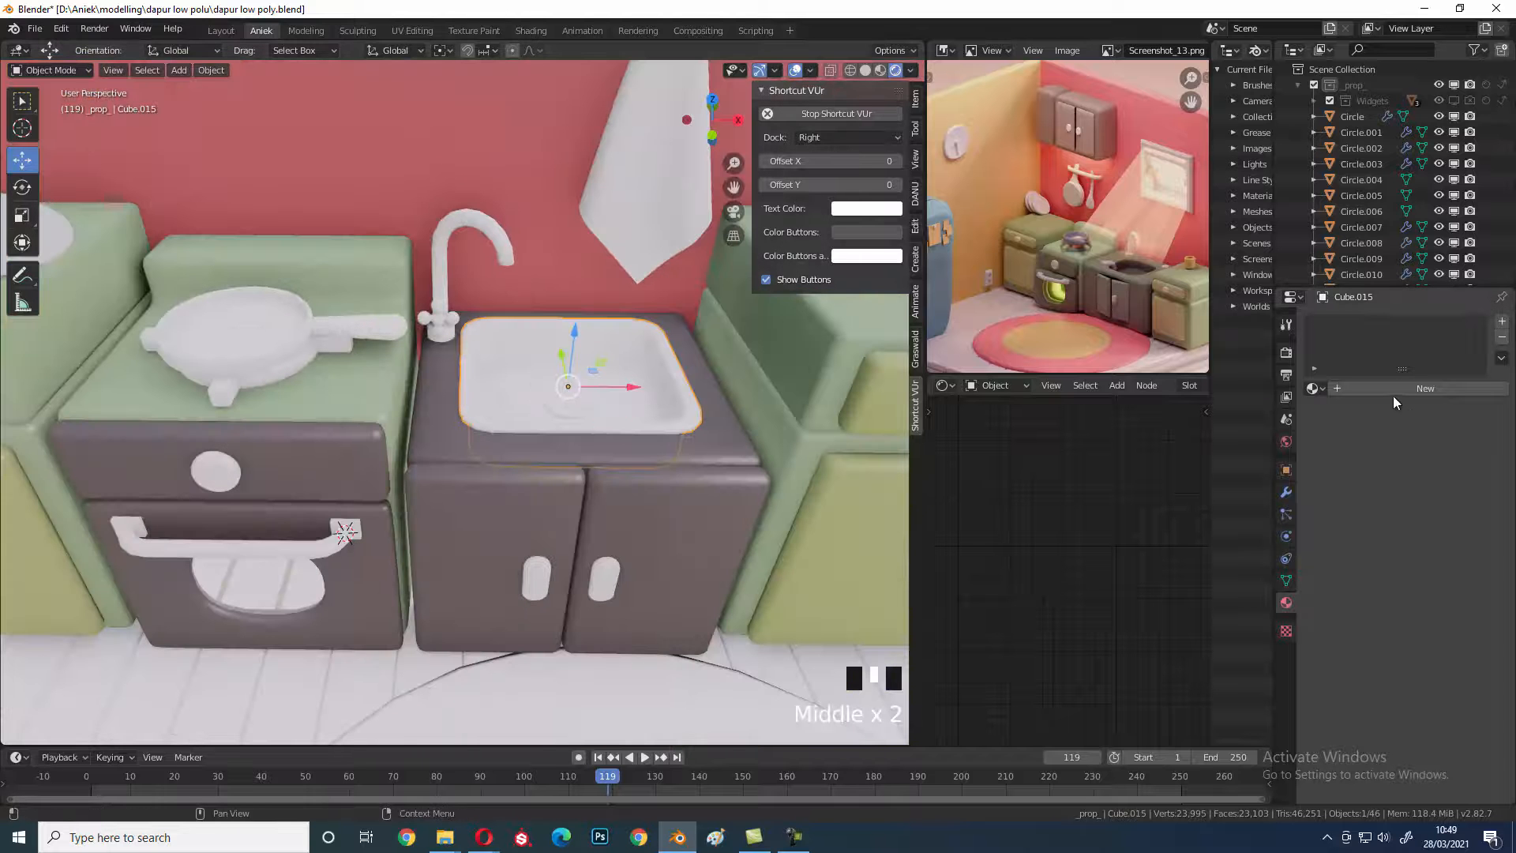
double_click(1391, 388)
scroll(1069, 521, "up", 1)
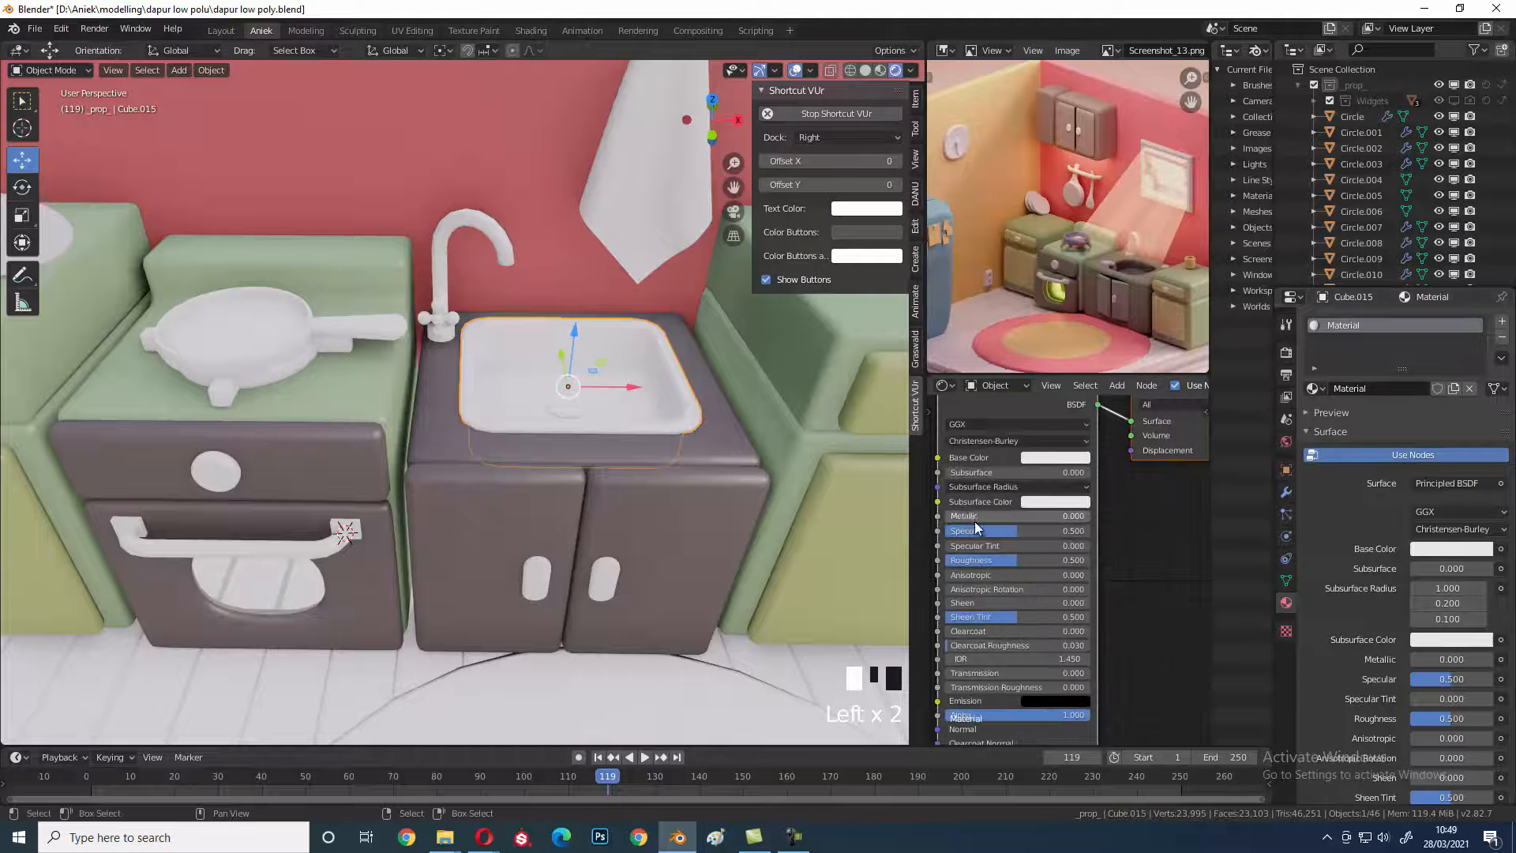
left_click_drag(998, 518, 1065, 523)
- Rename the sink basin's material to "metalic"
middle_click_drag(569, 389, 513, 387, "shift")
scroll(568, 399, "up", 2)
left_click(584, 422)
scroll(586, 421, "down", 2)
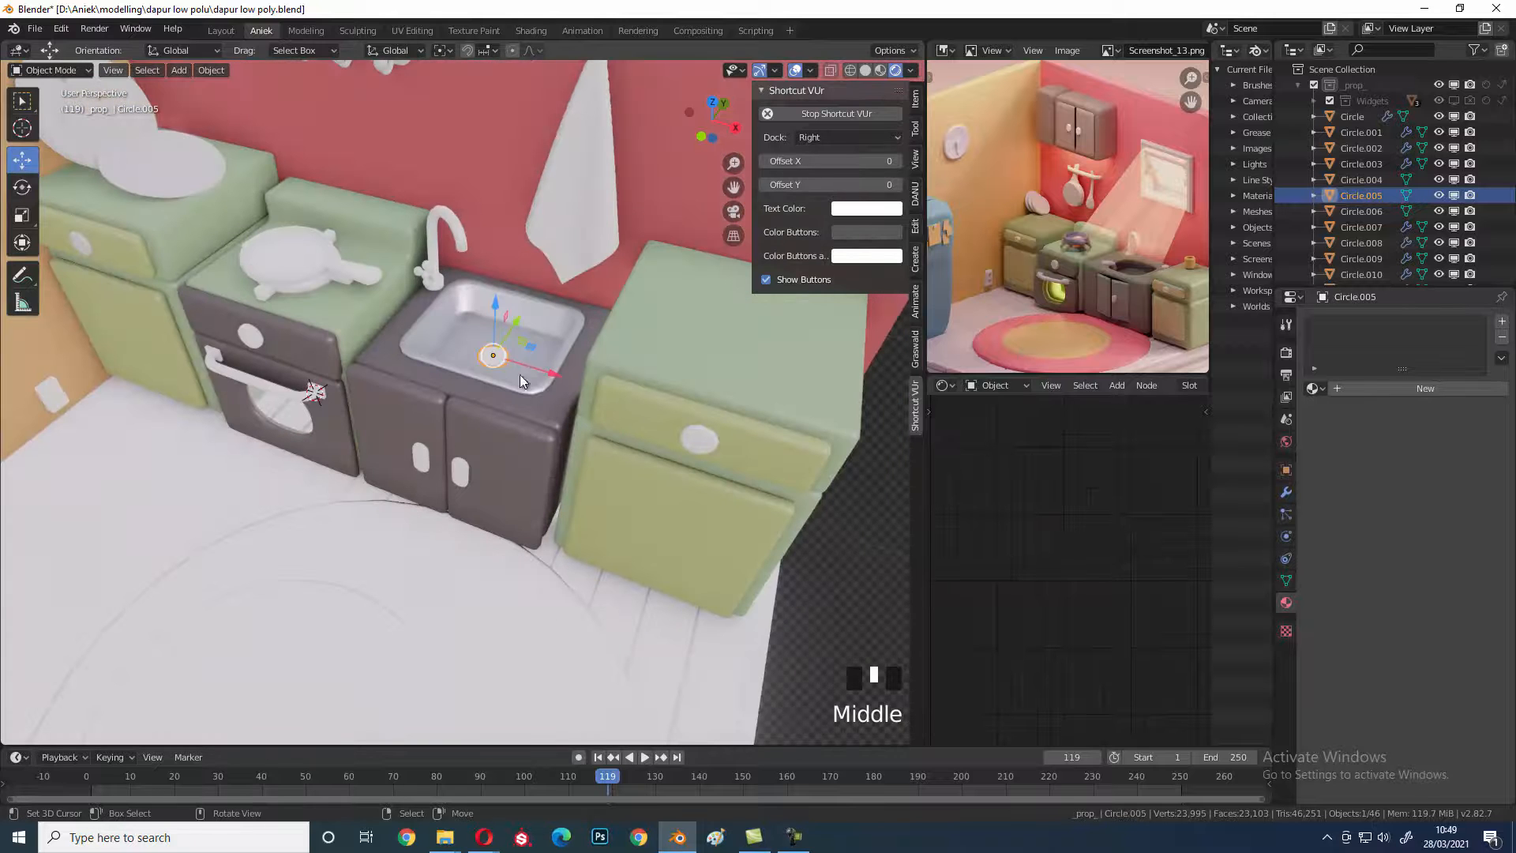
right_click(528, 357)
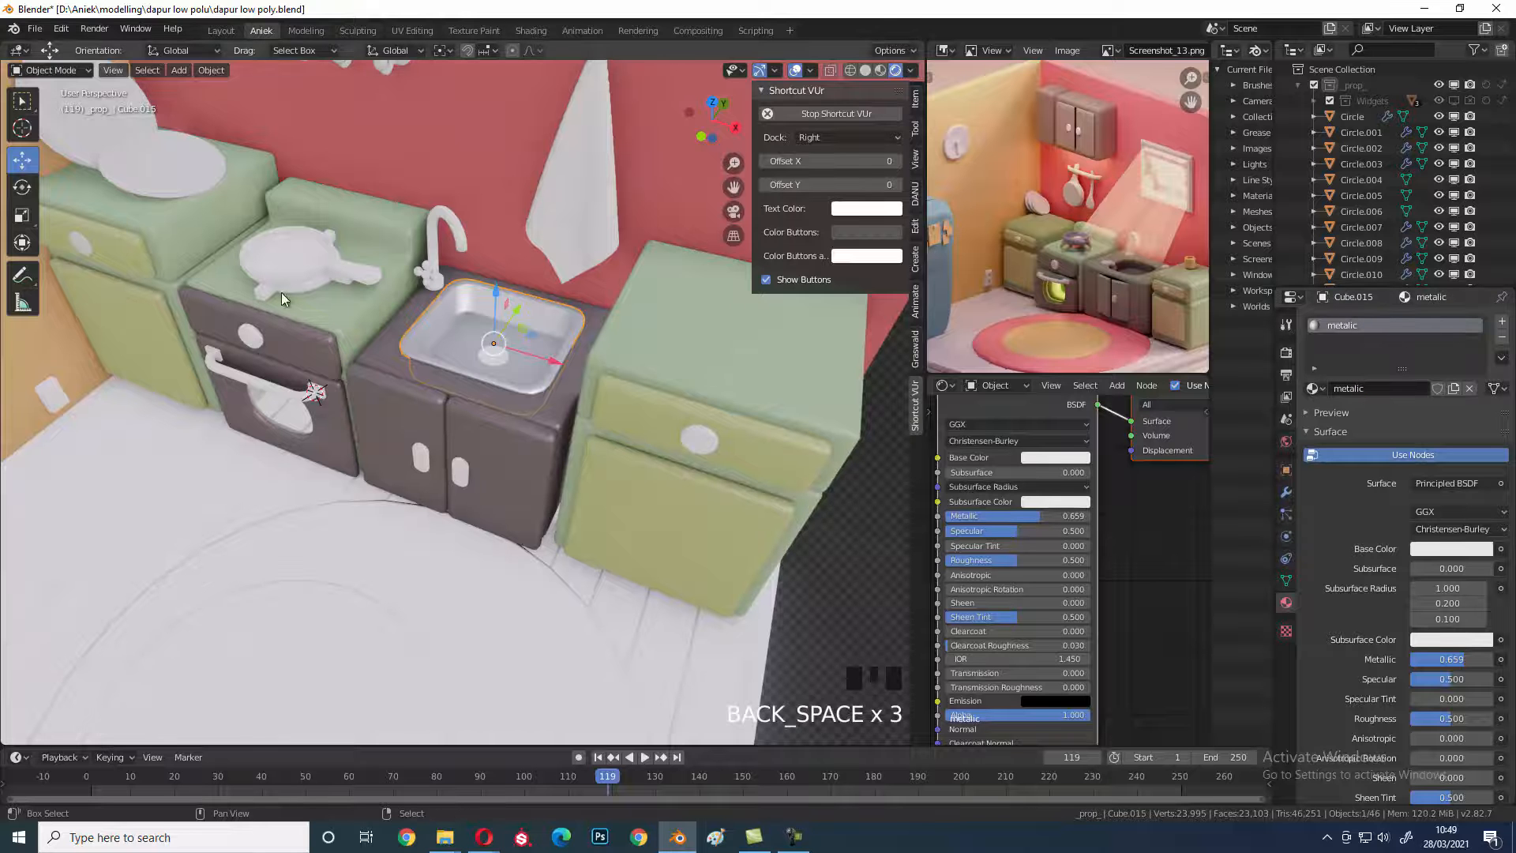
scroll(435, 333, "up", 2)
middle_click_drag(434, 333, 510, 511)
left_click(404, 443)
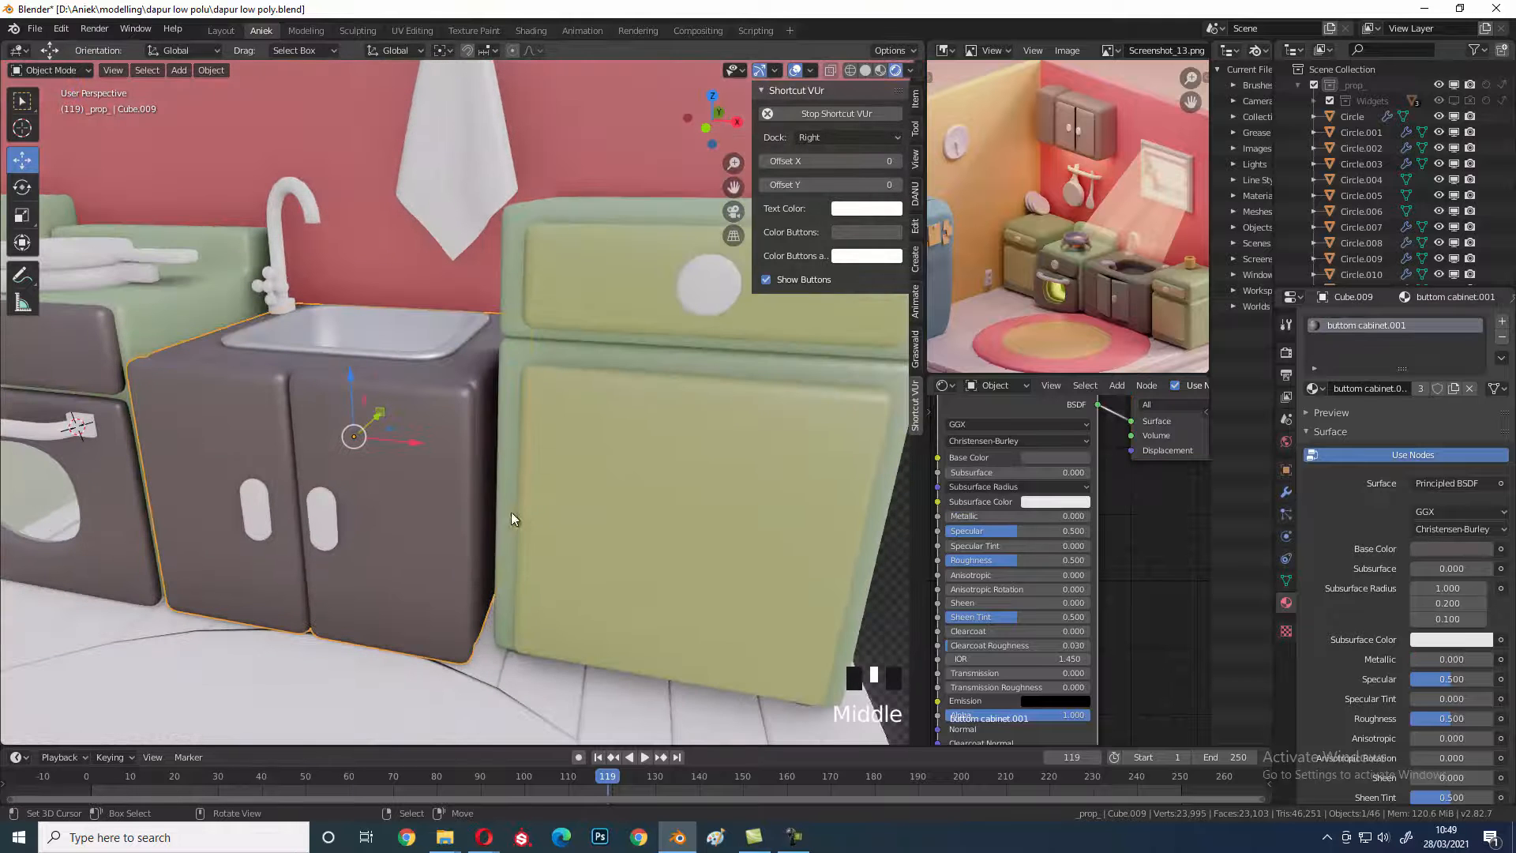
left_click(327, 519)
mouse_move(401, 480)
middle_mouse_down("shift")
mouse_move(542, 485)
mouse_move(420, 489)
middle_mouse_up("shift")
scroll(354, 457, "down", 4)
scroll(385, 481, "up", 2)
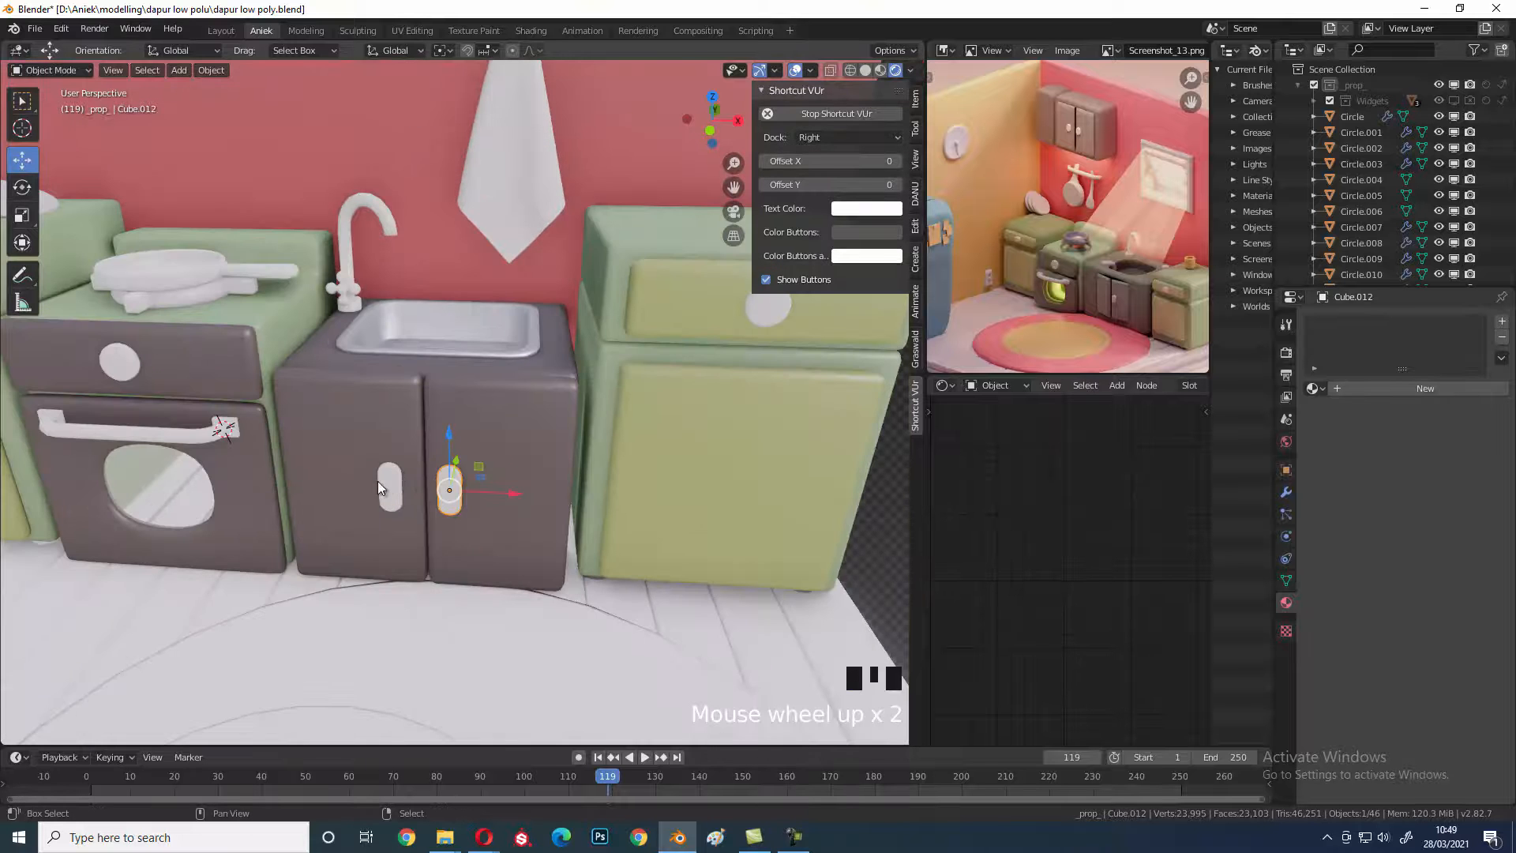
right_click(380, 480, "shift")
middle_click_drag(381, 480, 376, 420, "shift")
right_click(300, 386, "shift")
right_click(297, 386)
right_click(300, 386)
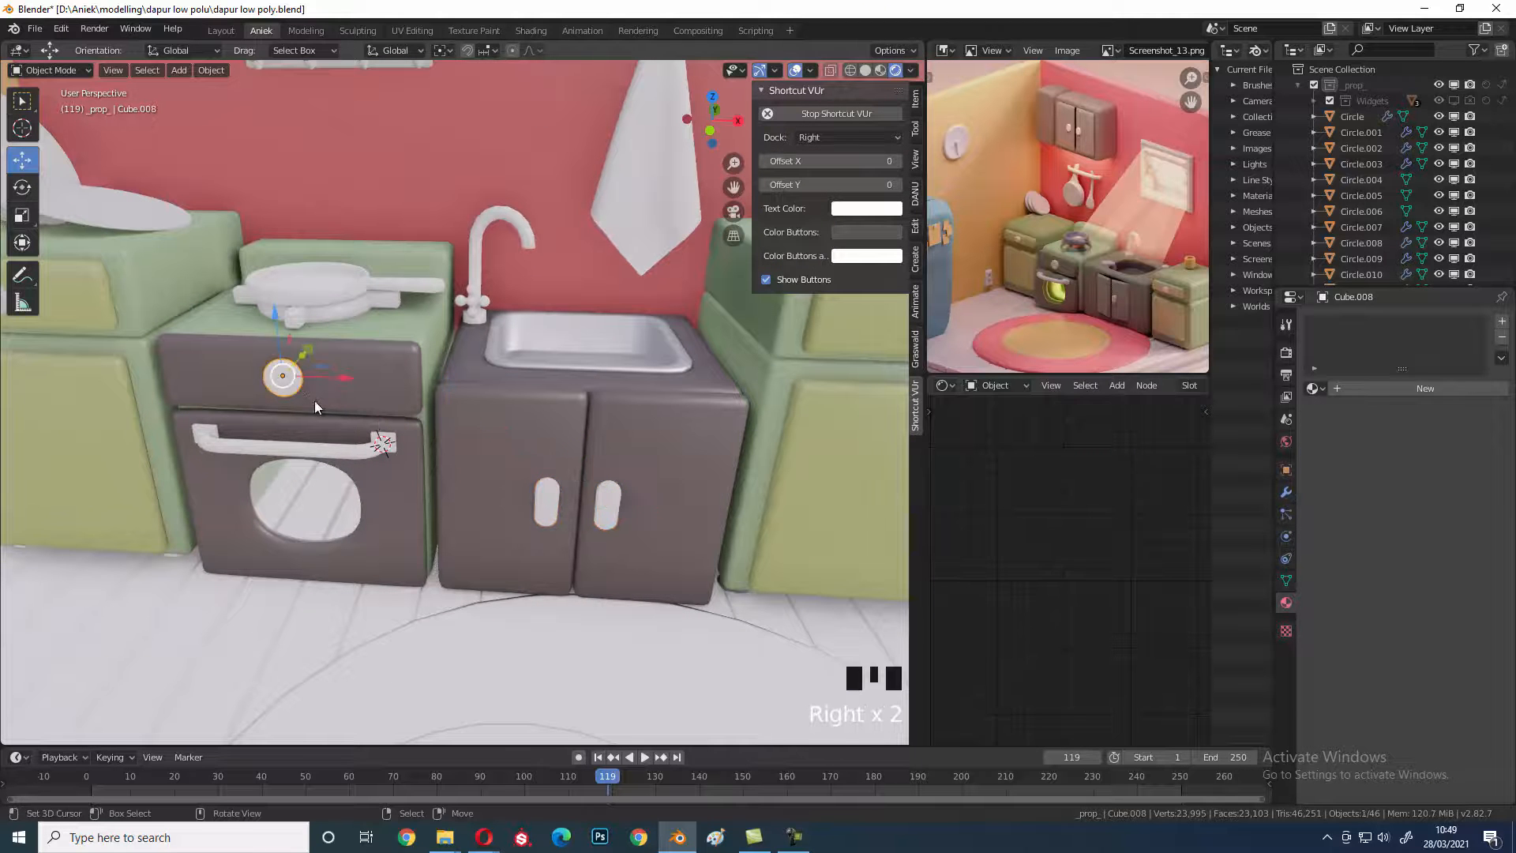
scroll(546, 458, "down", 3)
- Link the "plate" material from the plates on the counter to the two sink cabinet door handles
right_click(542, 457)
right_click(510, 458, "shift")
middle_click_drag(393, 425, 419, 471, "shift")
scroll(427, 397, "up", 1)
middle_click_drag(429, 398, 442, 406, "shift")
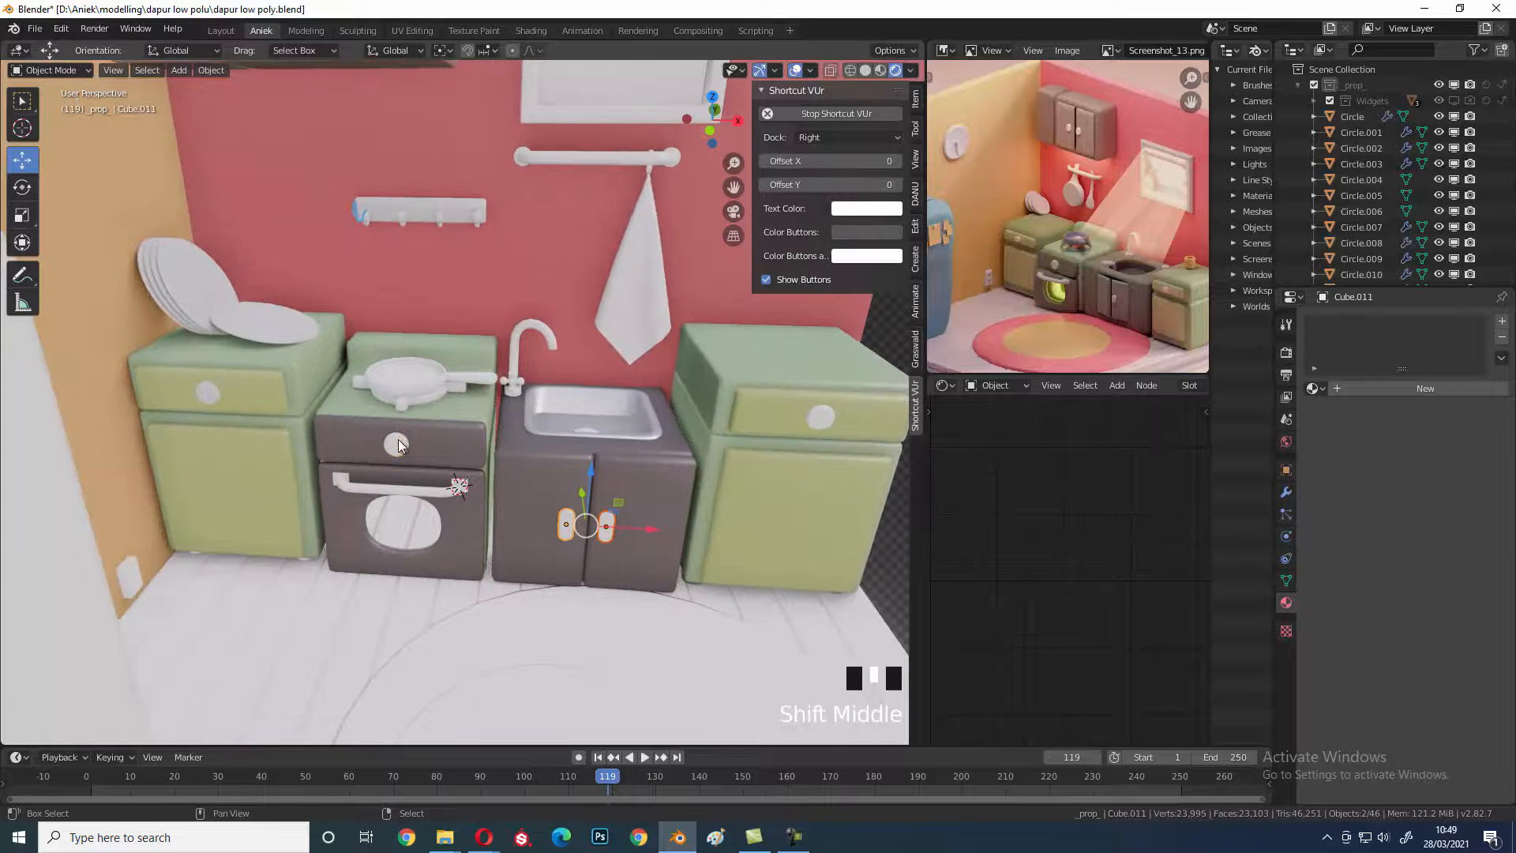
right_click(291, 334, "shift")
key("ctrl+l")
left_click(291, 333)
- Apply the green "buttom cabinet" material to the ring beneath the frying pan on the stove
scroll(584, 398, "up", 3)
scroll(568, 382, "up", 1)
middle_click_drag(585, 378, 566, 385, "shift")
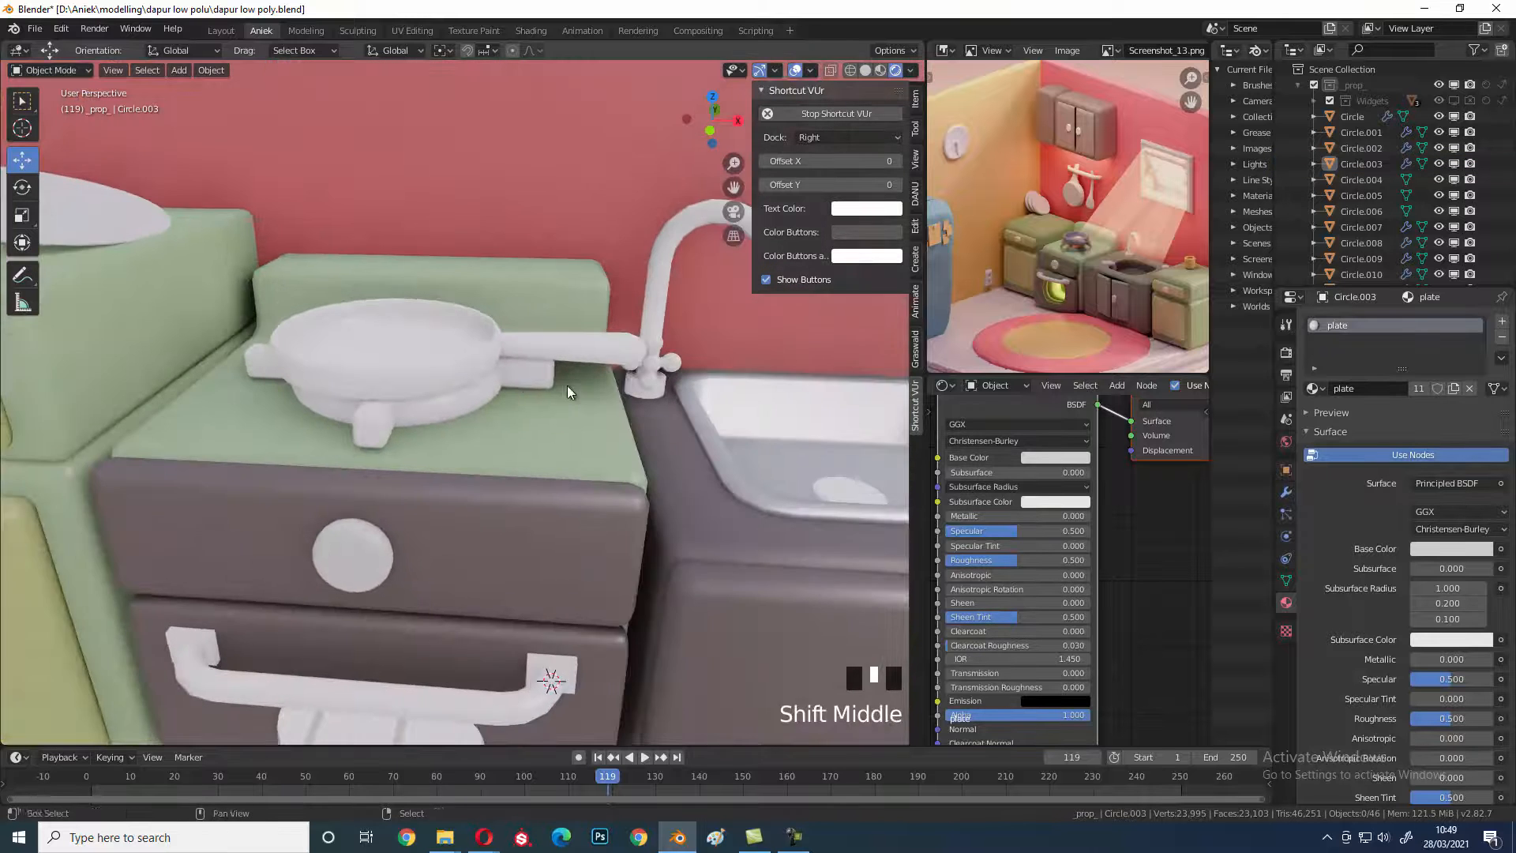
scroll(436, 434, "up", 2)
right_click(410, 431)
middle_click_drag(411, 431, 547, 474, "shift")
right_click(547, 472, "shift")
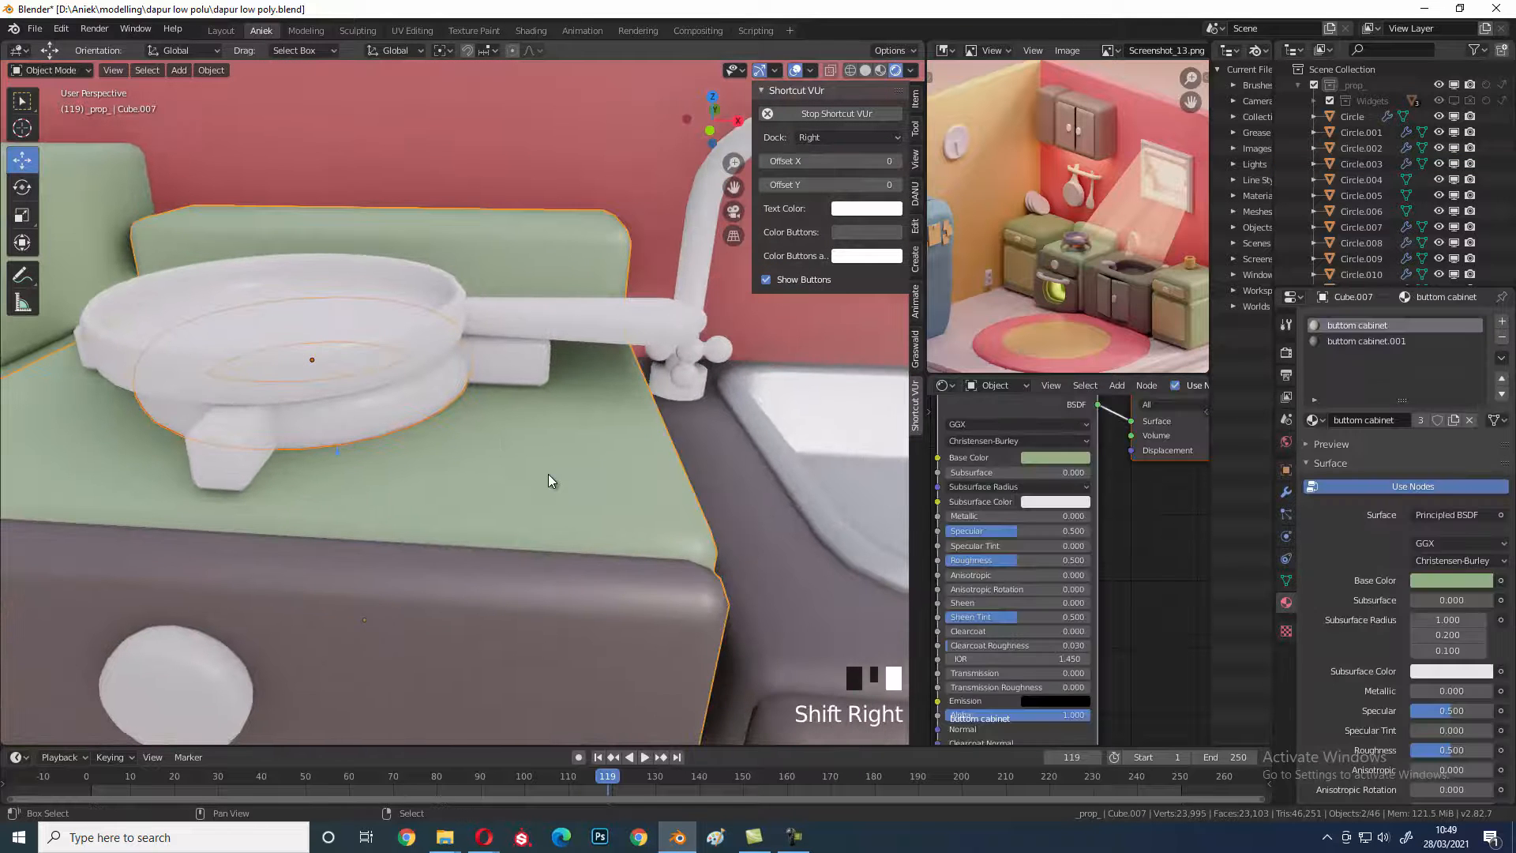
right_click(399, 401)
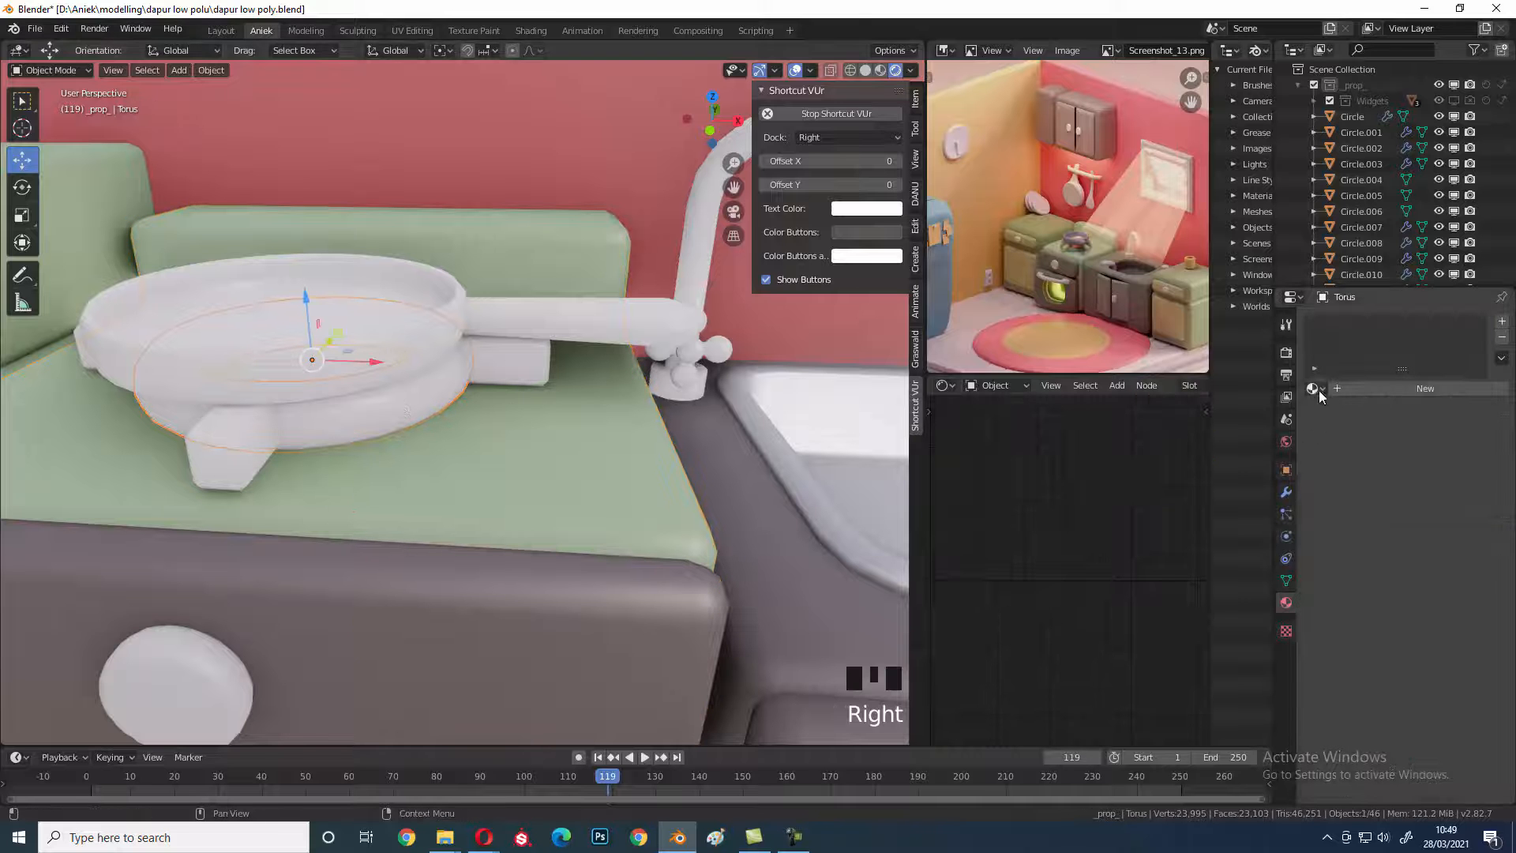
left_click(1313, 388)
left_click(1277, 409)
- Apply the yellow-green "buttom cabinet.002" material to the small burner supports around the ring under the pan
middle_click_drag(375, 382, 499, 373, "shift")
right_click(365, 447)
scroll(365, 448, "down", 6)
right_click(325, 415)
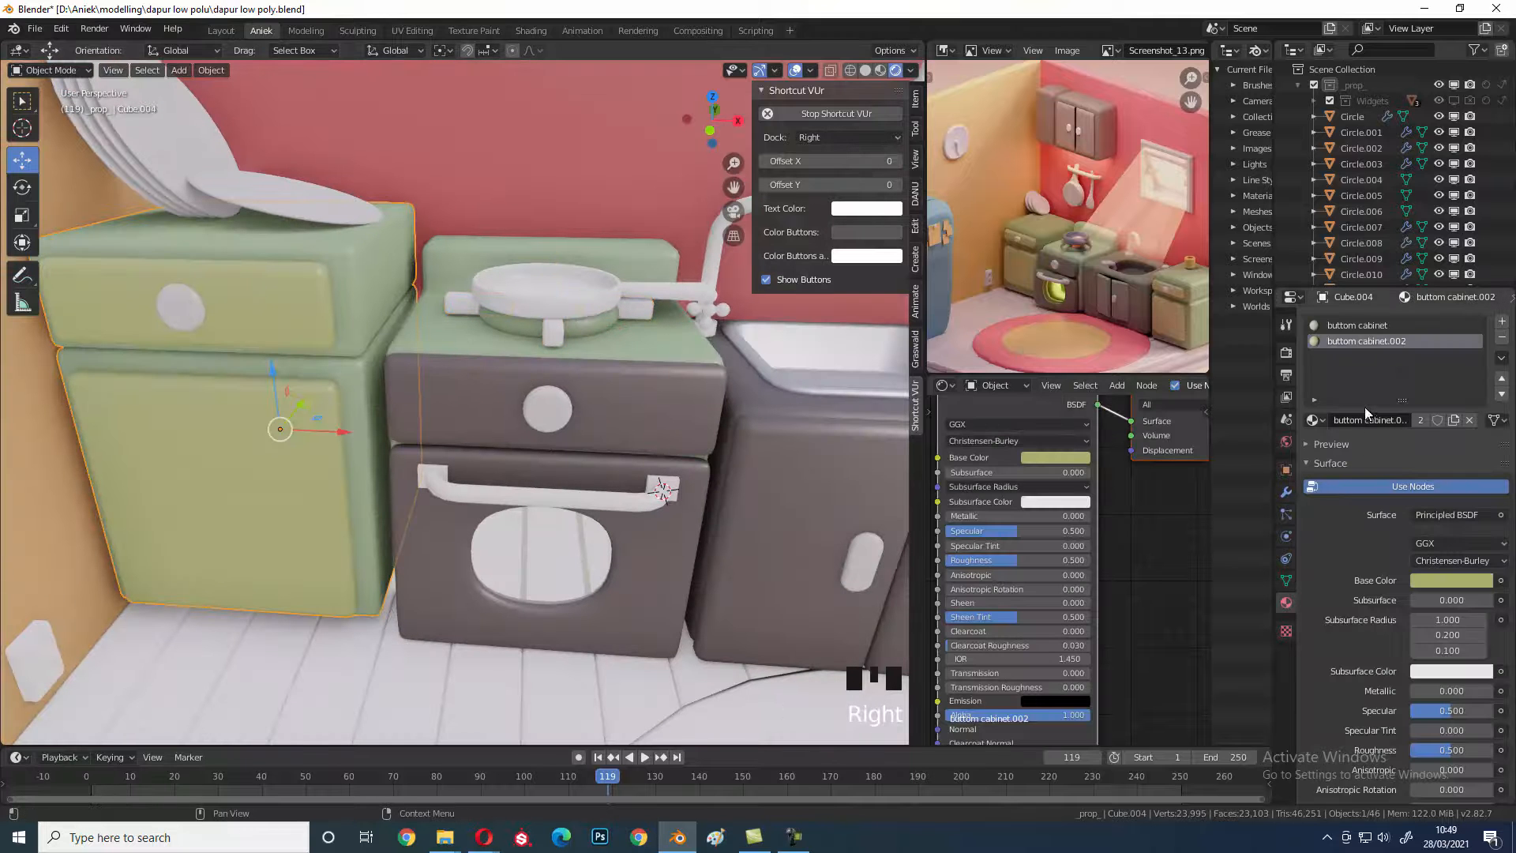
right_click(570, 333)
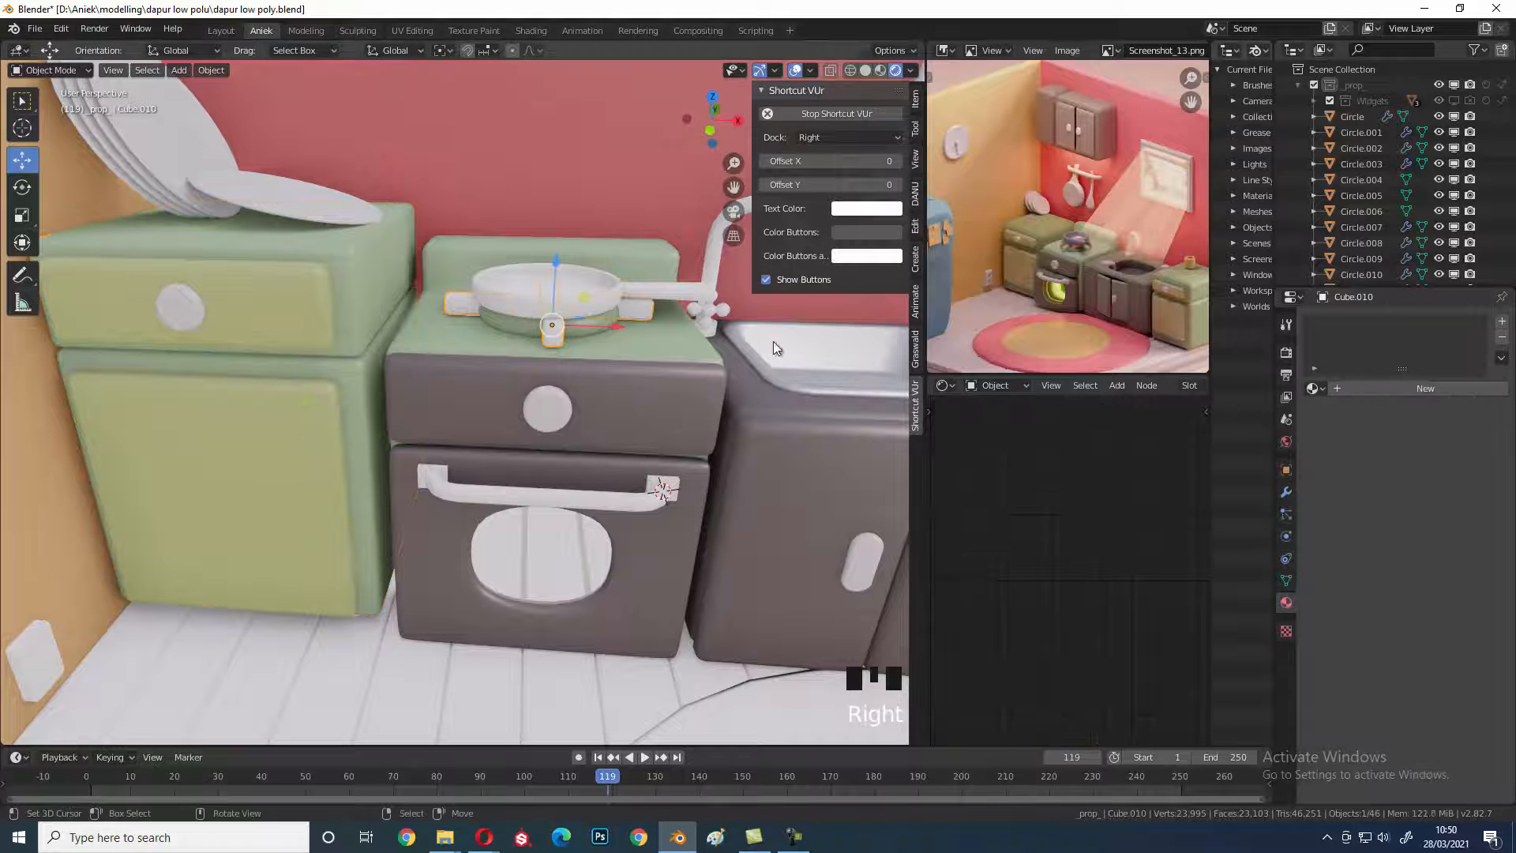
left_click(1312, 388)
left_click(1263, 411)
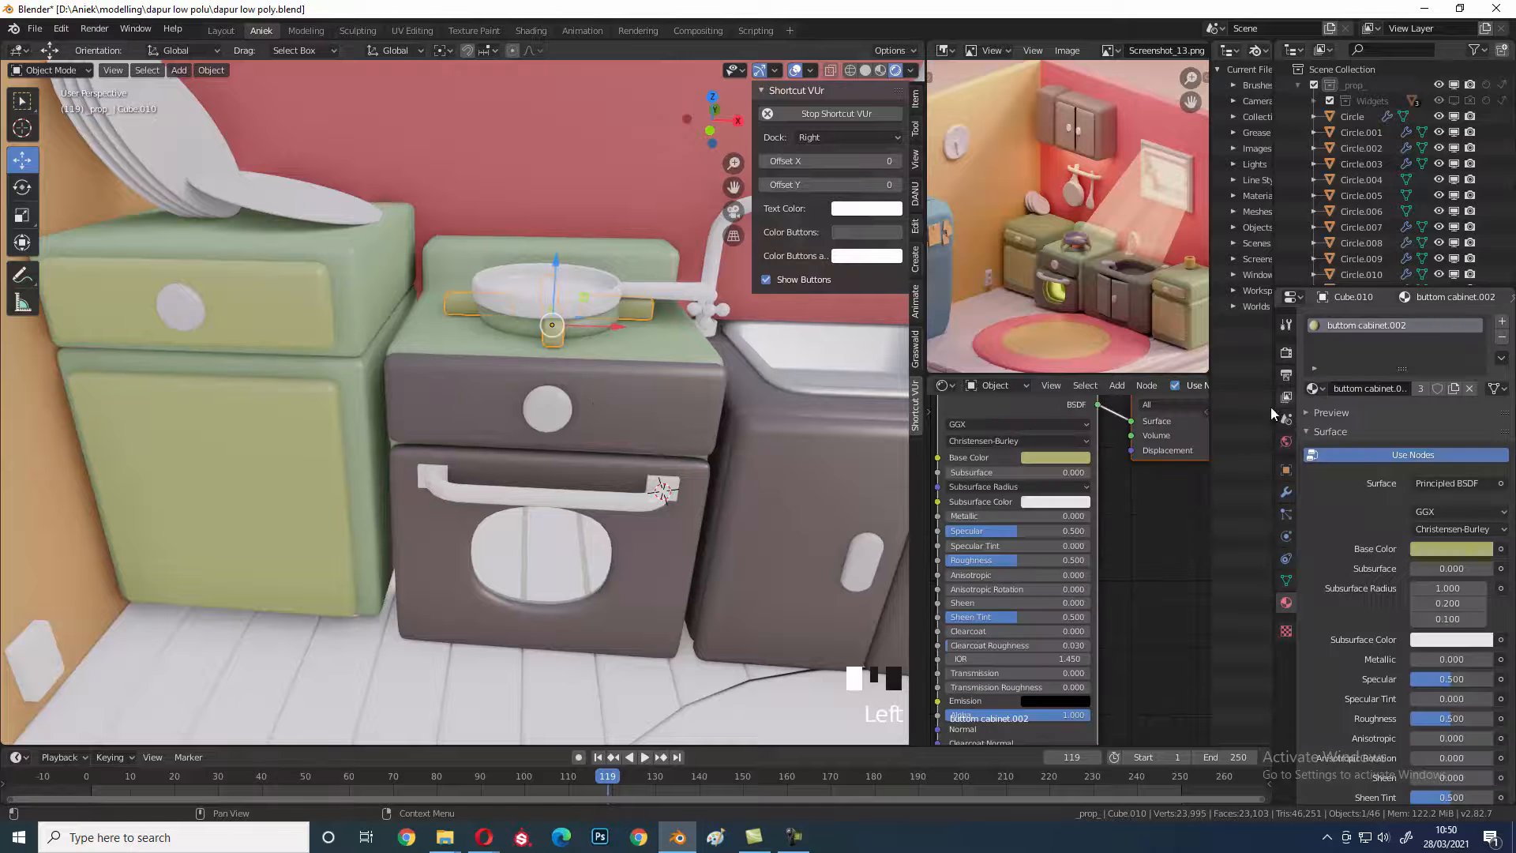
- Create a new material on the frying pan's bowl and set its base color to dark grey with a value of 0.303
middle_click_drag(690, 381, 643, 447, "shift")
scroll(616, 409, "up", 3)
right_click(599, 404)
middle_click_drag(749, 428, 395, 430, "shift")
scroll(696, 439, "down", 3)
scroll(623, 443, "up", 4)
right_click(394, 429)
right_click(486, 429)
right_click(436, 412)
right_click(480, 429)
right_click(457, 394)
right_click(497, 431)
right_click(459, 391, "shift")
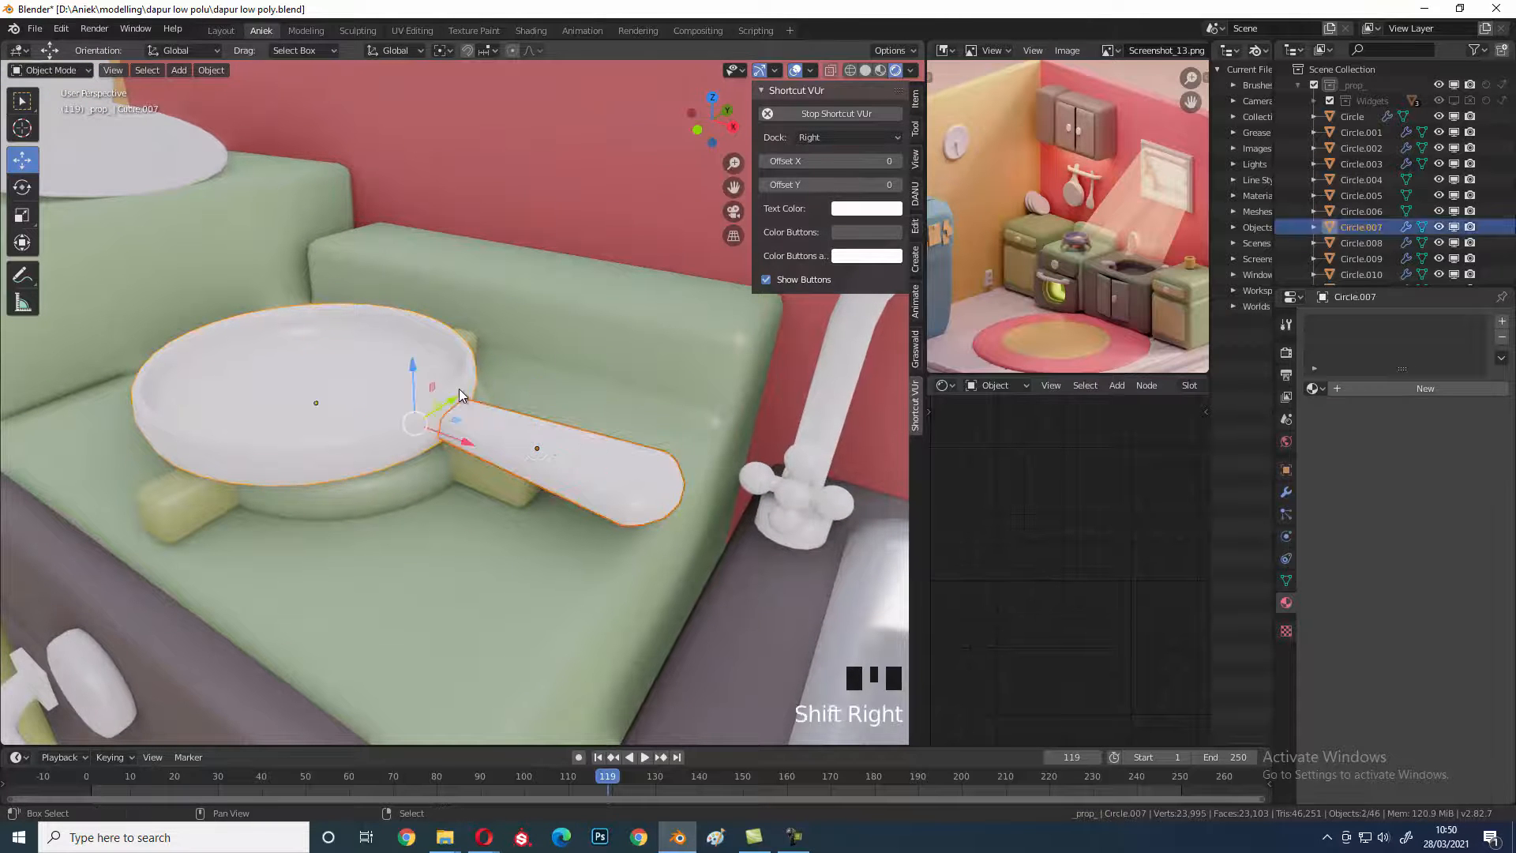
right_click(474, 412)
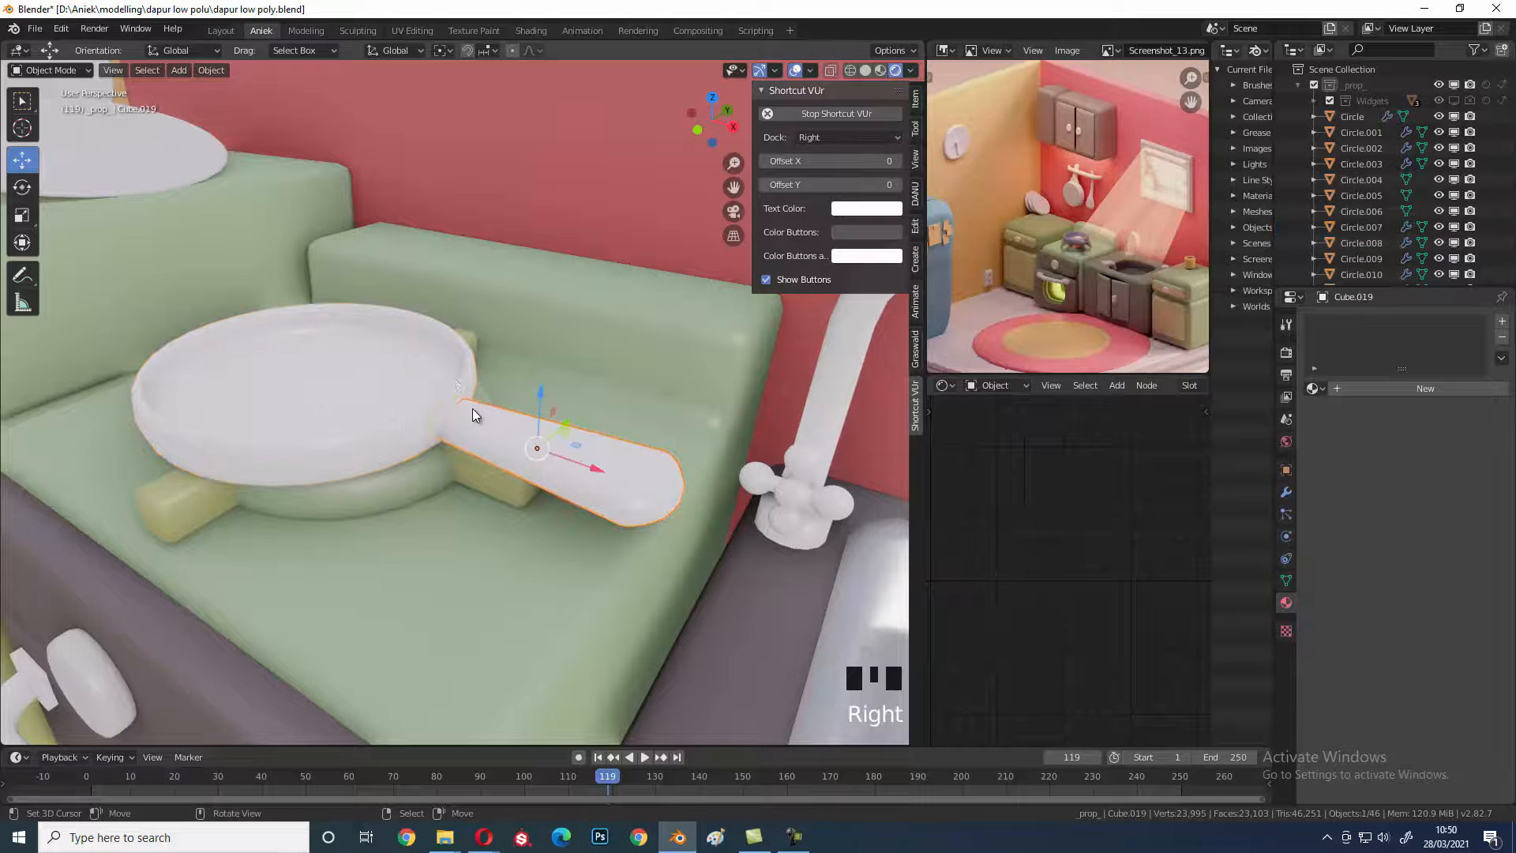
right_click(440, 374)
left_click(1353, 390)
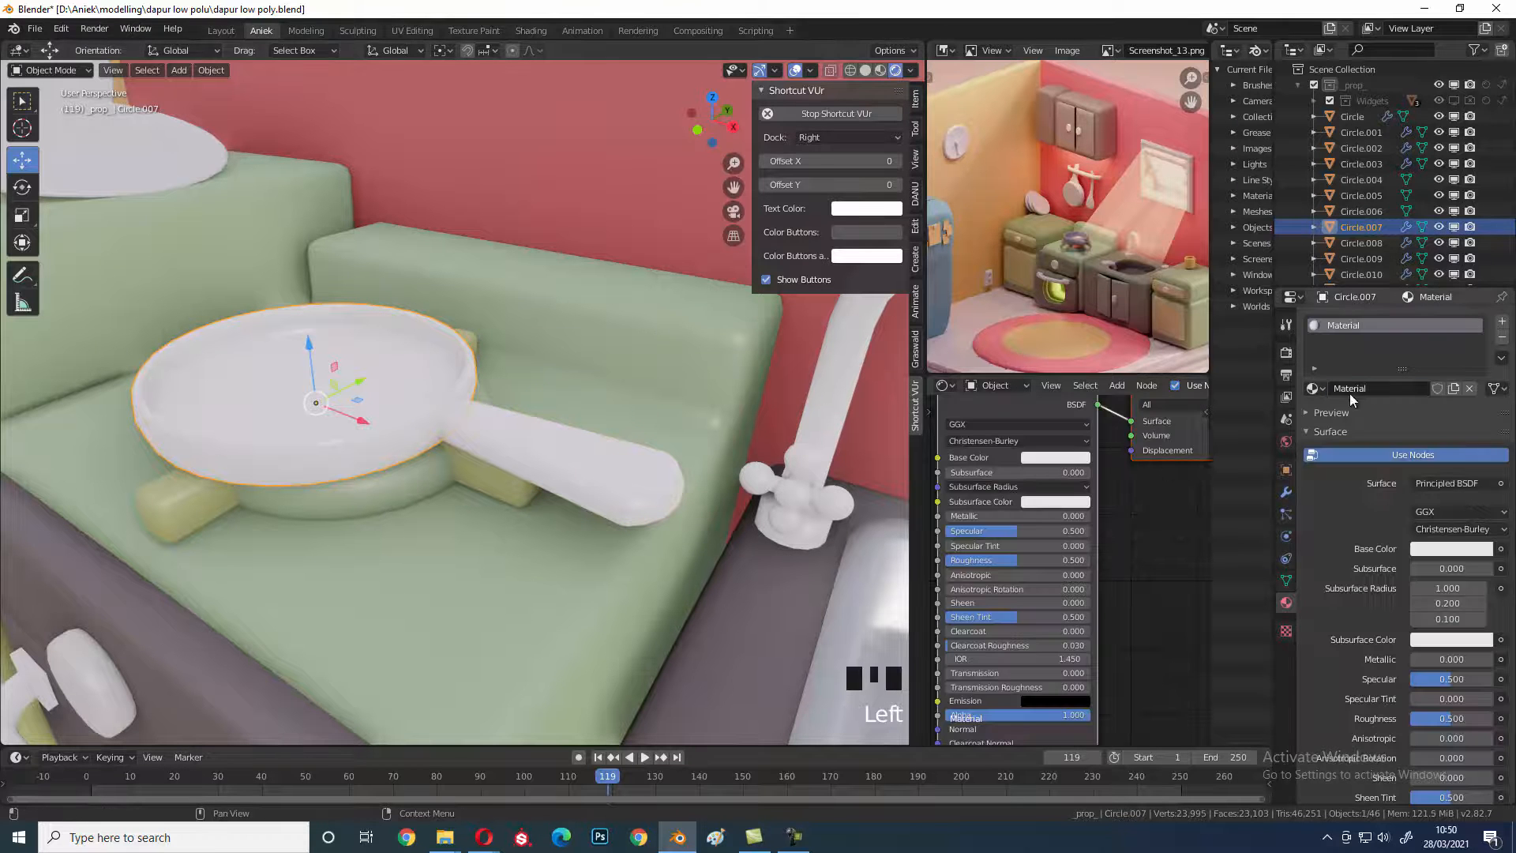
left_click(1058, 457)
left_click_drag(1134, 310, 1142, 333)
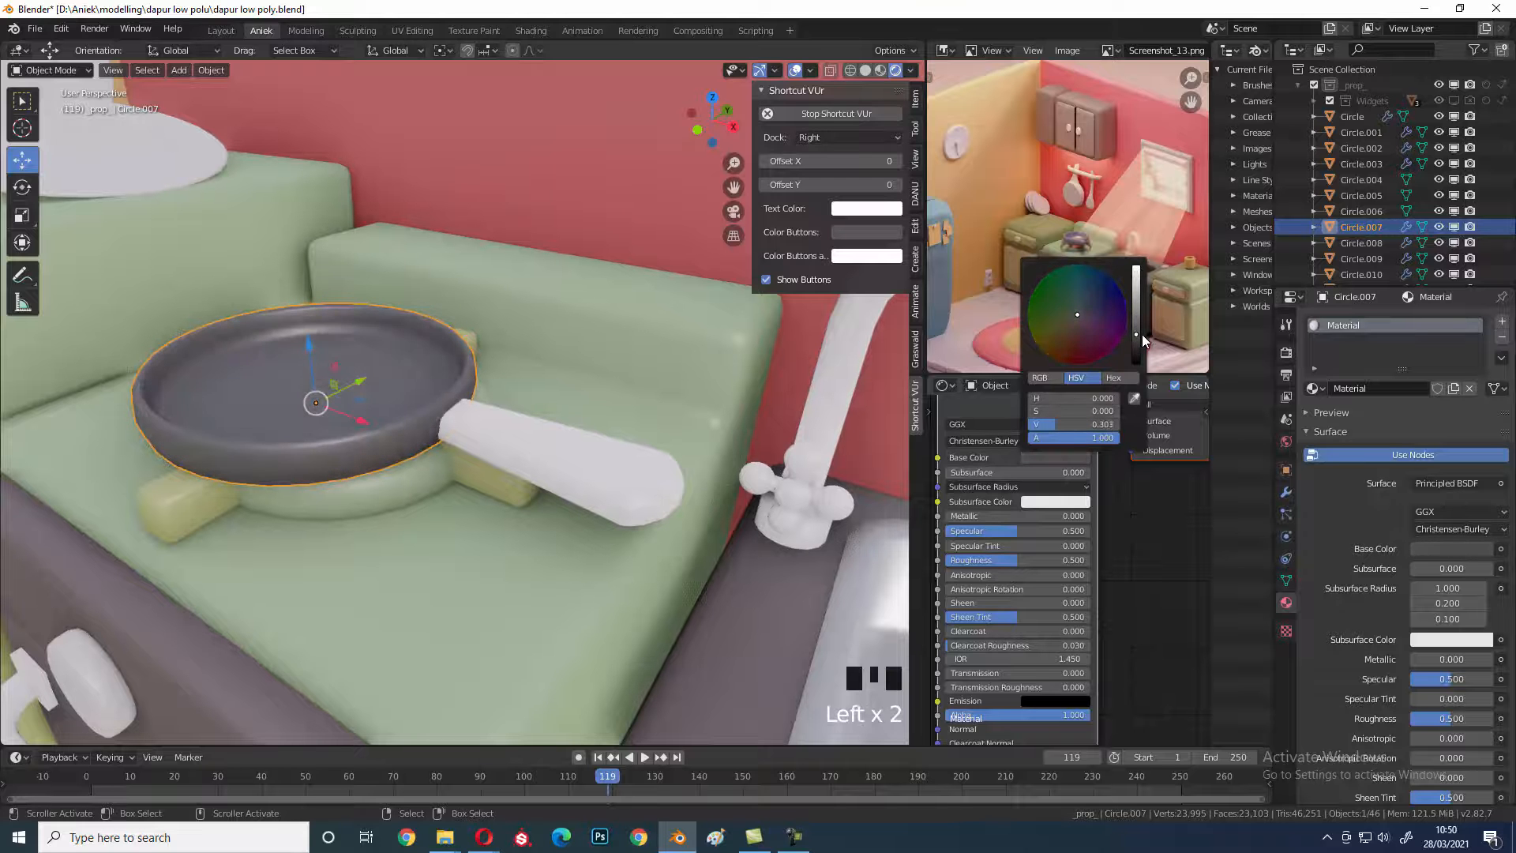
middle_click_drag(372, 494, 431, 528)
scroll(570, 564, "down", 3)
middle_click_drag(570, 564, 568, 434)
scroll(570, 395, "up", 2)
right_click(570, 394)
left_click_drag(666, 386, 667, 387)
key("alt+a")
mouse_move(653, 429)
middle_mouse_down()
mouse_move(605, 539)
mouse_move(619, 545)
mouse_move(450, 479)
mouse_move(443, 535)
mouse_move(488, 613)
mouse_move(556, 621)
mouse_move(592, 597)
mouse_move(606, 579)
mouse_move(599, 483)
mouse_move(622, 418)
mouse_move(693, 447)
mouse_move(666, 413)
middle_mouse_up()
middle_click_drag(573, 400, 566, 447)
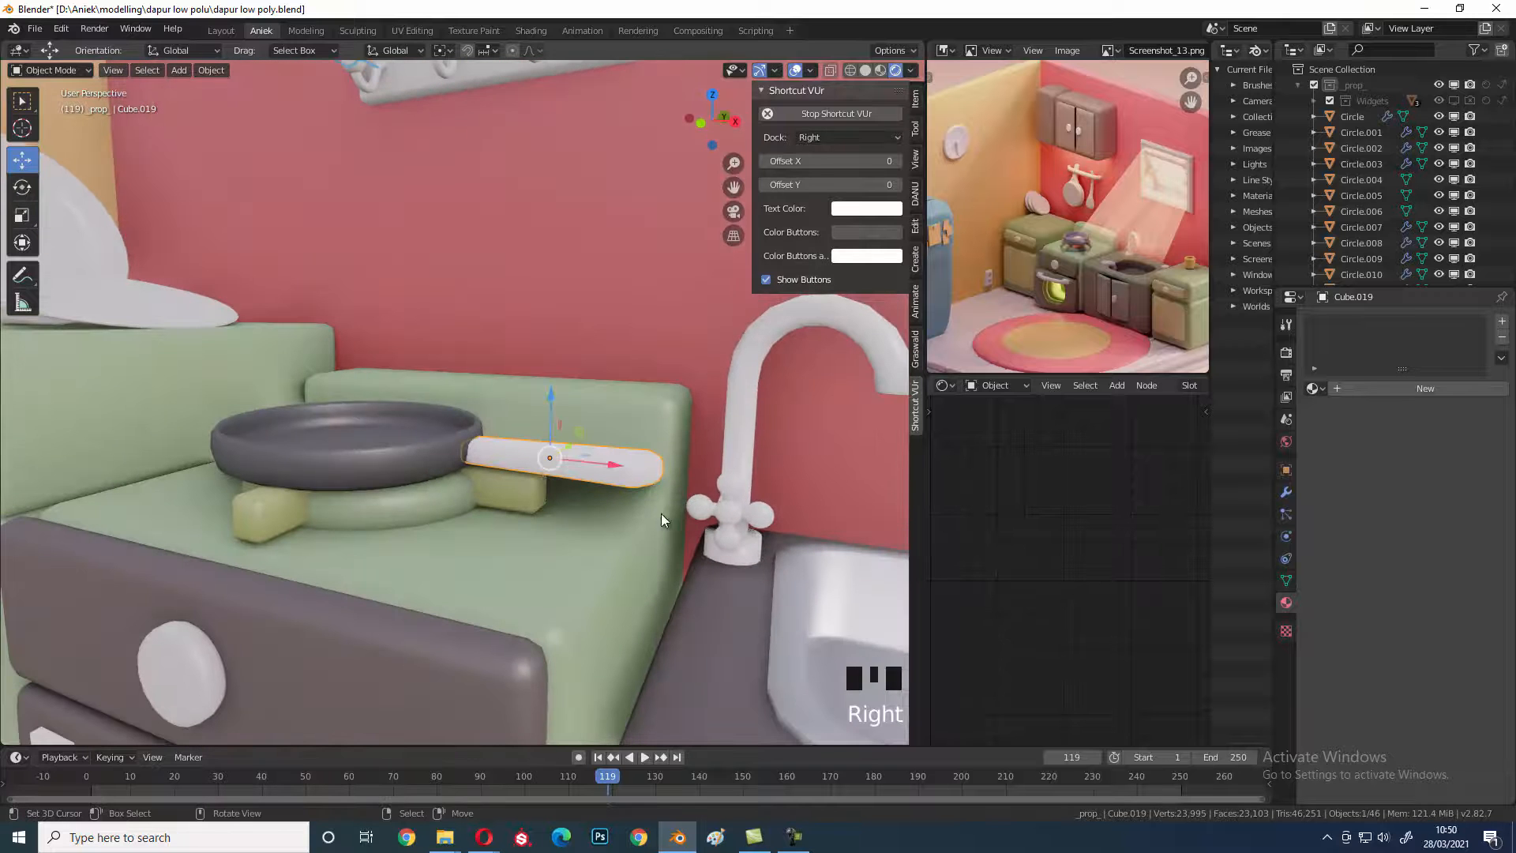
- Try to link the "metalic" material to both the sink faucet and its round tap handles
middle_click_drag(664, 518, 719, 467)
right_click(719, 474)
scroll(726, 505, "up", 3)
key("g")
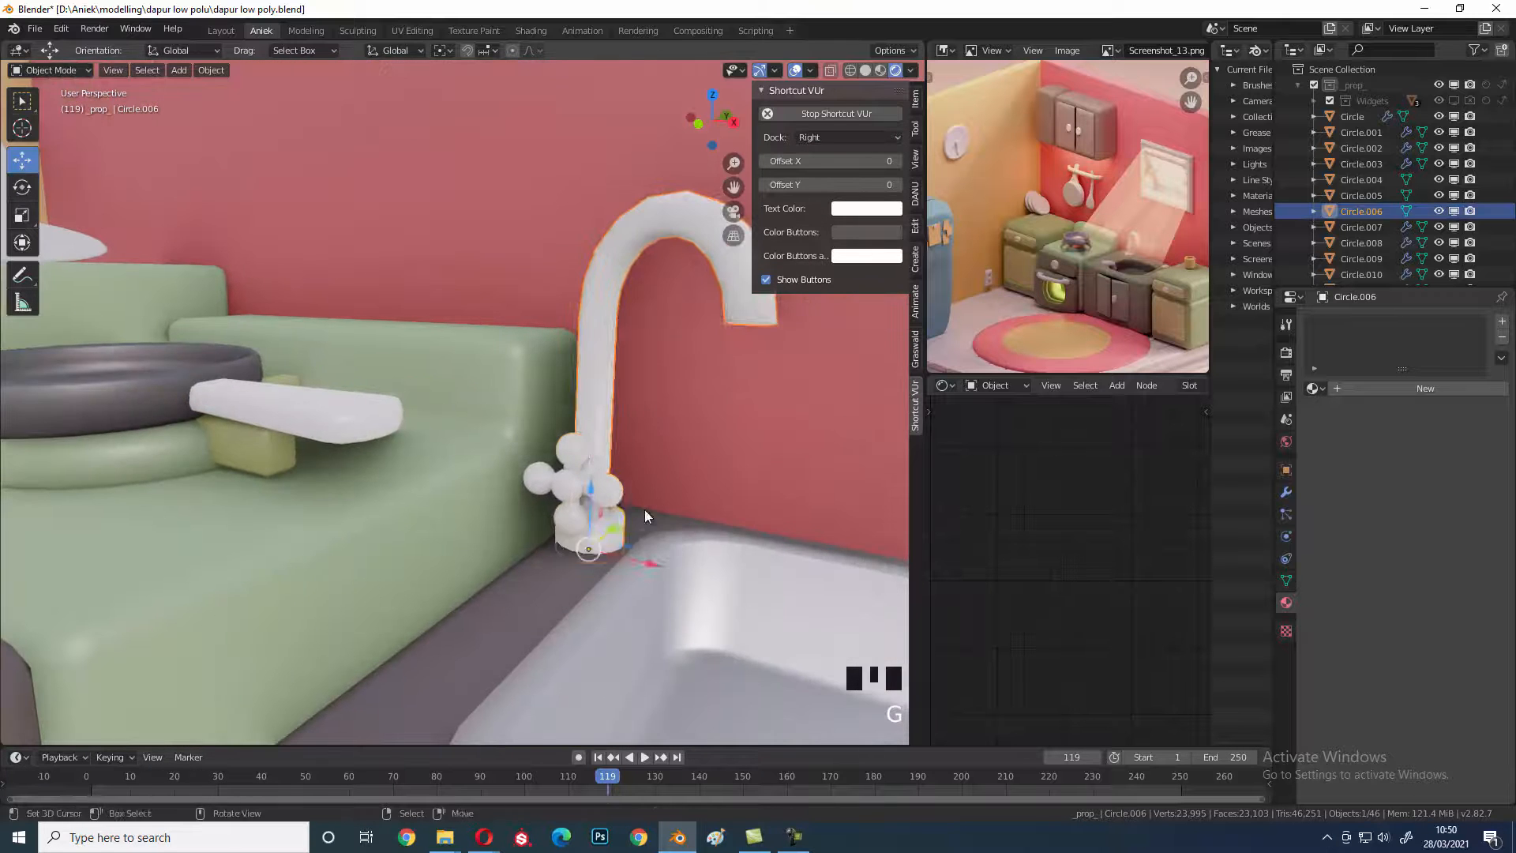
right_click(614, 499, "shift")
middle_click_drag(615, 499, 580, 416, "shift")
right_click(574, 496, "shift")
key("ctrl+l")
left_click(574, 496)
key("alt+a")
- Undo the "metalic" material link on the faucet and its tap handles
scroll(566, 362, "up", 2)
scroll(540, 447, "down", 5)
middle_click_drag(527, 467, 611, 374)
middle_click_drag(611, 374, 599, 389, "shift")
scroll(553, 426, "down", 3)
middle_click_drag(501, 458, 535, 504, "shift")
scroll(485, 503, "up", 2)
scroll(649, 524, "up", 2)
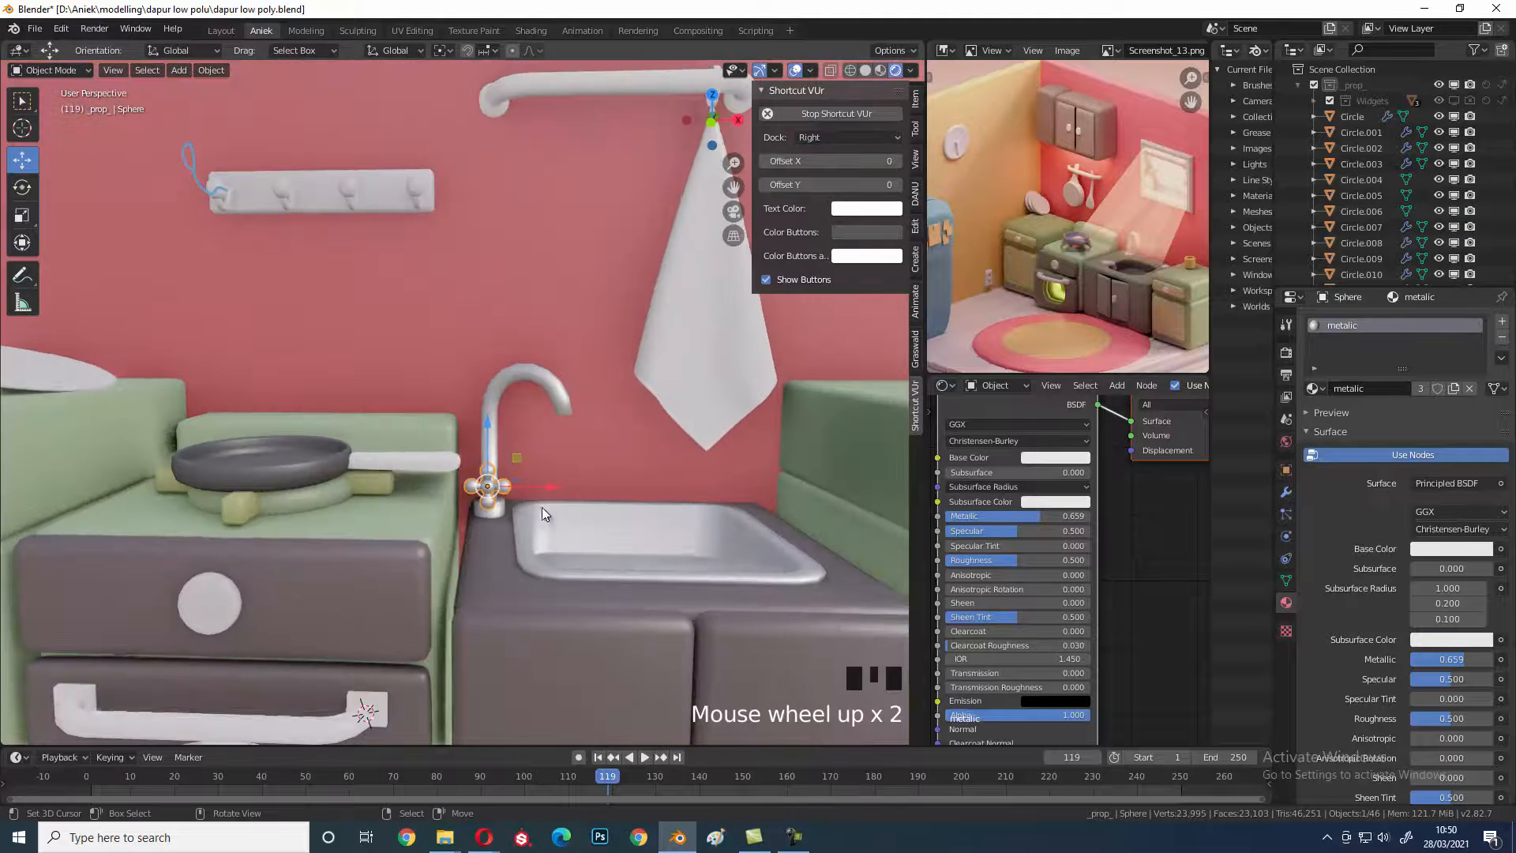
middle_click_drag(648, 524, 554, 500, "shift")
scroll(551, 497, "up", 1)
key("ctrl+z")
key("ctrl+z")
key("ctrl+z")
- Link the "metalic" material from the sink basin to the faucet pipe only
right_click(499, 393)
right_click(580, 548, "shift")
key("ctrl+l")
left_click(584, 556)
key("alt+a")
middle_click_drag(543, 559, 480, 538)
scroll(641, 568, "down", 4)
middle_click_drag(641, 571, 641, 574, "shift")
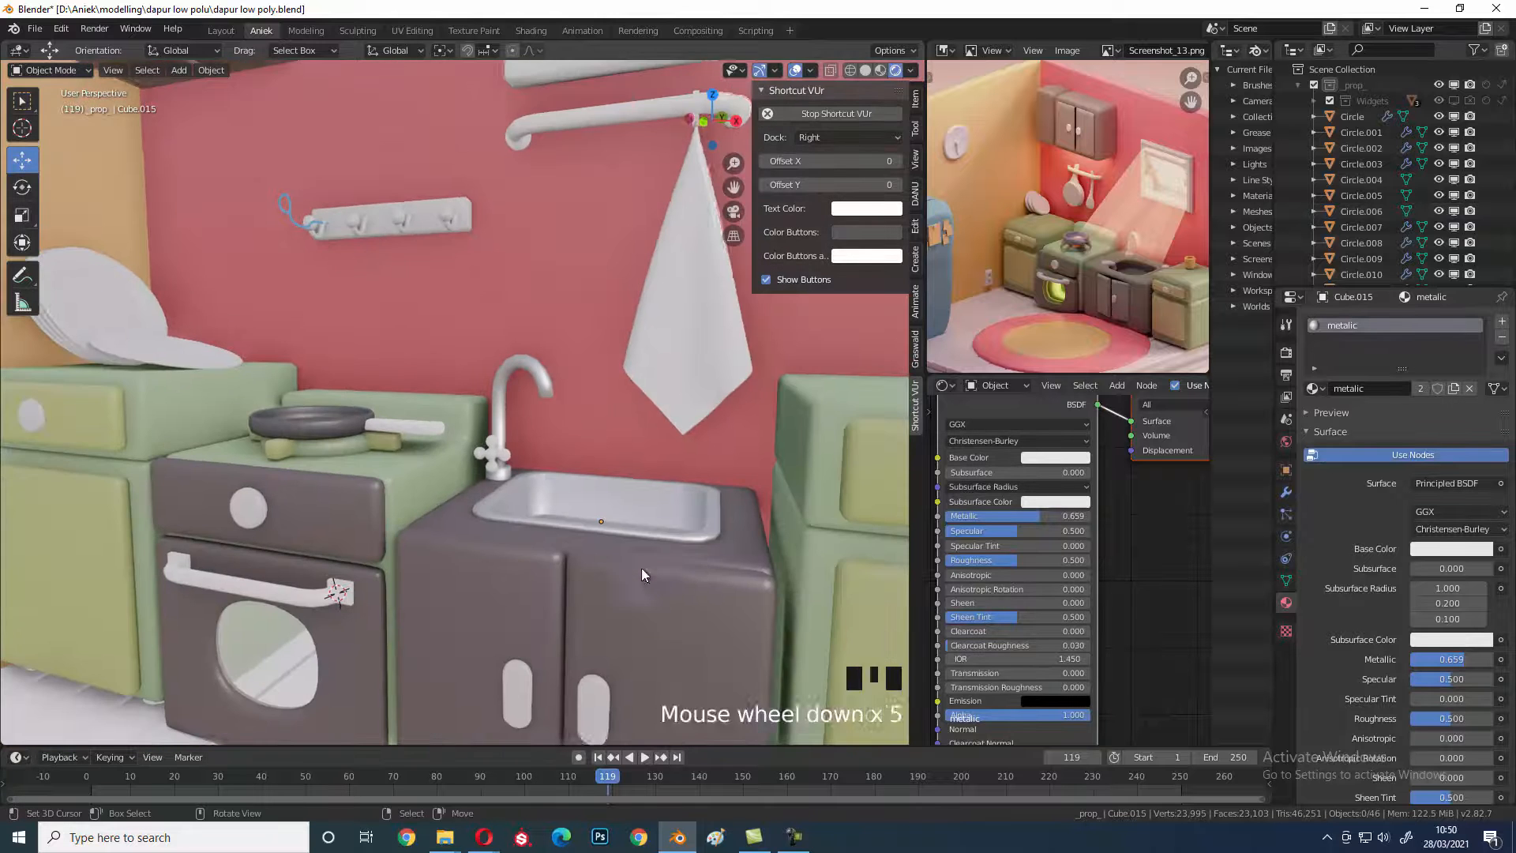
- Create a new material on the fridge door and name it "kulkas"
scroll(663, 552, "down", 3)
middle_click_drag(685, 529, 629, 512, "shift")
scroll(628, 448, "up", 3)
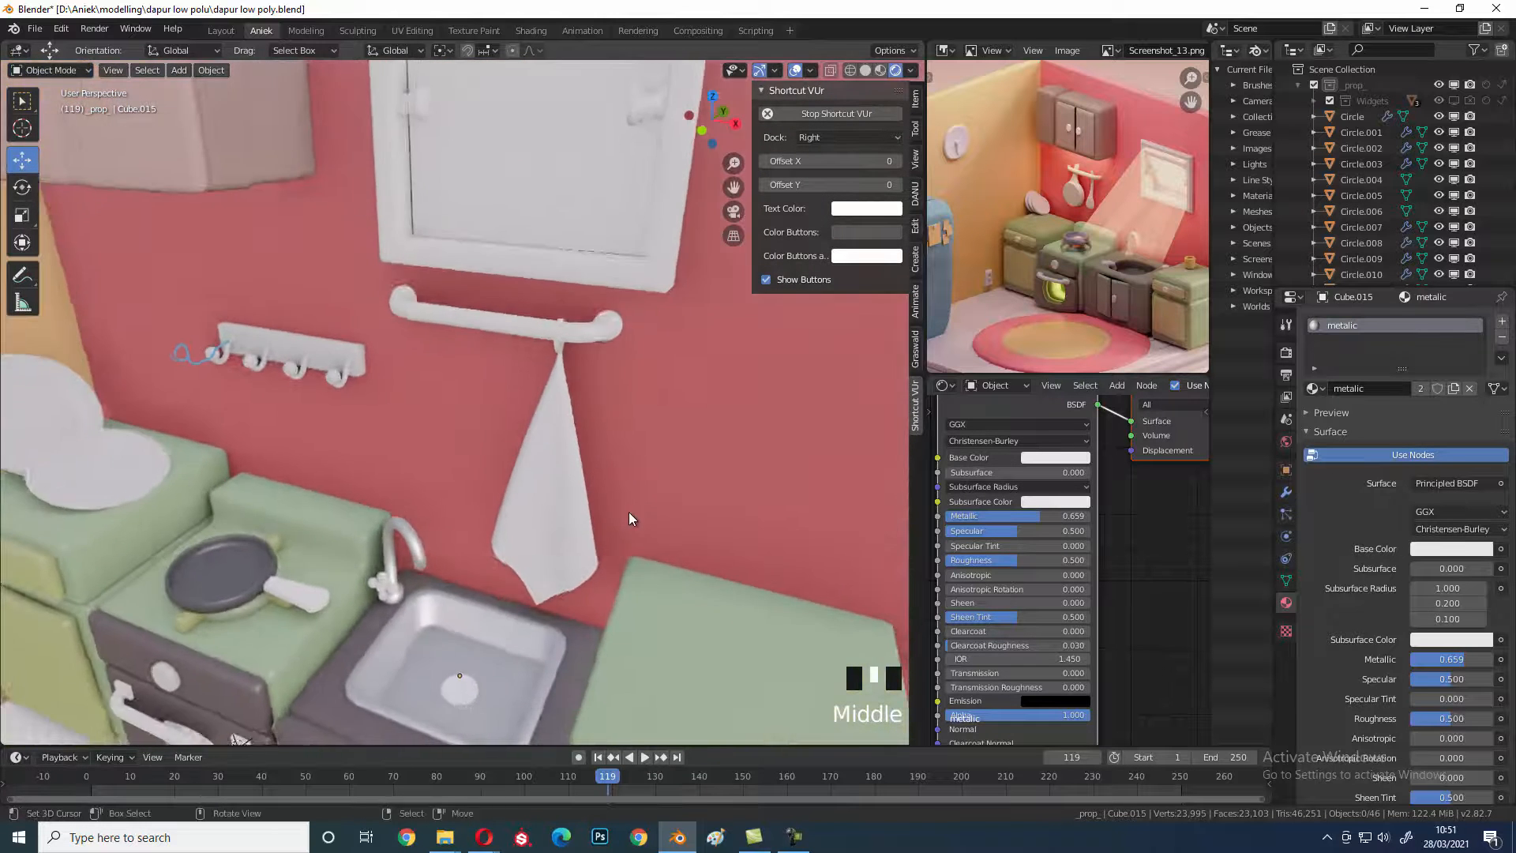
scroll(629, 511, "down", 4)
middle_click_drag(466, 516, 501, 494)
scroll(534, 464, "down", 3)
middle_click_drag(490, 430, 570, 437, "shift")
middle_click_drag(382, 426, 358, 403)
middle_click_drag(480, 431, 496, 453, "shift")
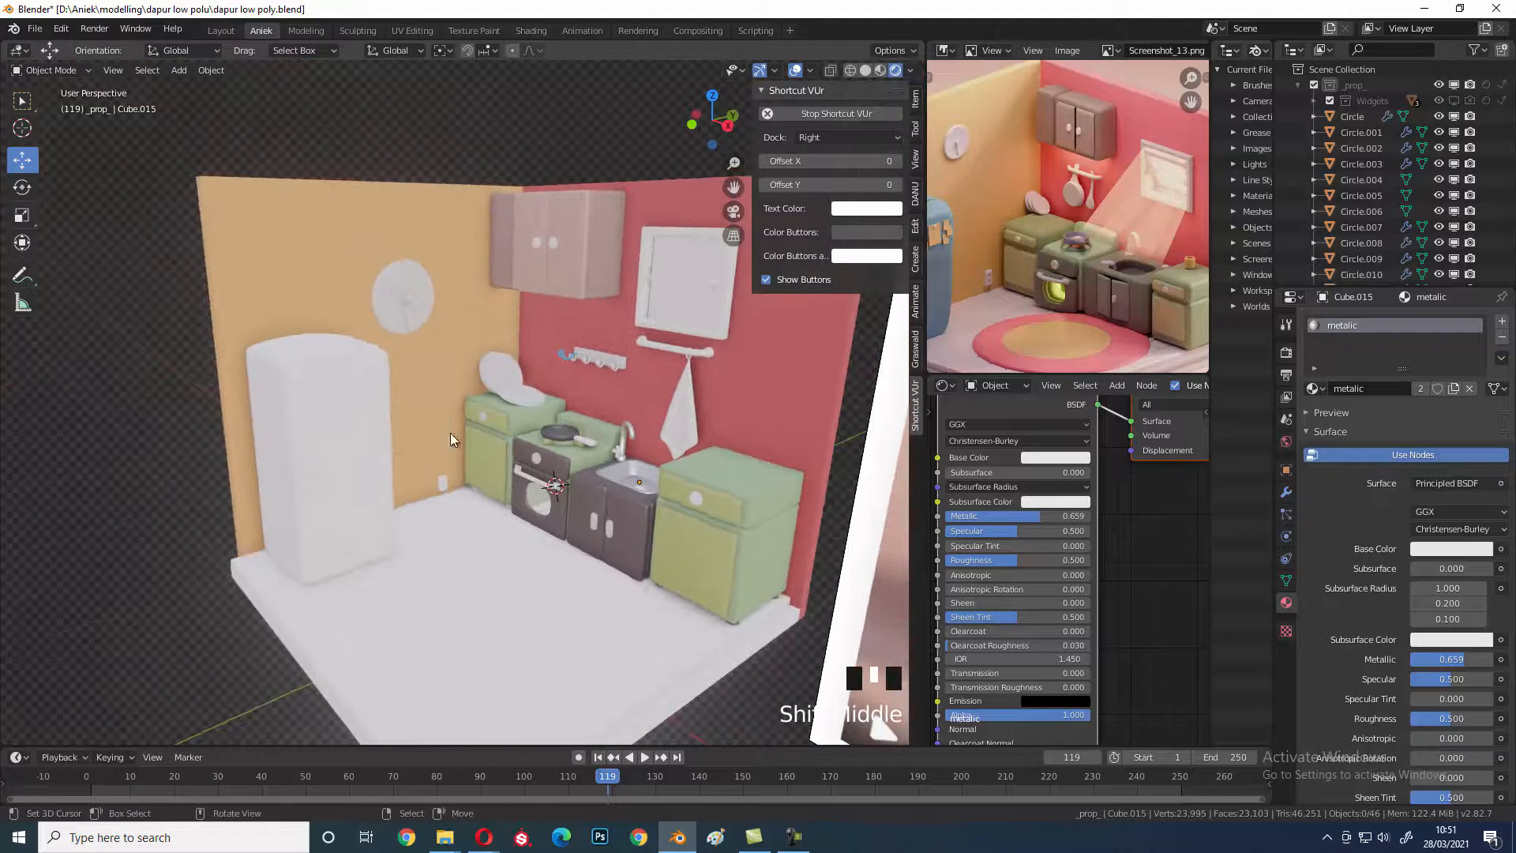
right_click(359, 412)
middle_click_drag(327, 348, 334, 364, "shift")
right_click(390, 400)
left_click(1409, 389)
left_click(1395, 390)
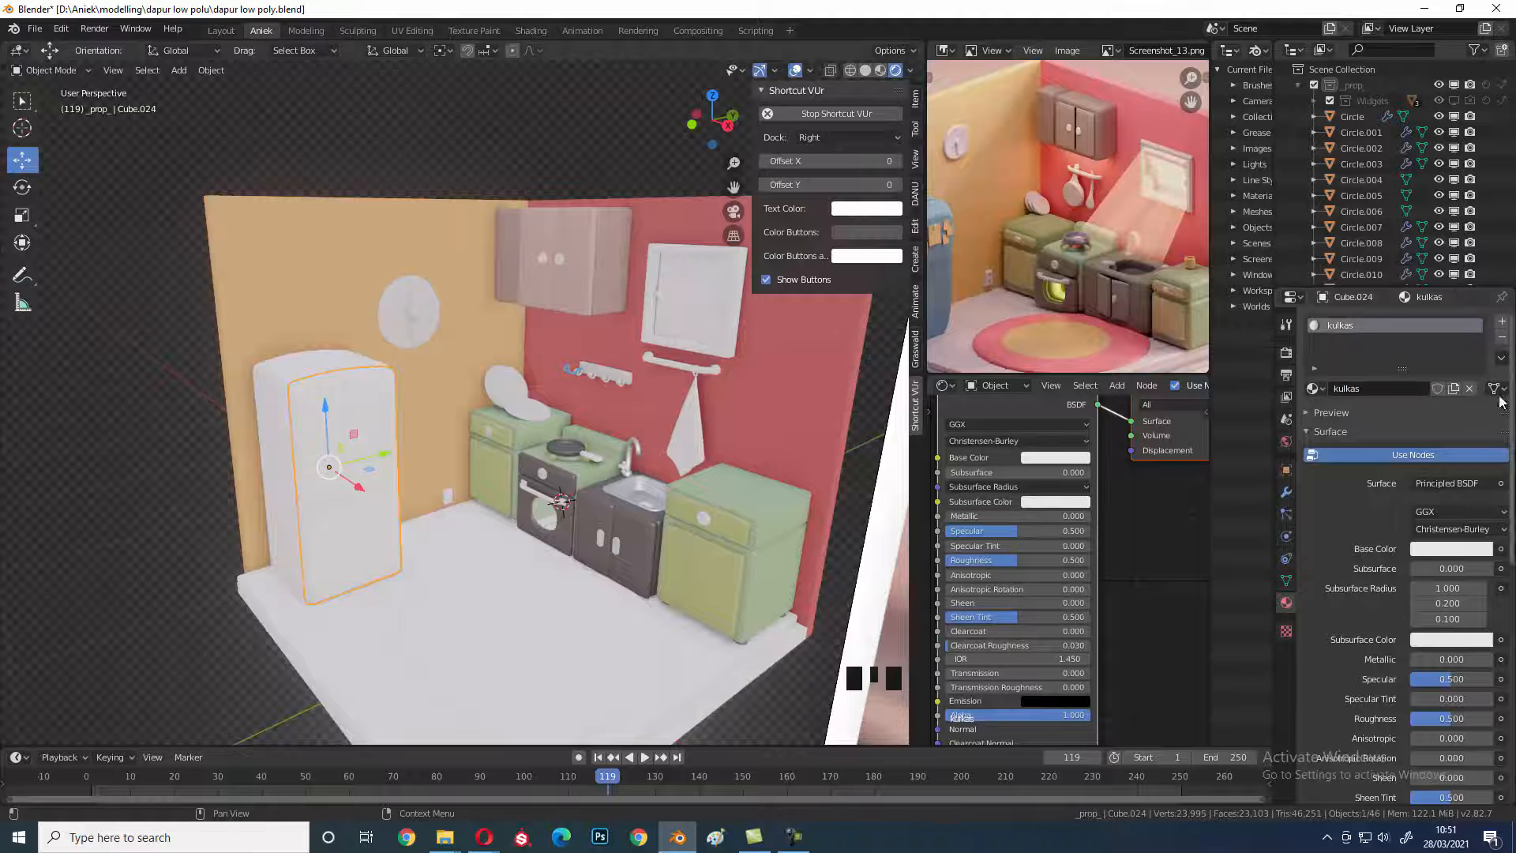
- Set the fridge door's base color to a muted blue like the reference fridge, H 0.548, S 0.239, V 0.451
left_click(1072, 458)
left_click(1143, 405)
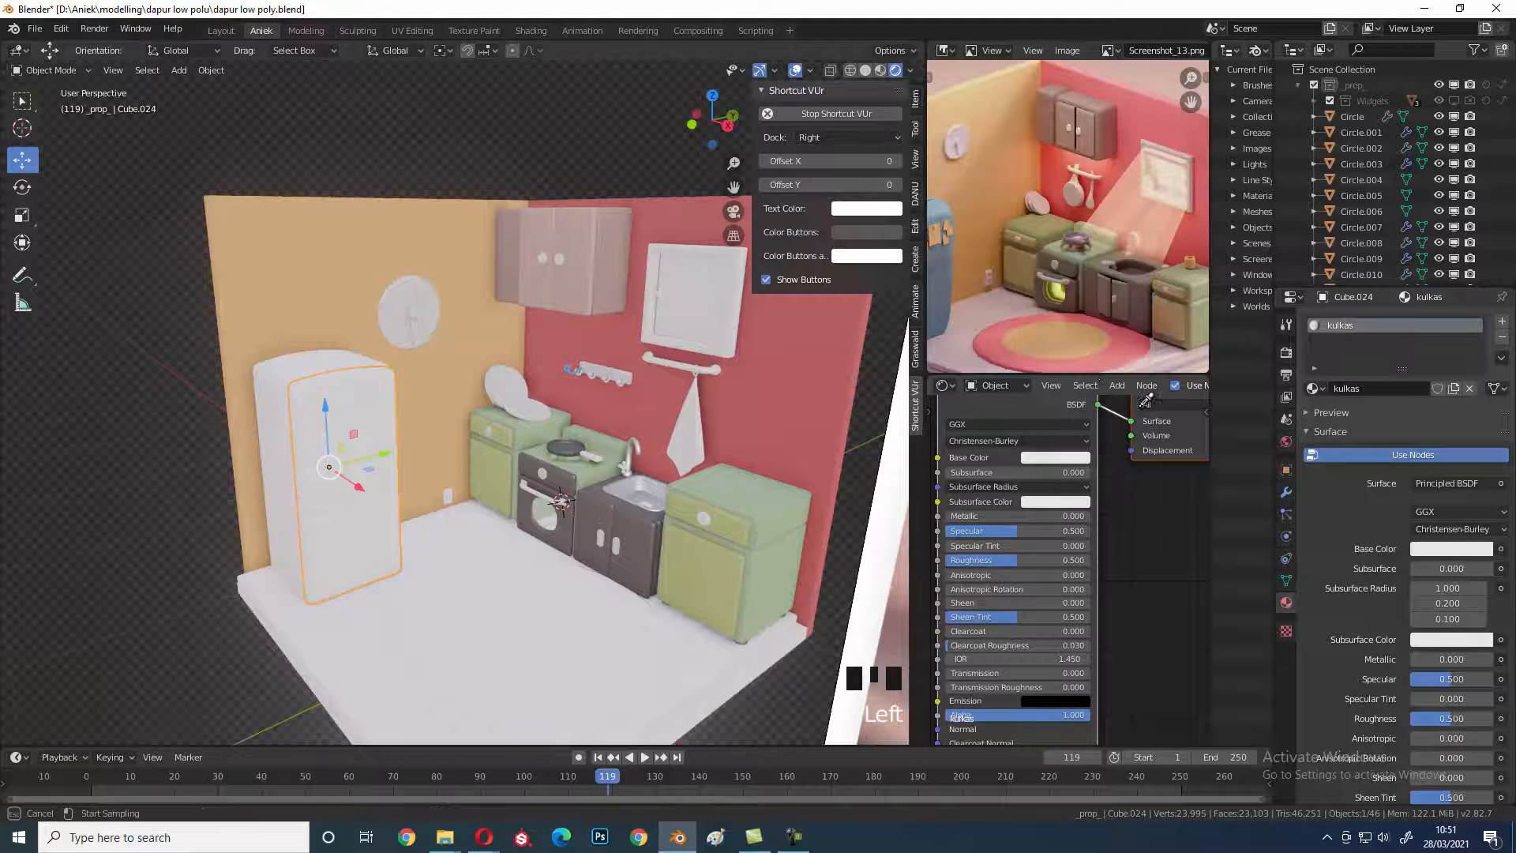
left_click(935, 276)
middle_click_drag(945, 320, 992, 323)
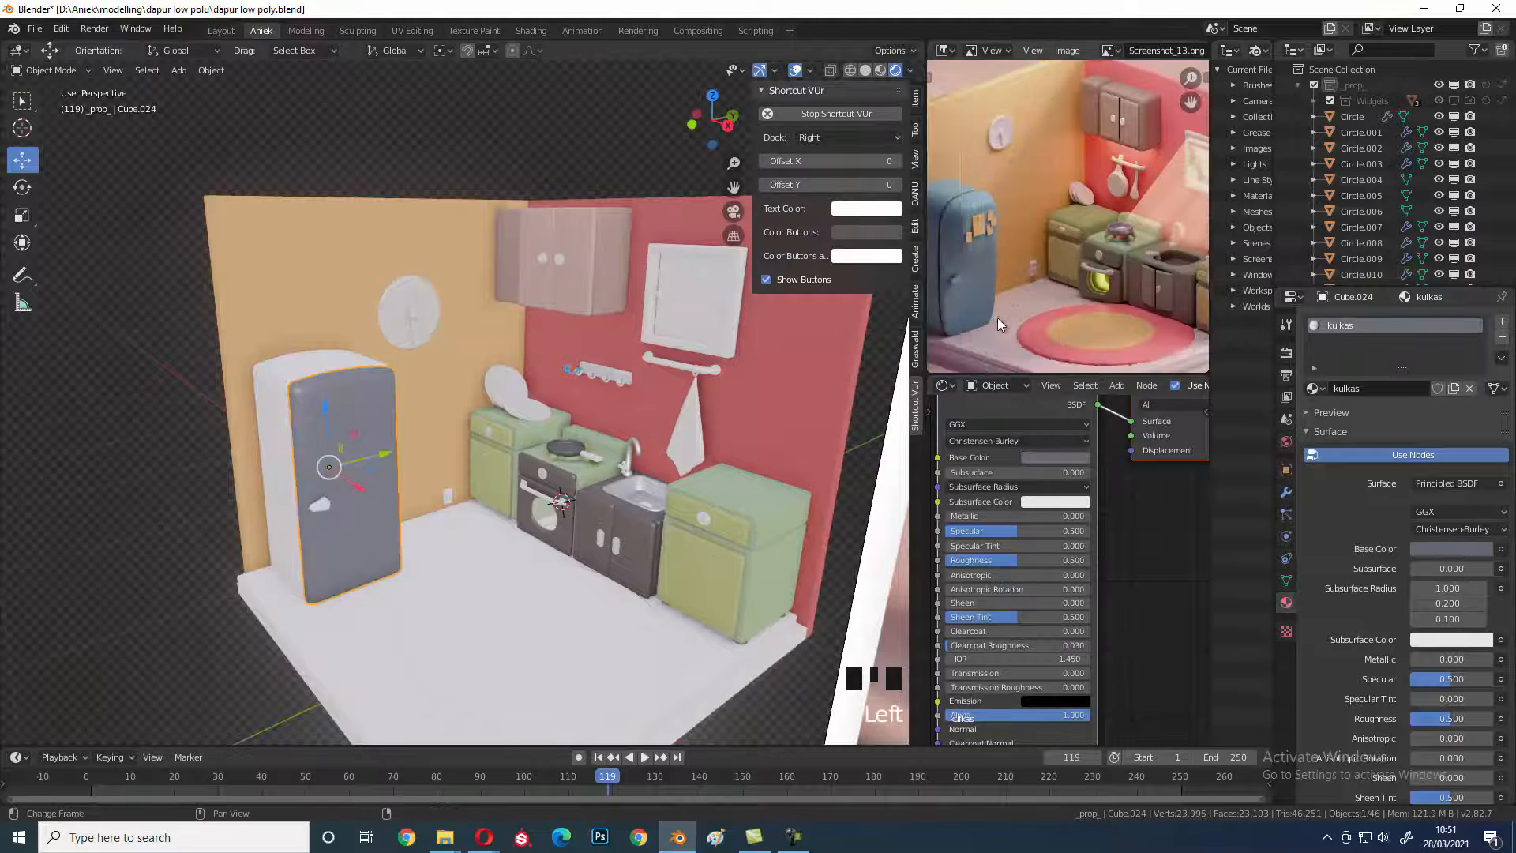
left_click(1056, 457)
left_click(1056, 457)
left_click(1056, 457)
left_click_drag(1082, 302, 1081, 302)
left_click_drag(1078, 304, 1082, 304)
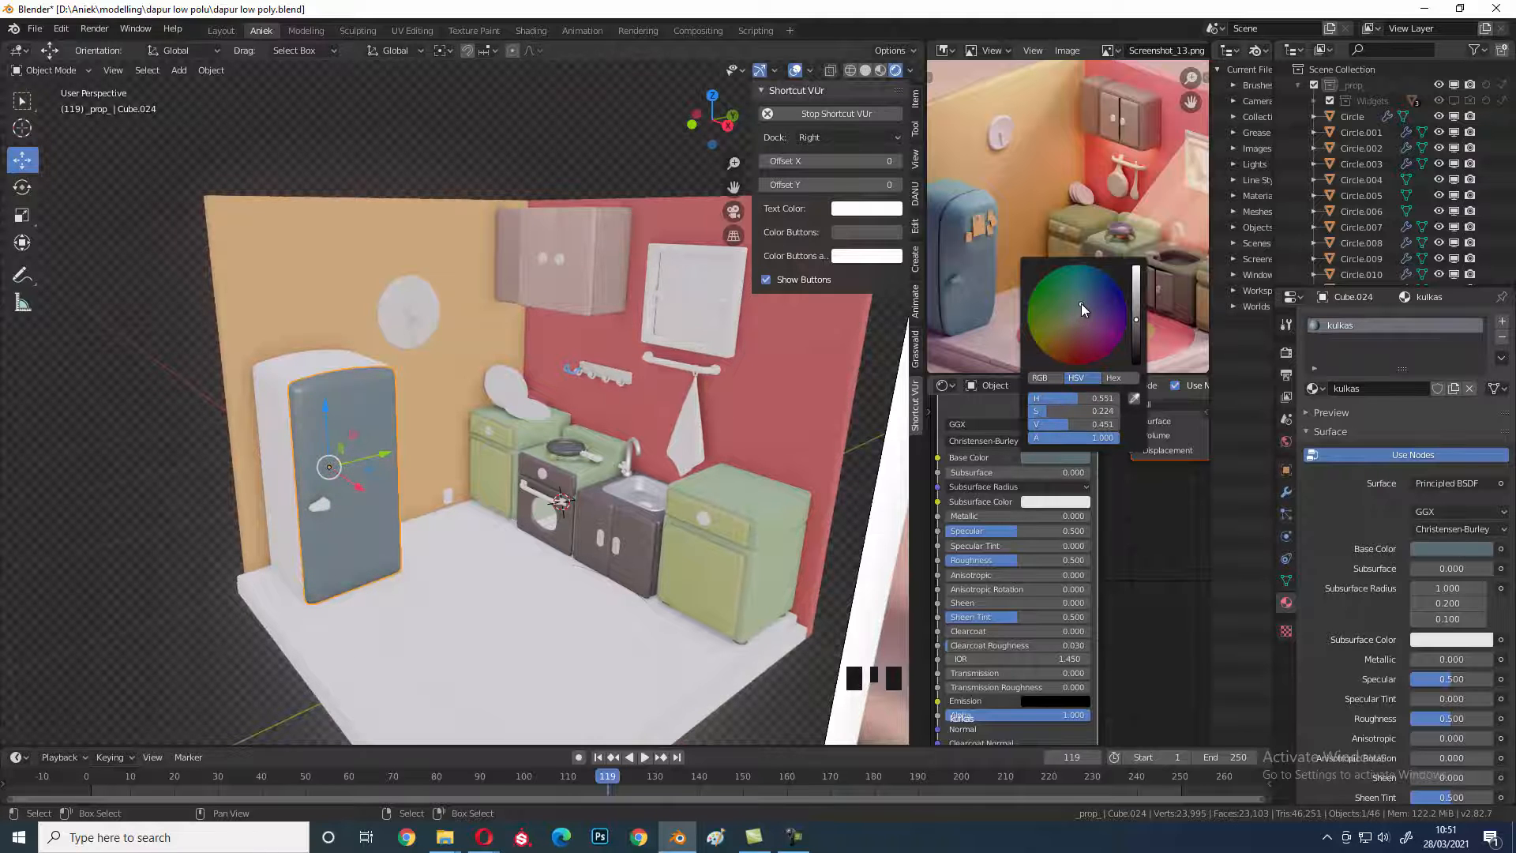
- Apply the "kulkas" material to the fridge body and shift the material's base color slightly within the muted blues
middle_click_drag(514, 486, 600, 521, "shift")
scroll(679, 474, "up", 3)
right_click(597, 531)
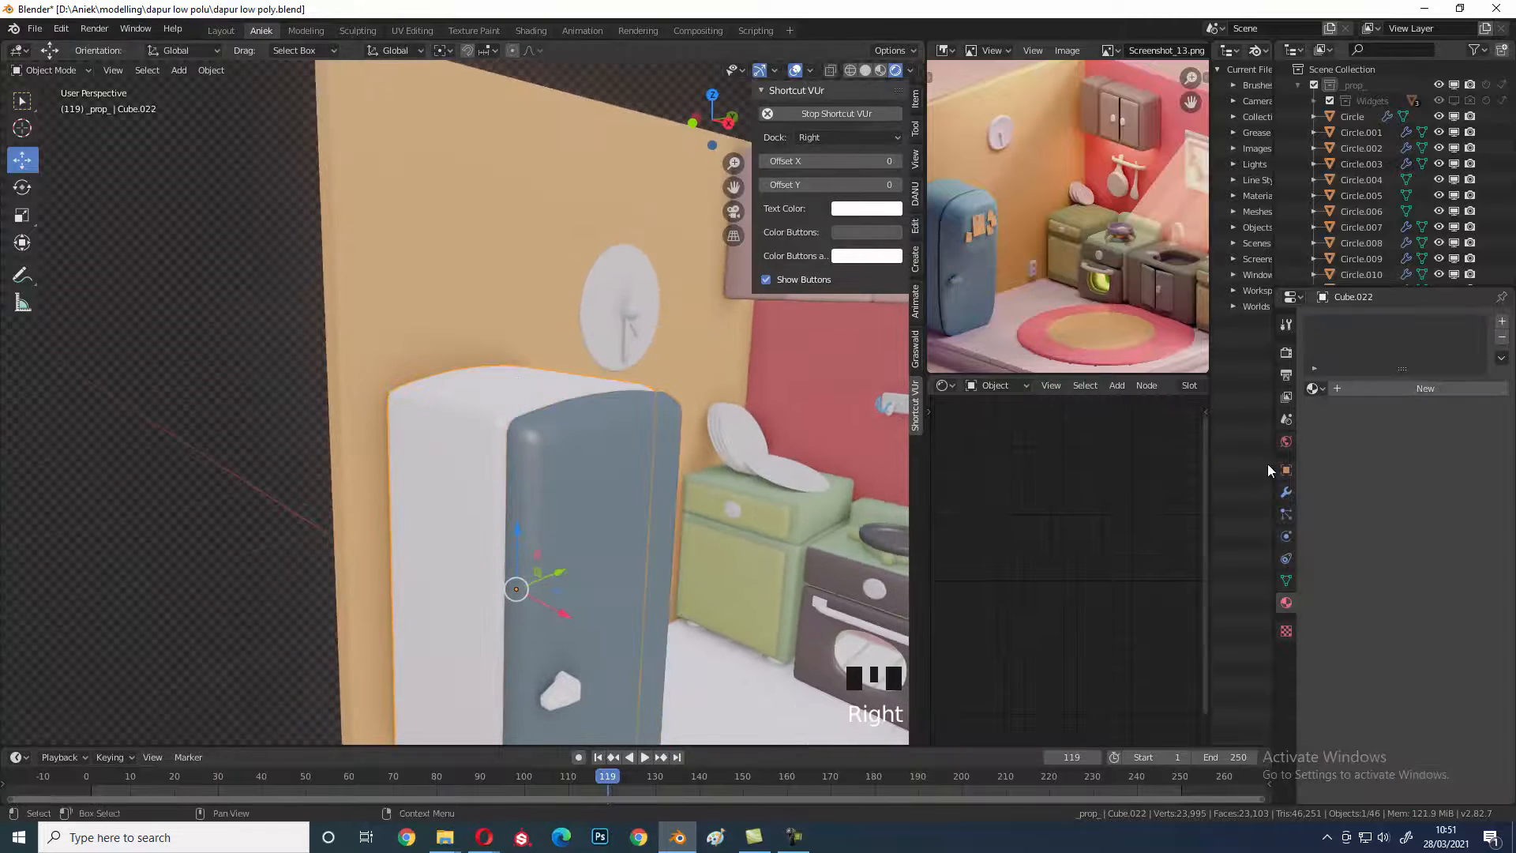
left_click(1311, 389)
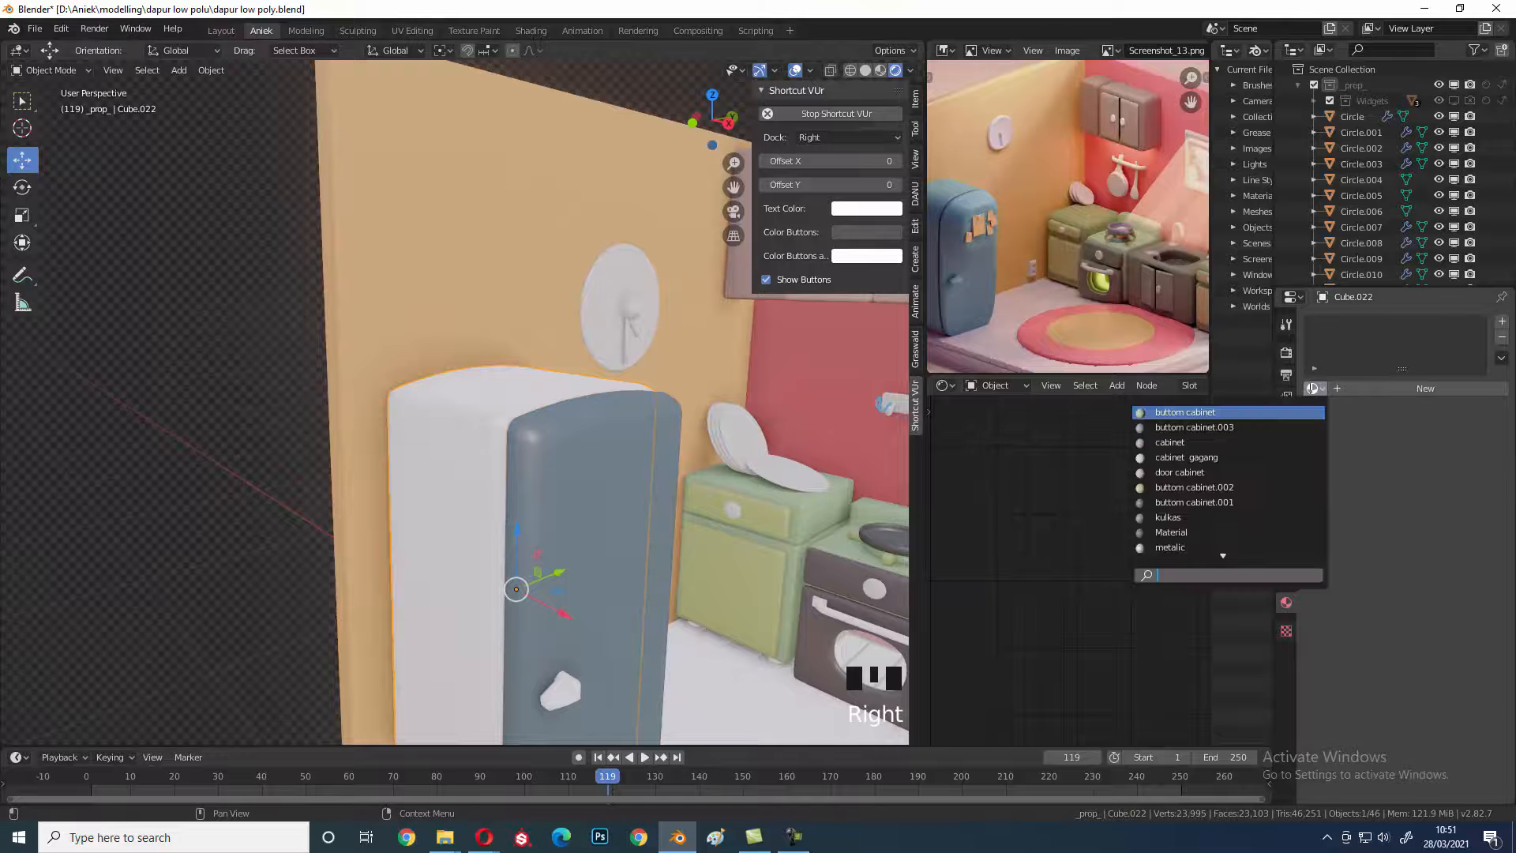
type("kulkas")
left_click(1184, 412)
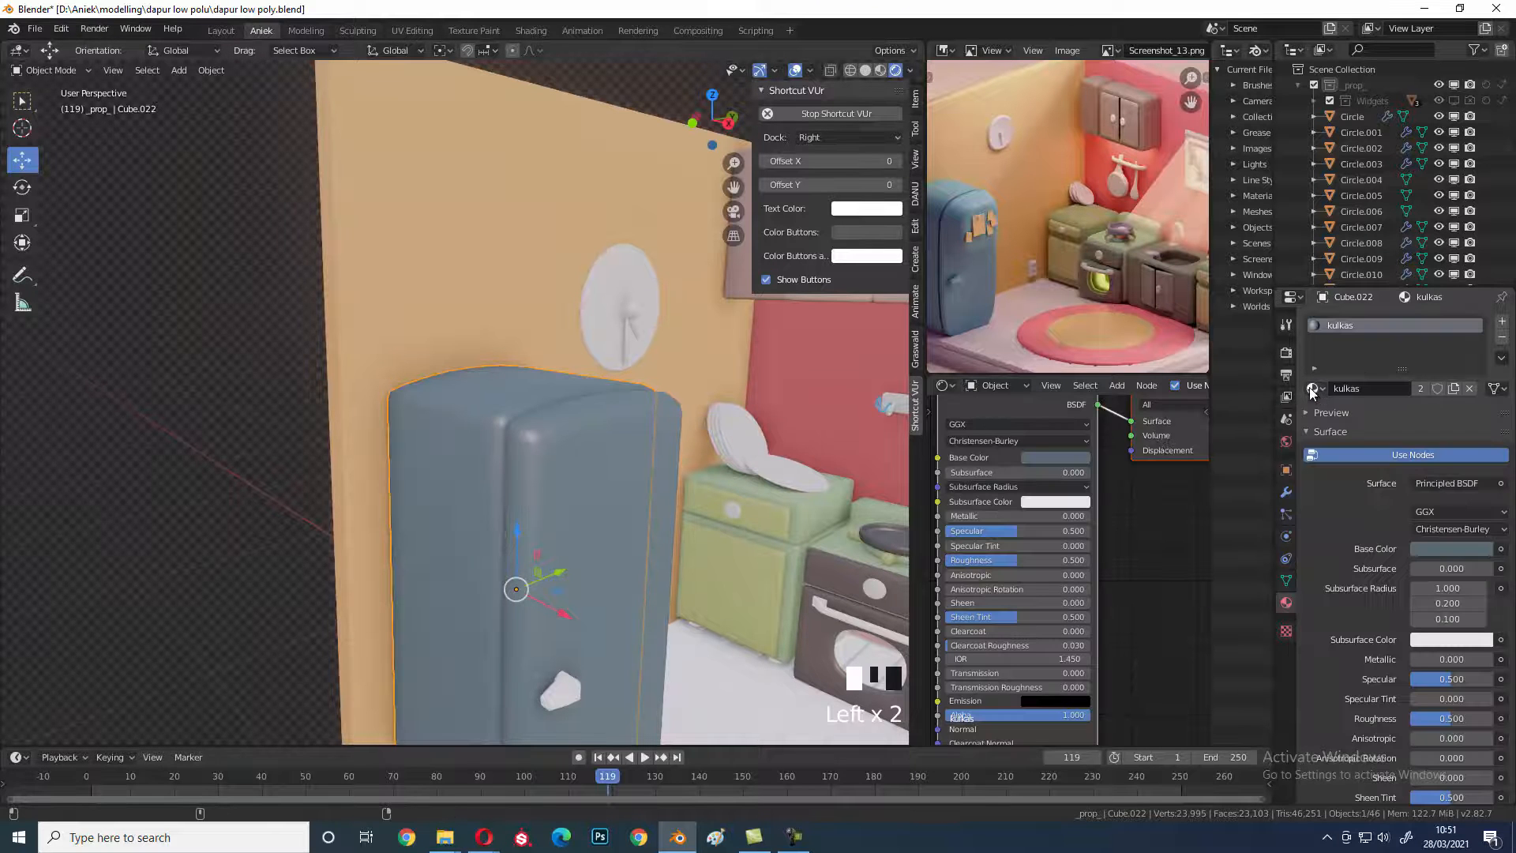
left_click(1080, 458)
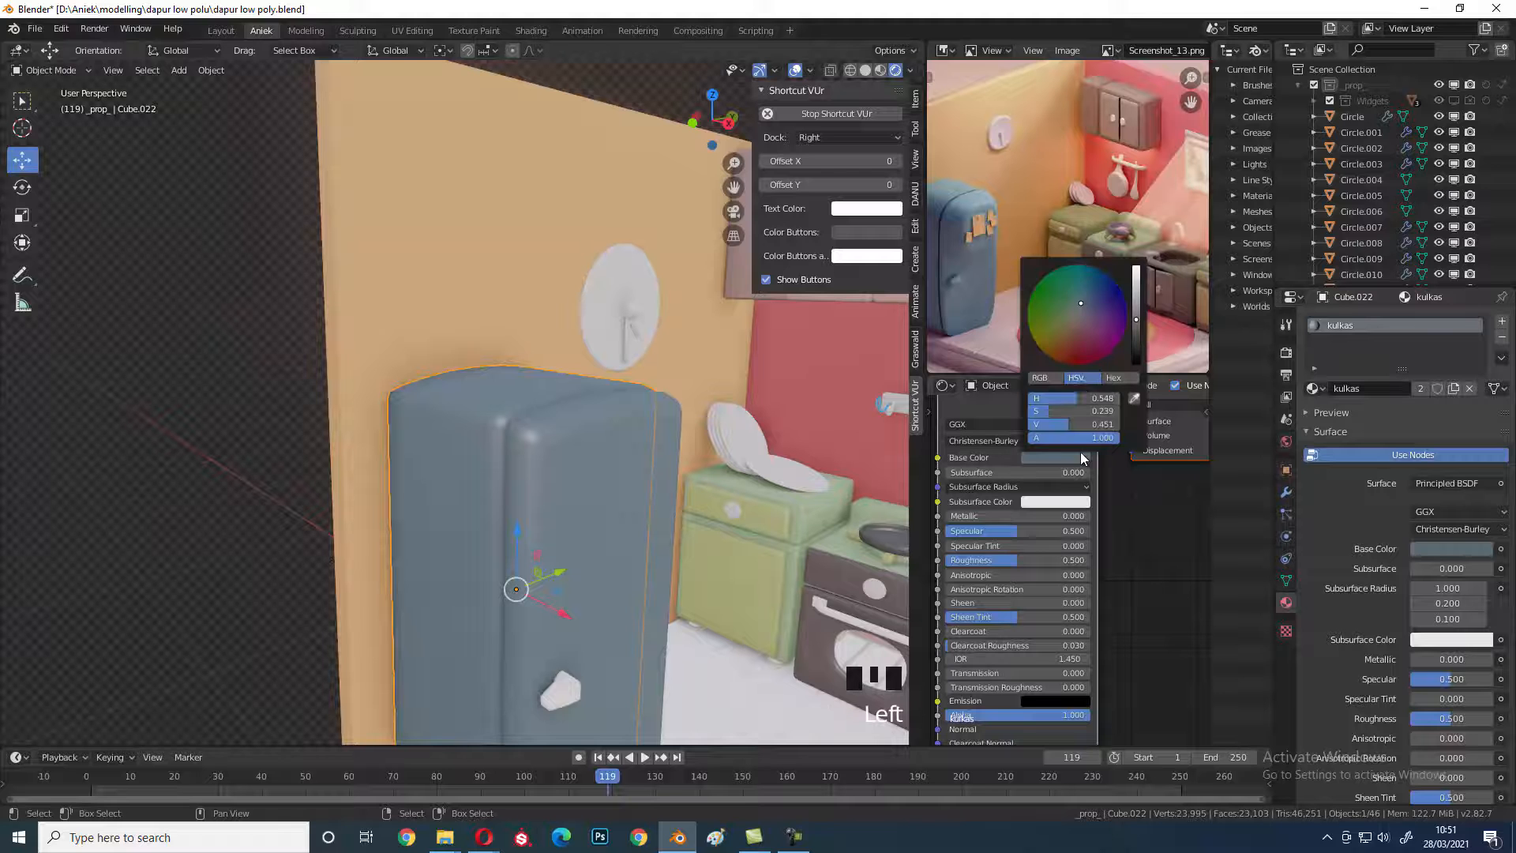
left_click_drag(1079, 296, 1083, 300)
- Link the "kulkas" material from the fridge door to the fridge handle
scroll(461, 532, "down", 2)
middle_click_drag(587, 521, 458, 565, "shift")
right_click(438, 570)
right_click(505, 533, "shift")
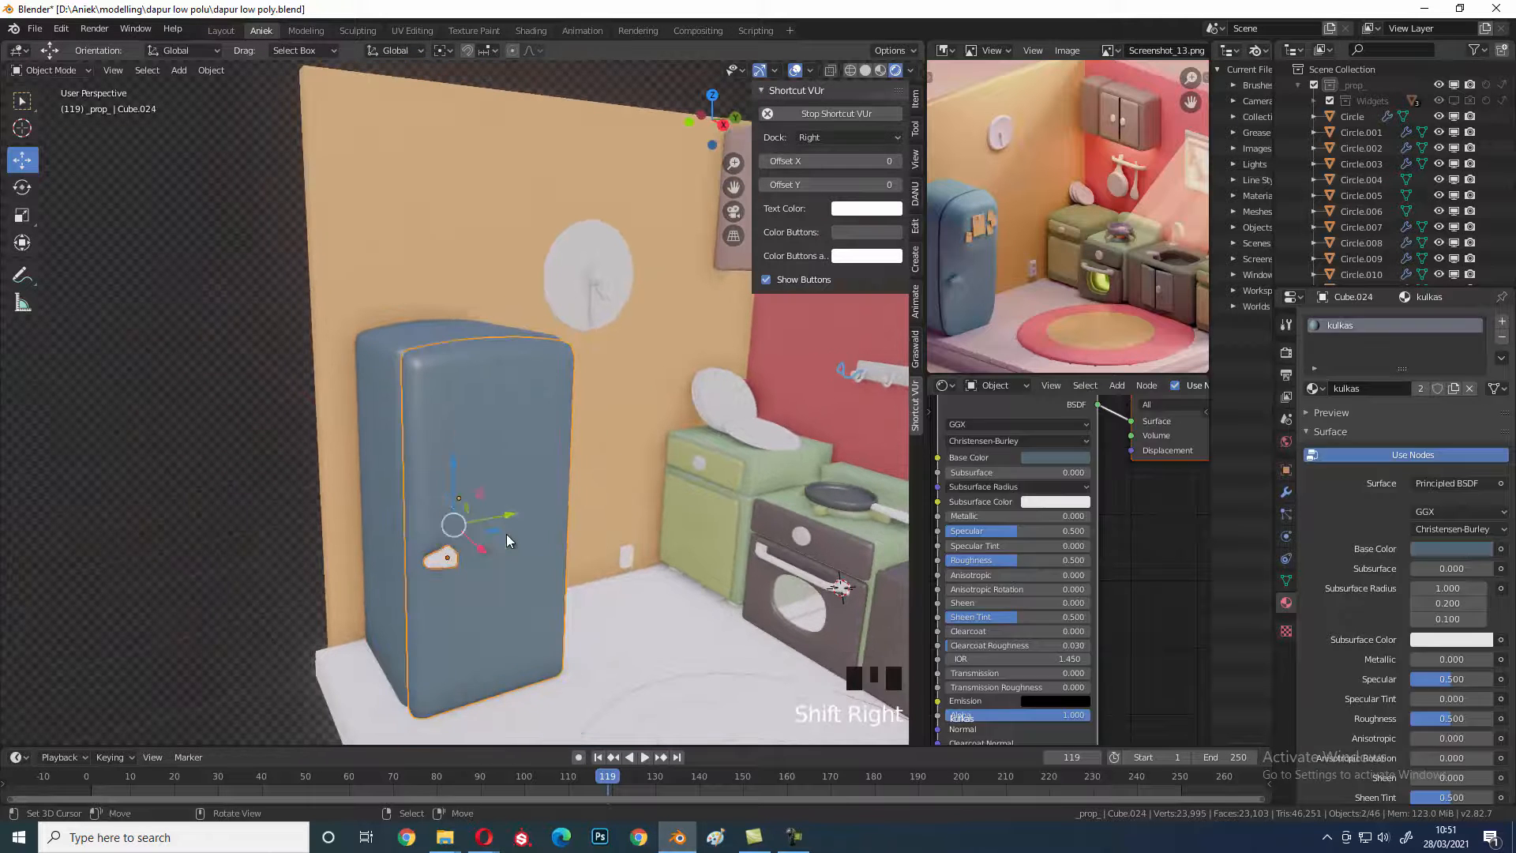
key("ctrl+l")
left_click(505, 533)
middle_click_drag(518, 535, 513, 502)
key("s")
right_click(554, 519)
key("alt+a")
- Inspect the fridge door and body up close, checking their meshes in Edit Mode
middle_click_drag(680, 497, 559, 551)
scroll(607, 576, "up", 2)
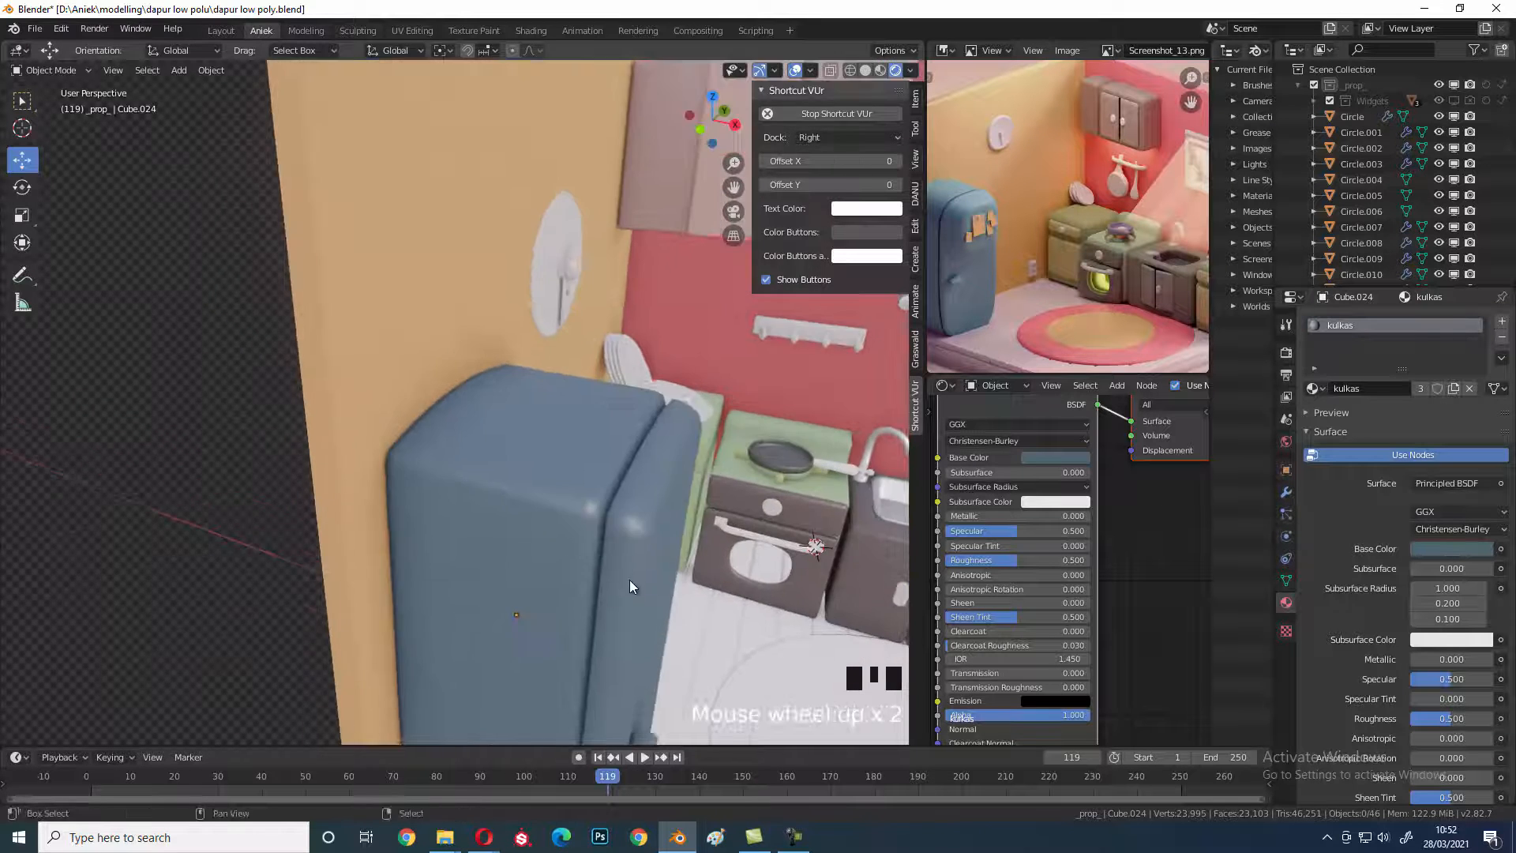
left_click(623, 545)
key("Tab")
key("Tab")
left_click(576, 524)
key("Tab")
key("Tab")
scroll(746, 533, "down", 3)
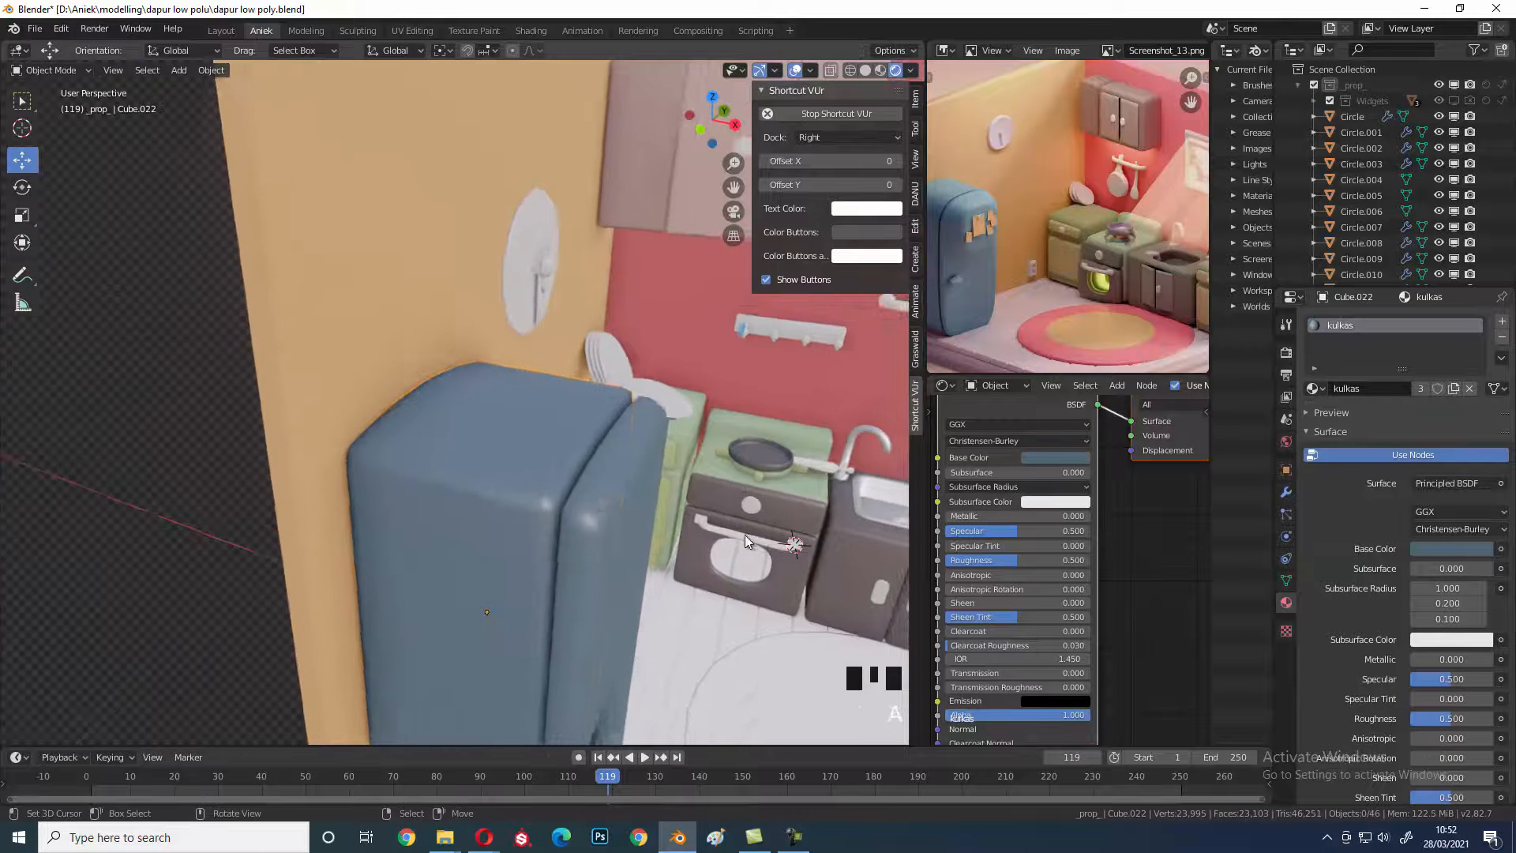
- Compare the colored kitchen scene with the reference image to spot objects still lacking color
middle_click_drag(788, 537, 580, 567)
scroll(605, 561, "down", 3)
scroll(725, 618, "up", 2)
scroll(580, 566, "up", 3)
scroll(580, 566, "up", 1)
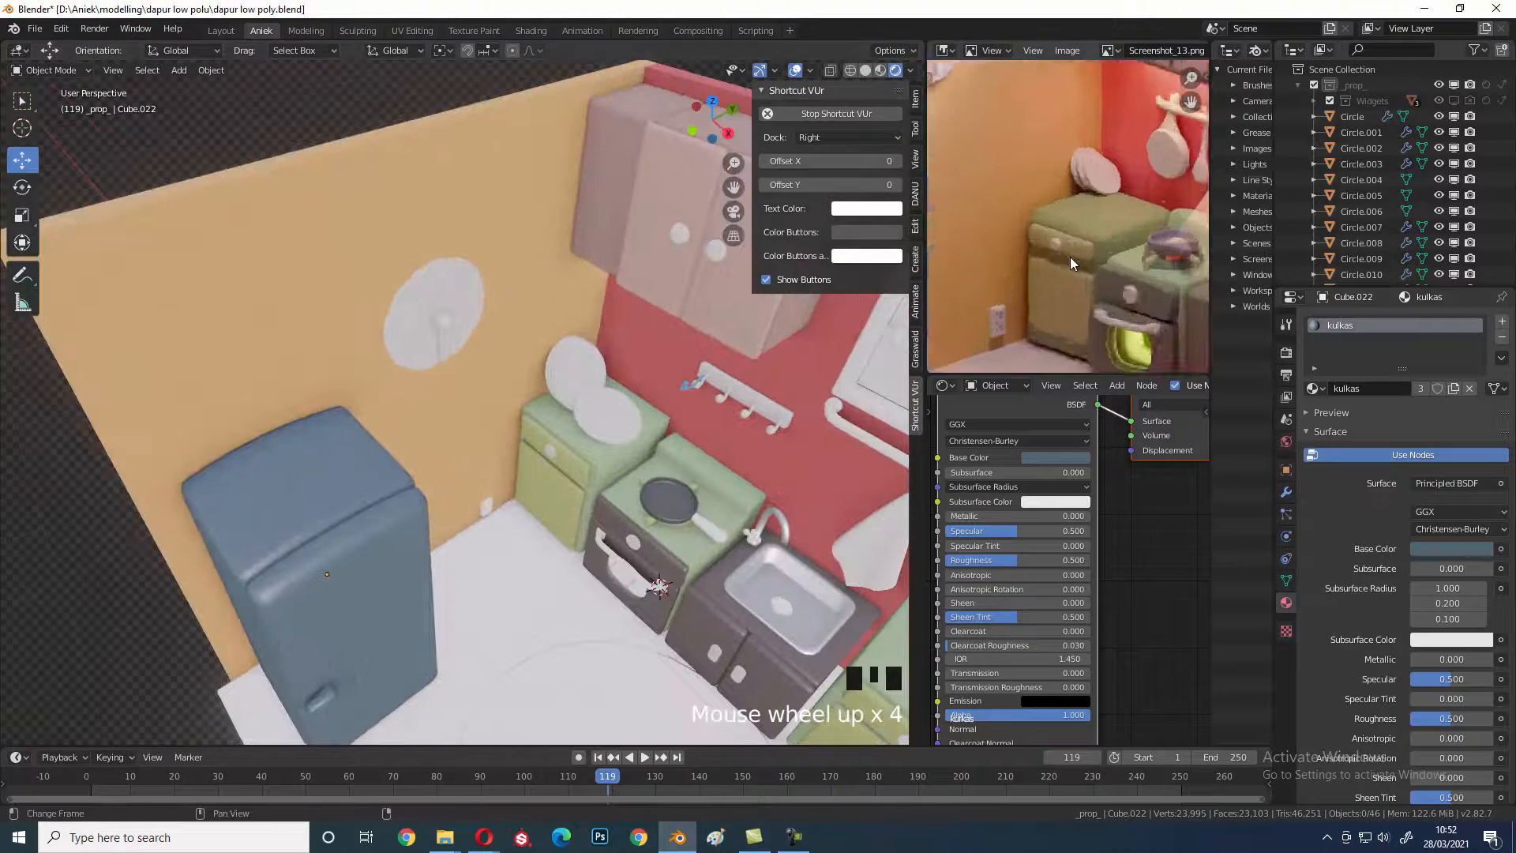
middle_click_drag(481, 377, 590, 354, "shift")
scroll(628, 439, "down", 4)
middle_click_drag(628, 438, 711, 458)
middle_click_drag(710, 457, 807, 188, "shift")
middle_click_drag(404, 486, 555, 505)
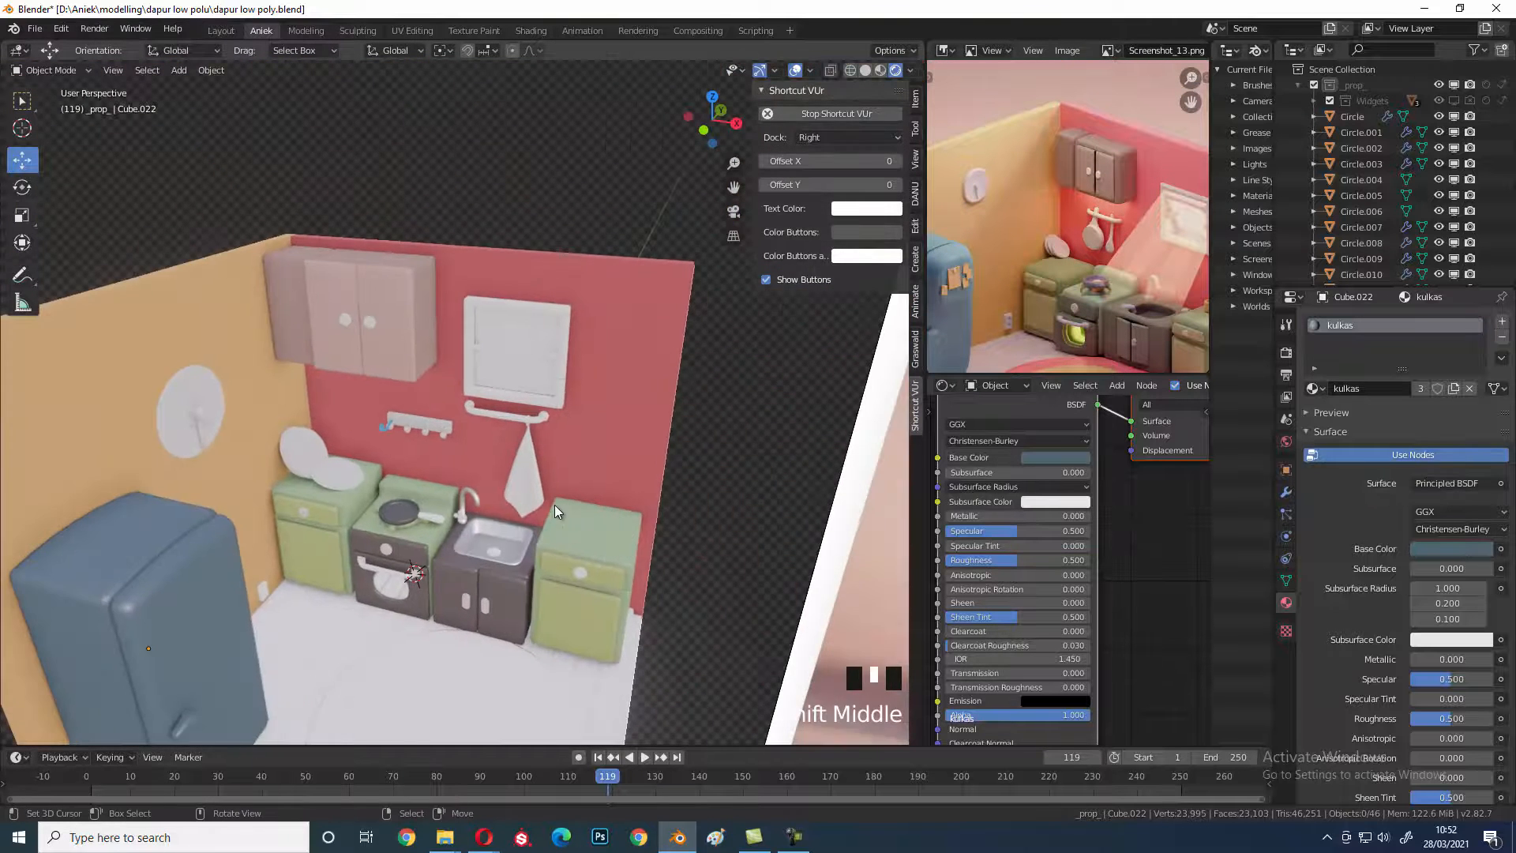
- Create a material named "fabric" on the hanging towel and give it an orange base color, H 0.093, S 0.670
right_click(517, 472)
left_click(1285, 601)
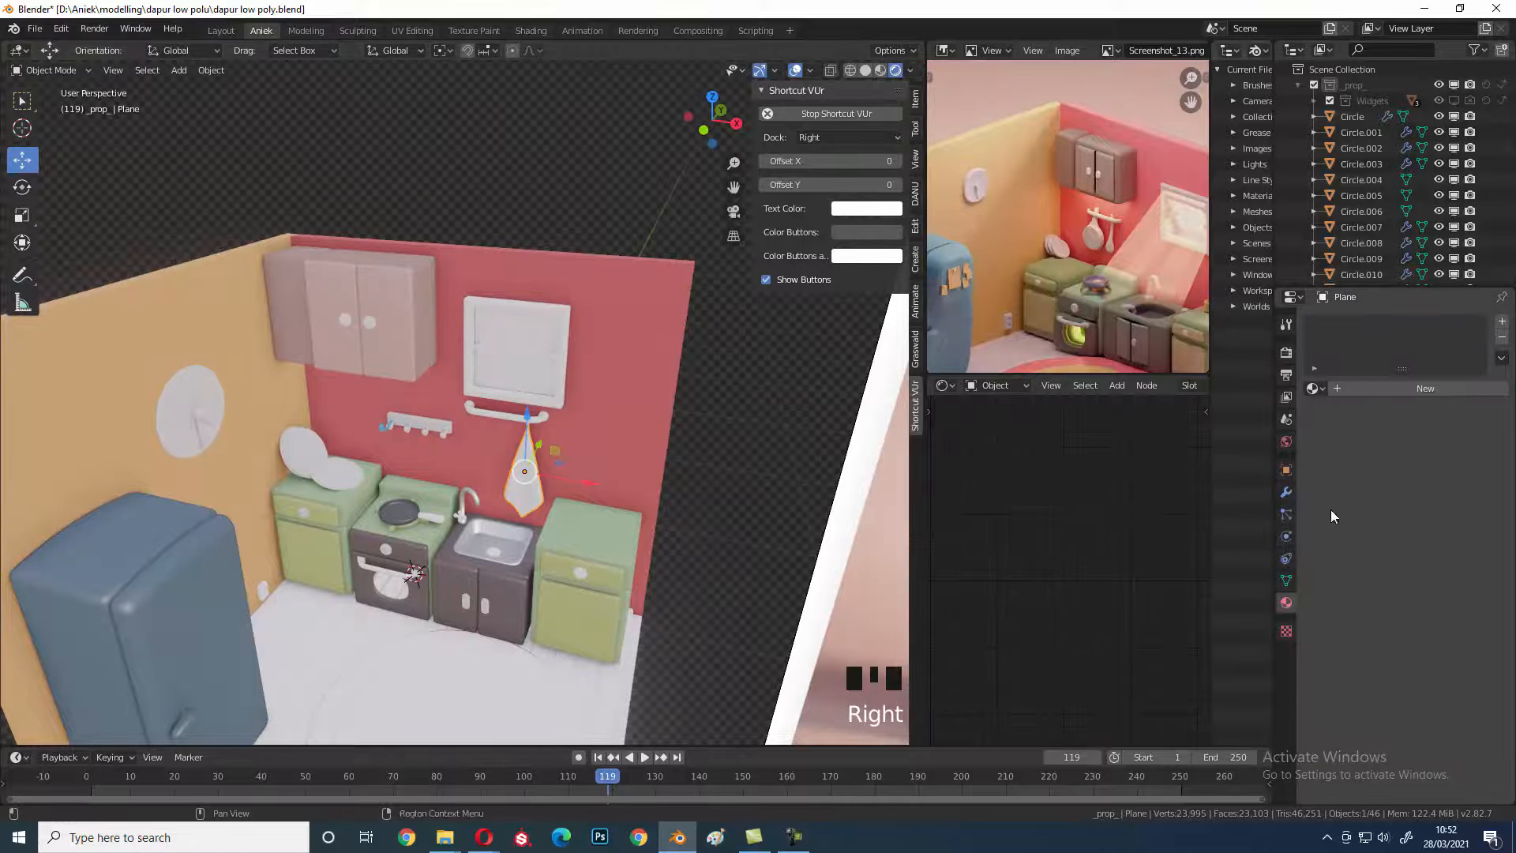
left_click(1377, 389)
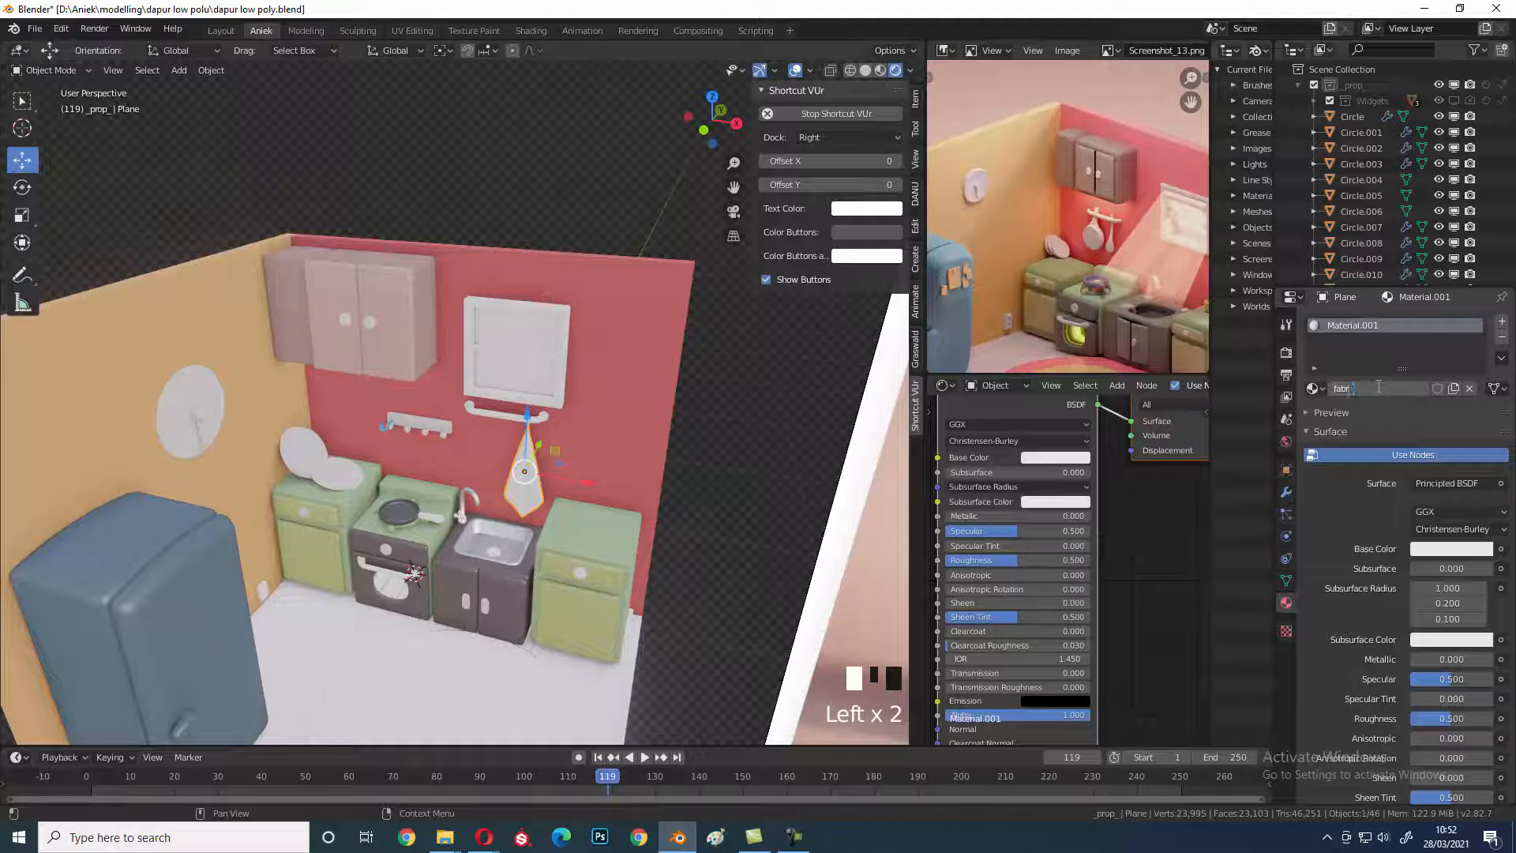
key("Return")
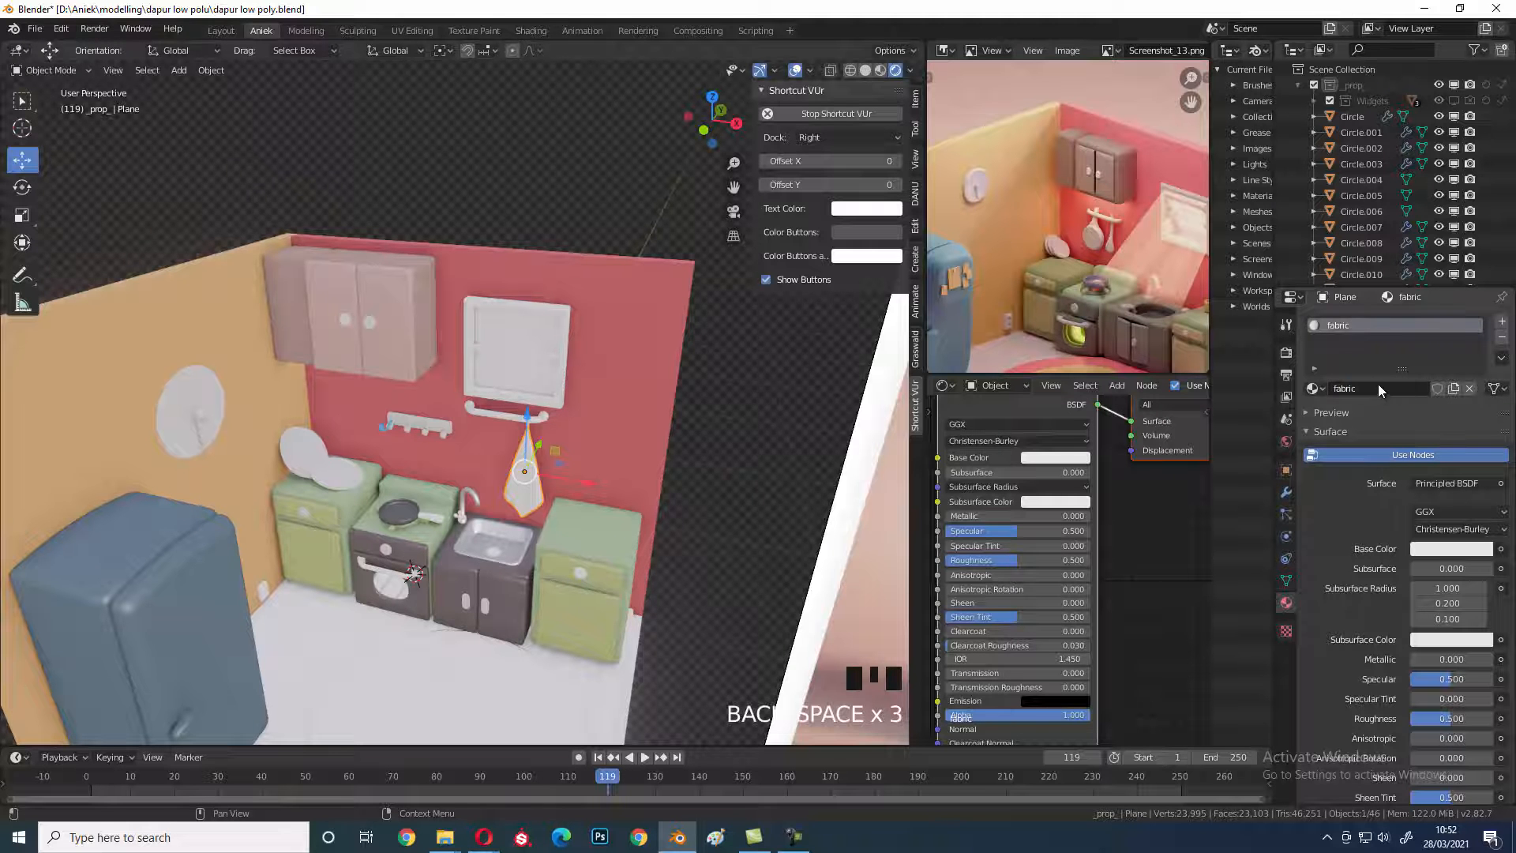
left_click(1033, 459)
left_click(1060, 344)
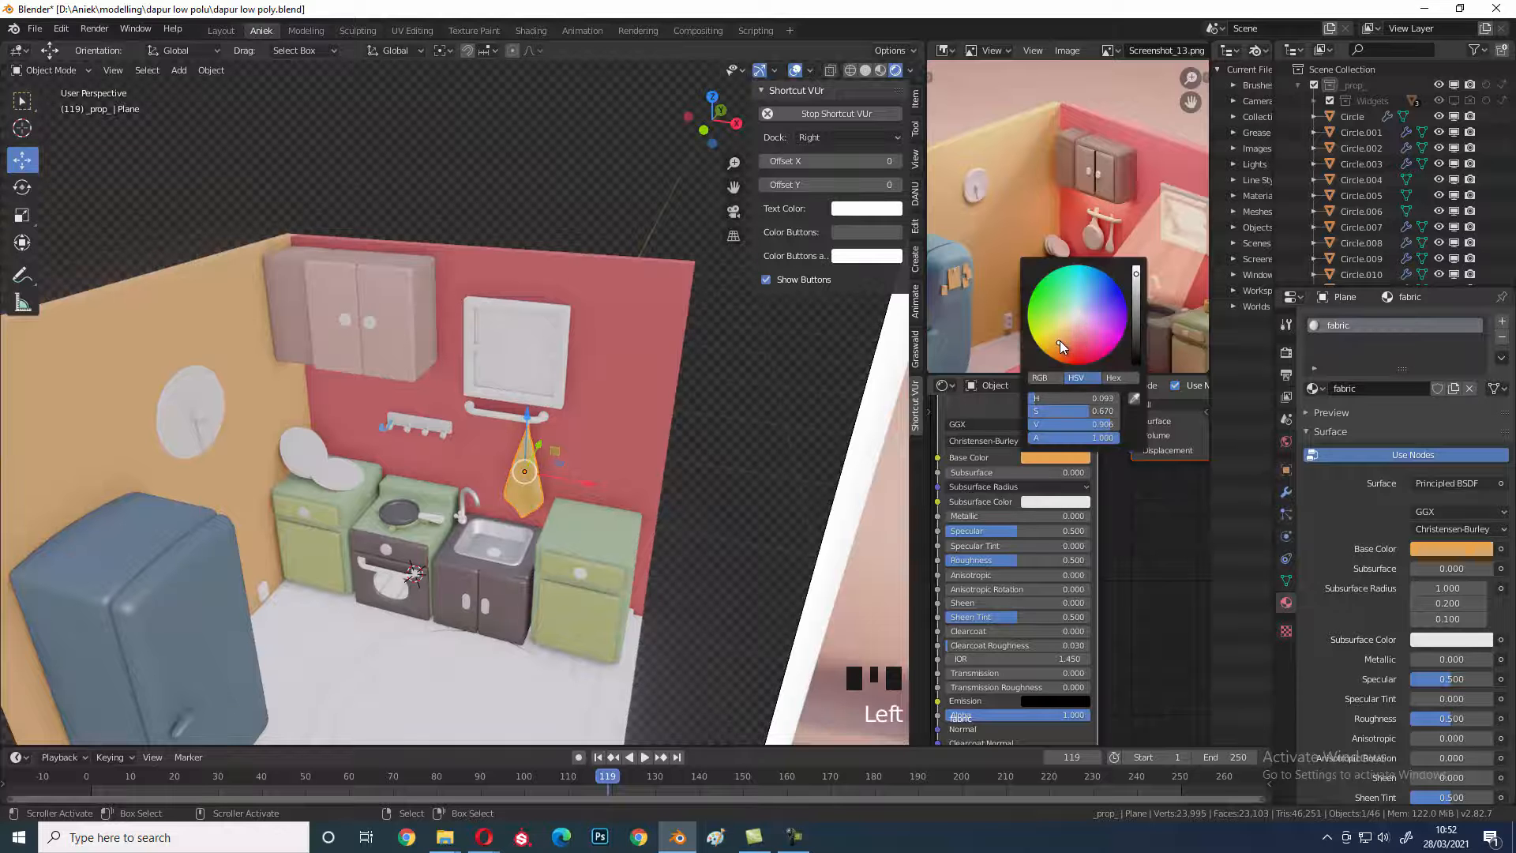
- Link the "fabric" material from the towel to its small hanging loop on the rail
scroll(704, 618, "up", 3)
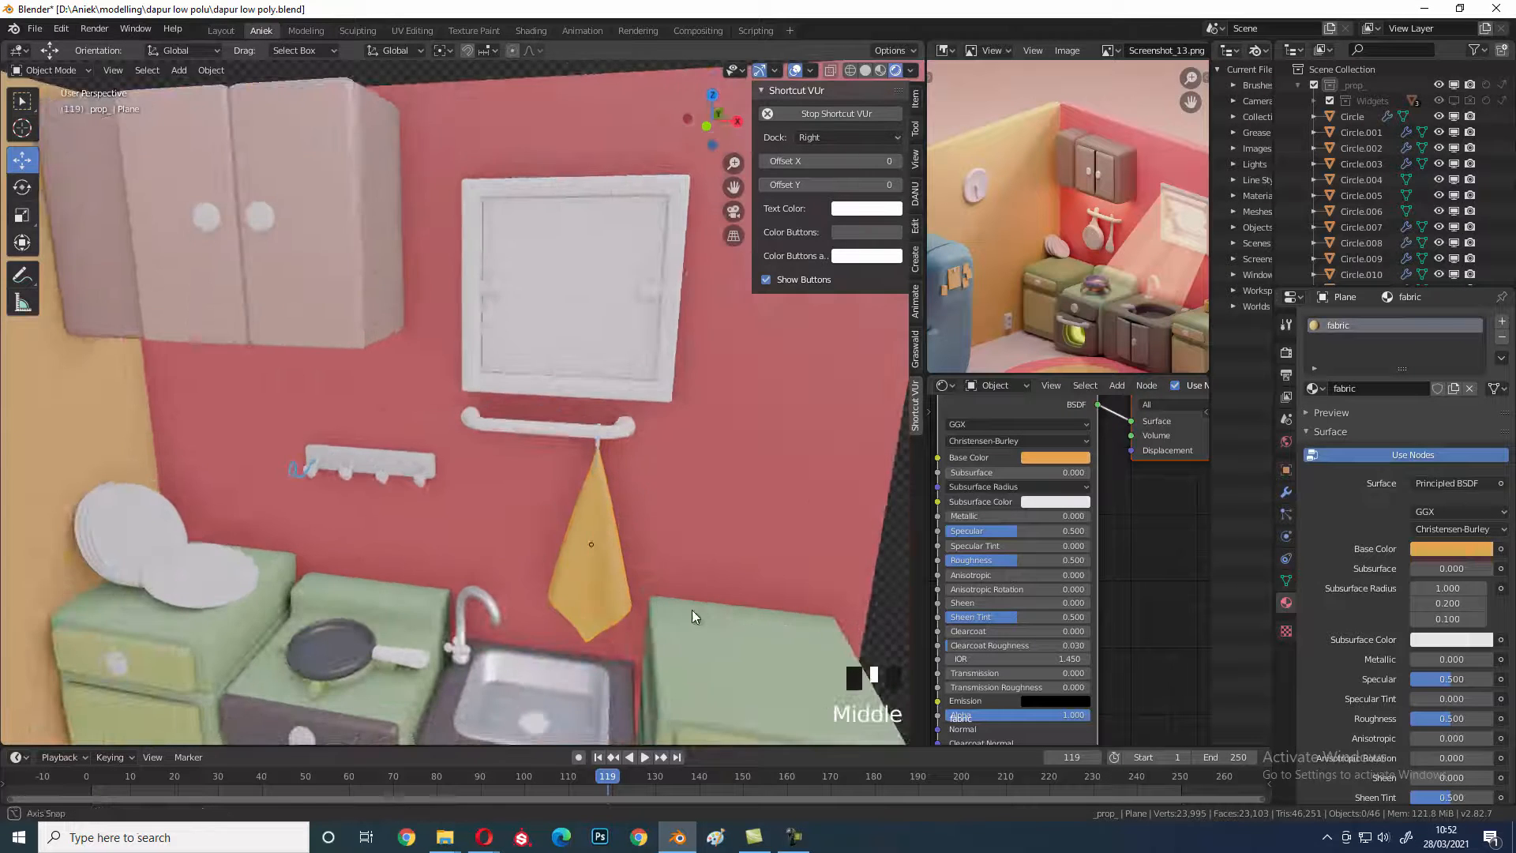
right_click(575, 499)
middle_click_drag(689, 450, 534, 346, "shift")
right_click(565, 310)
right_click(560, 418, "shift")
key("ctrl+l")
left_click(561, 418)
key("a")
middle_click_drag(552, 440, 574, 450)
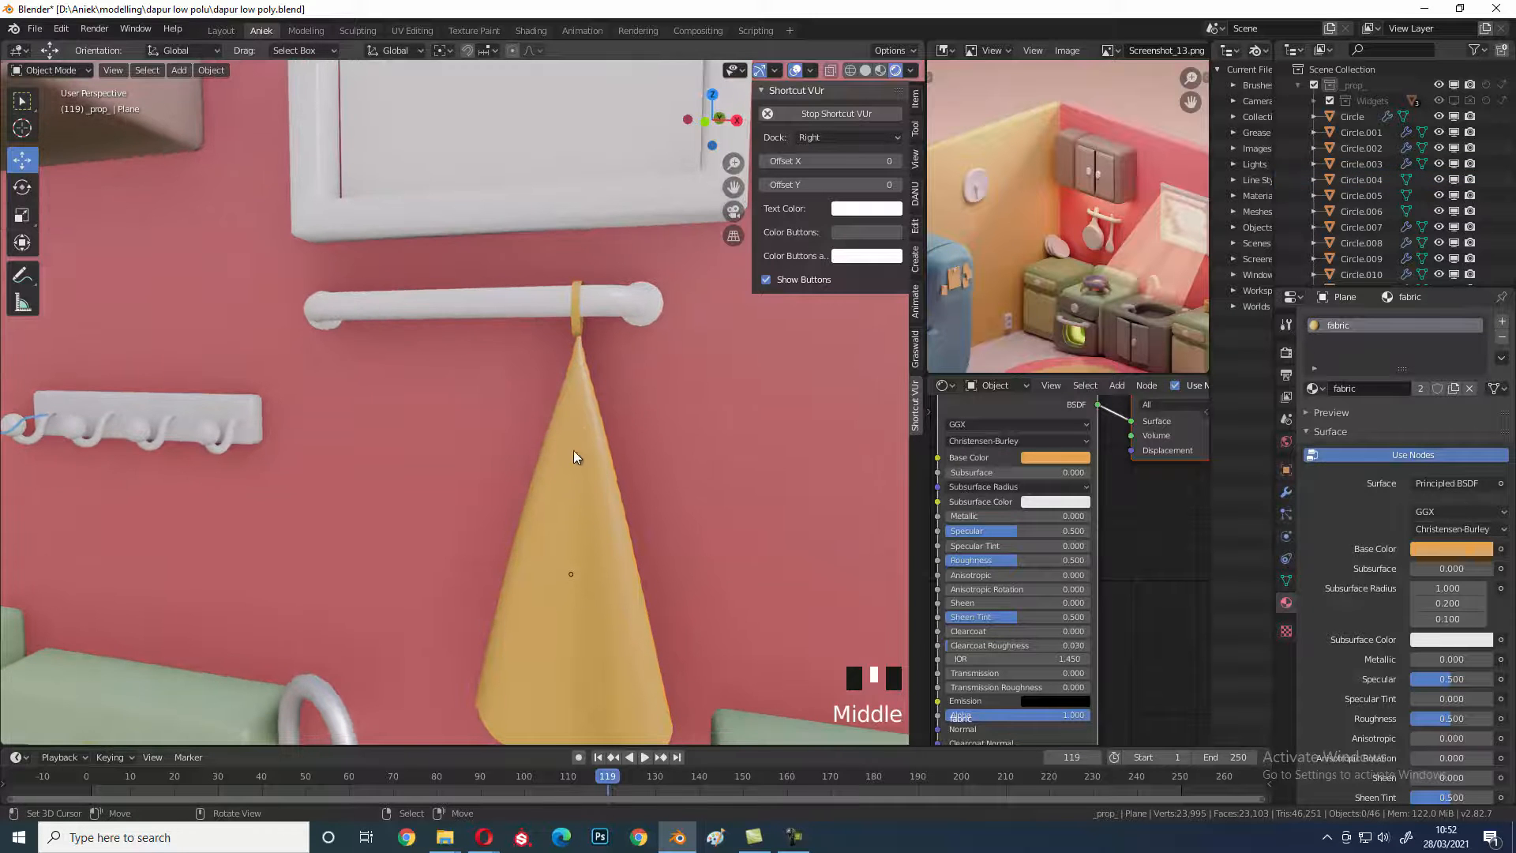
- Soften the "fabric" material's base color to a paler, less saturated yellow-orange
left_click(1056, 457)
left_click(1061, 329)
left_click_drag(1061, 327, 1058, 336)
scroll(551, 570, "down", 3)
middle_click_drag(551, 570, 579, 485, "shift")
scroll(572, 642, "down", 4)
scroll(539, 647, "up", 2)
- Make a separate copy of the "plate" material, "plate.001", for the wall hook rack's backing board
middle_click_drag(538, 647, 443, 559, "shift")
right_click(444, 559)
scroll(443, 544, "up", 3)
scroll(432, 546, "down", 4)
scroll(376, 405, "up", 1)
right_click(391, 371)
middle_click_drag(390, 371, 444, 429)
scroll(533, 474, "up", 3)
scroll(533, 467, "up", 3)
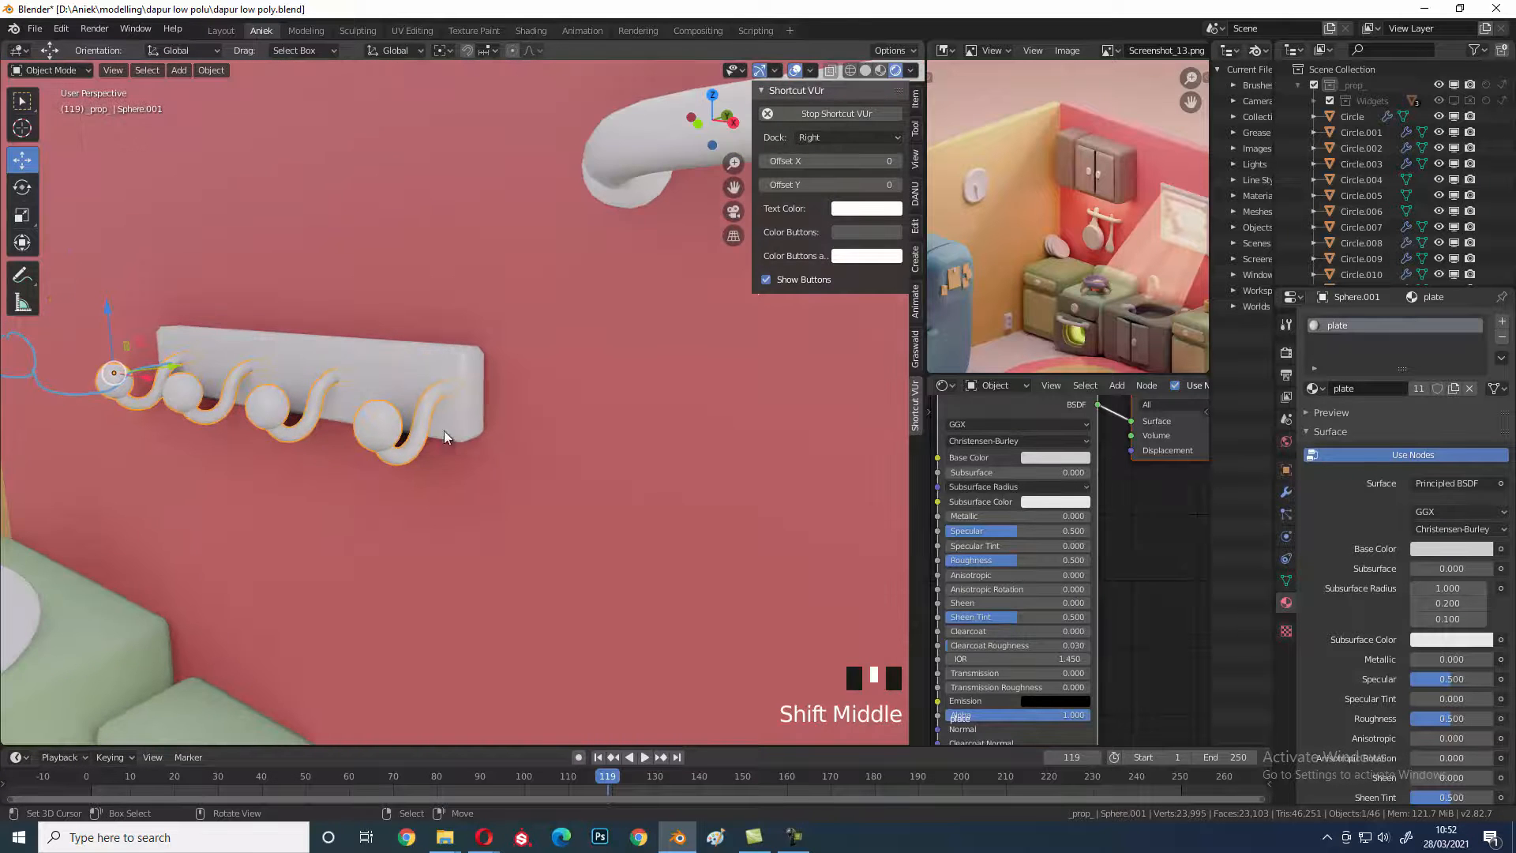
mouse_move(528, 468)
middle_mouse_down()
mouse_move(491, 406)
mouse_move(540, 489)
middle_mouse_up()
right_click(491, 406)
scroll(540, 489, "down", 4)
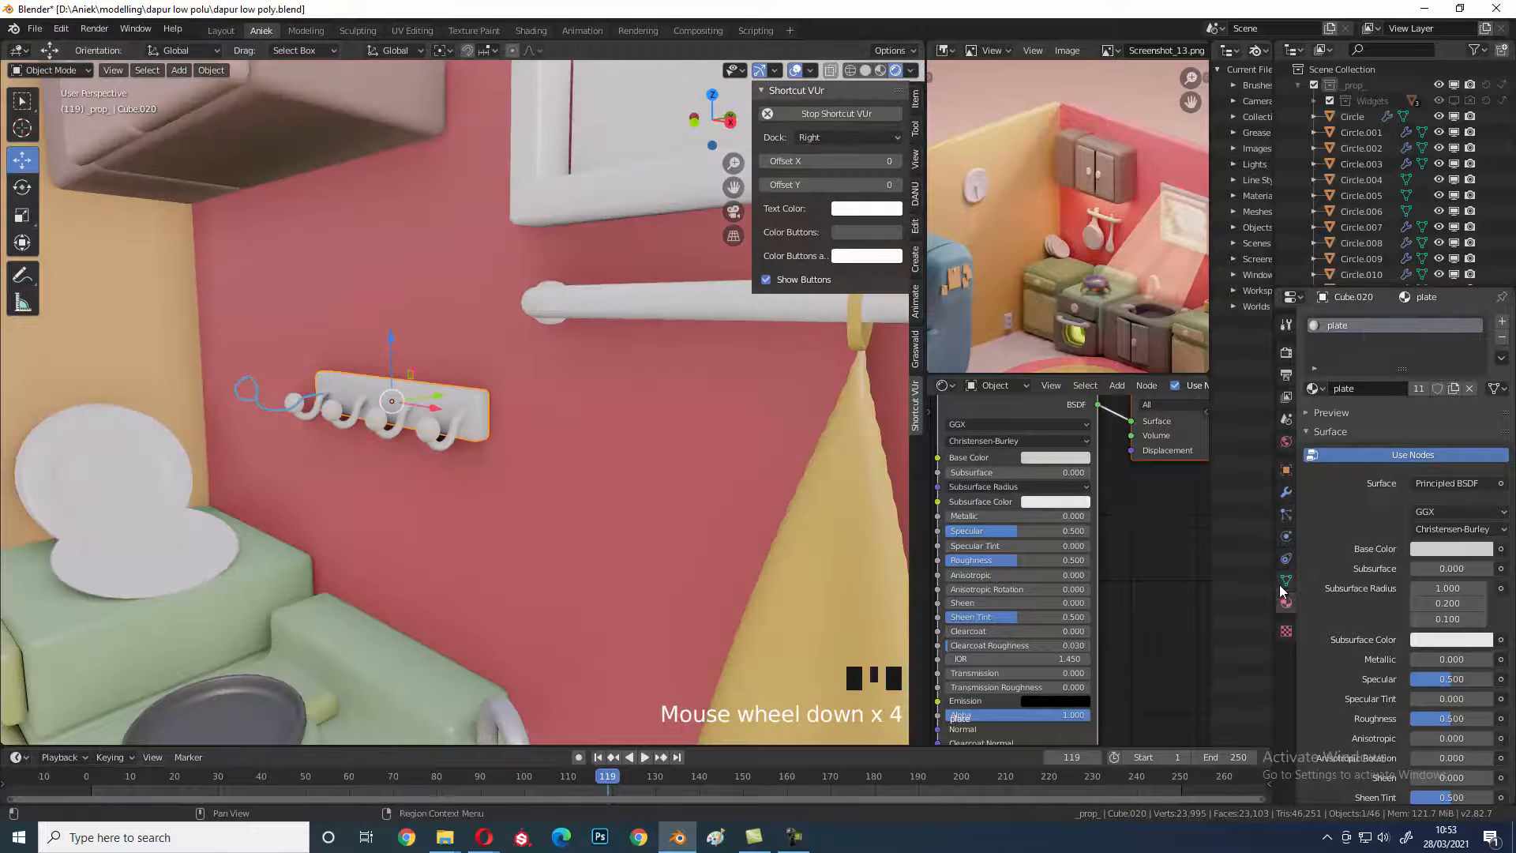
left_click(1452, 387)
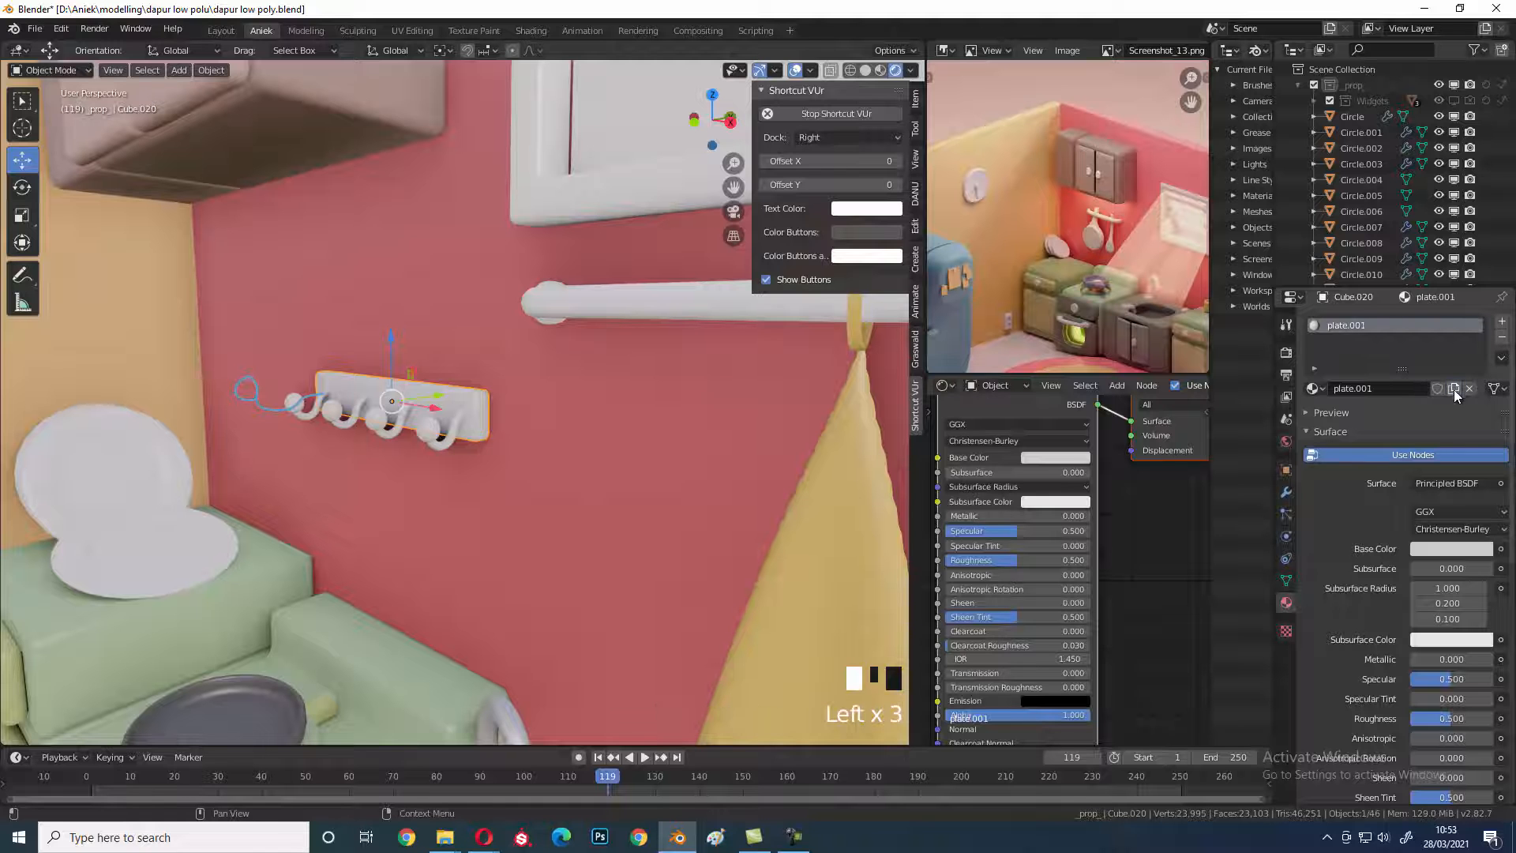
- Set the hook rack board's base color to a yellowish brown with hue 0.123 and value 0.484
left_click(1073, 458)
left_click_drag(1074, 339, 1047, 362)
left_click_drag(1136, 290, 1139, 313)
mouse_move(1061, 348)
left_mouse_down()
mouse_move(1037, 351)
mouse_move(1049, 362)
left_mouse_up()
middle_click_drag(553, 473, 496, 474)
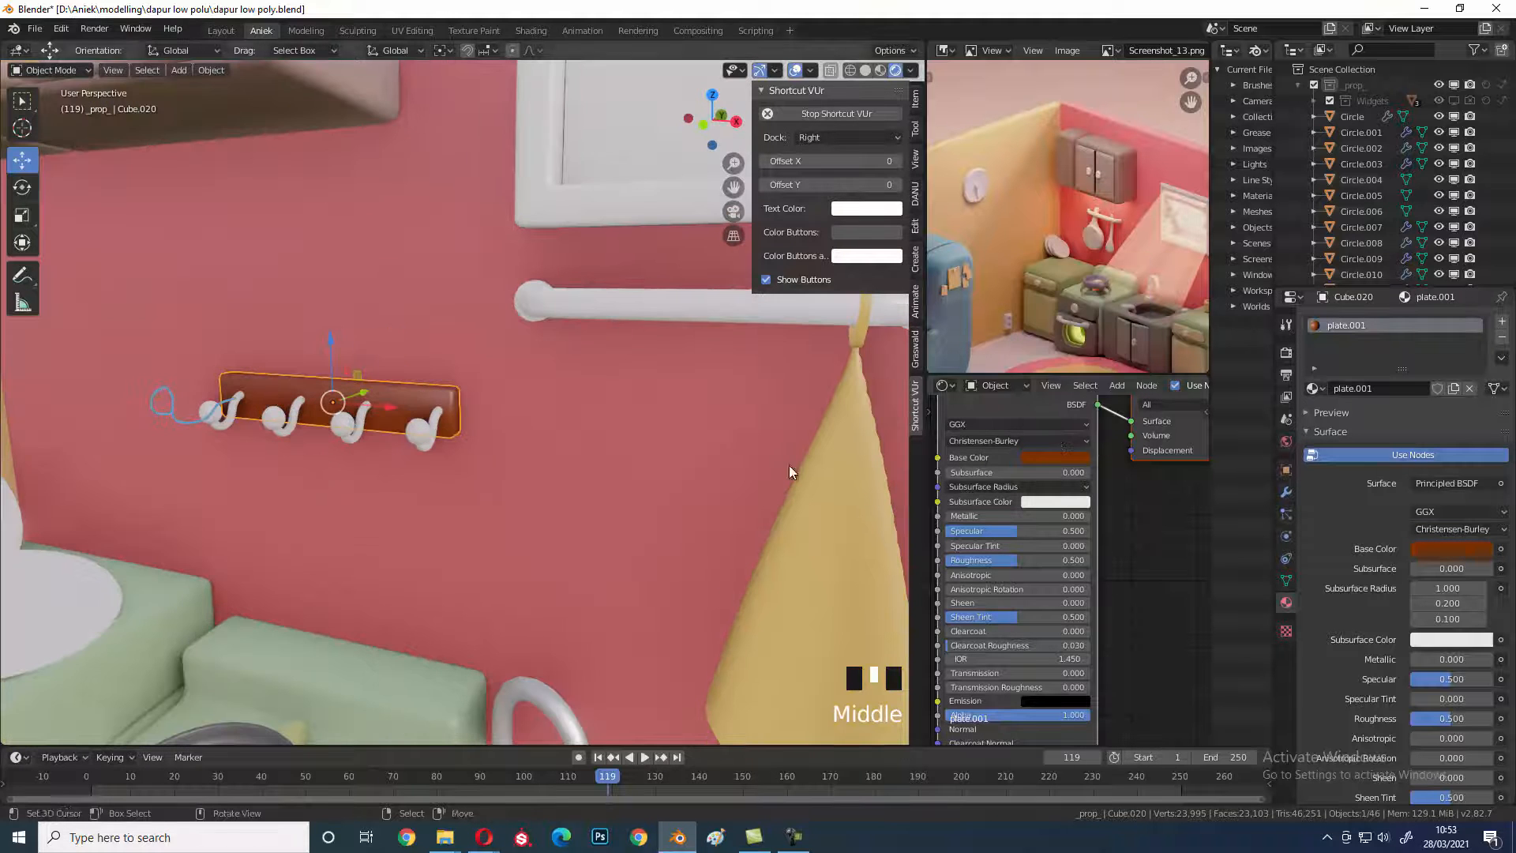
left_click(1055, 457)
left_click(1047, 344)
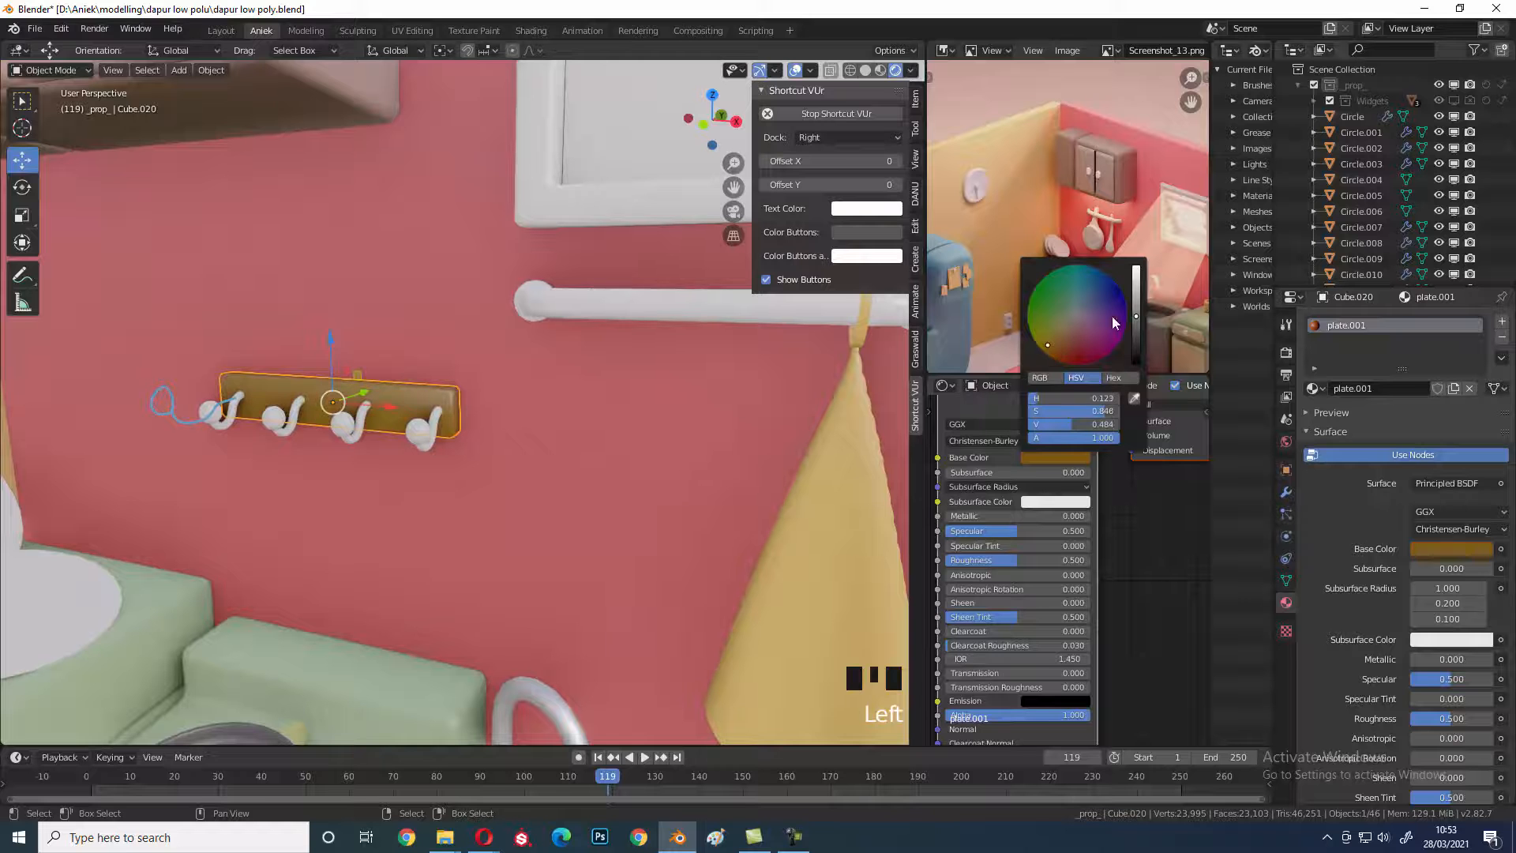
- Change the hook rack board's base color to a dark reddish brown with hue 0.074 and saturation 1.000
left_click(1136, 296)
mouse_move(1064, 343)
left_mouse_down()
mouse_move(1045, 358)
mouse_move(1058, 365)
mouse_move(1042, 353)
left_mouse_up()
middle_click_drag(473, 458, 633, 486)
scroll(418, 457, "down", 3)
scroll(634, 486, "down", 2)
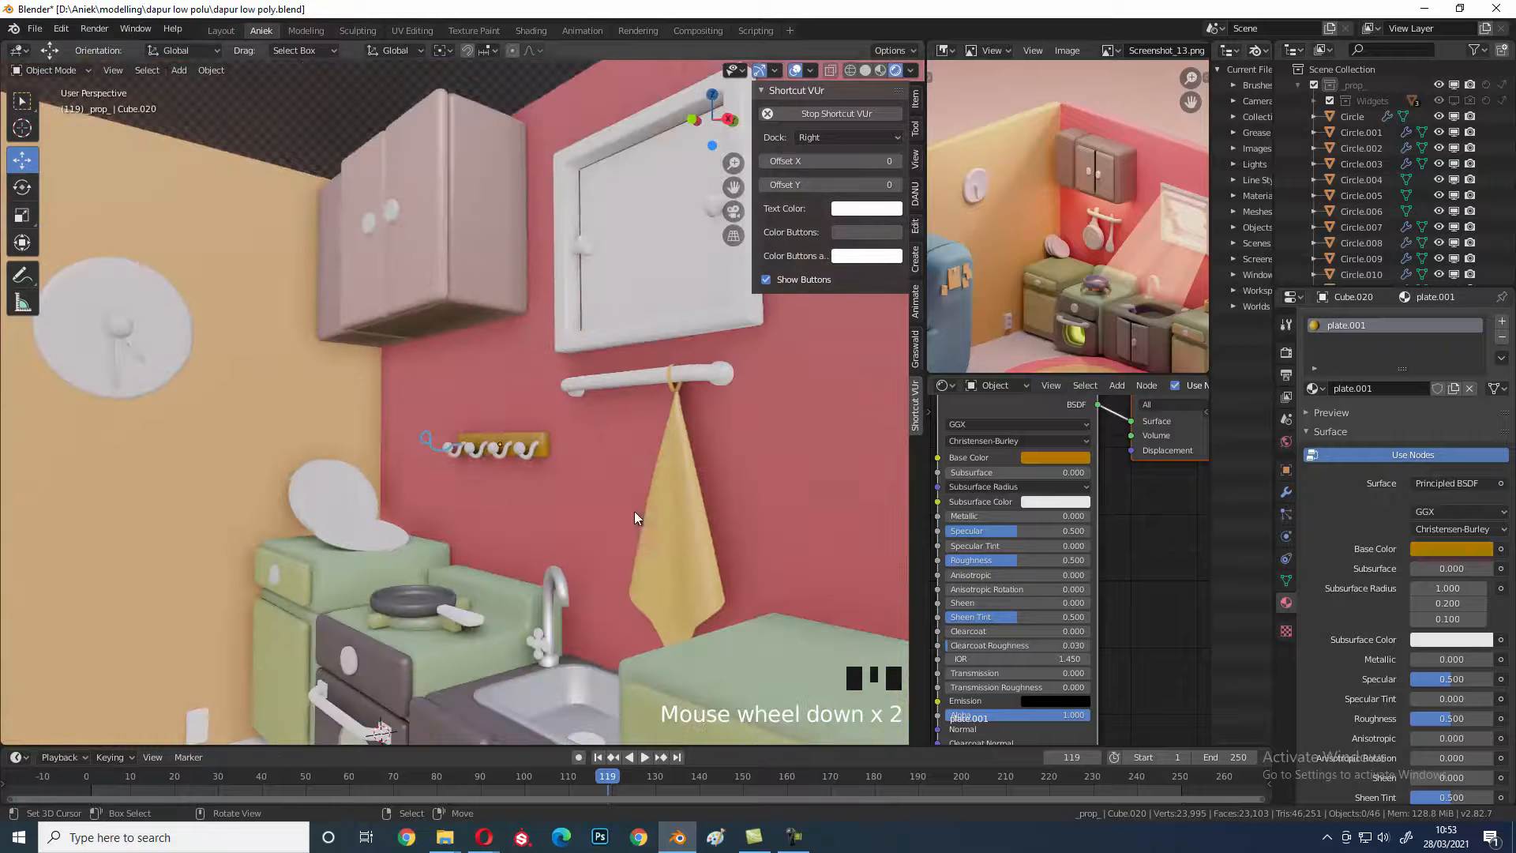
left_click(1086, 463)
mouse_move(1082, 341)
left_mouse_down()
mouse_move(1074, 281)
mouse_move(1073, 370)
mouse_move(1116, 361)
mouse_move(1067, 372)
mouse_move(1054, 360)
left_mouse_up()
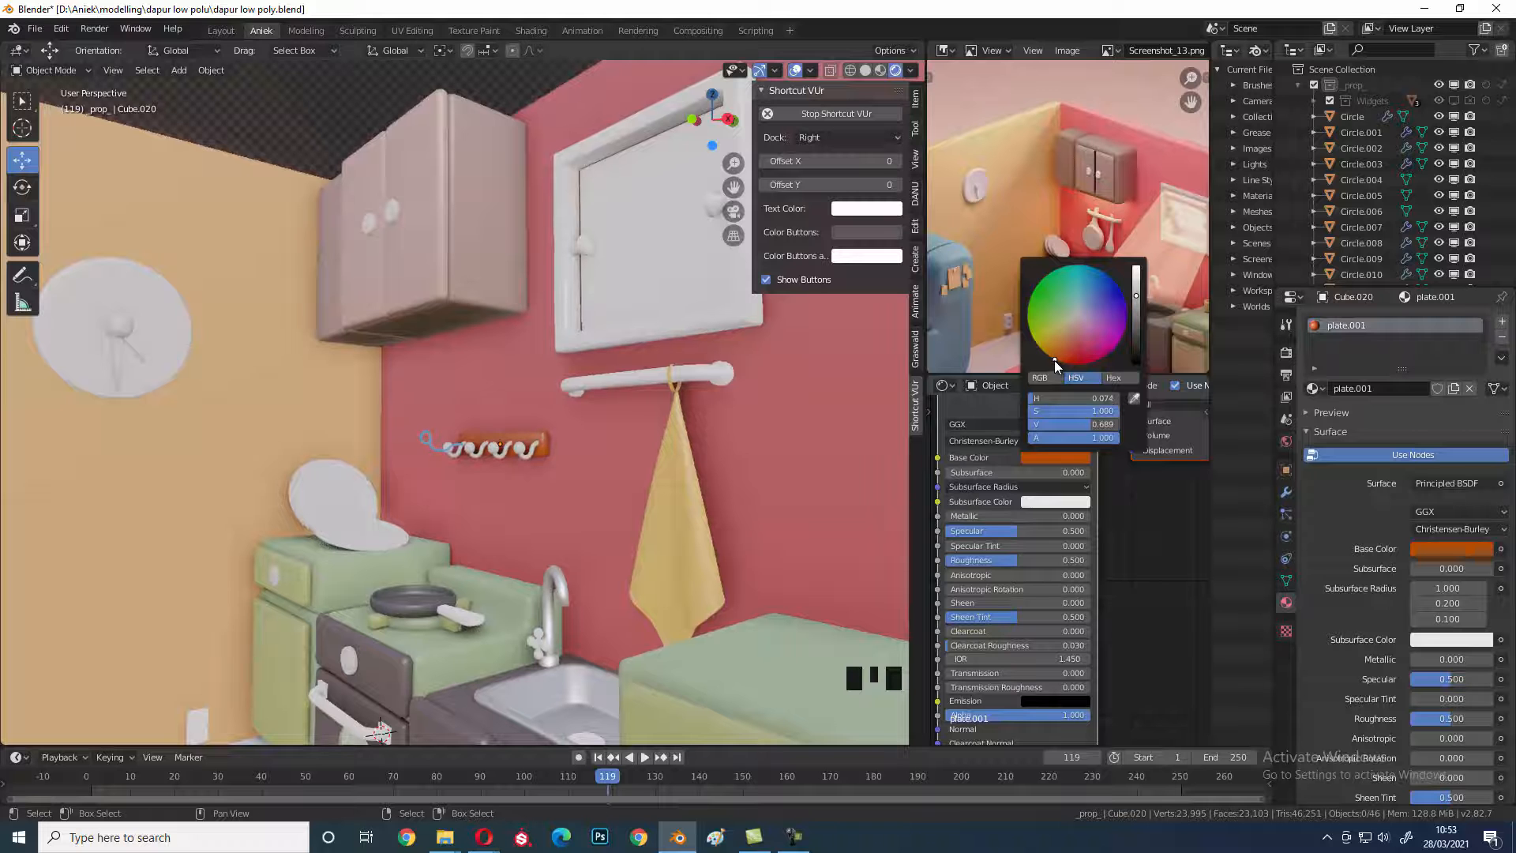
left_click(1133, 325)
left_click(1135, 339)
left_click(1138, 331)
- Replace the material of the wall rack's hooks with the existing "metalic" material
scroll(595, 475, "up", 3)
middle_click_drag(507, 401, 585, 479)
right_click(584, 514)
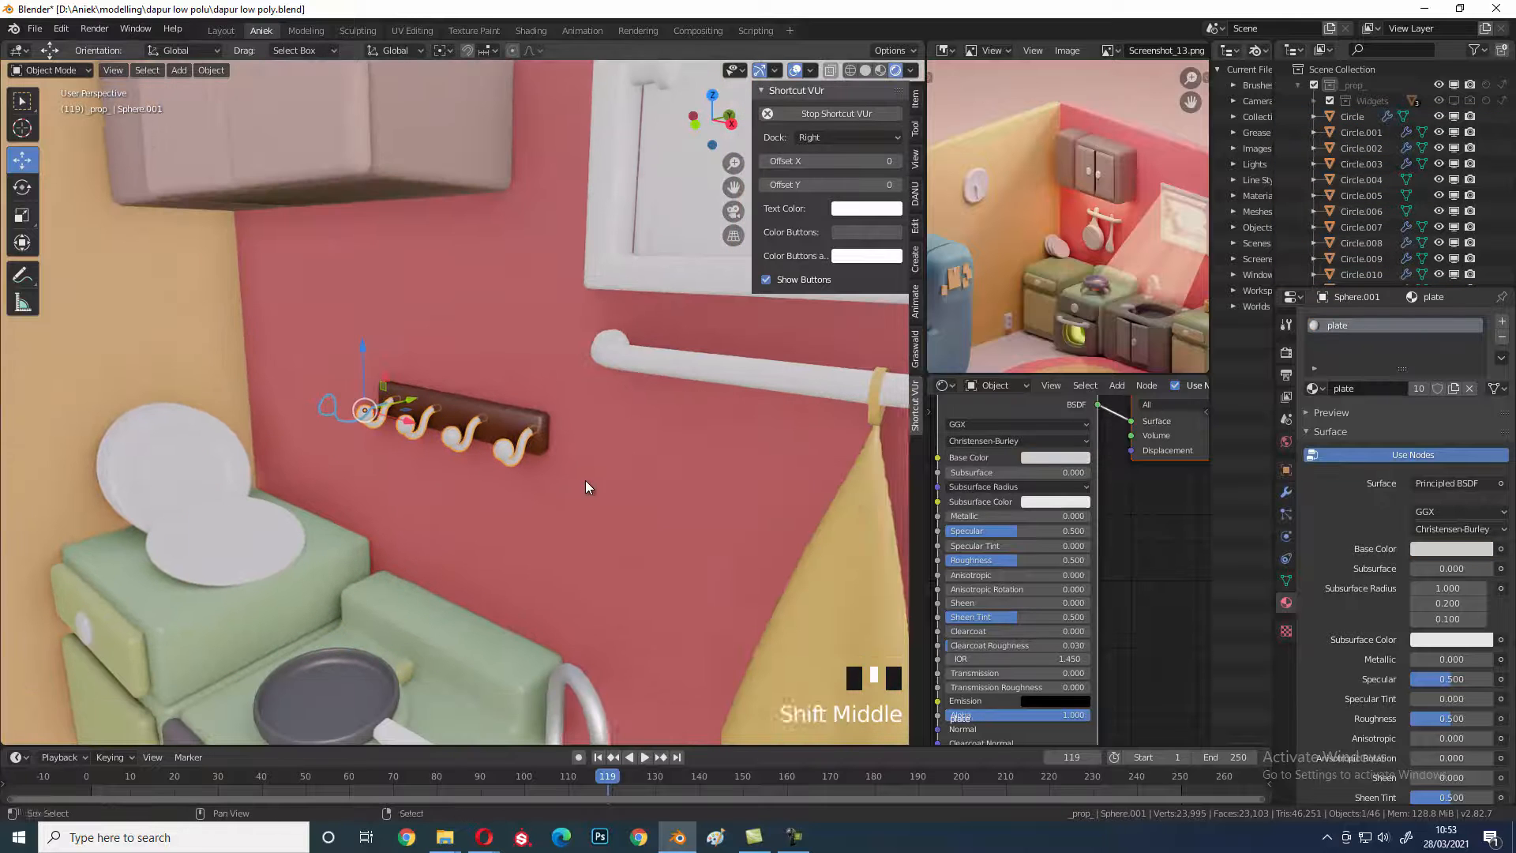
left_click(1313, 389)
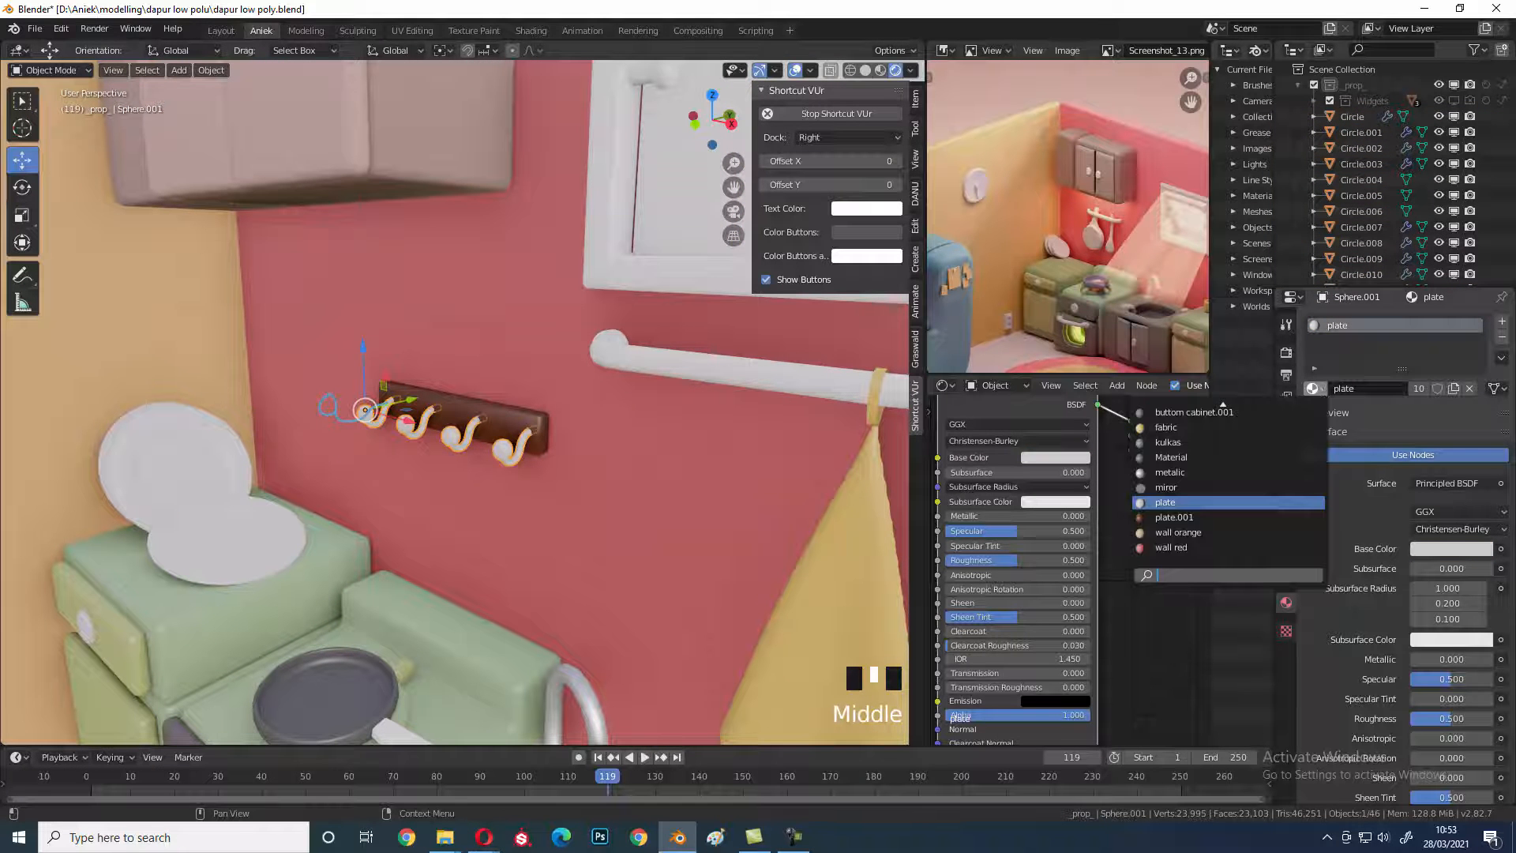
type("me")
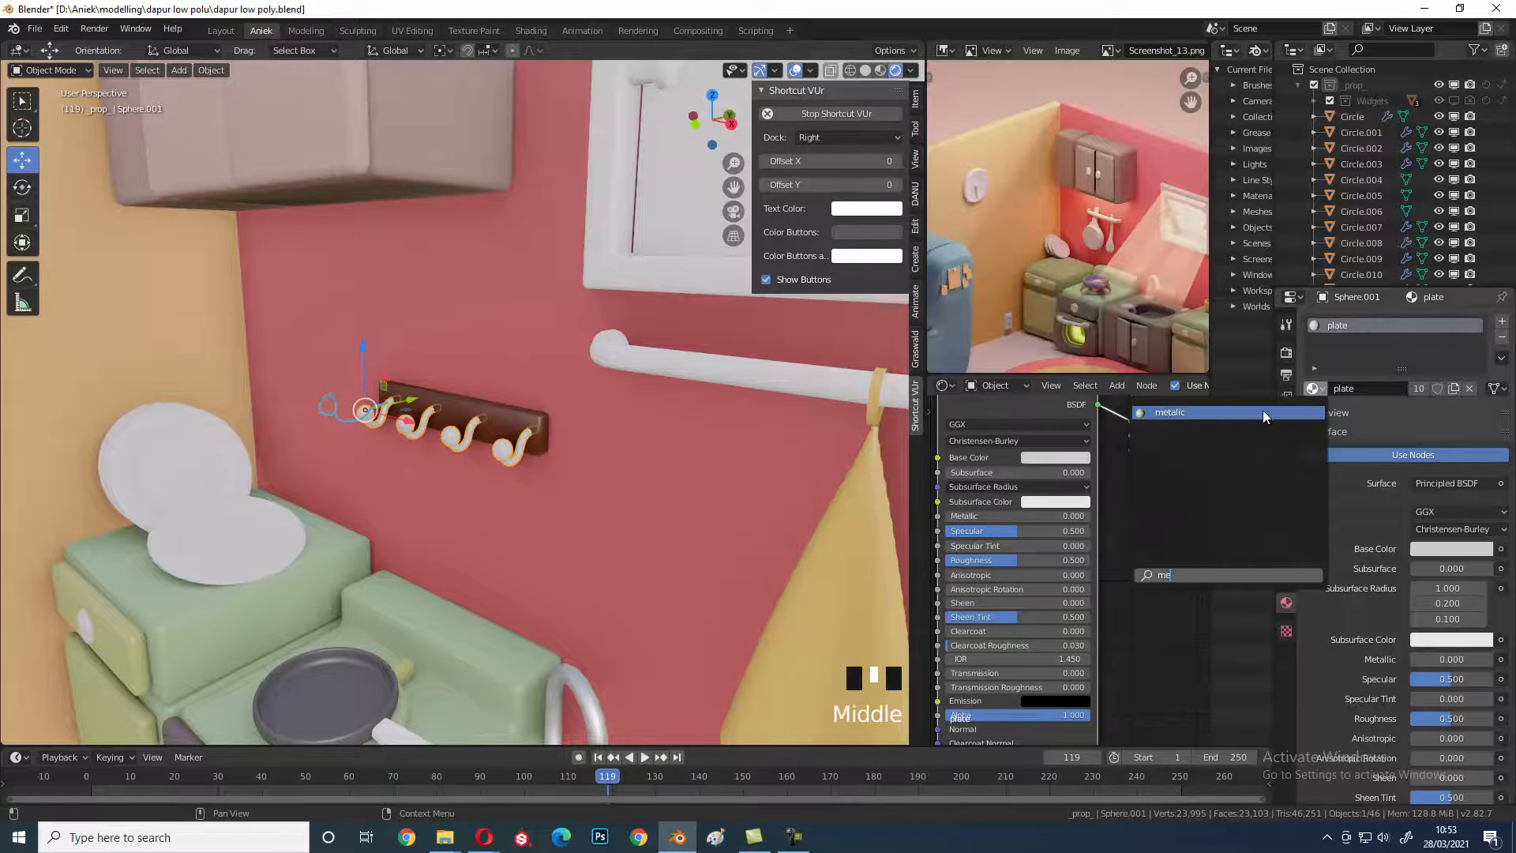
left_click(1216, 412)
- Add the "kulkas" material as a second slot on the hooks and assign it to the ball tip
scroll(562, 467, "up", 2)
key("Tab")
scroll(276, 419, "up", 3)
right_click(254, 416)
key("l")
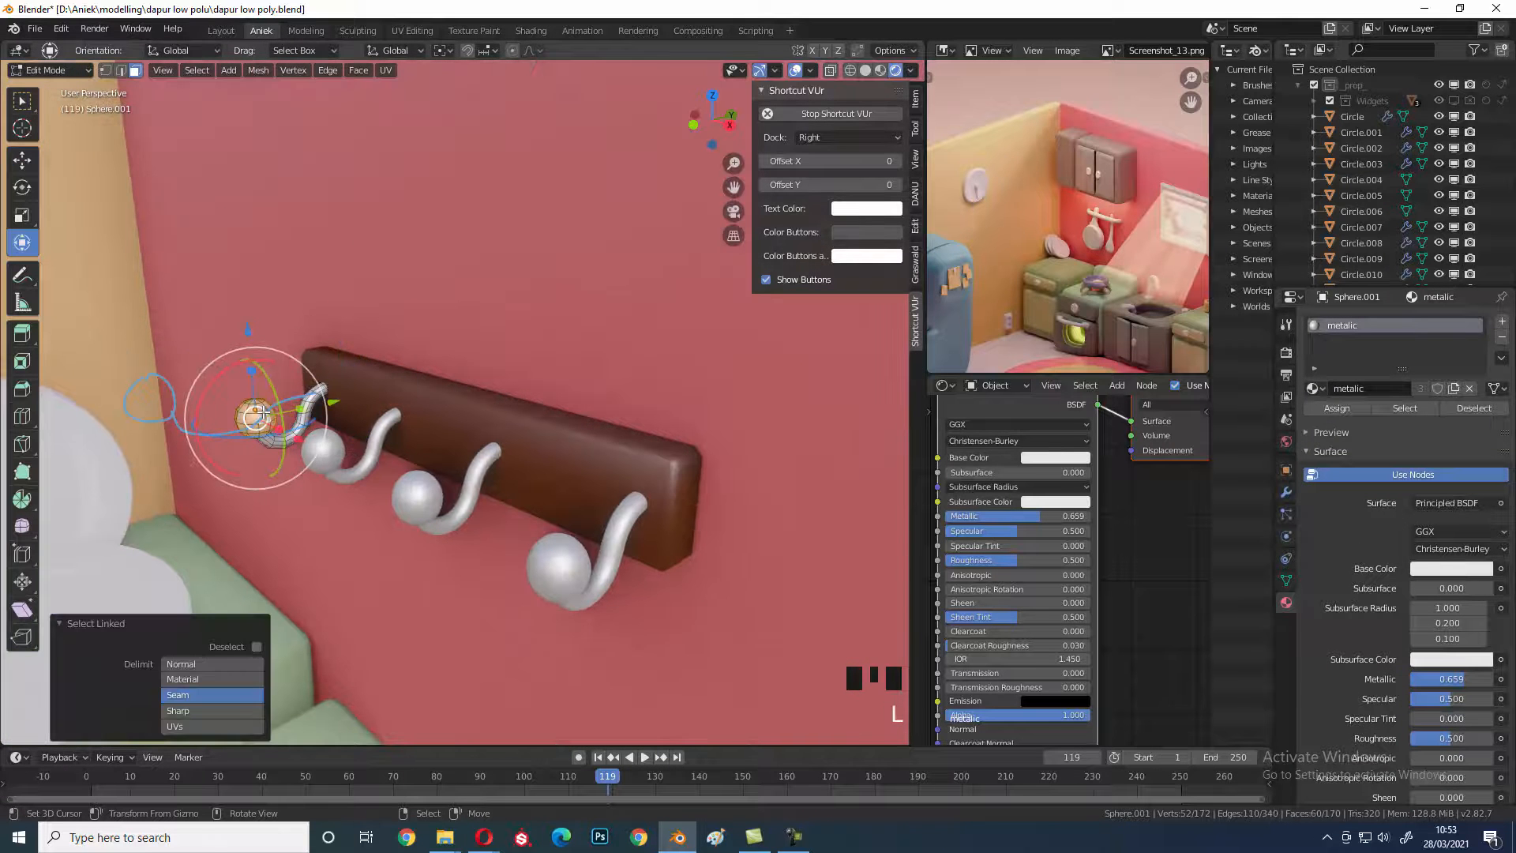
left_click(1502, 325)
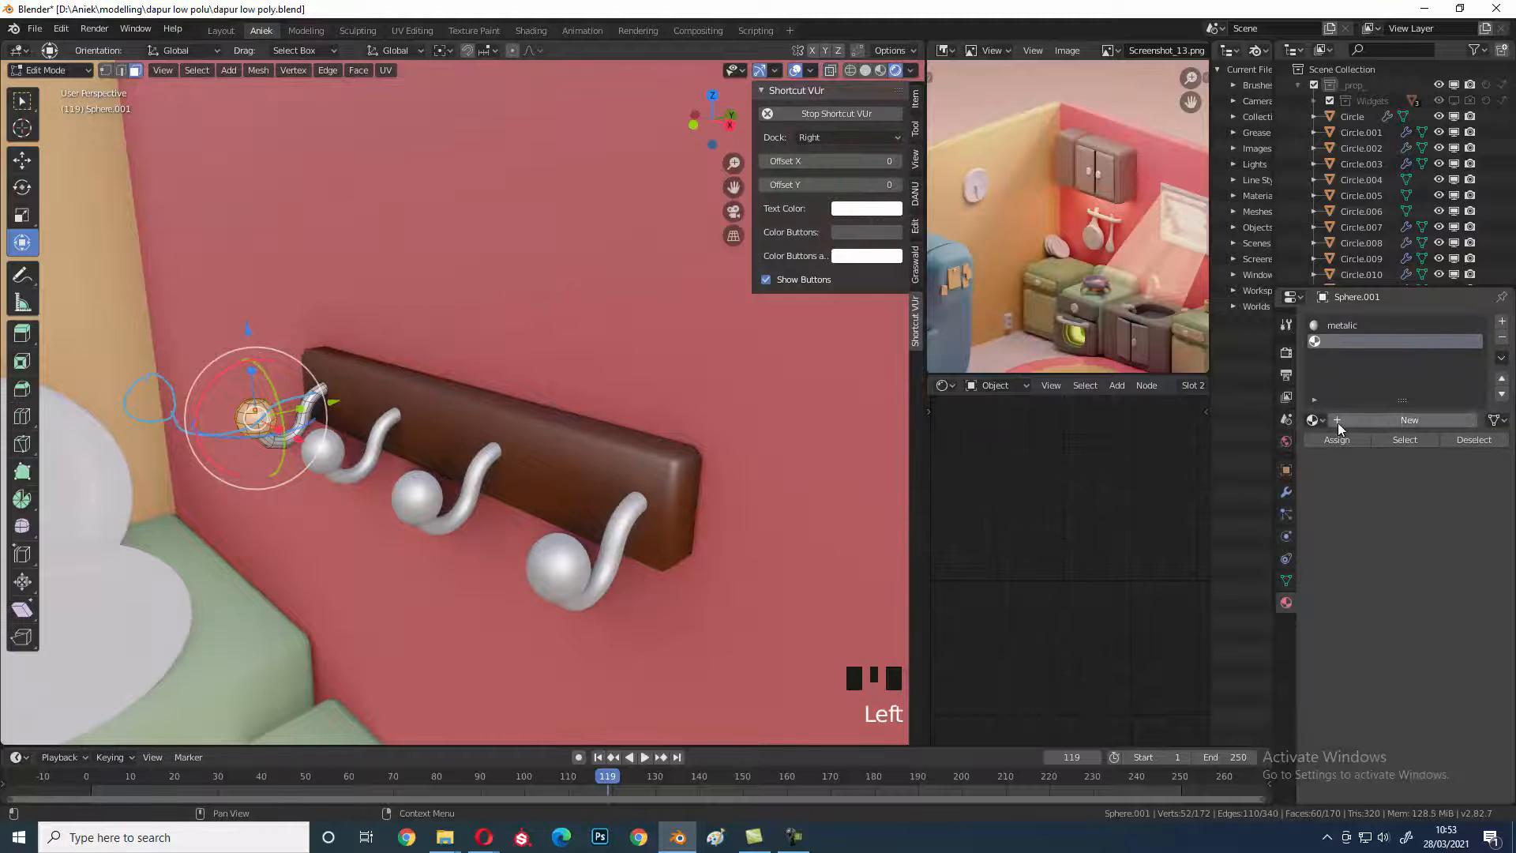
left_click(1312, 420)
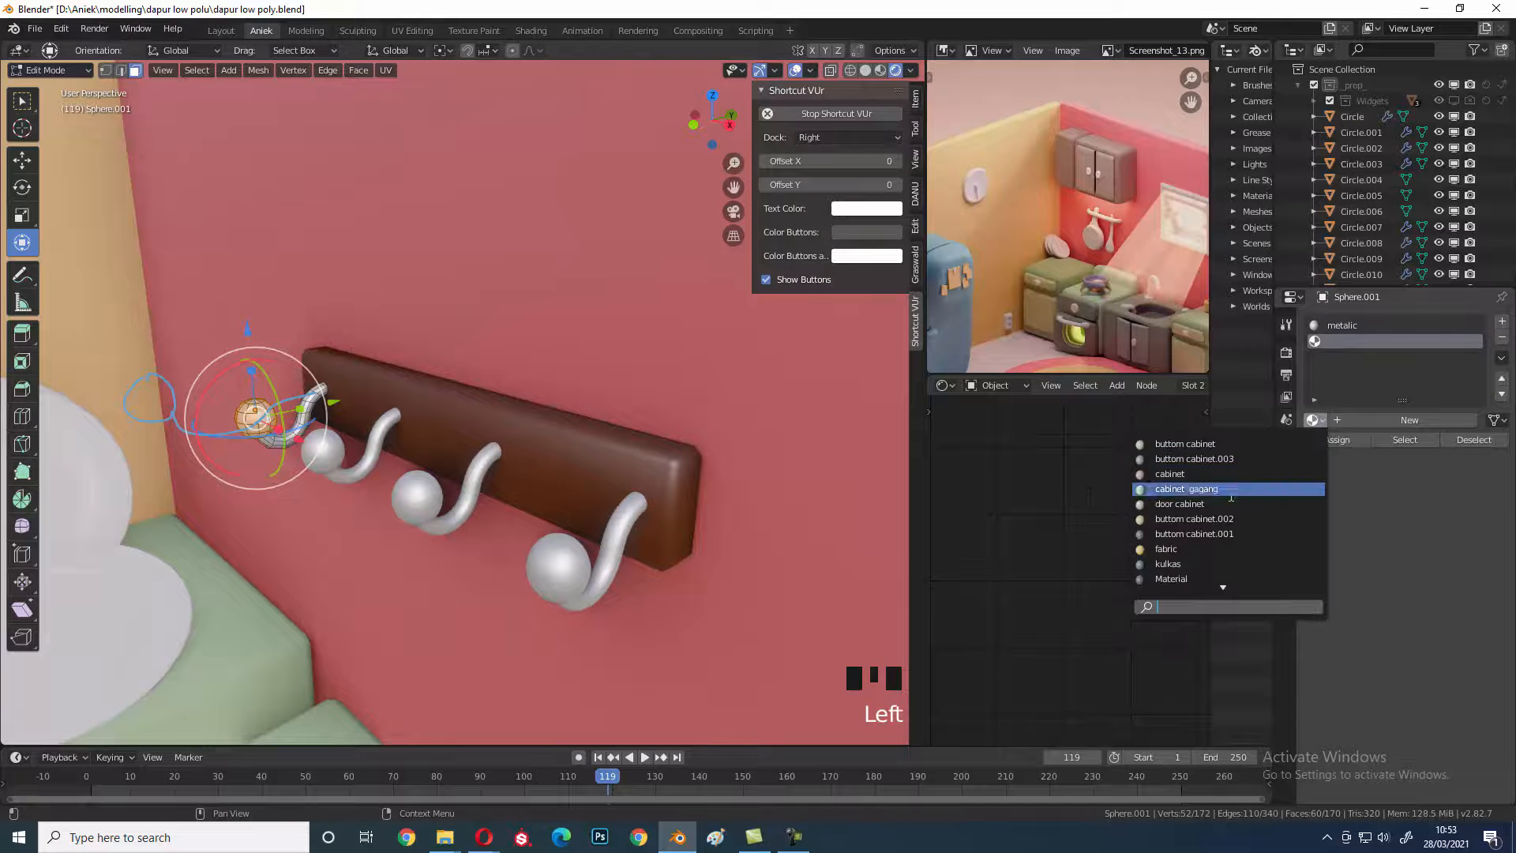
left_click(1184, 563)
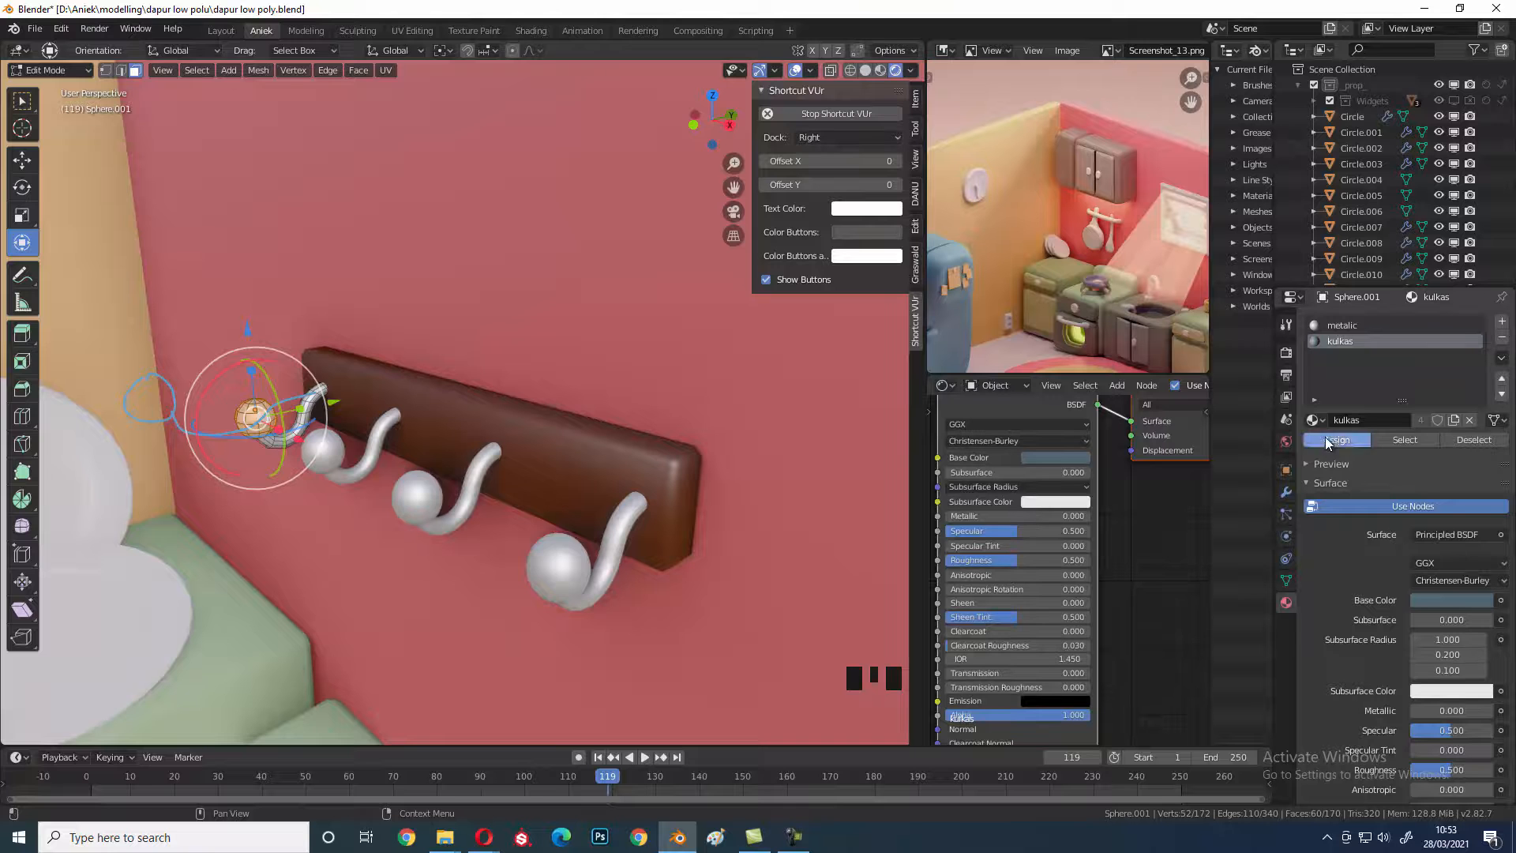
left_click(1328, 438)
key("Tab")
middle_click_drag(456, 490, 551, 457)
scroll(496, 510, "down", 3)
scroll(495, 510, "down", 1)
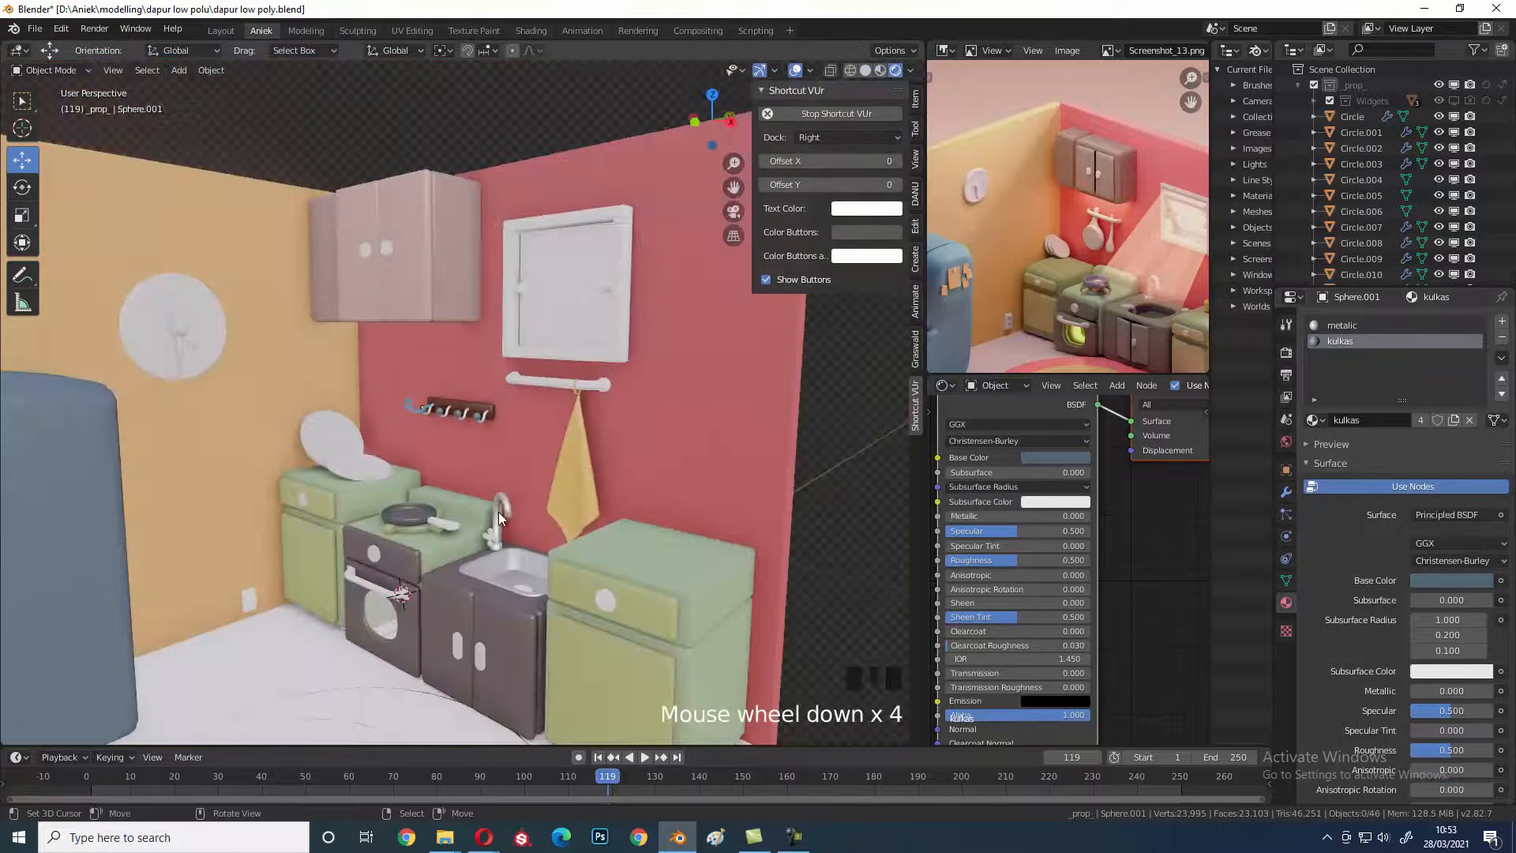
- Give the faucet's ball-shaped handle the existing "metalic" material
middle_click_drag(502, 519, 576, 503)
scroll(576, 510, "up", 2)
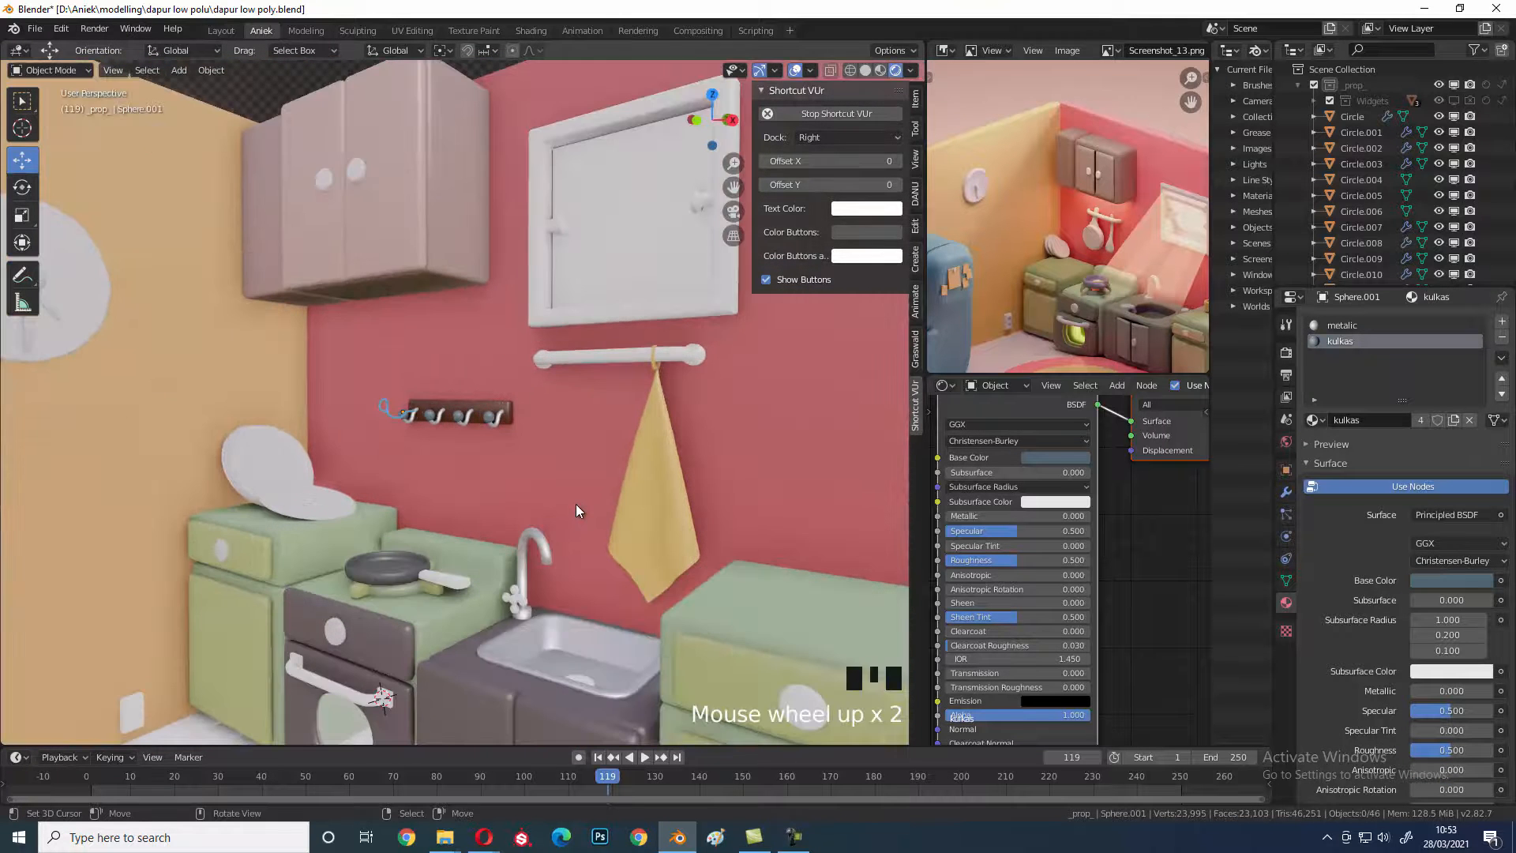
right_click(610, 358)
scroll(590, 481, "up", 8)
scroll(649, 524, "down", 4)
middle_click_drag(649, 524, 538, 389, "shift")
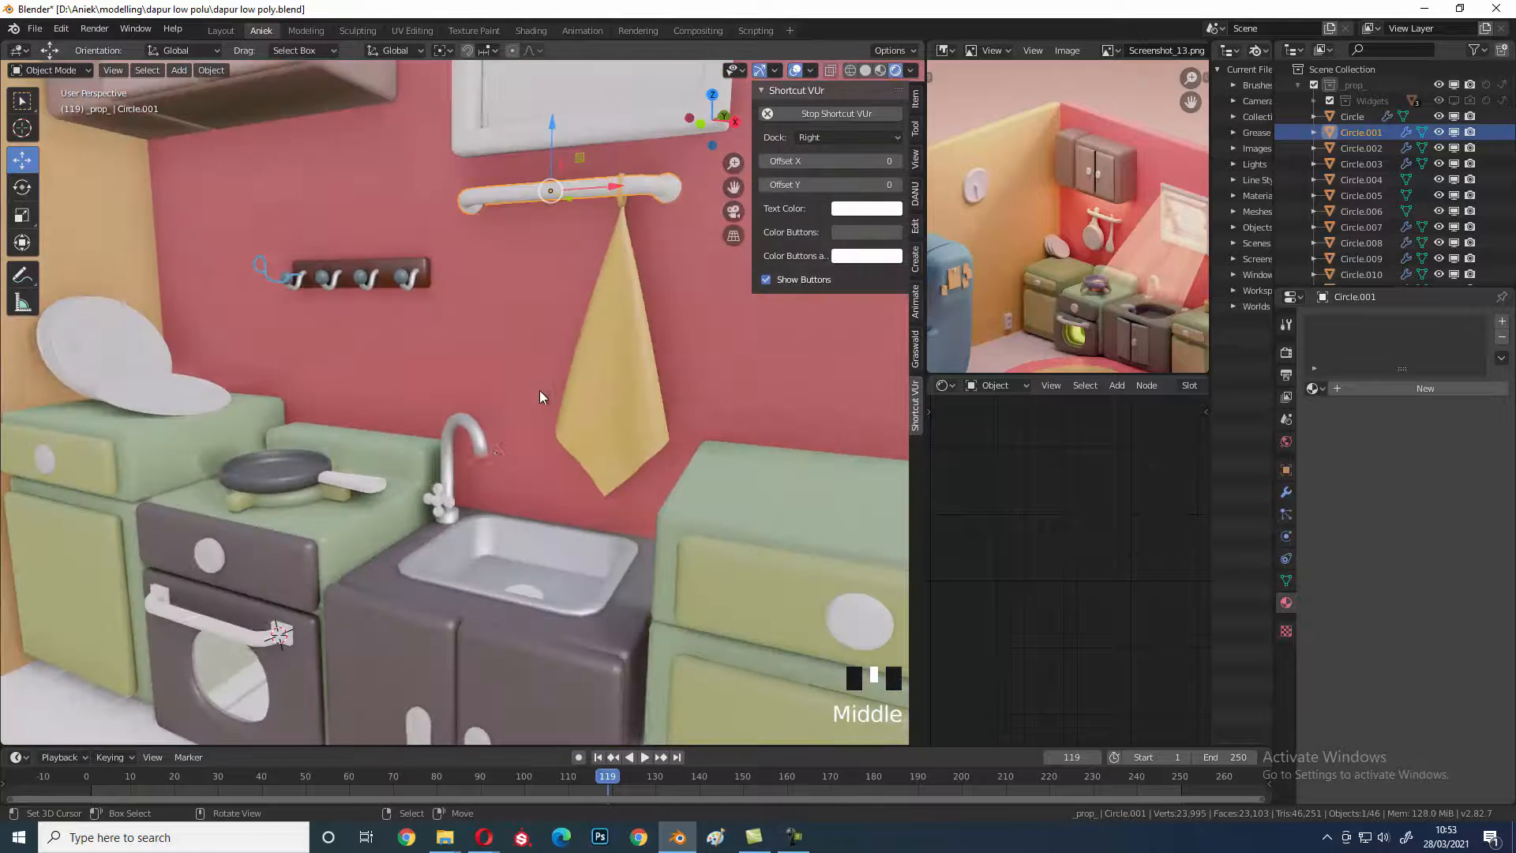
right_click(442, 500)
scroll(451, 504, "up", 3)
key("Tab")
key("Tab")
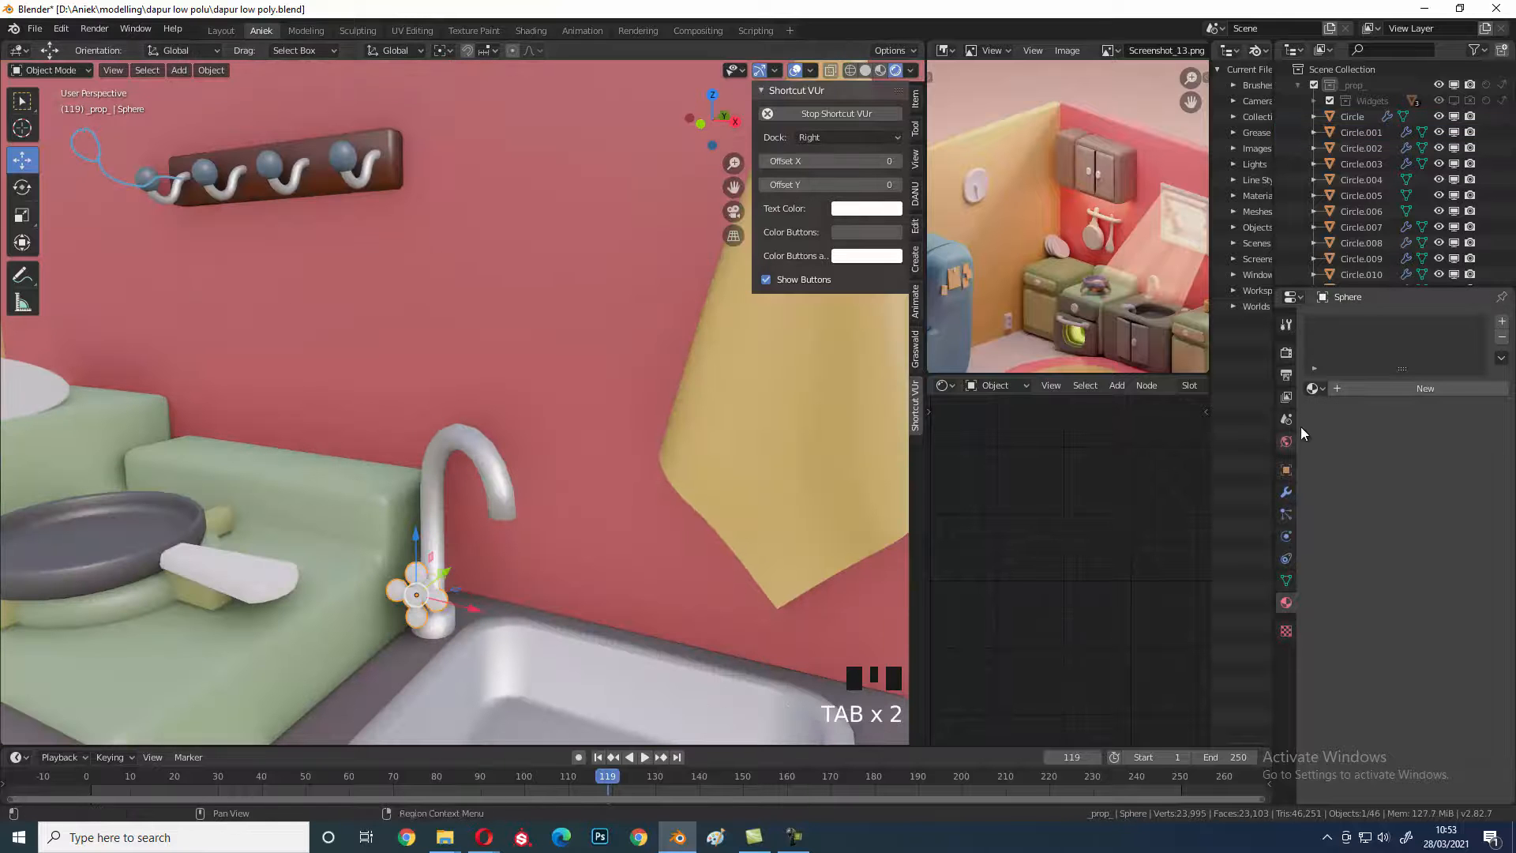
left_click(1311, 388)
type("met")
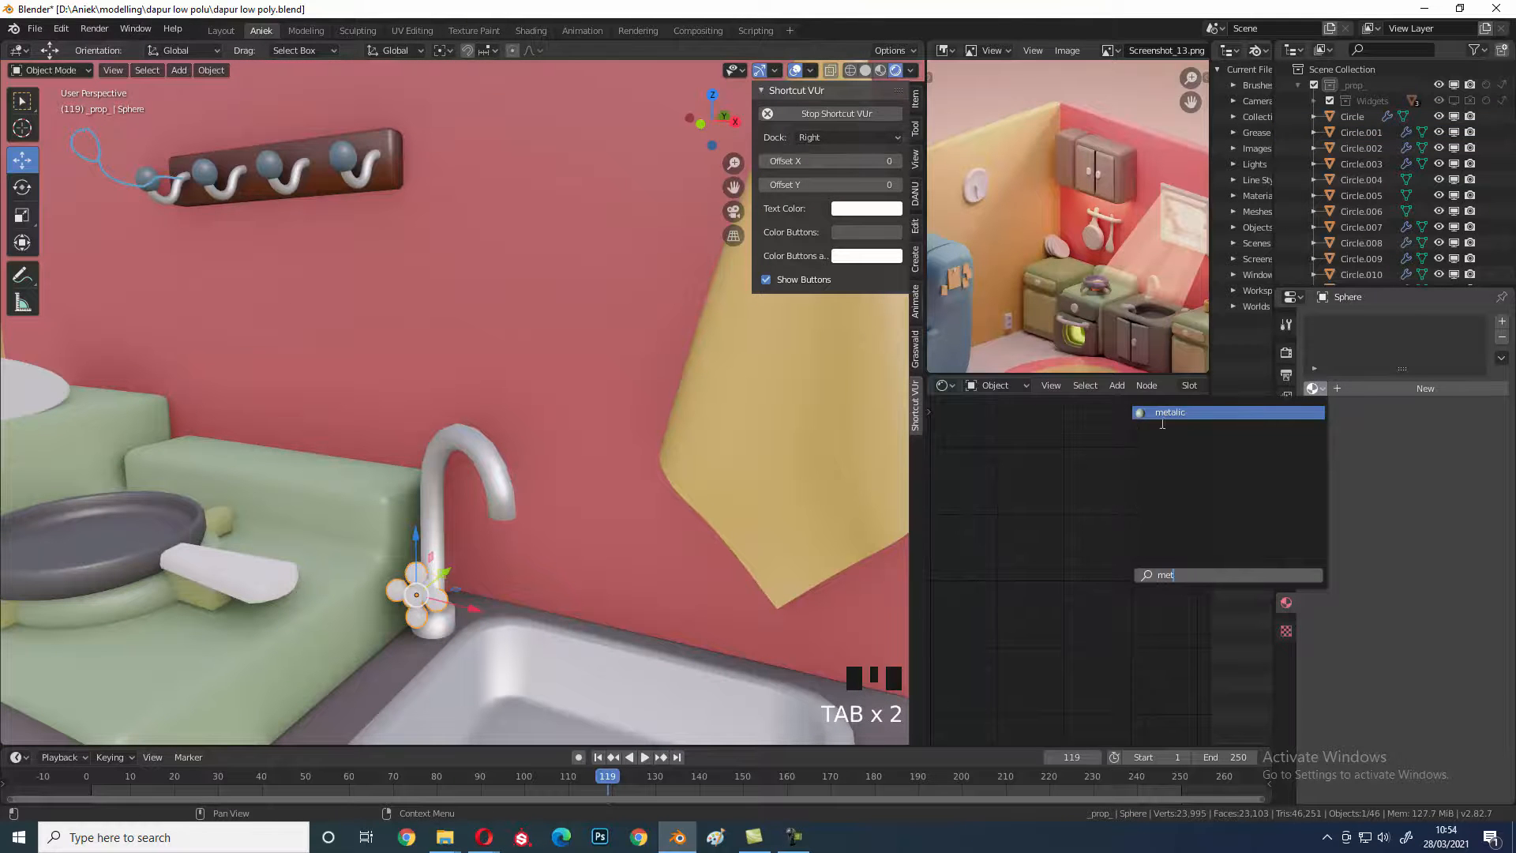
left_click(1184, 412)
- Enter edit mode on the faucet handle and try to select its outer balls
middle_click_drag(464, 616, 476, 426, "shift")
scroll(477, 427, "up", 4)
key("Tab")
right_click(445, 451)
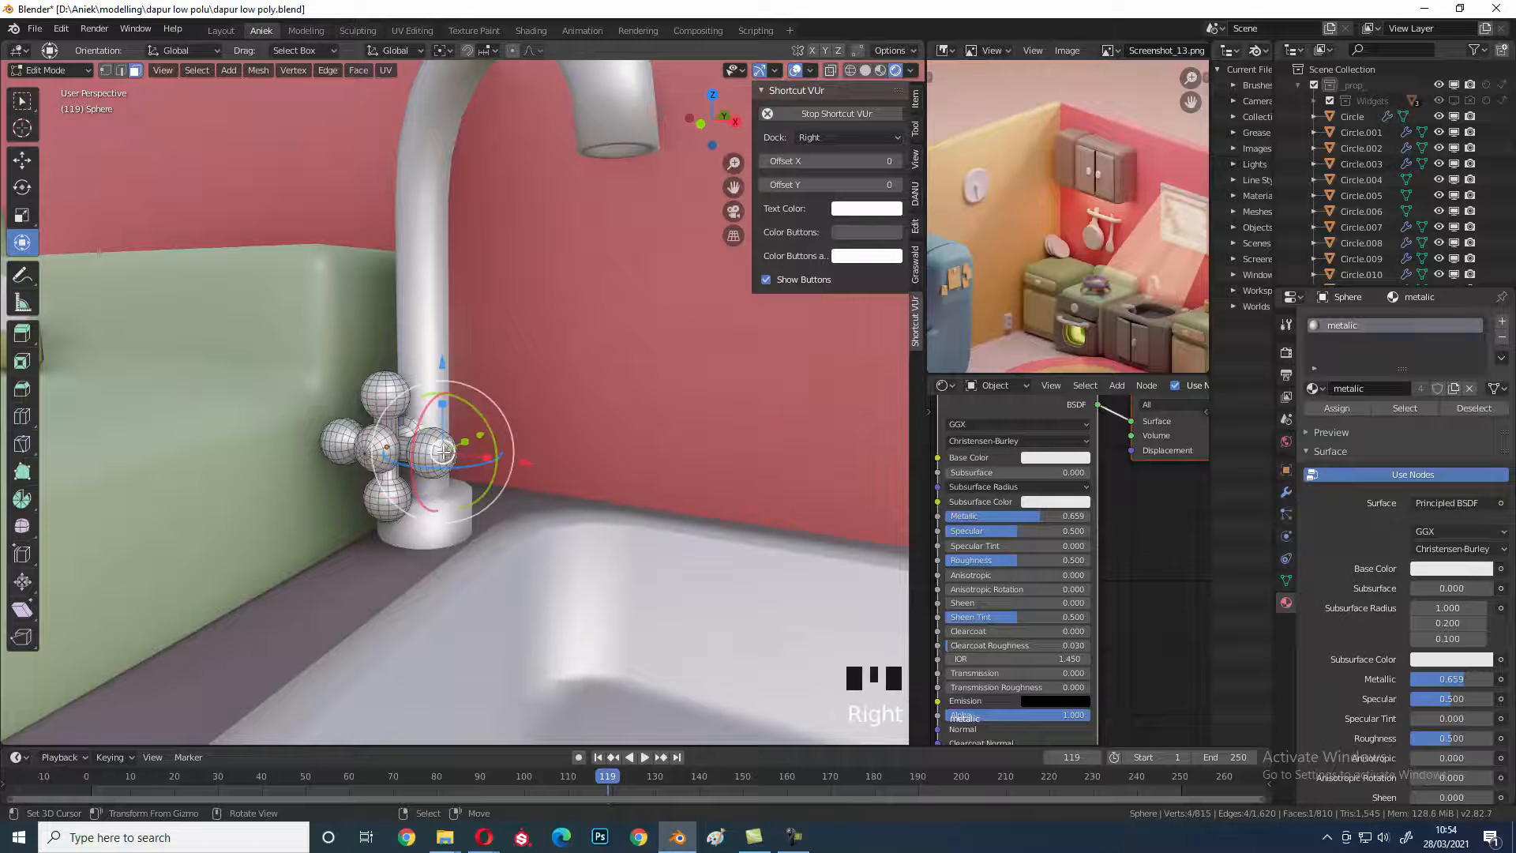
key("l")
key("l")
key("l")
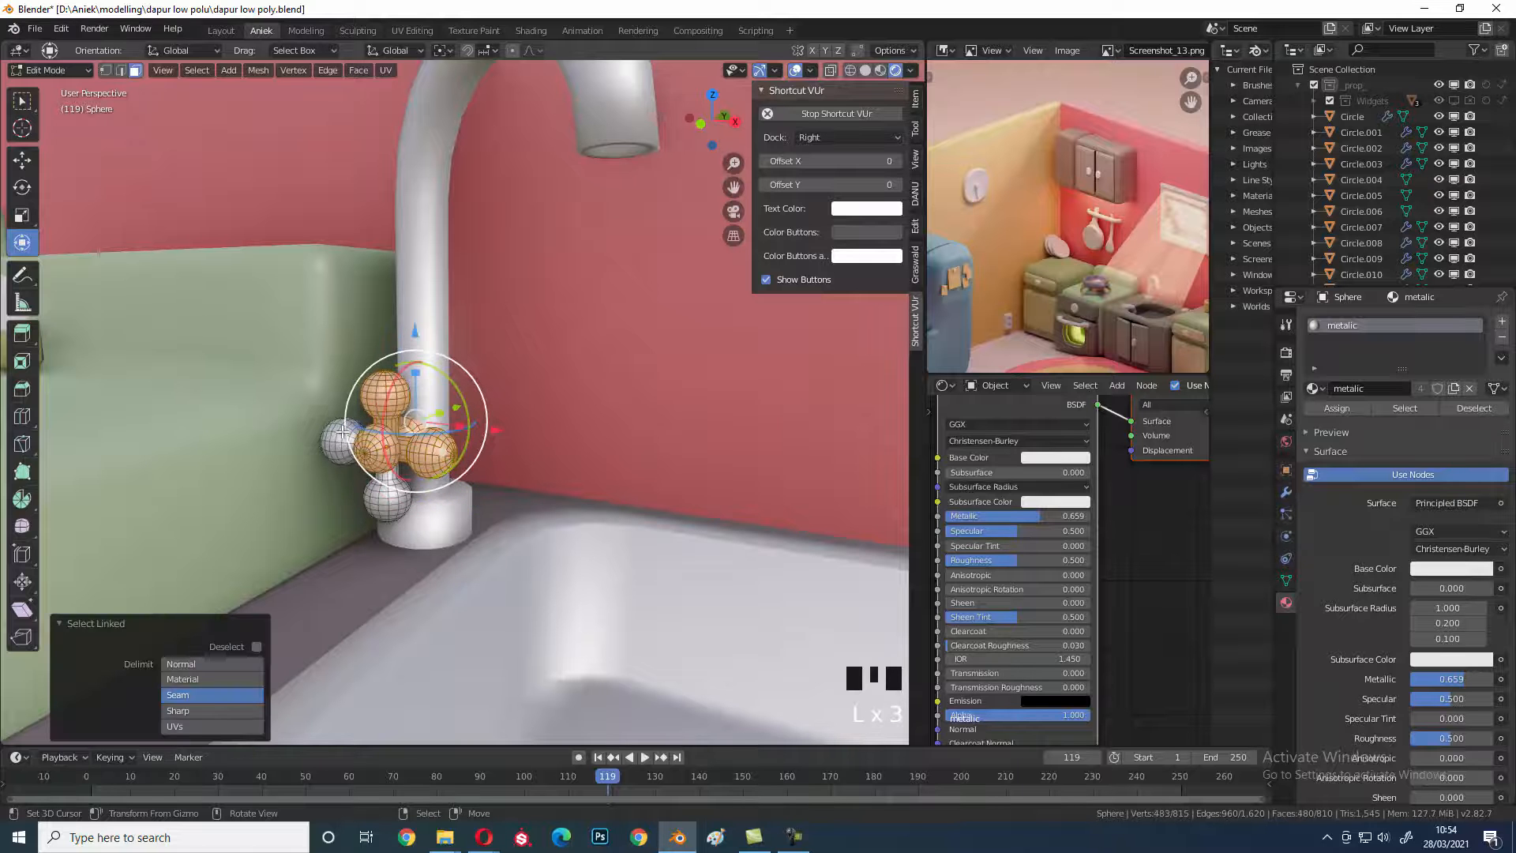
right_click(450, 440)
key("l")
key("l")
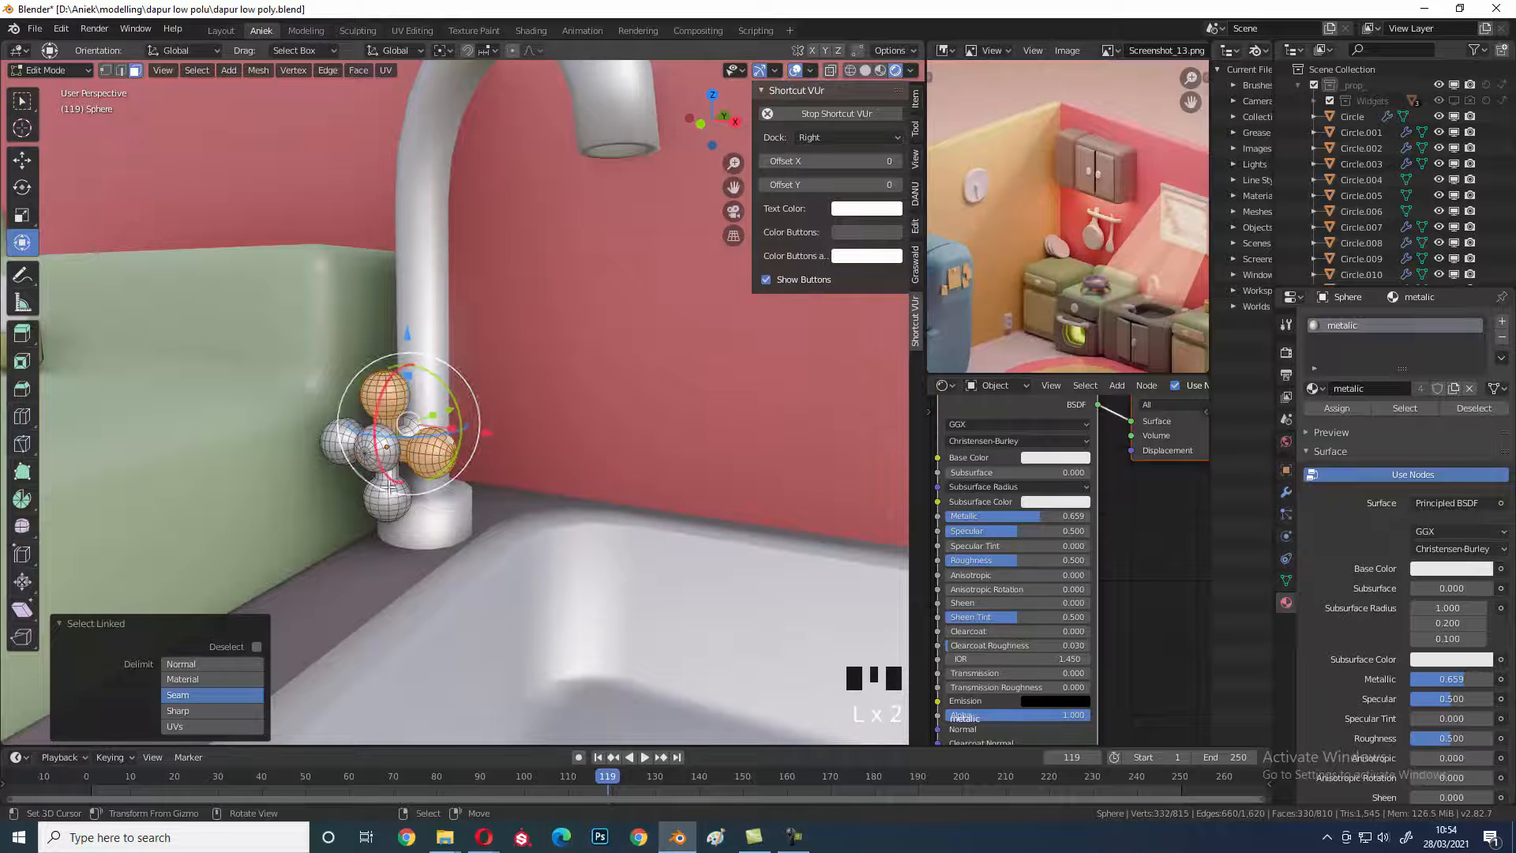
middle_click_drag(404, 467, 600, 505)
scroll(679, 517, "up", 3)
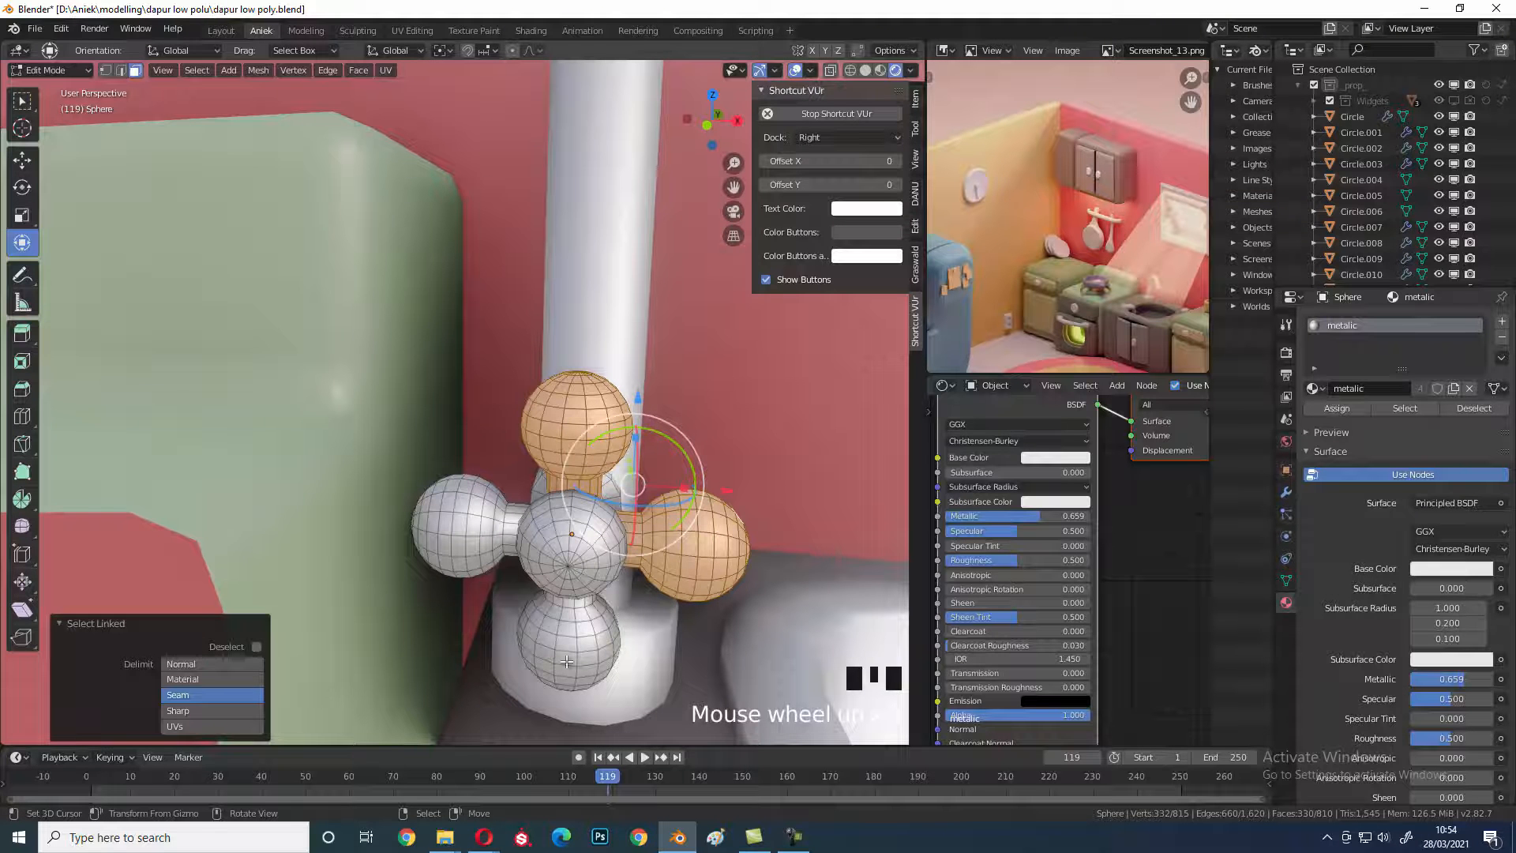
- Select the four outer balls of the faucet handle and assign them the "kulkas" material in a second slot
right_click(552, 637)
key("semicolon")
key("semicolon")
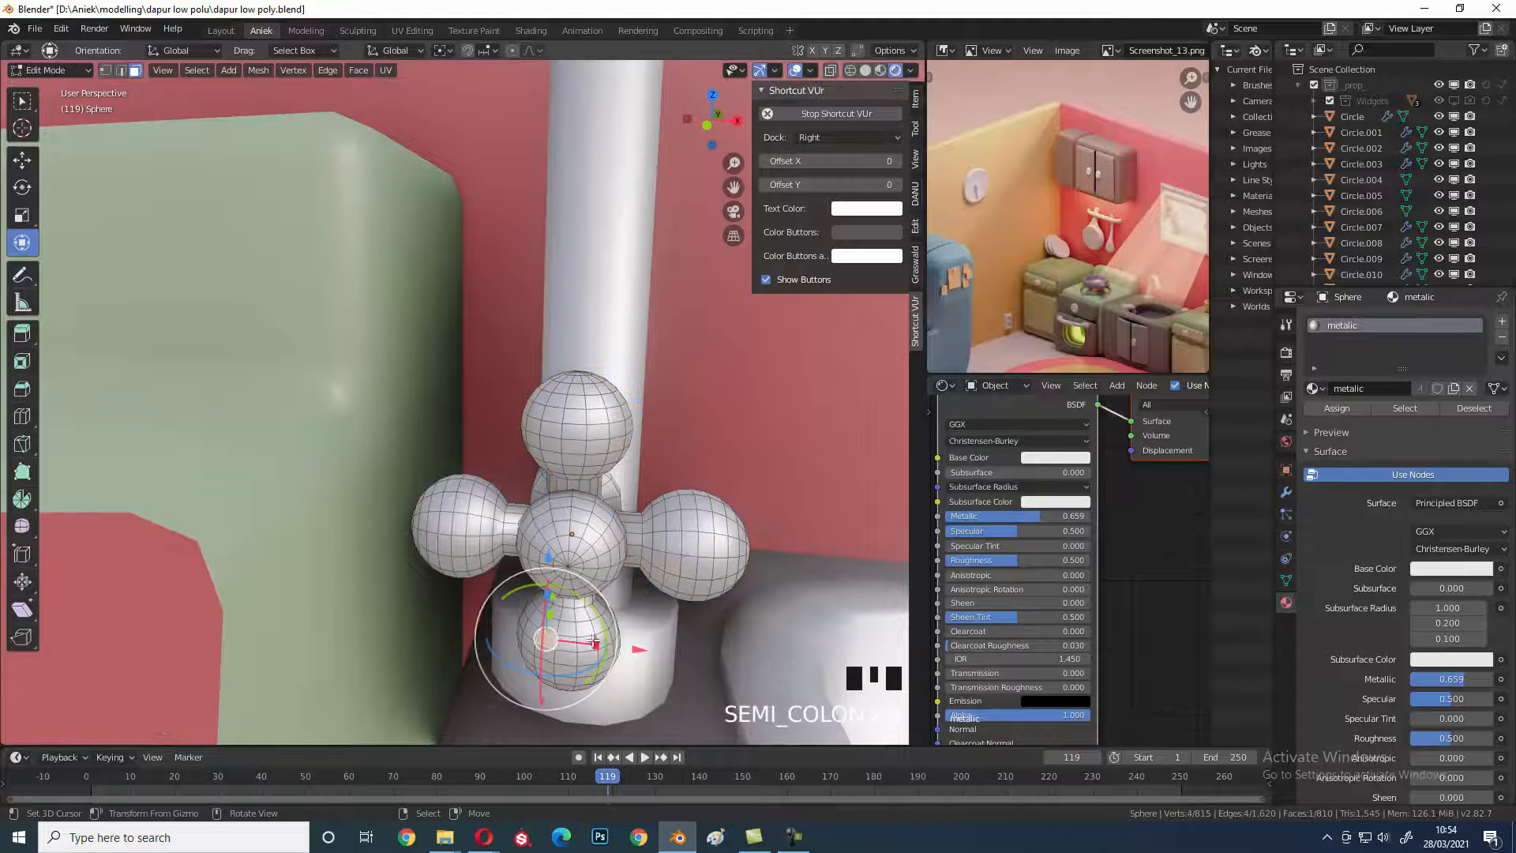
key("l")
key("l")
key("l")
key("l")
scroll(505, 498, "down", 2)
scroll(506, 498, "down", 3)
middle_click_drag(506, 497, 470, 509)
middle_click_drag(470, 509, 395, 545, "shift")
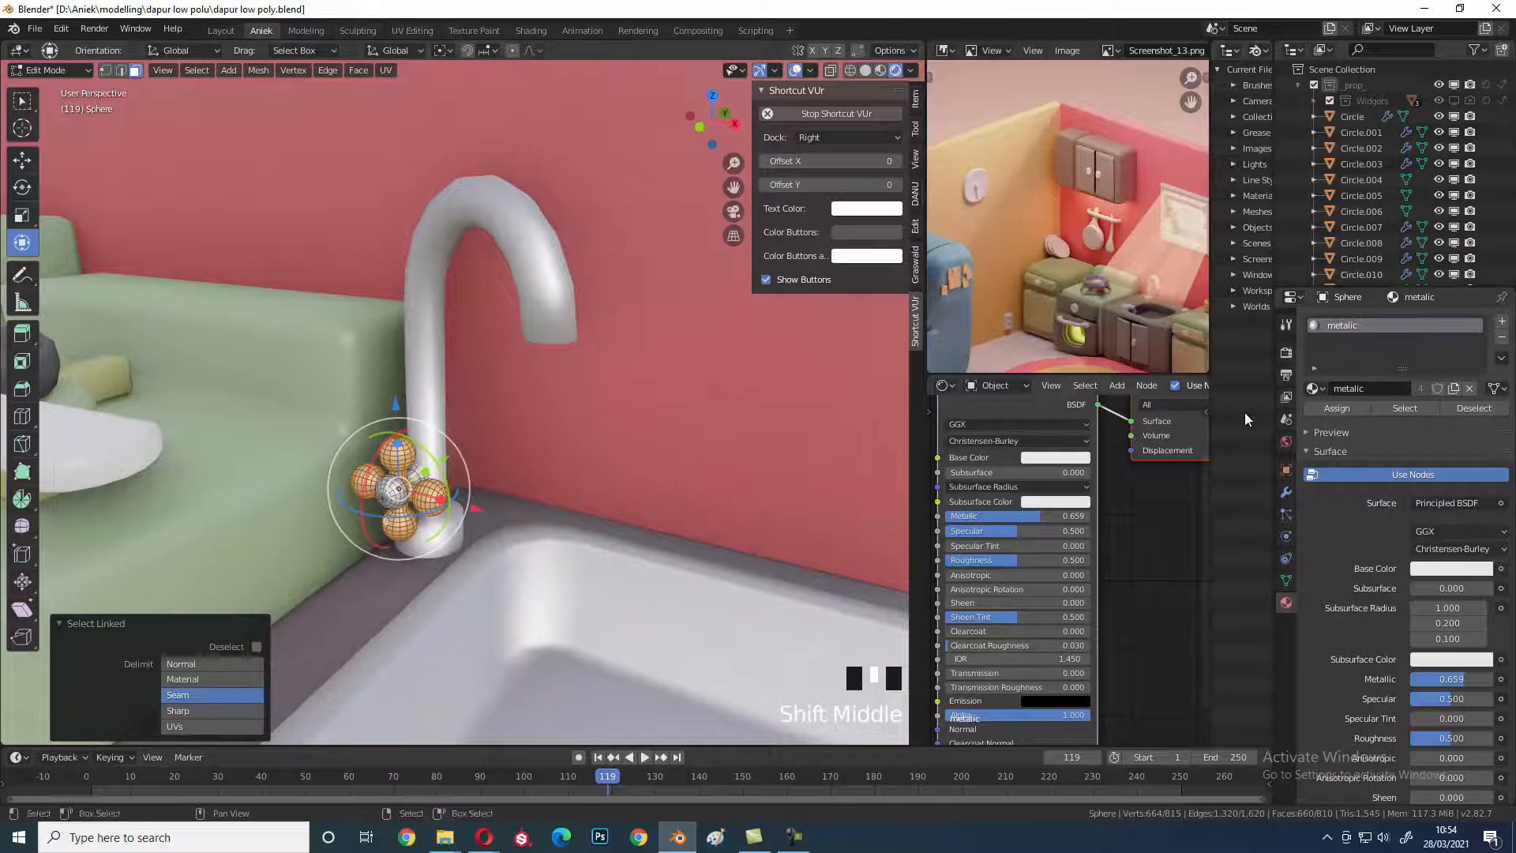
left_click(1500, 325)
left_click(1312, 420)
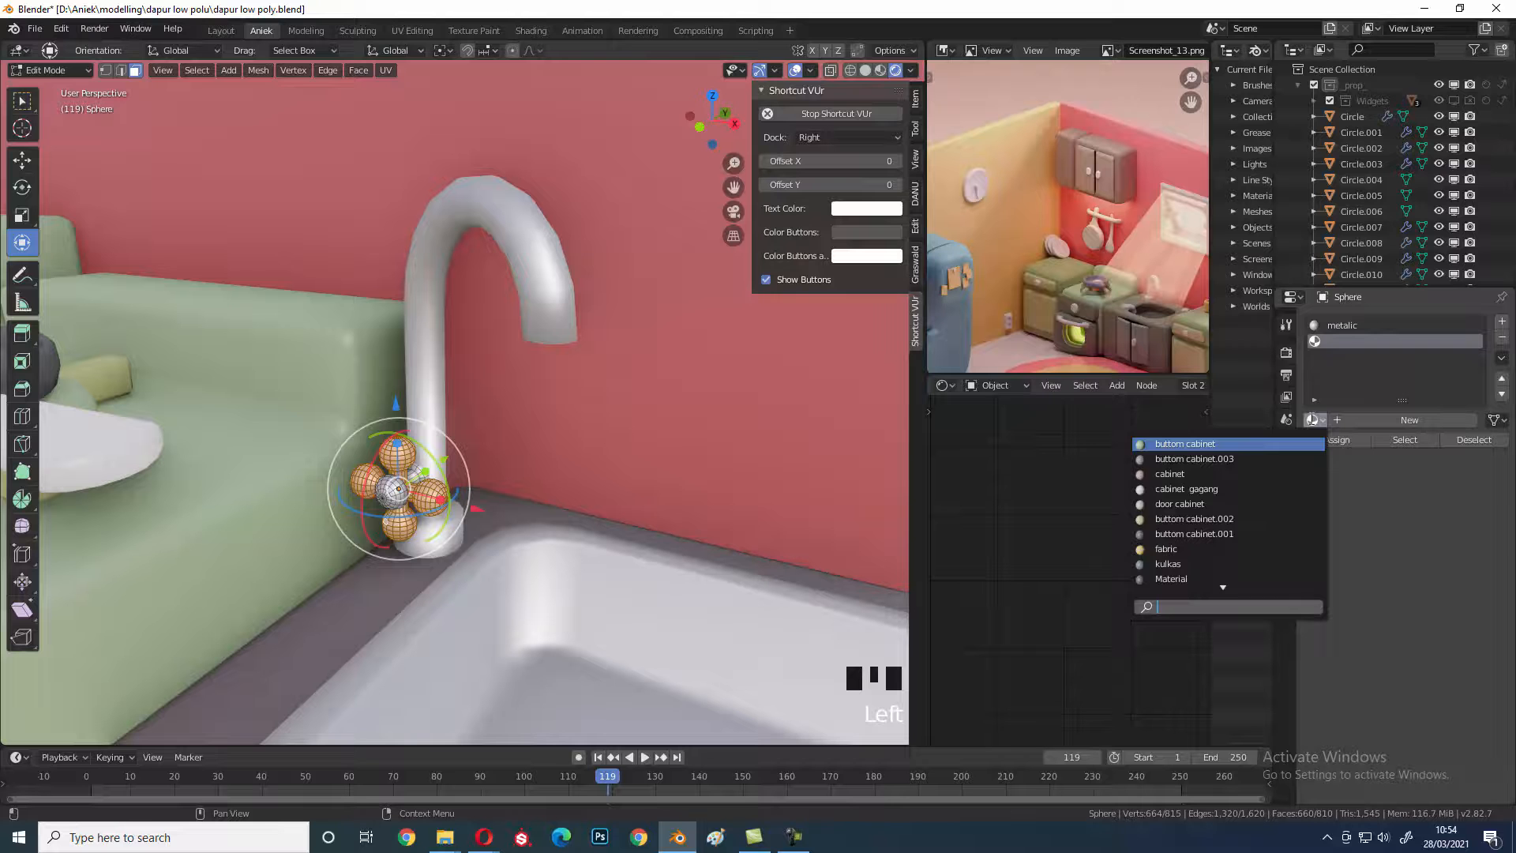
type("ku")
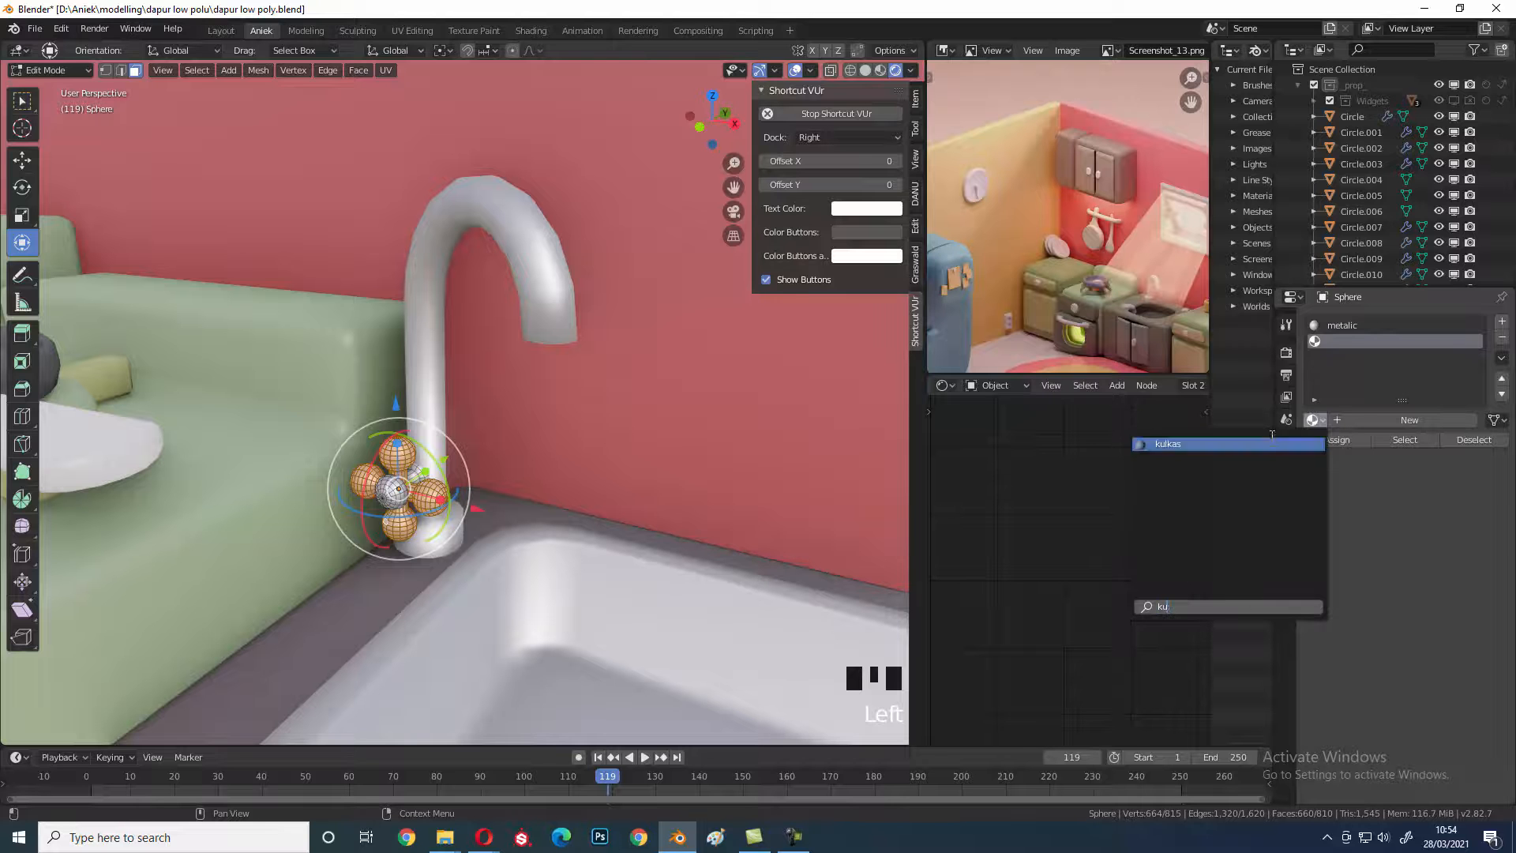
left_click(1270, 443)
key("Tab")
middle_click_drag(524, 455, 624, 513)
scroll(472, 430, "up", 2)
- Give the towel rail below the window the existing "metalic" material and deselect everything
left_click(472, 430)
scroll(624, 513, "down", 3)
middle_click_drag(413, 471, 574, 380)
scroll(522, 485, "down", 4)
scroll(573, 381, "up", 2)
right_click(553, 266)
middle_click_drag(552, 266, 576, 370)
left_click(1312, 388)
type("met")
key("Return")
middle_click_drag(475, 401, 547, 442)
key("alt+a")
- Link the "cabinet gagang" material from the upper cabinet's knobs to the window frame
middle_click_drag(667, 245, 682, 345, "shift")
middle_click_drag(676, 303, 681, 290)
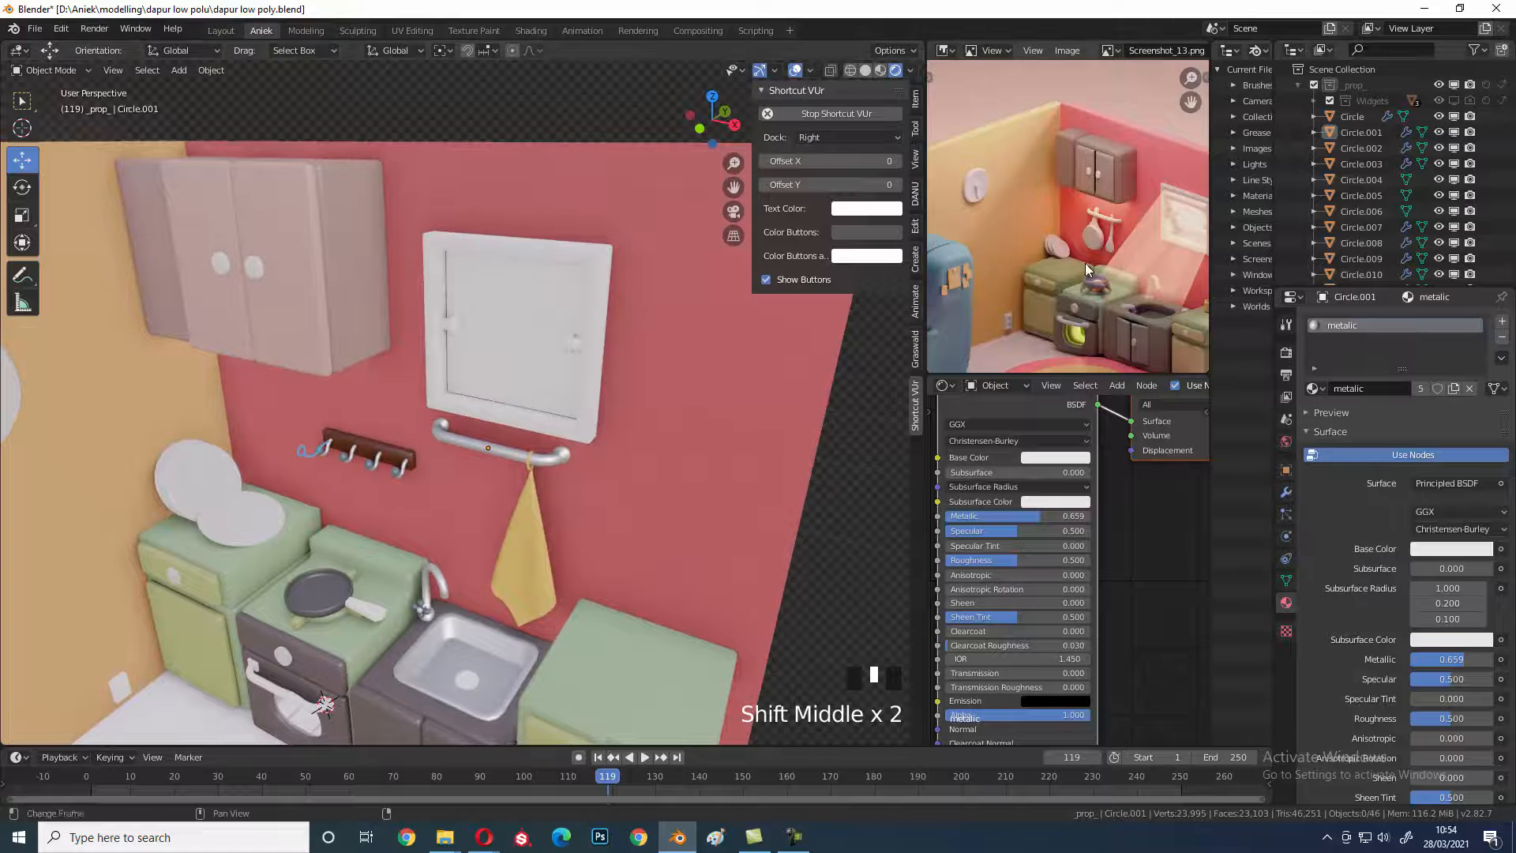
middle_click_drag(1200, 270, 1138, 274, "shift")
middle_click_drag(726, 315, 682, 298, "shift")
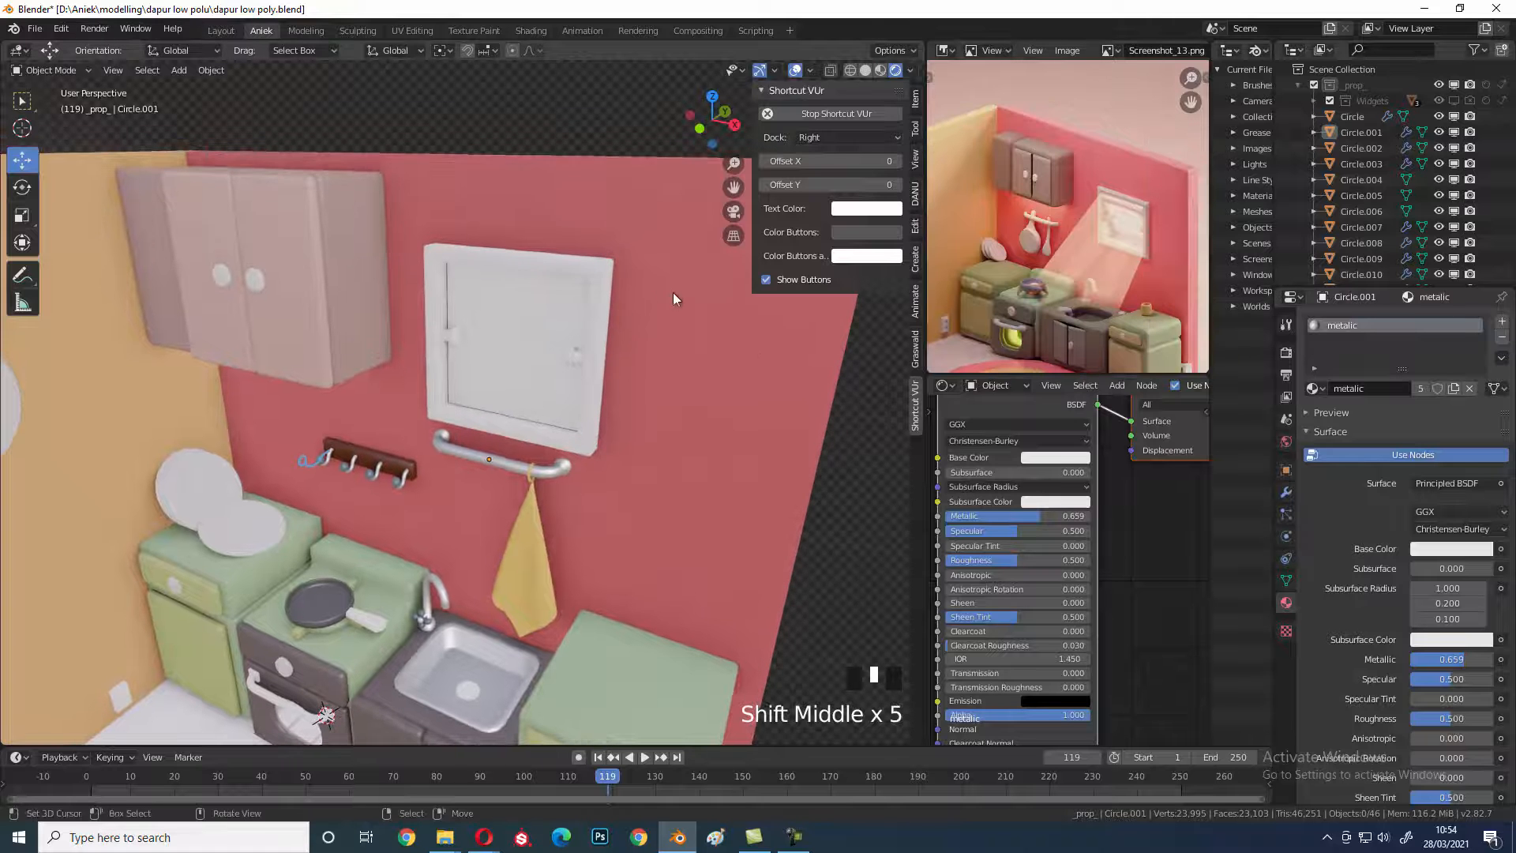
right_click(601, 278)
right_click(262, 277, "shift")
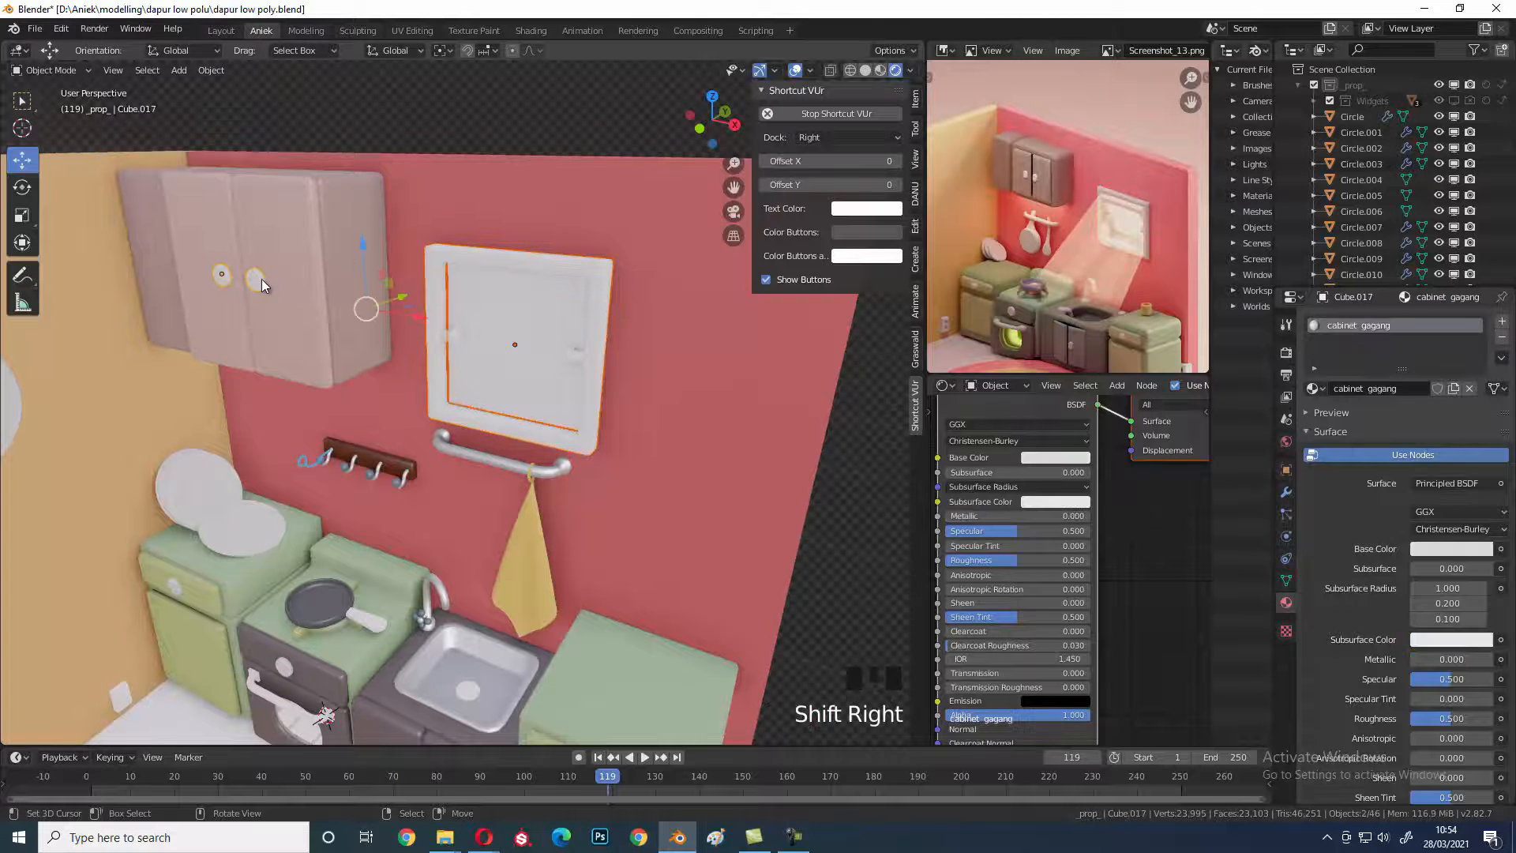
key("ctrl+l")
left_click(262, 278)
key("a")
- Add the "miror" material as a second slot on the window and assign it to the pane face
middle_click_drag(575, 366, 593, 352, "shift")
right_click(660, 356)
middle_click_drag(630, 360, 580, 349)
right_click(547, 281)
middle_click_drag(547, 281, 548, 301, "shift")
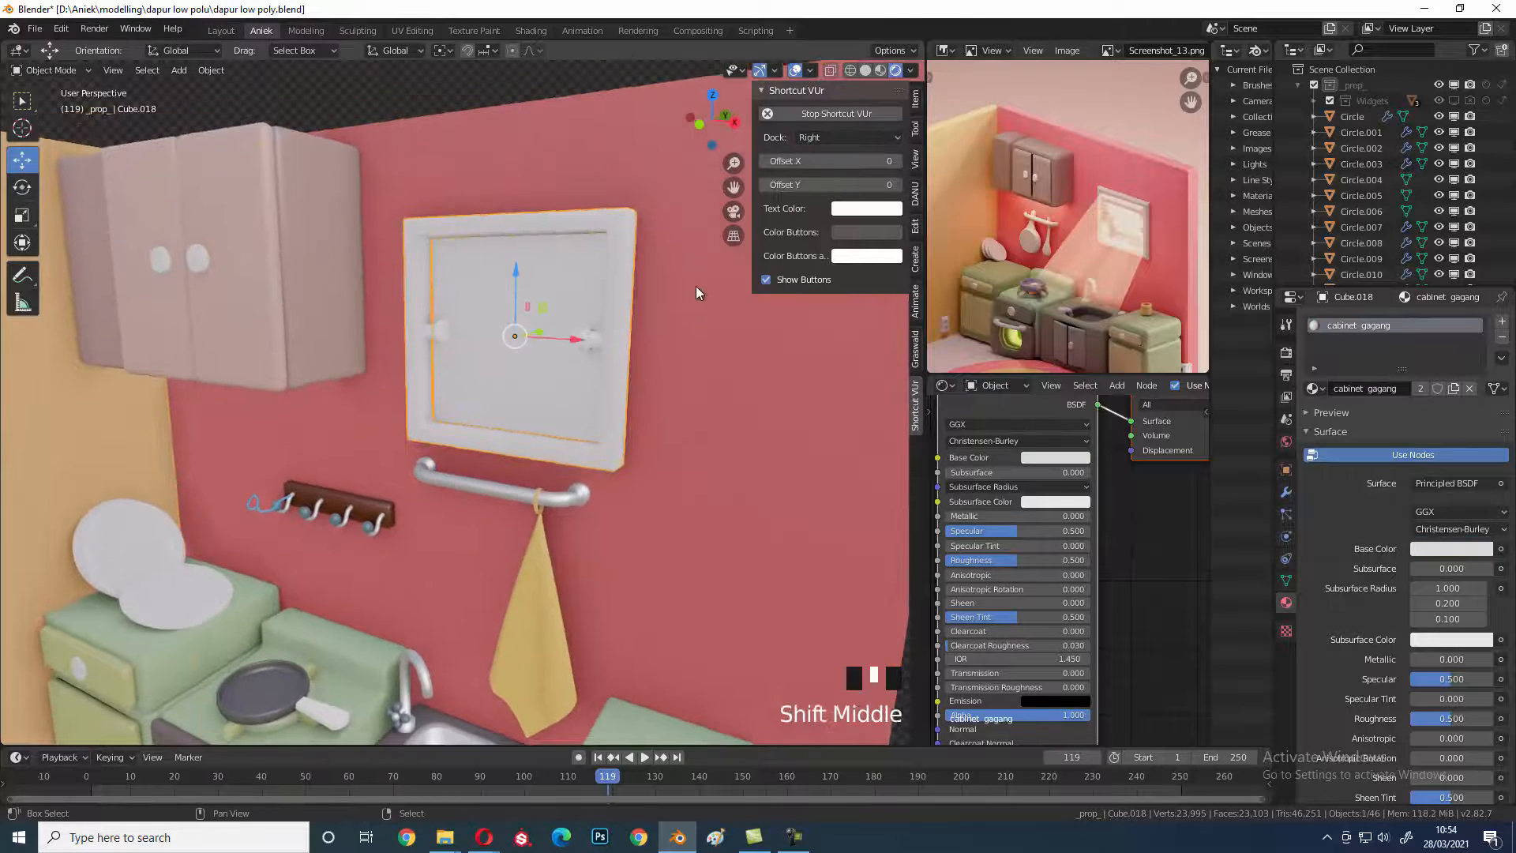
key("Tab")
right_click(540, 276)
key("l")
key("g")
right_click(543, 277)
middle_click_drag(543, 278, 543, 279, "shift")
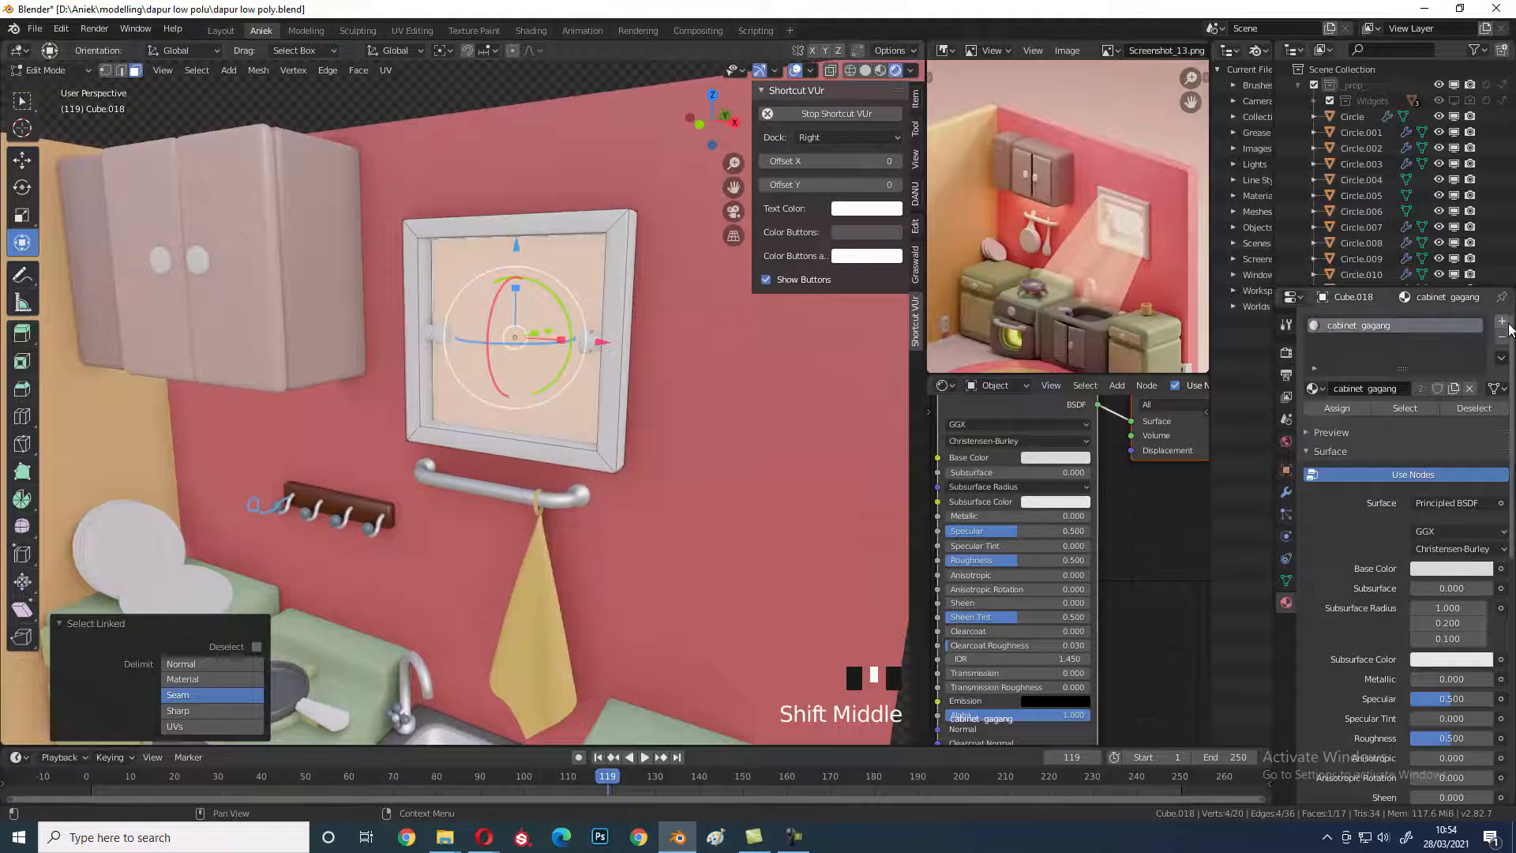
left_click(1501, 323)
left_click(1313, 419)
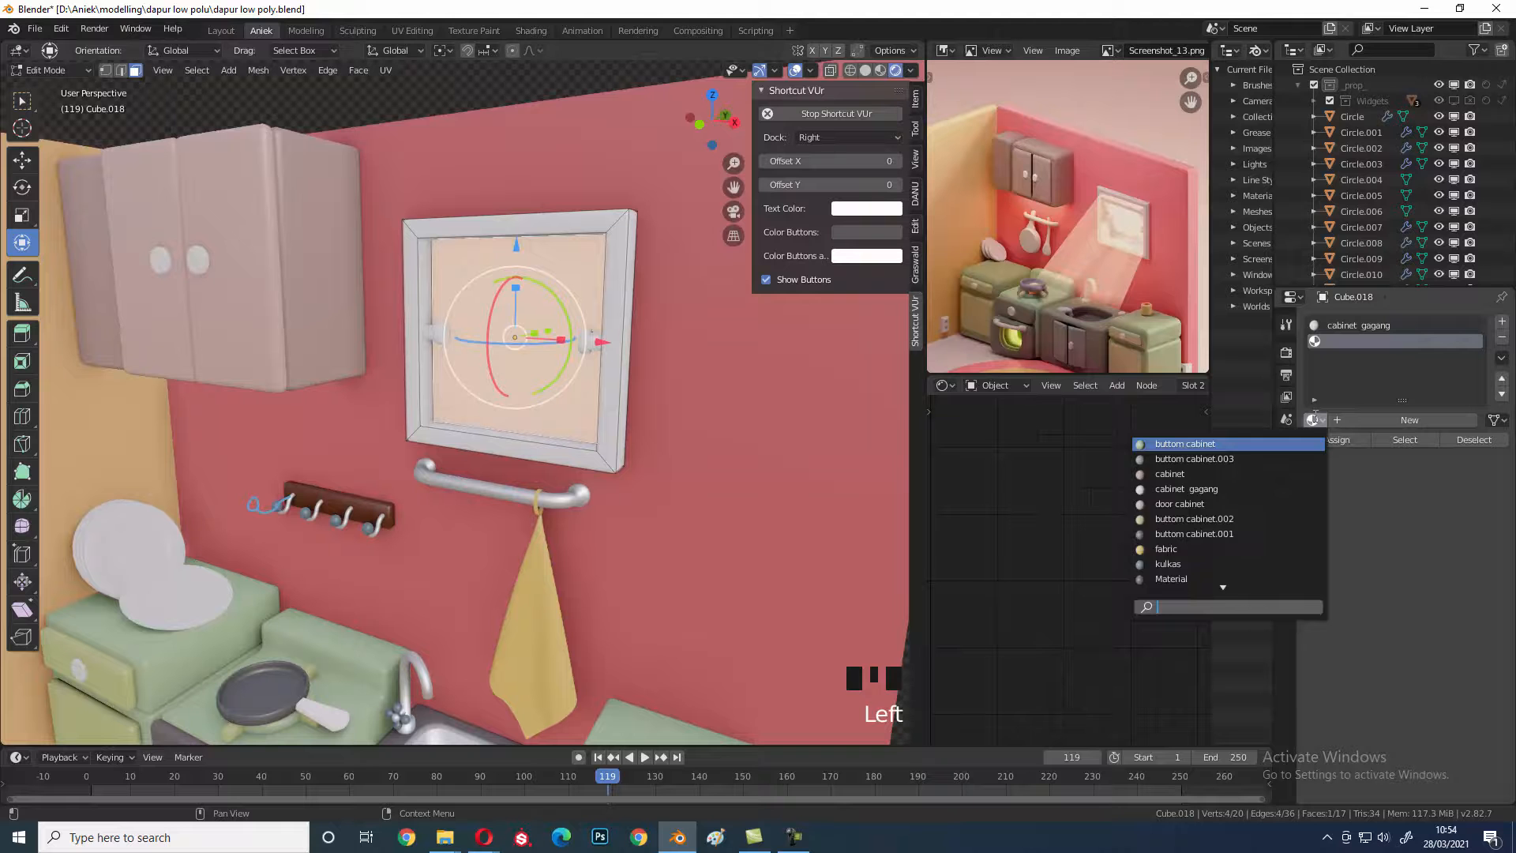
type("mi")
left_click(1276, 444)
left_click(1351, 426)
key("Tab")
- Cut two vertical edge loops into the red wall, aligned with both sides of the window
middle_click_drag(605, 437, 770, 436, "shift")
scroll(717, 433, "up", 1)
left_click(686, 436)
key("Tab")
scroll(649, 418, "down", 2)
middle_click_drag(649, 418, 640, 376)
key("ctrl+r")
left_click(545, 271)
left_click(545, 271)
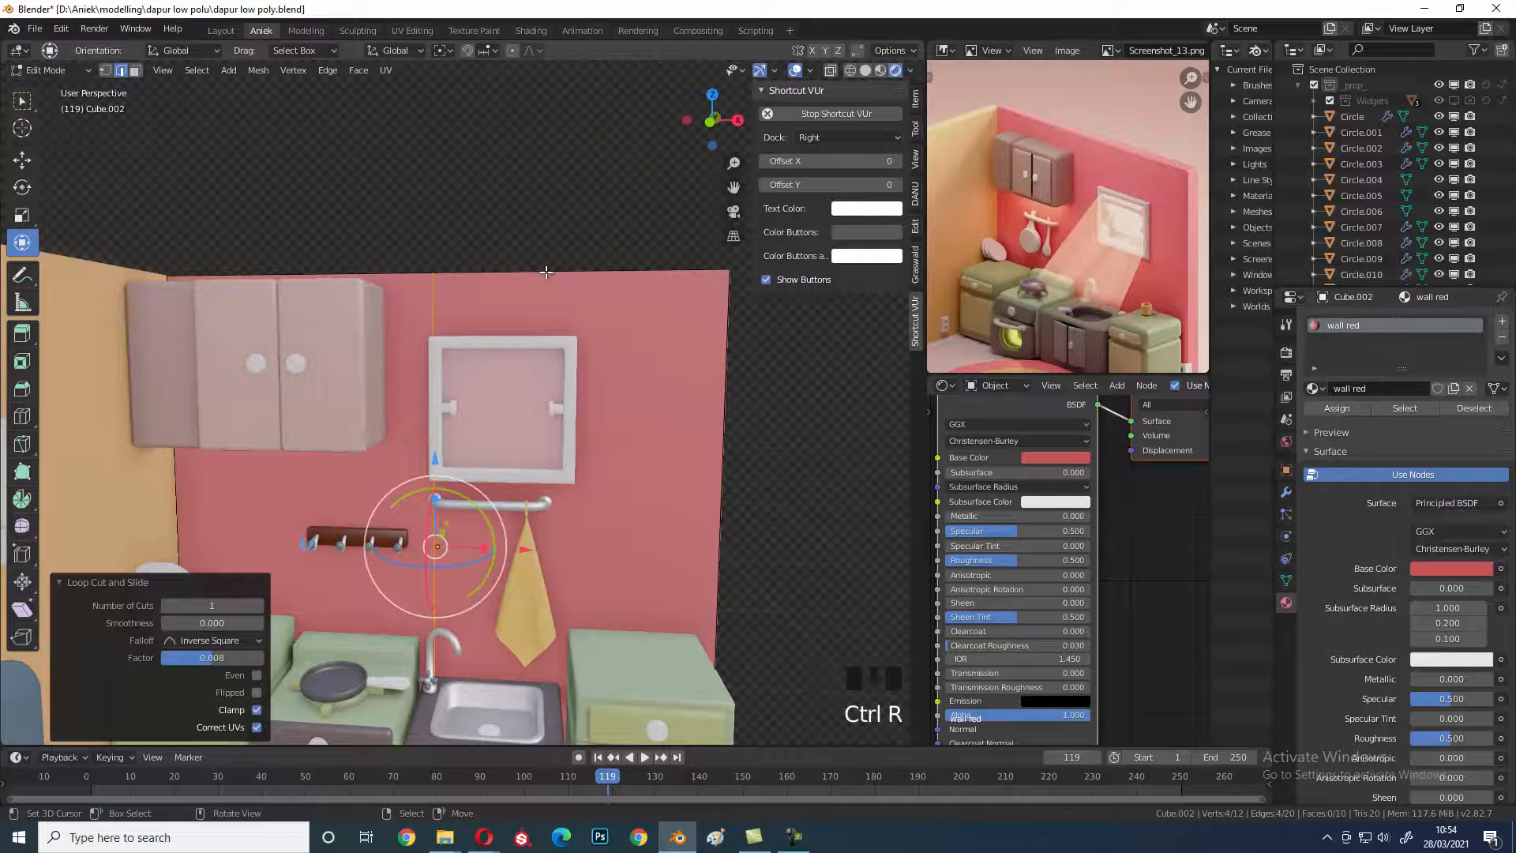
key("ctrl+r")
left_click(613, 279)
left_click(608, 280)
- Cut two horizontal edge loops into the red wall, aligned with the window's lower and upper edges
key("ctrl+r")
left_click(558, 549)
left_click(733, 289)
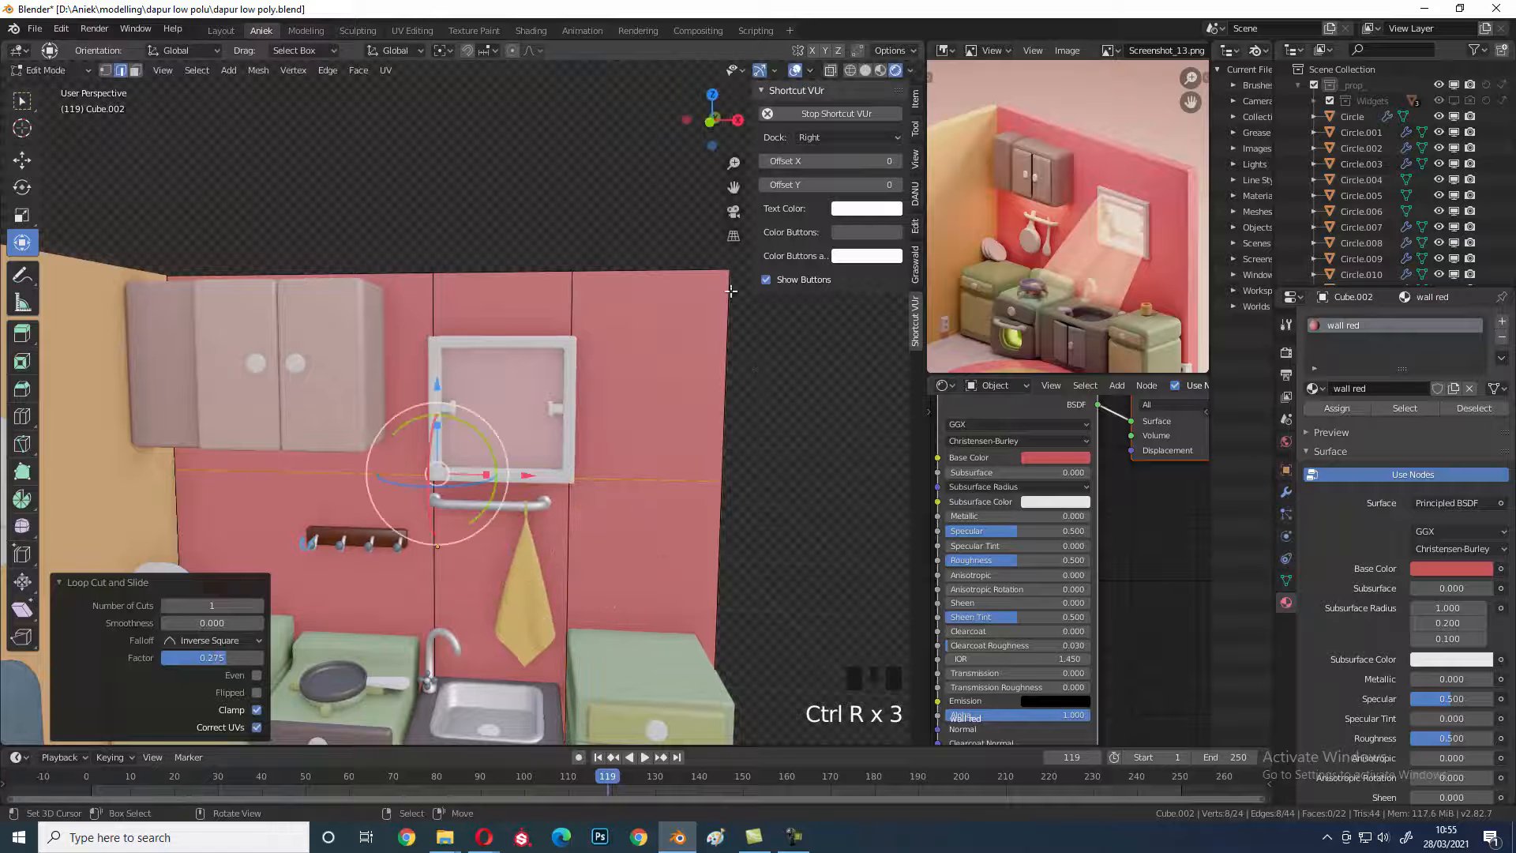
key("ctrl+r")
left_click(592, 356)
left_click(591, 324)
- Try to delete the red wall's face behind the window and select the matching face on the wall's back
middle_click_drag(591, 325, 474, 383)
key("ctrl+Tab")
left_click(476, 371)
right_click(379, 363)
key("x")
left_click(394, 364)
middle_click_drag(466, 389, 331, 390)
right_click(375, 389)
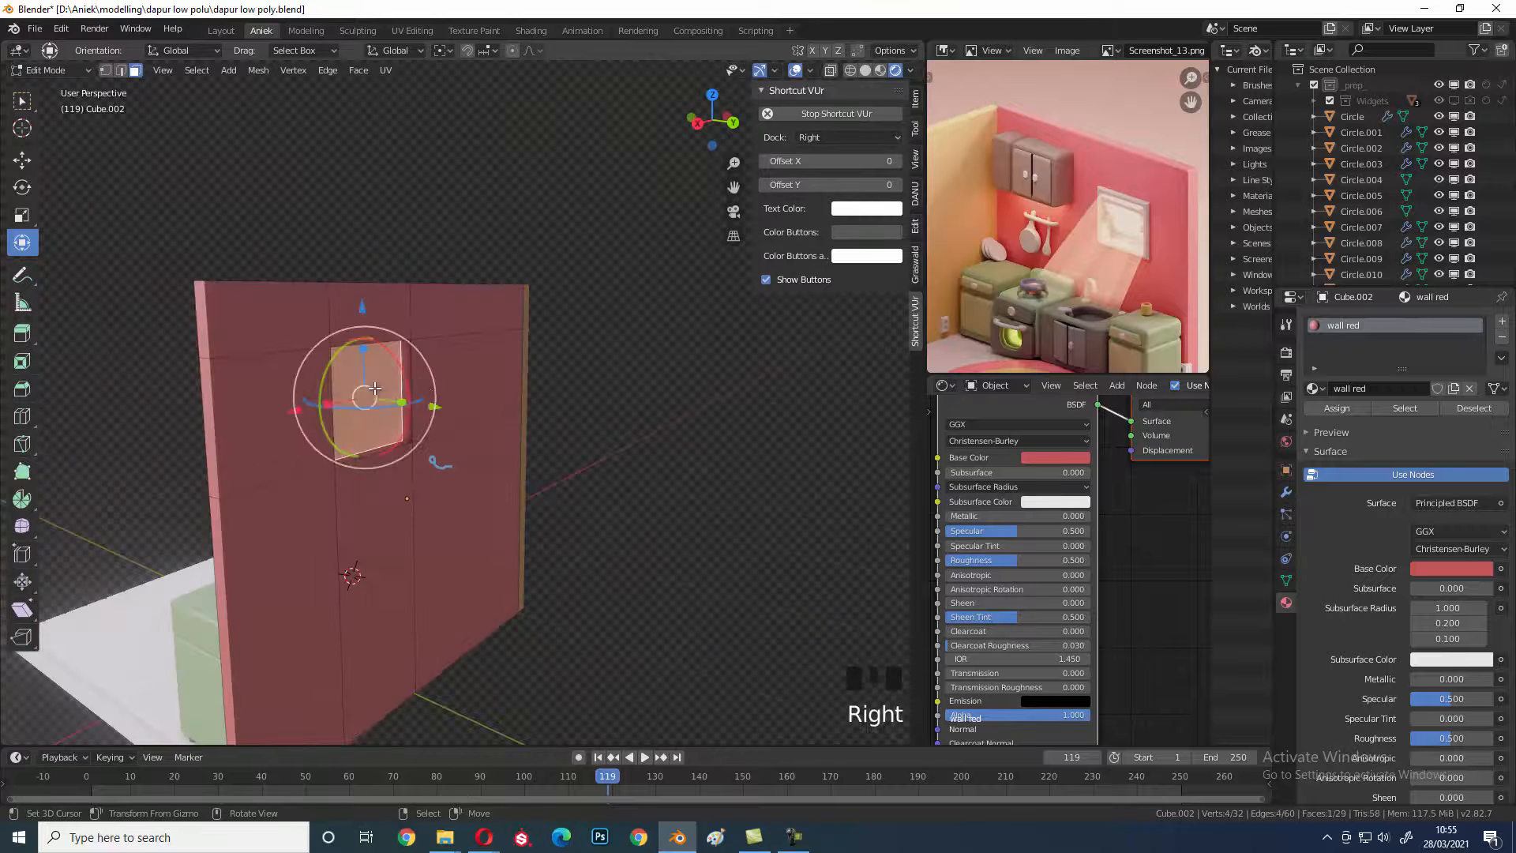
middle_click_drag(516, 393, 568, 450)
- Undo the deletion of the red wall's face behind the window
key("ctrl+z")
key("ctrl+z")
key("ctrl+z")
- Delete all vertices on the red wall's outer side from the top view, leaving only its room-side plane
scroll(595, 399, "down", 1)
key("KP_7")
key("ctrl+Tab")
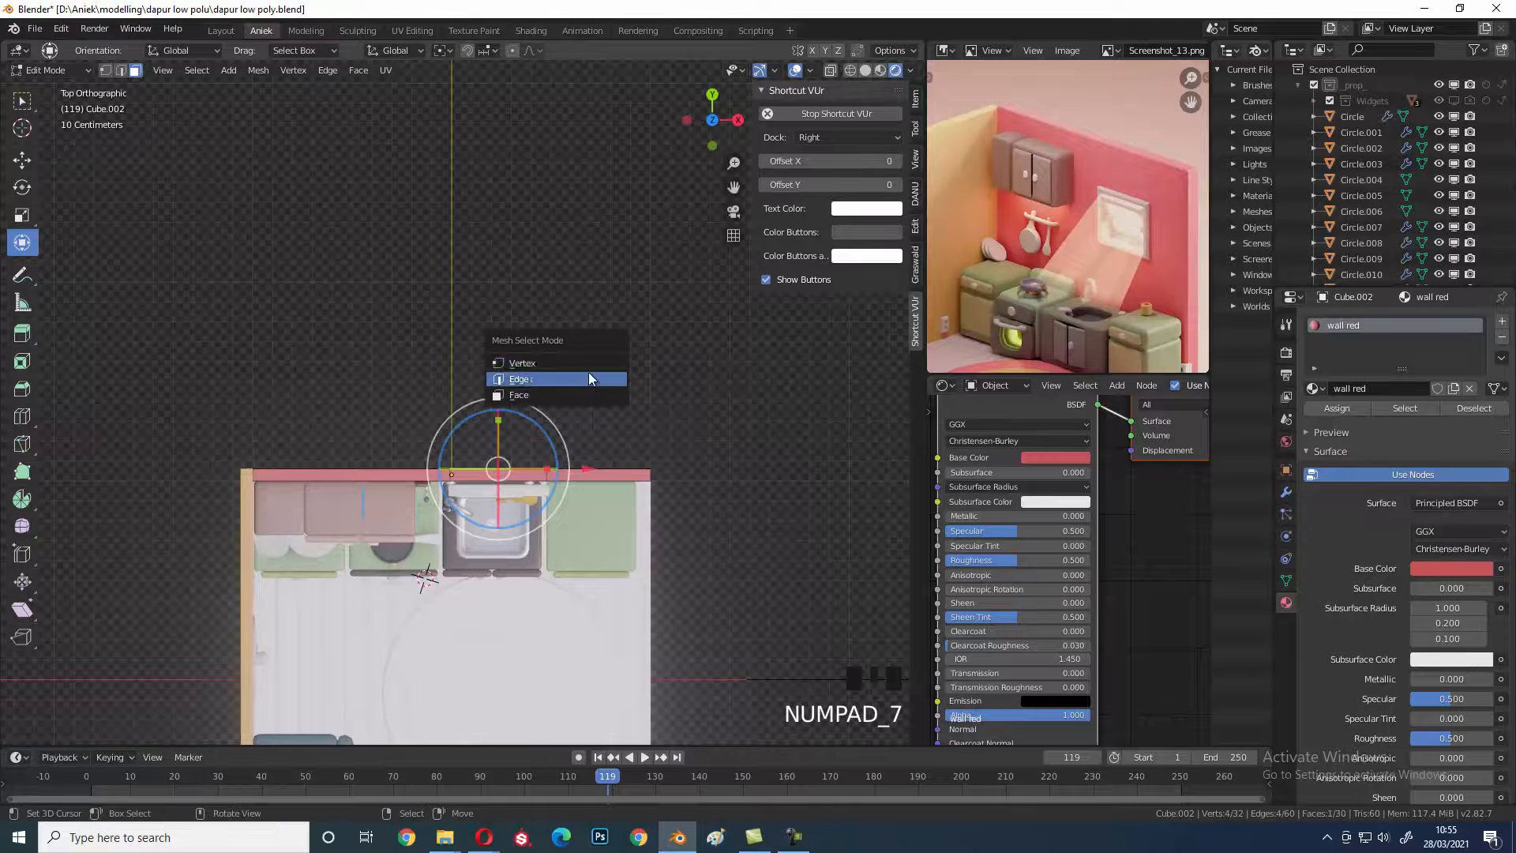
key("a")
key("shift+z")
key("a")
key("a")
key("b")
left_click_drag(135, 390, 926, 478)
key("x")
left_click(860, 447)
mouse_move(850, 456)
middle_mouse_down()
mouse_move(742, 504)
mouse_move(676, 395)
mouse_move(623, 402)
middle_mouse_up()
- Delete the red wall plane's single face behind the window, leaving an opening in the wall
key("shift+z")
mouse_move(624, 402)
middle_mouse_down()
mouse_move(548, 430)
mouse_move(581, 420)
middle_mouse_up()
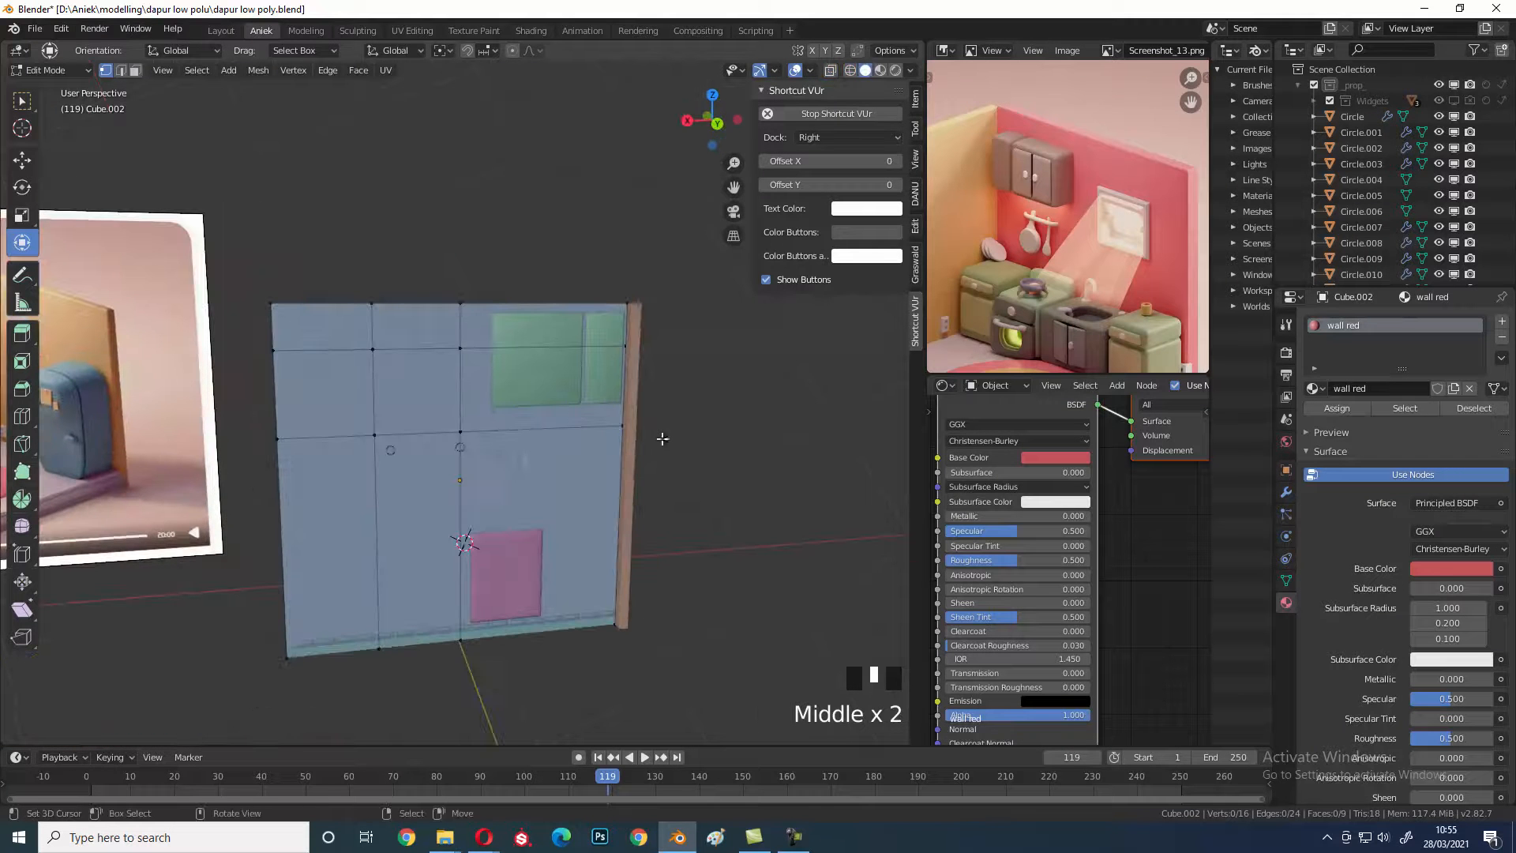
key("ctrl+Tab")
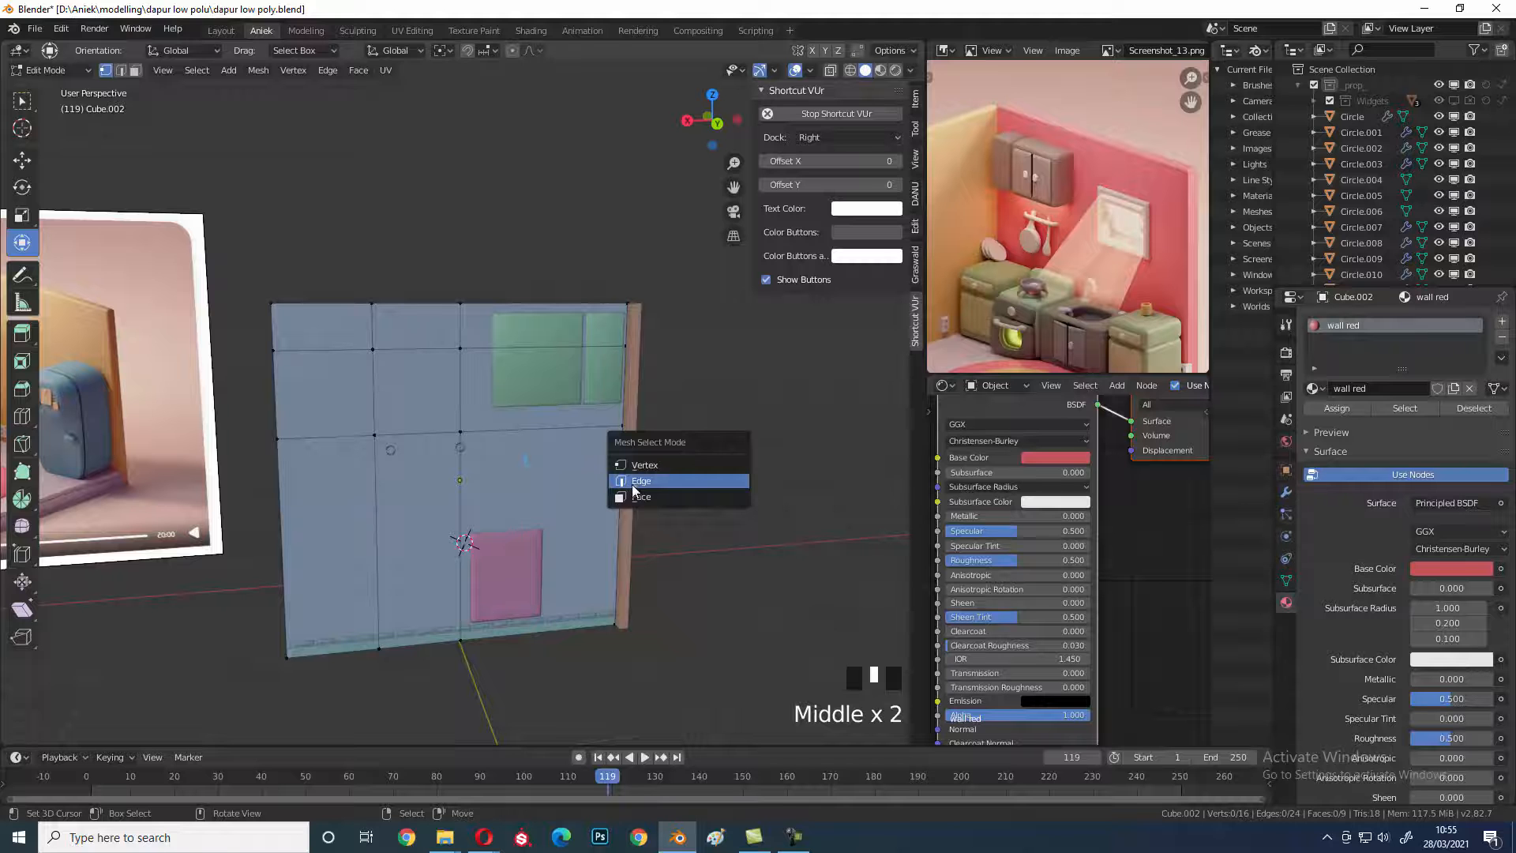
left_click(640, 496)
left_click(422, 405)
key("x")
left_click(422, 405)
key("ctrl+z")
key("x")
left_click(412, 440)
middle_click_drag(414, 442, 565, 482, "shift")
key("Tab")
- Add a Solidify modifier to the red wall and raise its thickness to about 0.035 m
left_click(1286, 491)
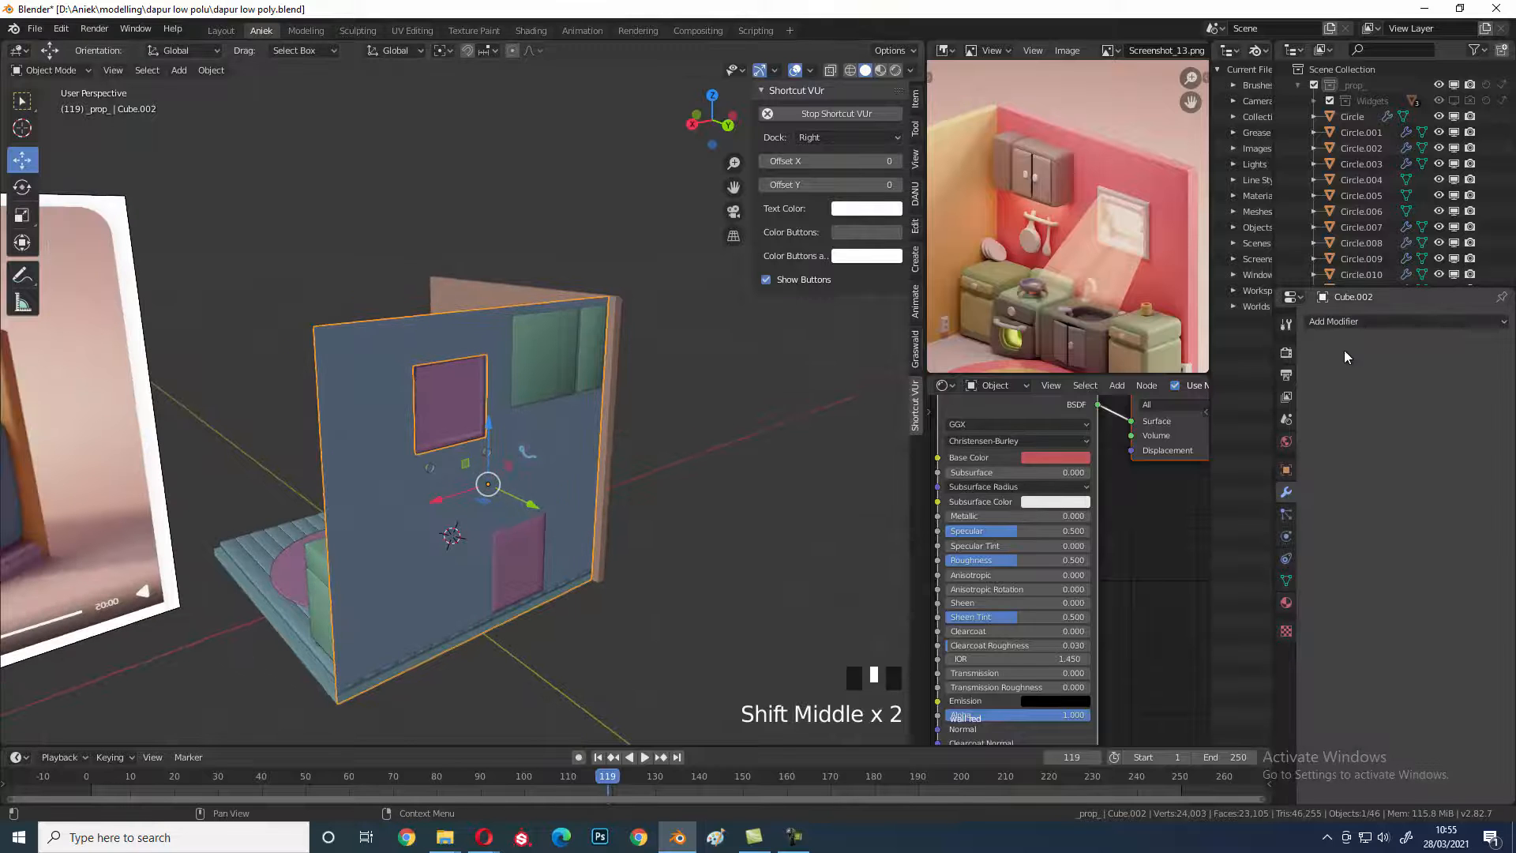
left_click(1349, 328)
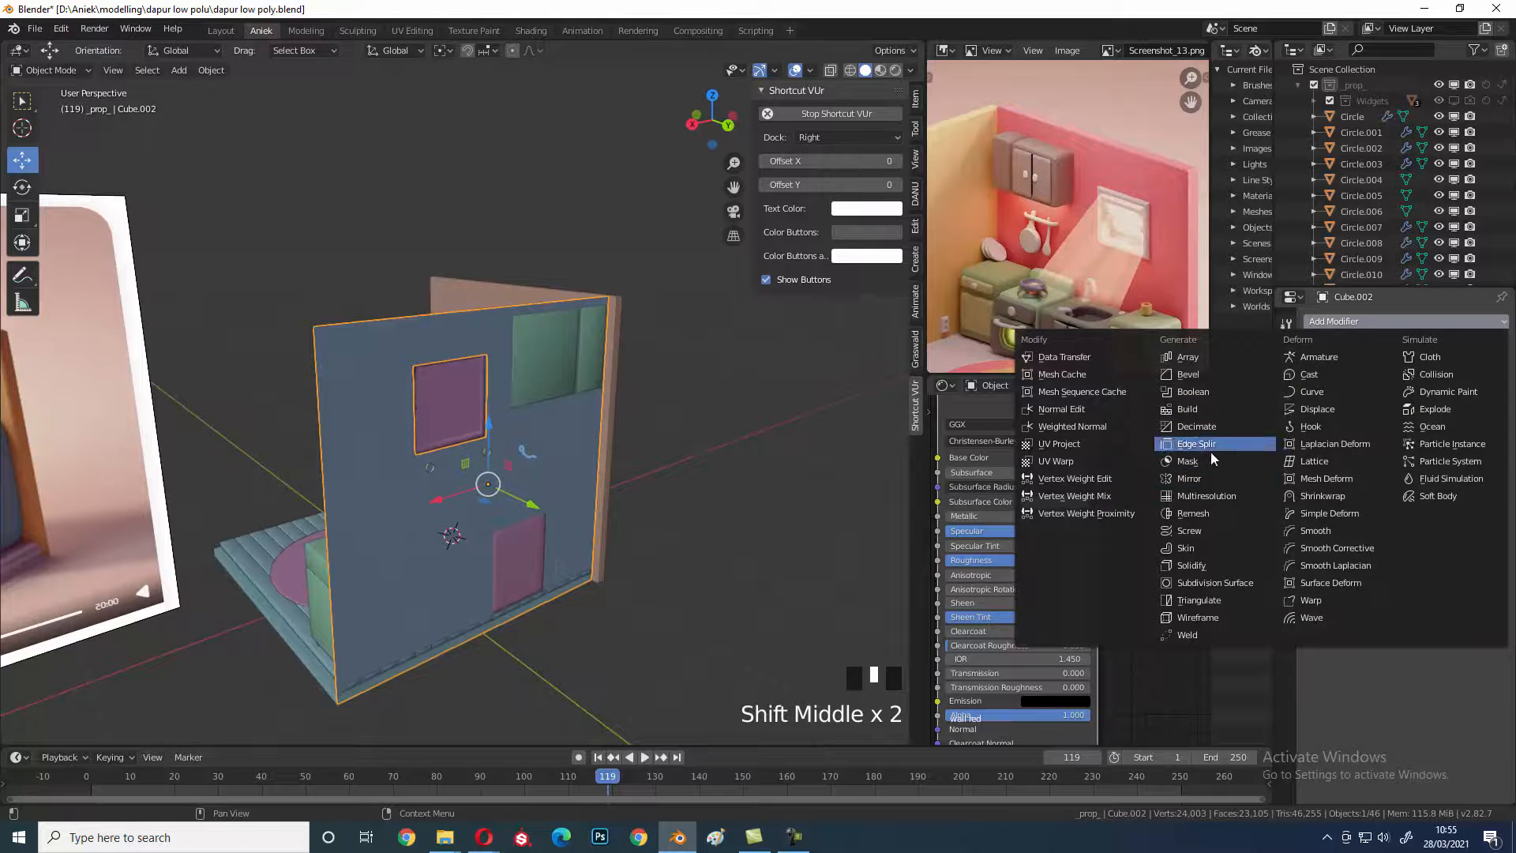
left_click(1237, 566)
middle_click_drag(682, 472, 734, 476)
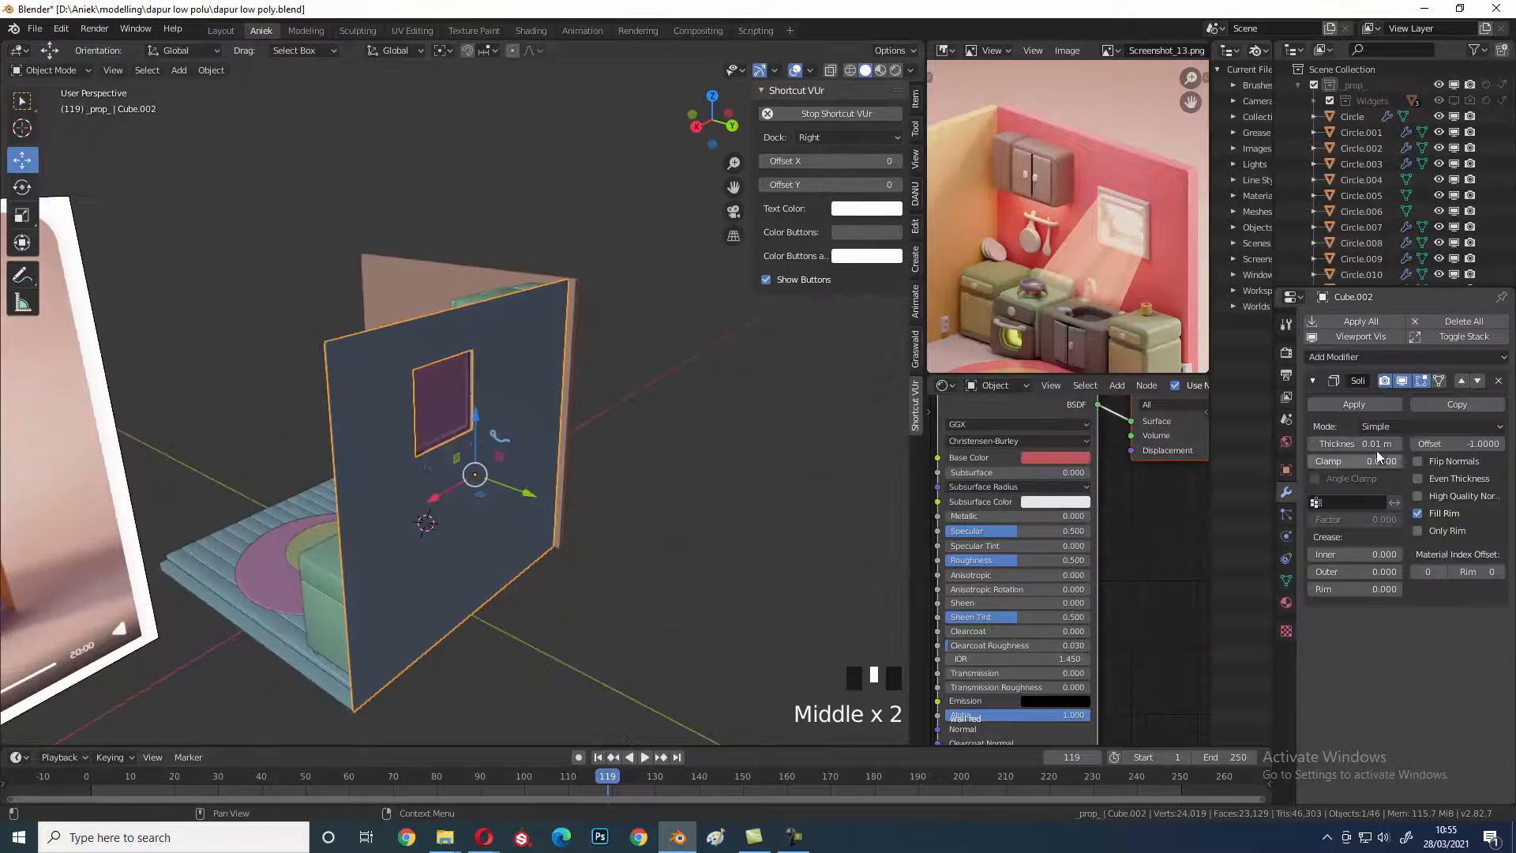
left_click_drag(1374, 443, 1396, 446)
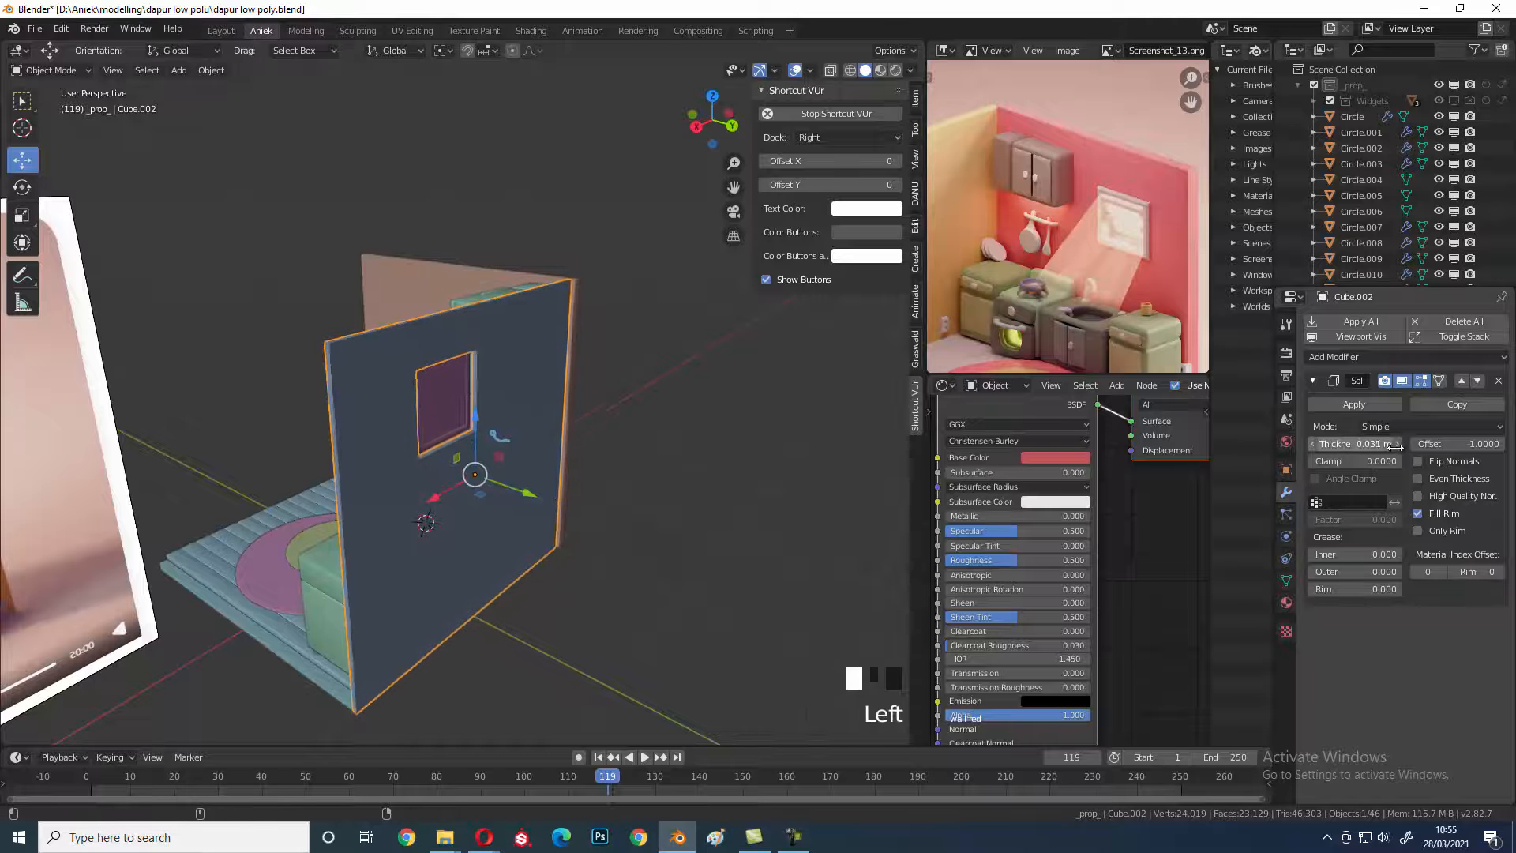
- Inspect the window's frame, pane and knobs in the wall opening from several angles
middle_click_drag(281, 351, 692, 448)
scroll(584, 404, "up", 3)
scroll(727, 447, "up", 2)
scroll(466, 377, "up", 2)
middle_click_drag(466, 377, 277, 445)
left_click(392, 442)
key("Tab")
key("g")
right_click(397, 463)
middle_click_drag(380, 457, 595, 480)
key("Tab")
middle_click_drag(471, 483, 546, 435)
key("Tab")
key("Tab")
right_click(552, 435)
key("Tab")
key("Tab")
middle_click_drag(619, 368, 683, 316)
- Select the four inner side faces of the window frame and show them in front wireframe view
key("Tab")
key("a")
key("a")
key("a")
key("a")
key("ctrl+Tab")
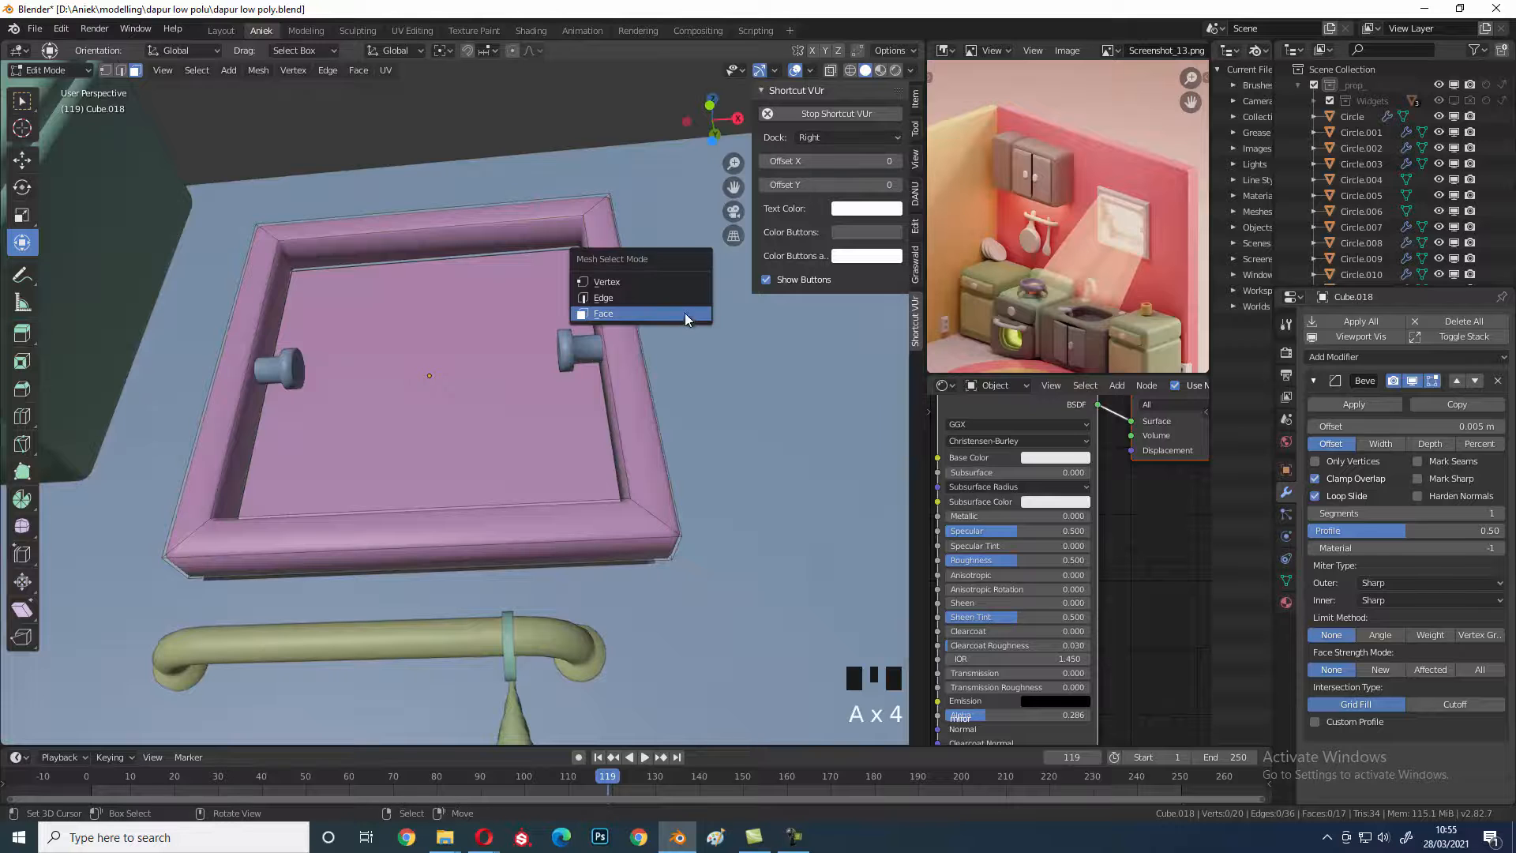
left_click(675, 321)
key("a")
key("a")
right_click(584, 235, "alt")
middle_click_drag(594, 305, 597, 344)
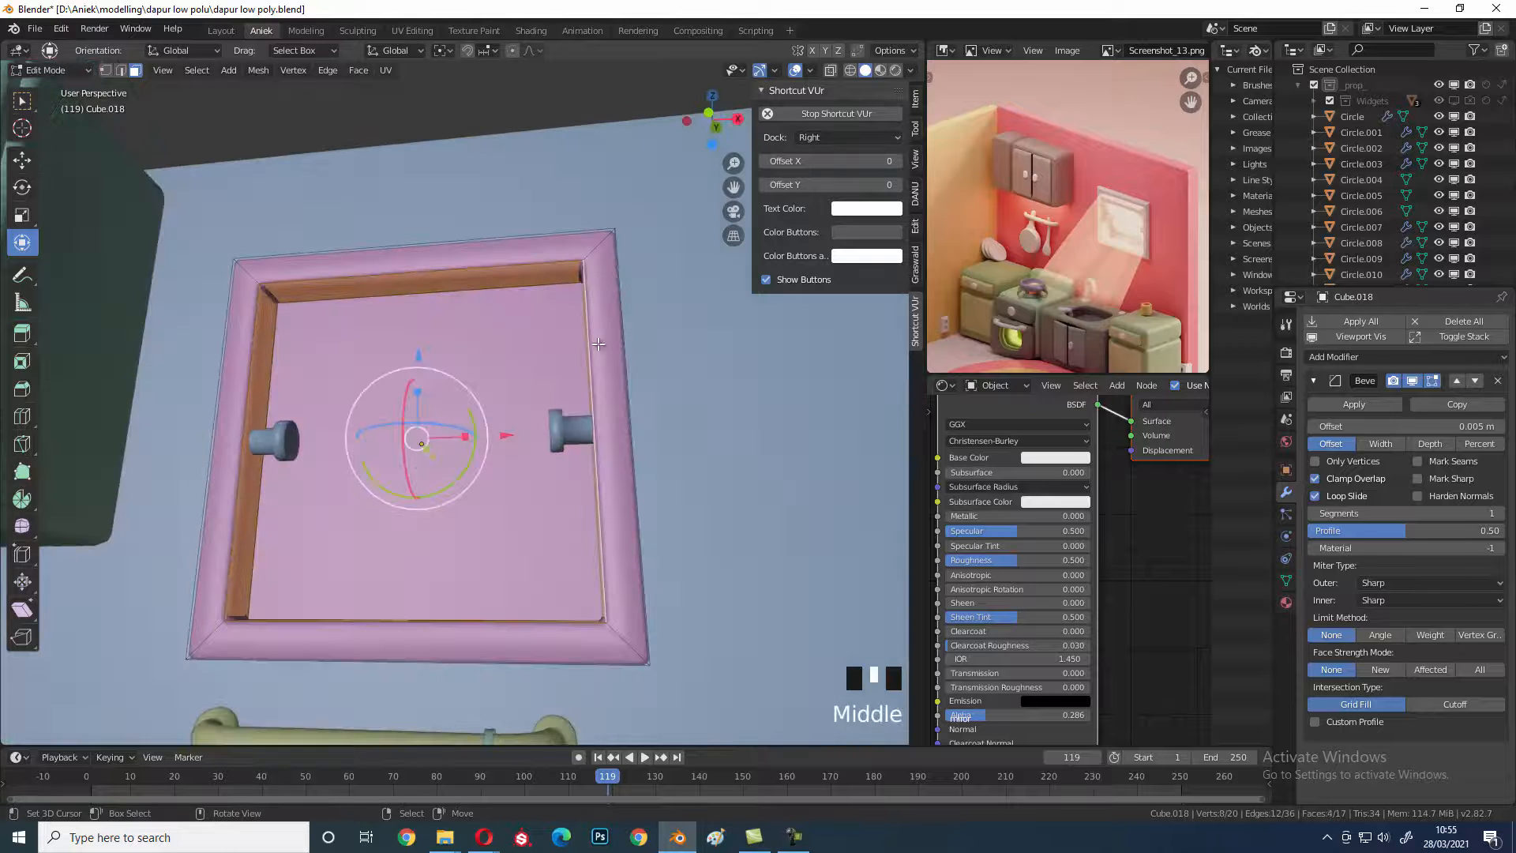
key("KP_1")
key("g")
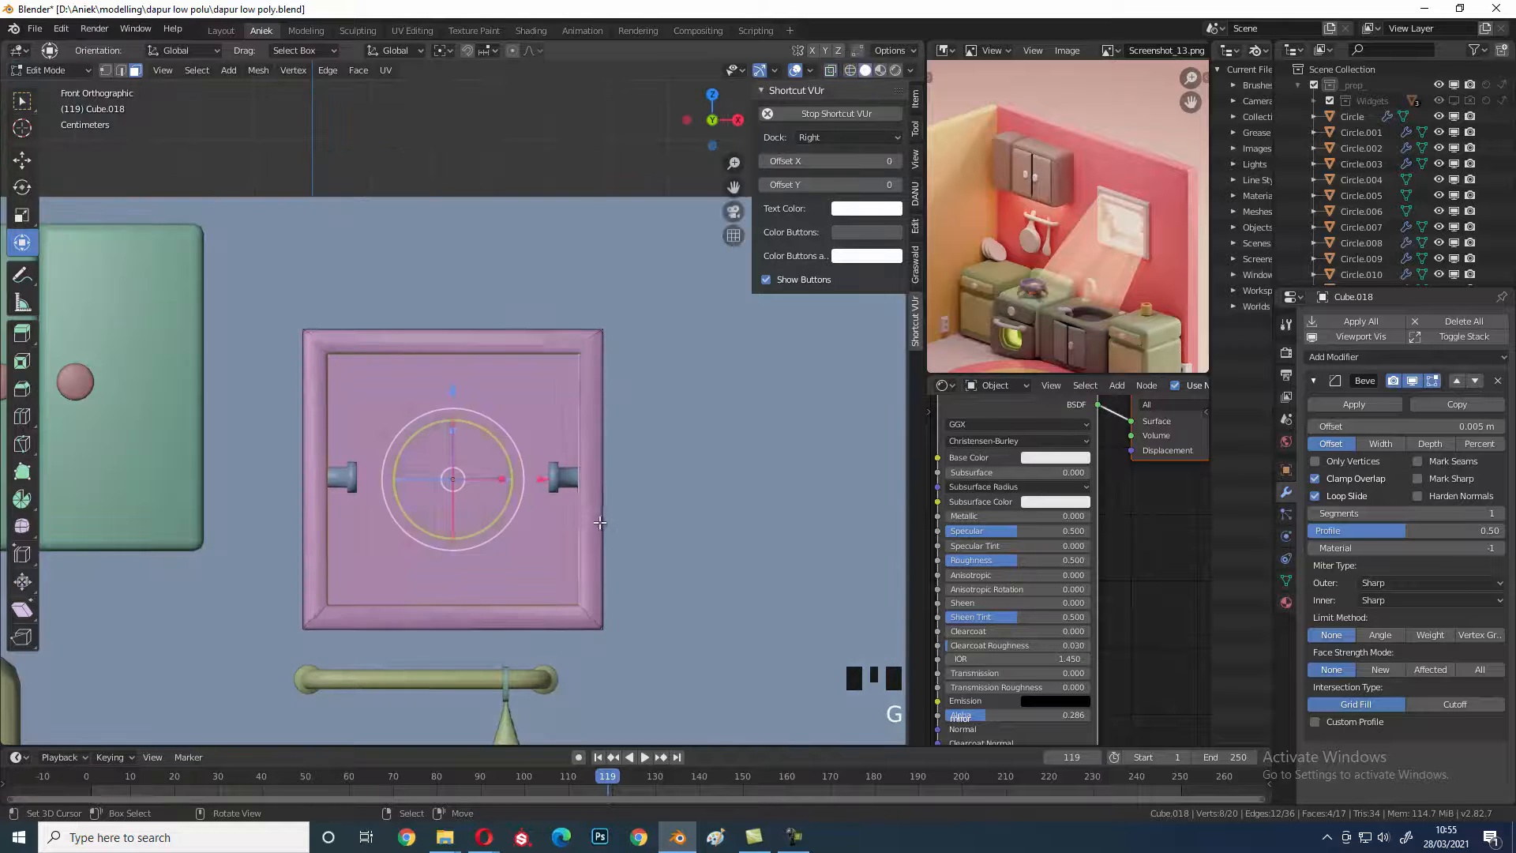
key("z")
key("g")
right_click(691, 579)
middle_click_drag(677, 587, 653, 552, "shift")
key("e")
right_click(692, 559)
key("e")
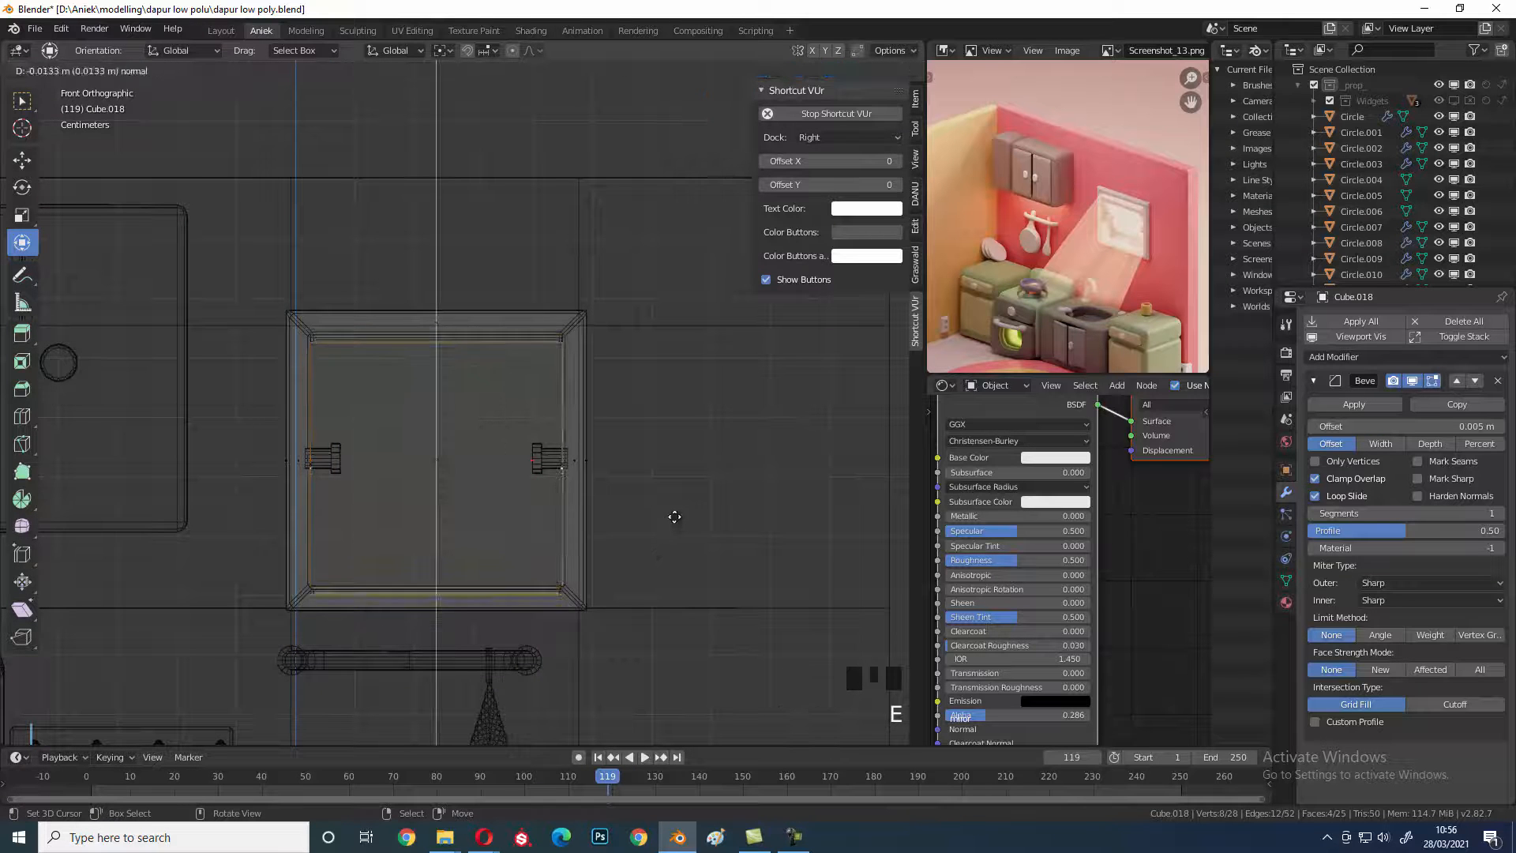
right_click(676, 519)
key("g")
right_click(647, 528)
key("ctrl+z")
key("g")
right_click(625, 529)
- Duplicate the window frame's inner faces in place, extrude them, and scale the extrusion to 0.865 to form an inner frame
key("shift+d")
right_click(655, 536)
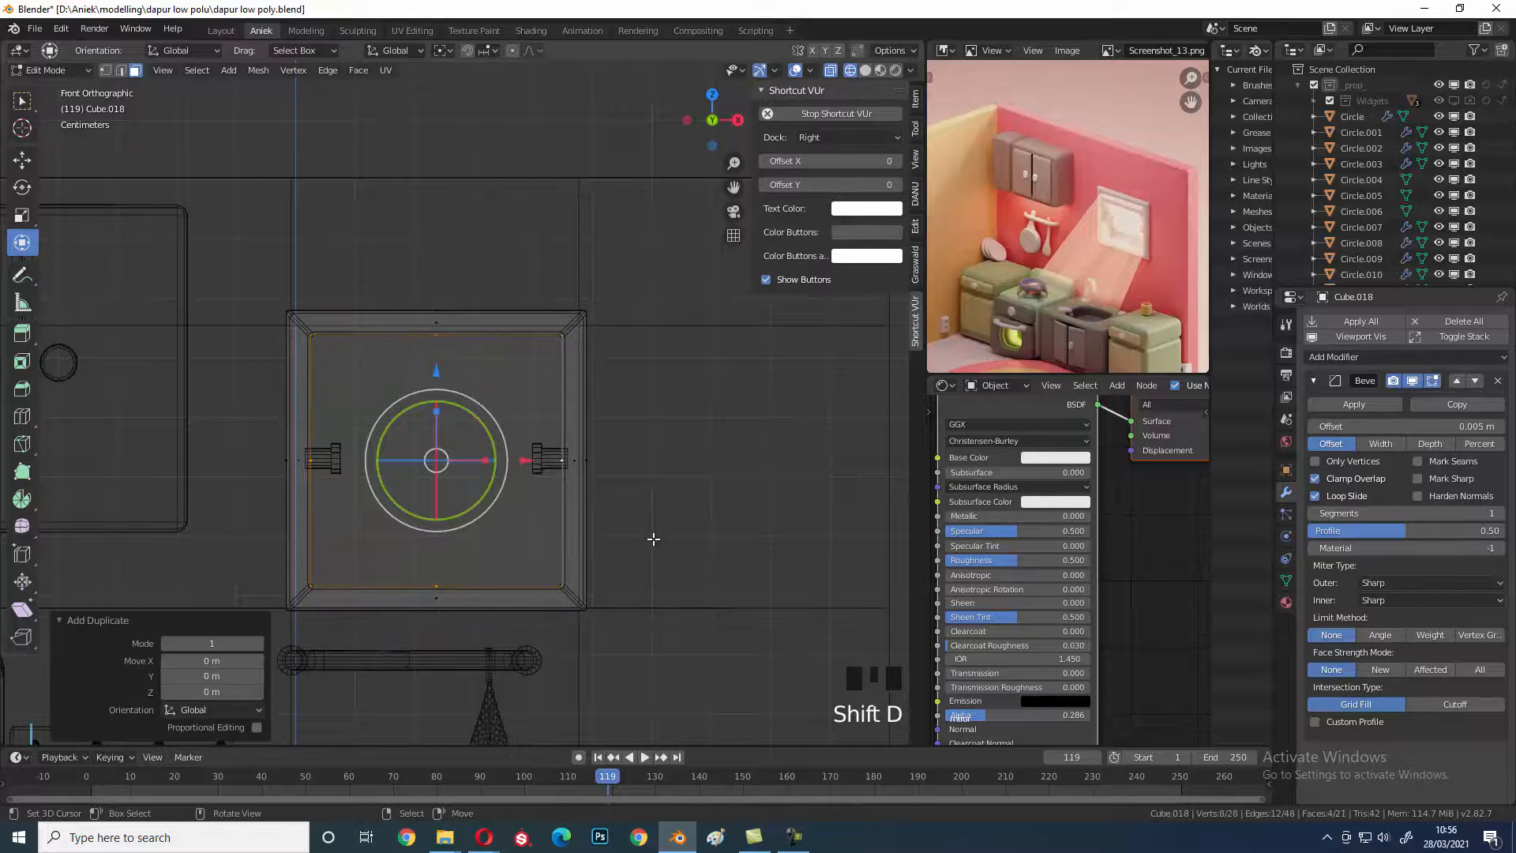
key("e")
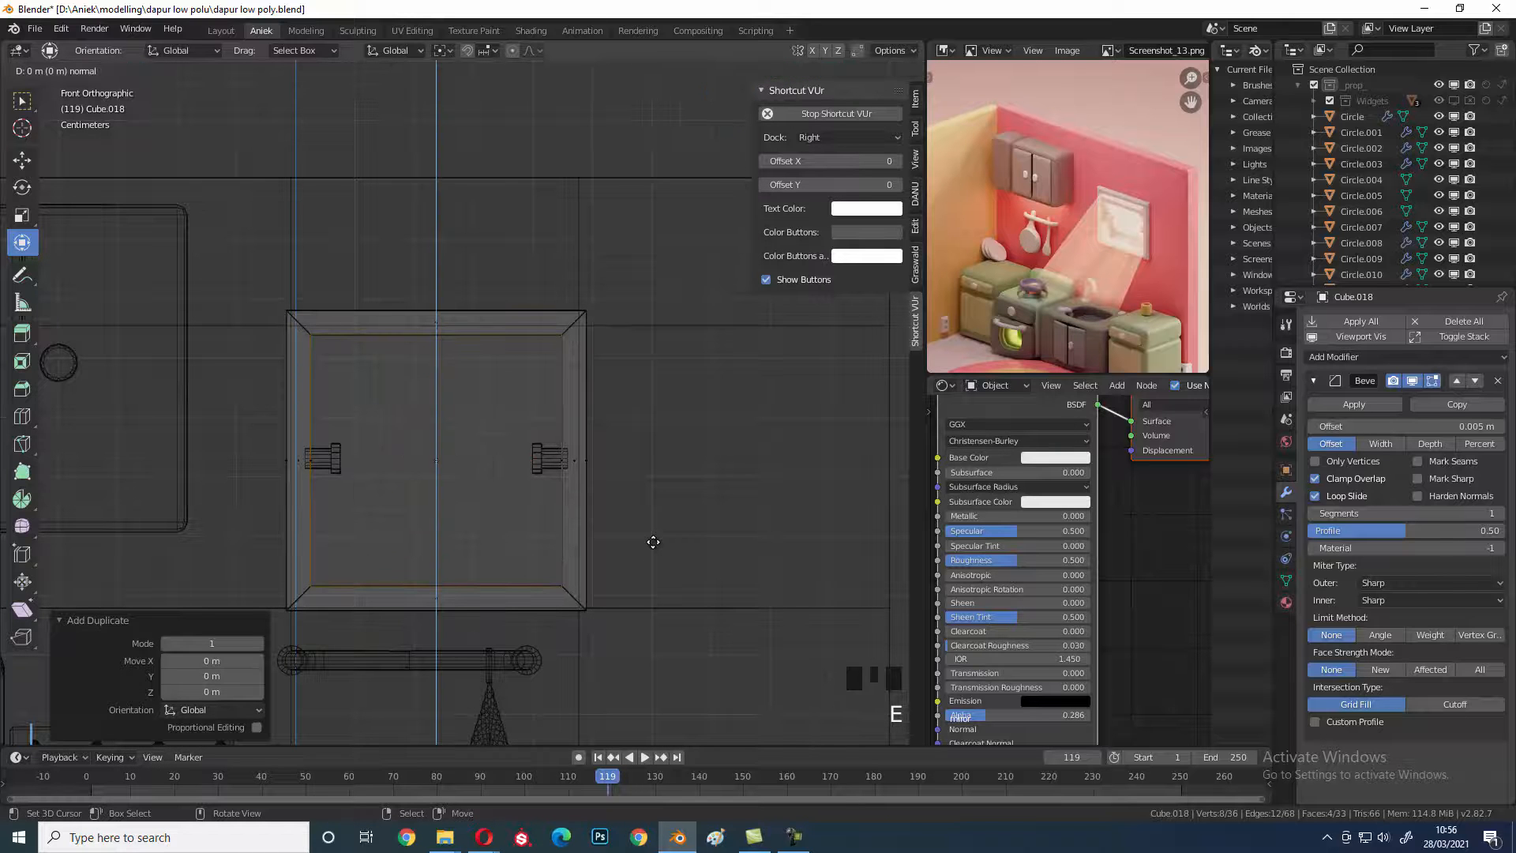
right_click(653, 542)
key("s")
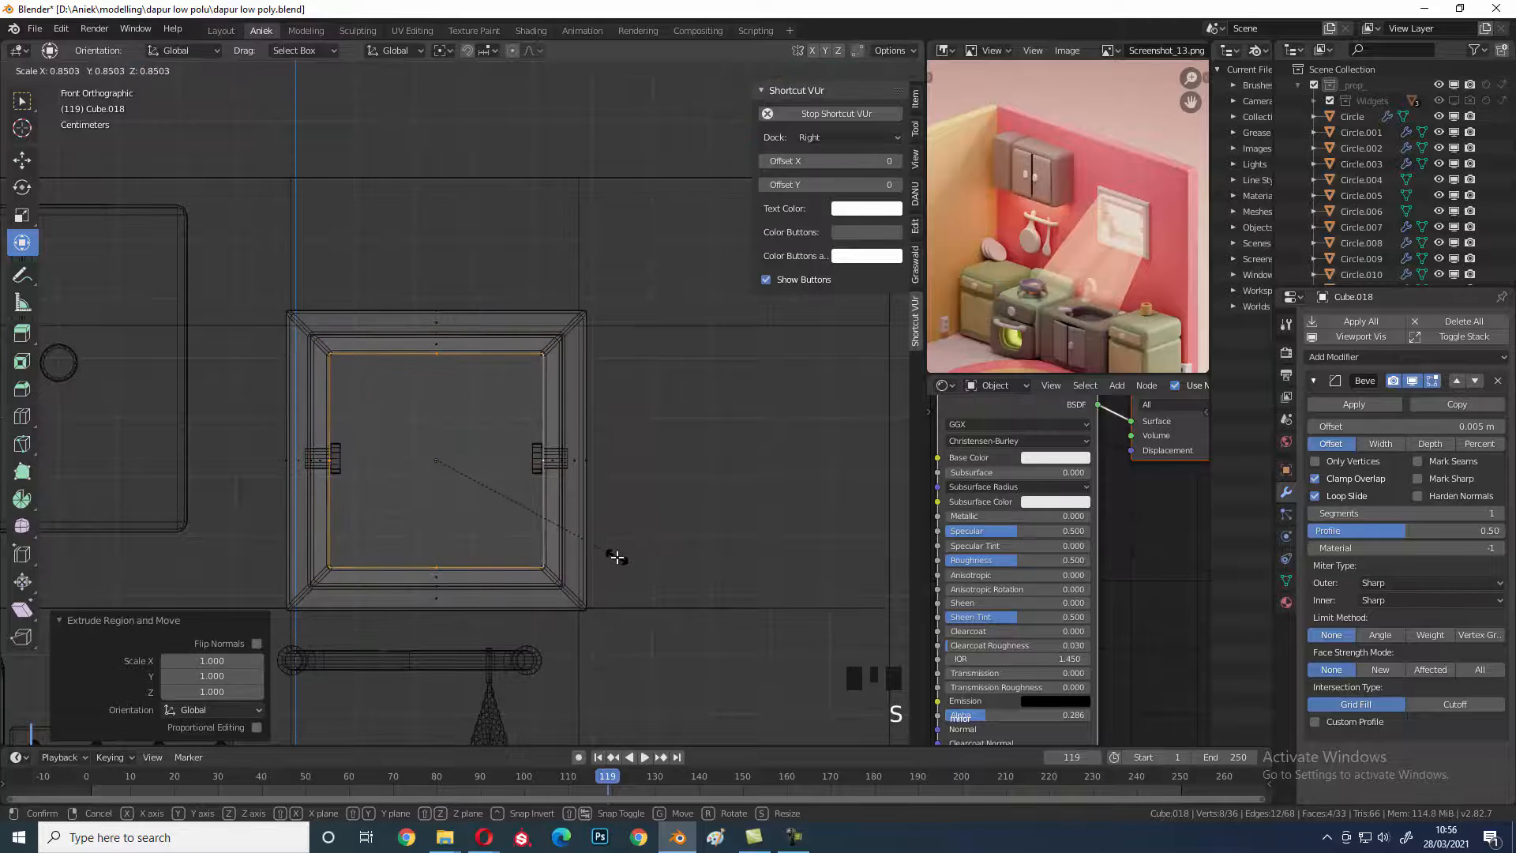
left_click(619, 560)
key("shift+z")
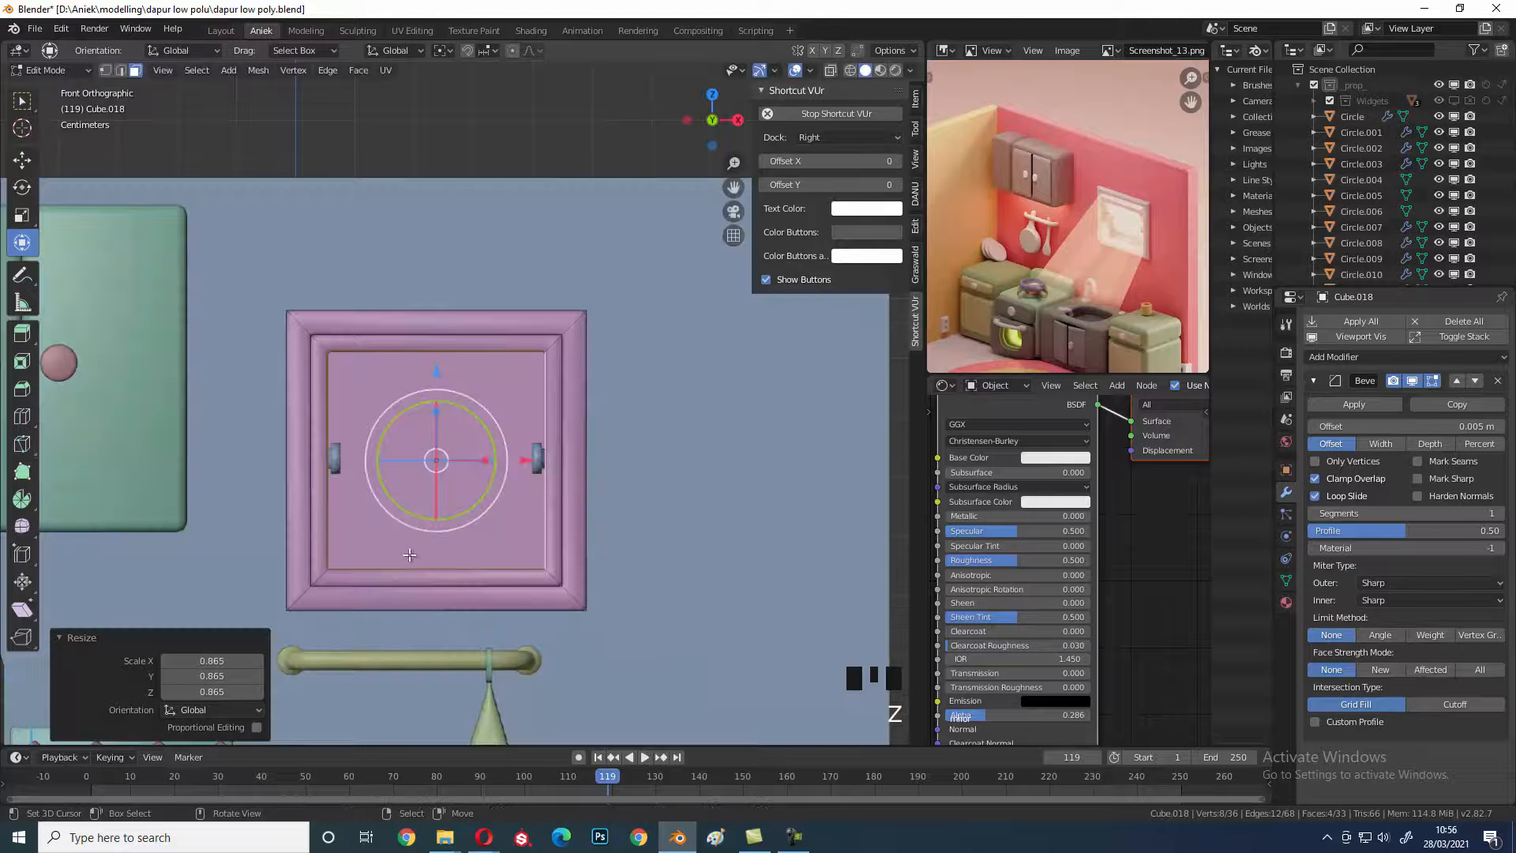
middle_click_drag(557, 543, 536, 537)
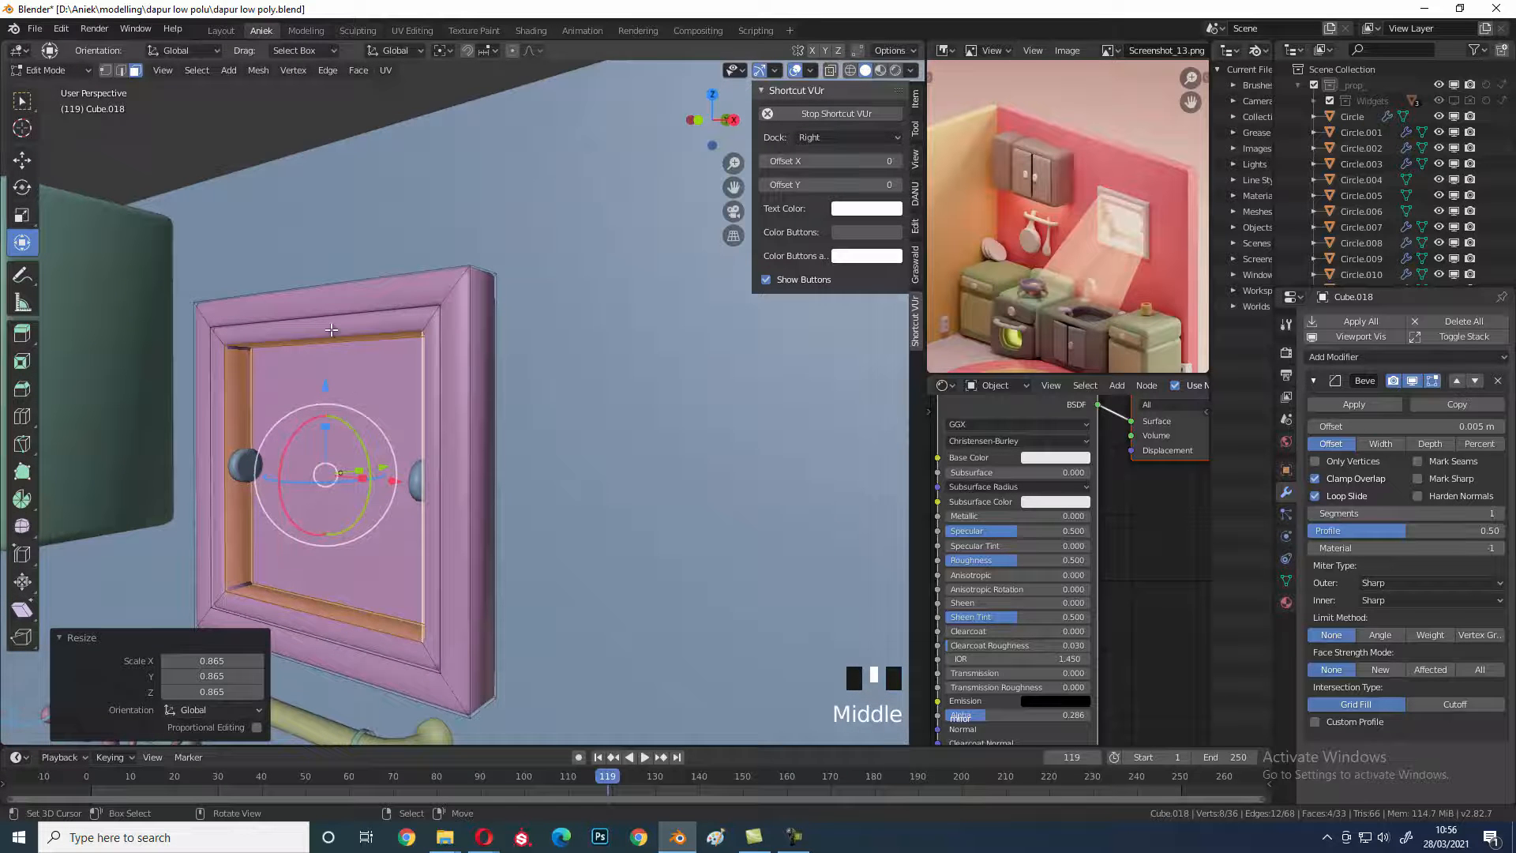
- Select the whole inner window frame and scale its depth along Y in the side view
key("l")
middle_click_drag(504, 450, 526, 454)
key("KP_1")
key("KP_3")
key("shift+z")
scroll(403, 450, "up", 3)
mouse_move(403, 450)
middle_mouse_down("shift")
mouse_move(608, 376)
mouse_move(537, 431)
mouse_move(619, 440)
mouse_move(565, 467)
mouse_move(581, 466)
mouse_move(585, 446)
mouse_move(407, 442)
mouse_move(471, 459)
mouse_move(504, 494)
middle_mouse_up("shift")
key("s")
key("y")
left_click(549, 380)
key("shift+z")
key("Tab")
- Scale down the mirrored window knobs and shift them along X against the inner frame
scroll(514, 419, "down", 2)
scroll(585, 446, "up", 2)
left_click(408, 442)
key("KP_1")
key("Tab")
key("z")
key("a")
key("s")
left_click(483, 513)
key("s")
left_click(496, 501)
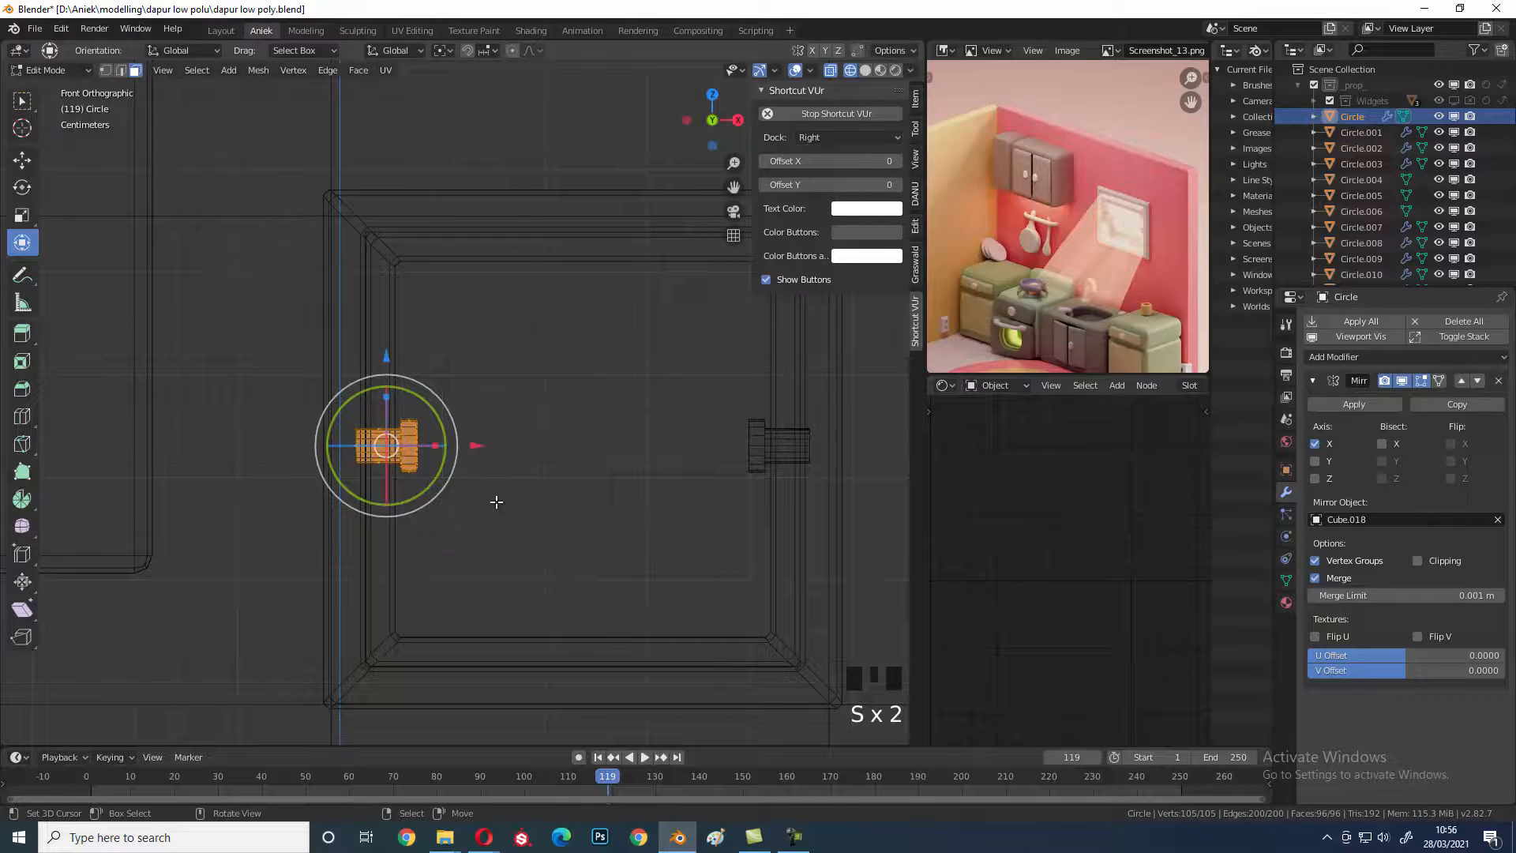
key("s")
left_click(473, 466)
left_click_drag(467, 445, 486, 440)
- Set the window knobs' origin to their geometry
key("Tab")
key("ctrl+alt+shift+c")
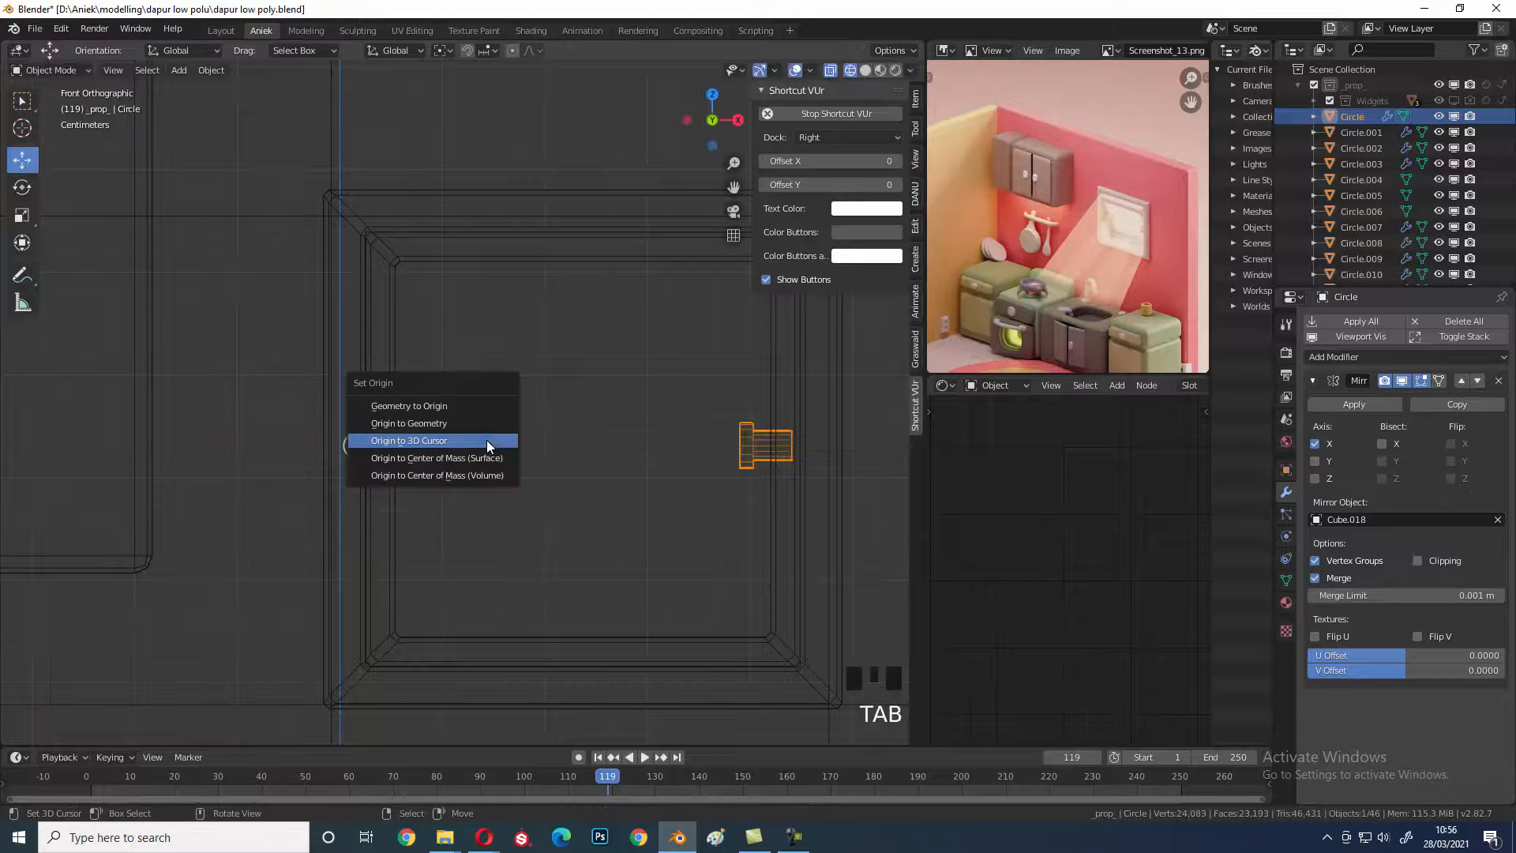
left_click(479, 427)
key("z")
scroll(542, 499, "down", 1)
key("z")
middle_click_drag(542, 500, 688, 557)
left_click(466, 510)
- Separate the inner frame from the window mesh into its own object
scroll(442, 505, "down", 2)
key("z")
scroll(606, 530, "down", 3)
right_click(499, 396)
key("Tab")
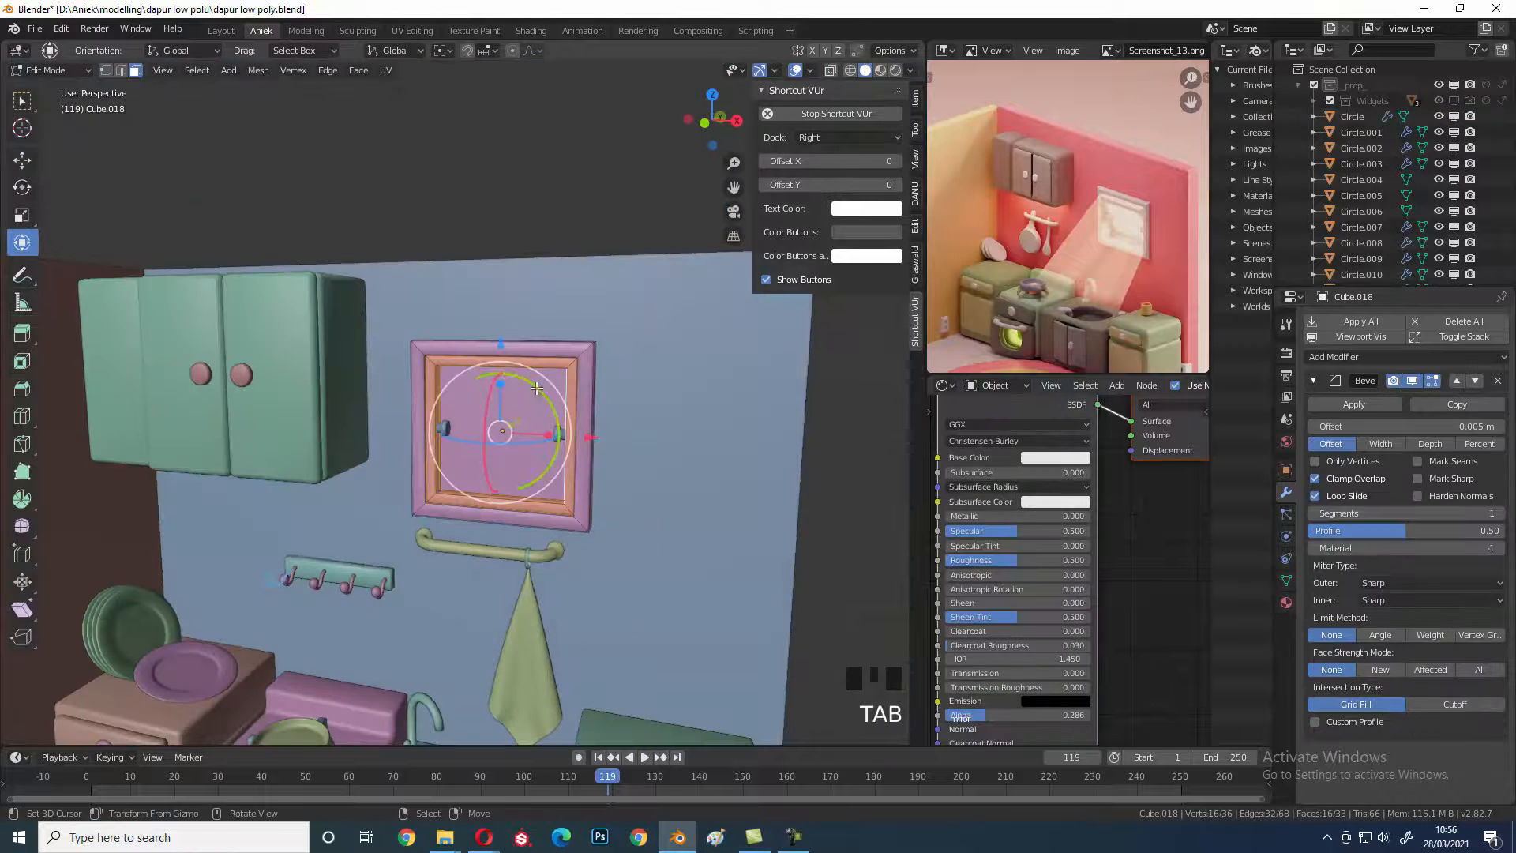
scroll(521, 411, "up", 2)
key("g")
right_click(530, 441)
key("p")
left_click(570, 424)
right_click(562, 411)
key("g")
right_click(577, 449)
scroll(479, 451, "up", 2)
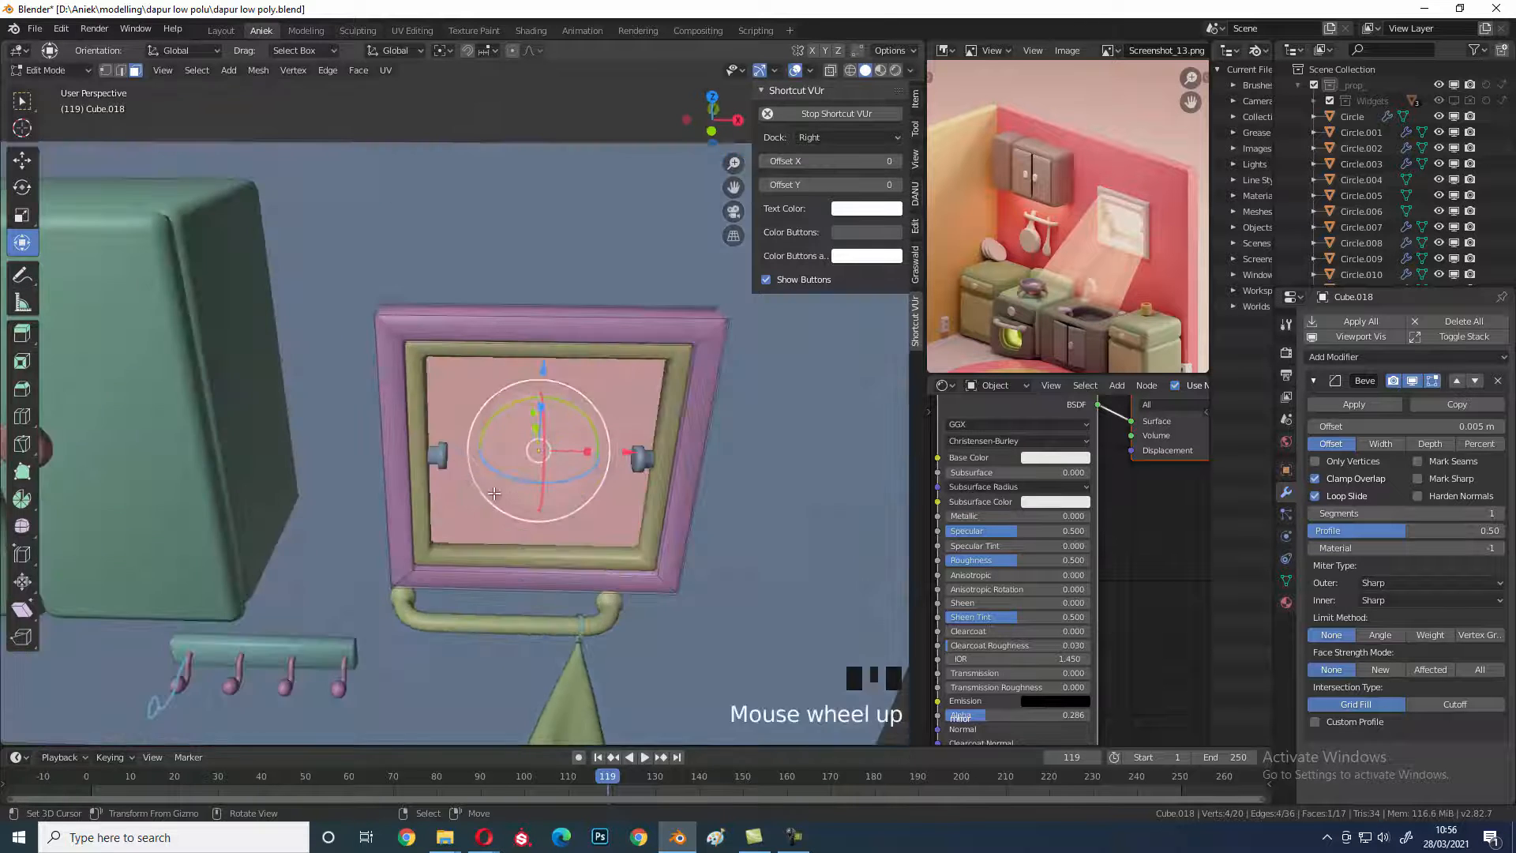
- Separate the window's pane face into its own object
key("Tab")
right_click(435, 456)
middle_click_drag(435, 456, 495, 376)
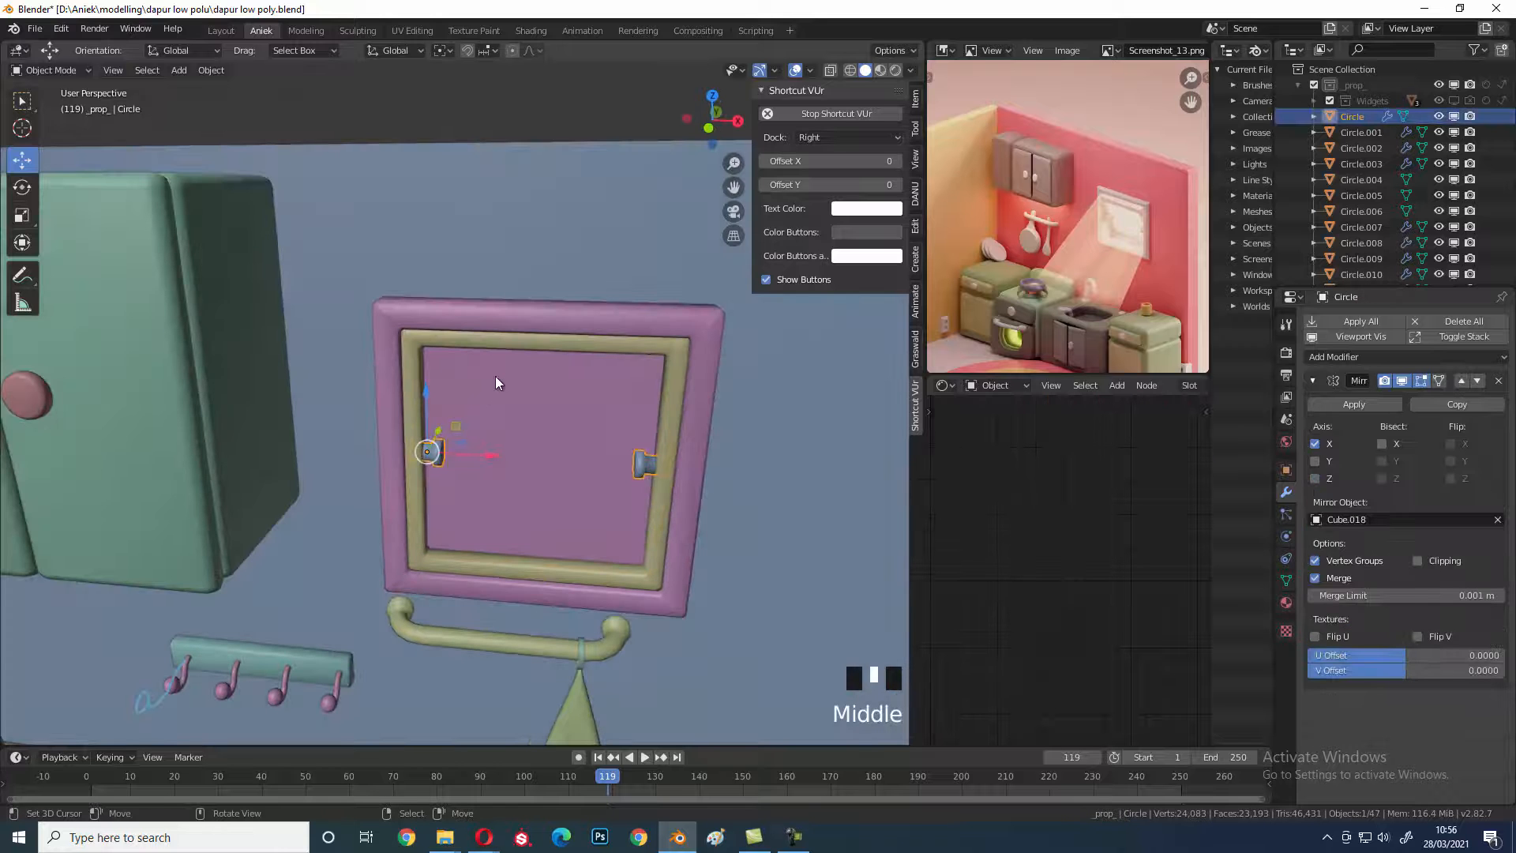
right_click(546, 355)
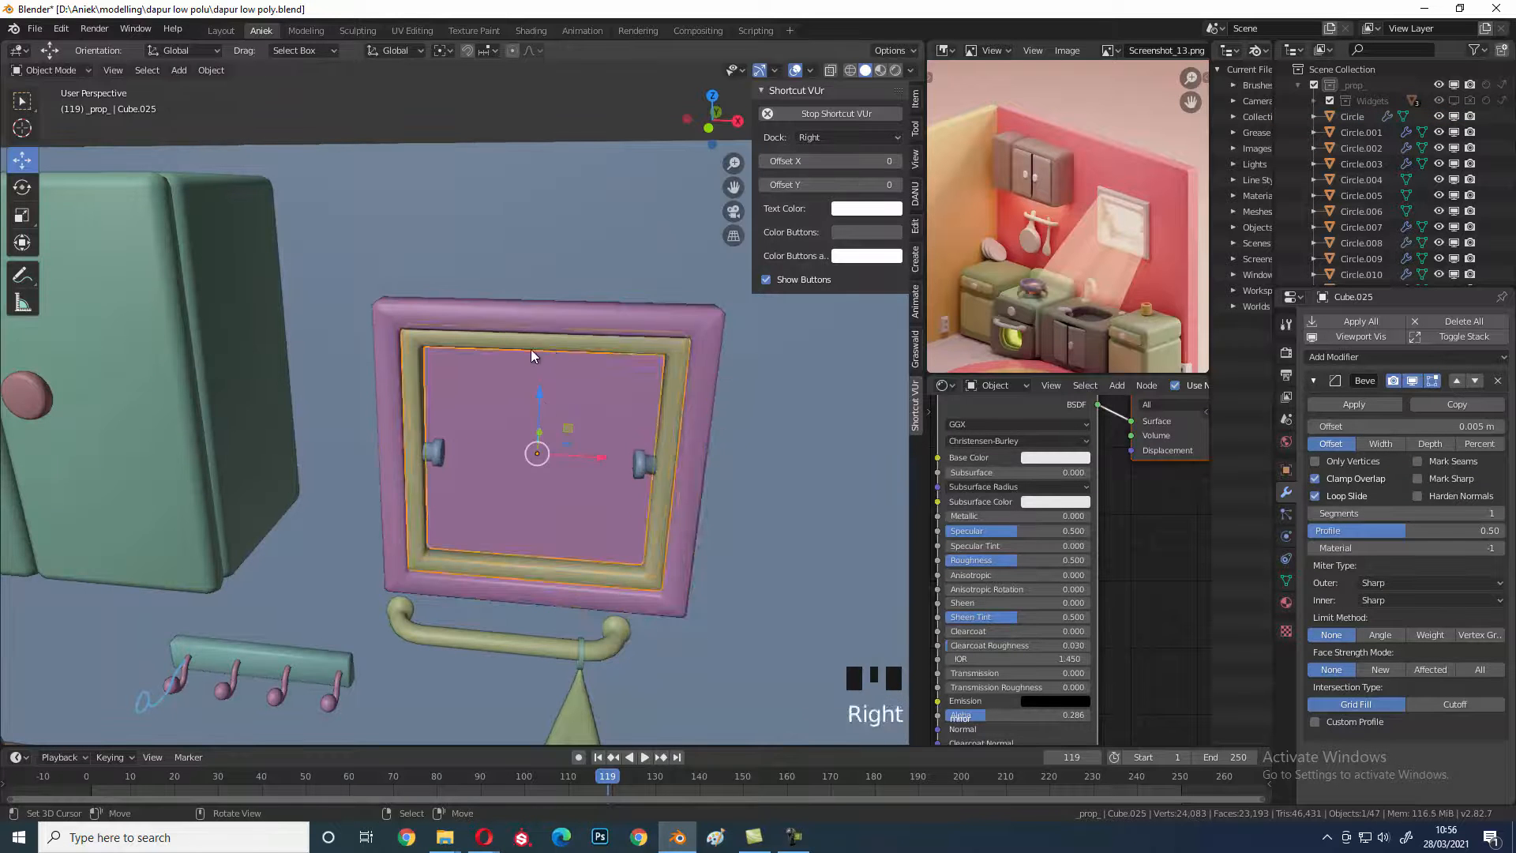
right_click(534, 400, "shift")
key("Tab")
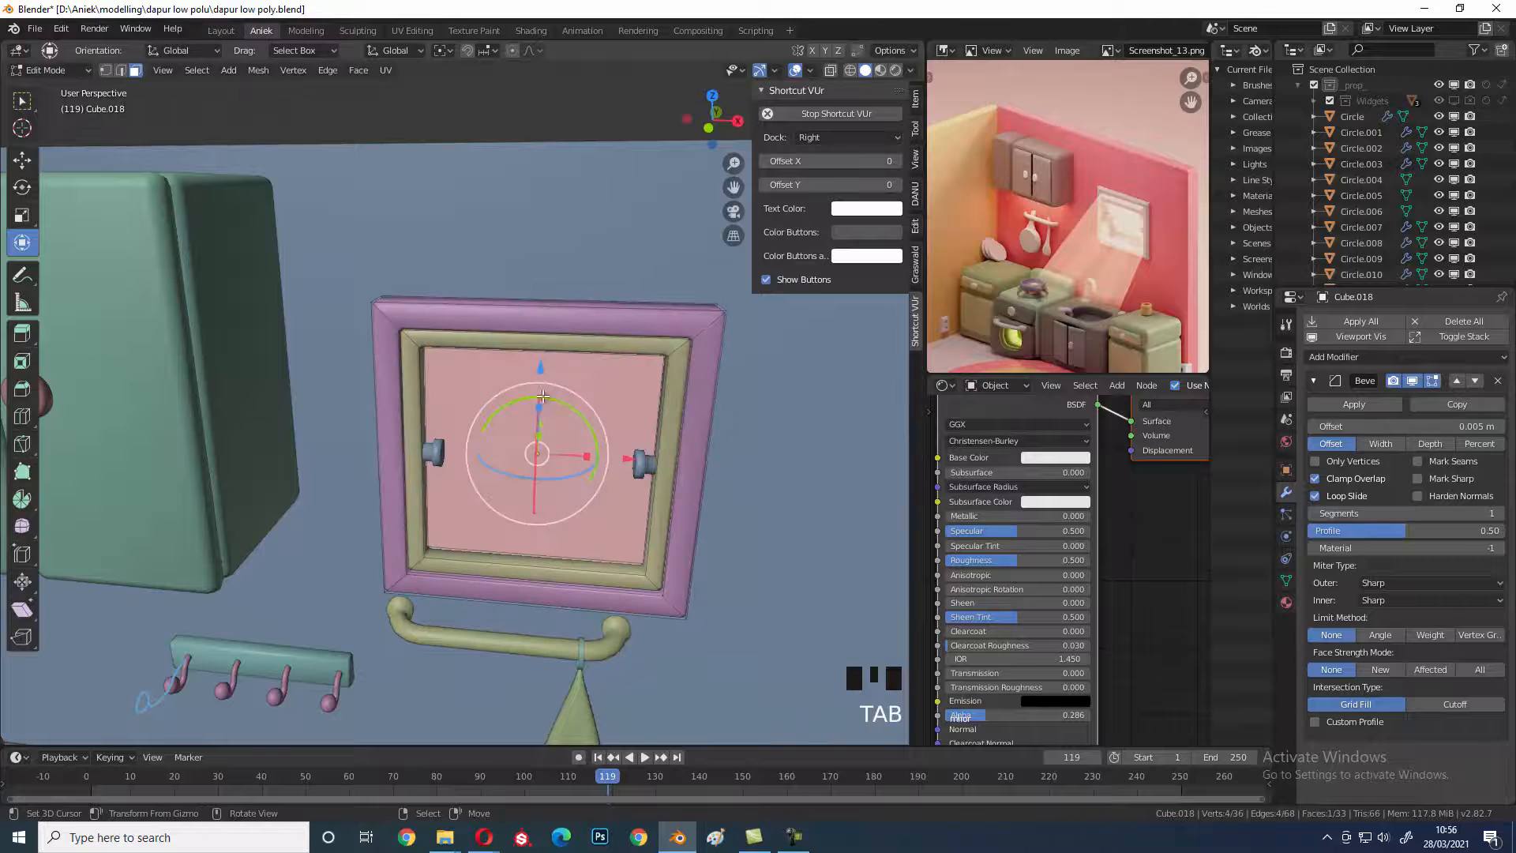
key("p")
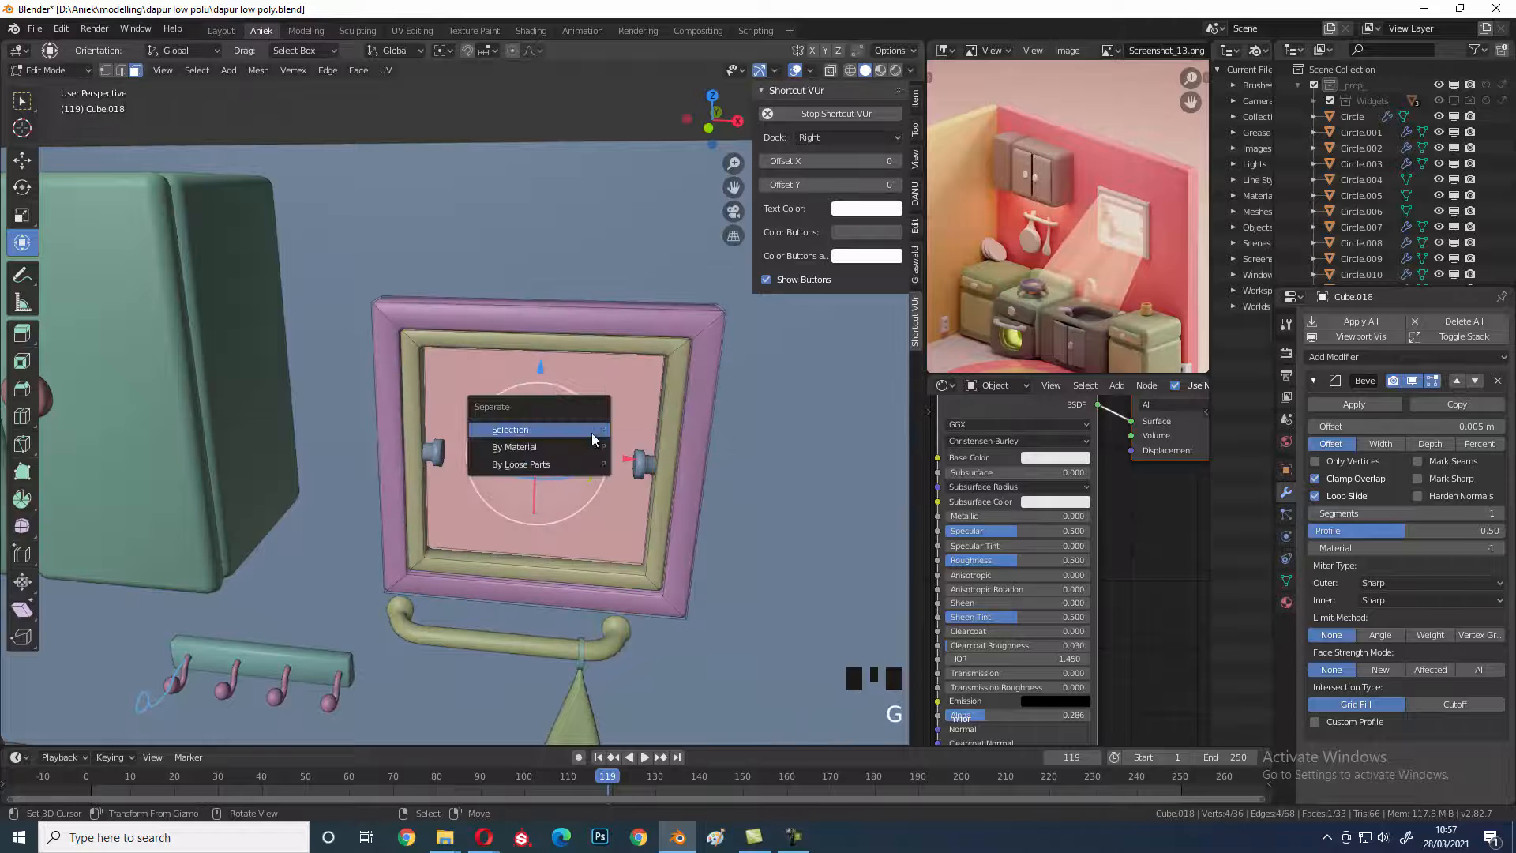
left_click(591, 432)
key("Tab")
right_click(580, 420)
right_click(582, 345, "shift")
right_click(442, 451)
key("g")
right_click(508, 458)
right_click(518, 399, "shift")
right_click(525, 341, "shift")
key("g")
right_click(562, 387)
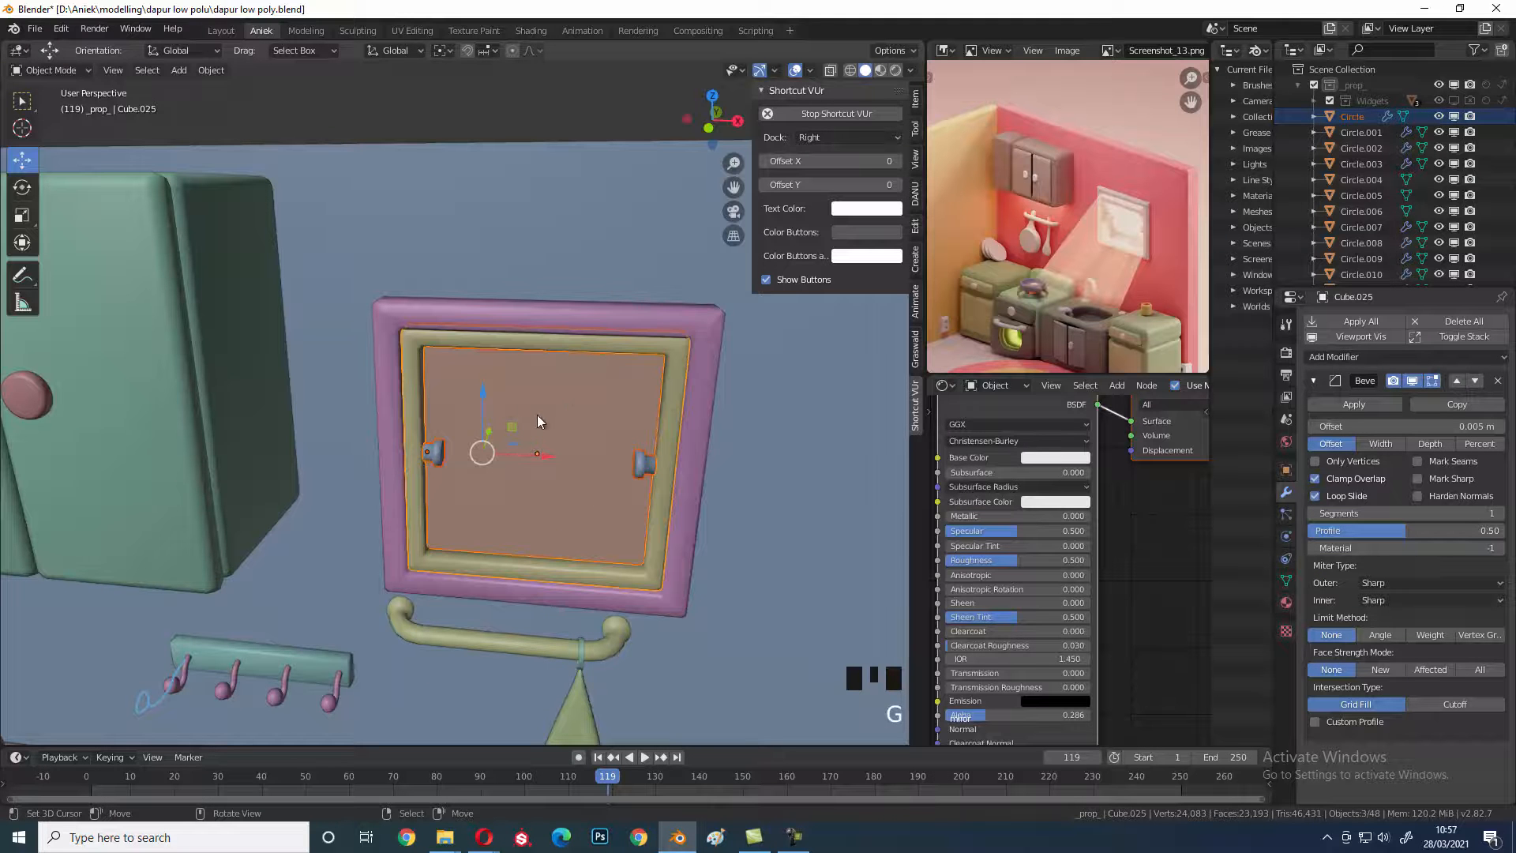
- Apply the Mirror modifier on the window knobs
right_click(652, 470)
right_click(685, 476)
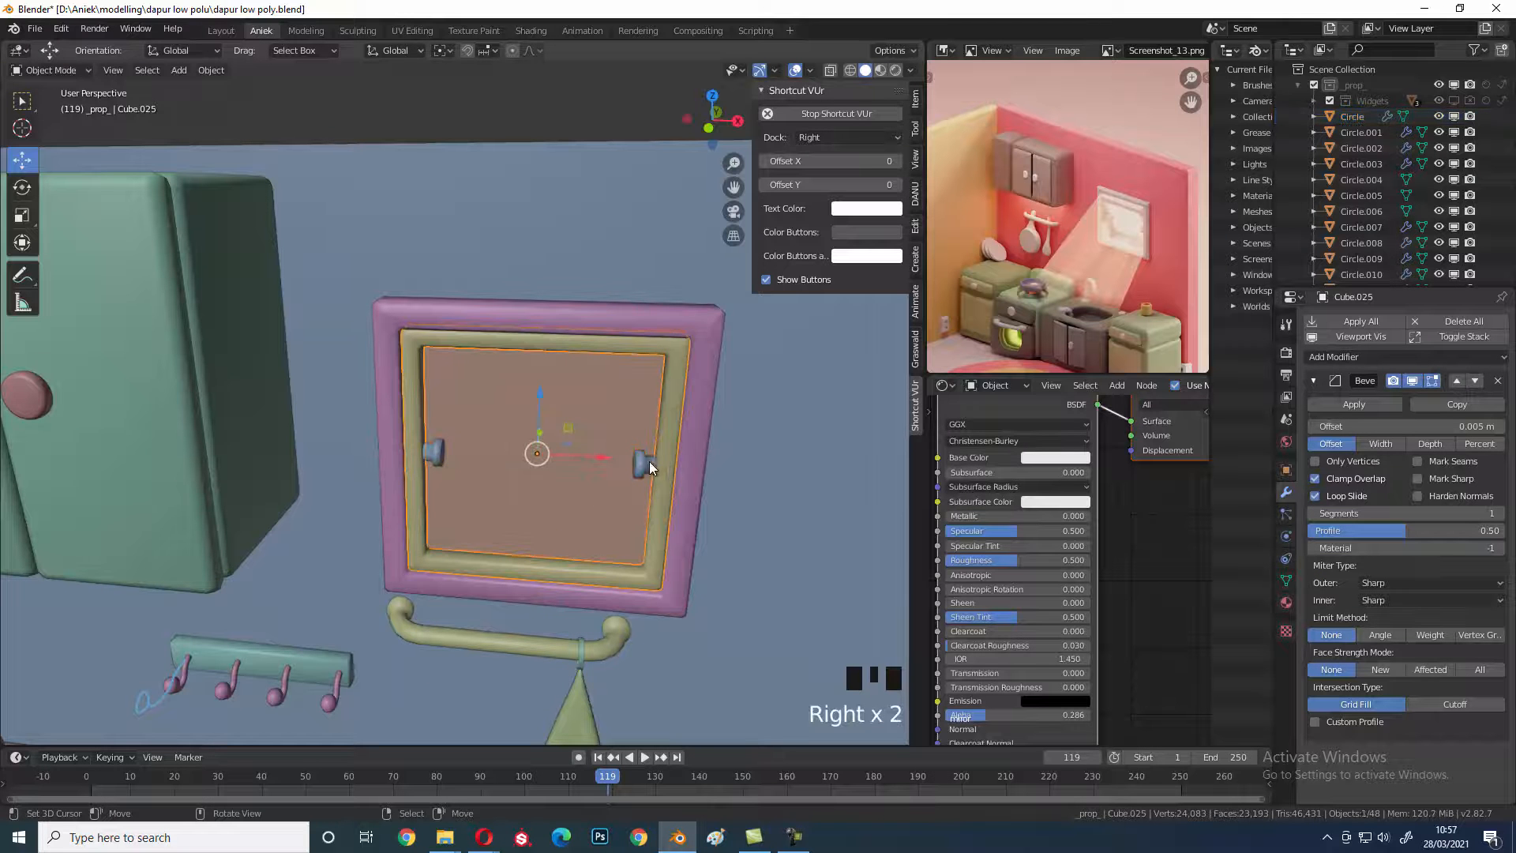
right_click(648, 463)
middle_click(630, 502)
left_click(1356, 406)
key("g")
right_click(467, 428)
key("g")
right_click(485, 466)
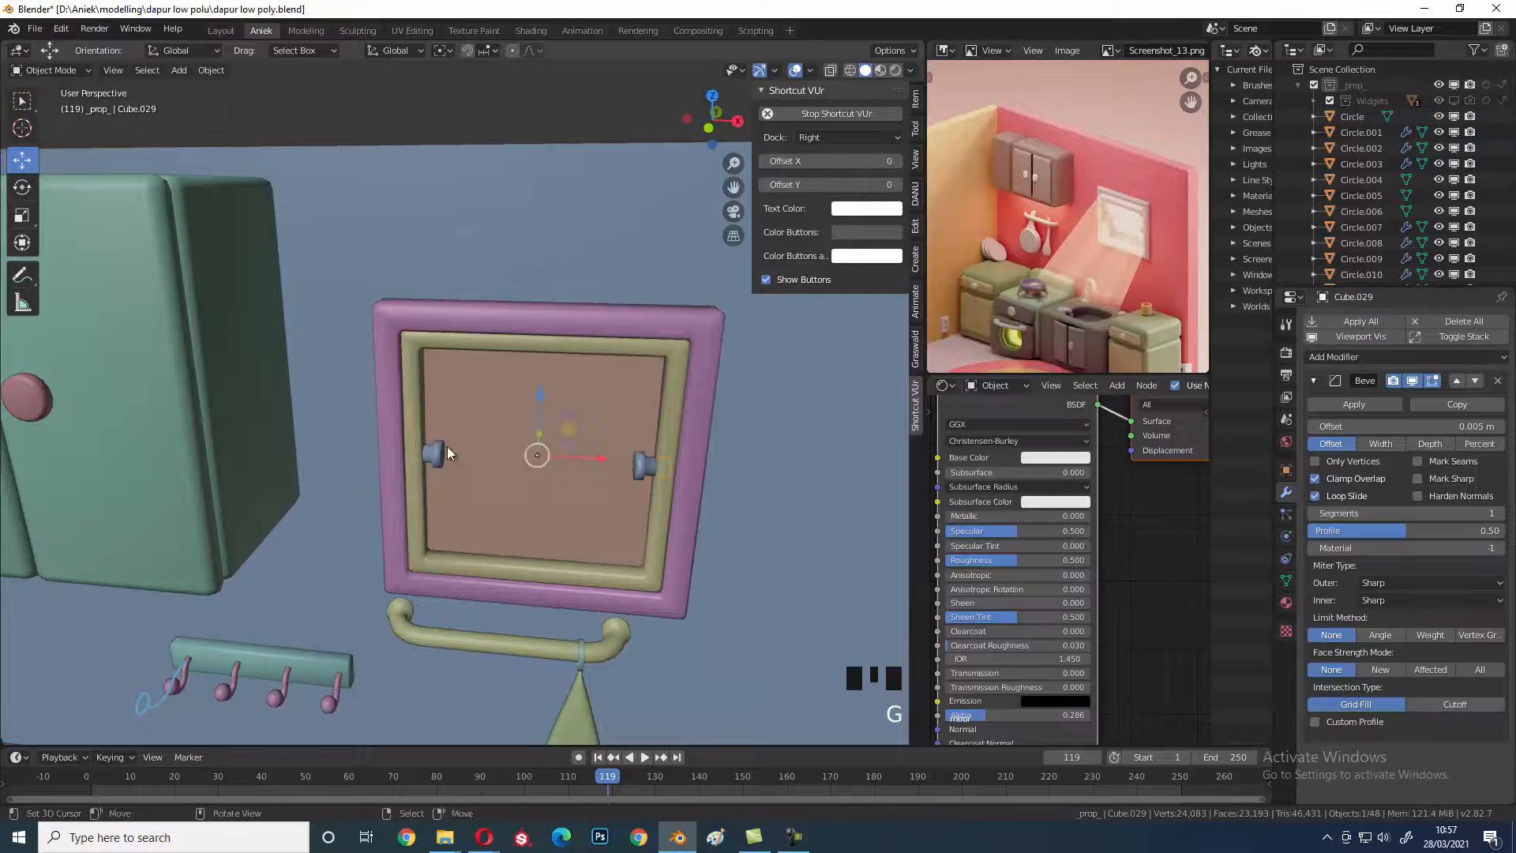
- Parent the window knobs and the pane to the inner frame object
right_click(441, 453)
right_click(486, 412, "shift")
right_click(522, 344, "shift")
key("ctrl+p")
left_click(522, 344)
right_click(523, 344)
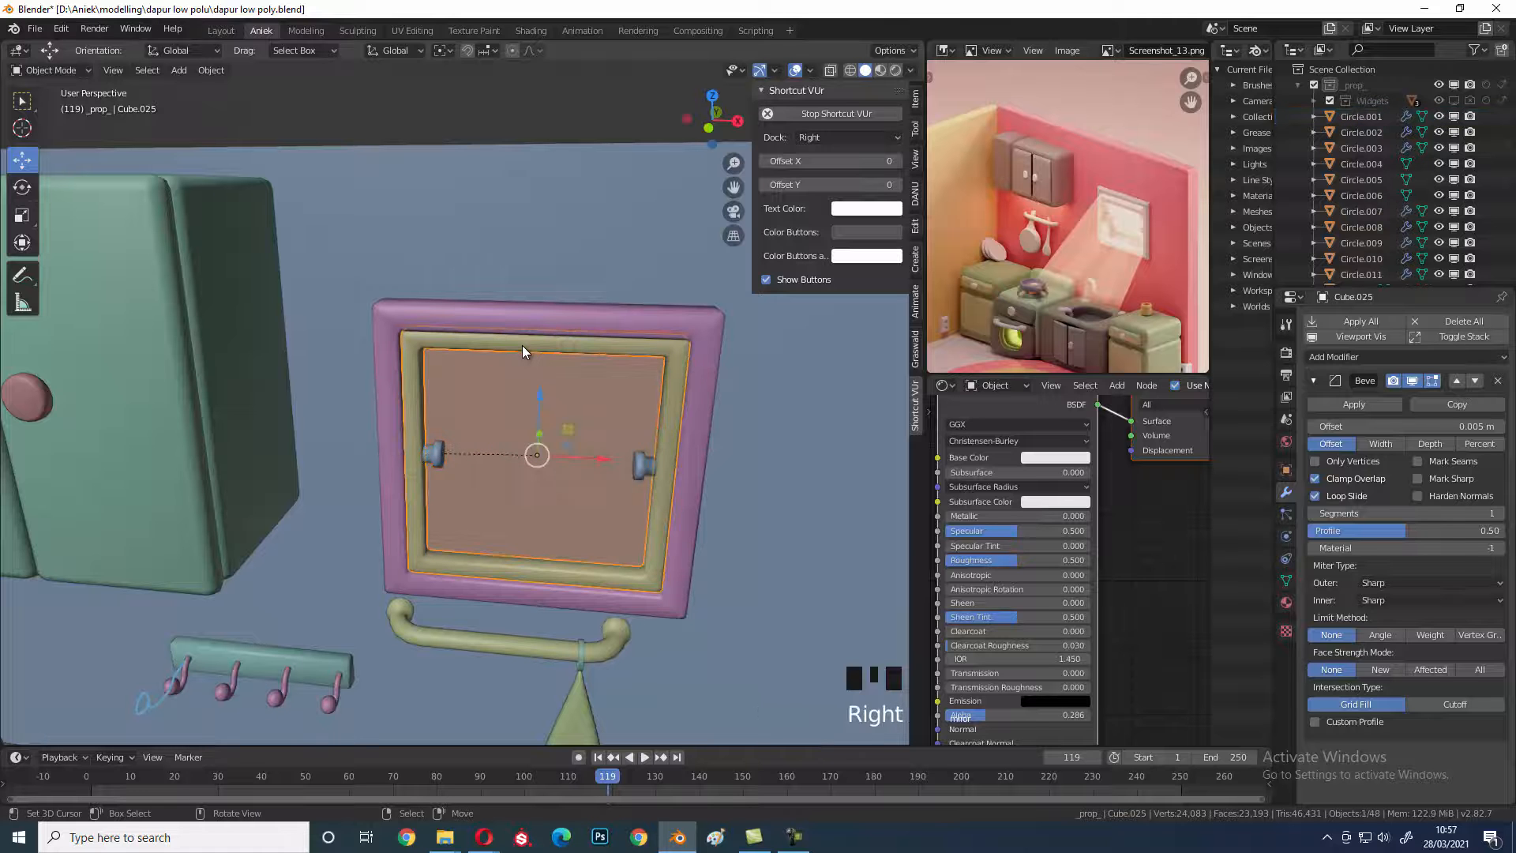
- Try to tilt the inner window frame in the right-side orthographic view
key("KP_3")
middle_click_drag(524, 352, 527, 353, "shift")
key("r")
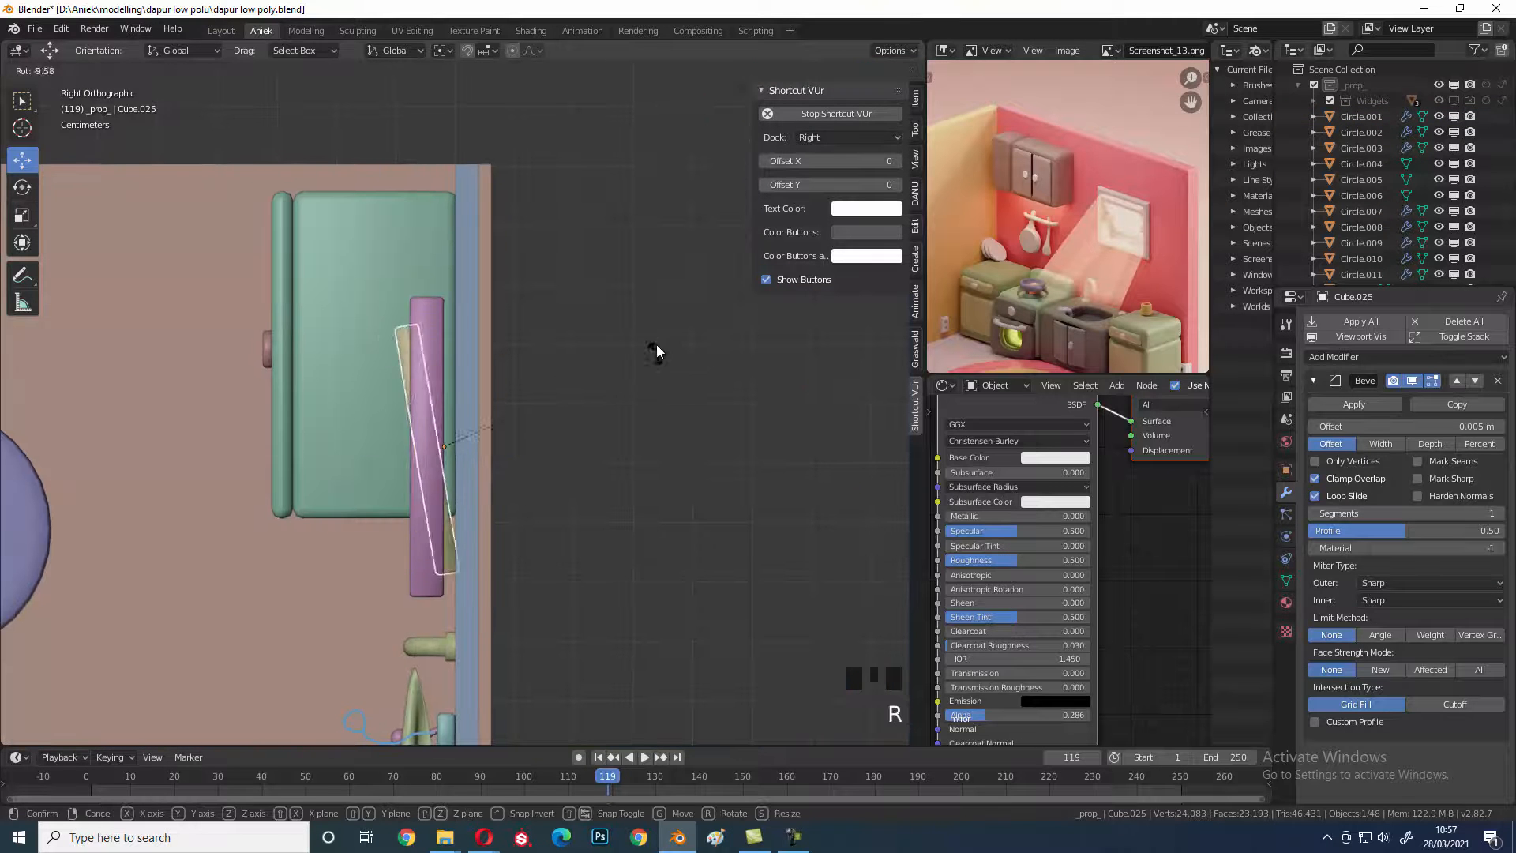
middle_click_drag(385, 385, 796, 462)
key("KP_3")
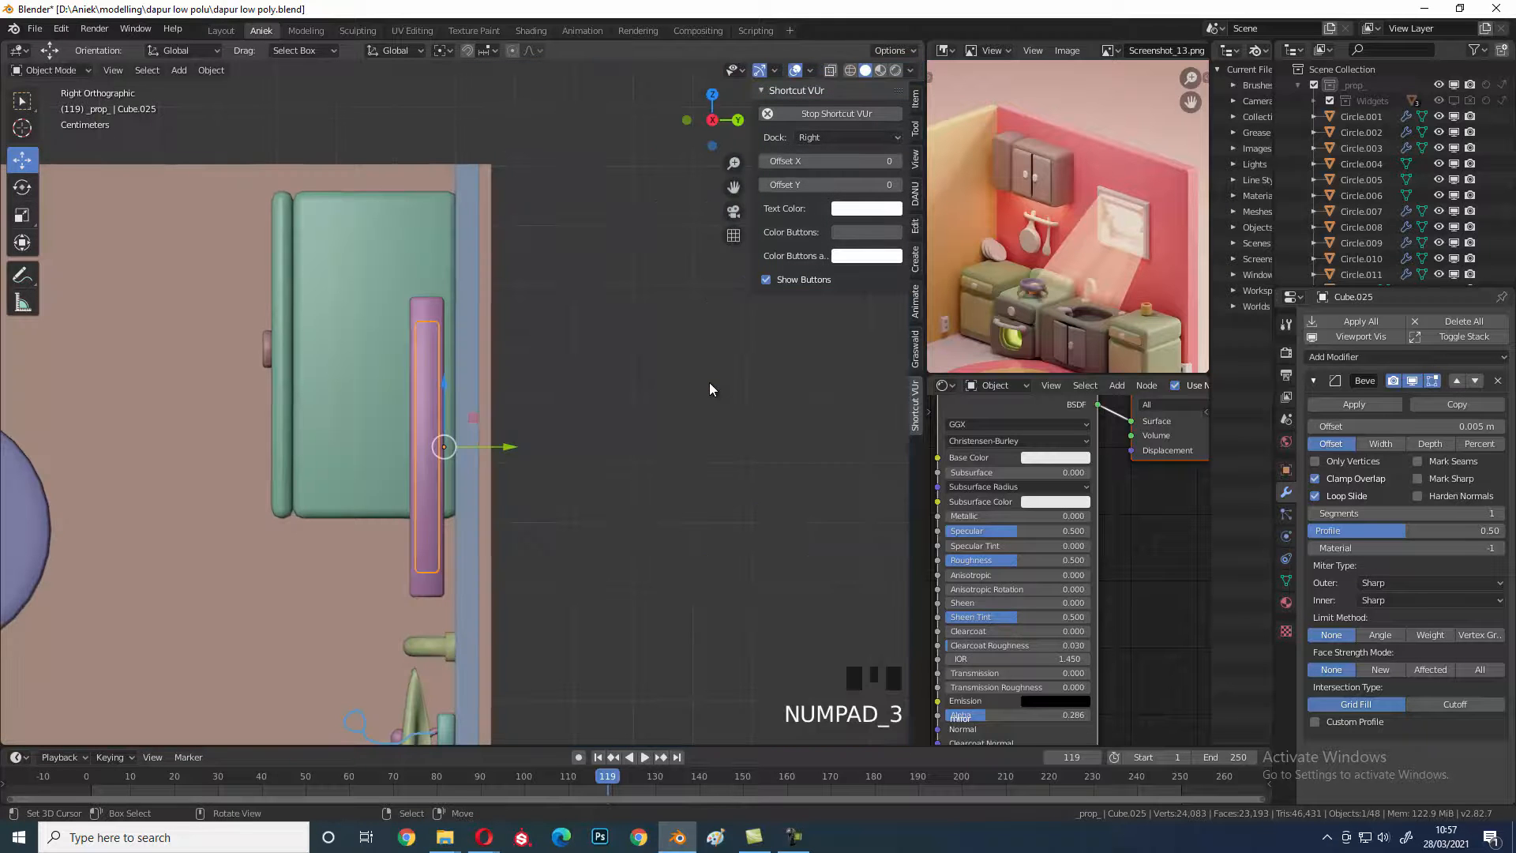
key("Escape")
- Try moving the window parts in the front view to check which of them follow each other
middle_click_drag(664, 329, 638, 384)
key("KP_1")
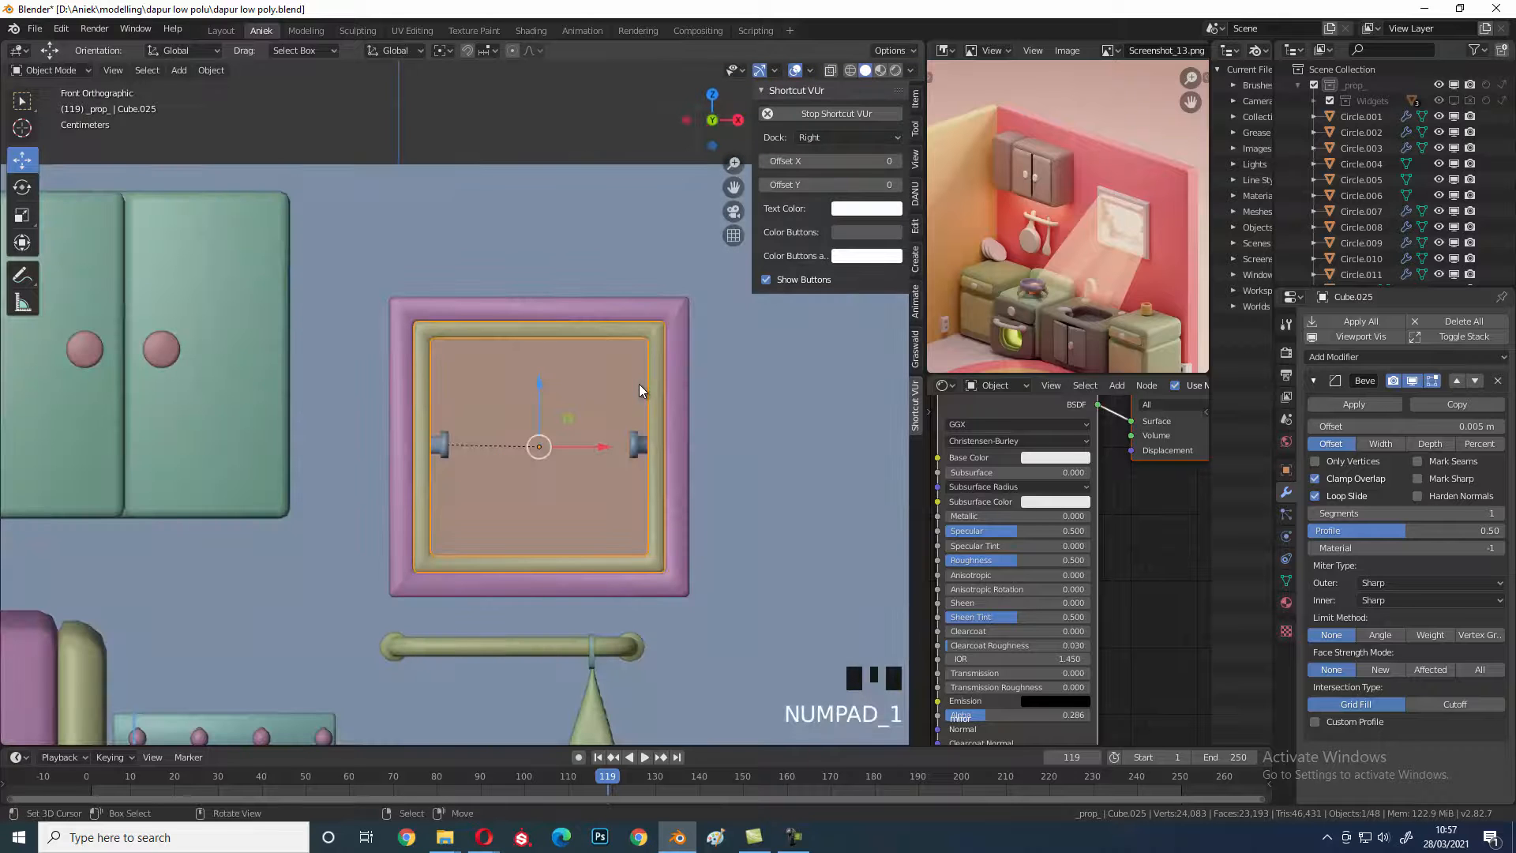
right_click(621, 375)
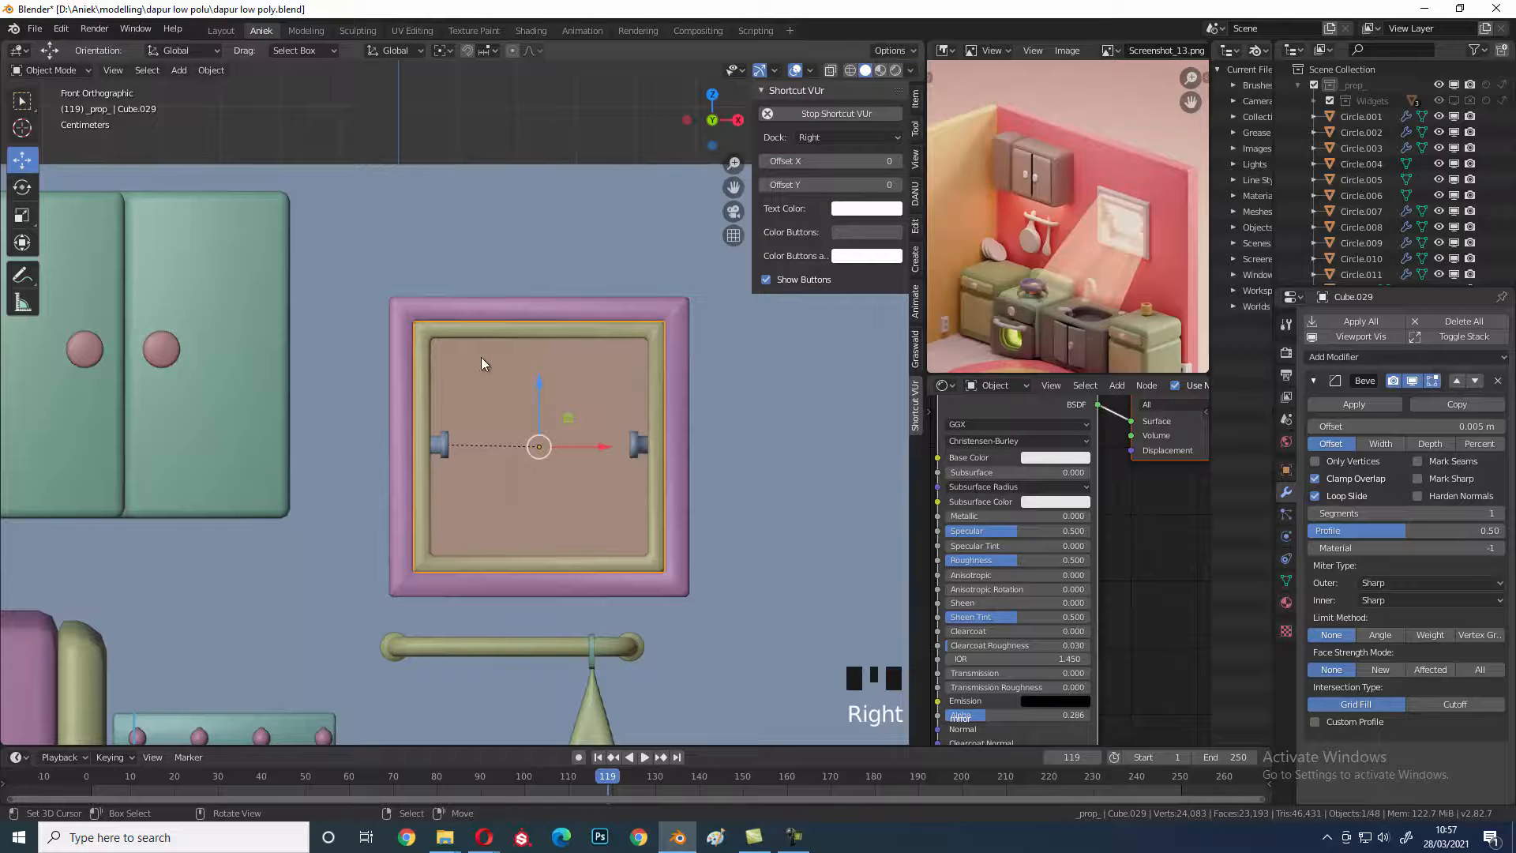
key("g")
key("g")
right_click(518, 404)
key("g")
right_click(570, 462)
- Clear the parenting between the inner frame, pane and knobs while keeping their transformation
right_click(537, 348, "shift")
right_click(436, 444, "shift")
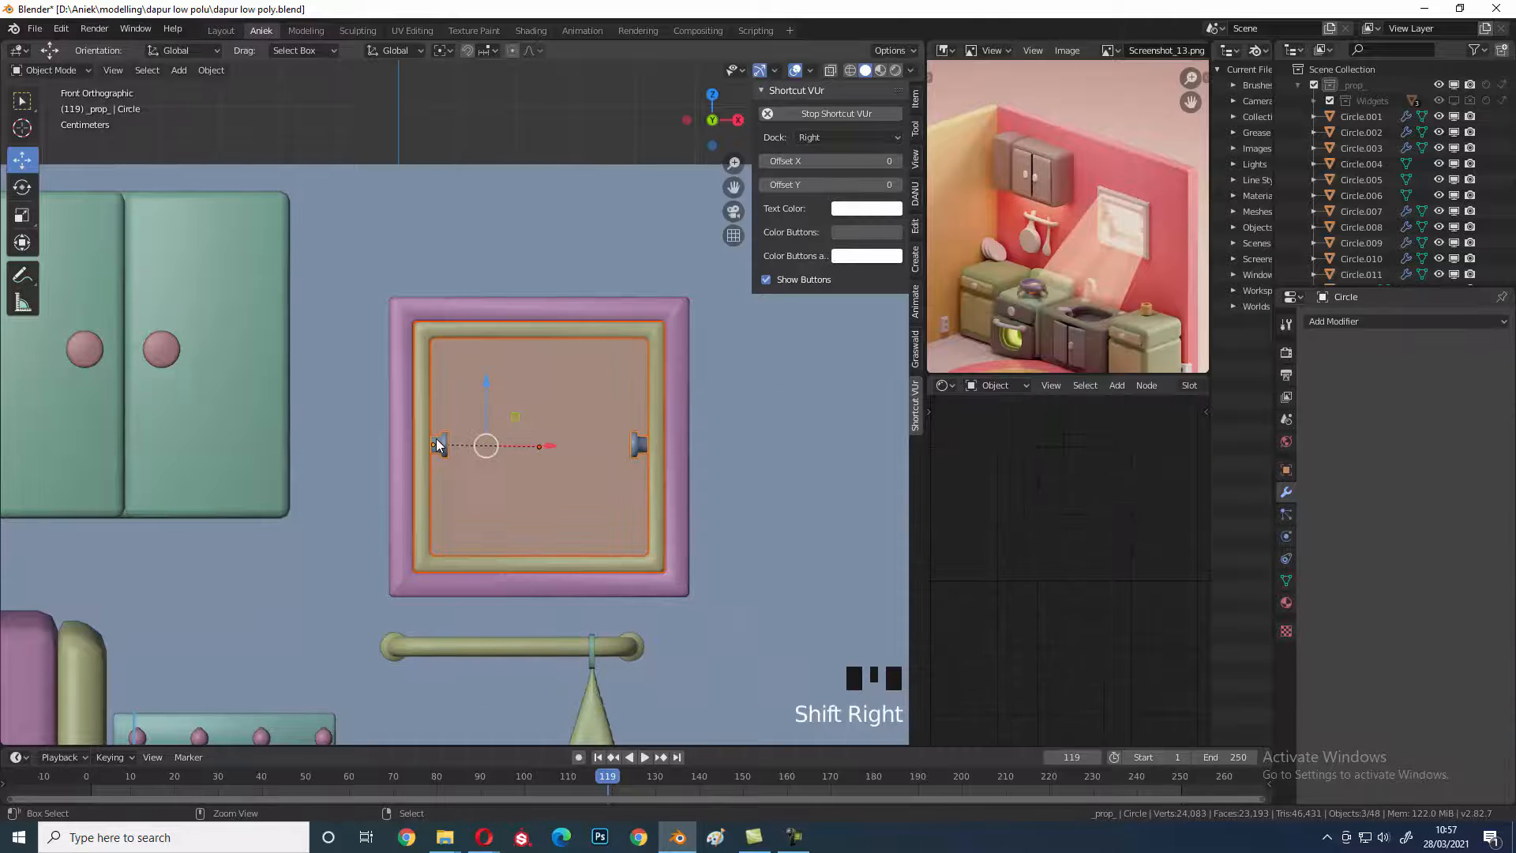
key("ctrl+p")
left_click(437, 439)
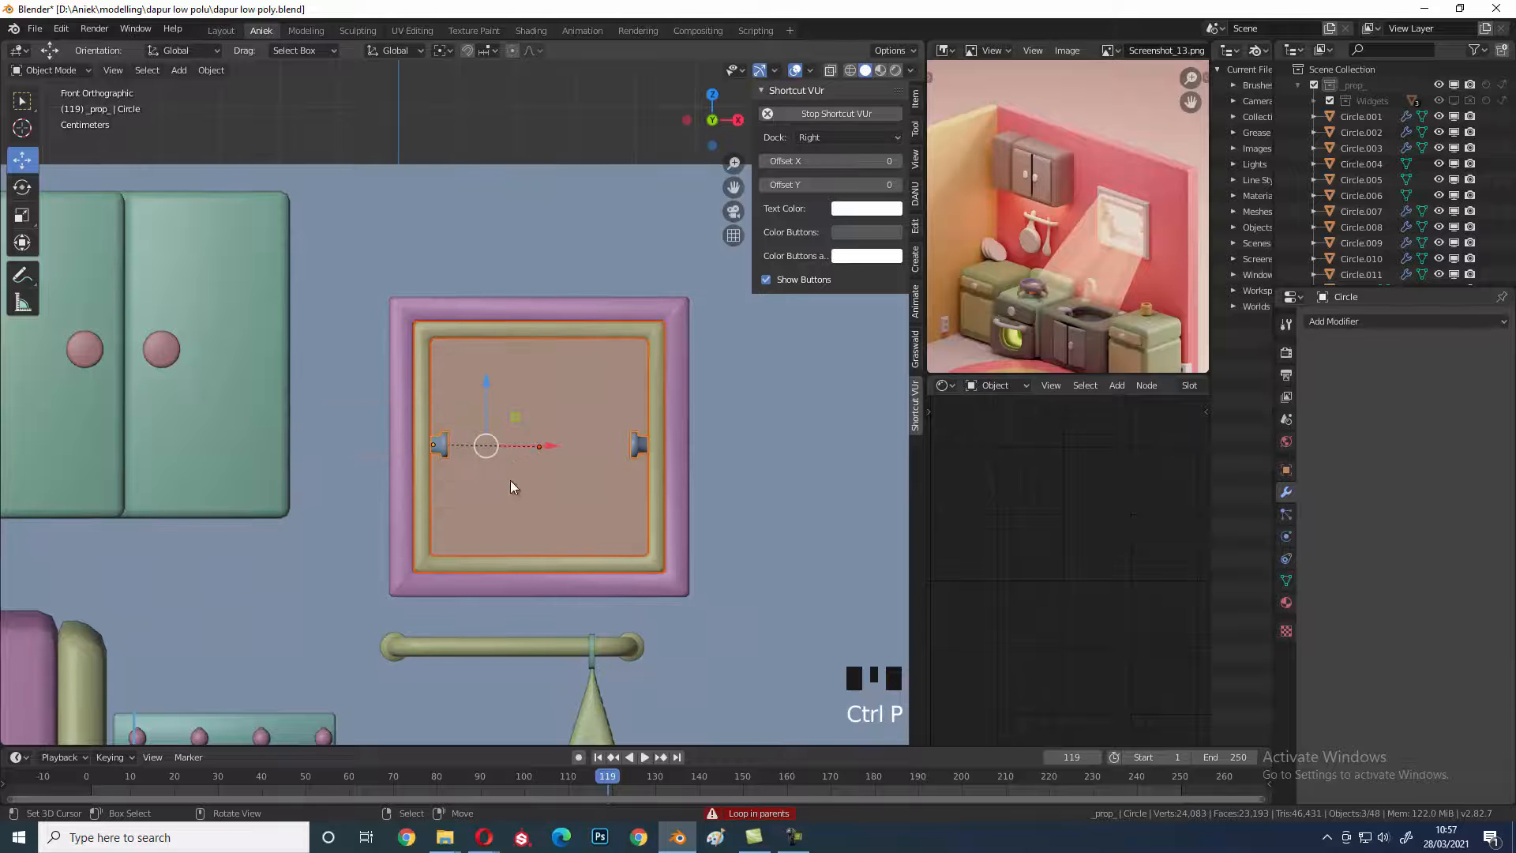
key("alt+p")
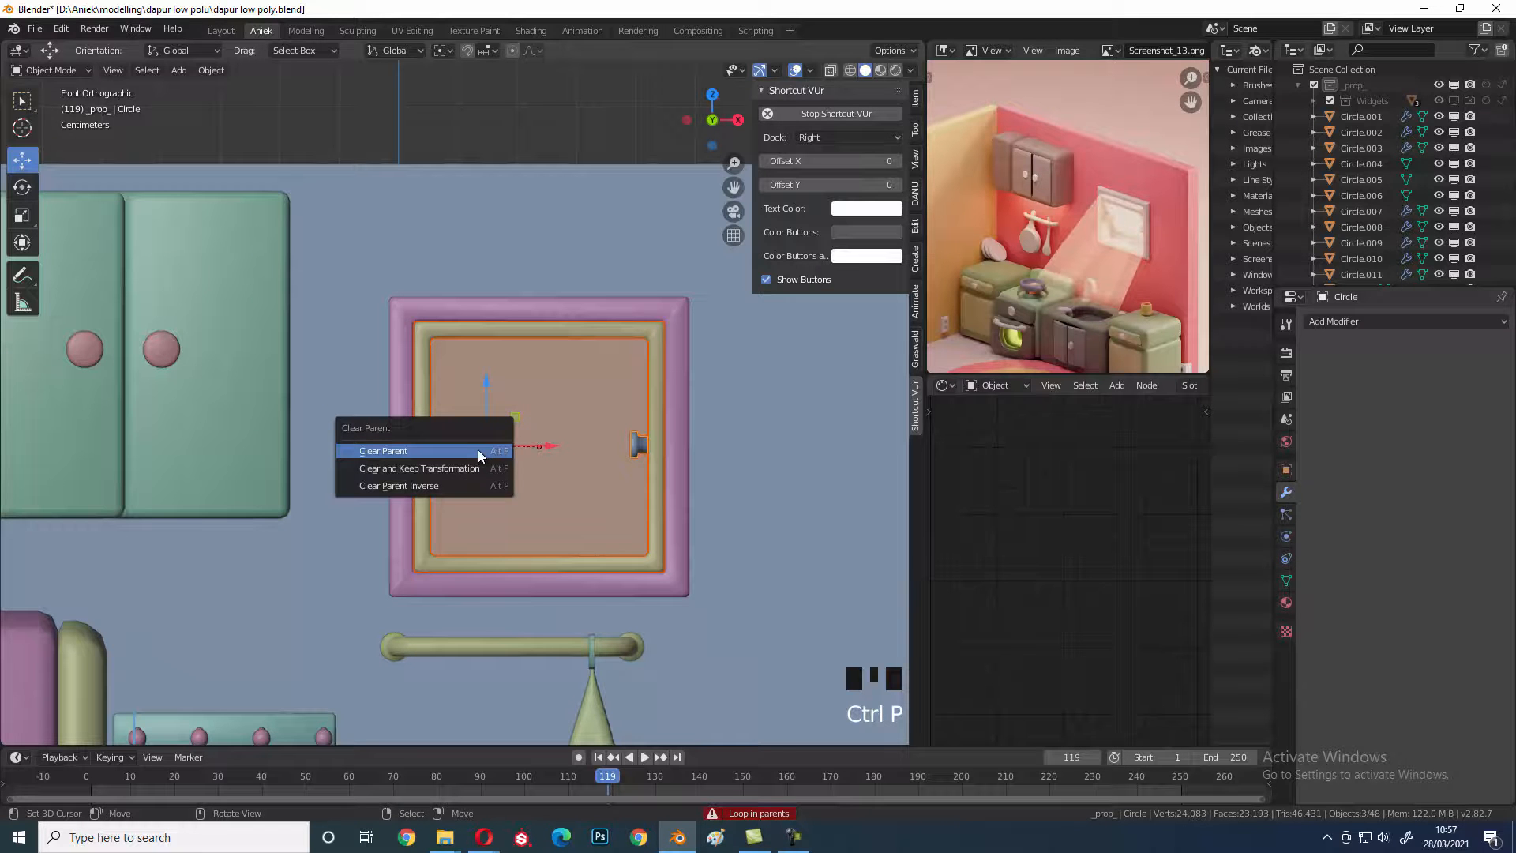
left_click(477, 465)
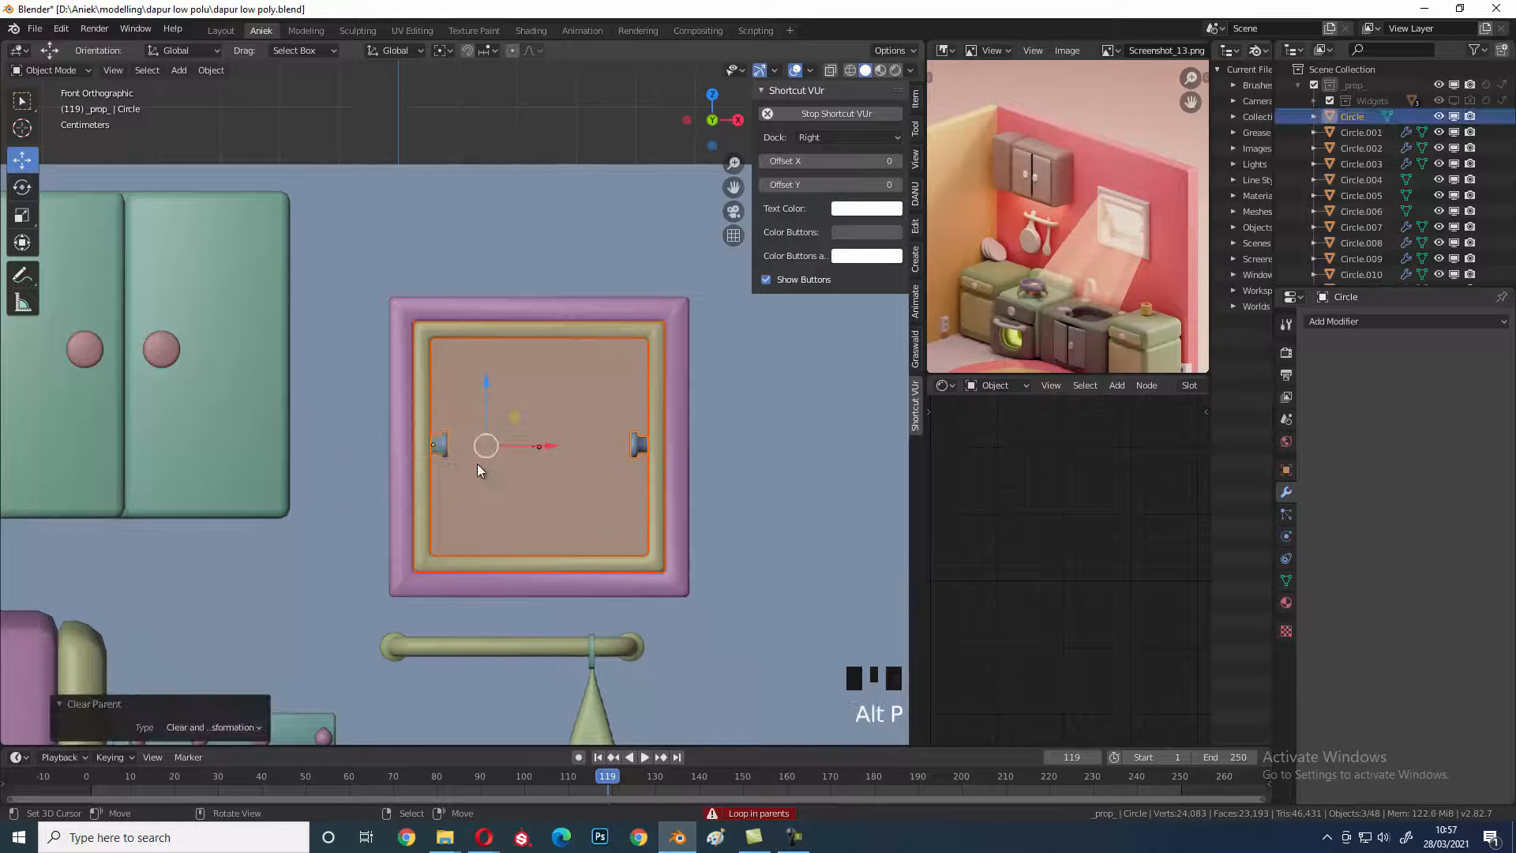
- Parent the inner frame and the pane to the window knobs with the Object option
right_click(444, 451, "shift")
right_click(444, 451, "shift")
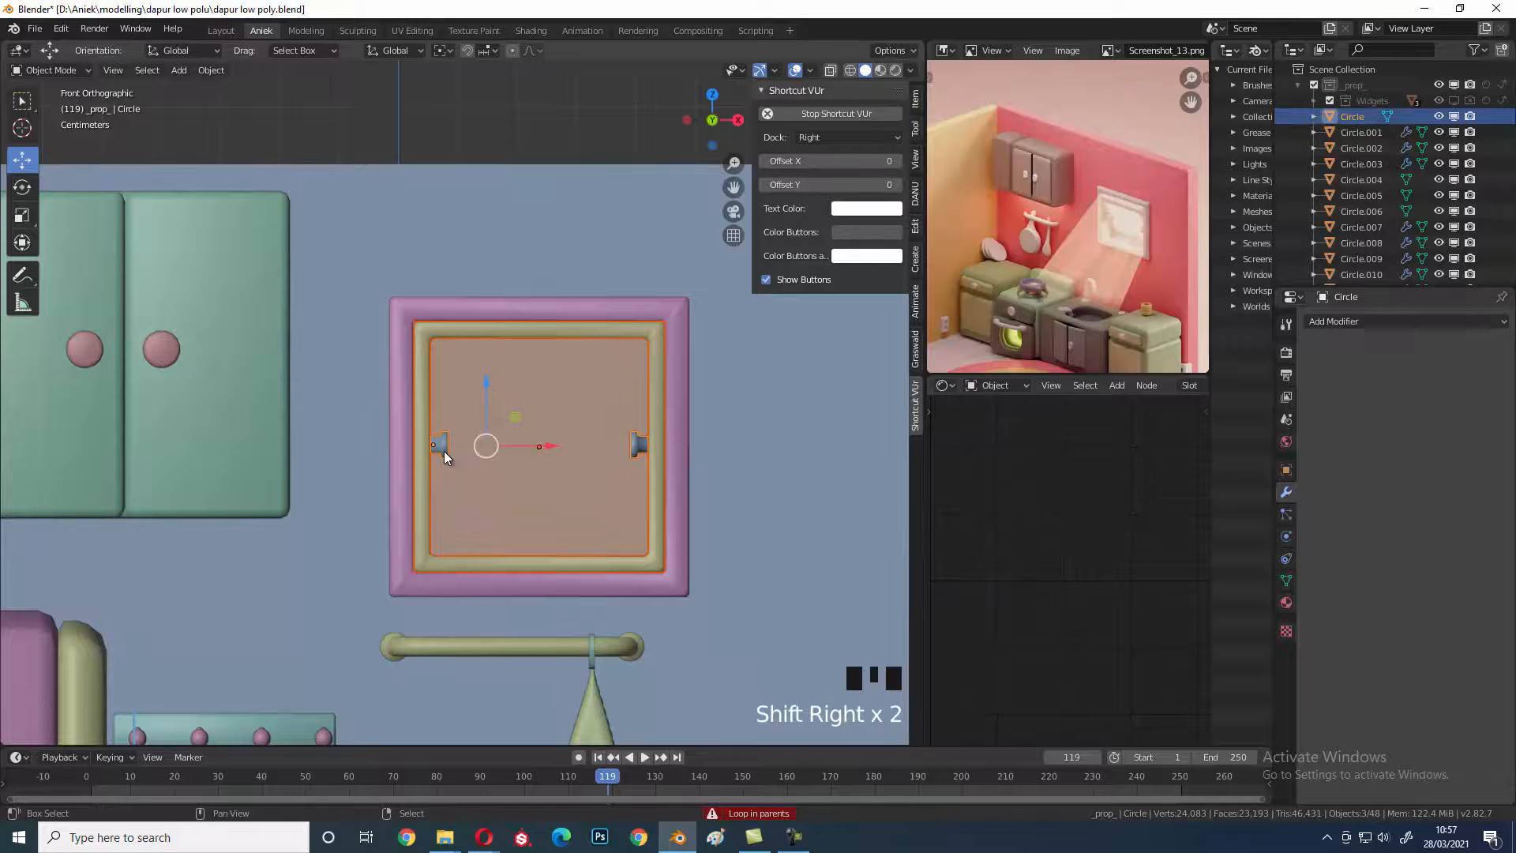
key("ctrl+p")
left_click(460, 453)
key("a")
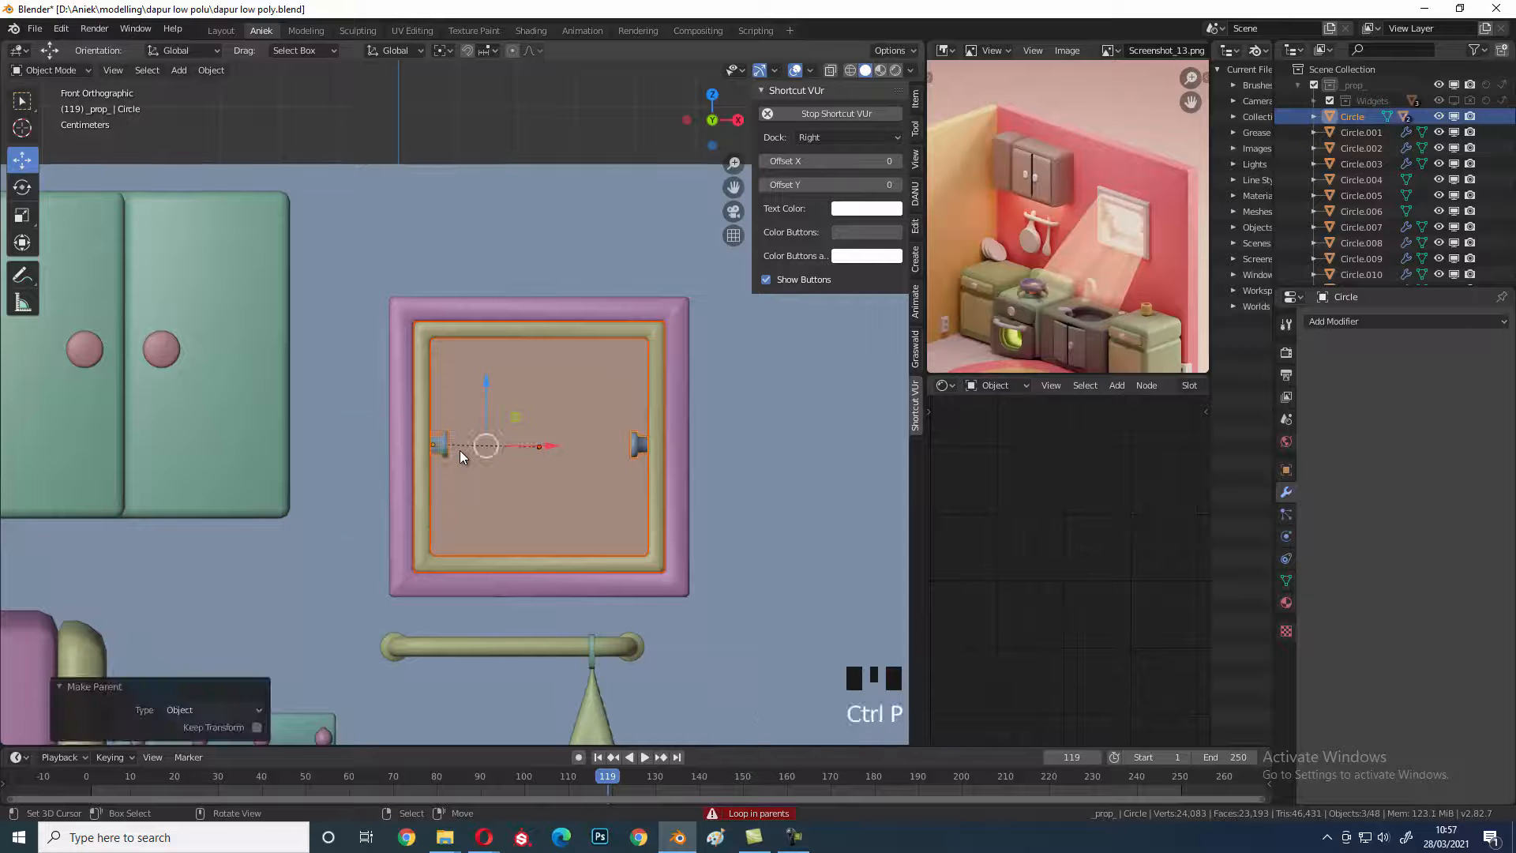
- Try tilting the window assembly by -29.1° around its knobs in the right-side view
right_click(445, 449)
key("g")
right_click(451, 437)
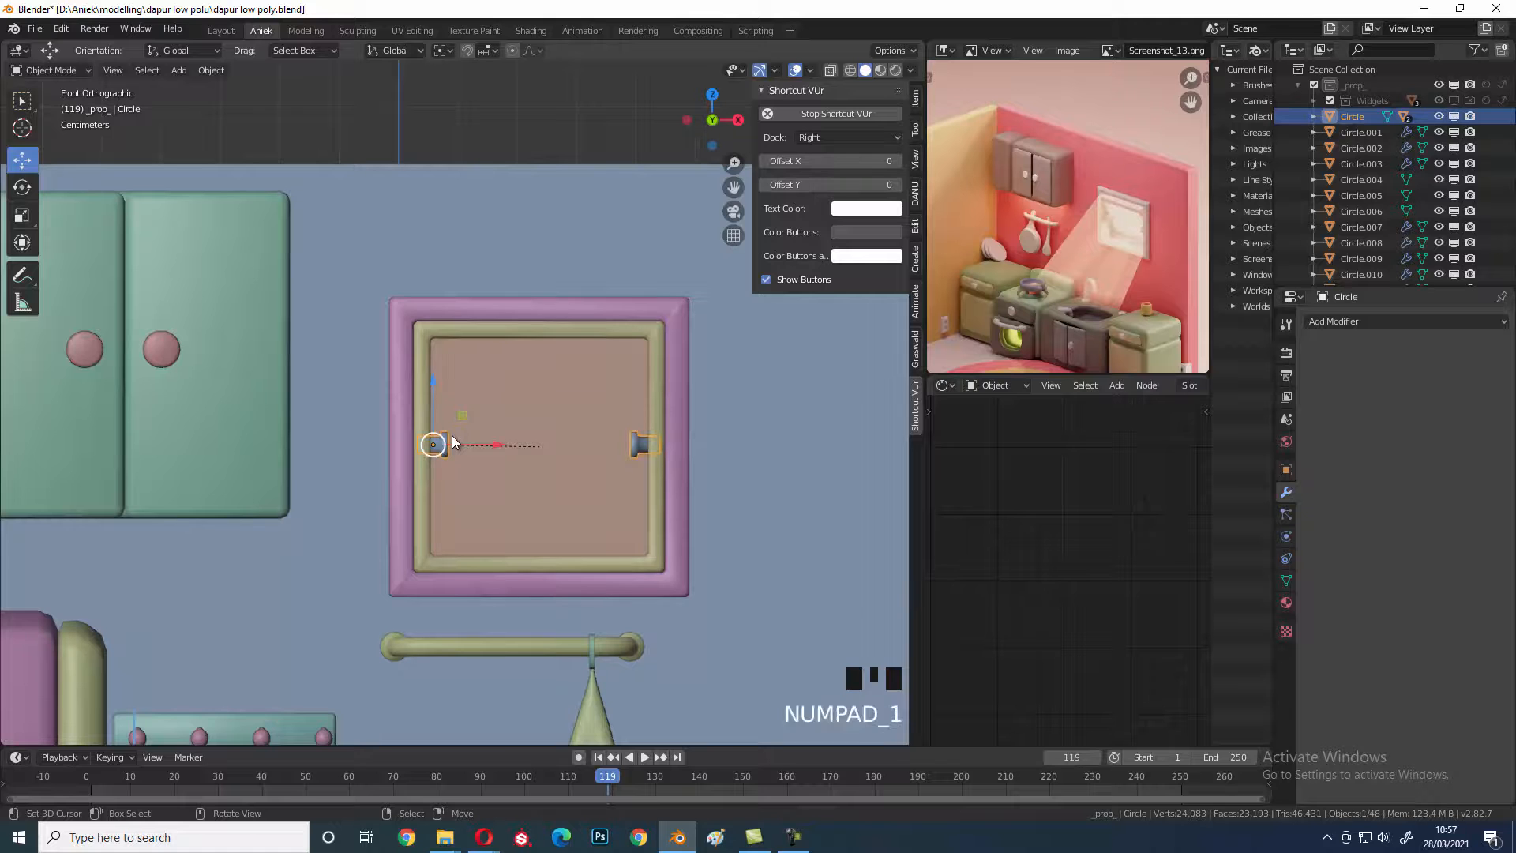
key("KP_3")
key("r")
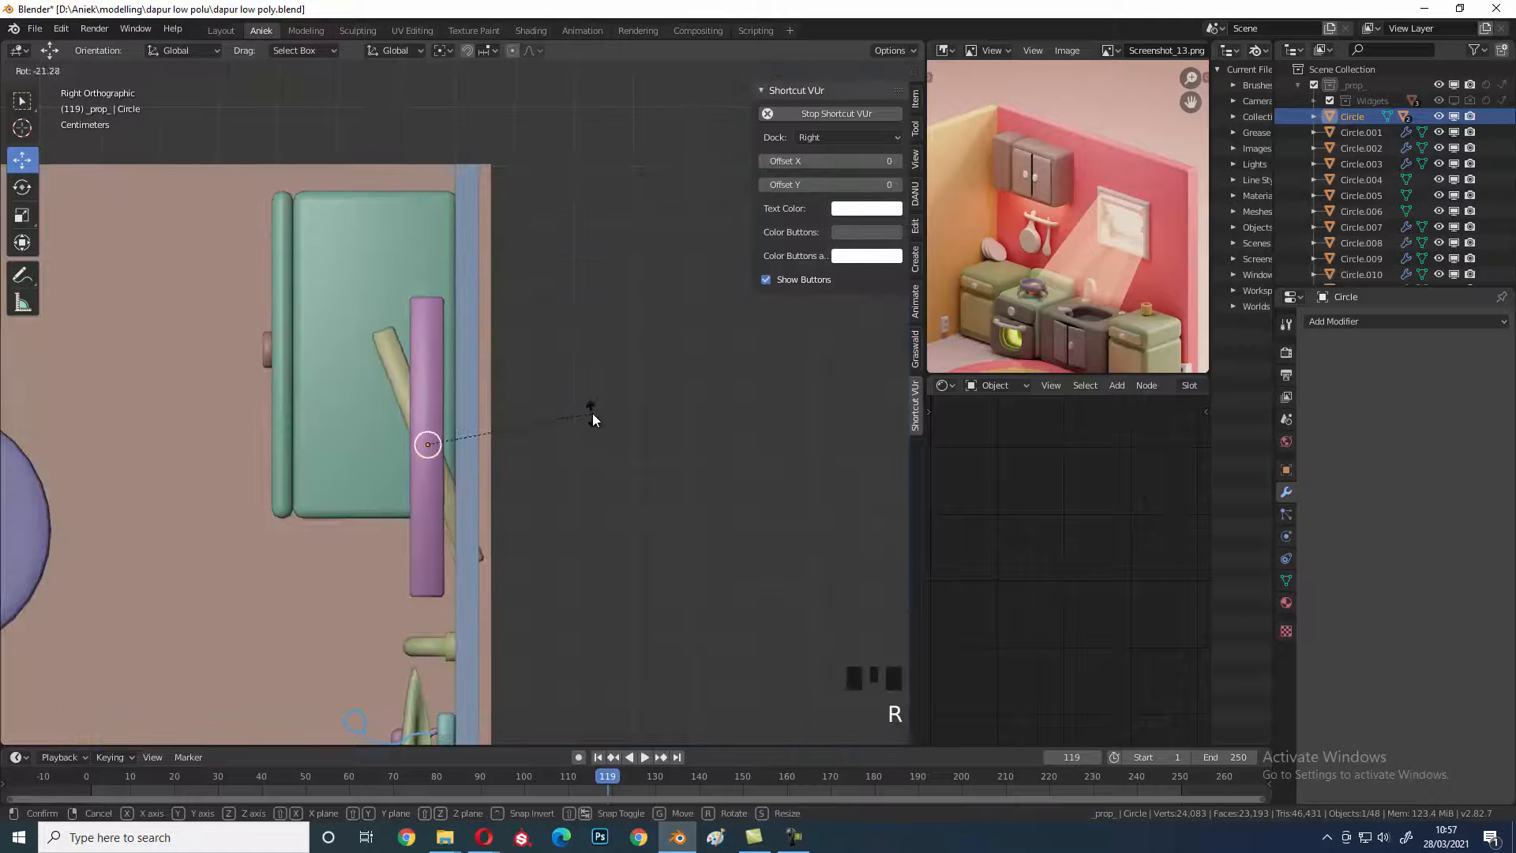
left_click(591, 391)
middle_click_drag(591, 390, 562, 491)
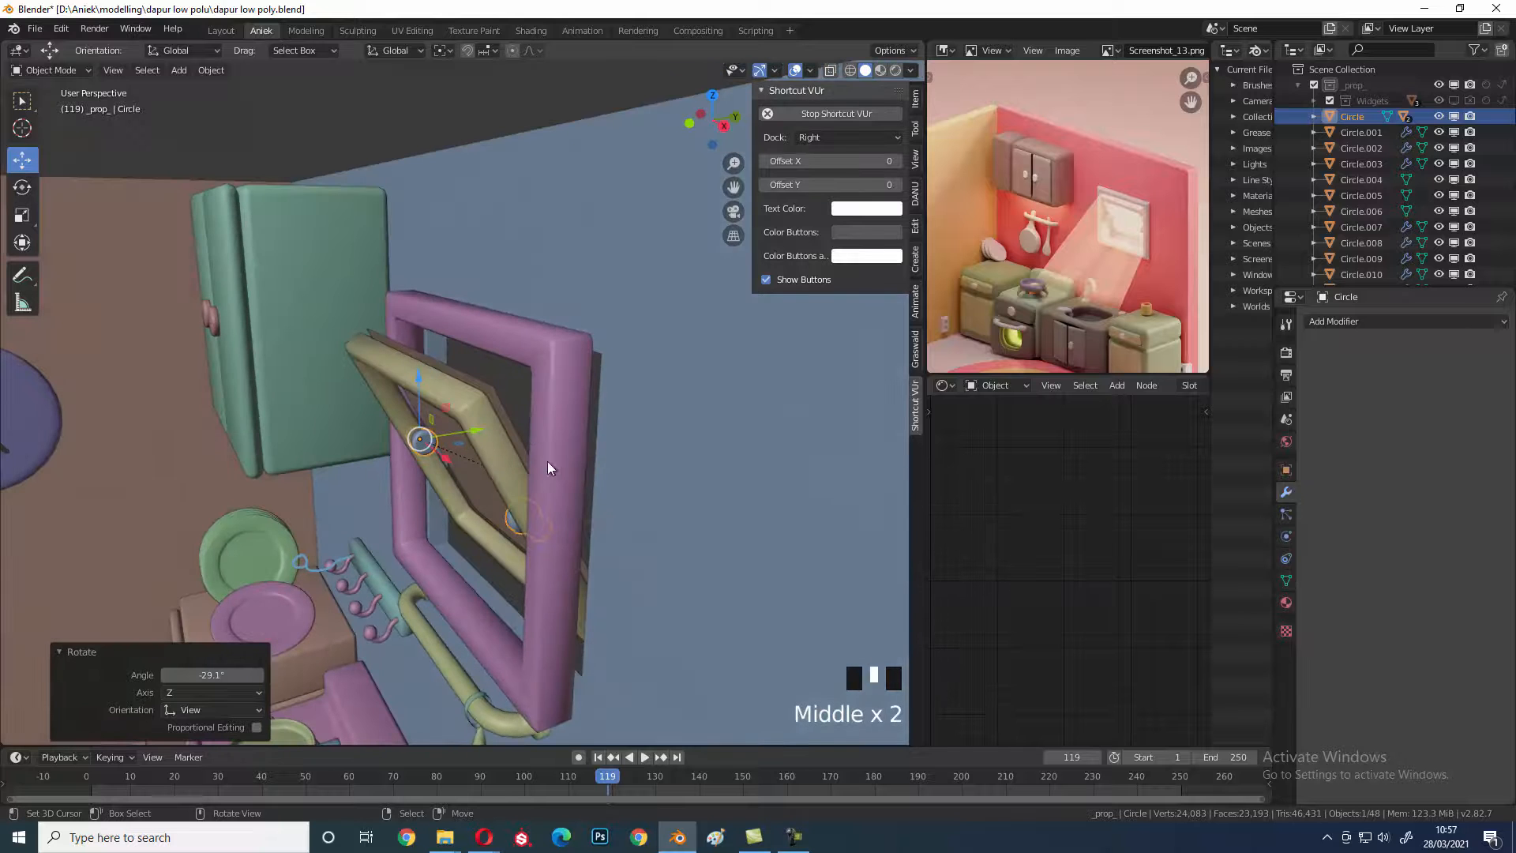
- Examine how the tilted pane sits against the inner frame in wireframe and undo the tilt
middle_click_drag(523, 434, 505, 479)
key("KP_1")
key("KP_3")
key("z")
key("z")
key("z")
right_click(416, 384)
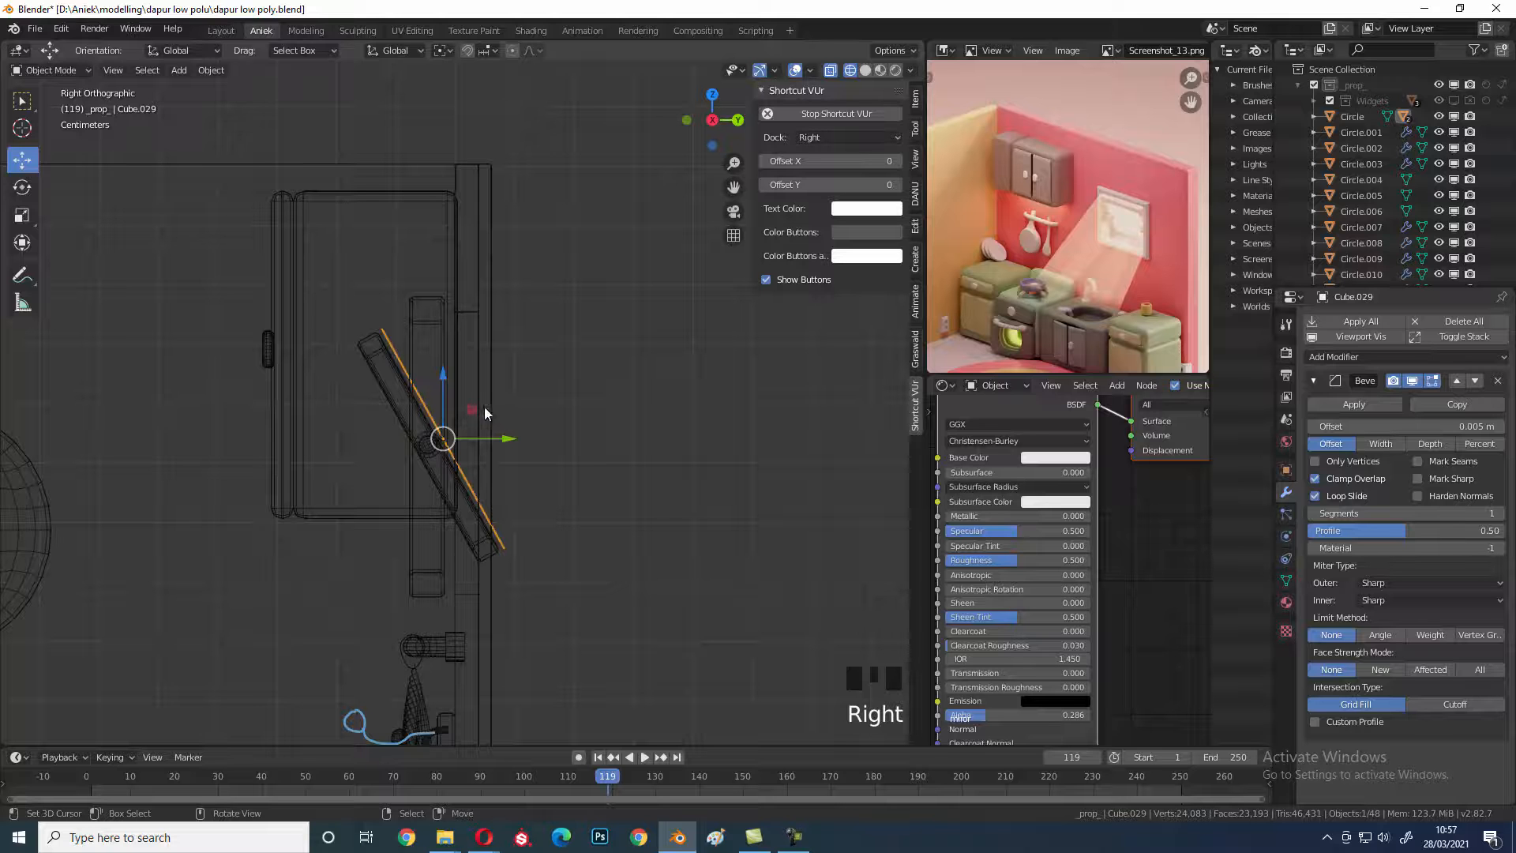
key("ctrl+z")
key("ctrl+z")
- Move the window pane in depth so that it sits within the thickness of the inner frame
middle_click_drag(493, 433, 453, 446)
right_click(477, 411)
key("KP_3")
scroll(566, 444, "up", 3)
left_click_drag(509, 475, 468, 480)
middle_click_drag(453, 510, 540, 476)
key("z")
key("z")
key("z")
left_click_drag(540, 475, 528, 478)
key("z")
middle_click_drag(471, 486, 374, 420)
left_click_drag(436, 420, 422, 438)
mouse_move(422, 439)
middle_mouse_down()
mouse_move(472, 472)
mouse_move(363, 476)
mouse_move(420, 450)
middle_mouse_up()
left_click(413, 456)
left_click_drag(485, 450, 423, 456)
middle_click_drag(424, 456, 472, 462)
key("shift+z")
- Try to shift the whole knob mesh in depth in the side view and undo the move
key("Tab")
key("a")
key("a")
key("a")
key("KP_1")
key("KP_3")
scroll(499, 465, "up", 3)
left_click_drag(492, 490, 471, 494)
key("shift+z")
middle_click_drag(472, 494, 552, 506)
key("ctrl+z")
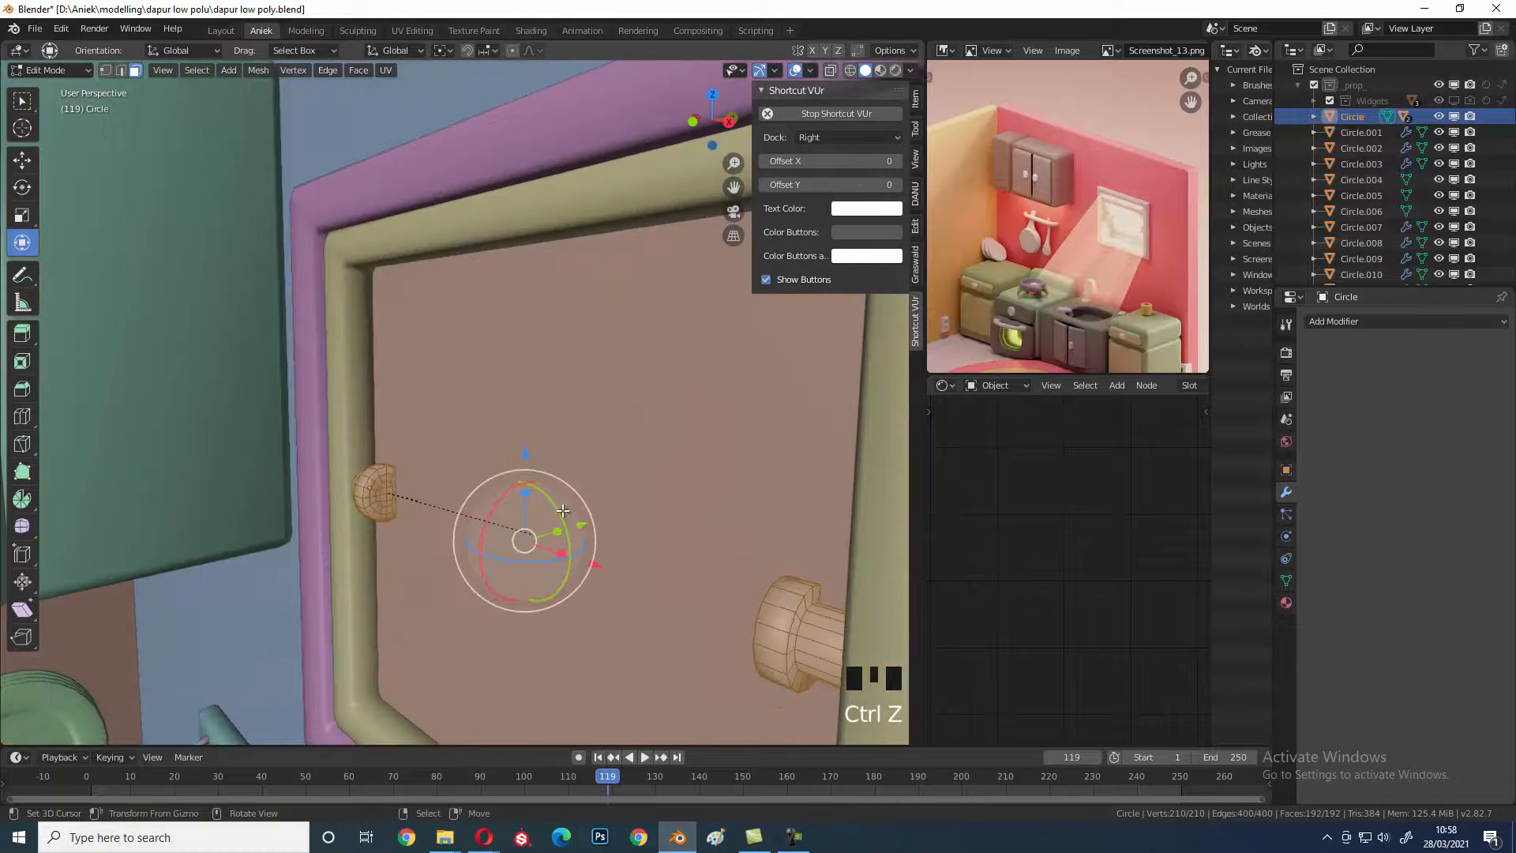
- Try scaling the knob mesh around its shared centre, with both knobs and with only the one nearest the cabinet
key("s")
right_click(548, 503)
key("KP_1")
key("z")
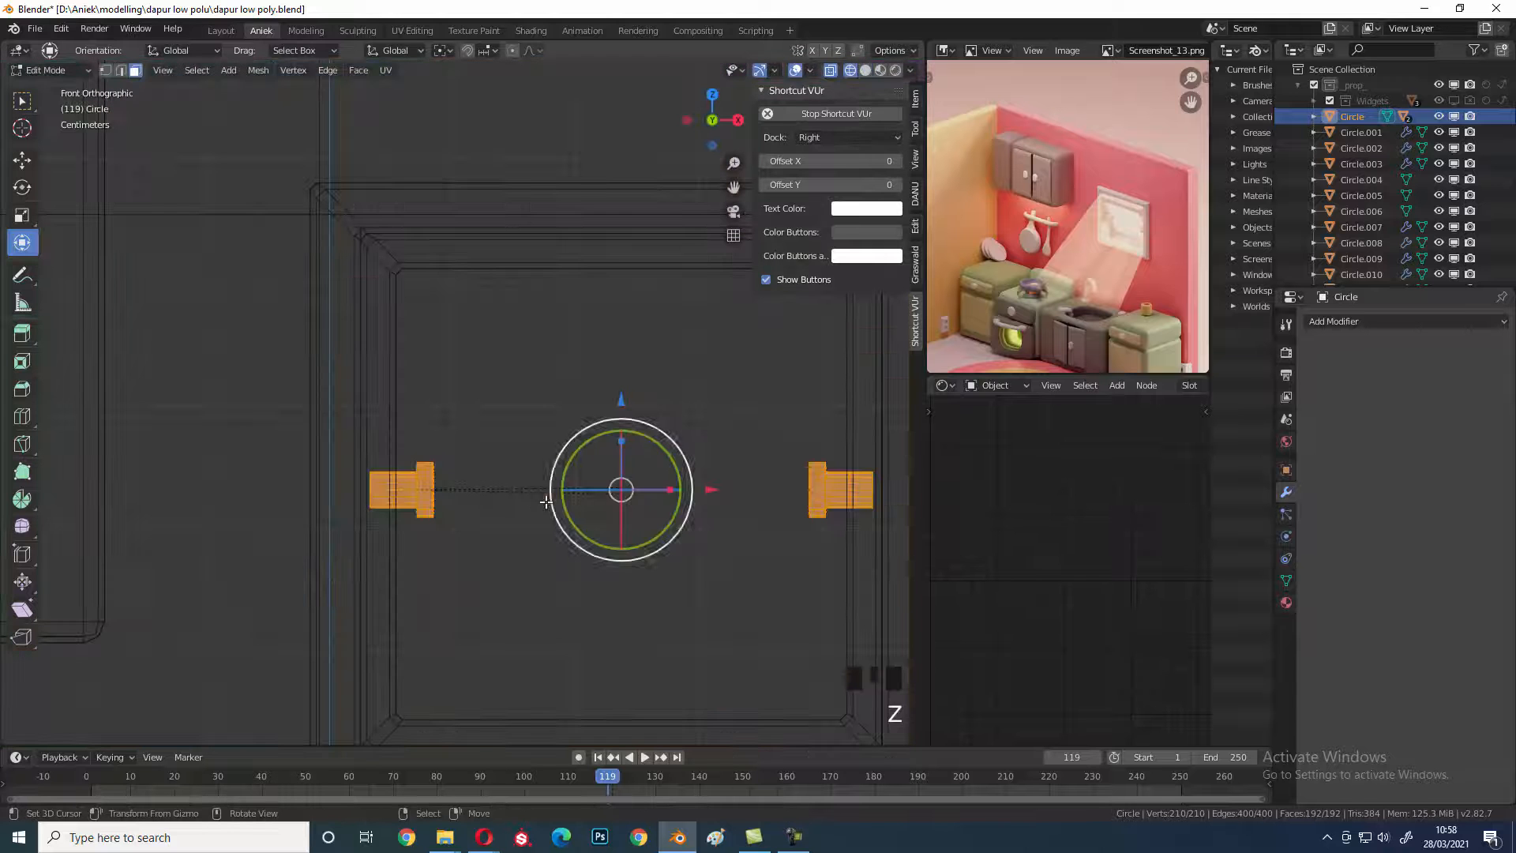
key("s")
right_click(474, 542)
key("alt+a")
mouse_move(209, 349)
left_mouse_down()
mouse_move(332, 501)
mouse_move(490, 617)
left_mouse_up()
key("s")
right_click(471, 575)
key("Tab")
key("z")
middle_click_drag(629, 572, 461, 553)
- Set the pivot point to Individual Origins and shrink both window knobs to a little over half size
key("Tab")
key("alt+a")
key("KP_1")
key("a")
key("z")
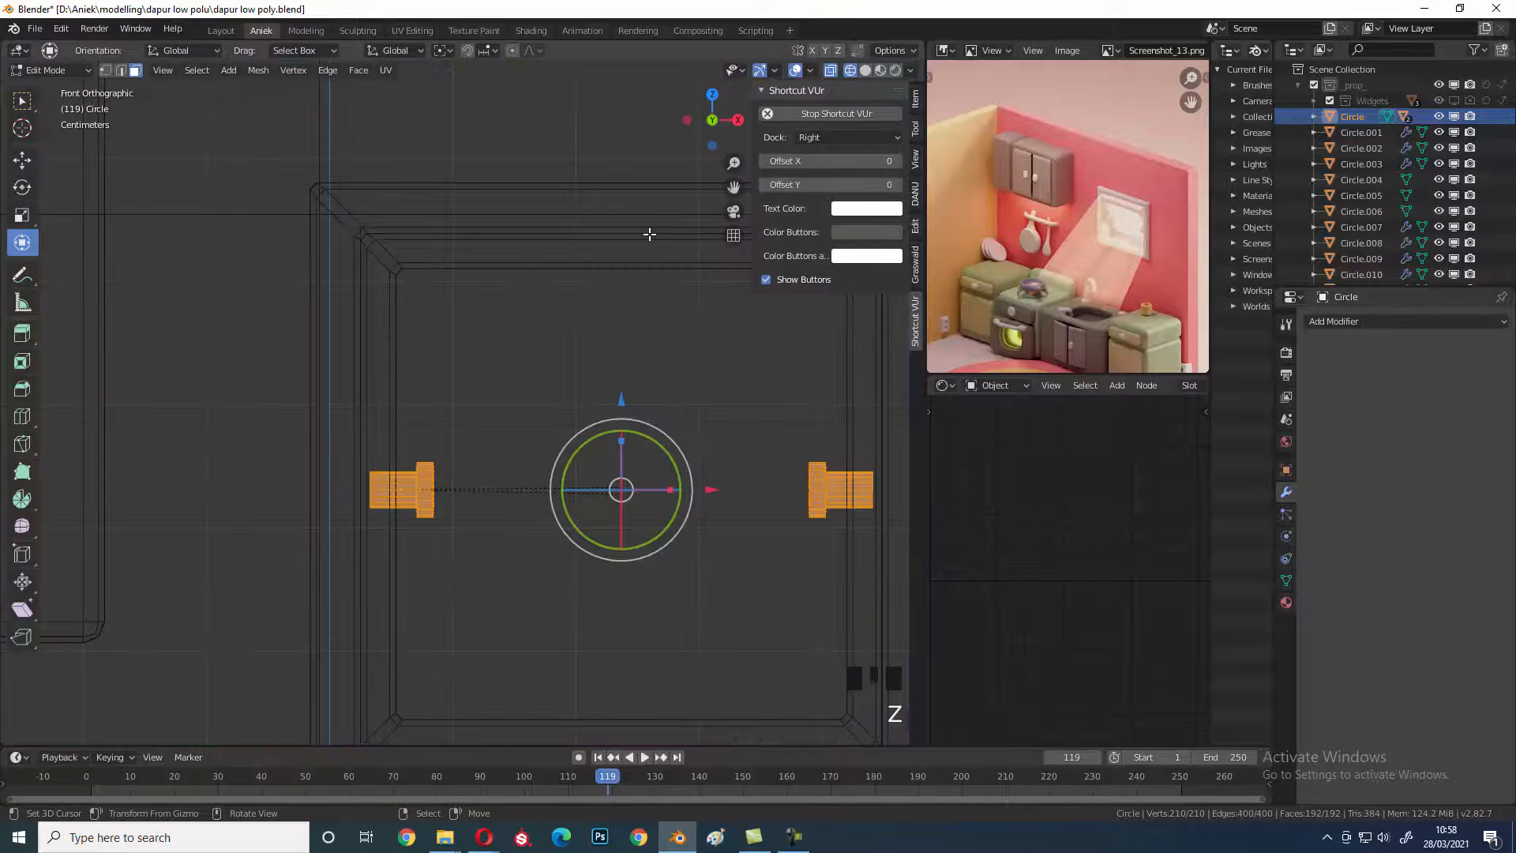
left_click(374, 50)
left_click(442, 50)
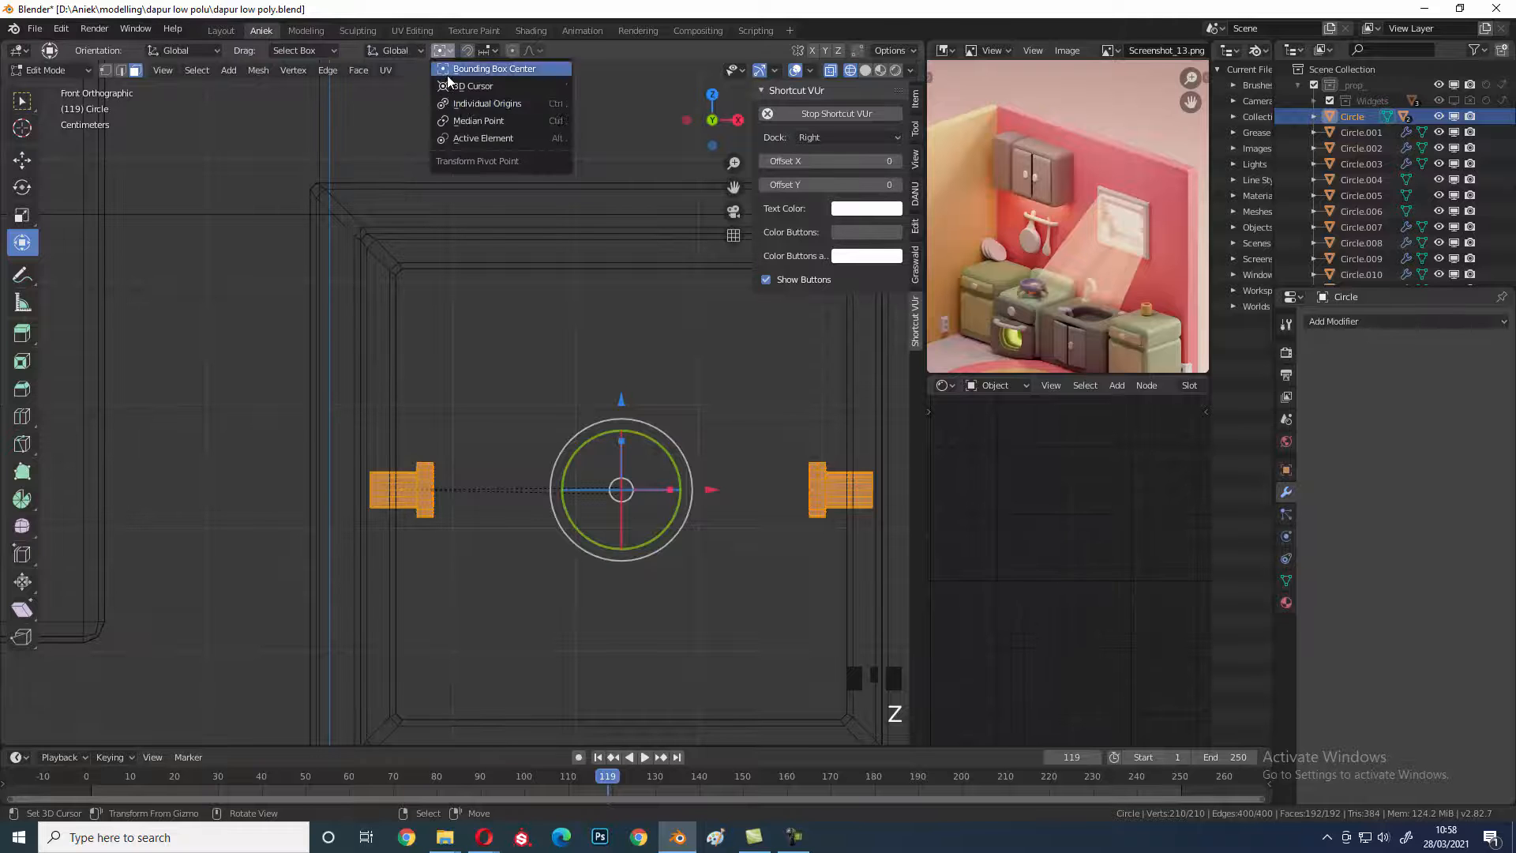
left_click(461, 106)
key("s")
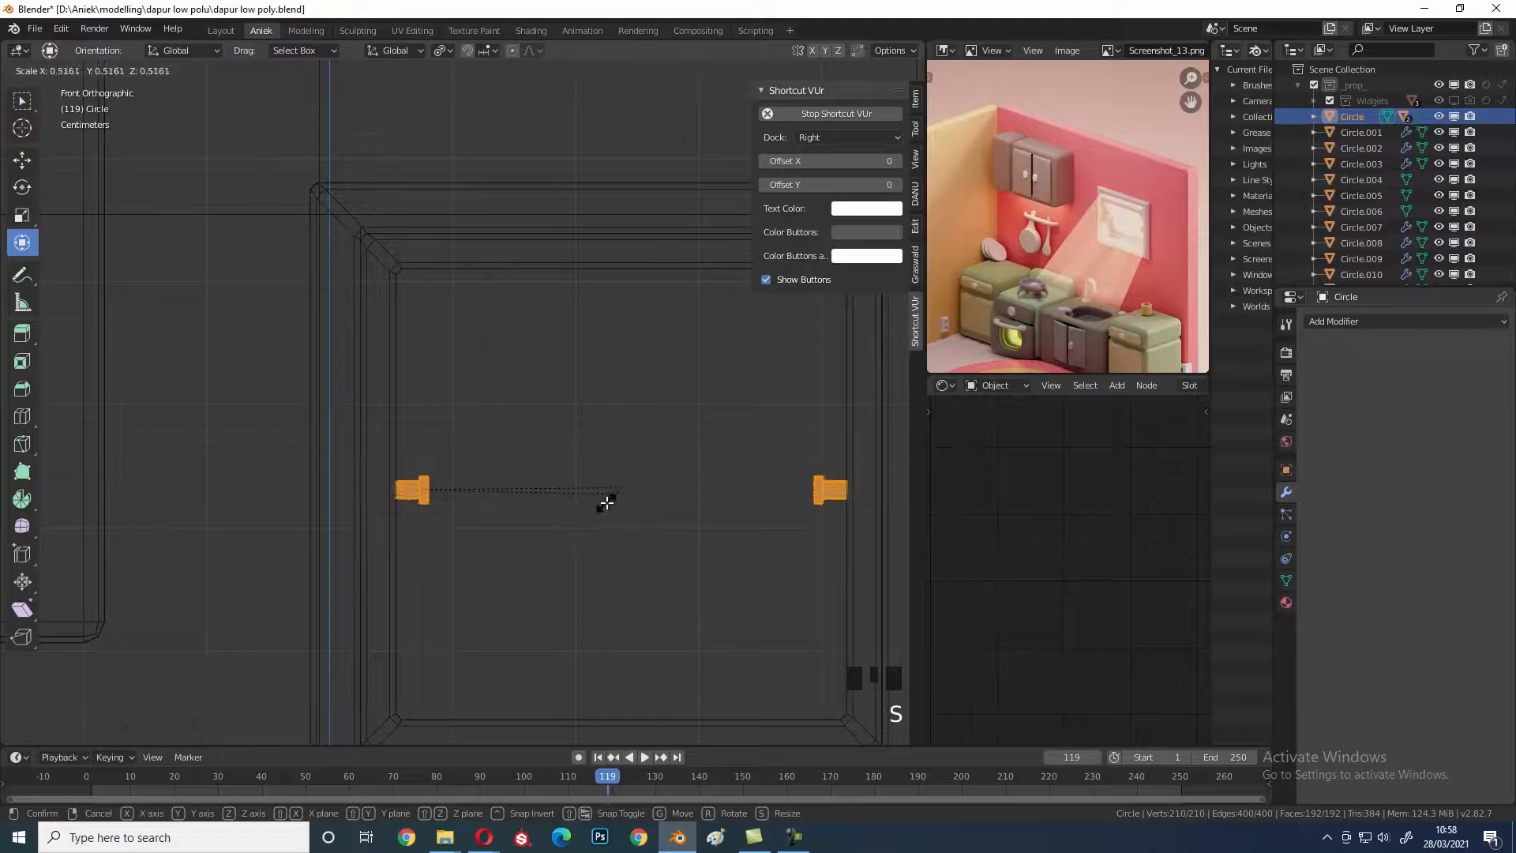
left_click(606, 506)
key("Tab")
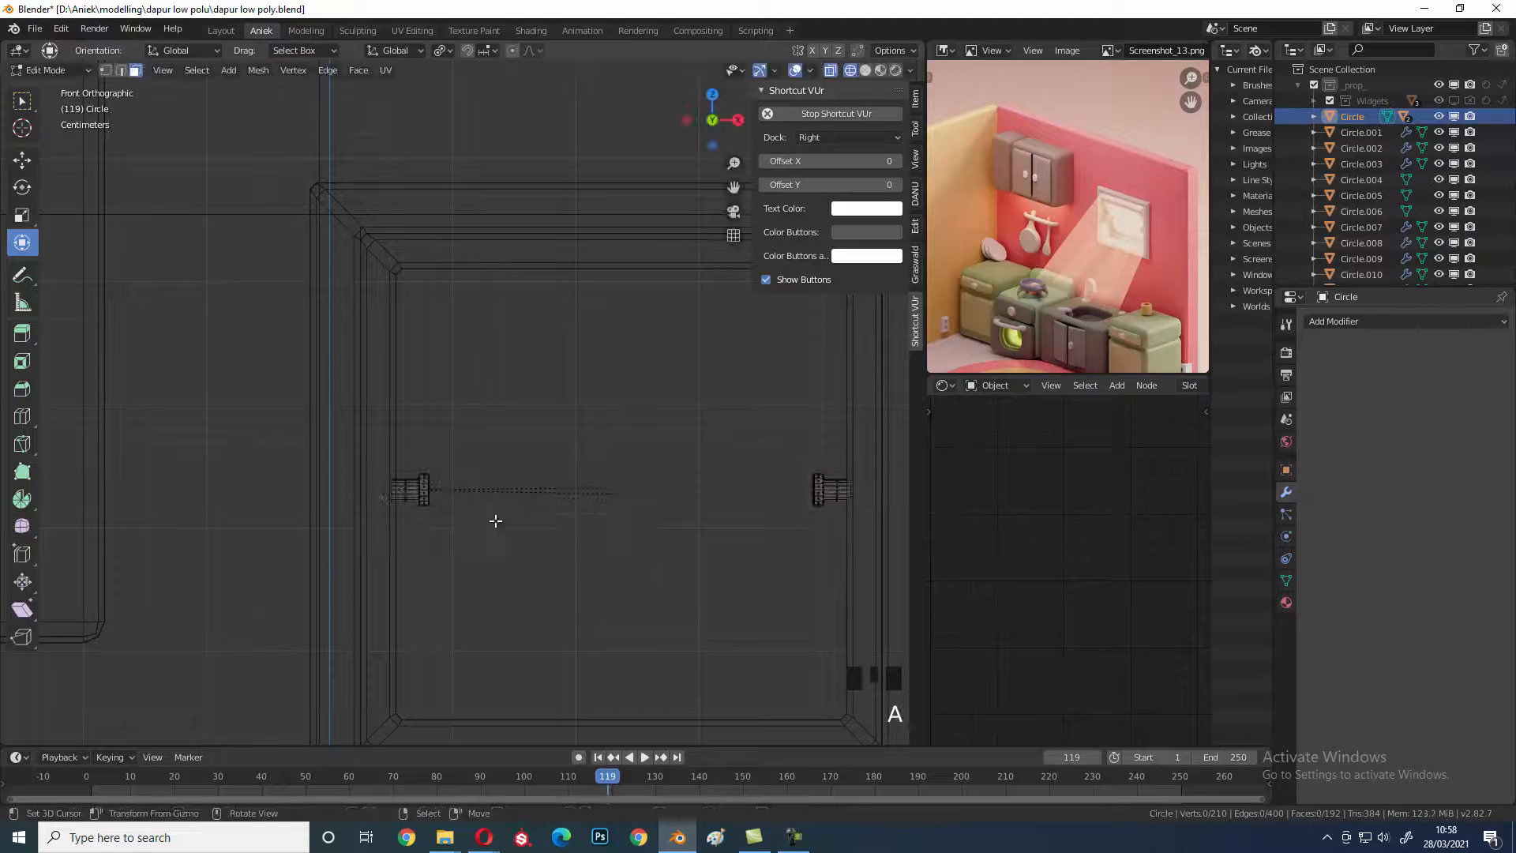
left_click_drag(356, 443, 412, 586)
- Try tilting the window around its knobs, inspect the pane in wireframe, and undo the tilt
middle_click_drag(620, 558, 401, 477)
right_click(396, 472)
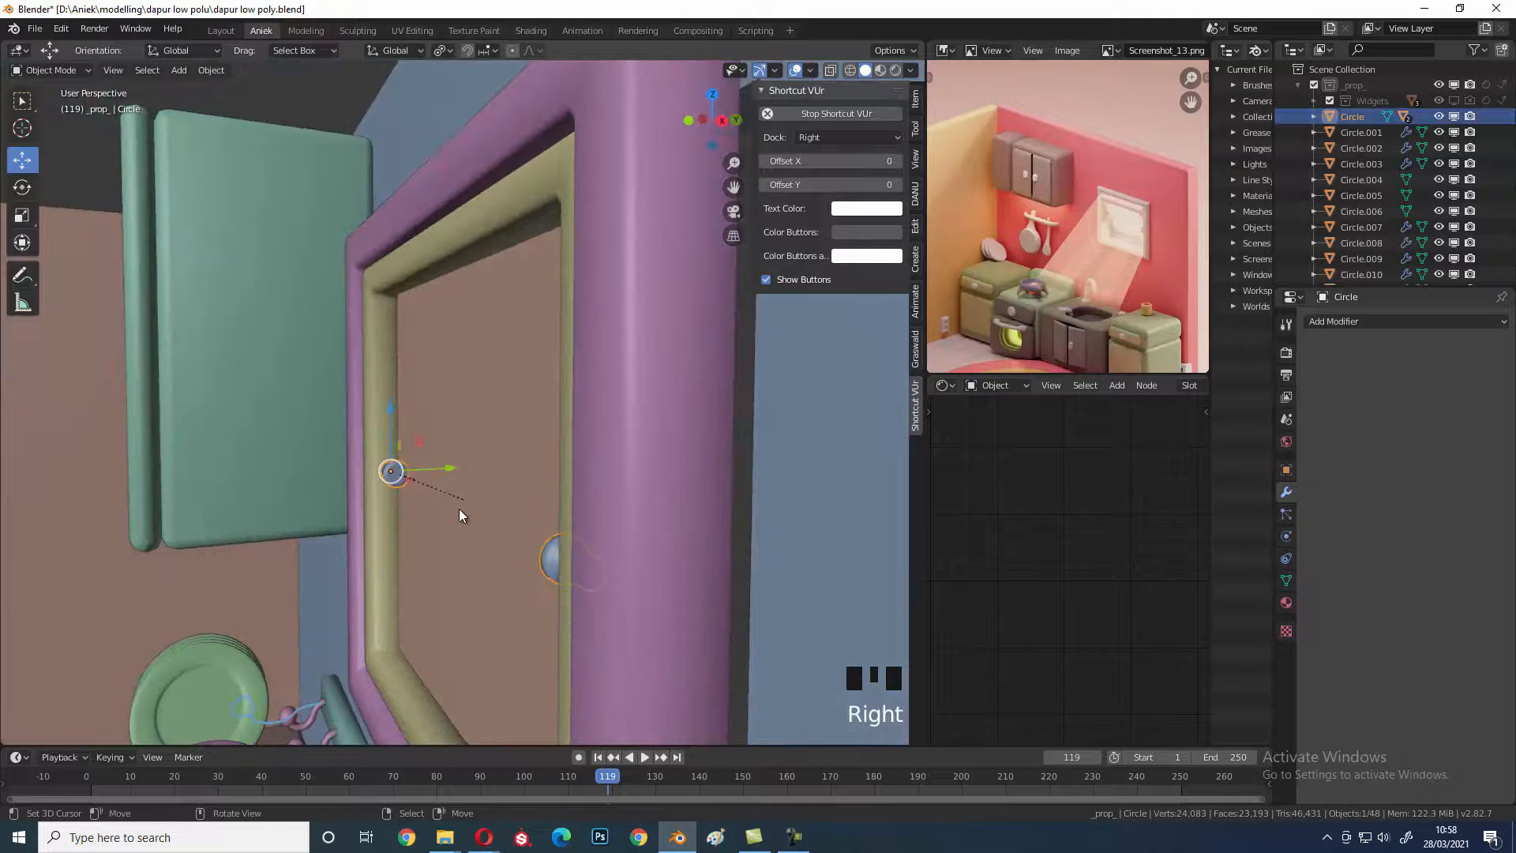
key("KP_3")
key("r")
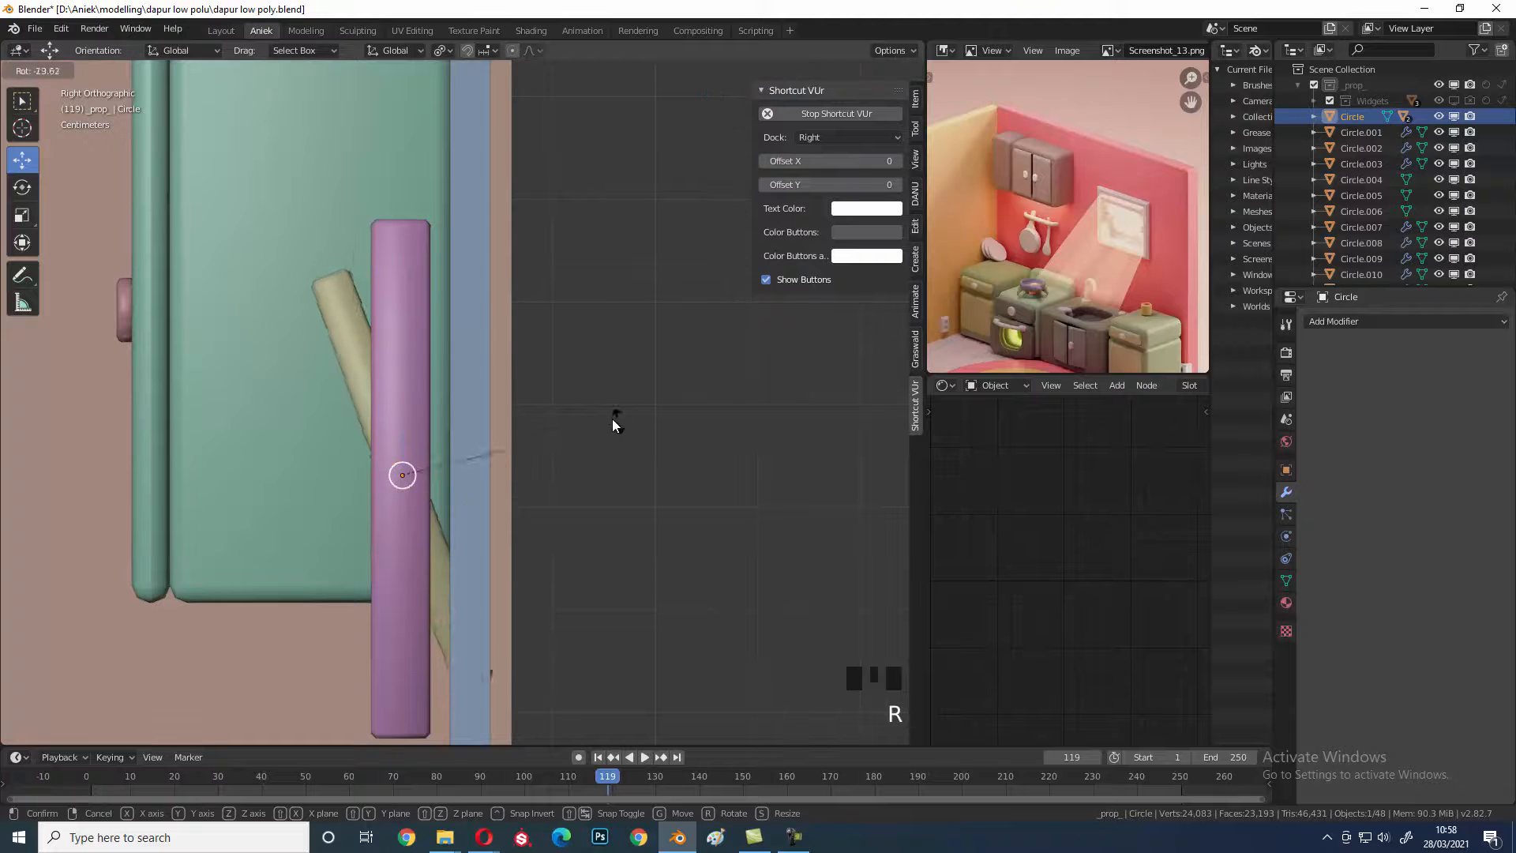
left_click(570, 397)
middle_click_drag(518, 442, 670, 486)
key("z")
scroll(450, 529, "down", 3)
key("z")
scroll(433, 520, "up", 2)
key("ctrl+z")
- Scale the window pane's face uniformly so that it fits inside the inner frame
right_click(532, 485)
key("Tab")
key("z")
key("a")
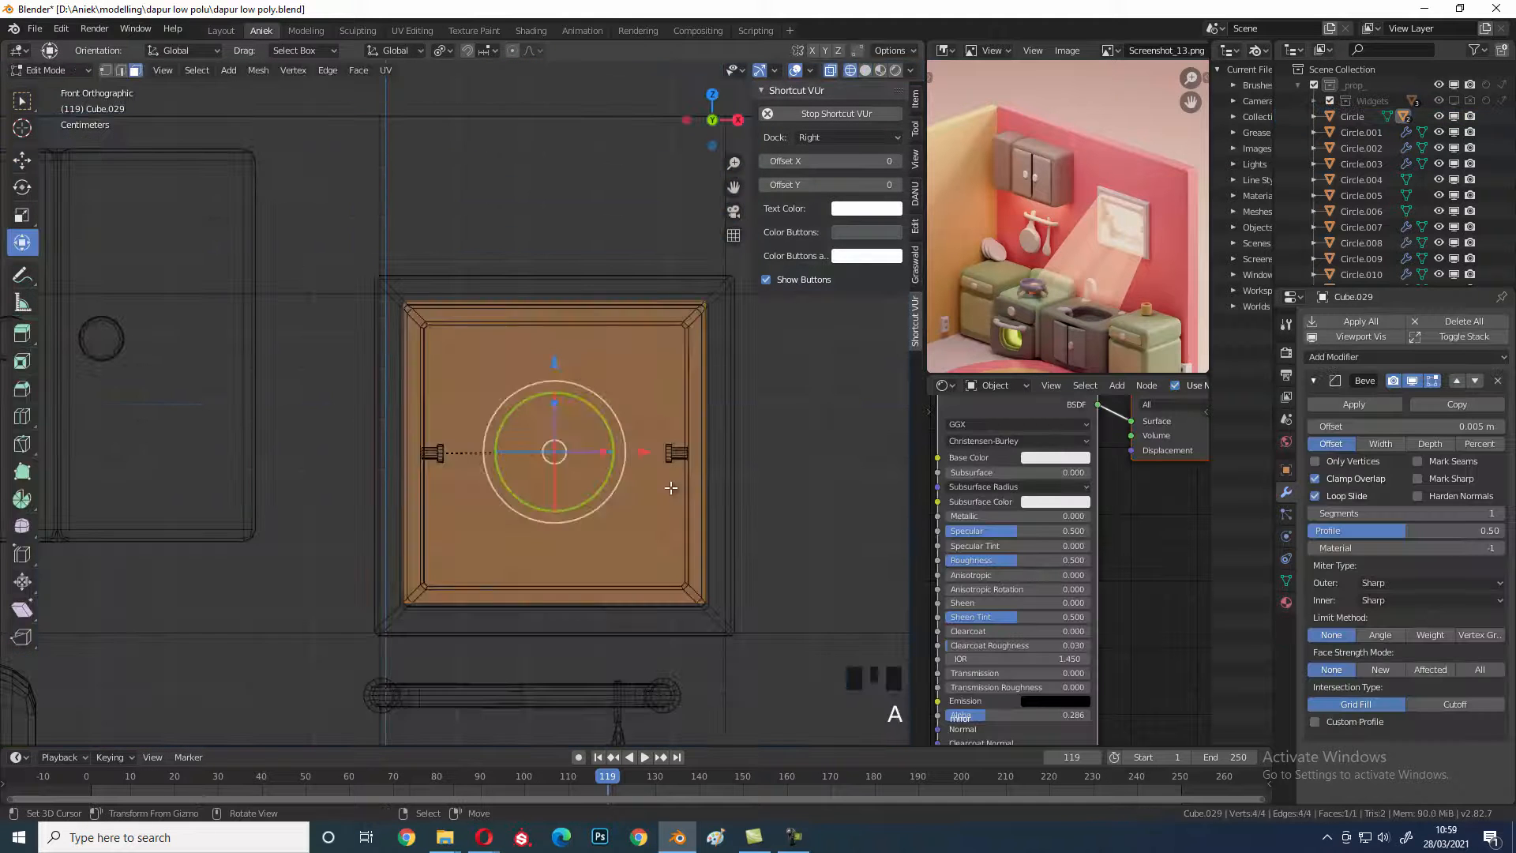
key("s")
key("z")
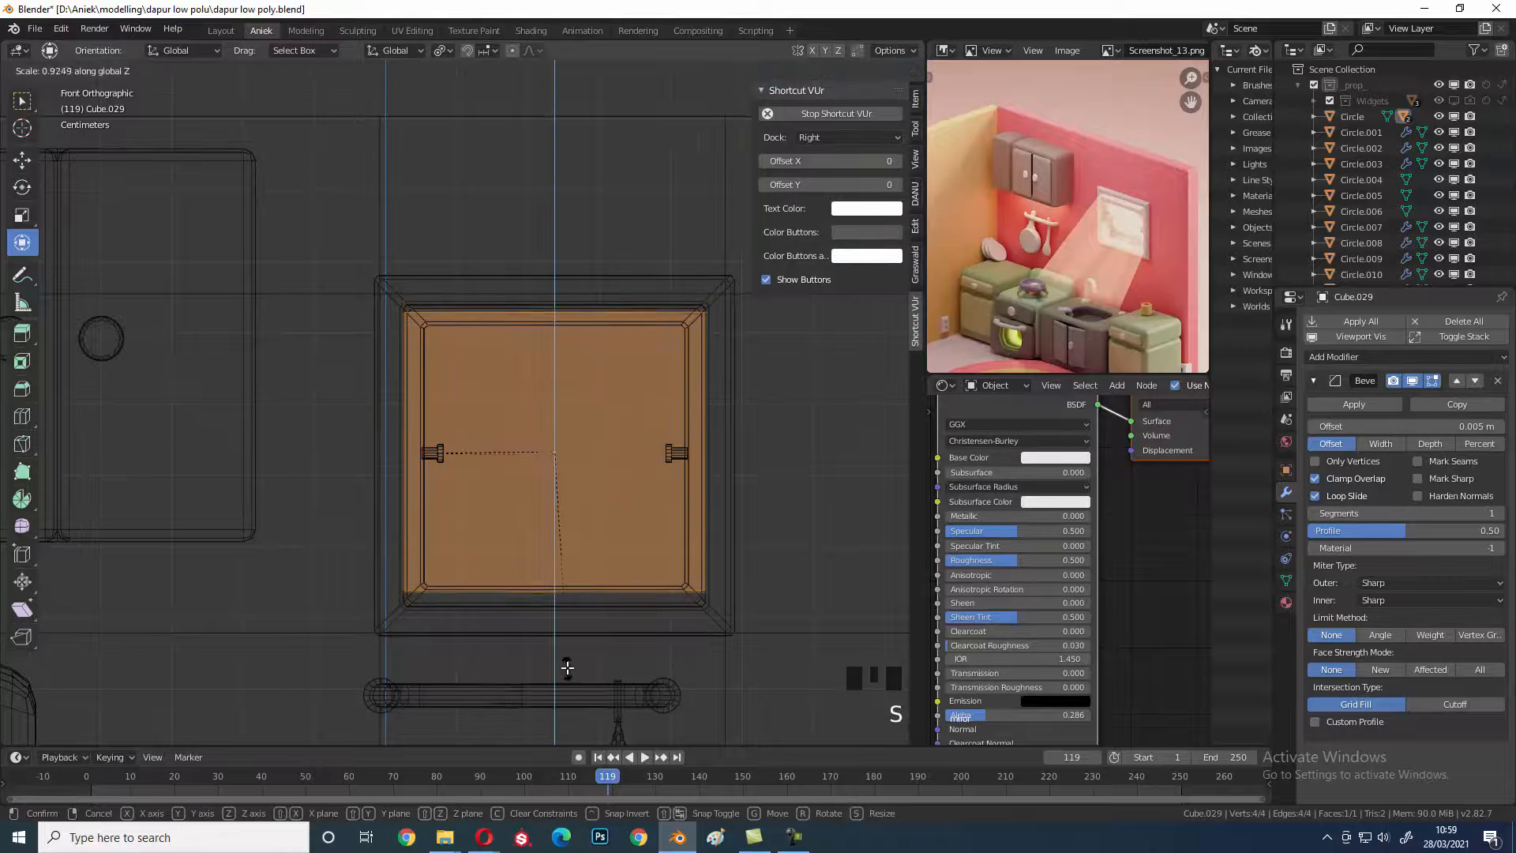
left_click(570, 673)
key("ctrl+z")
key("s")
left_click(758, 611)
key("Tab")
key("shift+z")
- Tilt the window open by rotating the knobs with their parented frame and pane in the right-side view
middle_click_drag(674, 605, 505, 462)
right_click(434, 443)
key("KP_1")
key("KP_3")
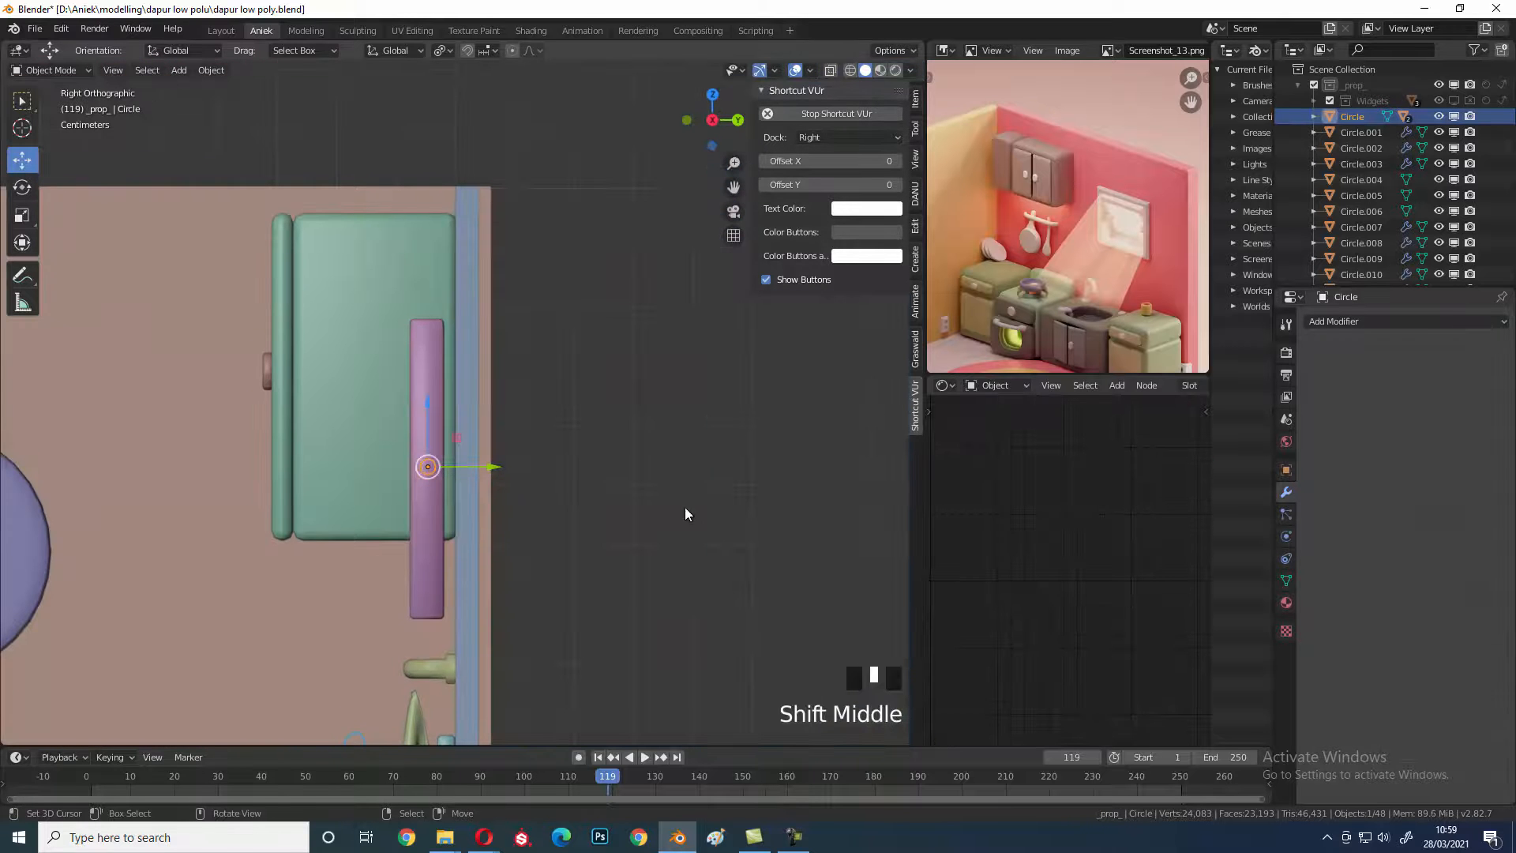
key("r")
left_click(679, 436)
key("shift+z")
middle_click_drag(641, 426, 484, 524)
- Move the outer frame and the tilted window assembly in depth toward the wall opening
key("shift+z")
right_click(494, 412)
middle_click_drag(528, 413, 512, 461)
right_click(428, 436)
left_click_drag(488, 432, 521, 444)
right_click(475, 419, "shift")
left_click(520, 443)
mouse_move(520, 443)
middle_mouse_down()
mouse_move(490, 480)
mouse_move(570, 454)
mouse_move(545, 515)
middle_mouse_up()
- Switch to the rendered view and set the fridge's base color to hue 0.528, saturation 0.408, value 0.451
scroll(608, 473, "up", 3)
key("shift+z")
scroll(439, 577, "down", 3)
middle_click_drag(440, 571, 528, 529)
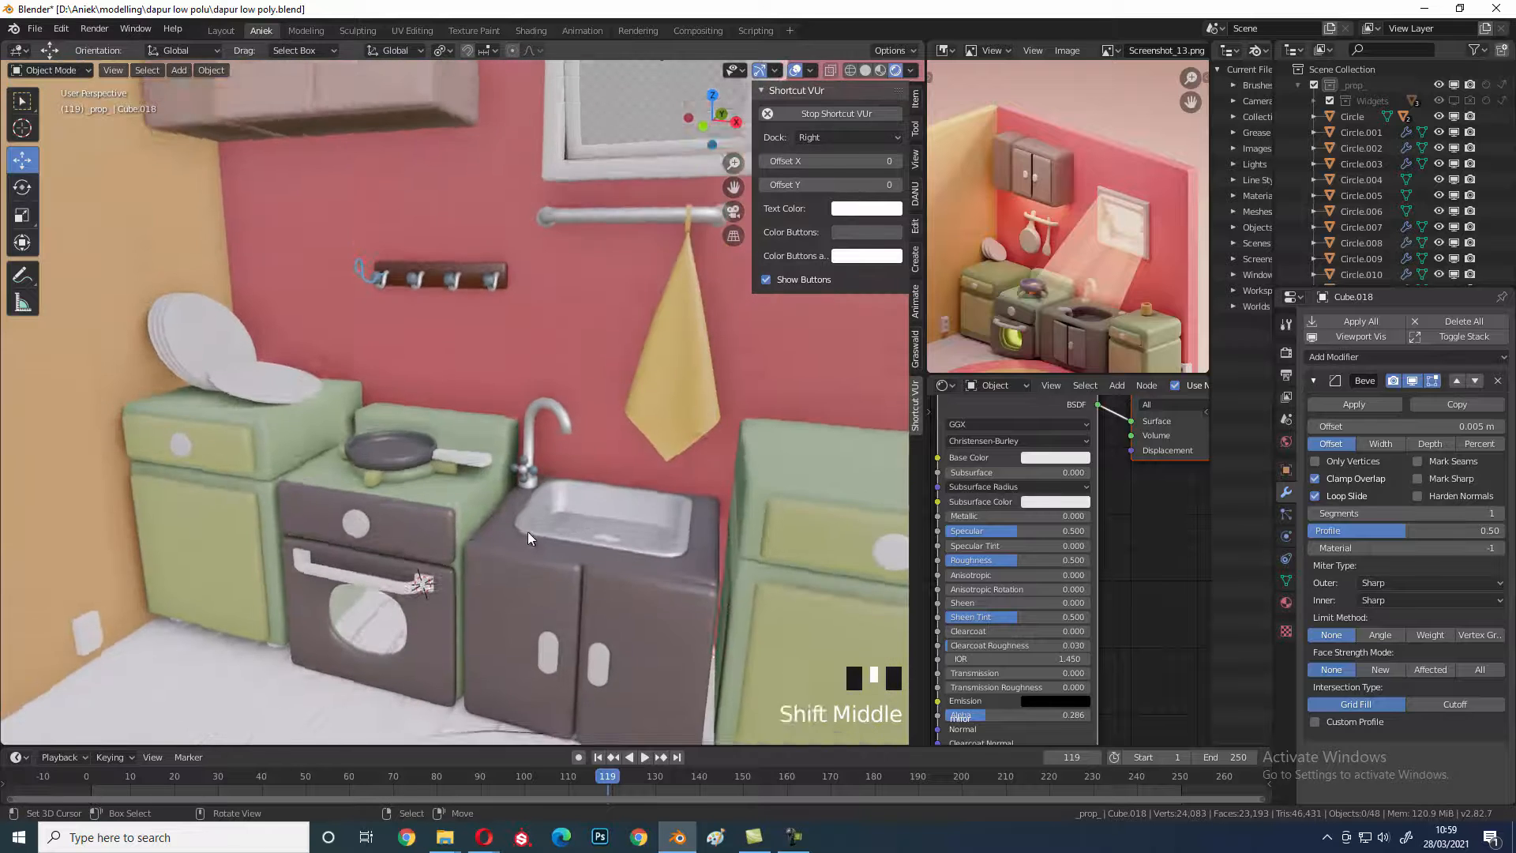
scroll(268, 532, "down", 7)
right_click(287, 440)
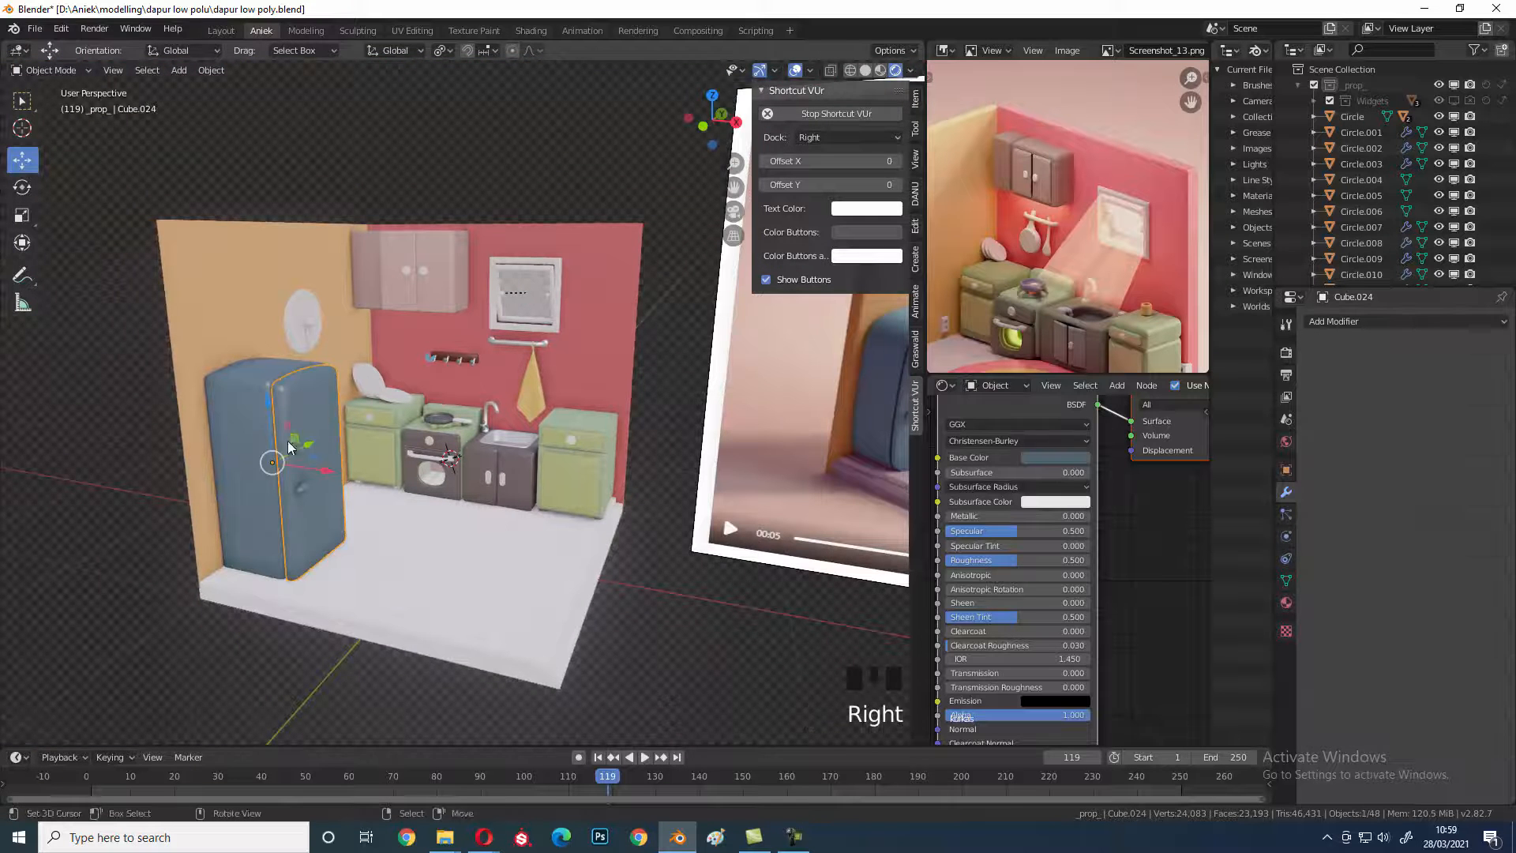
middle_click_drag(287, 440, 265, 460, "shift")
left_click(1041, 460)
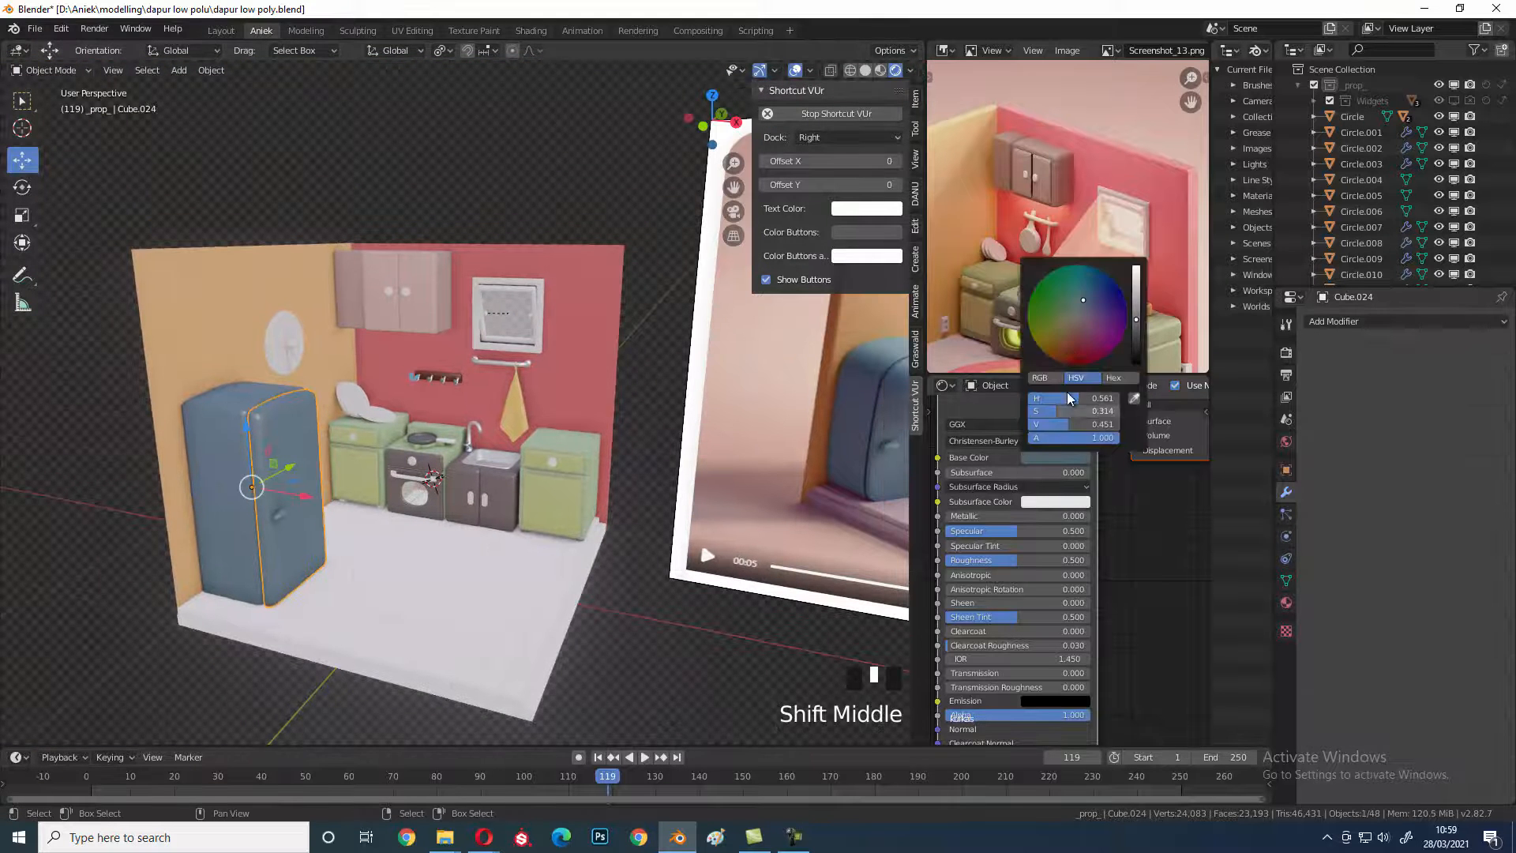
left_click(1079, 297)
left_click_drag(1078, 296, 1081, 294)
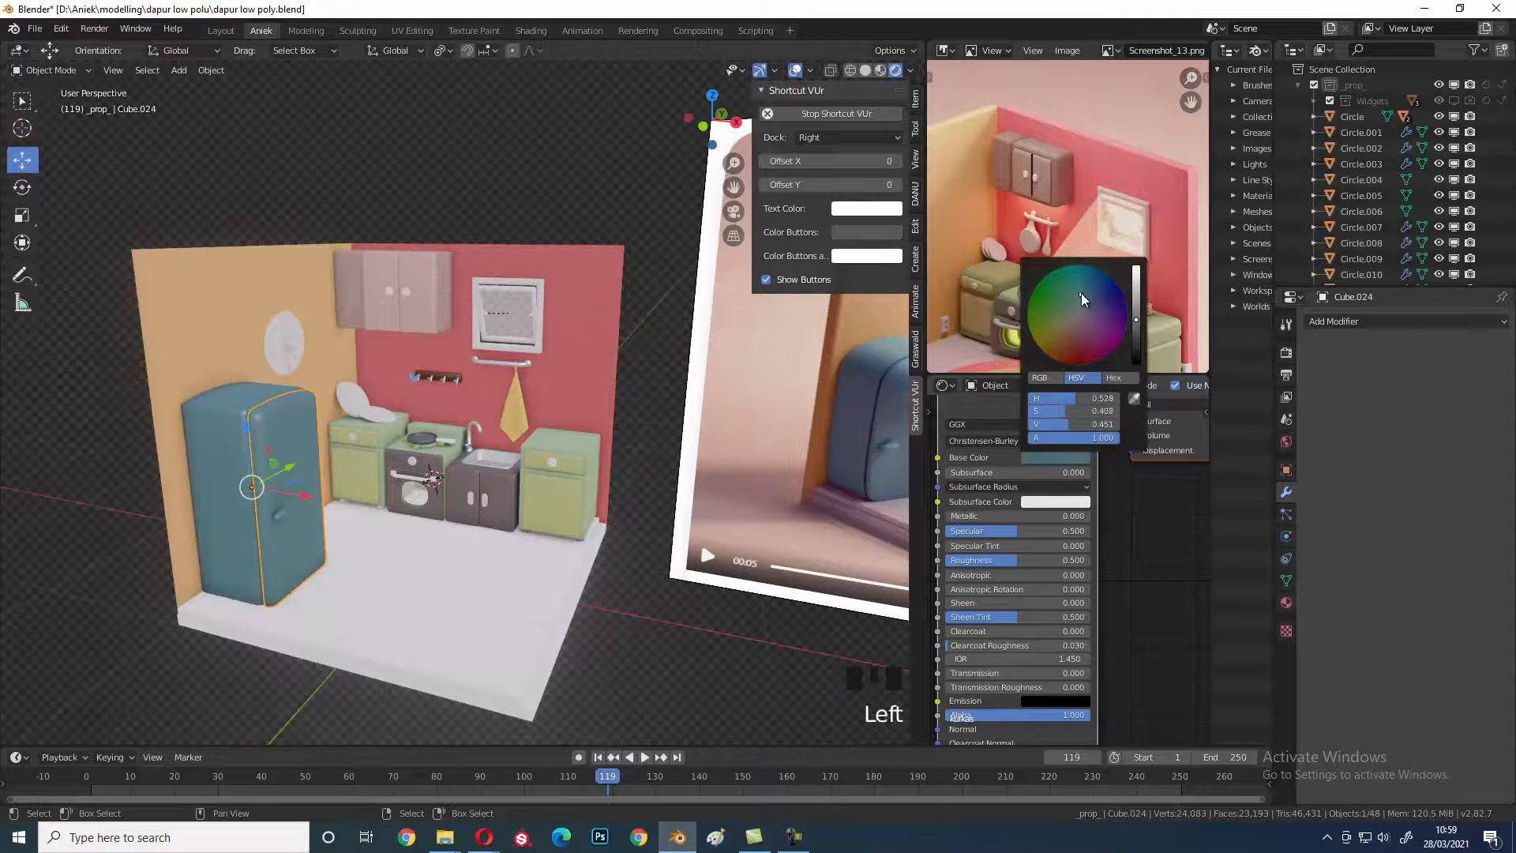
- Select the round floor rug and show its material settings
middle_click_drag(254, 496, 463, 561)
right_click(443, 553)
scroll(433, 499, "down", 3)
middle_click_drag(432, 499, 584, 500, "shift")
scroll(584, 500, "up", 3)
right_click(414, 393)
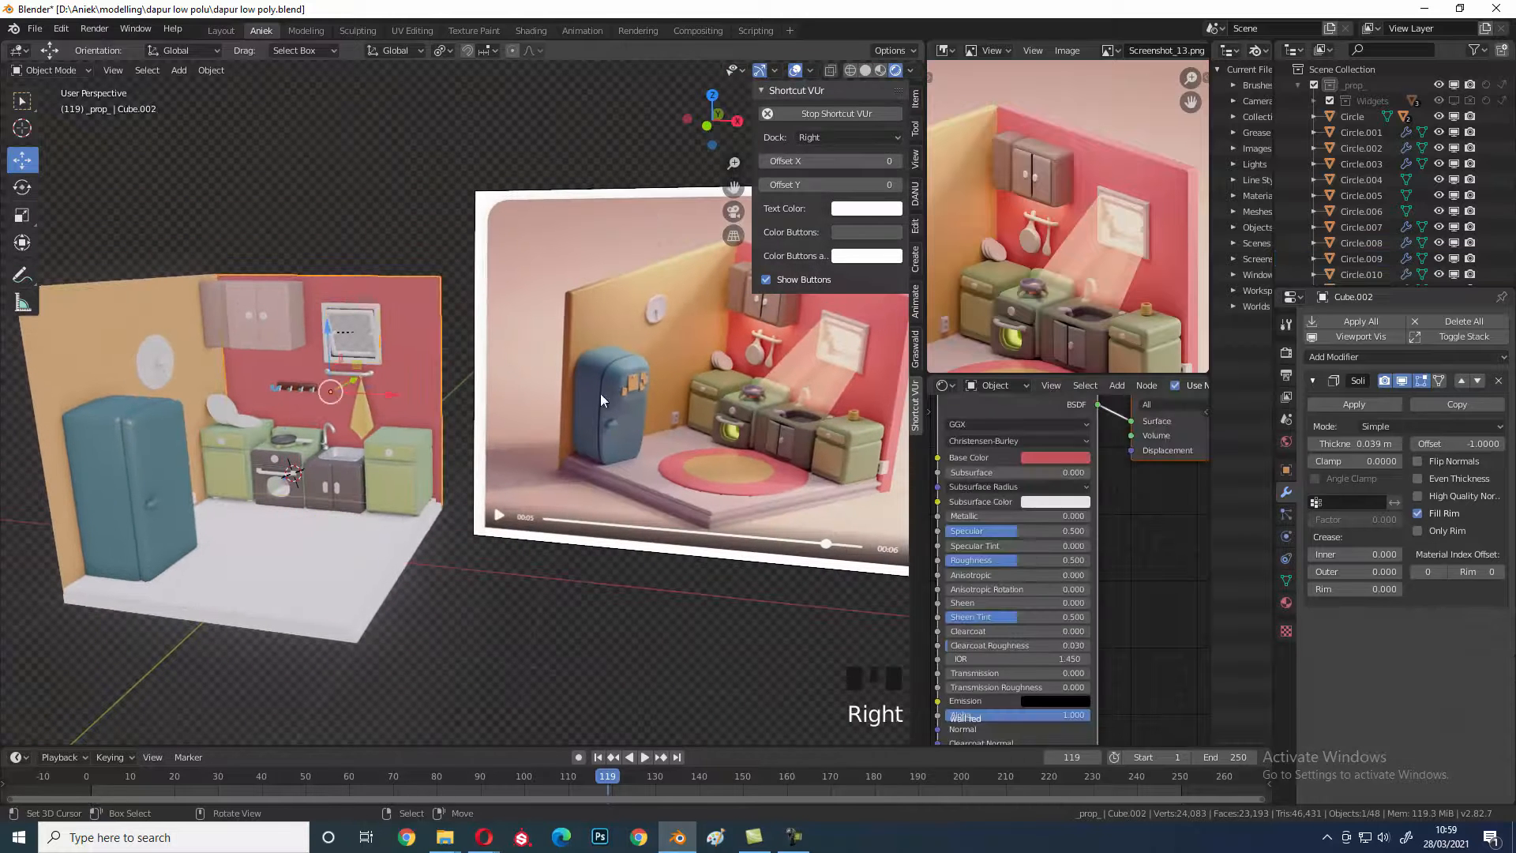
right_click(381, 543)
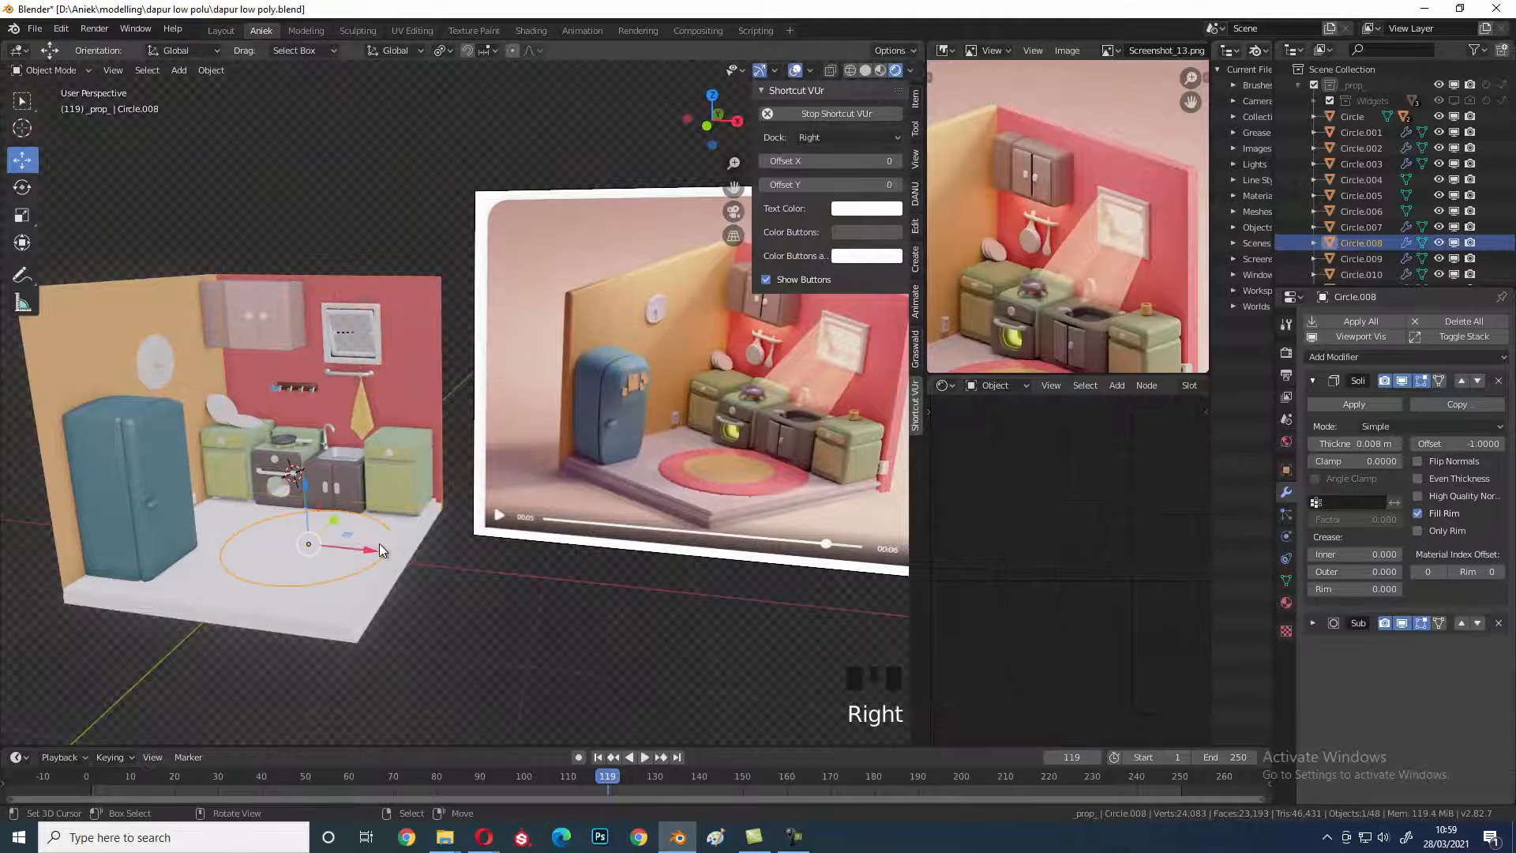
left_click(1286, 601)
left_click(1312, 387)
type("725, 0.090842, 0.093059, 1.000000")
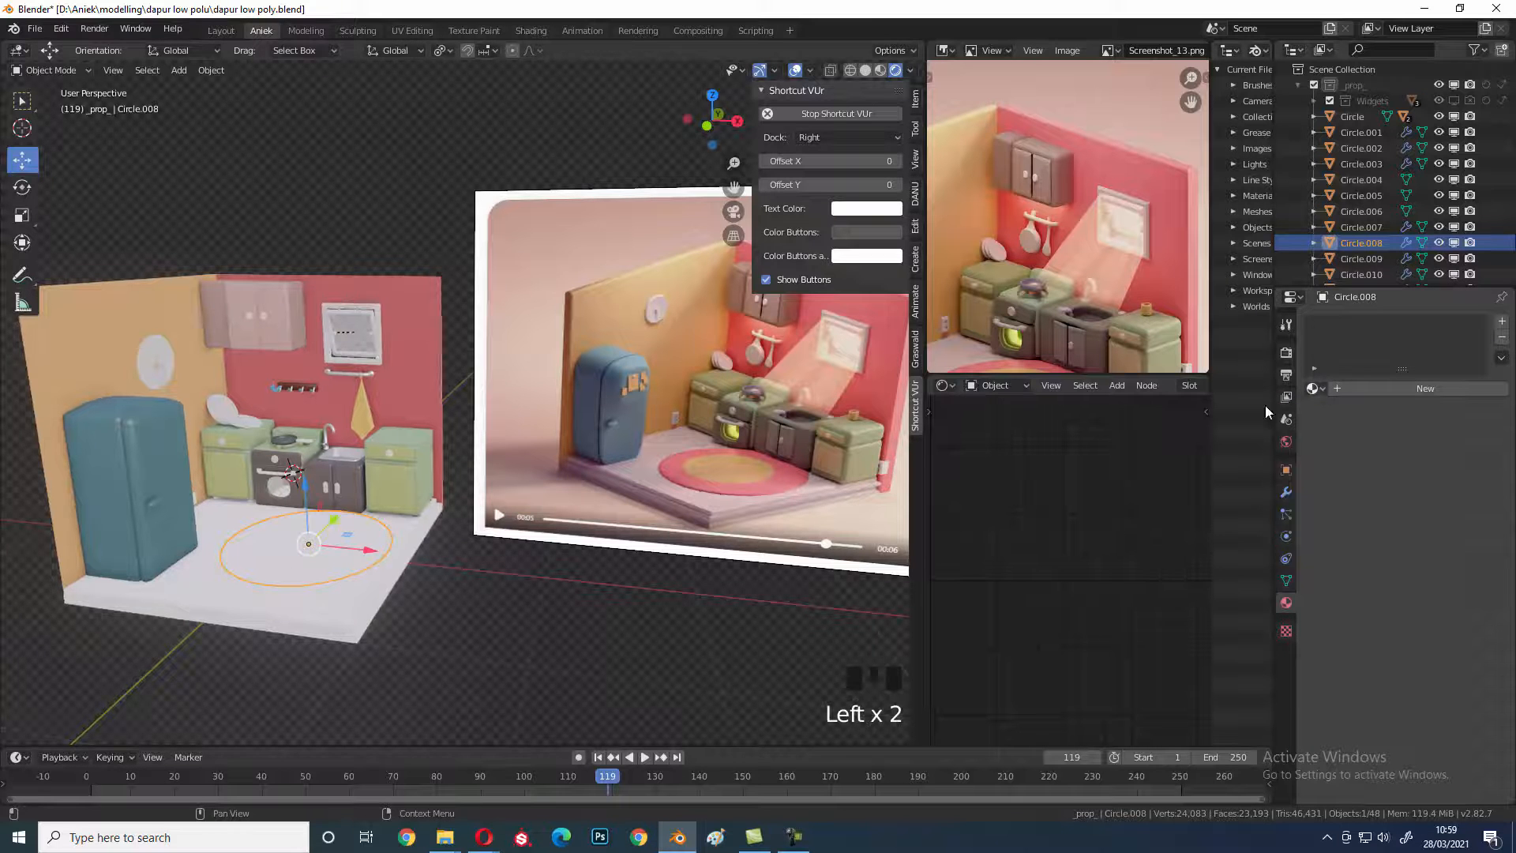
middle_click_drag(309, 671, 309, 567, "shift")
- Assign the existing wall red material to the outer round floor rug
right_click(424, 366)
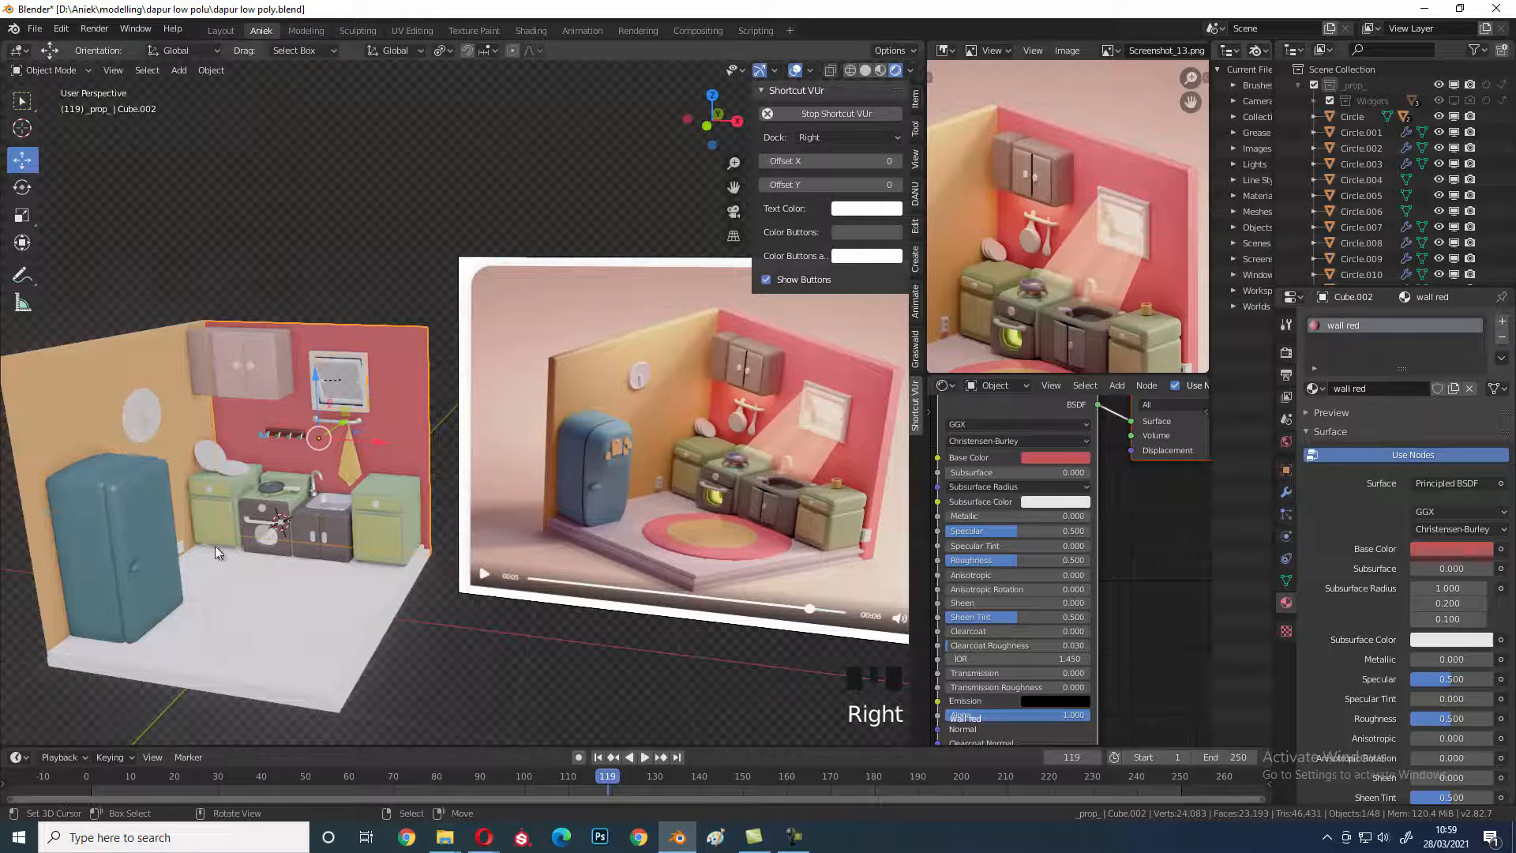
right_click(306, 609)
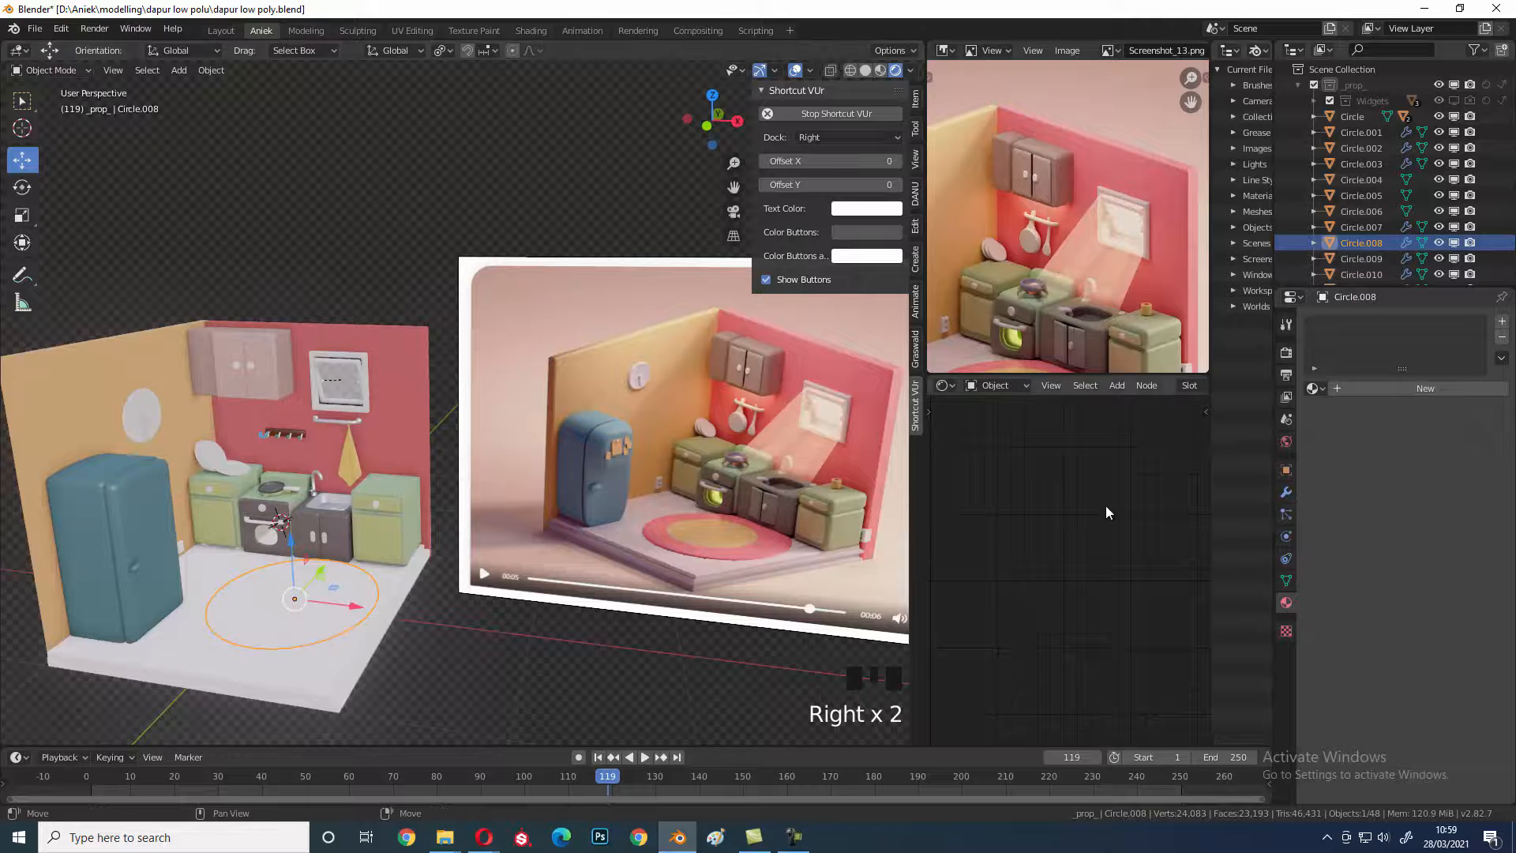
left_click(1312, 388)
type("wall red")
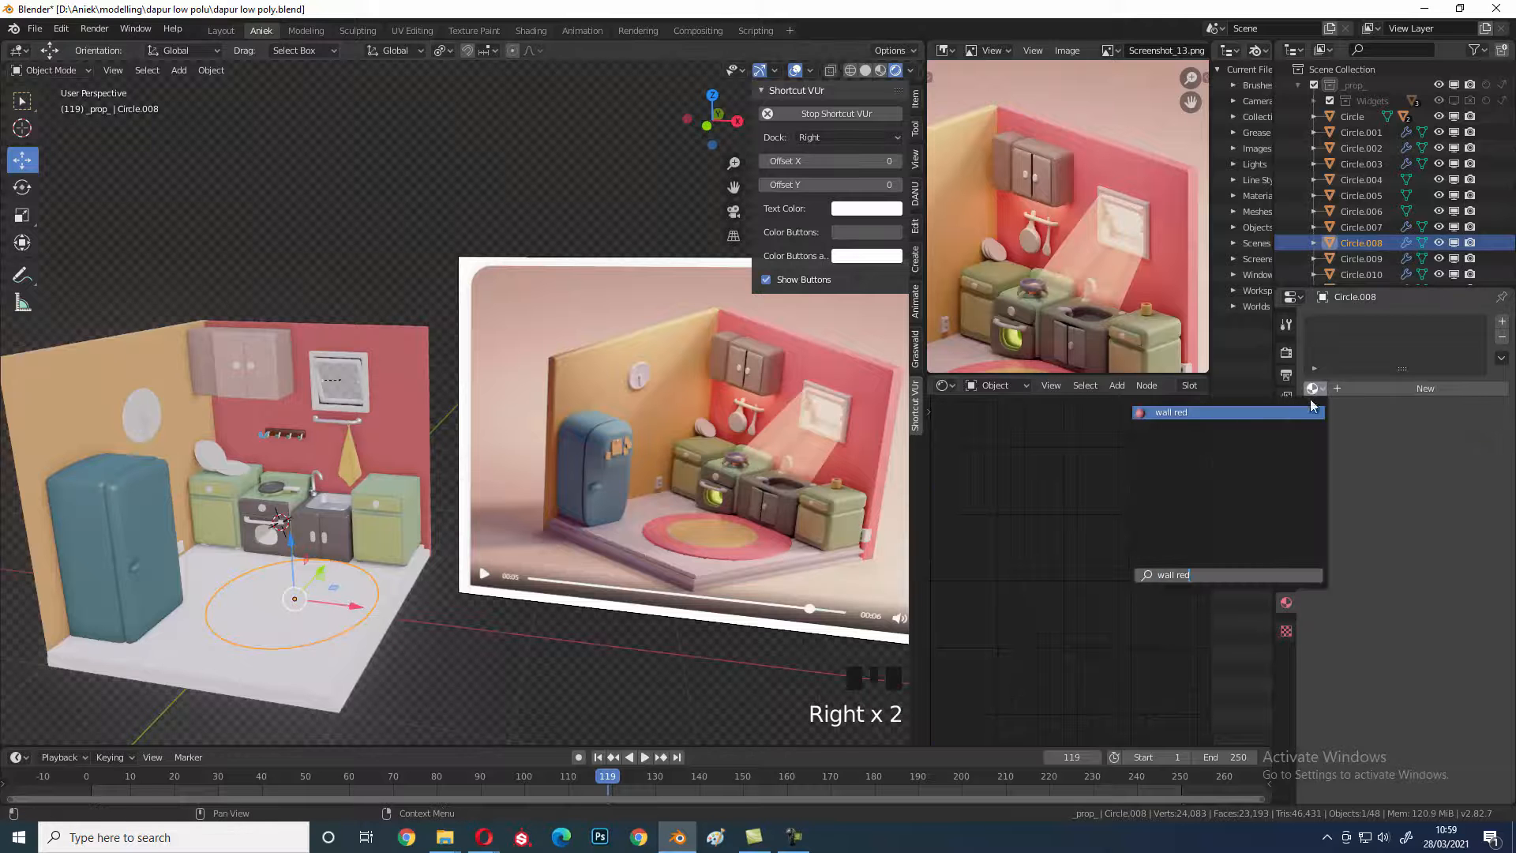
left_click(1232, 412)
- Assign the existing wall orange material to the smaller inner circle of the rug
right_click(262, 597)
right_click(135, 357)
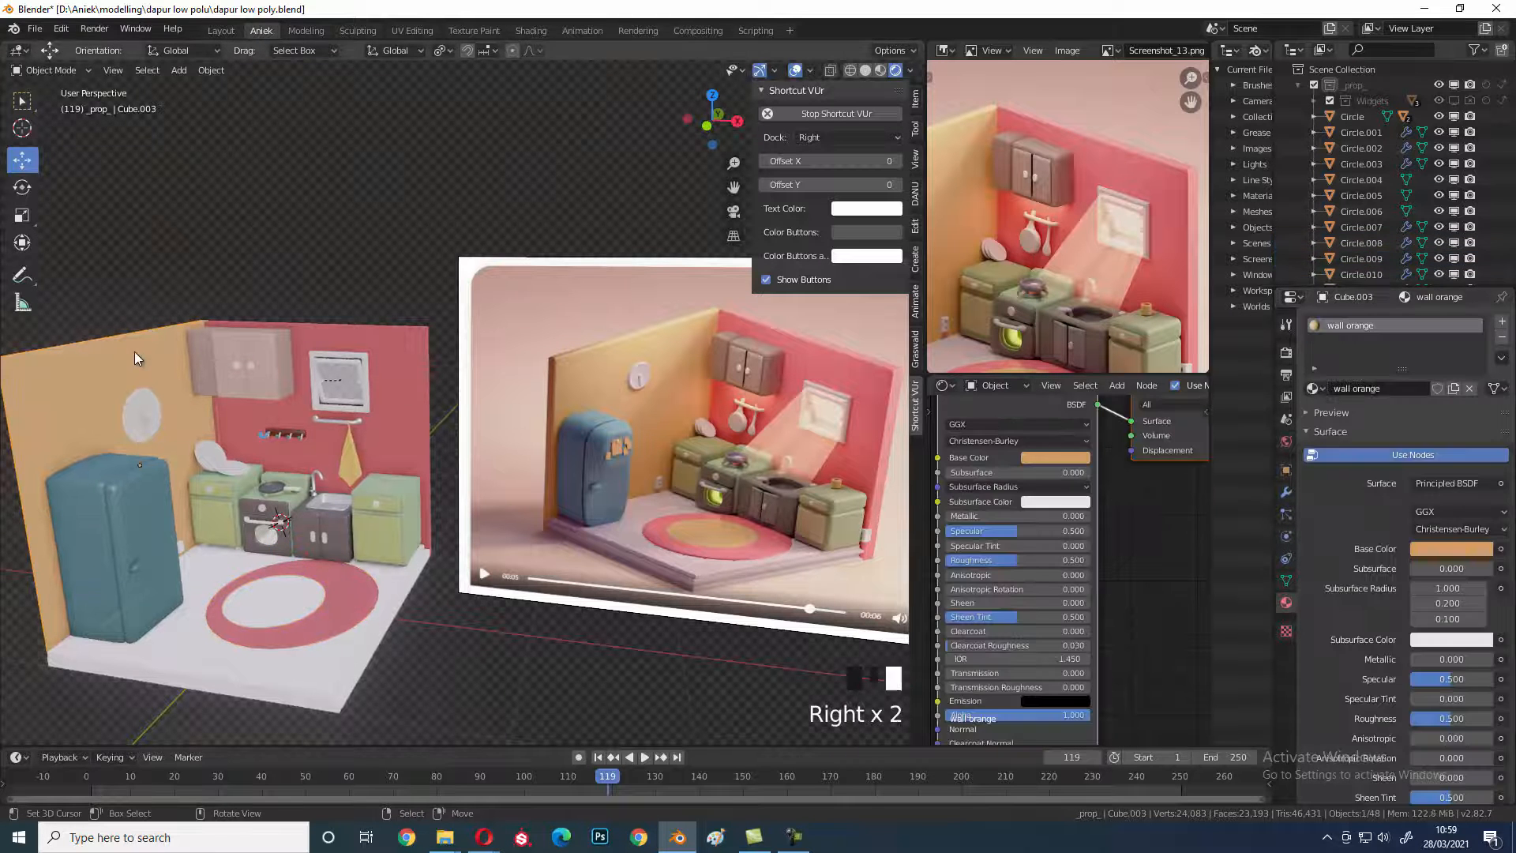
right_click(242, 596)
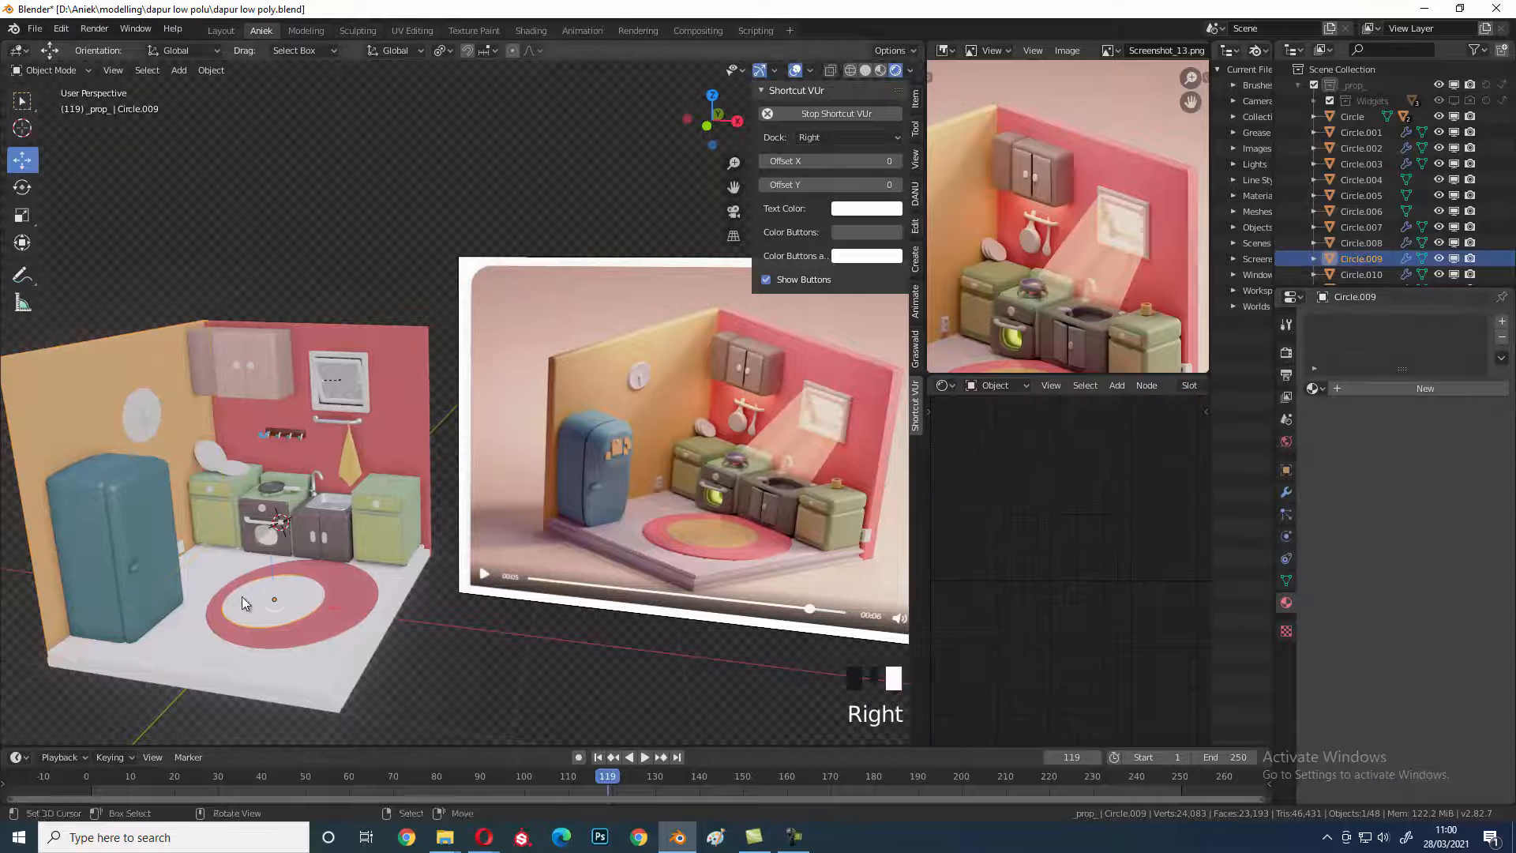
left_click(1323, 392)
type("wall orange")
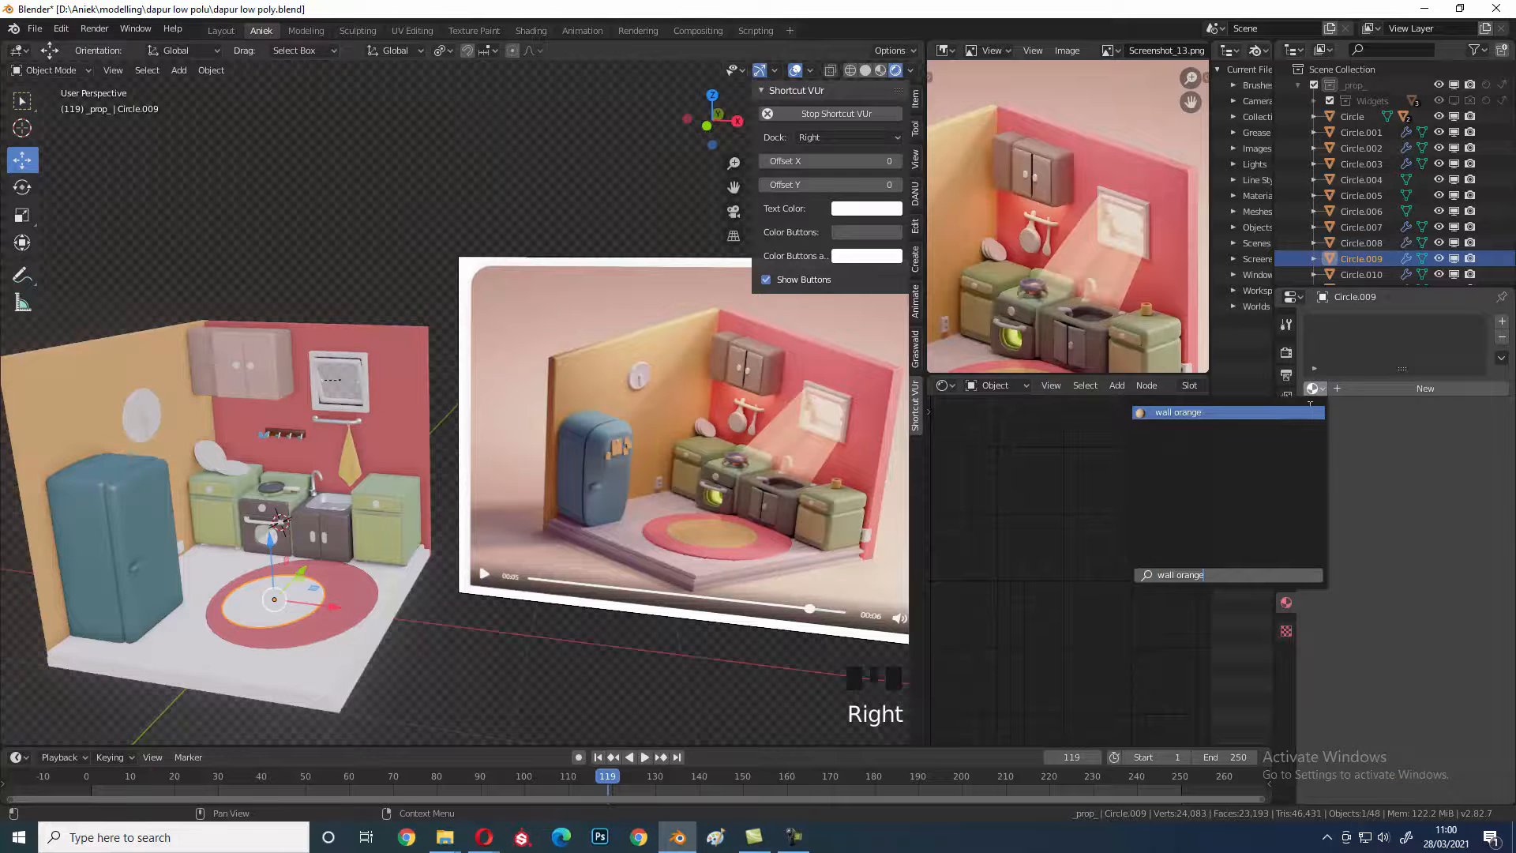
left_click(1309, 412)
middle_click_drag(395, 552, 373, 608, "shift")
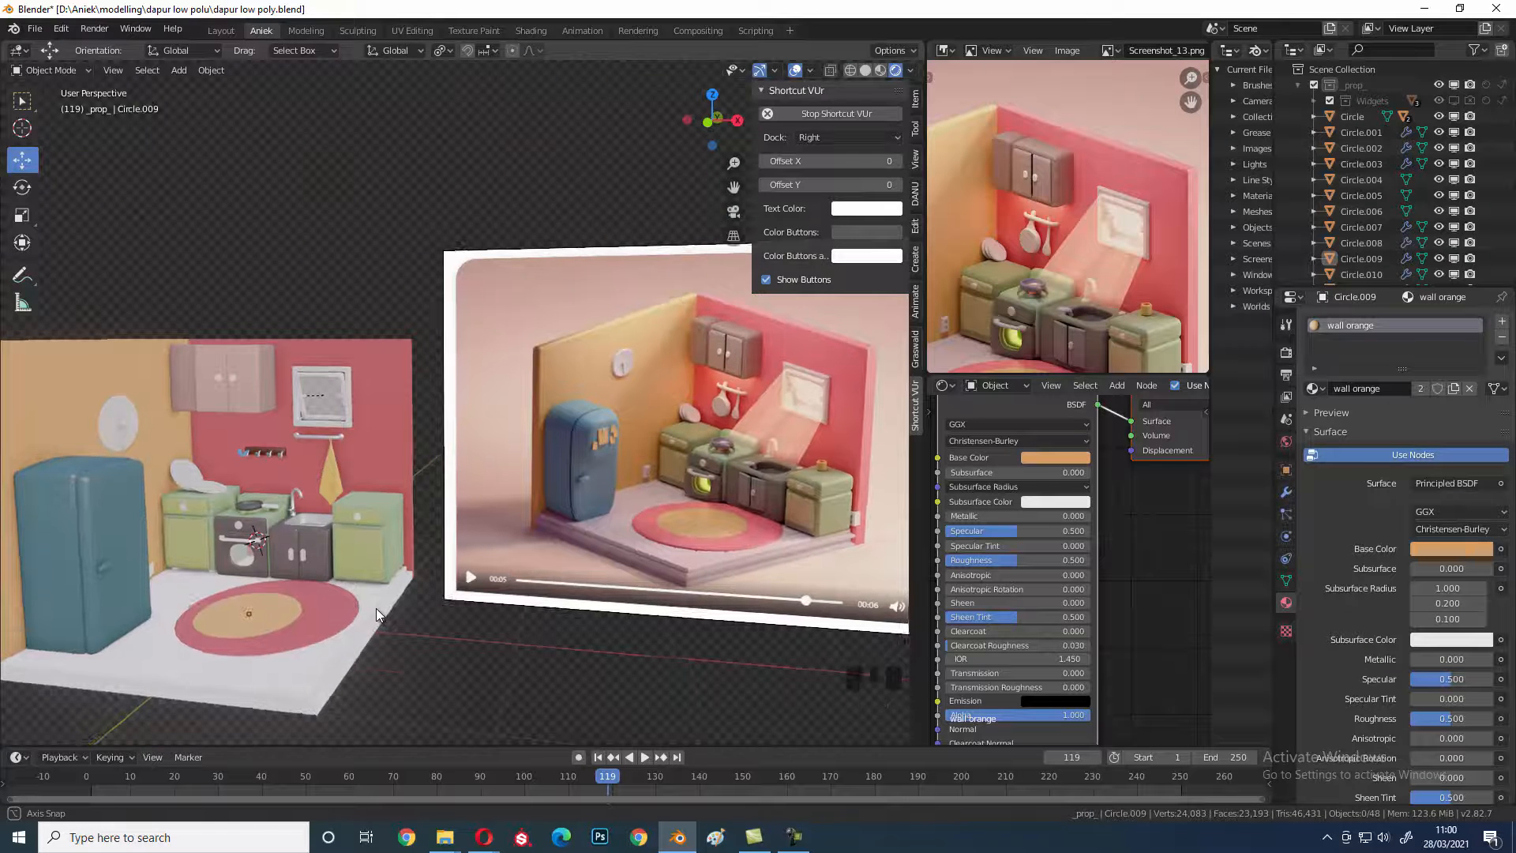
- Shift the base color of the dark sink cabinet's buttom cabinet.001 material slightly toward a purplish brown
scroll(377, 610, "up", 2)
middle_click_drag(376, 609, 260, 632, "shift")
right_click(205, 581)
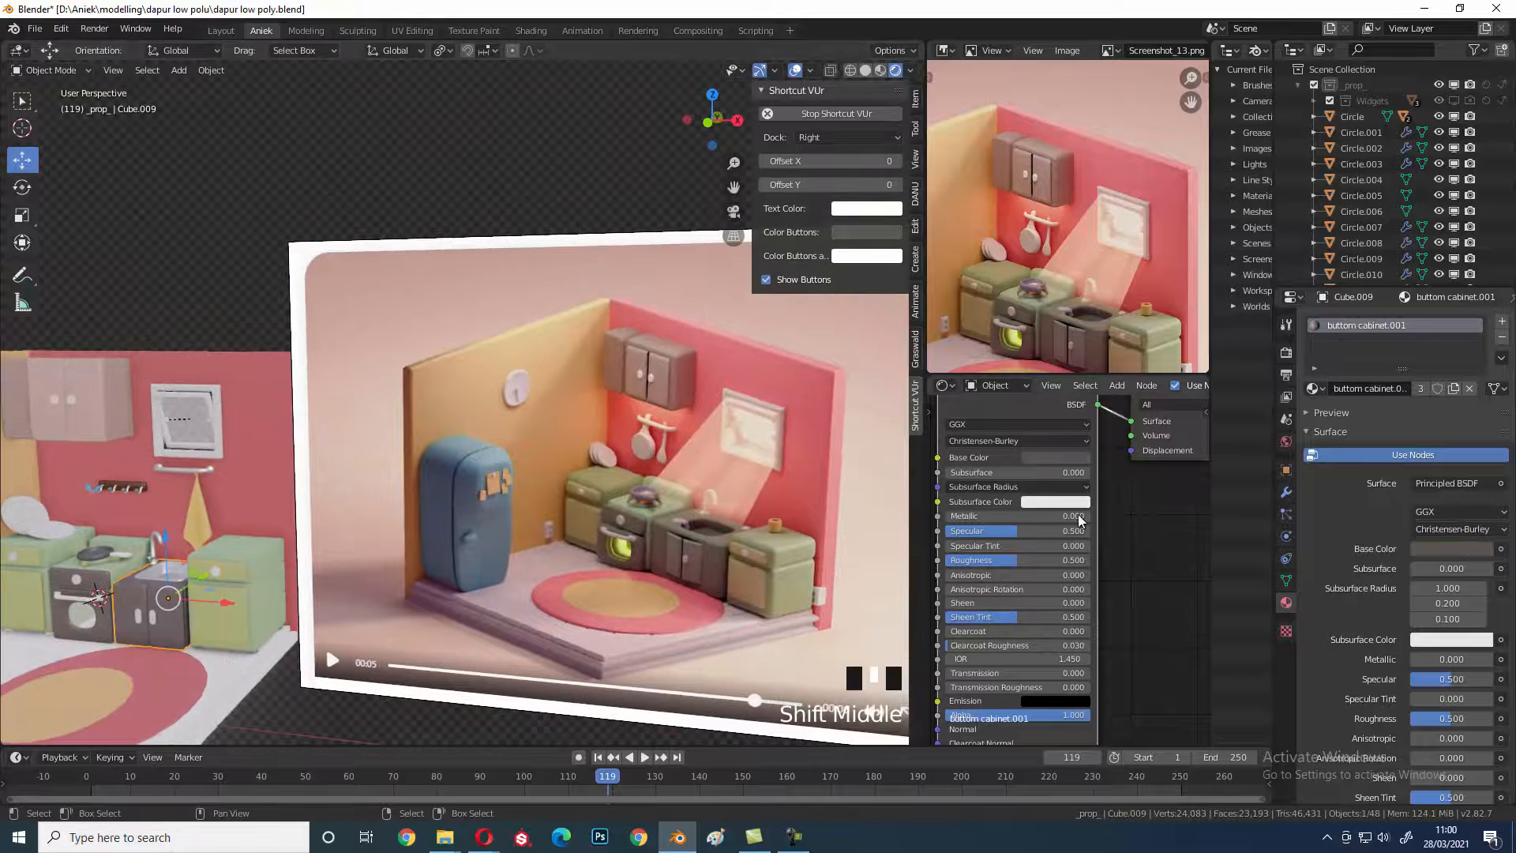
left_click(1055, 458)
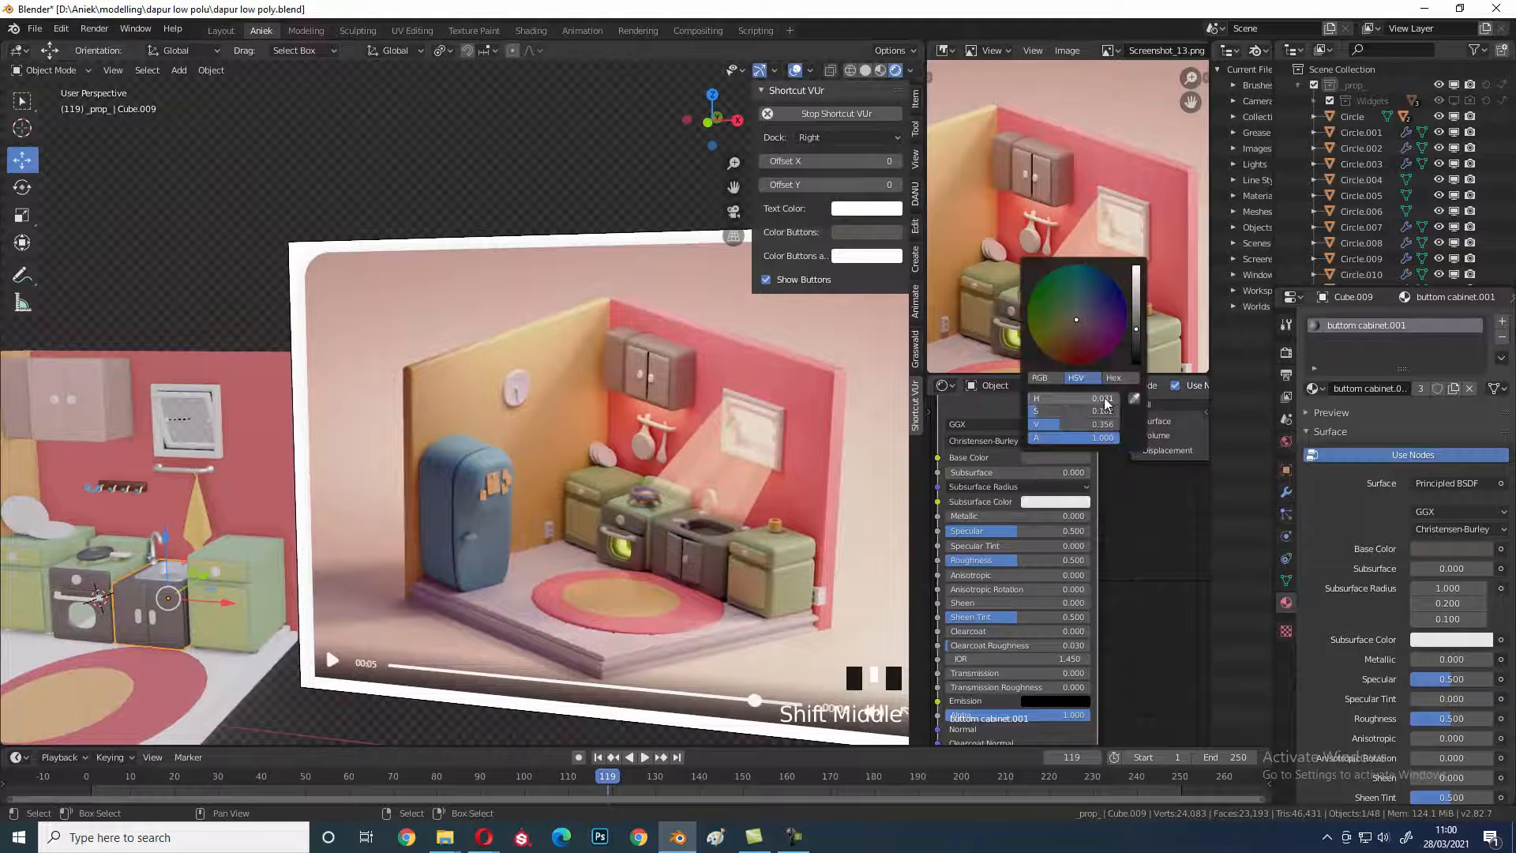
left_click(1064, 323)
key("ctrl+z")
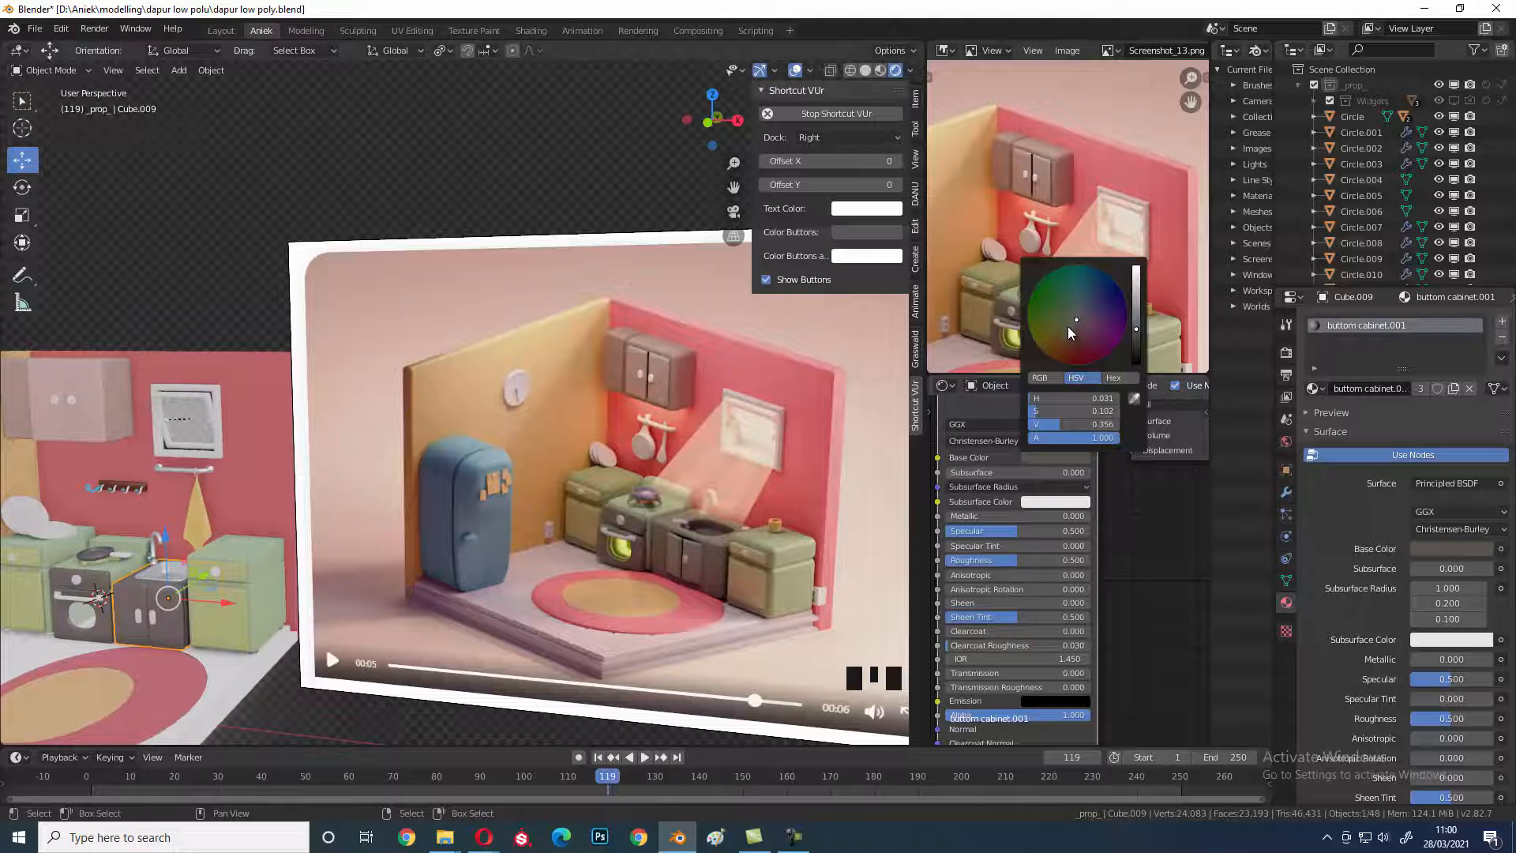
left_click_drag(1073, 319, 1076, 315)
scroll(107, 543, "down", 2)
middle_click_drag(106, 543, 250, 571)
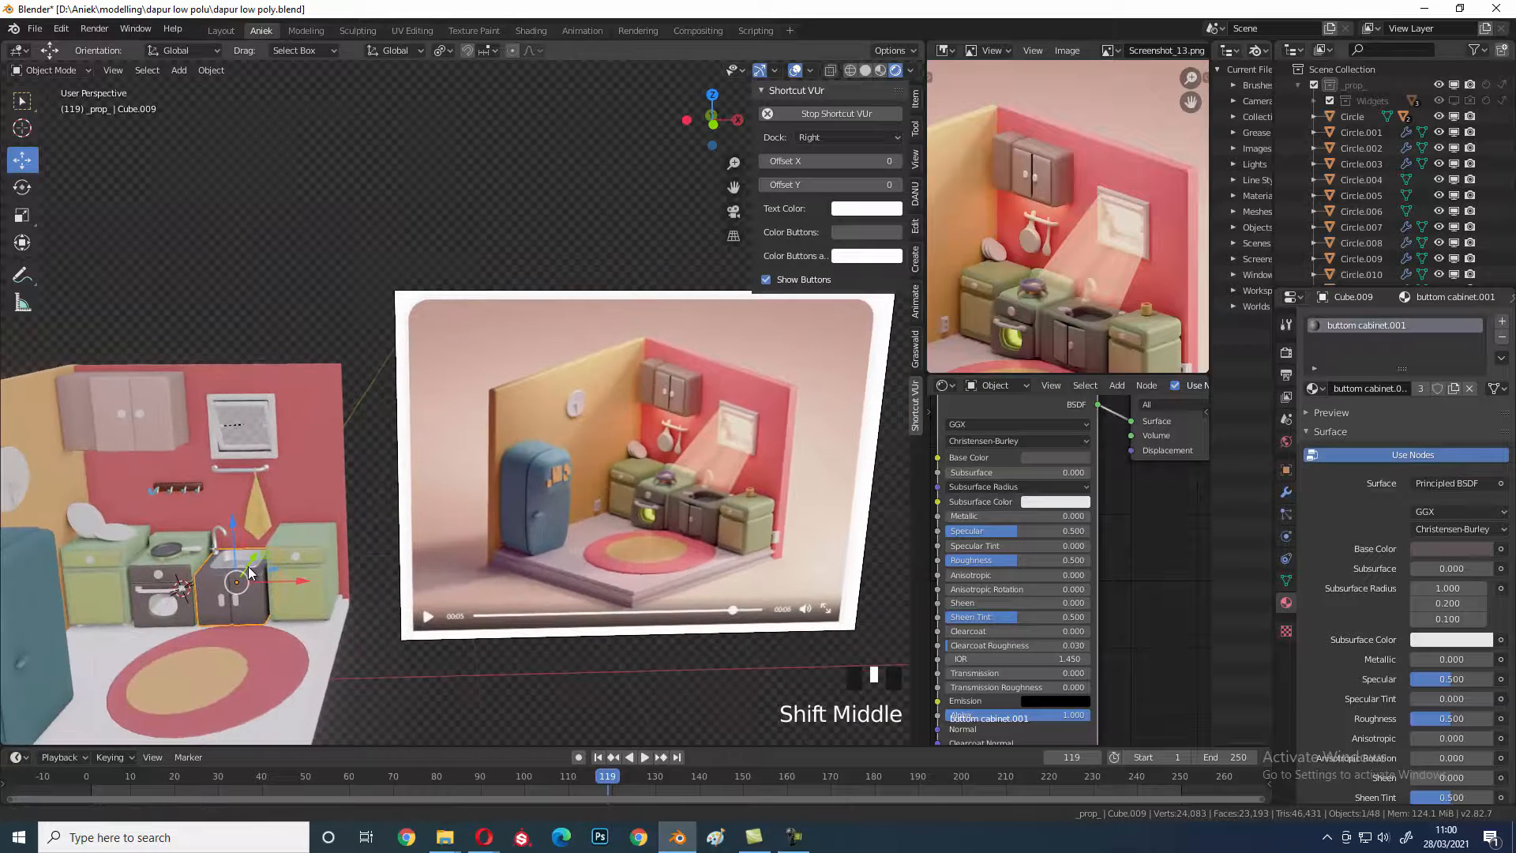
scroll(282, 573, "up", 1)
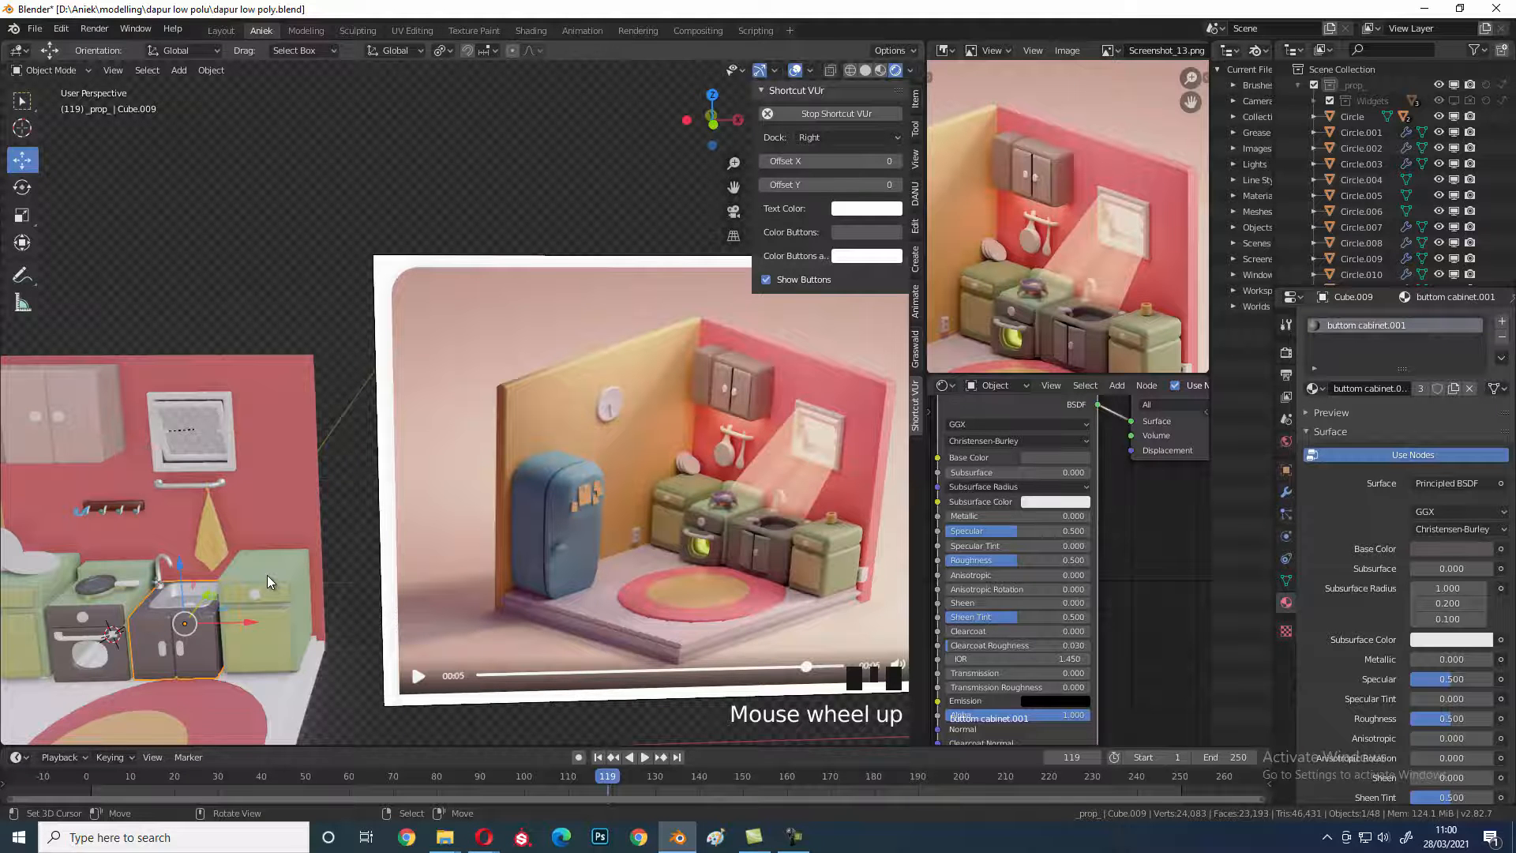
- Create a new material for the frying pan's handle and give it an orange base color
scroll(267, 574, "down", 2)
middle_click_drag(216, 567, 340, 554, "shift")
scroll(339, 554, "up", 3)
middle_click_drag(581, 597, 391, 521, "shift")
scroll(287, 577, "up", 2)
right_click(277, 593)
middle_click_drag(277, 594, 388, 546, "shift")
scroll(366, 526, "up", 1)
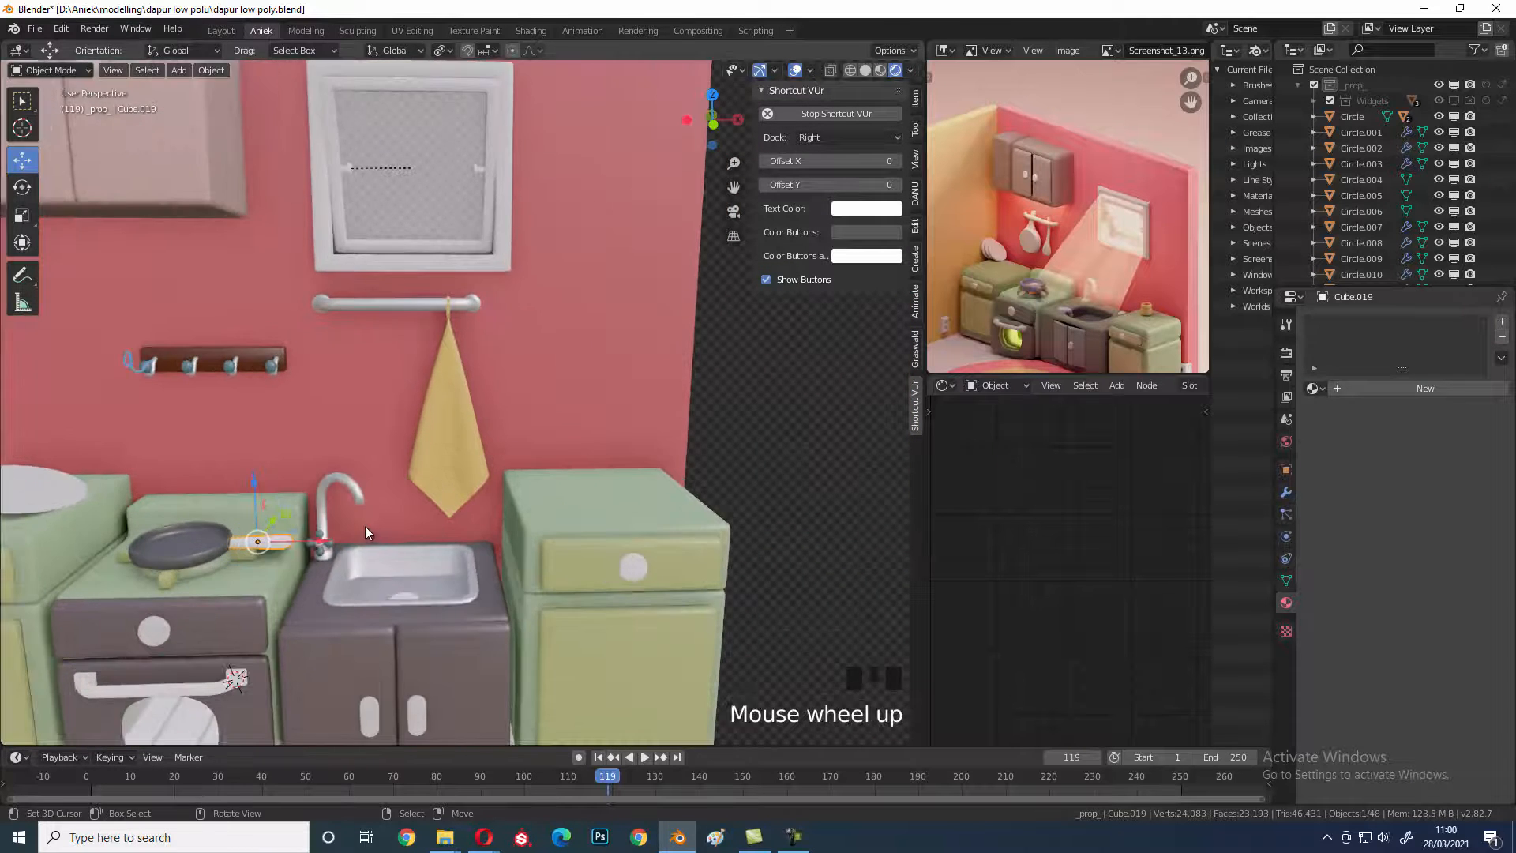
middle_click_drag(489, 556, 528, 551, "shift")
scroll(433, 570, "down", 4)
middle_click_drag(433, 570, 577, 561)
scroll(557, 580, "up", 1)
left_click(1428, 390)
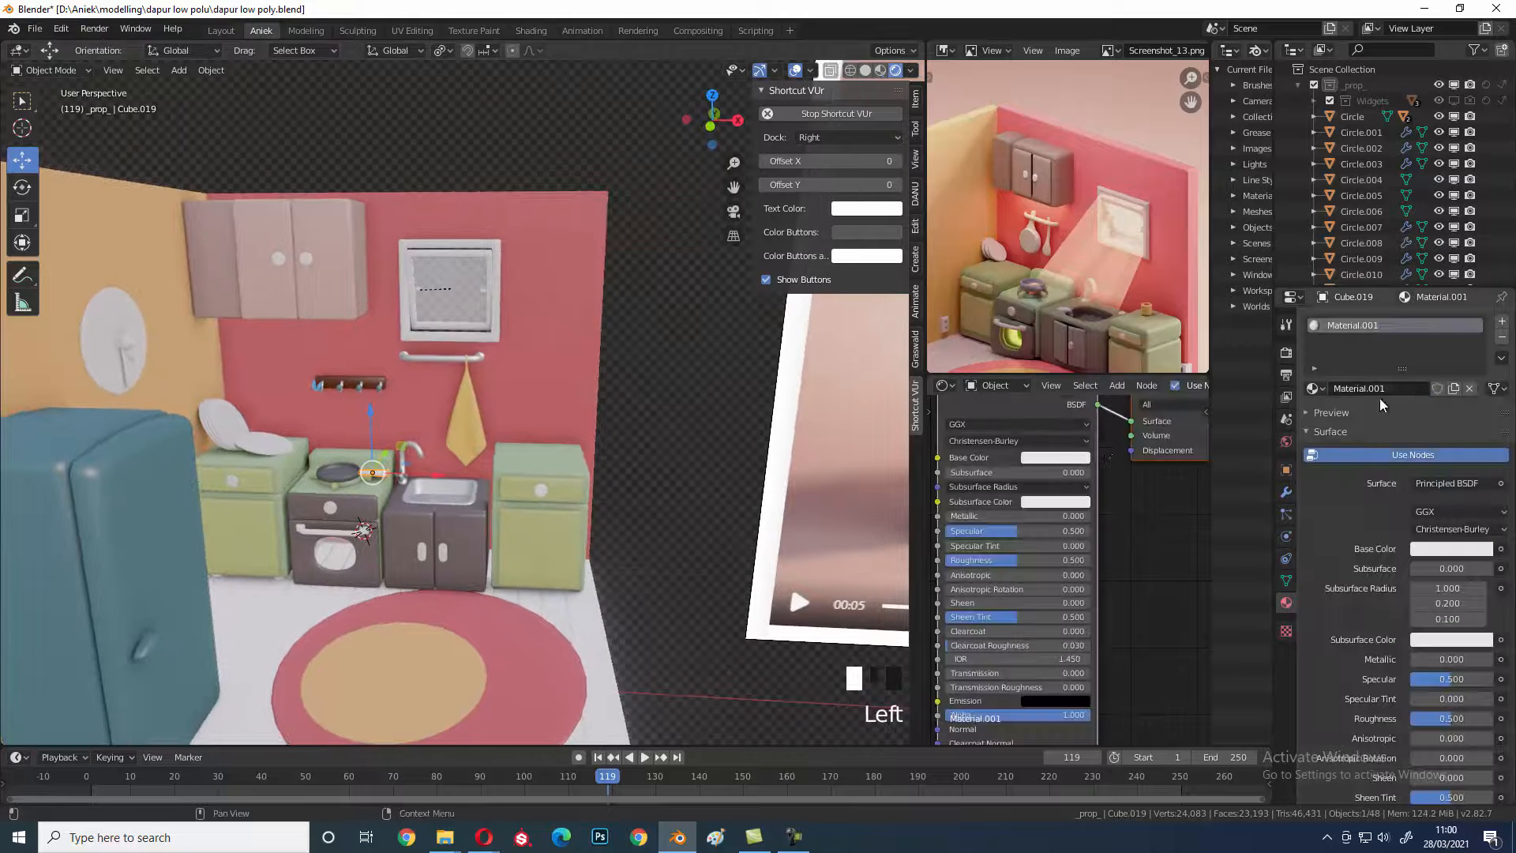
left_click(1059, 457)
mouse_move(1082, 352)
left_mouse_down()
mouse_move(1053, 353)
mouse_move(1053, 338)
mouse_move(1059, 350)
left_mouse_up()
- Refine the pan handle's base color to a softer orange
key("a")
key("a")
scroll(443, 619, "up", 3)
middle_click_drag(442, 618, 710, 600)
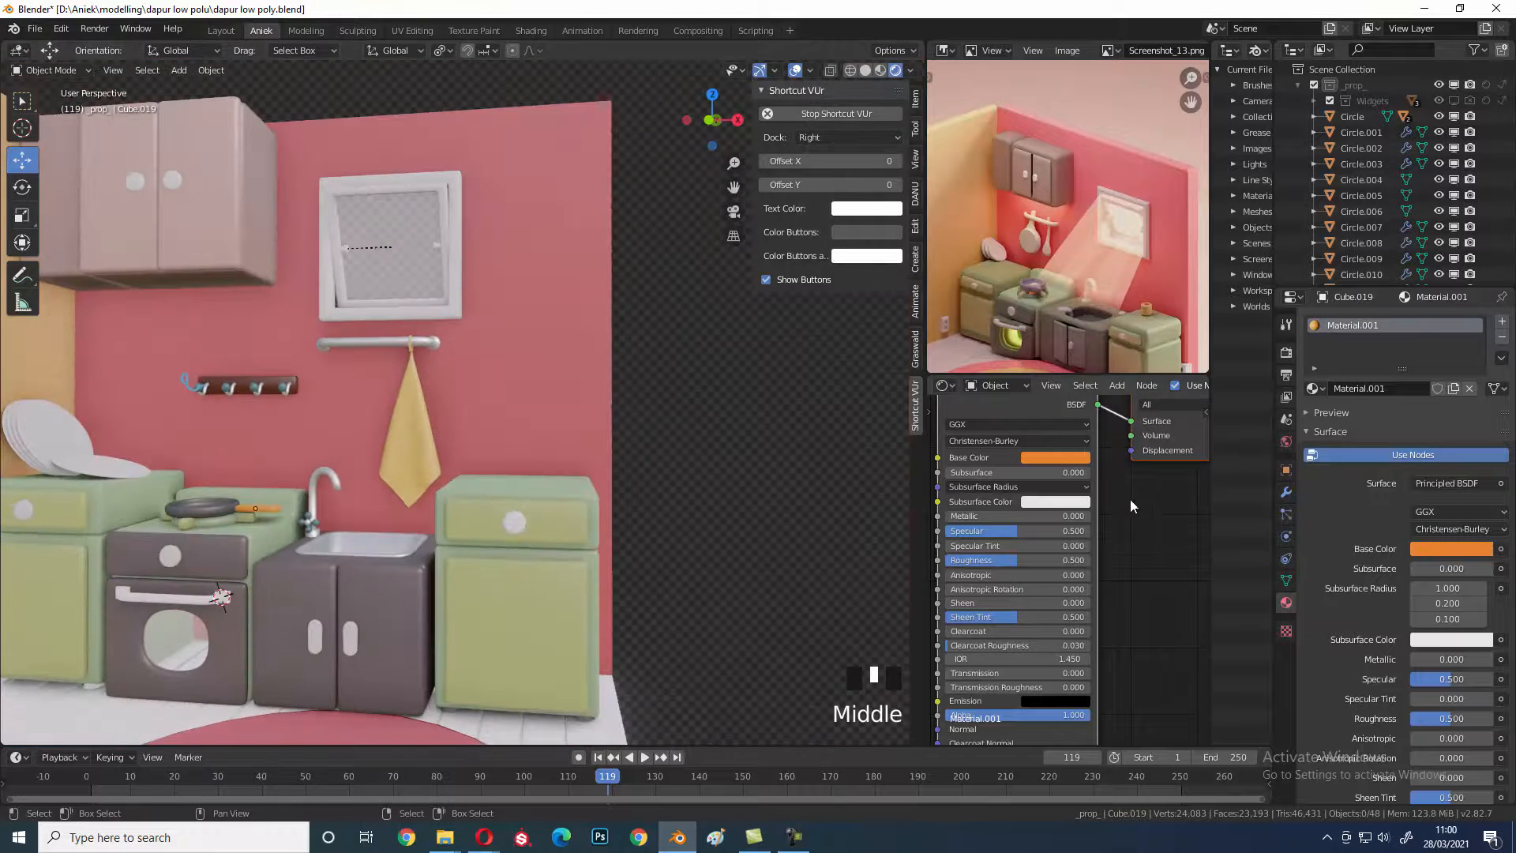
left_click(1081, 458)
mouse_move(1082, 333)
left_mouse_down()
mouse_move(1050, 357)
mouse_move(1067, 357)
mouse_move(1050, 328)
mouse_move(1063, 353)
left_mouse_up()
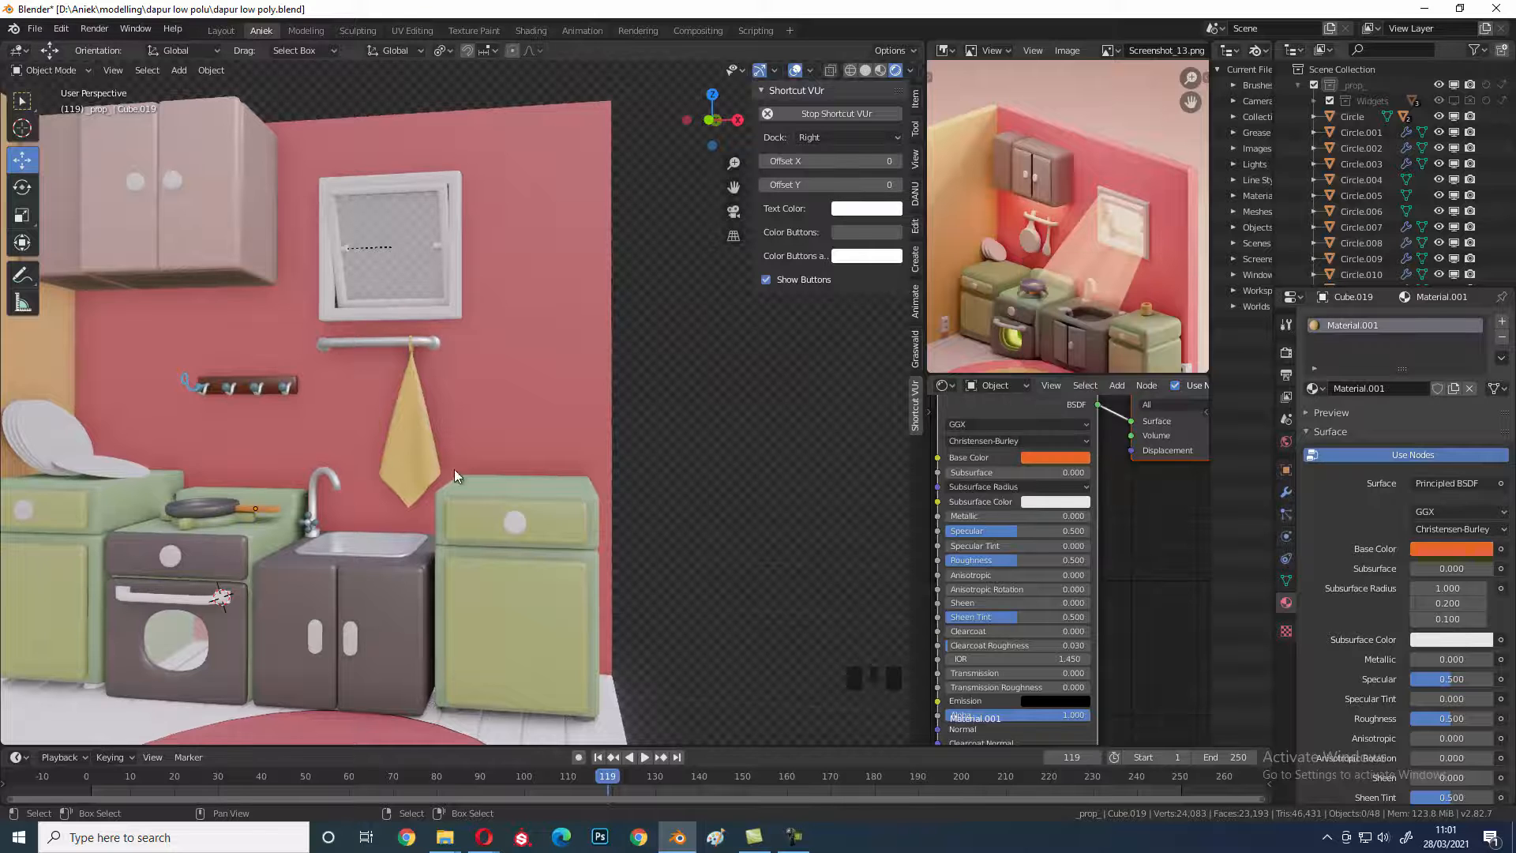
middle_click_drag(513, 600, 403, 620)
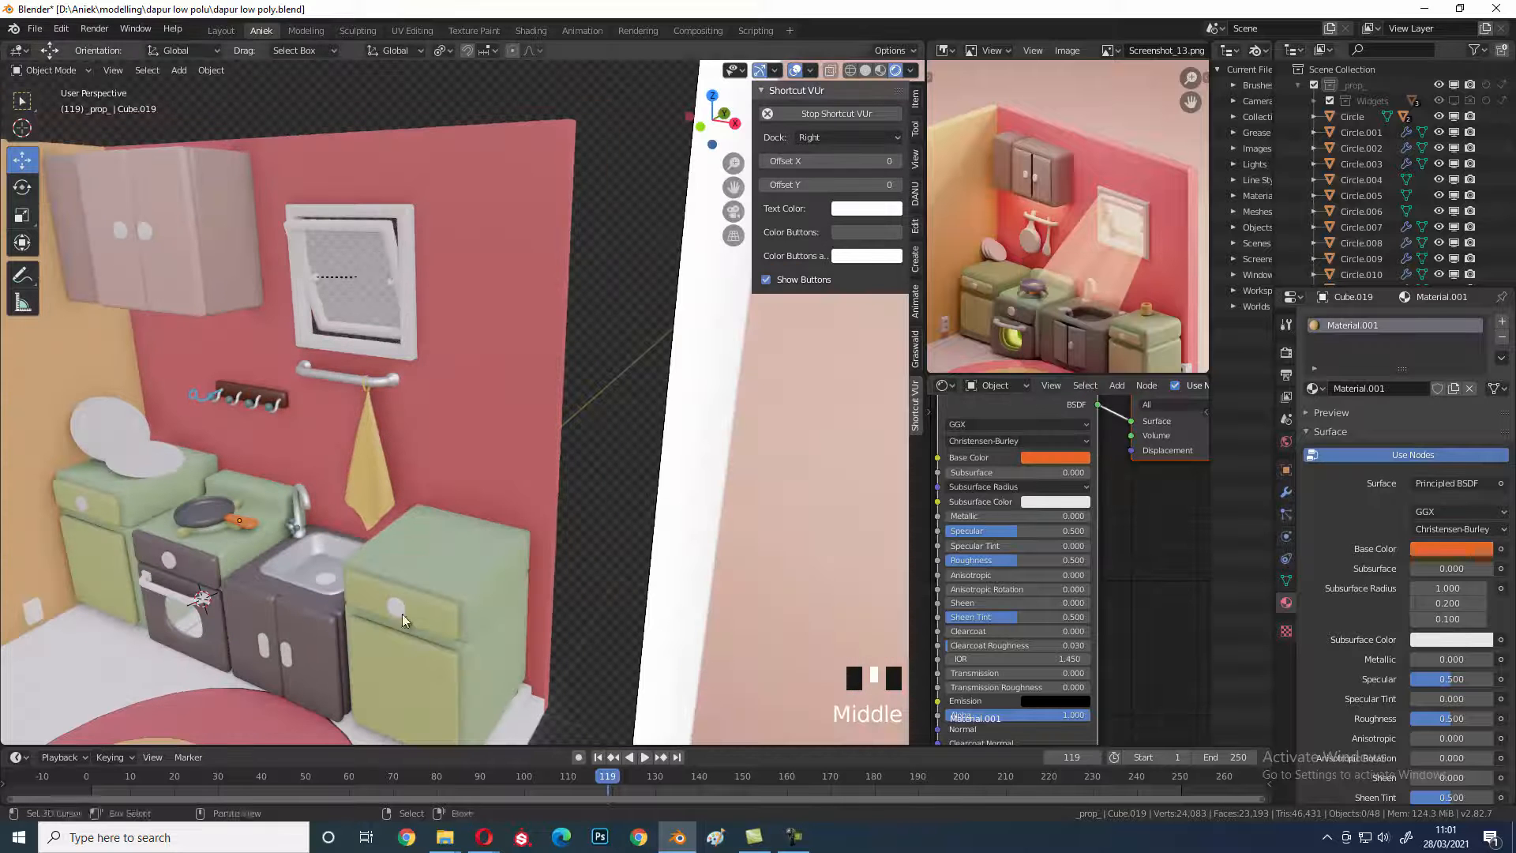
left_click(1086, 464)
mouse_move(1068, 322)
left_mouse_down()
mouse_move(1057, 348)
mouse_move(1083, 325)
mouse_move(1082, 345)
left_mouse_up()
left_click_drag(1077, 334, 1060, 345)
middle_click_drag(600, 474, 622, 556)
scroll(538, 586, "down", 3)
middle_click_drag(538, 586, 594, 548)
scroll(541, 509, "up", 3)
scroll(361, 586, "up", 2)
- Assign the existing plate material to the oven door's handle
middle_click_drag(360, 586, 545, 601)
scroll(502, 552, "up", 2)
right_click(506, 577)
key("g")
left_click(487, 586)
scroll(504, 585, "down", 4)
scroll(442, 402, "down", 1)
middle_click_drag(442, 399, 414, 420)
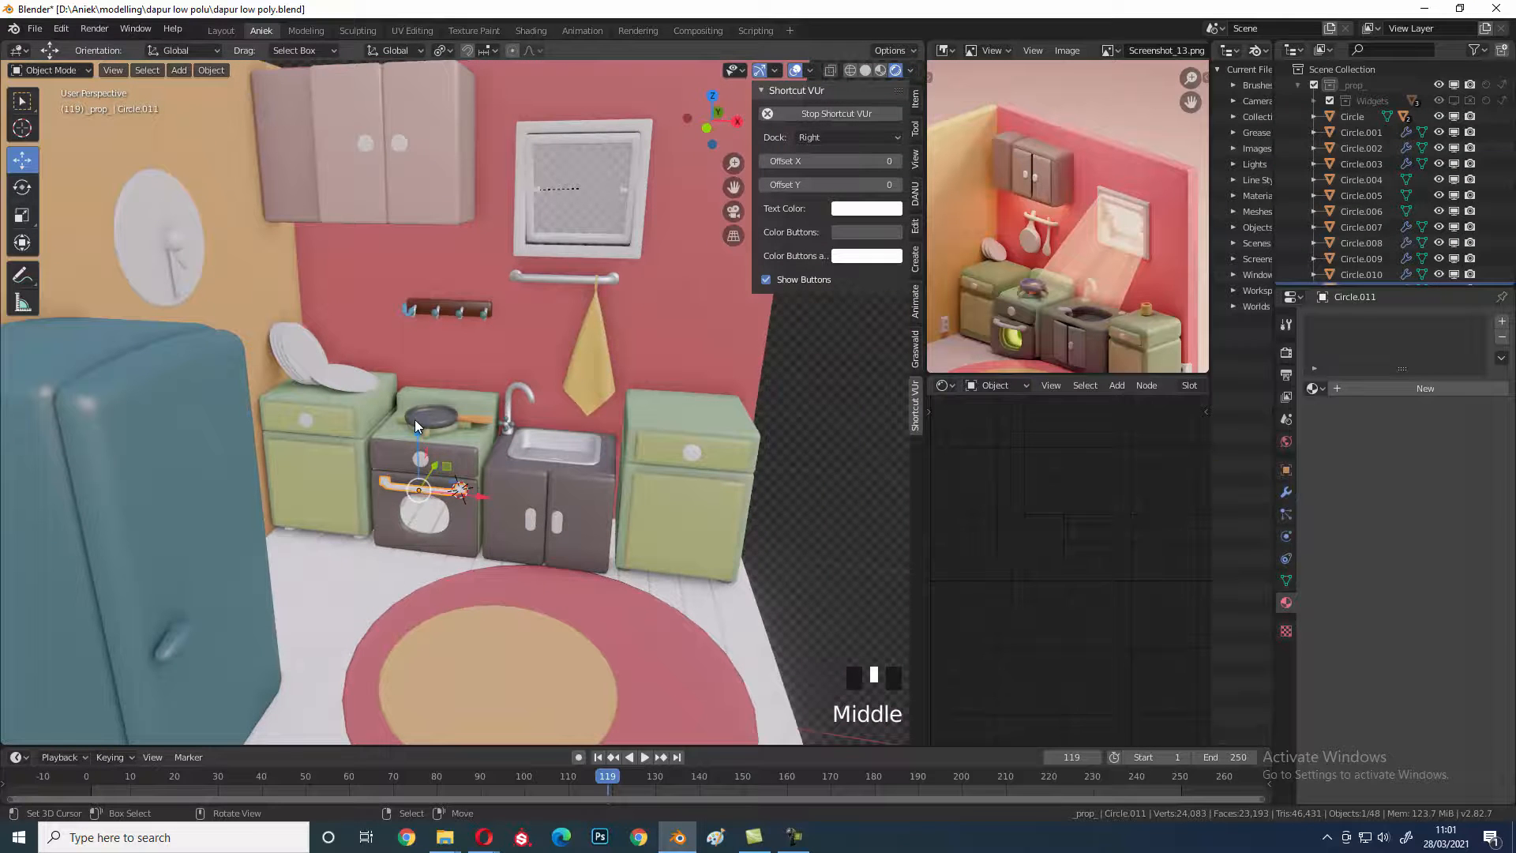
right_click(352, 386)
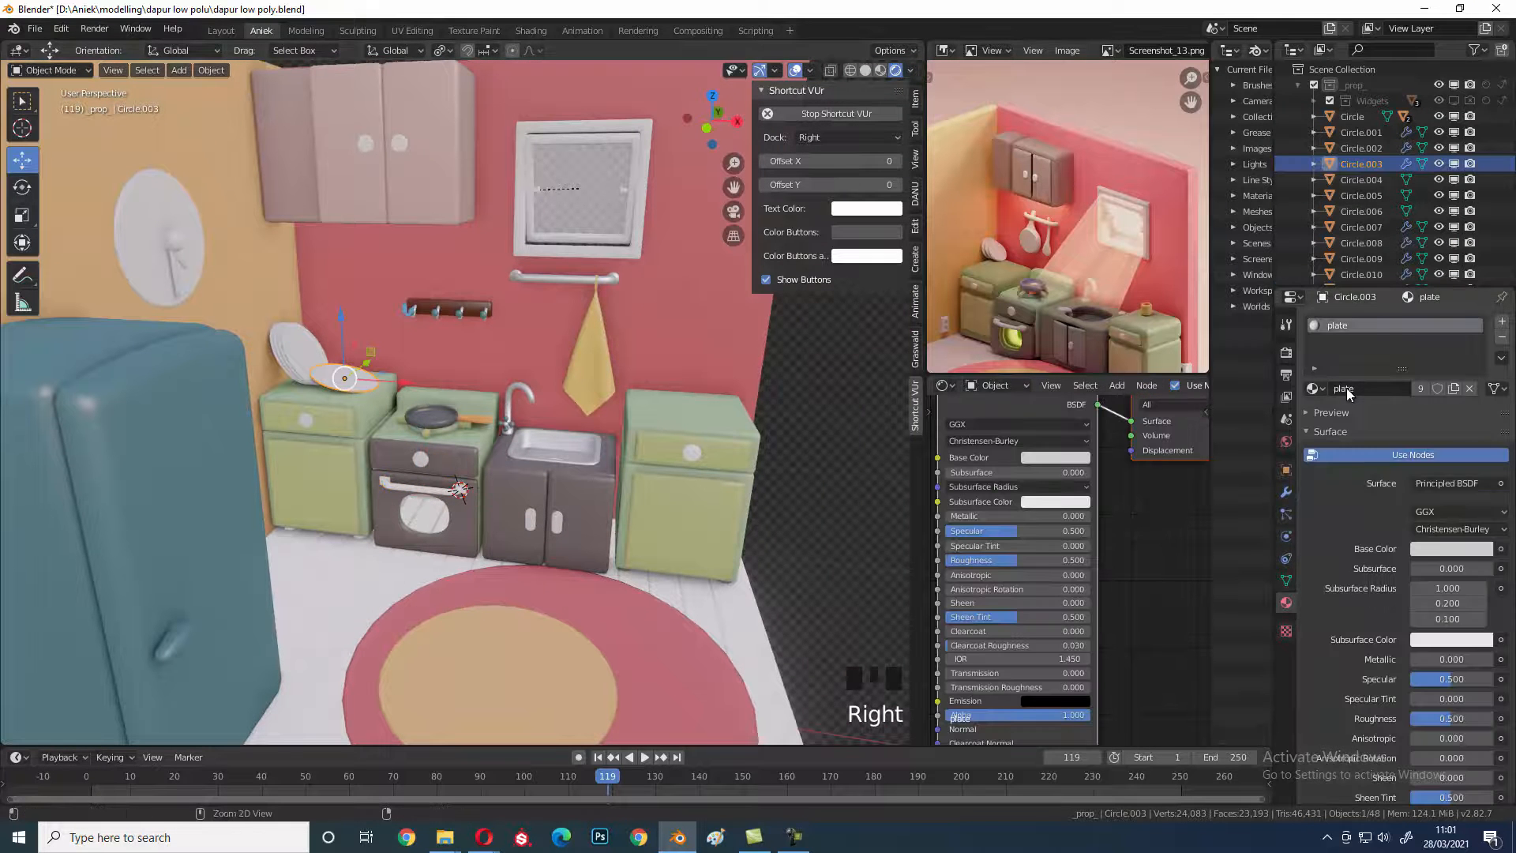
right_click(455, 502)
left_click(1311, 388)
type("plate")
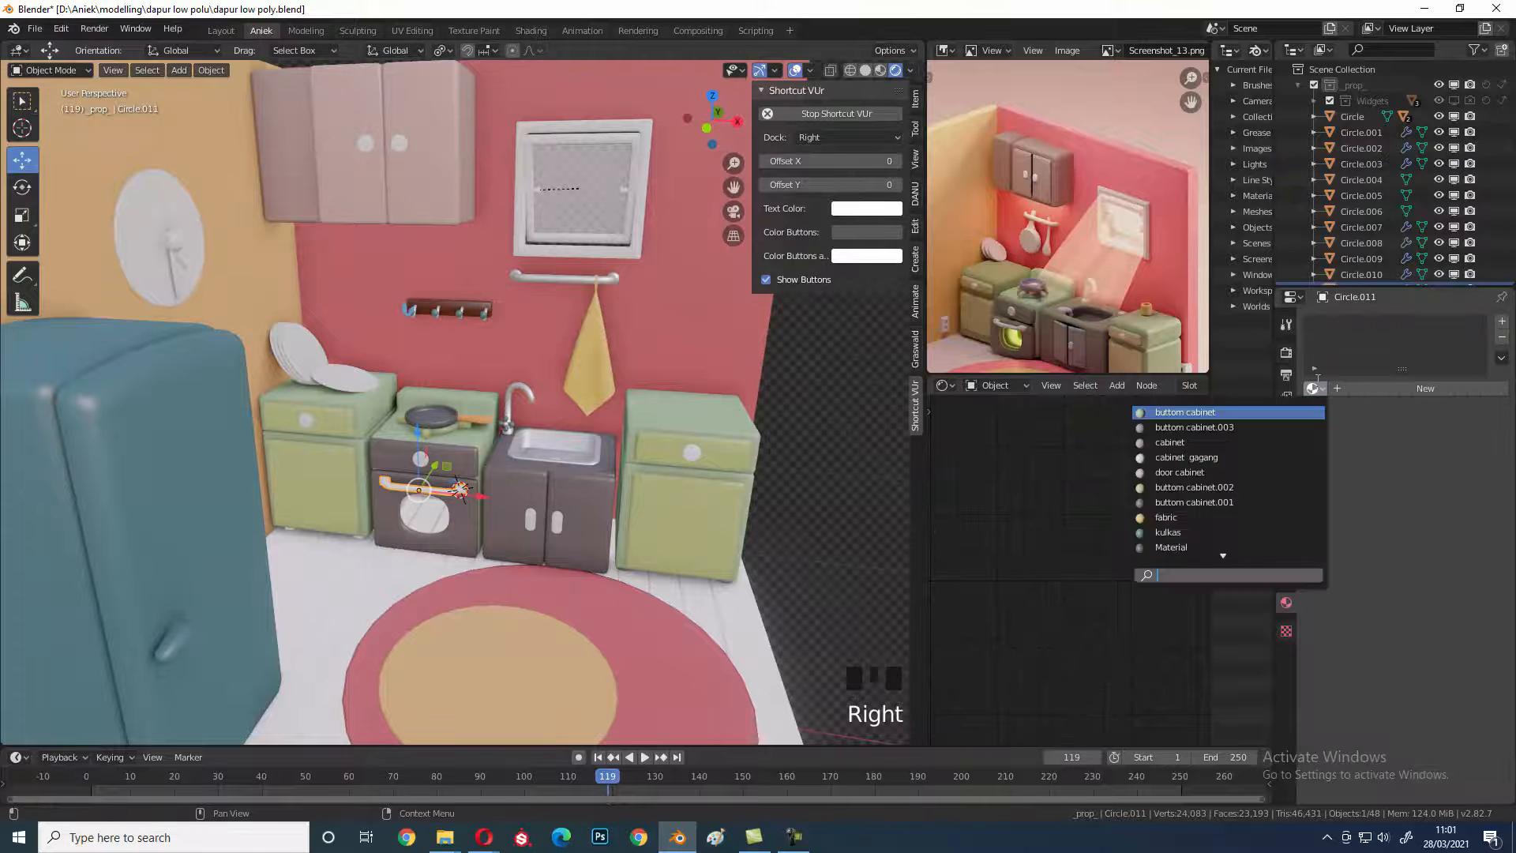
left_click(1284, 410)
- Assign the existing plate material to the socket low on the orange wall
middle_click_drag(240, 518, 294, 504, "shift")
scroll(297, 504, "up", 3)
right_click(488, 483)
middle_click_drag(672, 497, 630, 445, "shift")
right_click(630, 539)
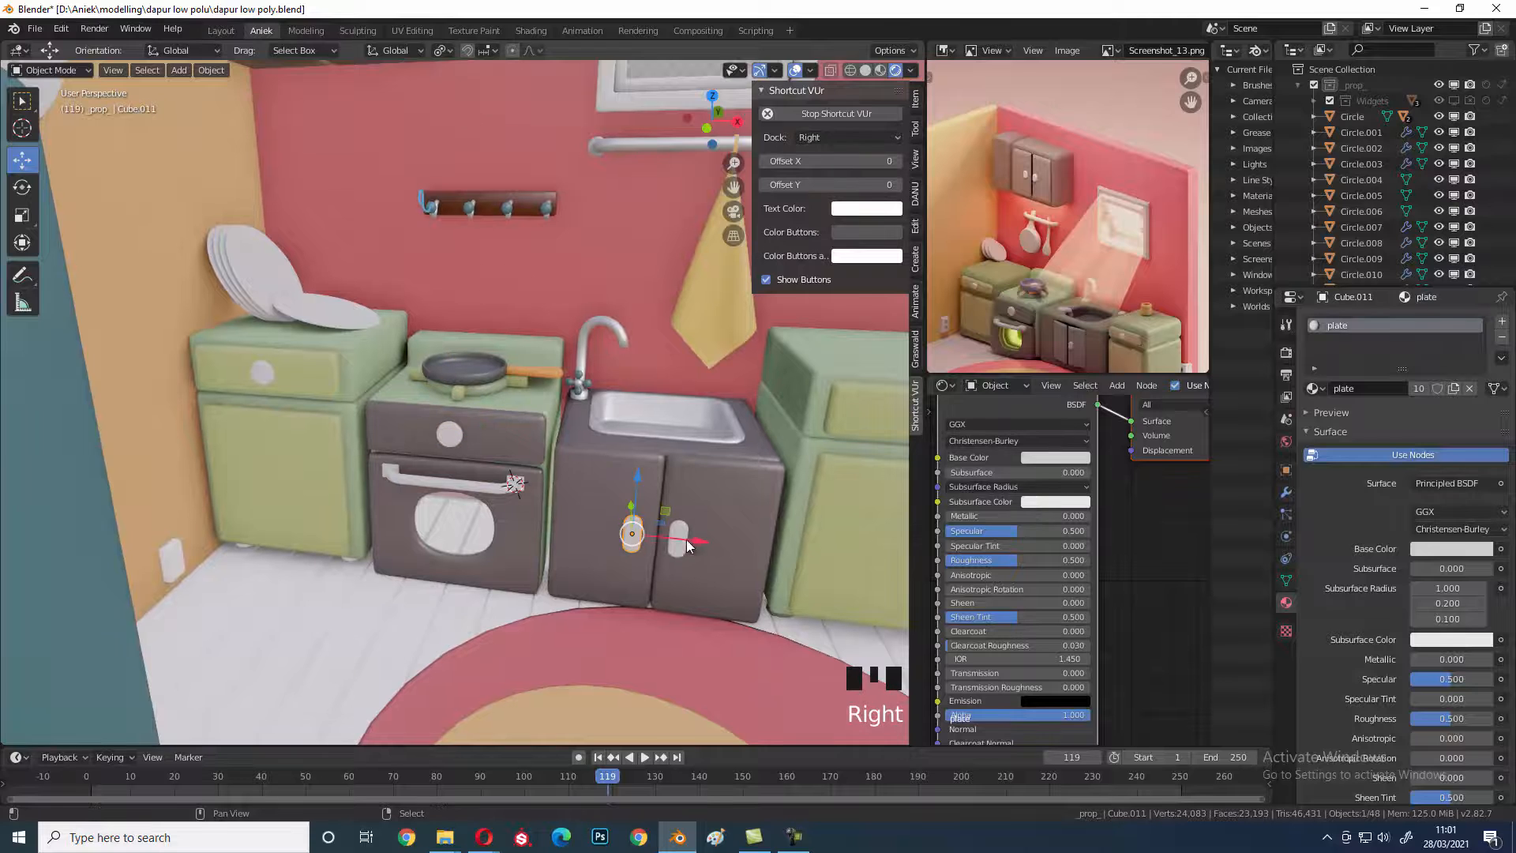
middle_click_drag(630, 539, 442, 503, "shift")
right_click(93, 510)
middle_click_drag(94, 509, 182, 509, "shift")
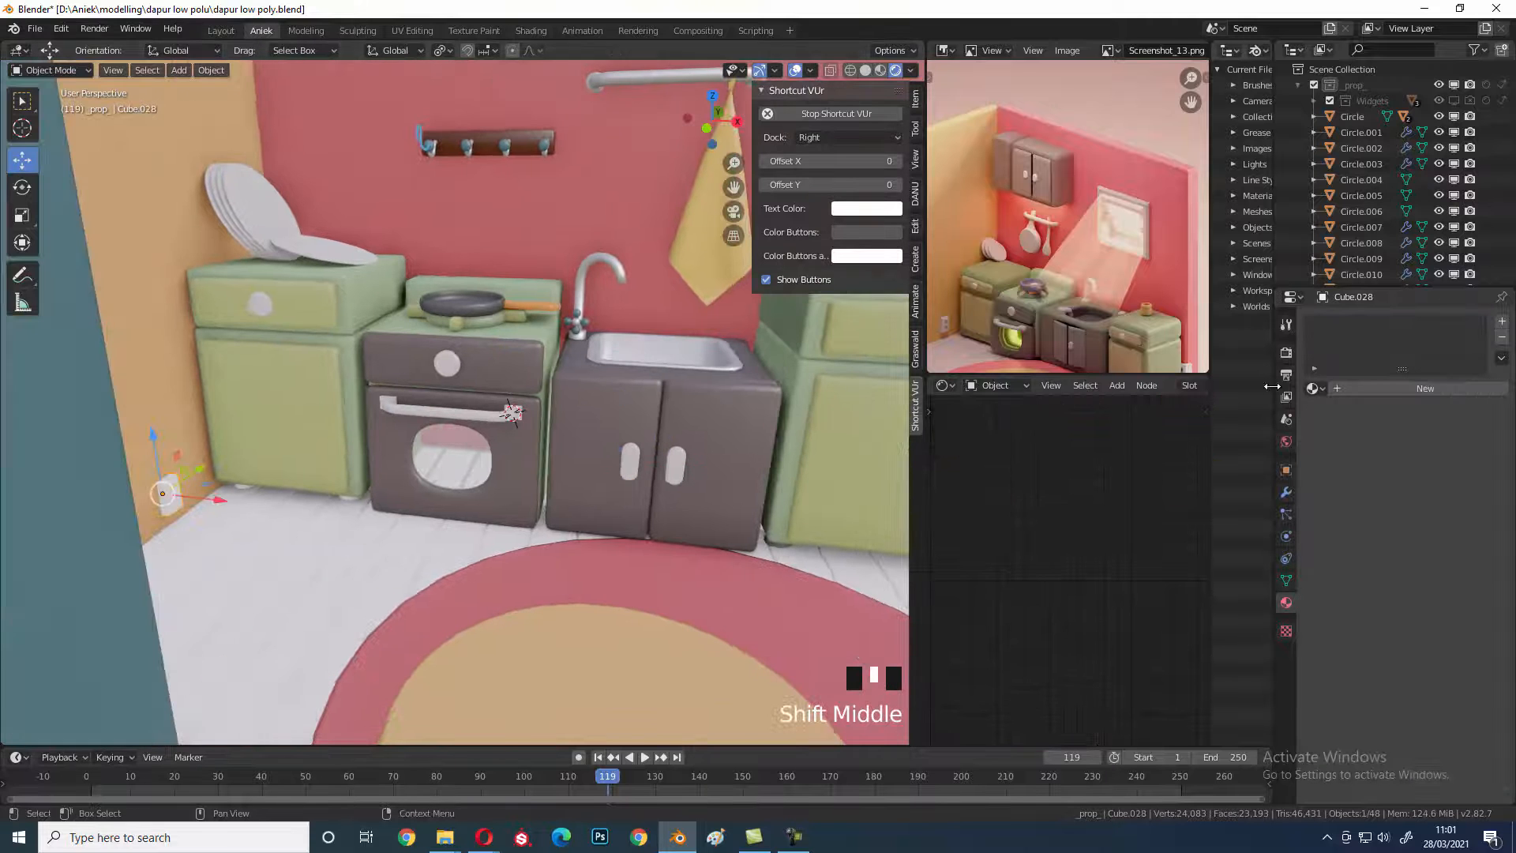
left_click(1312, 387)
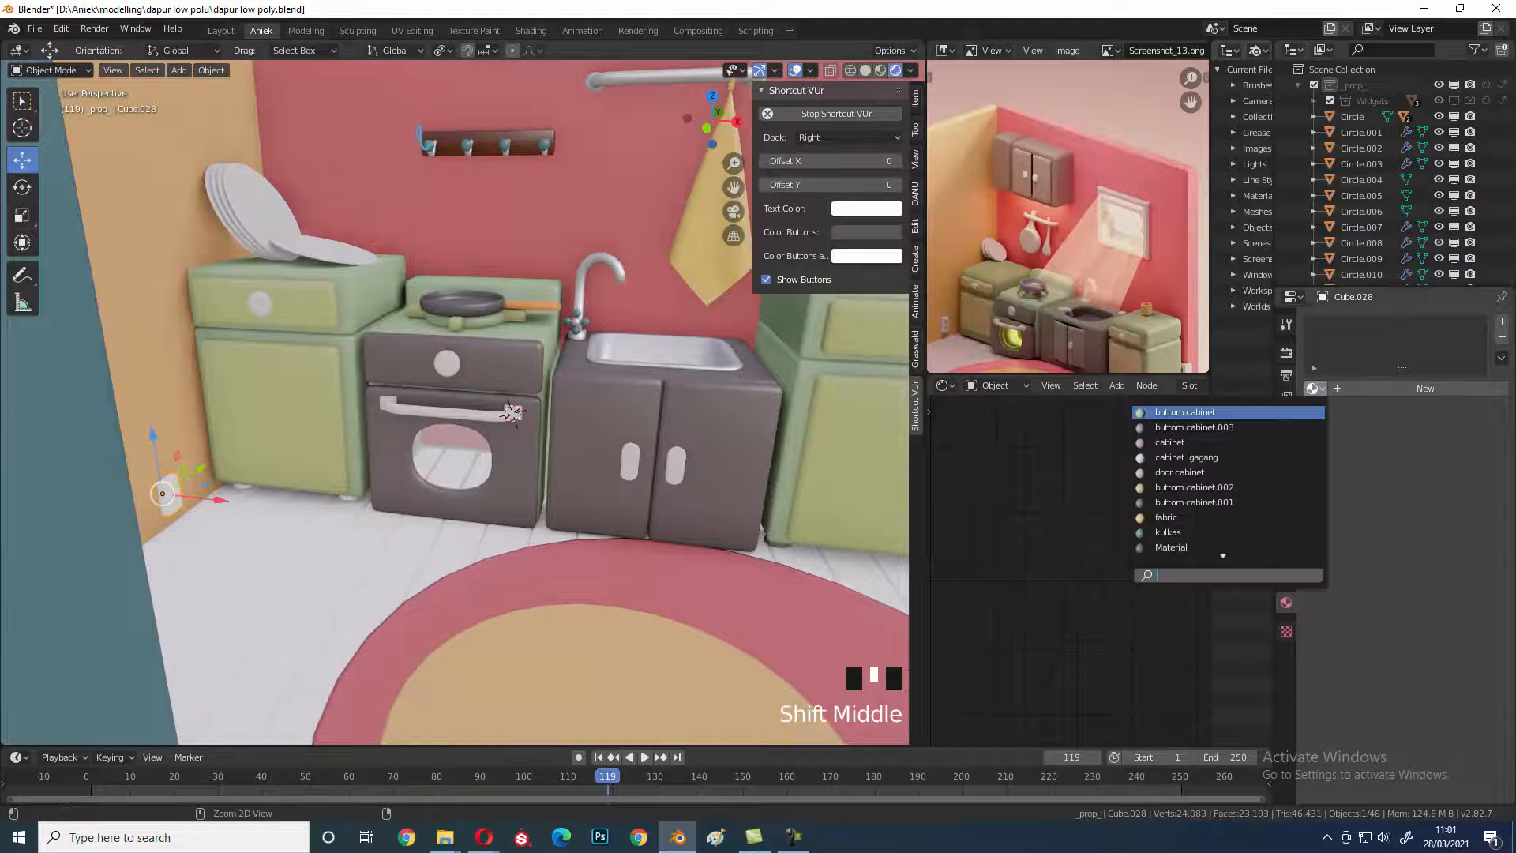
left_click(493, 427)
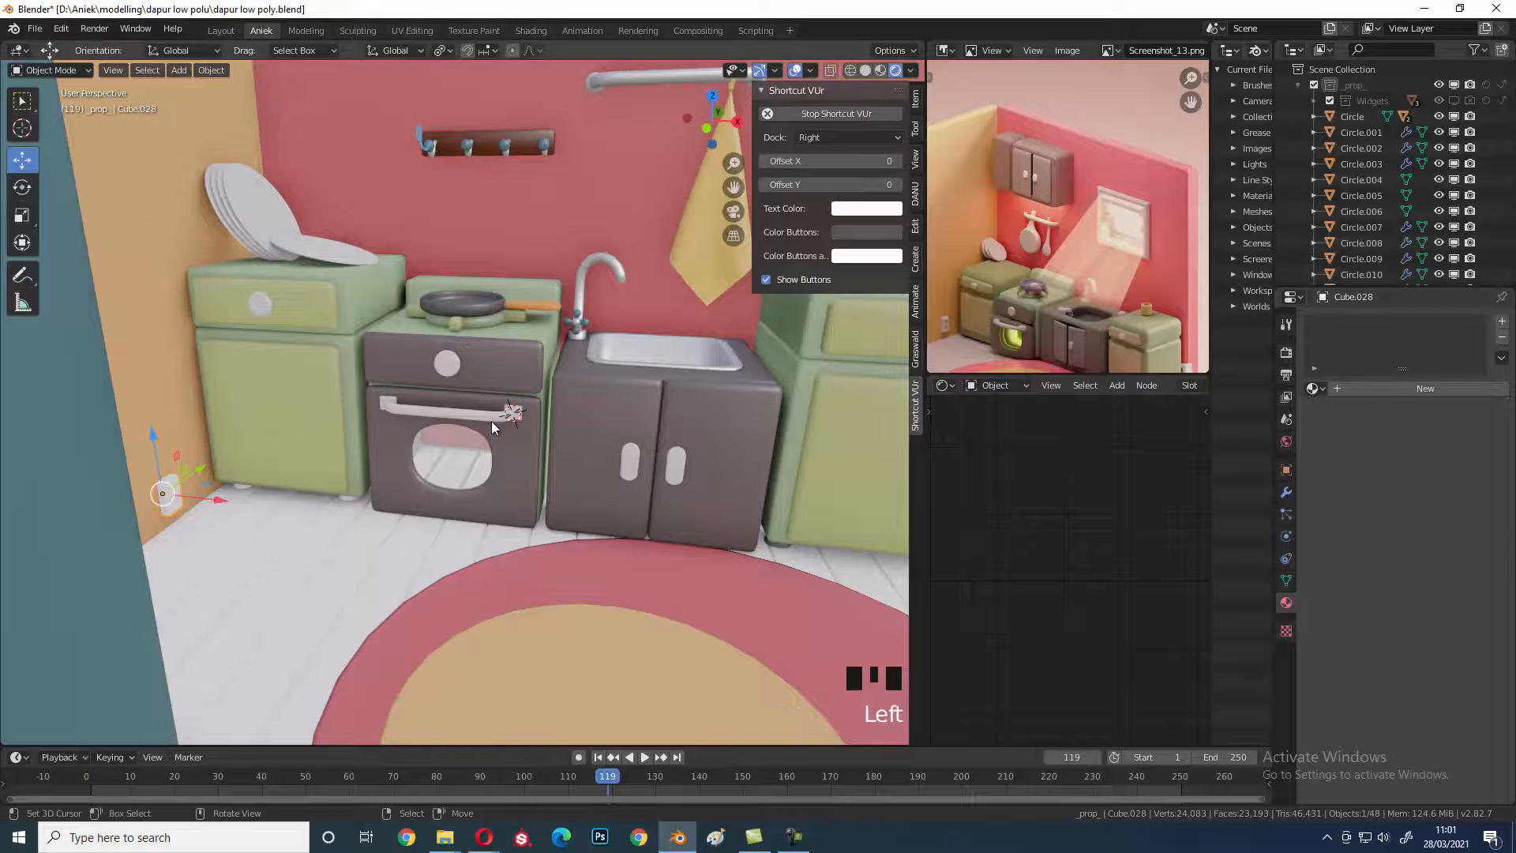
right_click(492, 423)
right_click(163, 493)
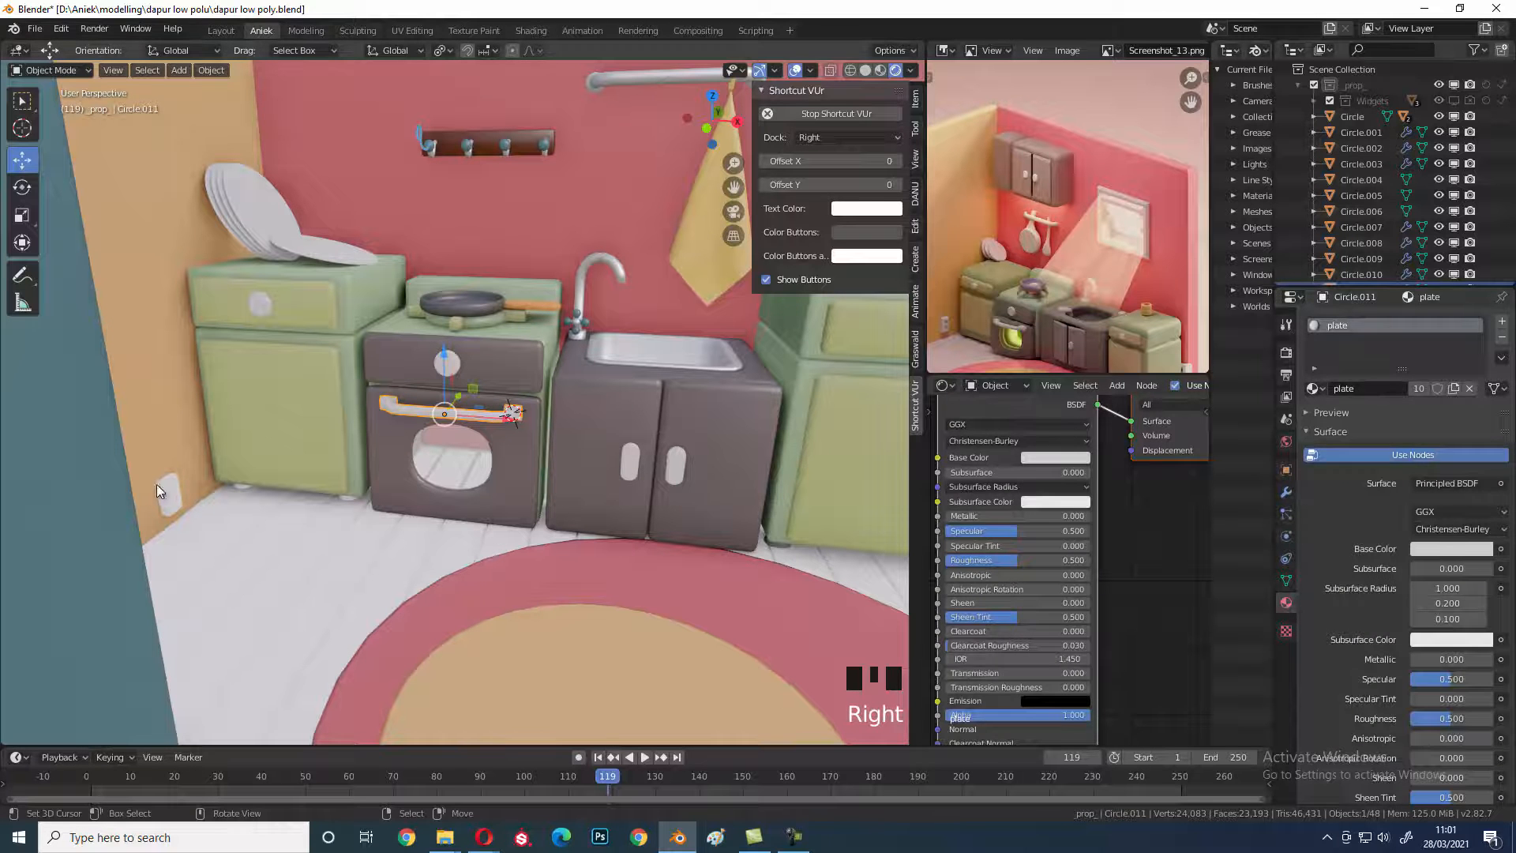
left_click(1312, 387)
type("pa")
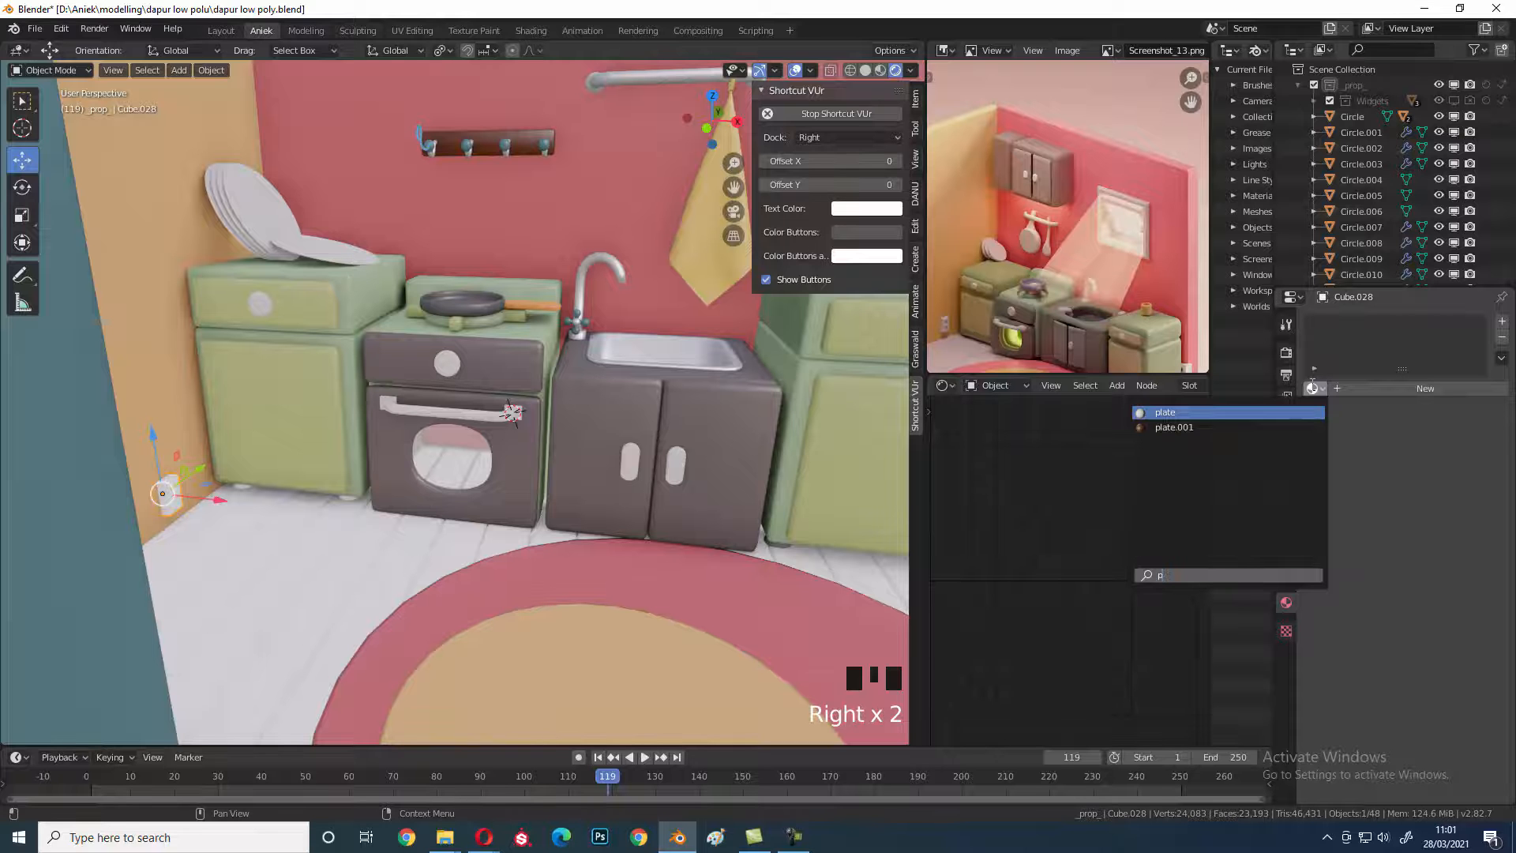
left_click(1160, 412)
- Select the oven handle, oven door, stove knob and stove body together
scroll(391, 472, "down", 5)
scroll(619, 449, "up", 2)
middle_click_drag(619, 448, 545, 447, "shift")
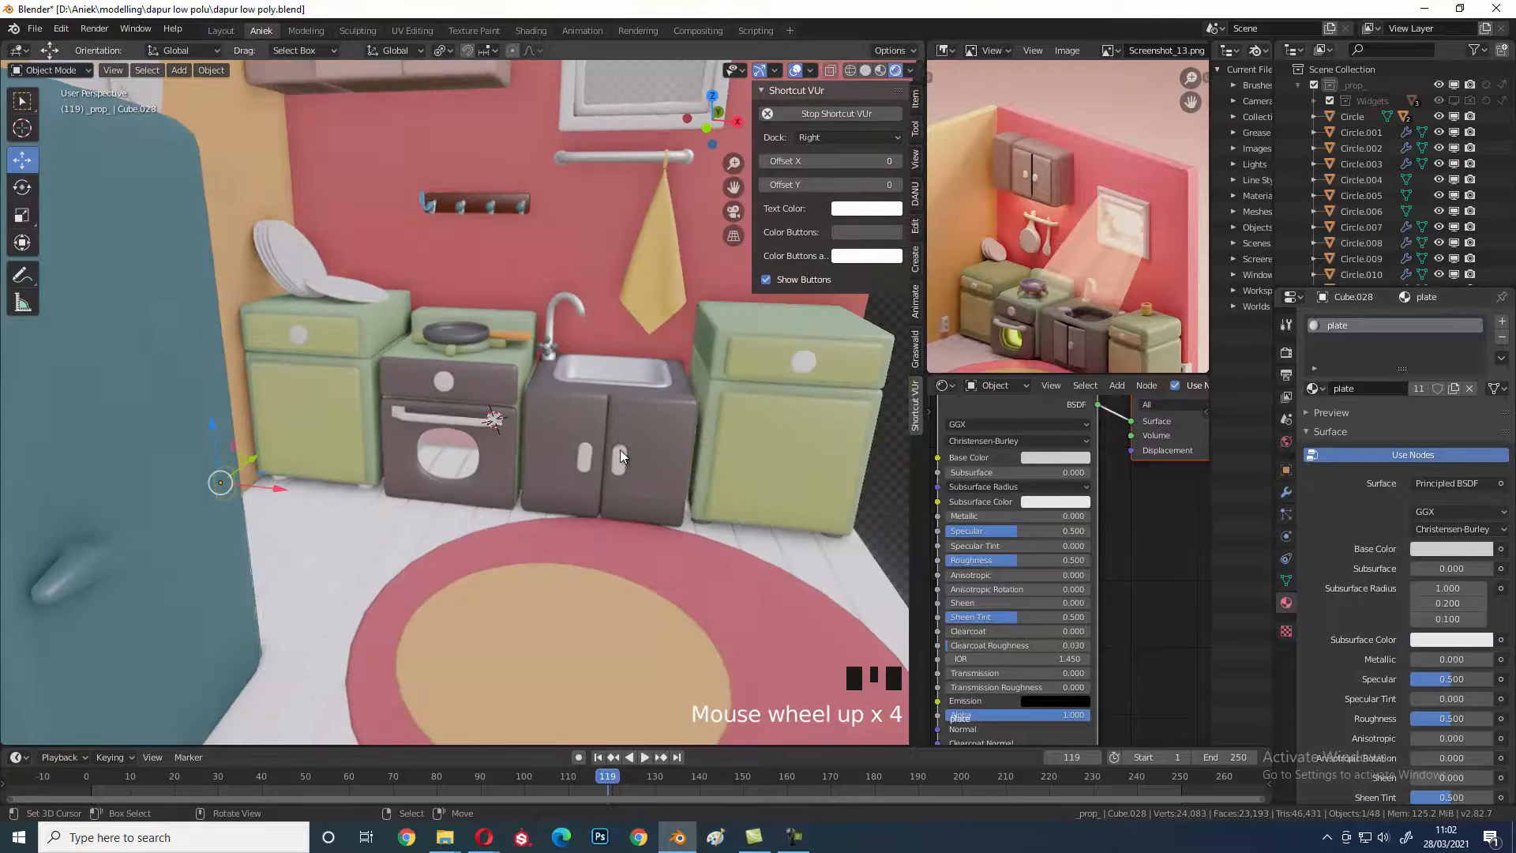
scroll(545, 447, "up", 2)
left_click(517, 455)
key("g")
right_click(521, 457)
right_click(531, 467, "shift")
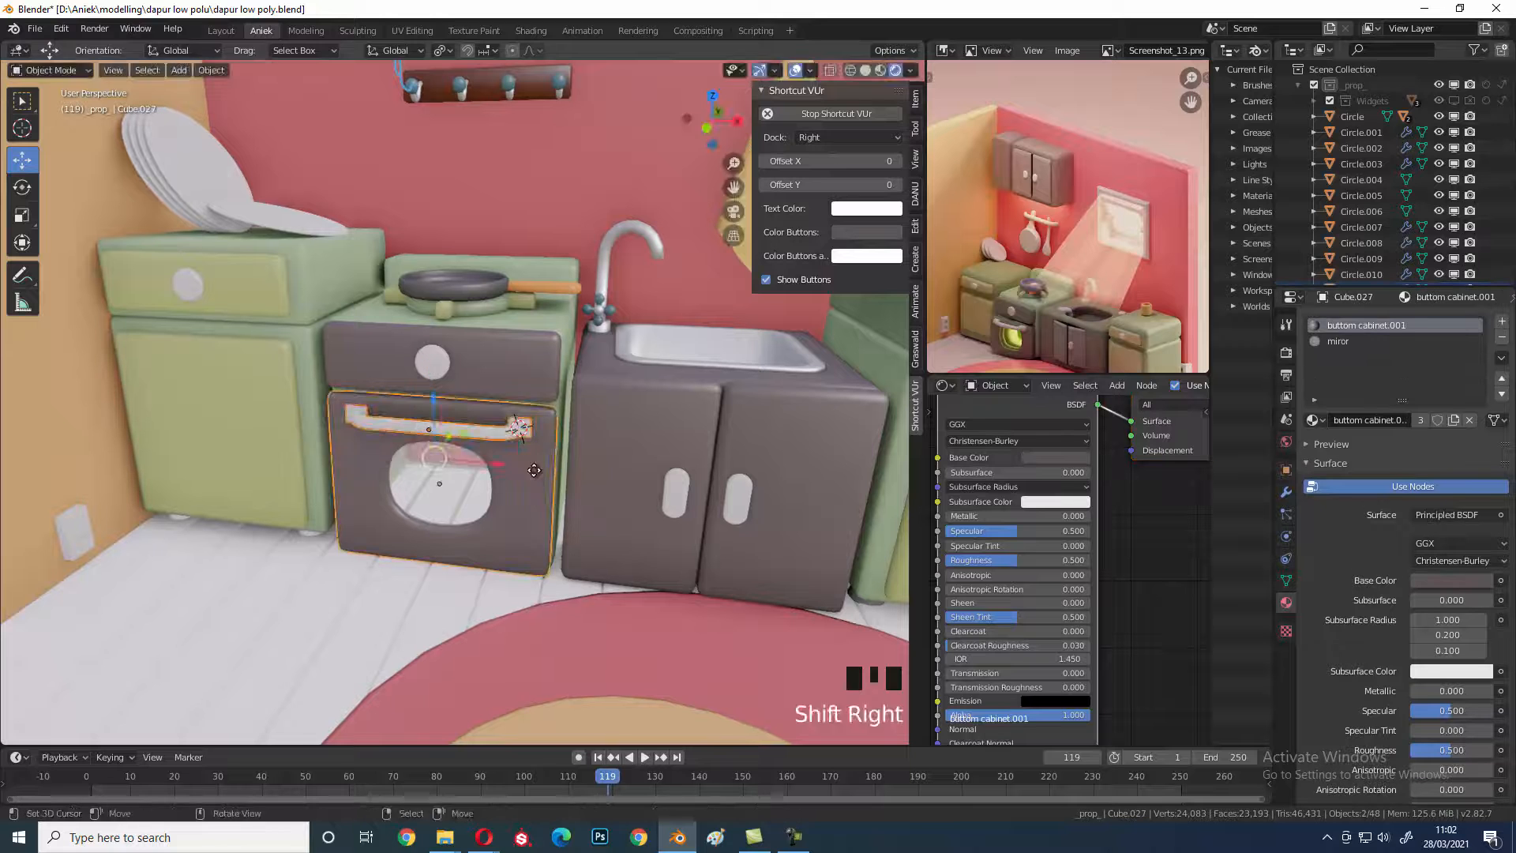
right_click(438, 368, "shift")
right_click(440, 369, "shift")
key("g")
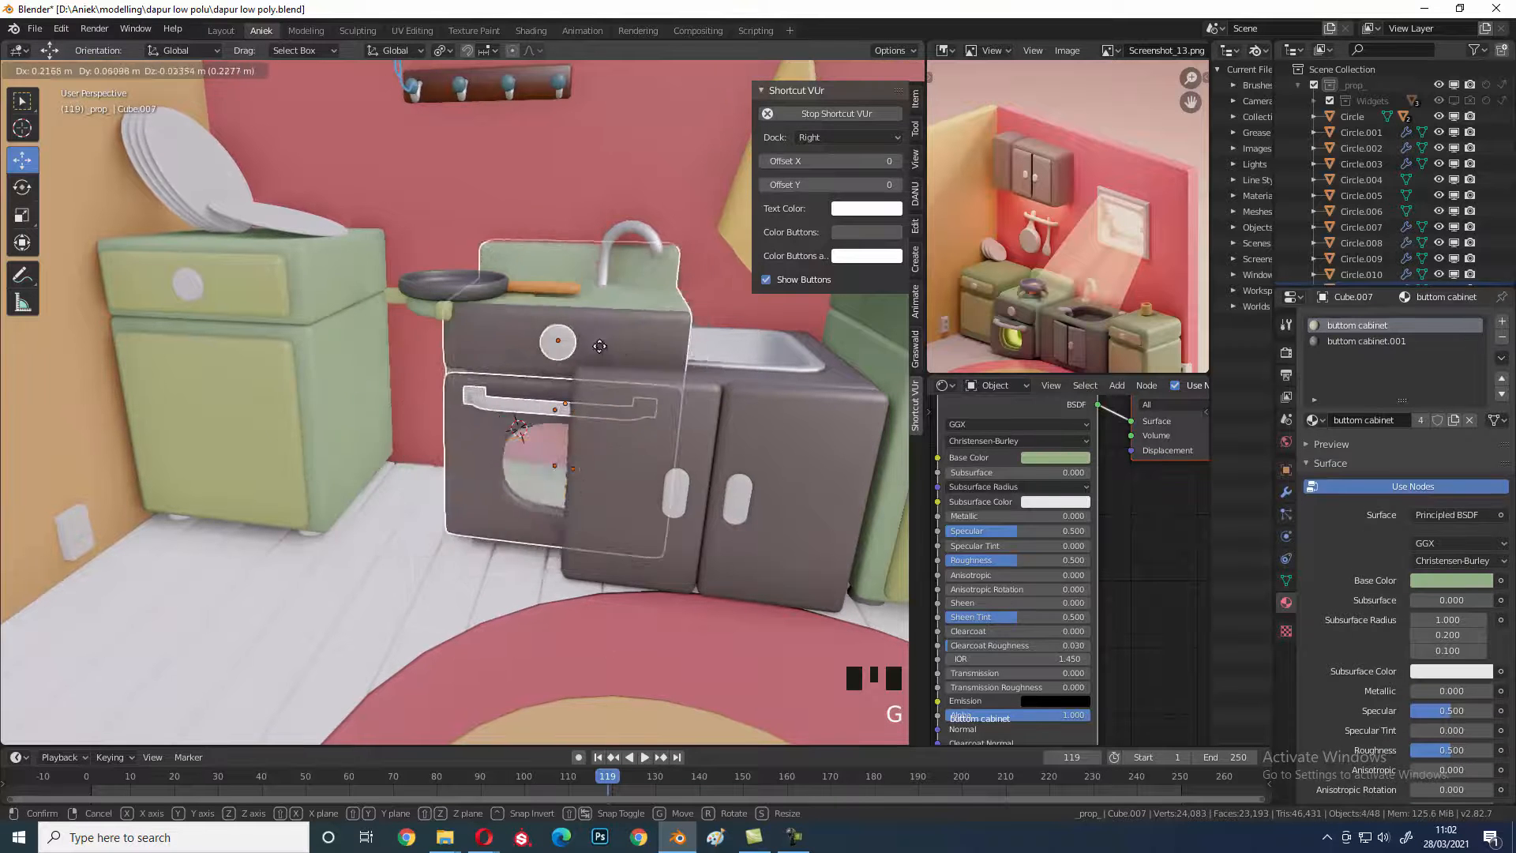
left_click(510, 359)
- Add the burner, pan handle and pan to the stove selection and raise everything 0.00161 m along Z
right_click(499, 308, "shift")
right_click(528, 286, "shift")
right_click(529, 288, "shift")
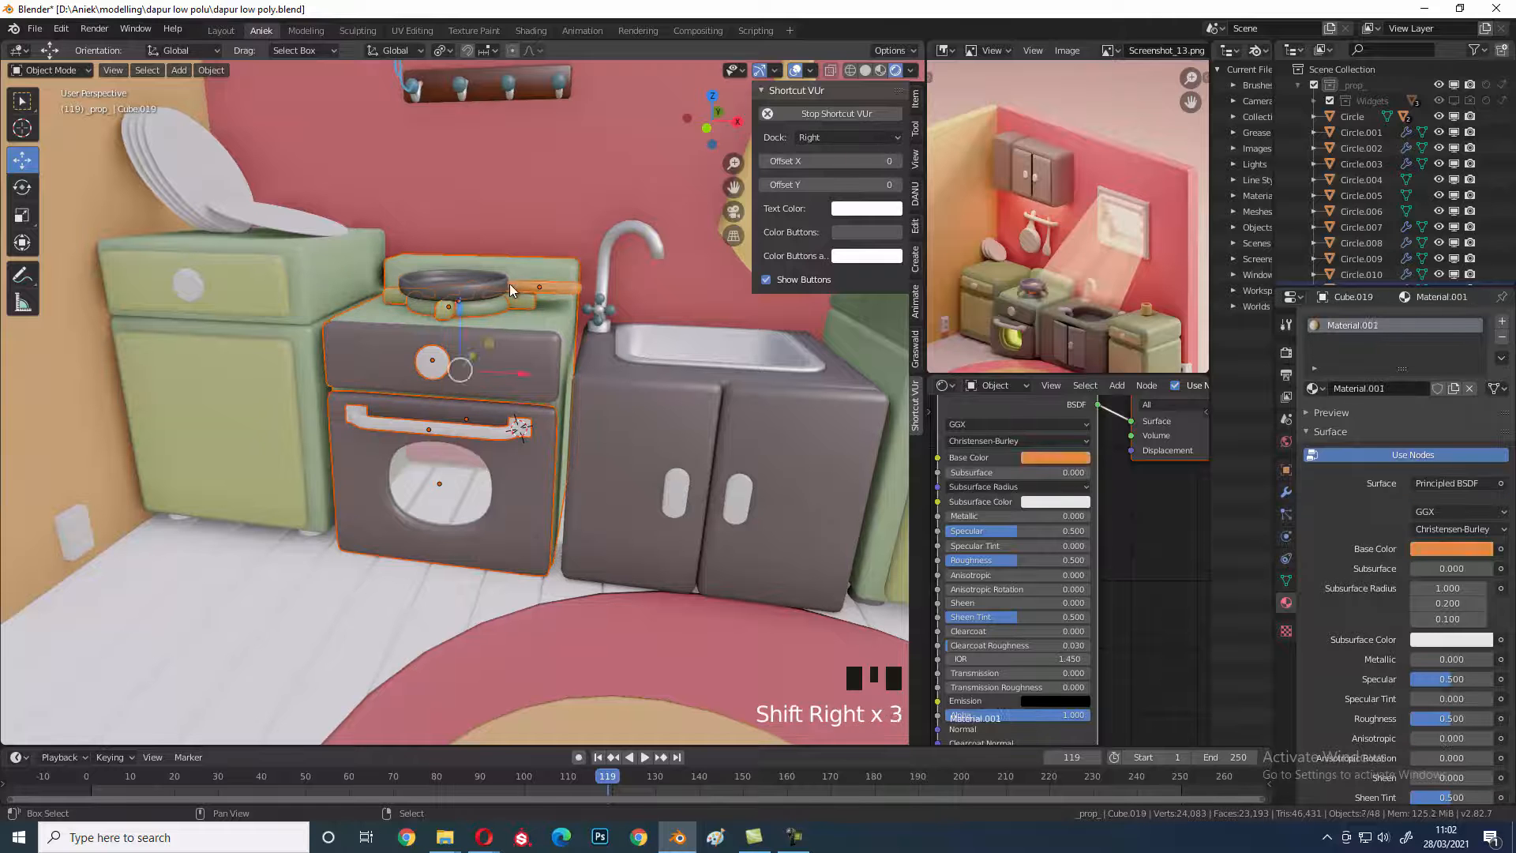
right_click(488, 285, "shift")
left_click_drag(455, 298, 456, 307)
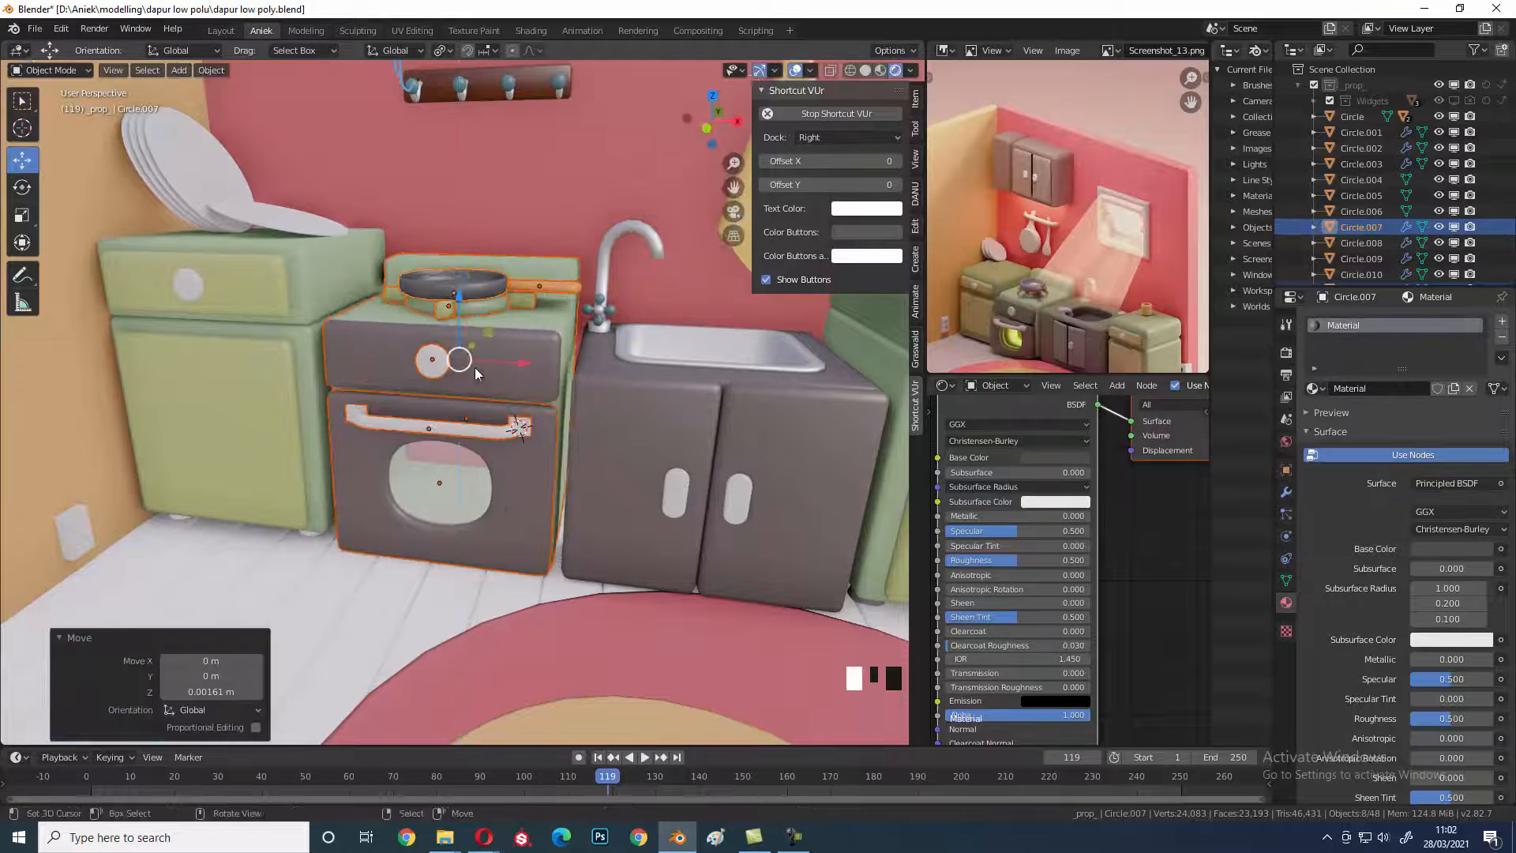
- Restore the stove parts' selection, fine-tune their position with a small move and deselect everything
scroll(472, 367, "down", 2)
key("a")
middle_click_drag(483, 375, 467, 355)
scroll(617, 446, "up", 5)
middle_click_drag(617, 446, 341, 444)
key("ctrl+z")
scroll(486, 475, "up", 2)
left_click_drag(257, 433, 264, 430)
middle_click_drag(263, 430, 592, 521)
key("alt+a")
scroll(353, 371, "down", 4)
scroll(592, 521, "up", 1)
scroll(685, 455, "down", 4)
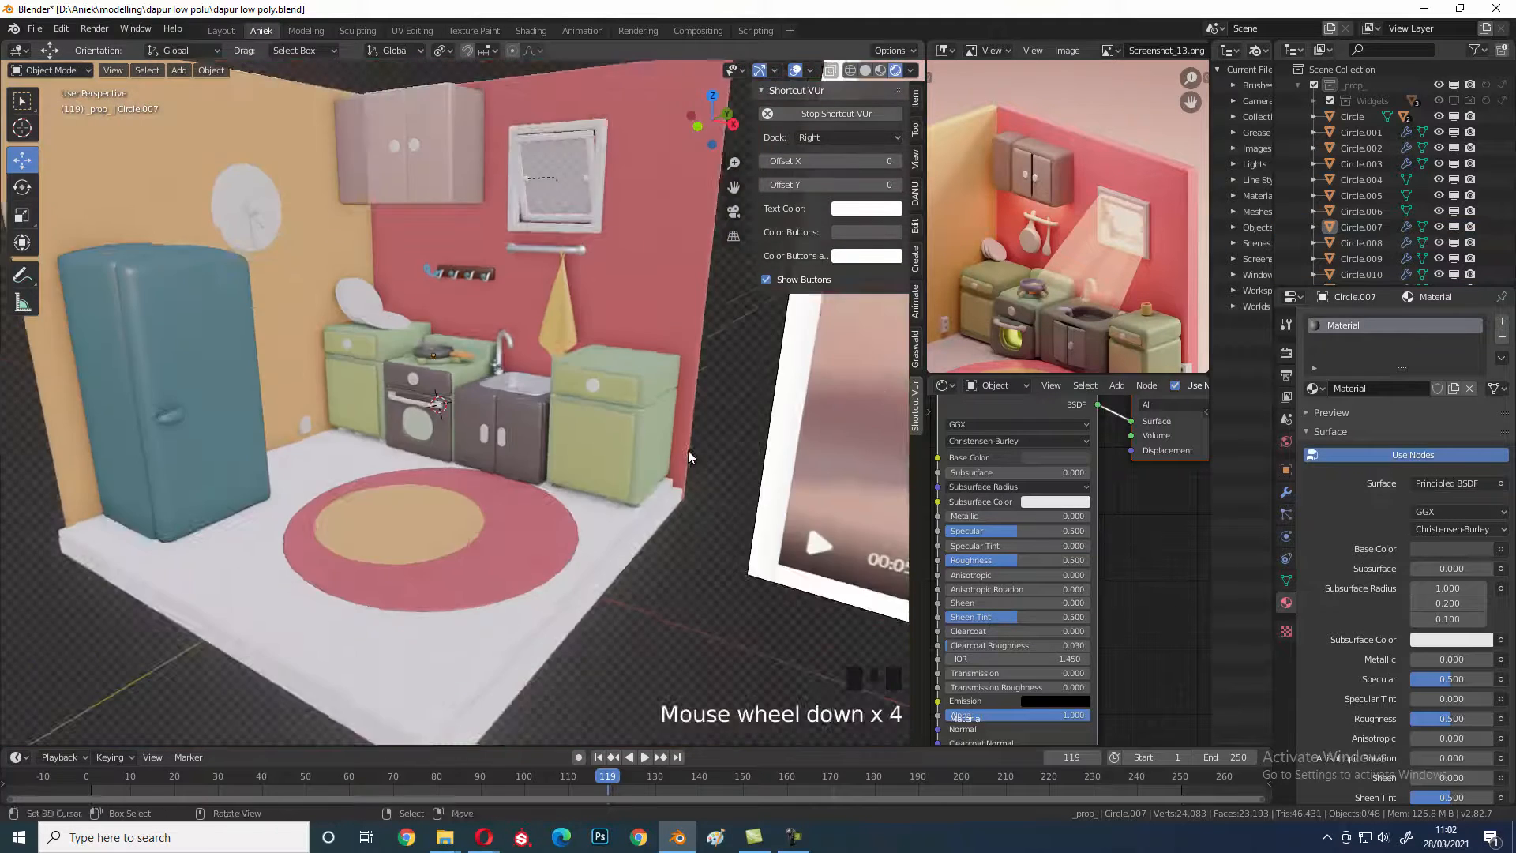
- Reset the 3D cursor to the world origin, add a plane there and scale it up into a large ground surface
middle_click_drag(685, 455, 742, 474, "shift")
middle_click_drag(659, 355, 598, 440, "shift")
scroll(642, 480, "down", 5)
scroll(644, 437, "up", 1)
key("shift+c")
scroll(596, 439, "up", 3)
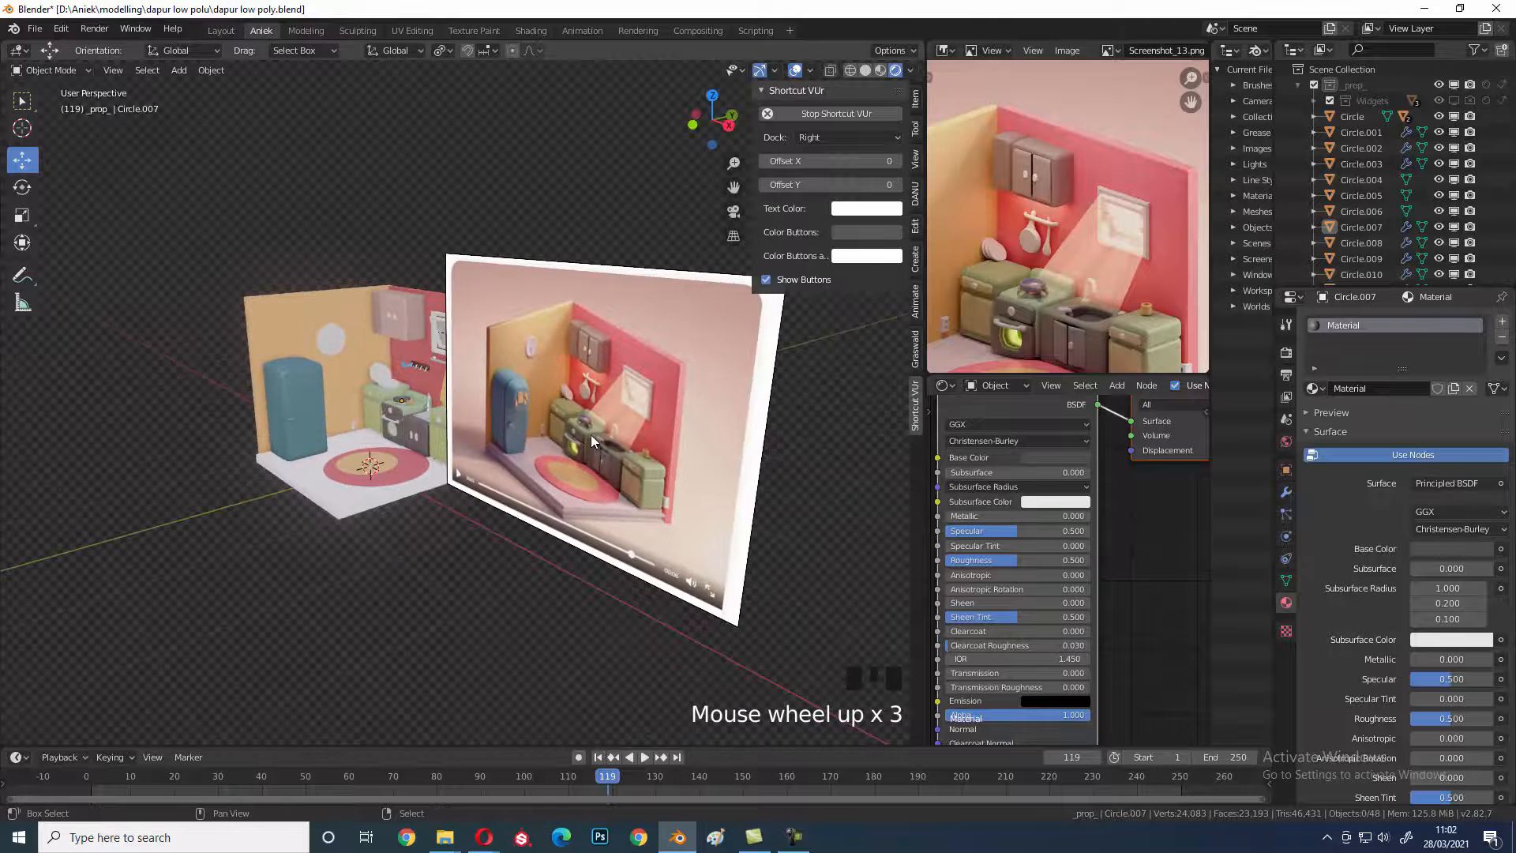
key("shift+a")
left_click(632, 436)
key("s")
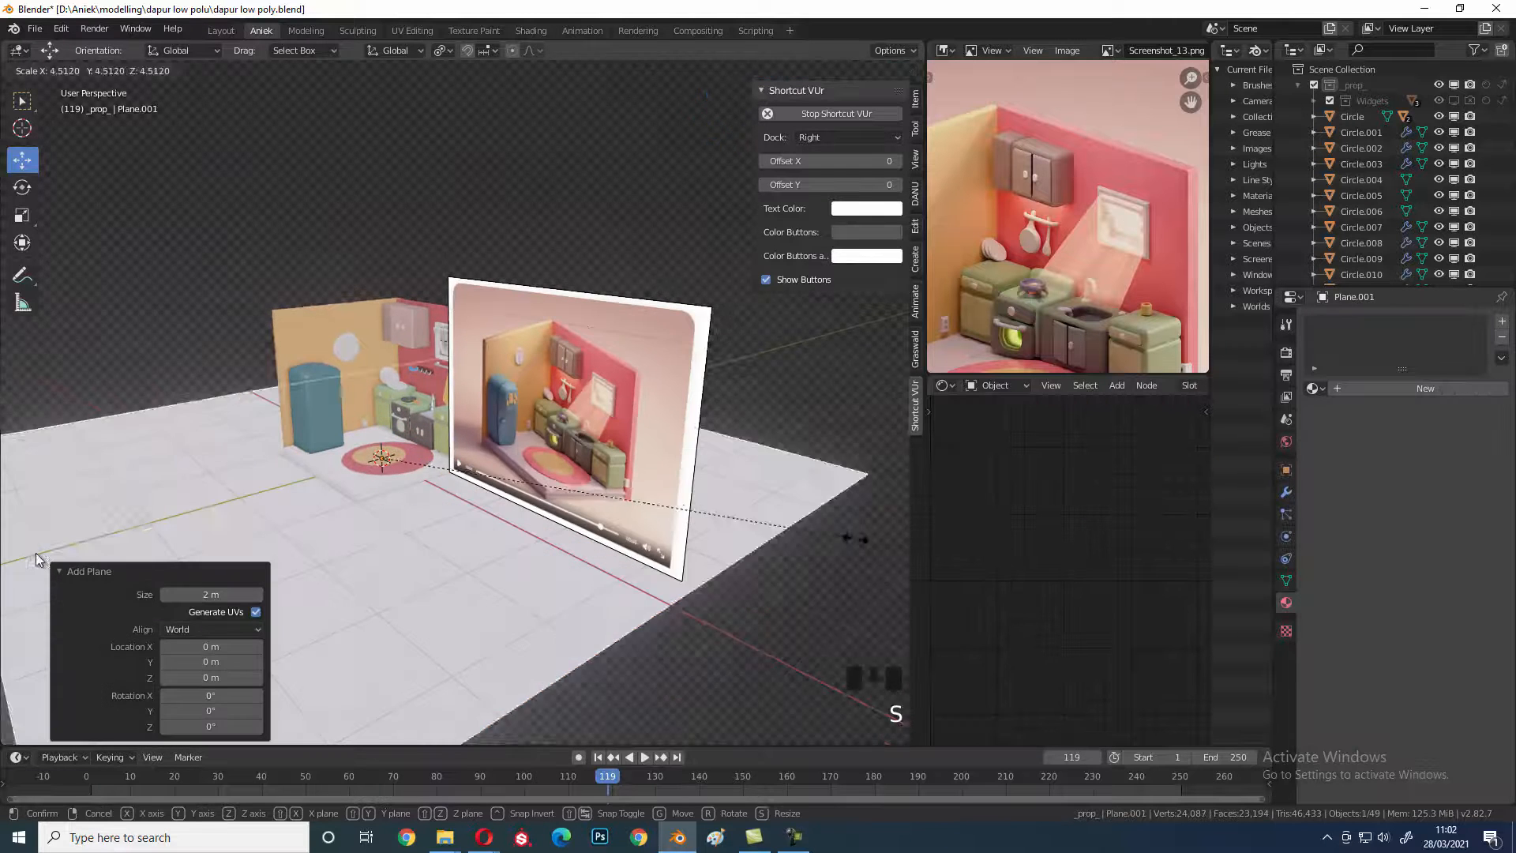
left_click(710, 660)
- Change the shader node area into a 3D viewport showing the camera view
scroll(502, 436, "down", 2)
key("shift+F5")
middle_click_drag(521, 507, 501, 507, "shift")
scroll(472, 510, "up", 3)
middle_click_drag(620, 501, 551, 534)
- Link the plate's material to the floor slab and the ground plane, and deselect everything
right_click(381, 506)
mouse_move(380, 502)
middle_mouse_down("shift")
mouse_move(380, 528)
mouse_move(379, 507)
middle_mouse_up("shift")
right_click(389, 529, "shift")
key("g")
right_click(377, 324, "shift")
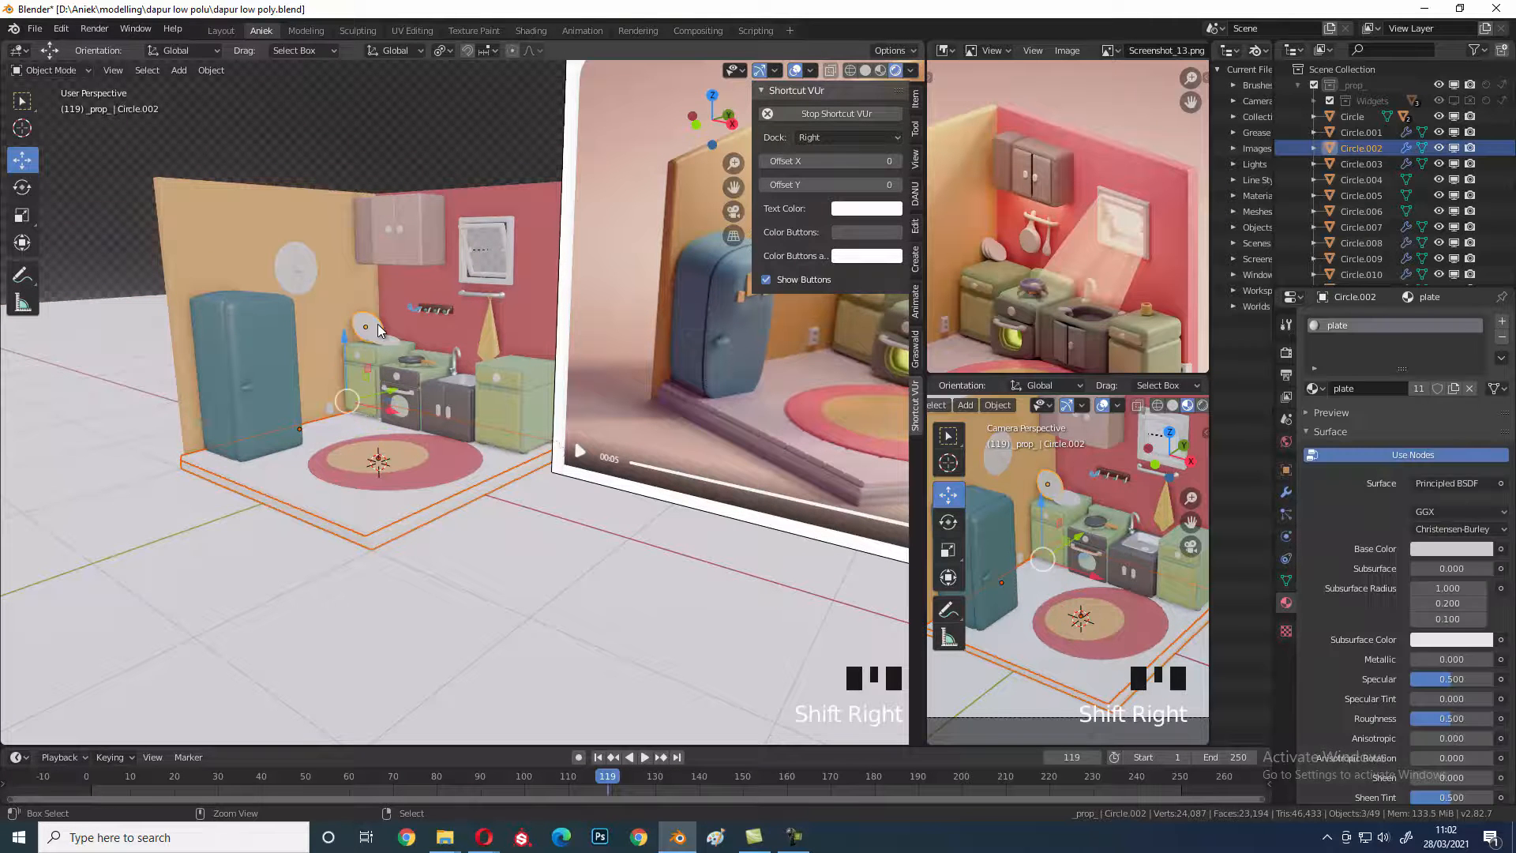
key("ctrl+l")
left_click(749, 330)
middle_click_drag(426, 545, 253, 562)
key("alt+a")
- Examine the room from several angles against the reference image
scroll(420, 521, "up", 1)
middle_click_drag(253, 562, 419, 483)
middle_click_drag(419, 483, 656, 437, "shift")
scroll(671, 458, "up", 2)
middle_click_drag(778, 521, 477, 540)
scroll(462, 528, "down", 5)
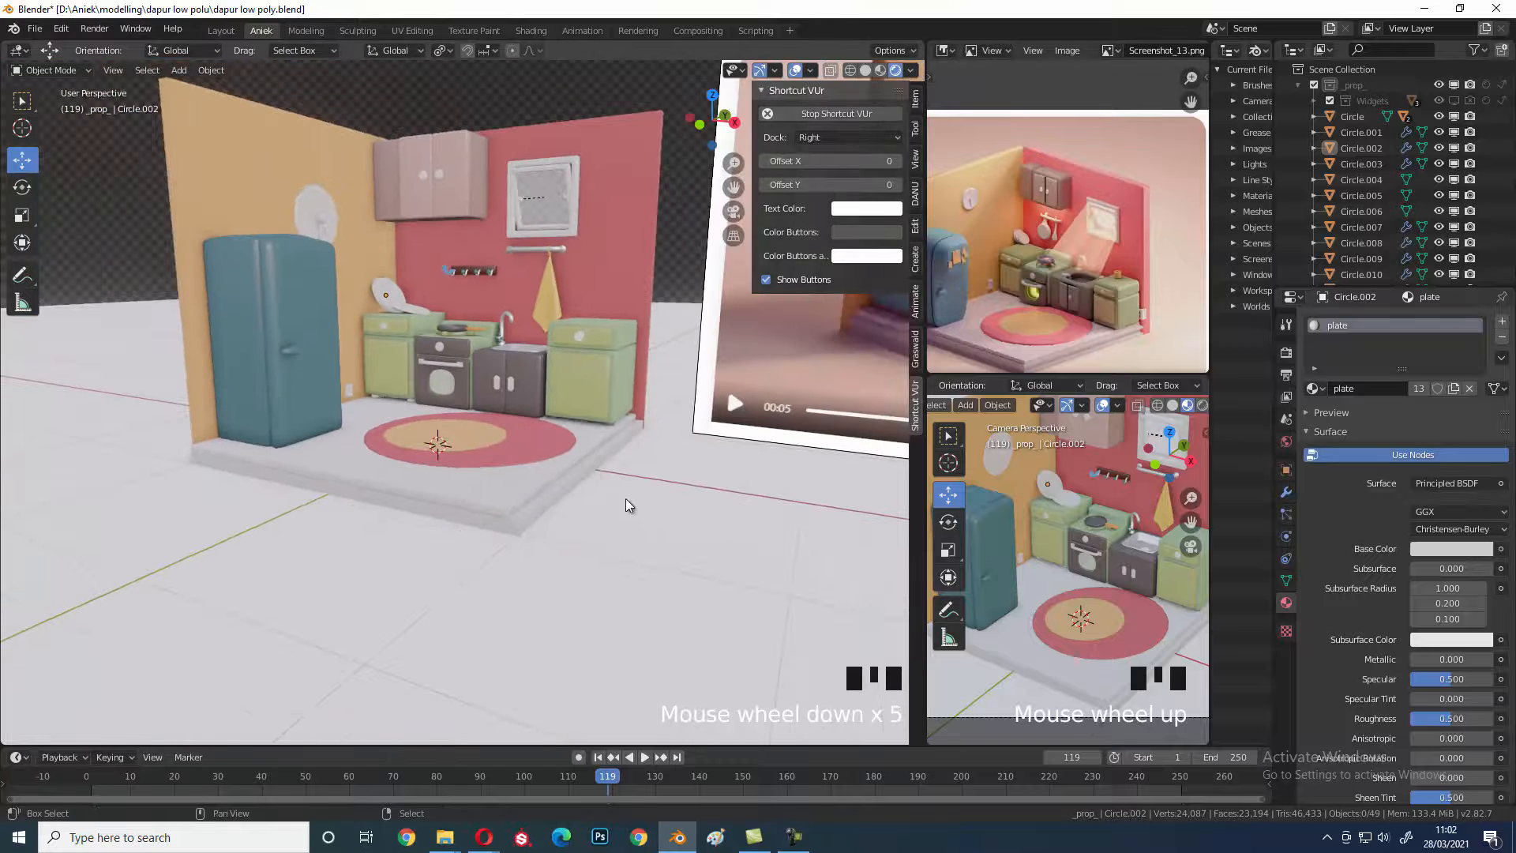
middle_click_drag(599, 514, 600, 497, "shift")
scroll(599, 492, "up", 1)
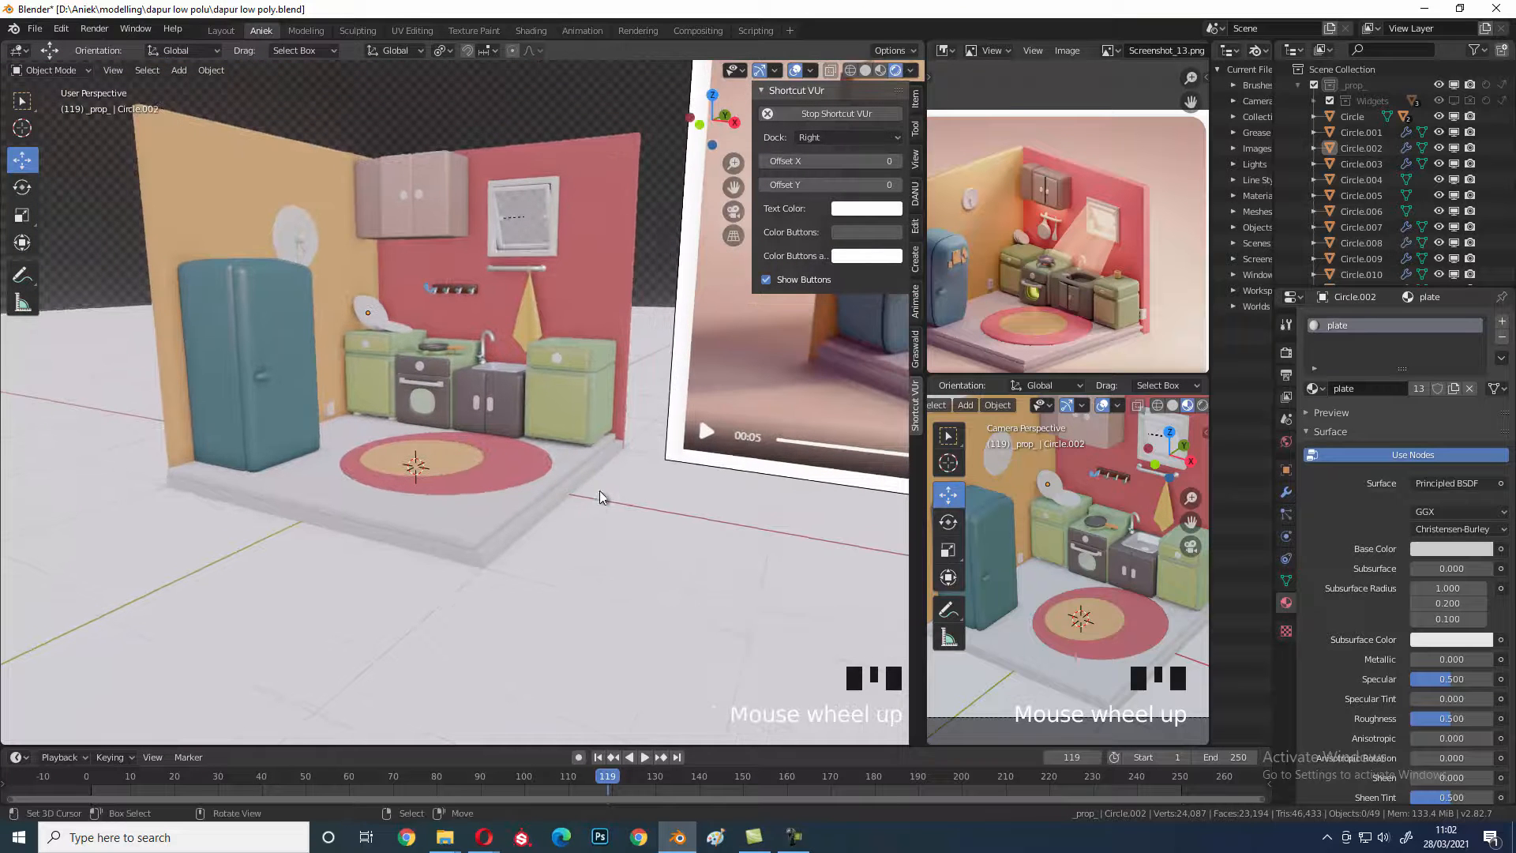
- Fine-tune the blue-green base color of the fridge's material
right_click(304, 320)
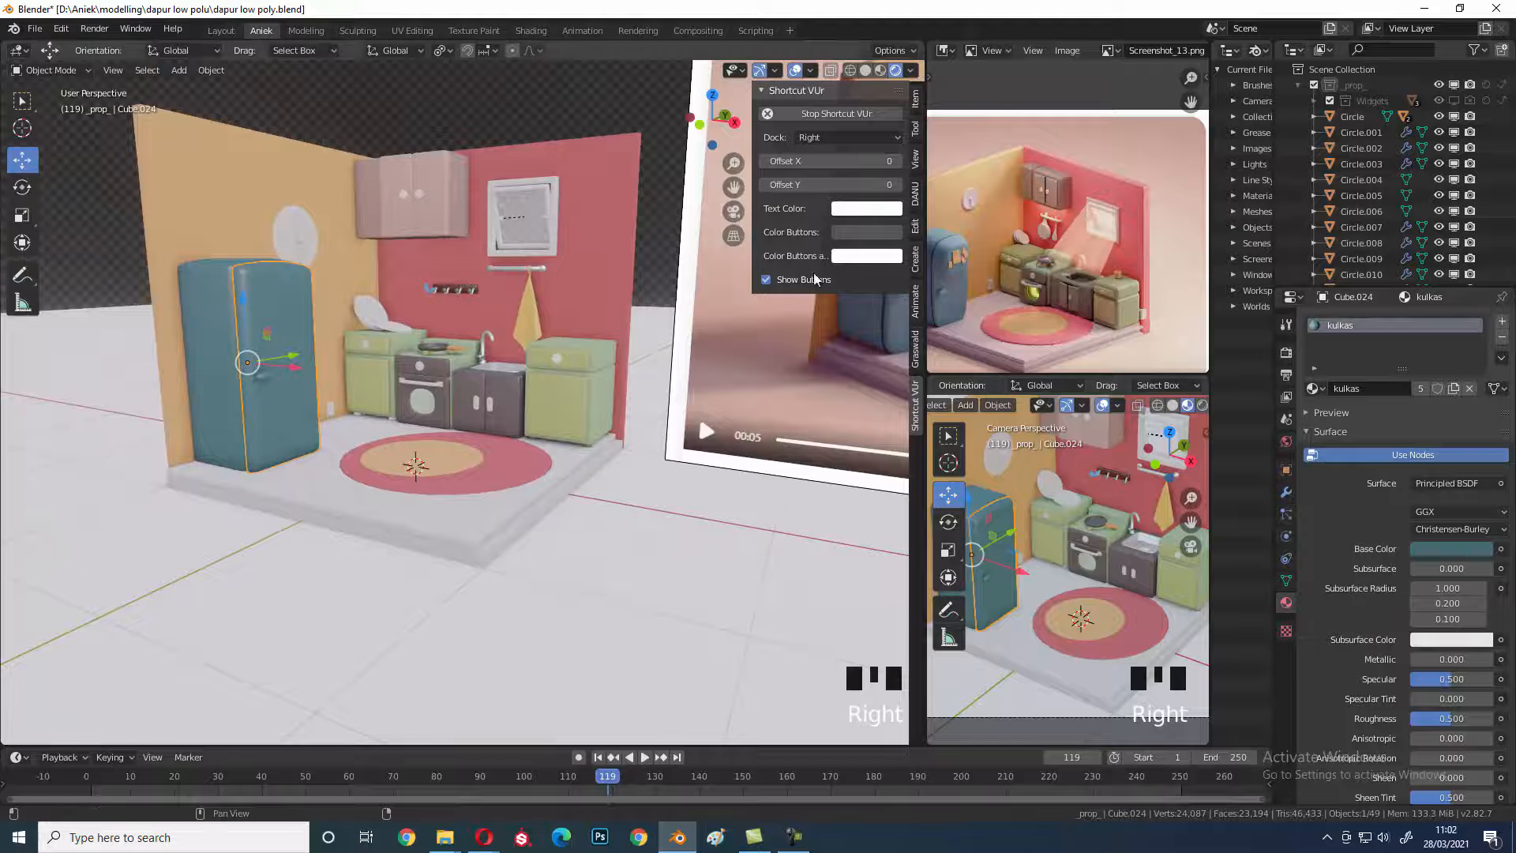
left_click(1428, 542)
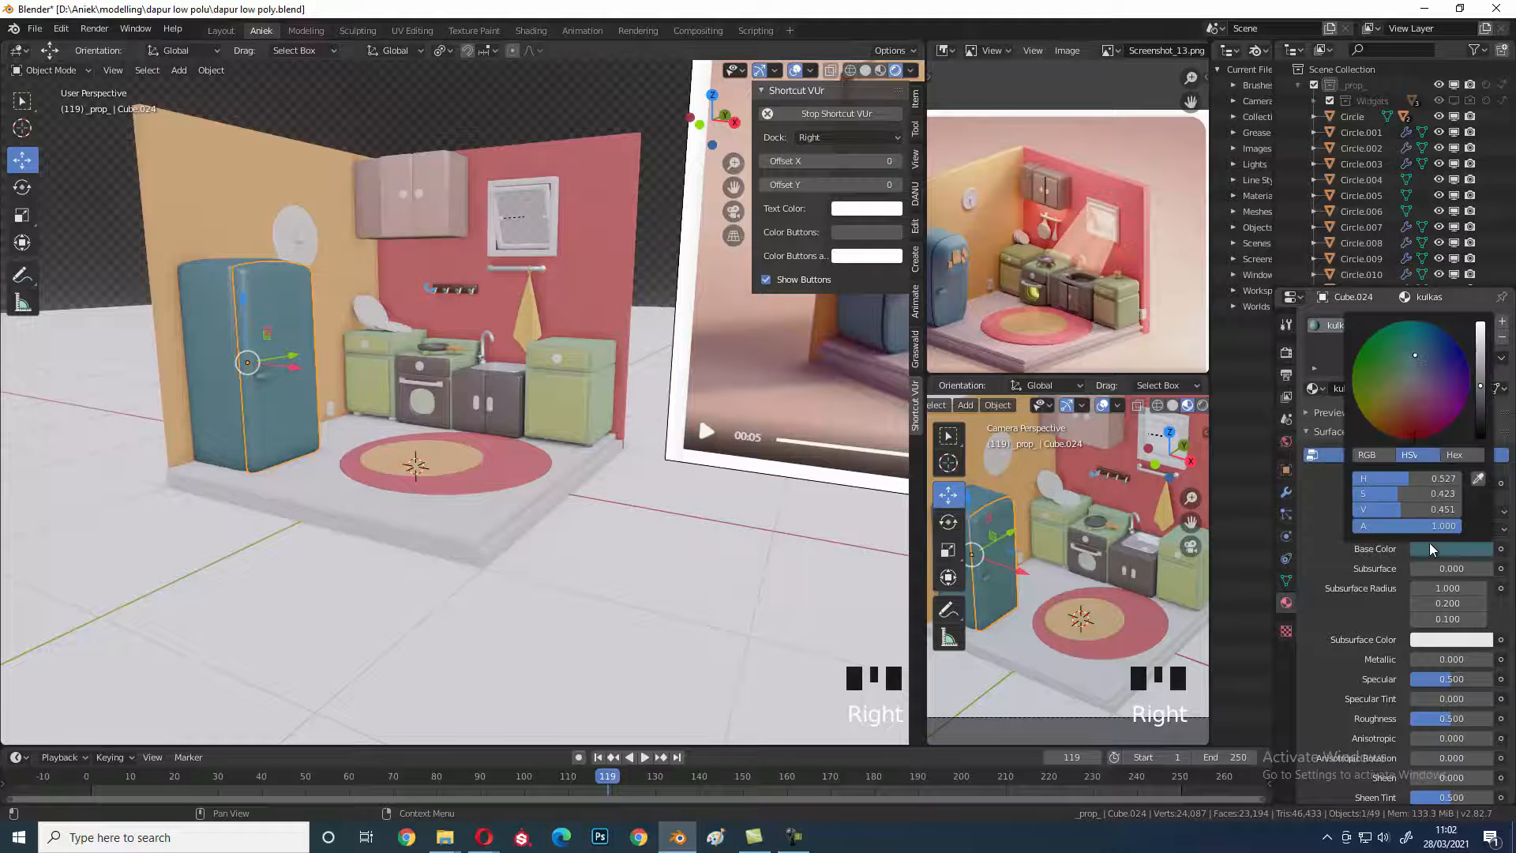
mouse_move(1417, 349)
left_mouse_down()
mouse_move(1429, 343)
mouse_move(1413, 353)
left_mouse_up()
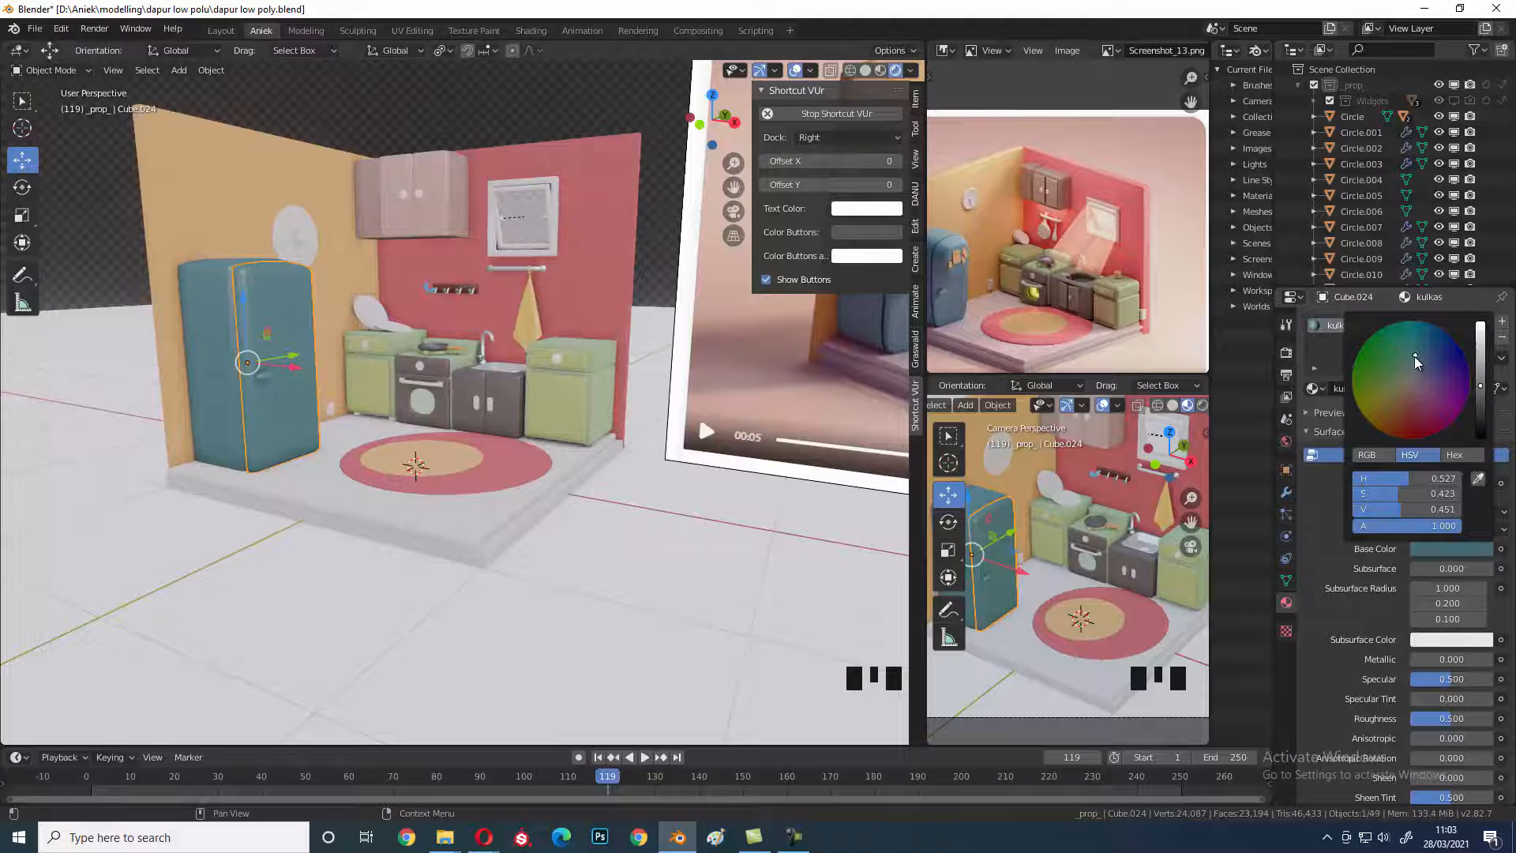
left_click_drag(1415, 357, 1420, 357)
right_click(1418, 358)
left_click(1411, 361)
right_click(1413, 359)
left_click(1417, 356)
- Change the sink cabinet's base color to a warm brown with H 0.111, S 0.312, V 0.433
middle_click_drag(441, 207, 436, 430, "shift")
scroll(513, 293, "down", 2)
key("a")
scroll(439, 428, "up", 4)
right_click(490, 360)
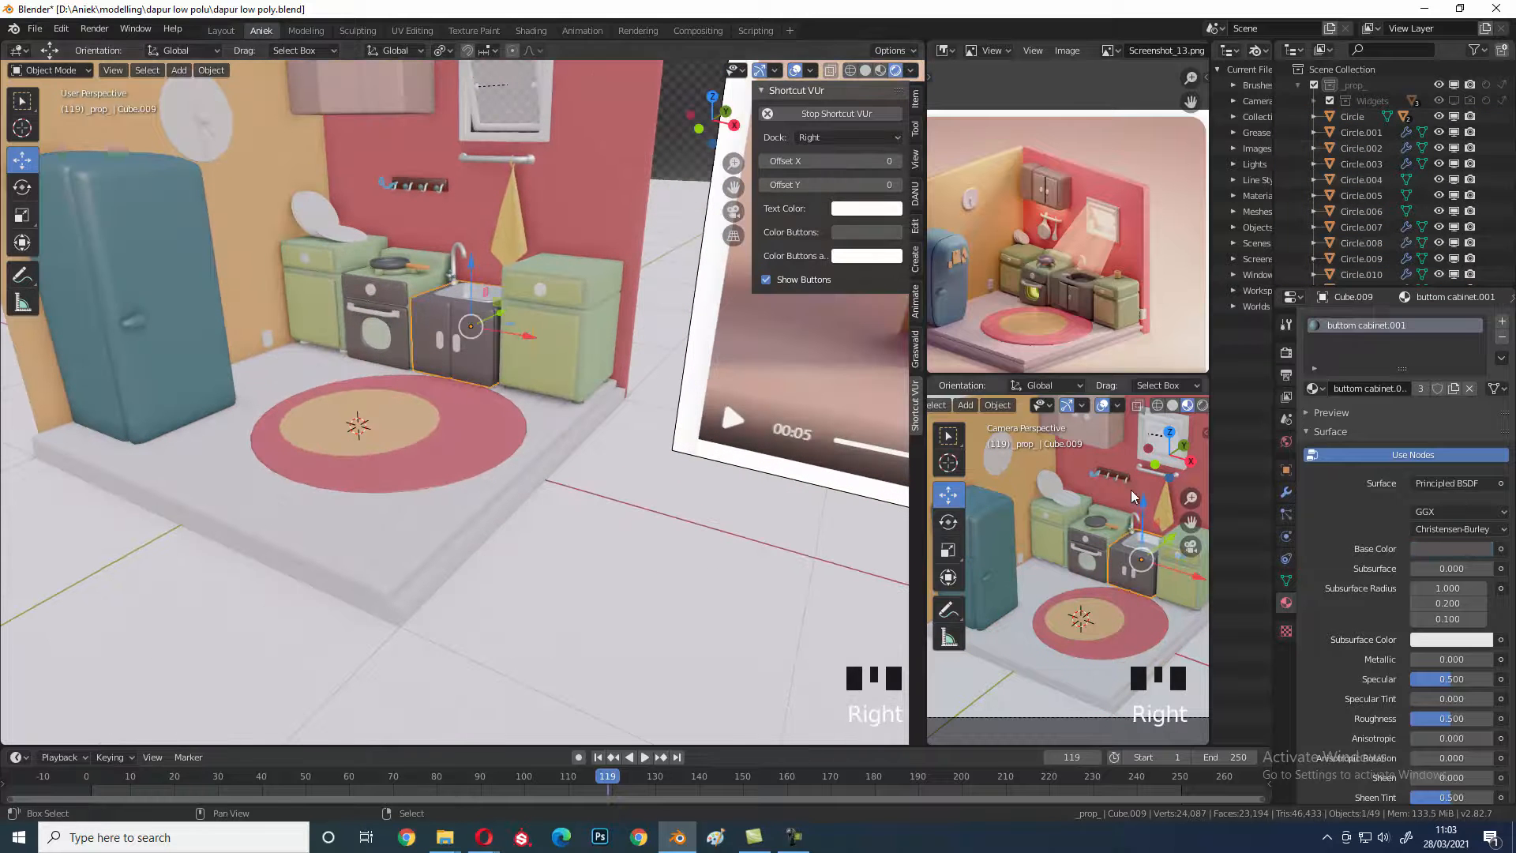
left_click(1430, 547)
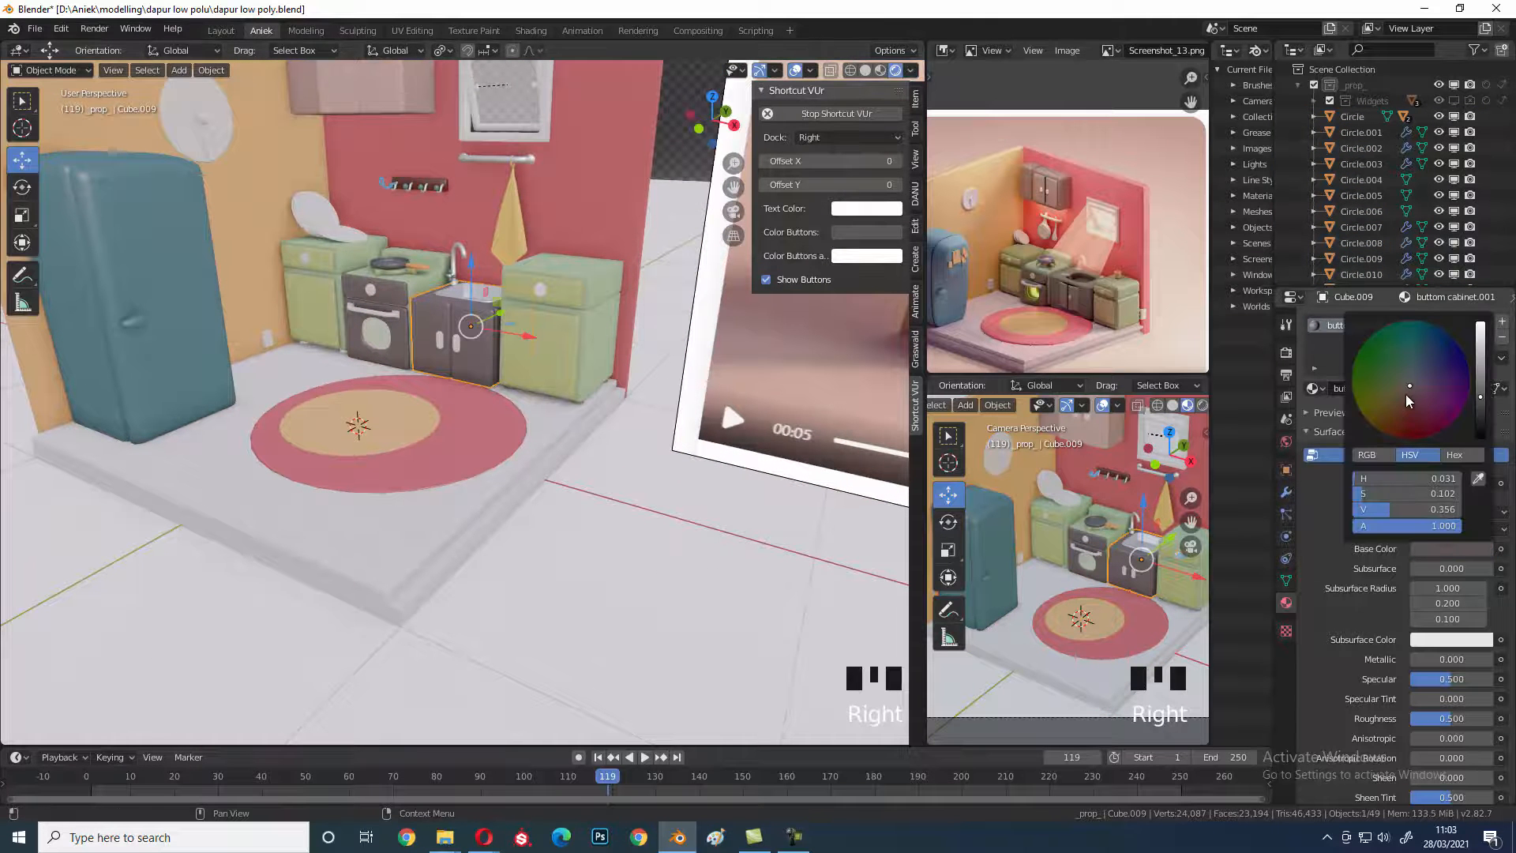
mouse_move(1405, 391)
left_mouse_down()
mouse_move(1410, 365)
mouse_move(1424, 367)
mouse_move(1410, 388)
left_mouse_up()
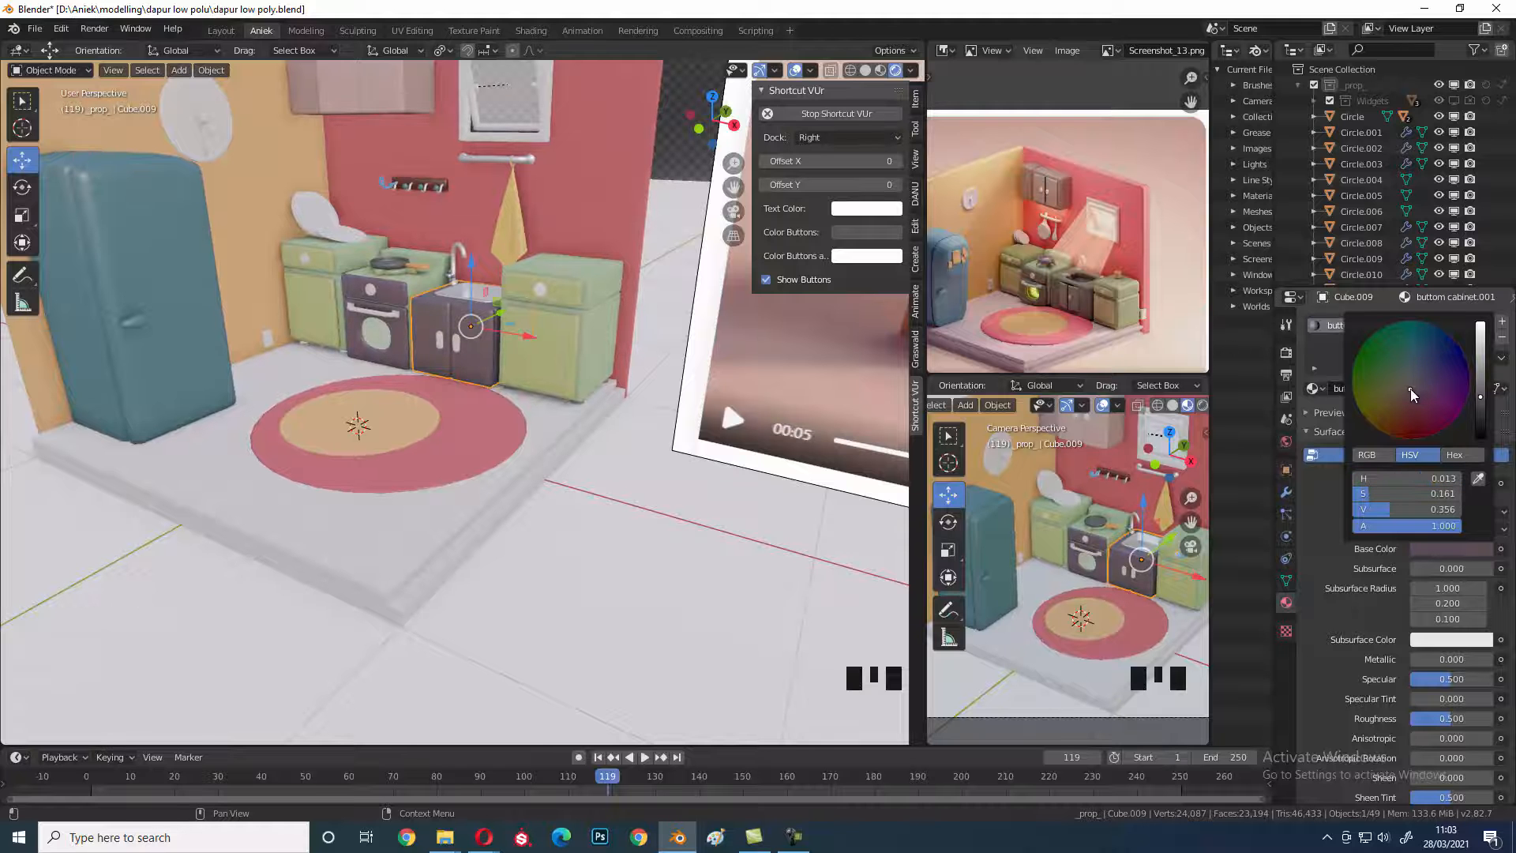
left_click(1480, 390)
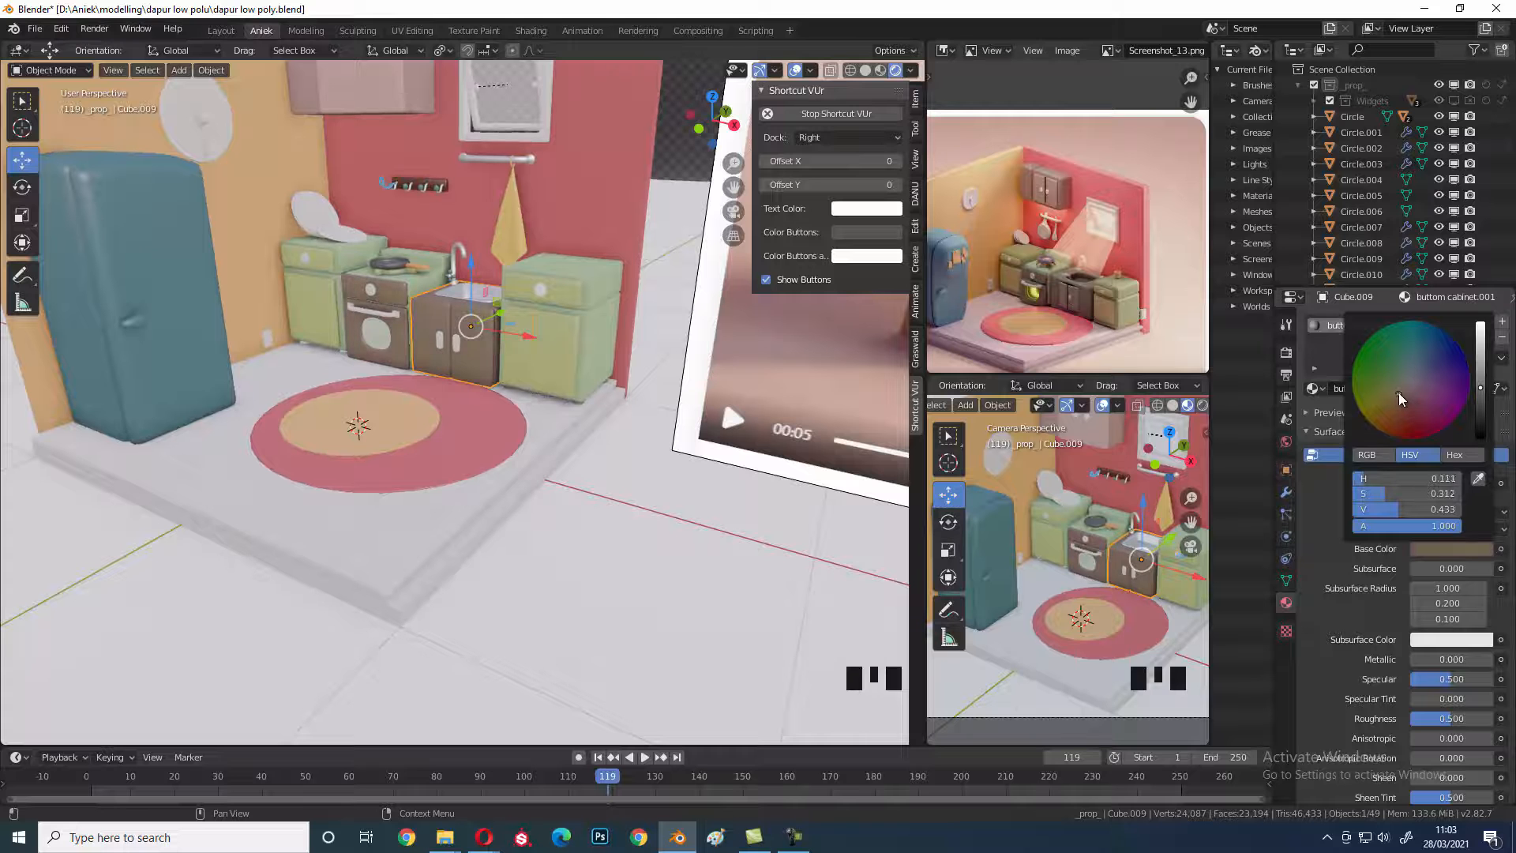
left_click_drag(1481, 390, 1403, 390)
- Sample the sink cabinet's base color from the dark cabinets in the reference image with the eyedropper
left_click(1477, 479)
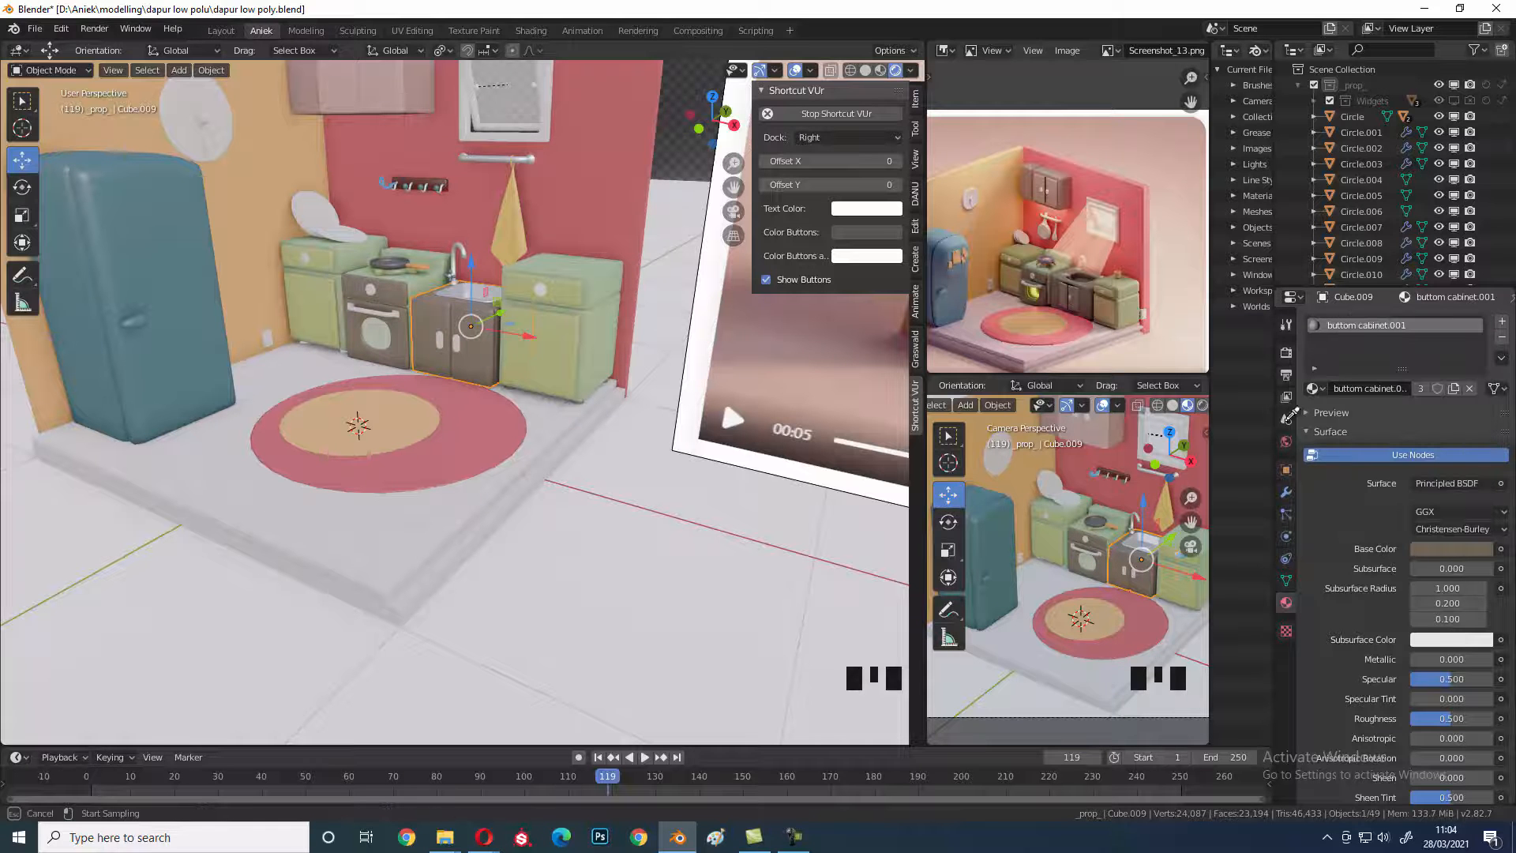
left_click(1091, 281)
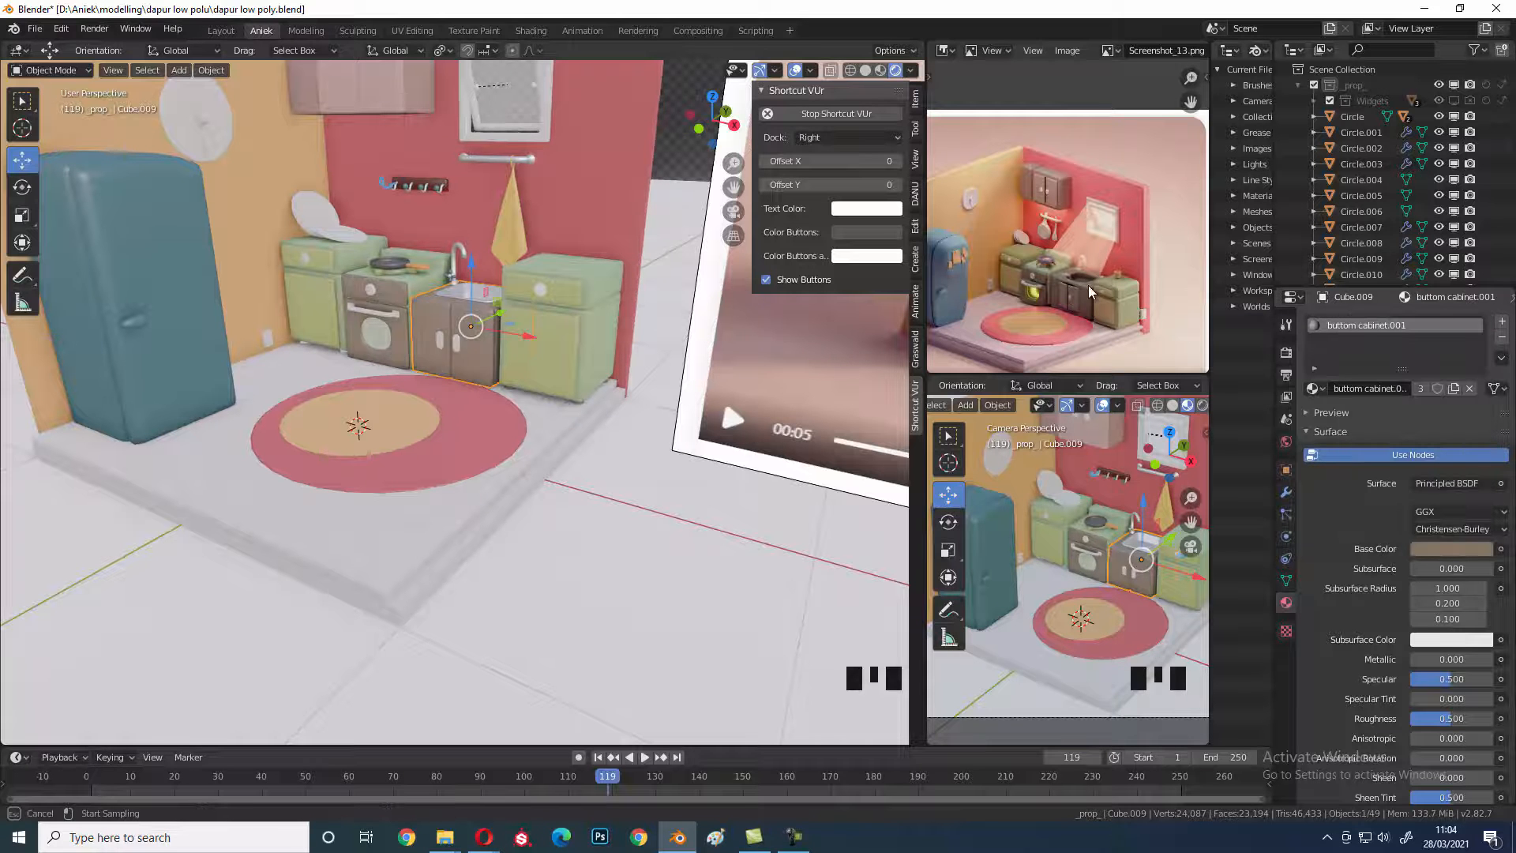
left_click(1436, 546)
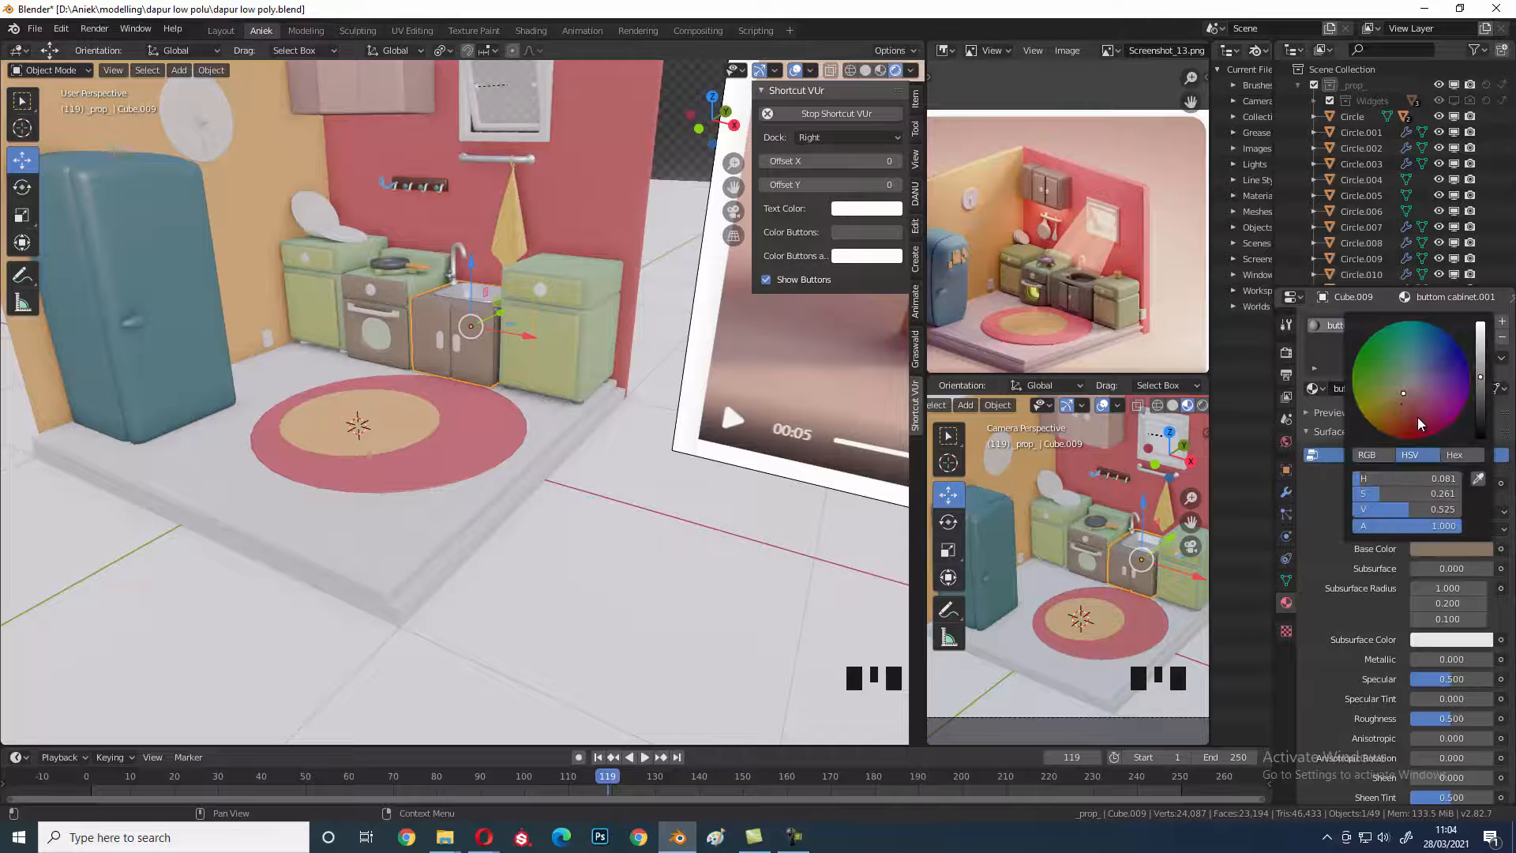
mouse_move(1401, 397)
left_mouse_down()
mouse_move(1413, 393)
mouse_move(1396, 390)
left_mouse_up()
- Resample the sink cabinet's base color from another spot on the reference's dark cabinets and darken it to an olive brown
left_click(1448, 546)
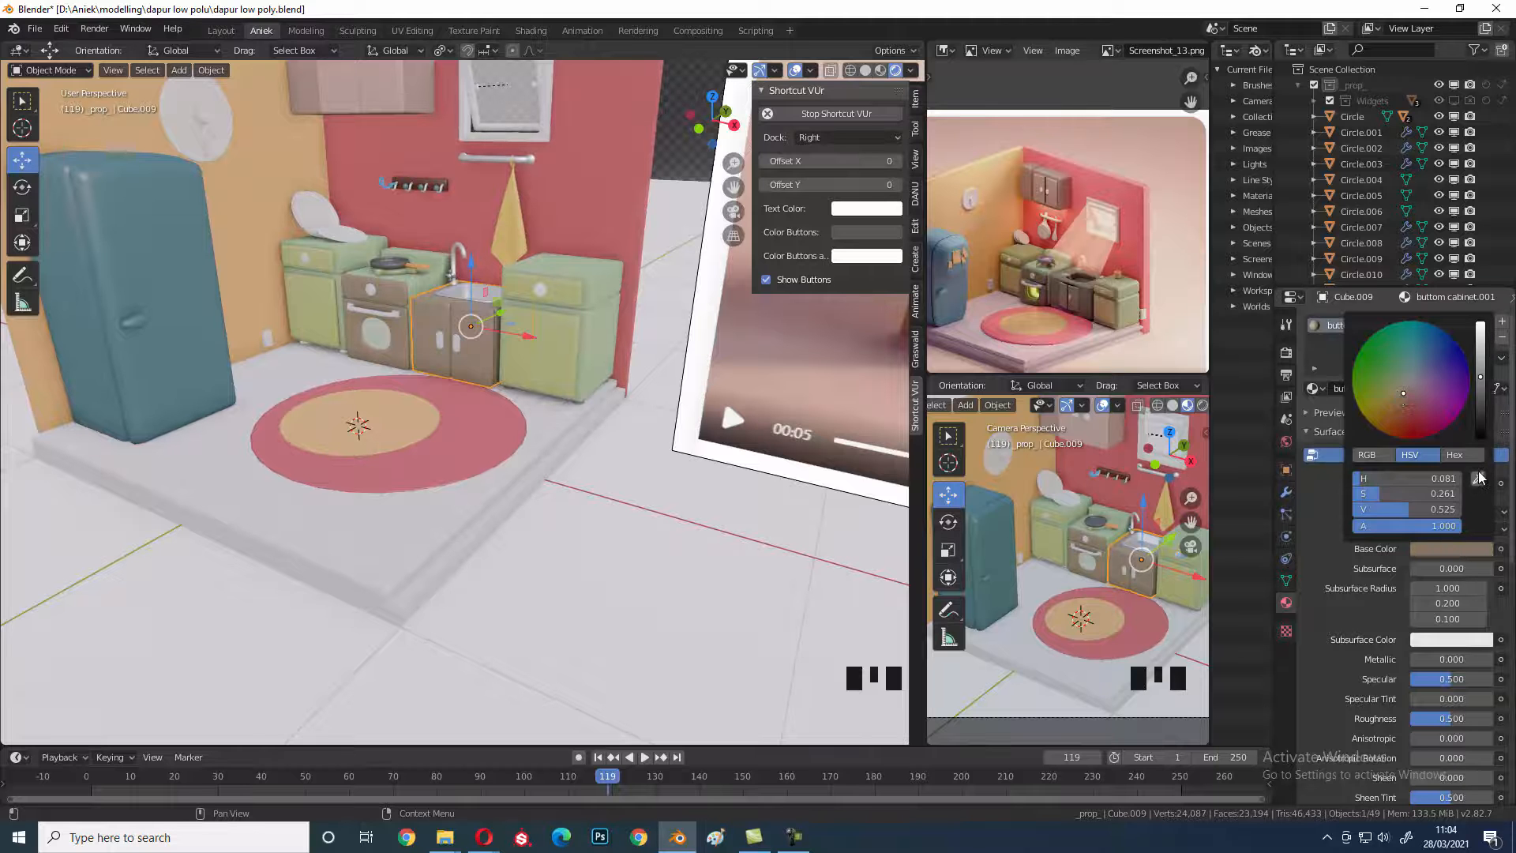
key("e")
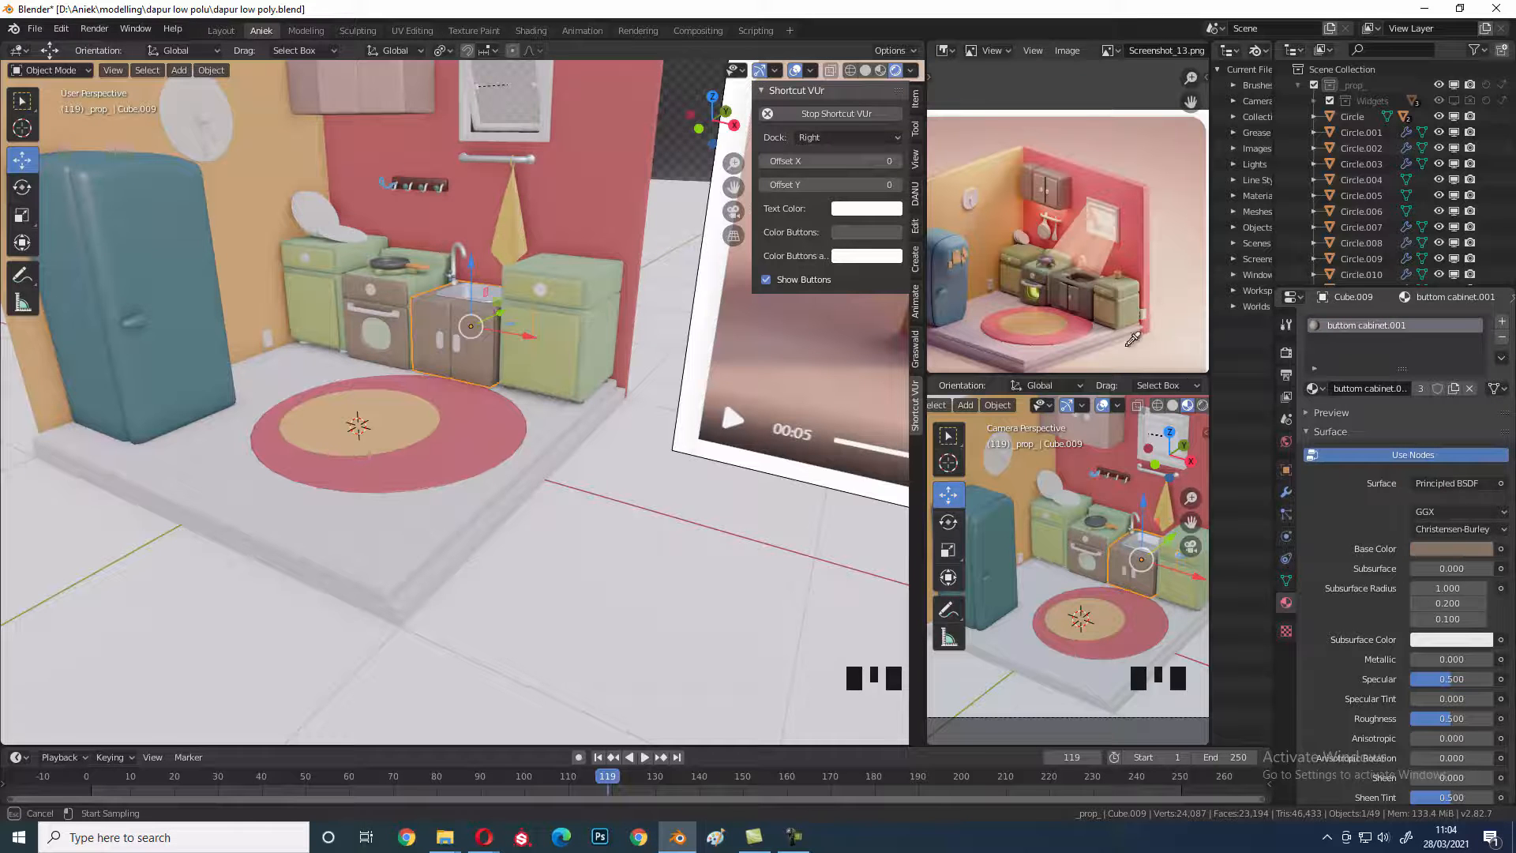
left_click(1055, 273)
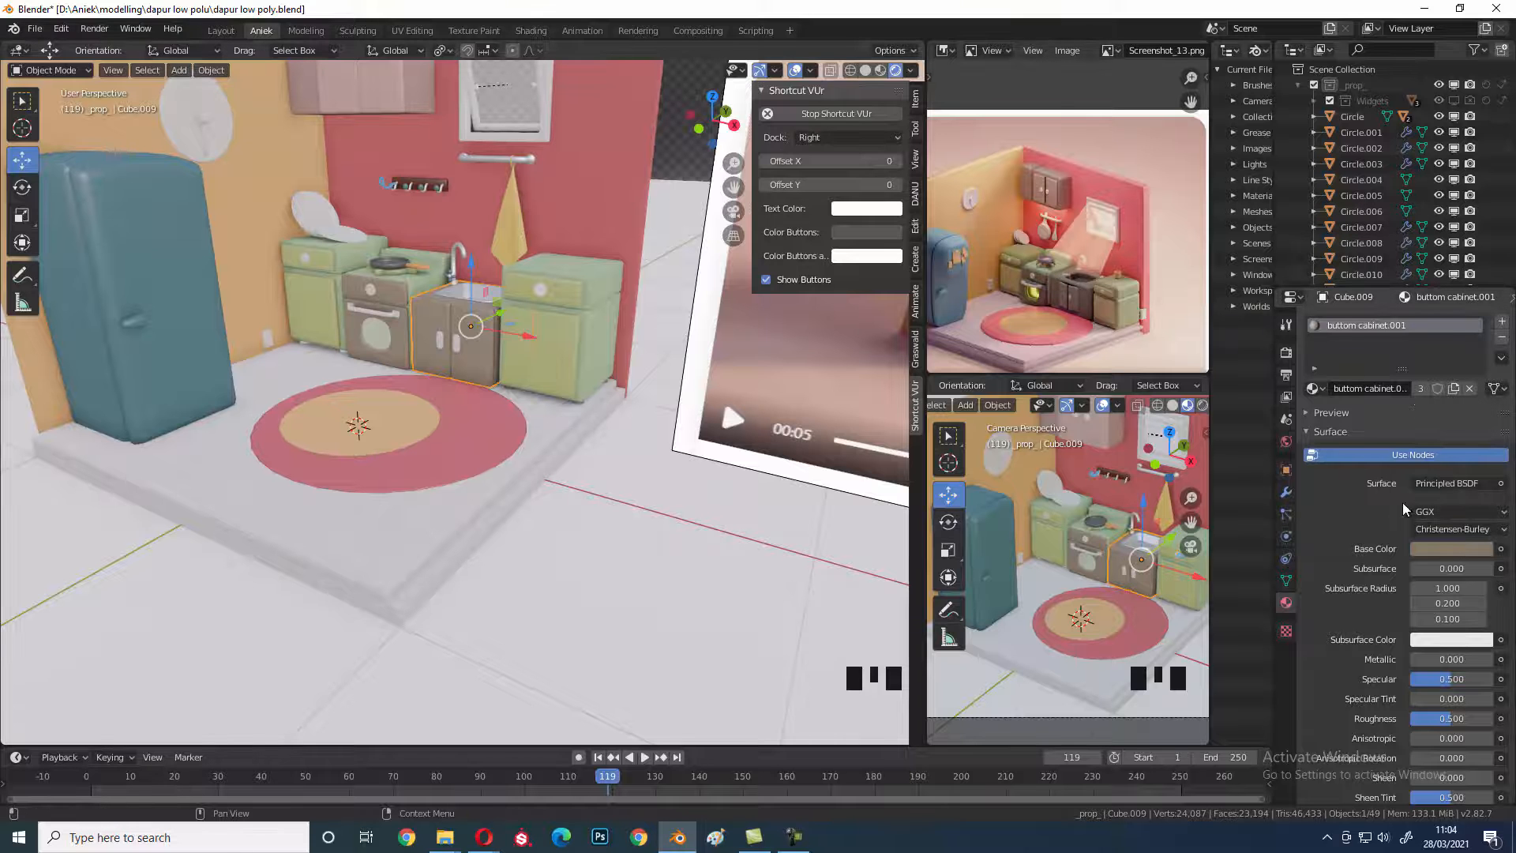
left_click(1438, 547)
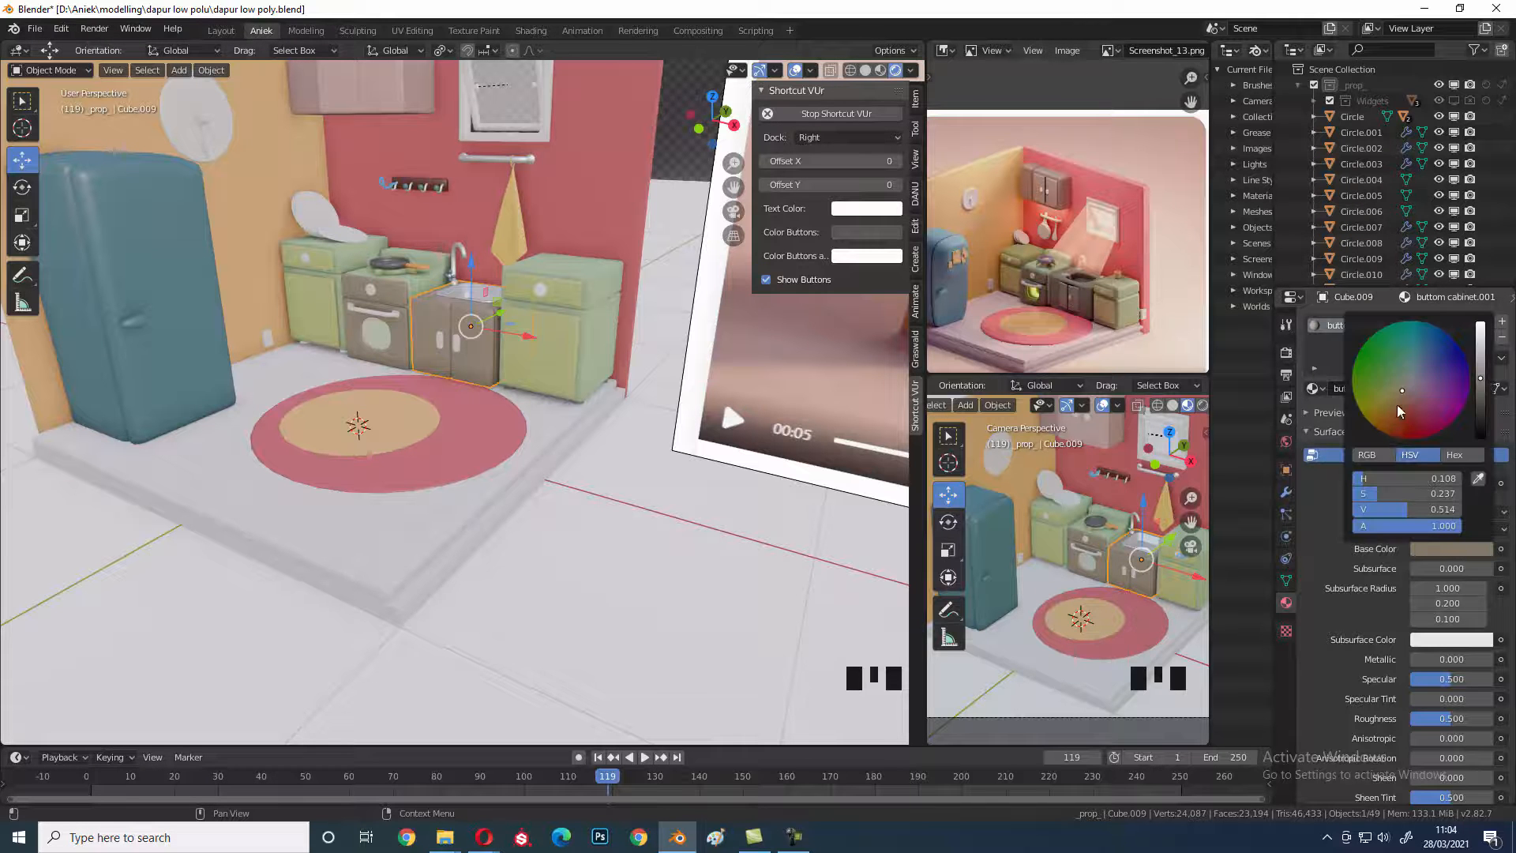
left_click_drag(1405, 388, 1399, 391)
left_click(1440, 551)
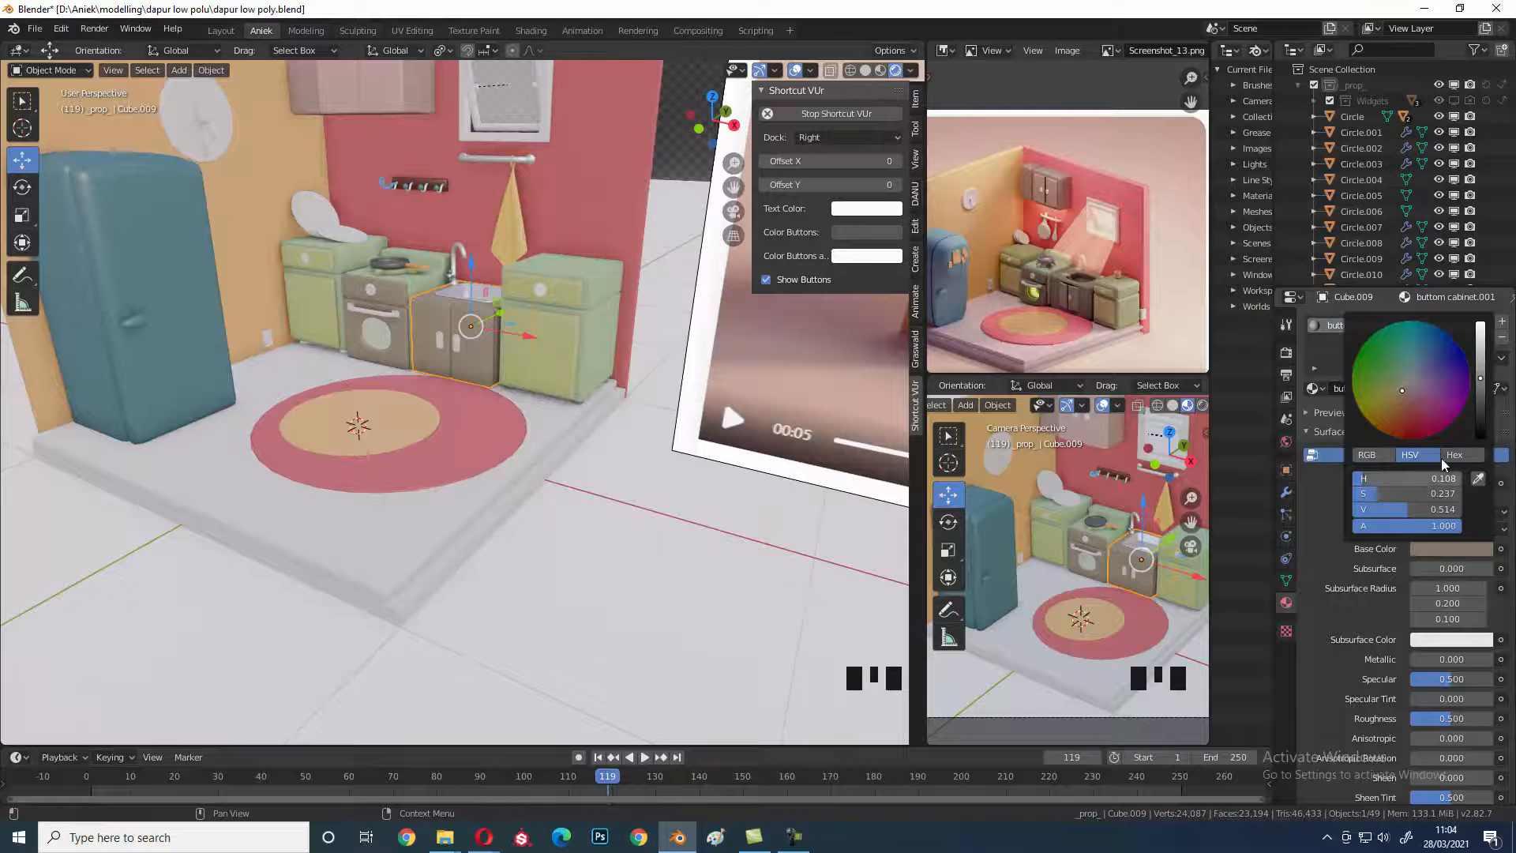
left_click(1402, 397)
left_click_drag(1400, 394, 1483, 396)
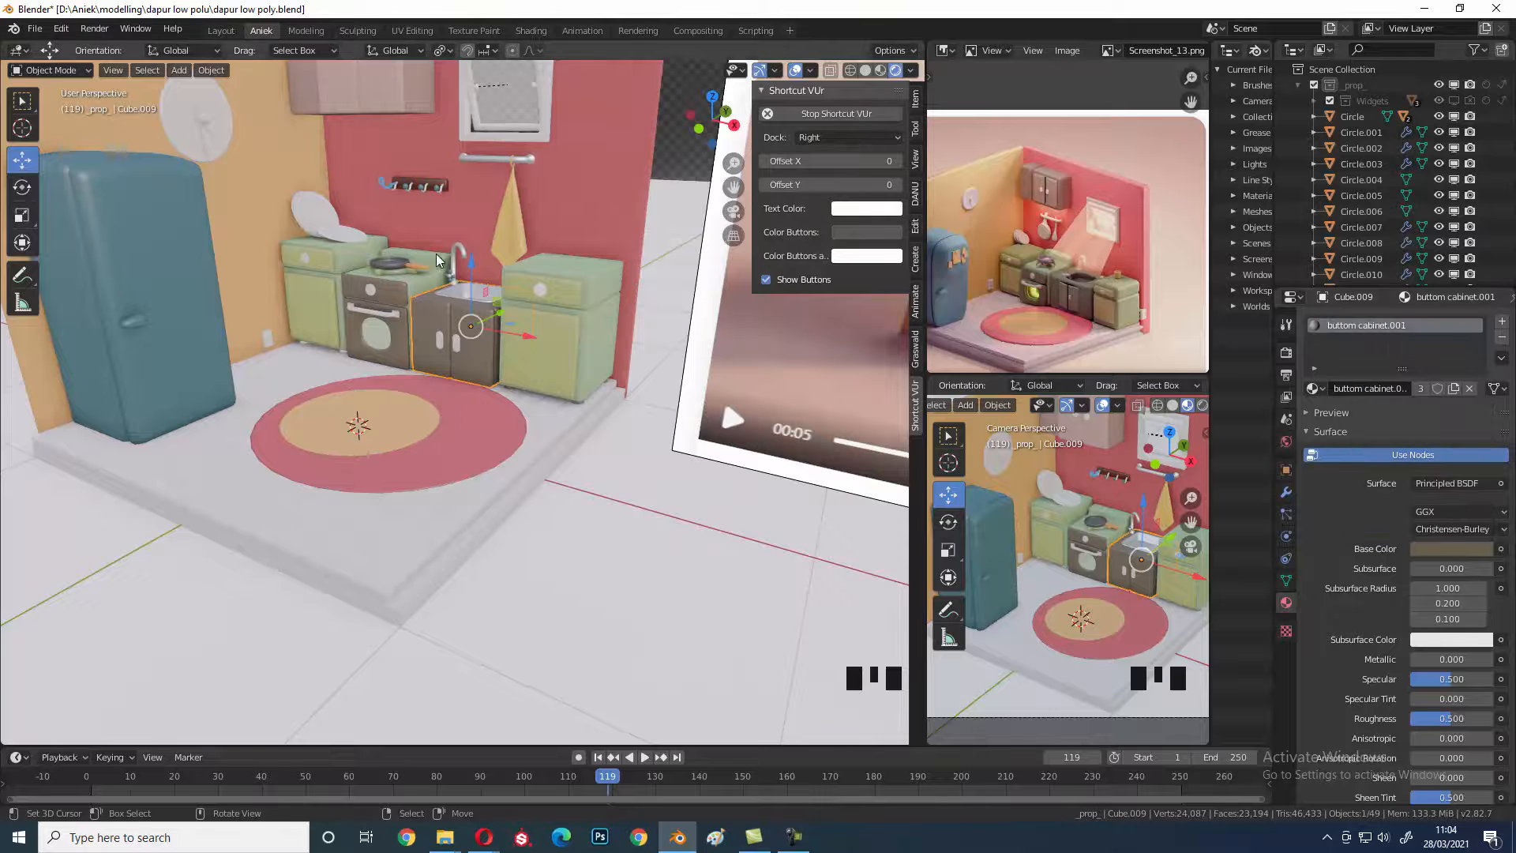
- In the right side view, place the 3D cursor above and behind the room and add a sun light there at about Y 3.53 m, Z 2.22 m
scroll(566, 277, "down", 3)
middle_click_drag(565, 277, 588, 416, "shift")
scroll(561, 363, "down", 4)
left_click(1286, 374)
middle_click_drag(671, 412, 609, 363, "shift")
key("KP_1")
key("KP_3")
middle_click_drag(584, 446, 576, 372, "shift")
left_click(530, 323)
key("shift+a")
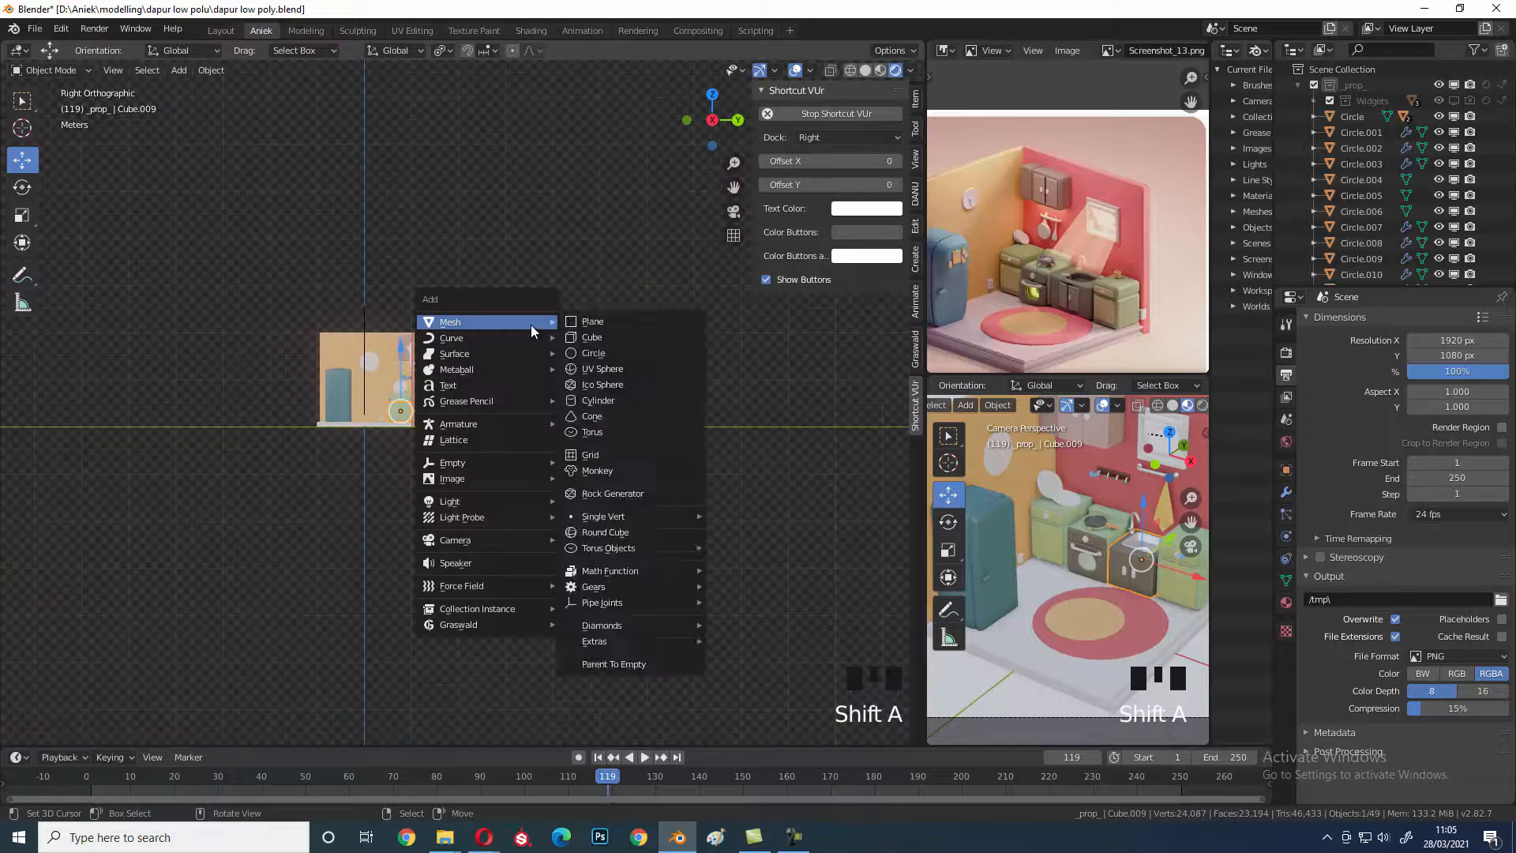
mouse_move(490, 500)
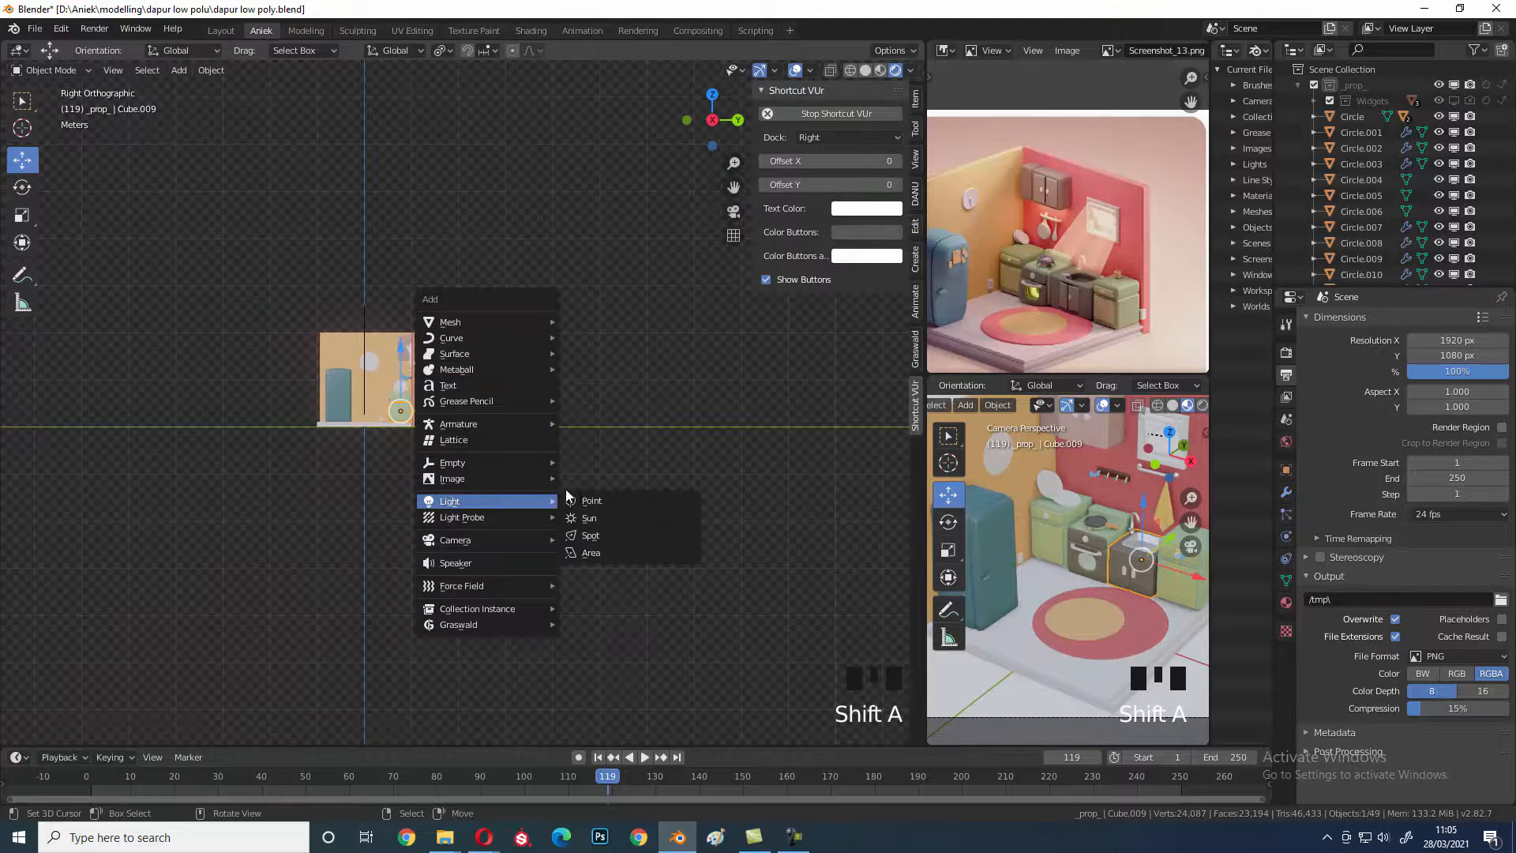
left_click(609, 516)
- Rotate the sun light about 63.1° so it shines toward the room
middle_click_drag(609, 516, 527, 391, "shift")
scroll(528, 392, "up", 2)
key("r")
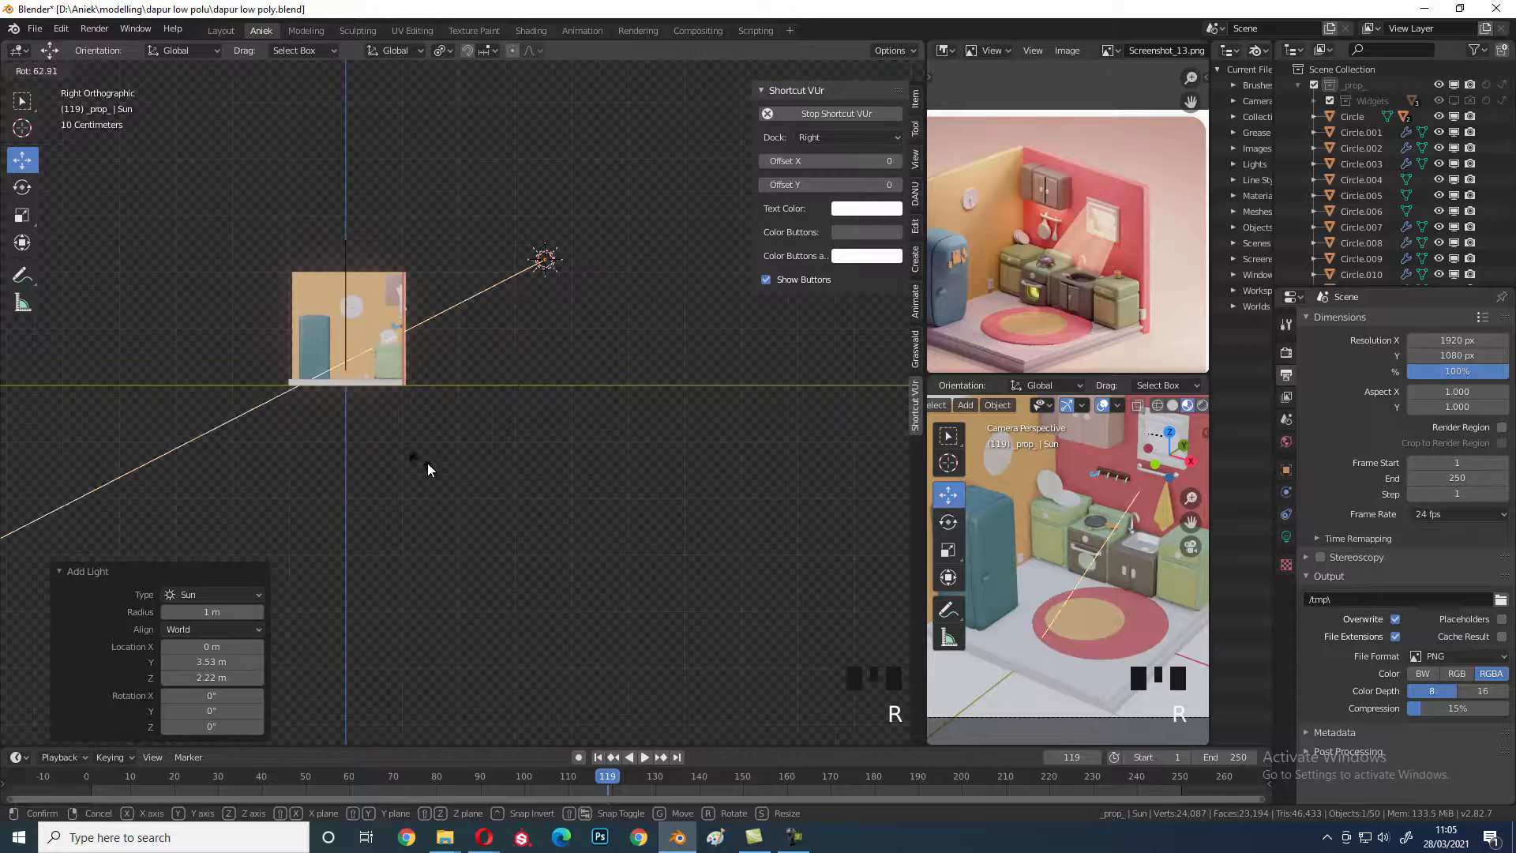
left_click(427, 462)
- Set the world background strength to 0
left_click(1286, 443)
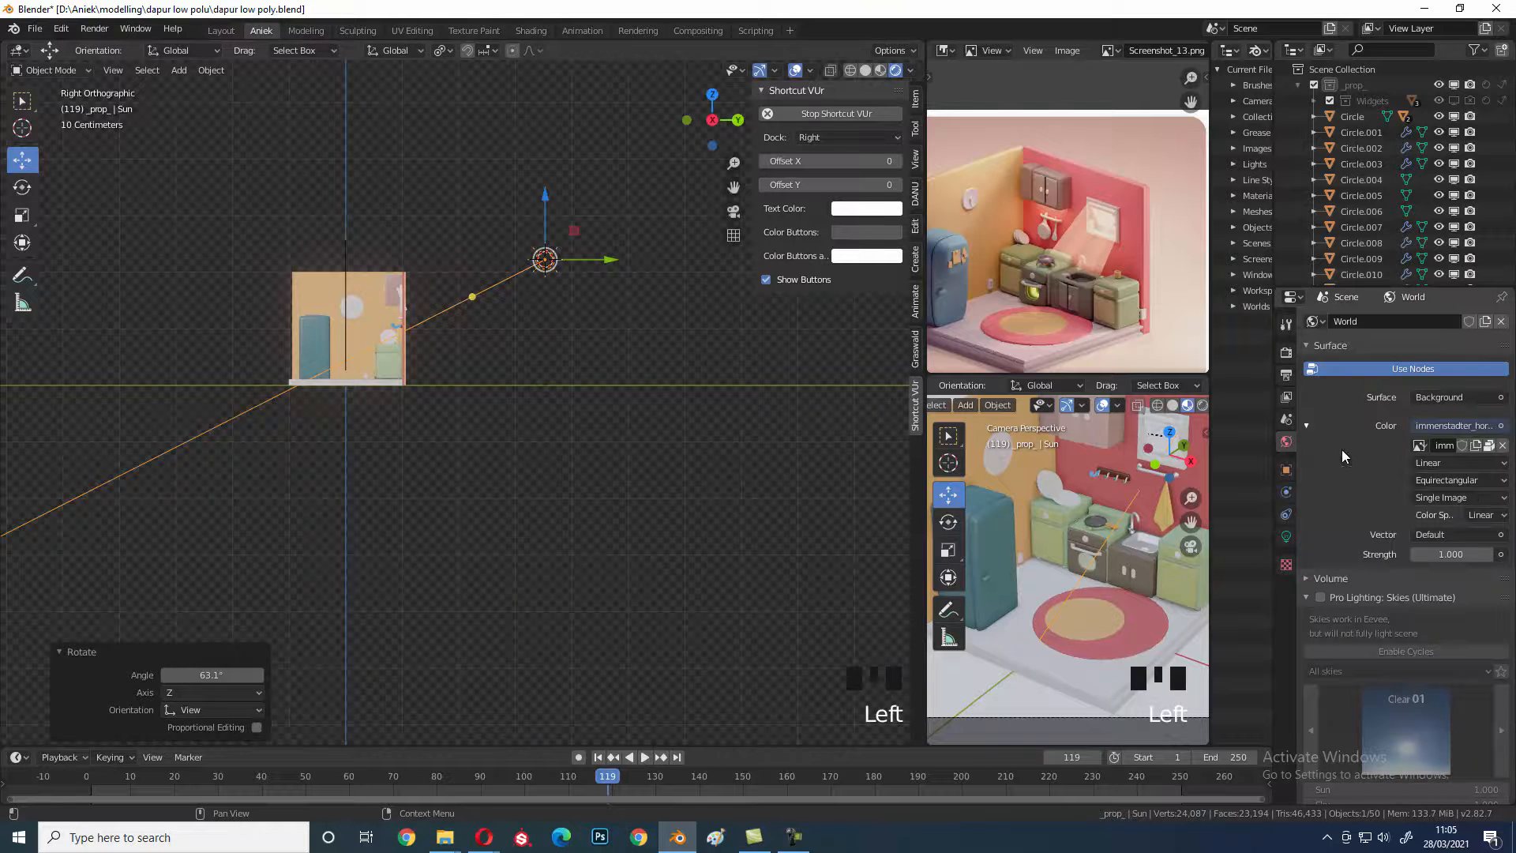
left_click(1445, 554)
type("0")
key("Return")
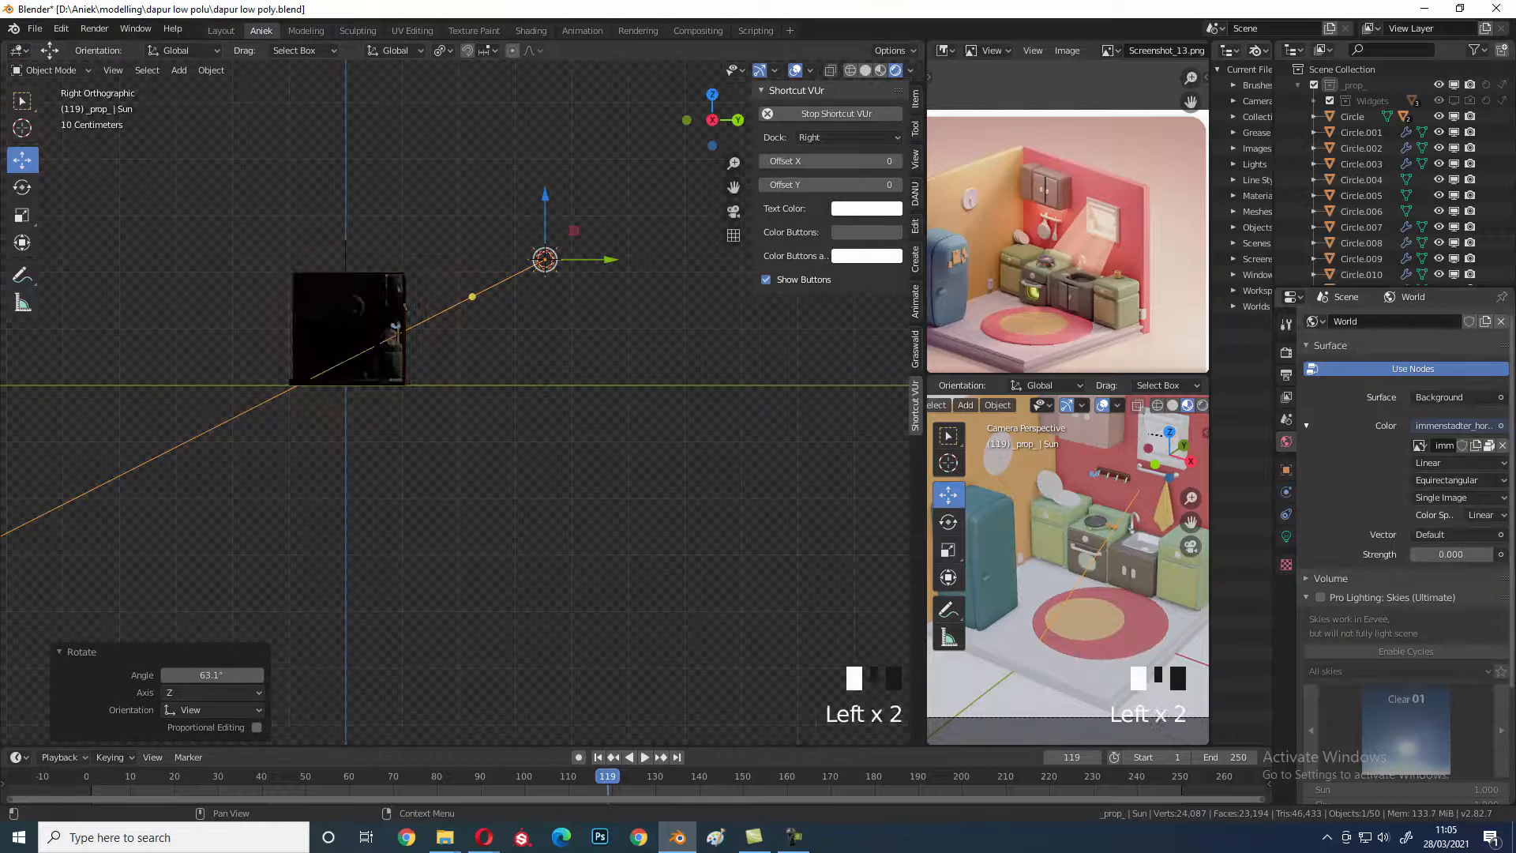
- Raise the sun light about 0.175 m along Z and fine-tune its tilt toward the room with small rotations
scroll(380, 539, "up", 4)
middle_click_drag(503, 396, 594, 540, "shift")
key("r")
left_click(758, 462)
key("g")
left_click(743, 404)
middle_click_drag(703, 390, 702, 396, "shift")
key("r")
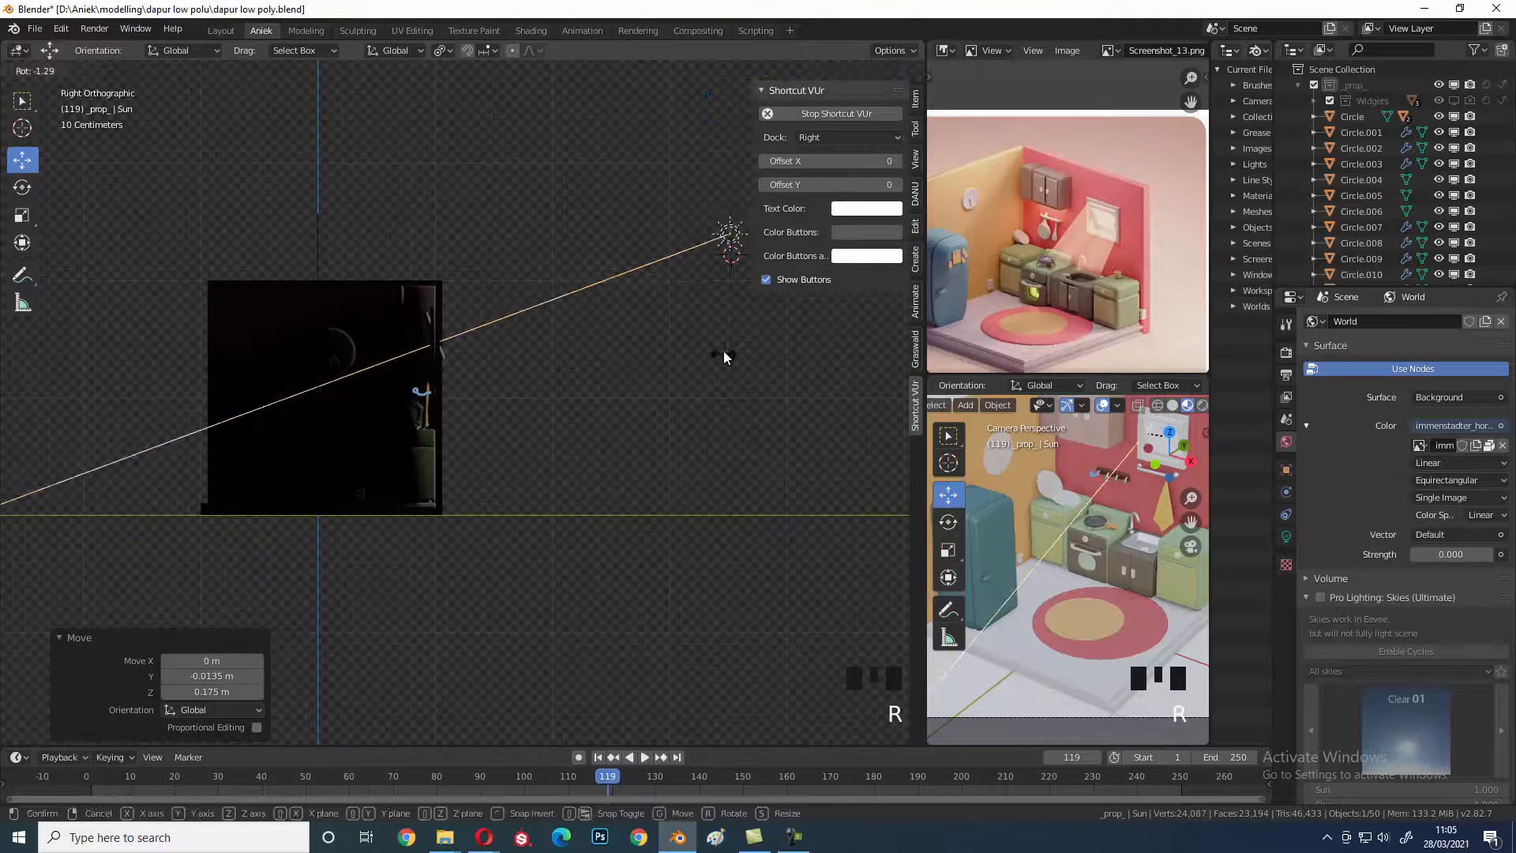
left_click(720, 359)
- In the top view, shift the sun light about 0.223 m along X and 0.107 m along Y
middle_click_drag(384, 428, 551, 513)
scroll(543, 494, "down", 3)
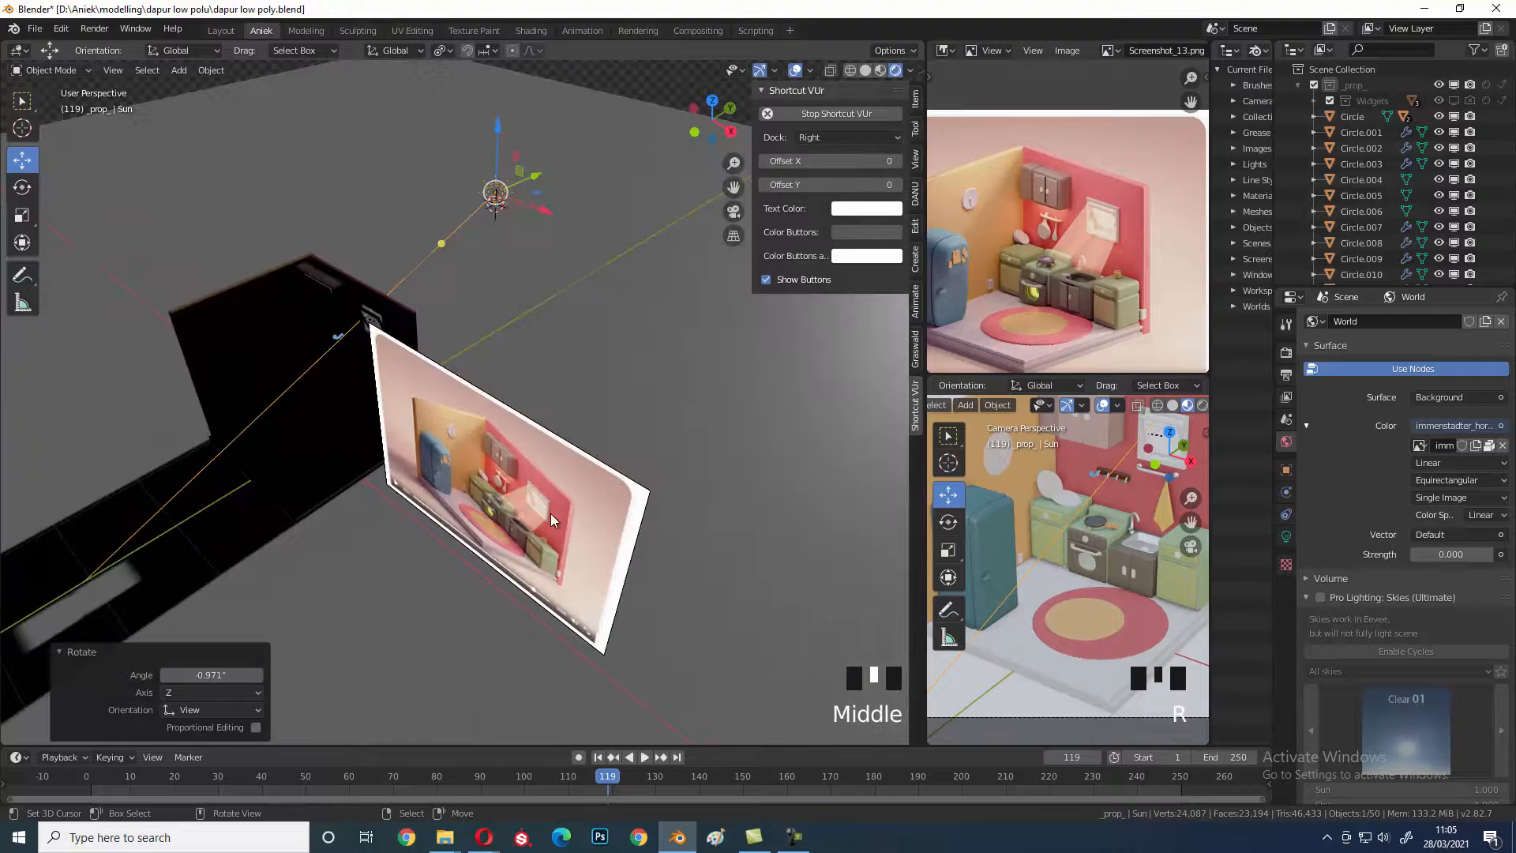
key("KP_7")
key("g")
left_click(480, 405)
scroll(450, 410, "down", 3)
middle_click_drag(439, 414, 444, 365)
- In the right side view, steepen the sun light's angle in successive rotations, finishing with about -21.2°
key("KP_3")
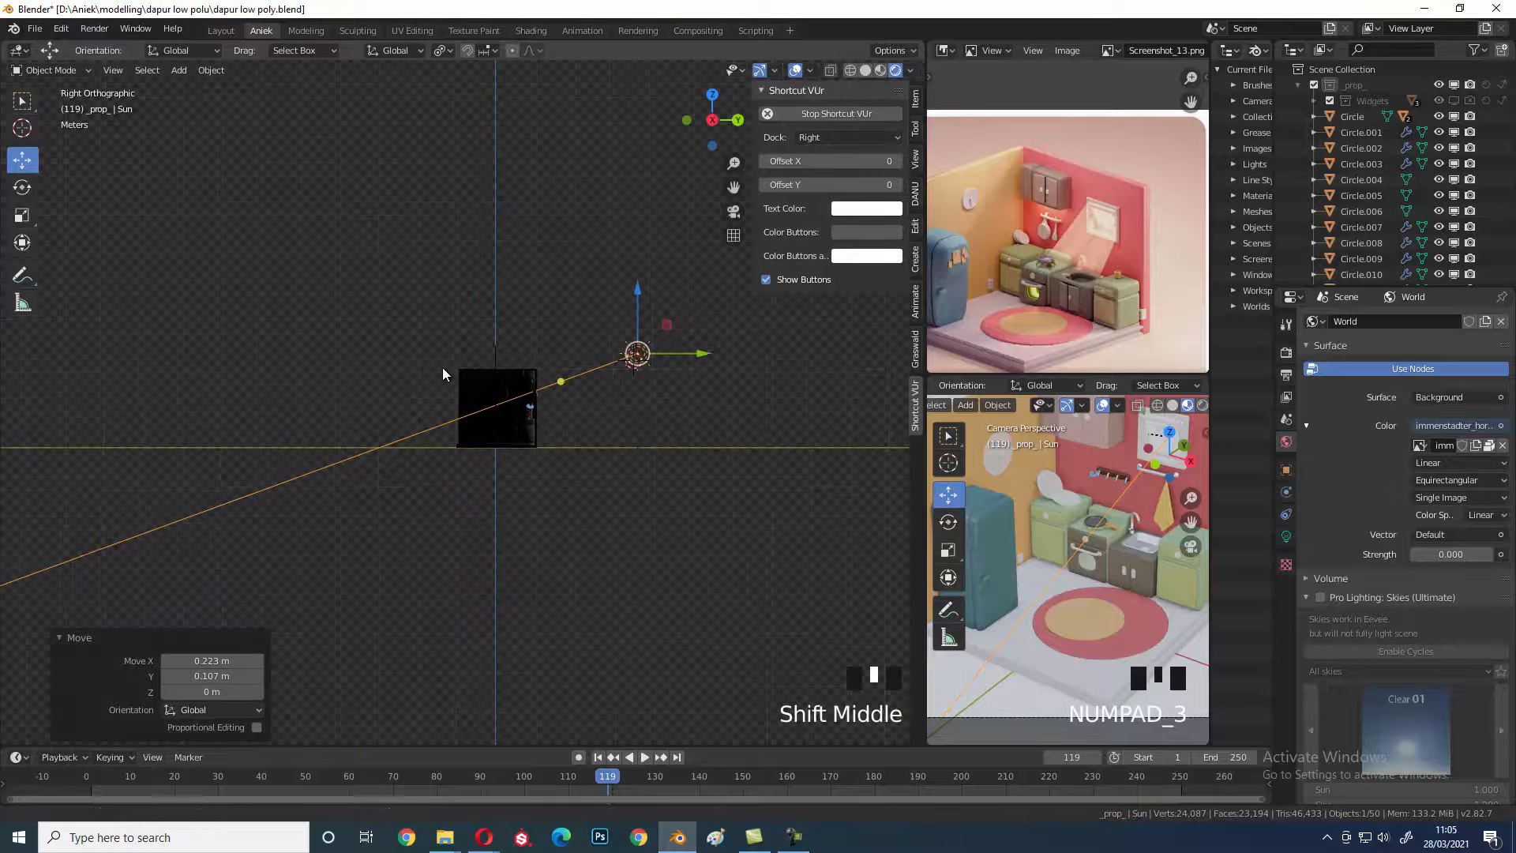
key("r")
left_click(750, 305)
scroll(750, 308, "up", 2, "shift")
middle_click_drag(781, 422, 775, 433, "shift")
middle_click_drag(662, 452, 467, 424)
scroll(567, 462, "up", 3)
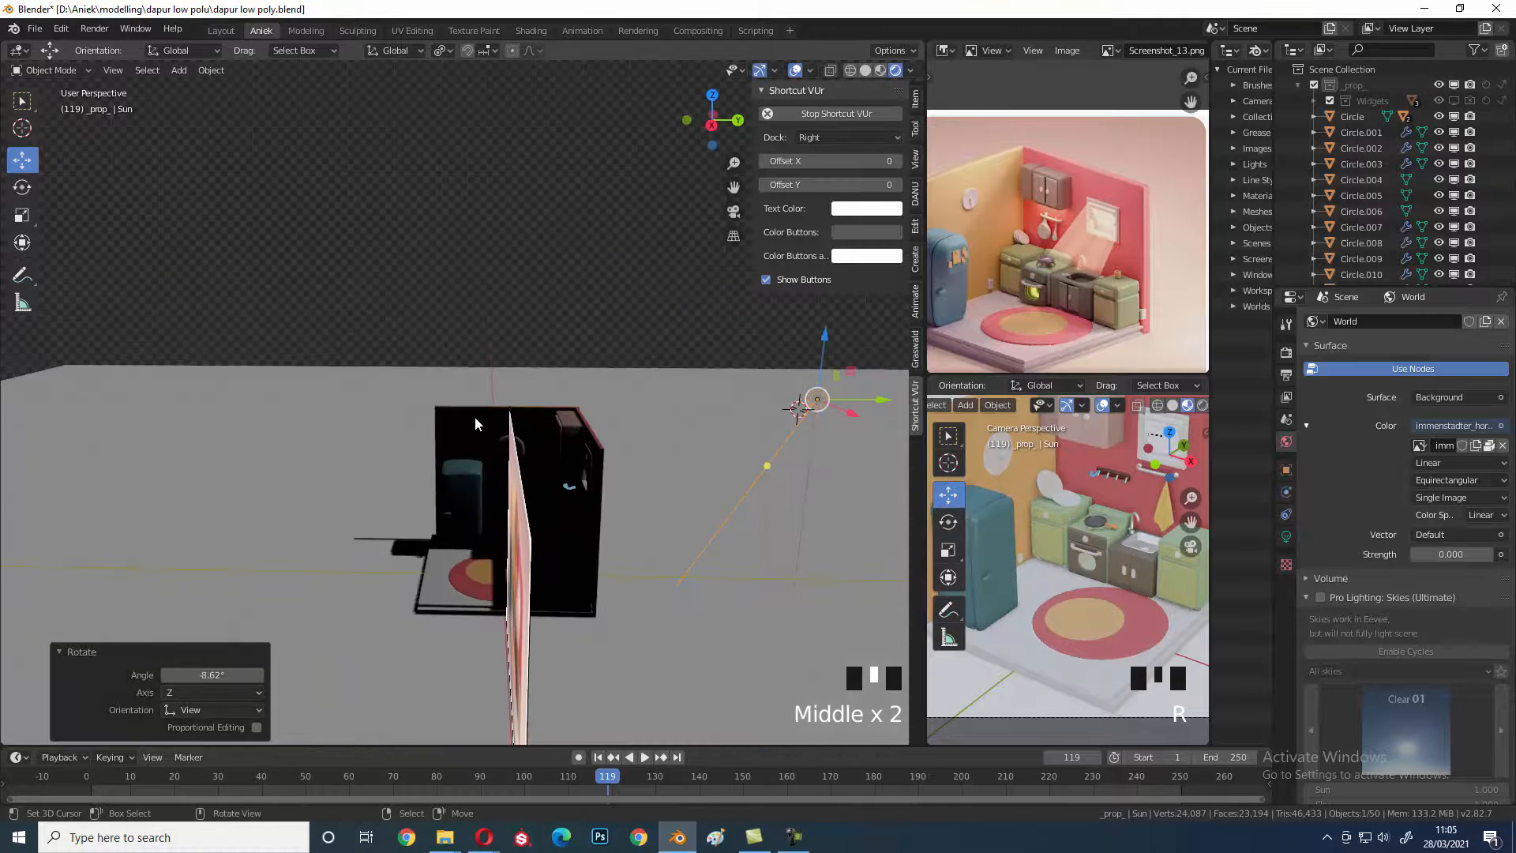
key("KP_3")
key("r")
left_click(845, 518)
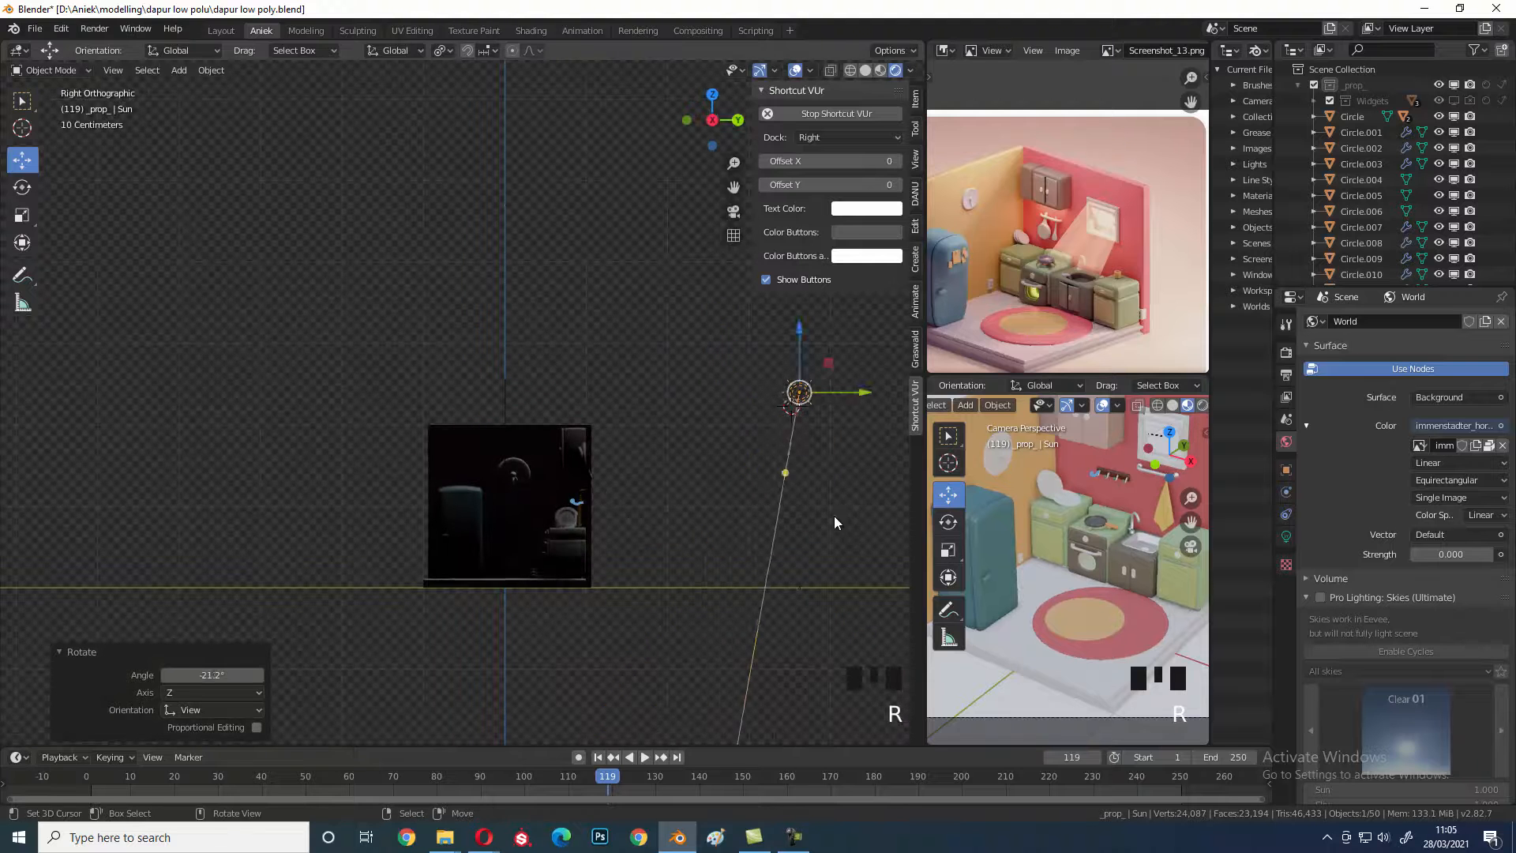
- Move the sun light about -0.601 m along Y and 0.213 m along Z, and check the lighting from several angles
key("g")
left_click(796, 500)
middle_click_drag(812, 422, 816, 433)
scroll(472, 443, "down", 4)
scroll(472, 449, "up", 5)
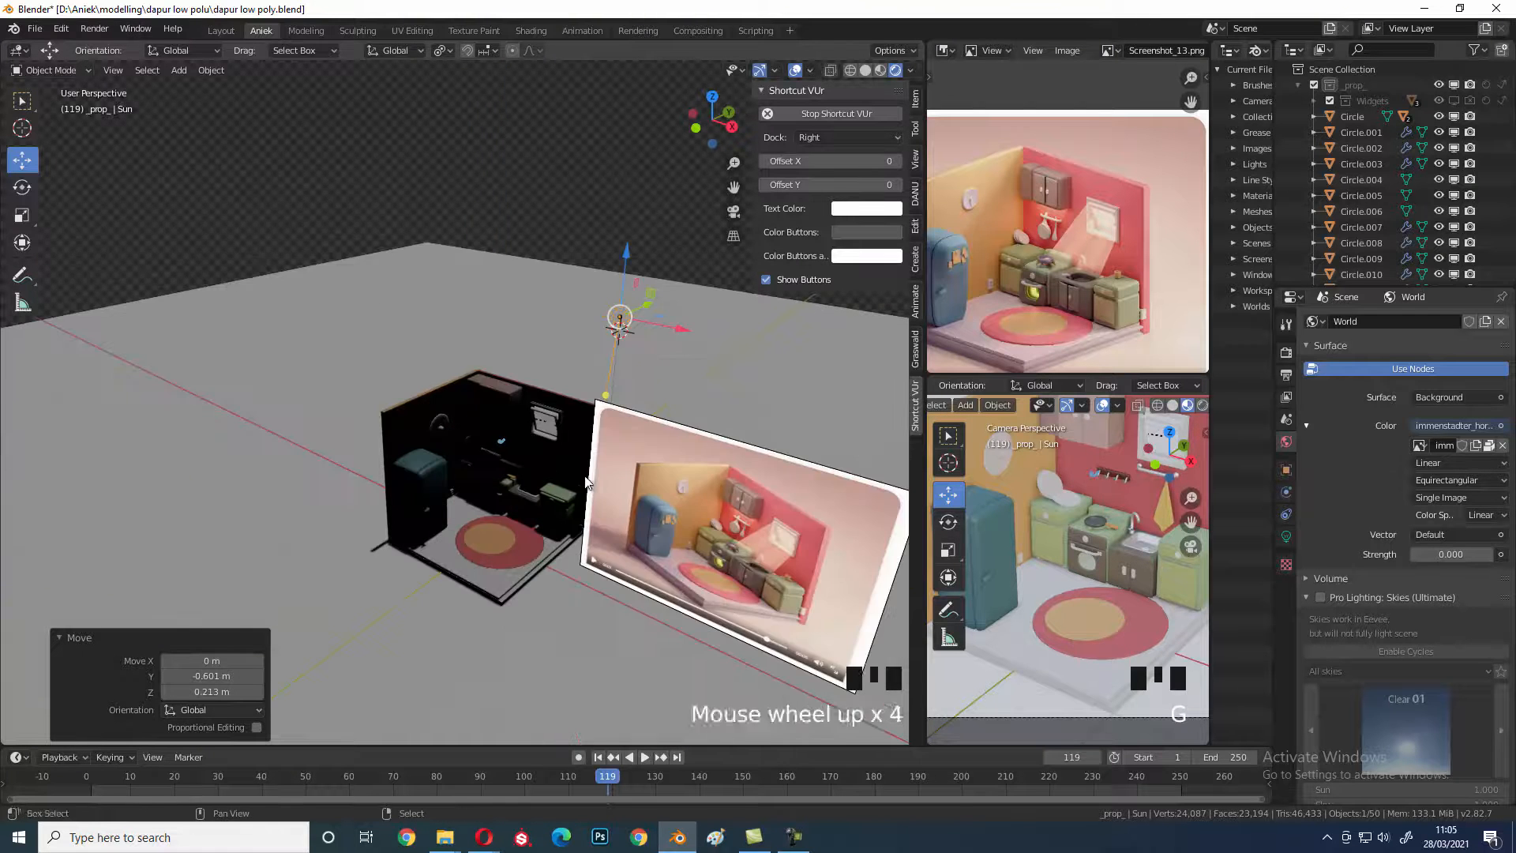
middle_click_drag(543, 456, 278, 486, "shift")
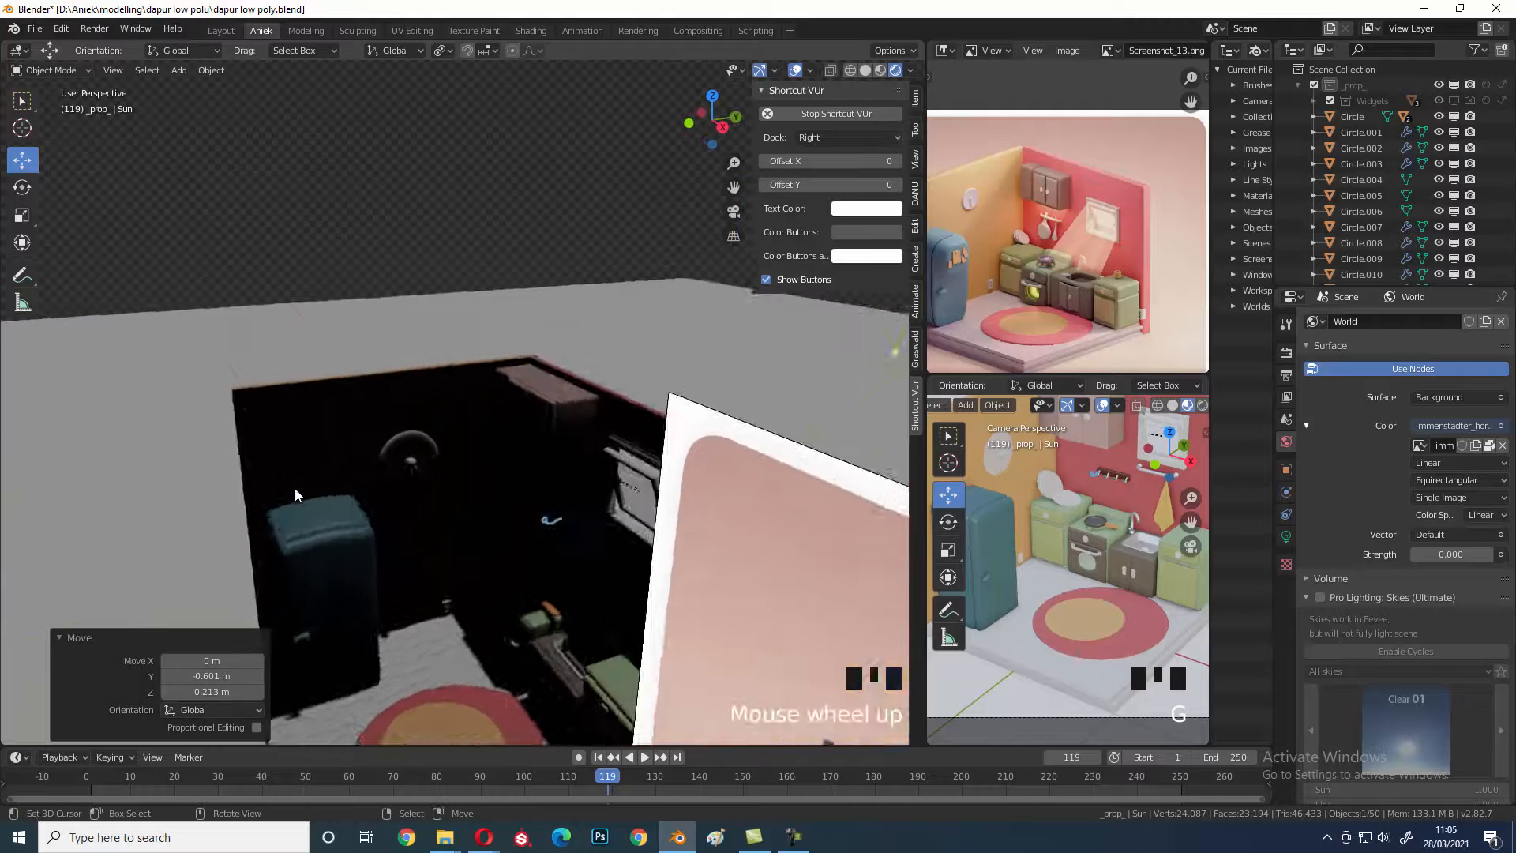
scroll(420, 494, "down", 12)
middle_click_drag(420, 494, 466, 492)
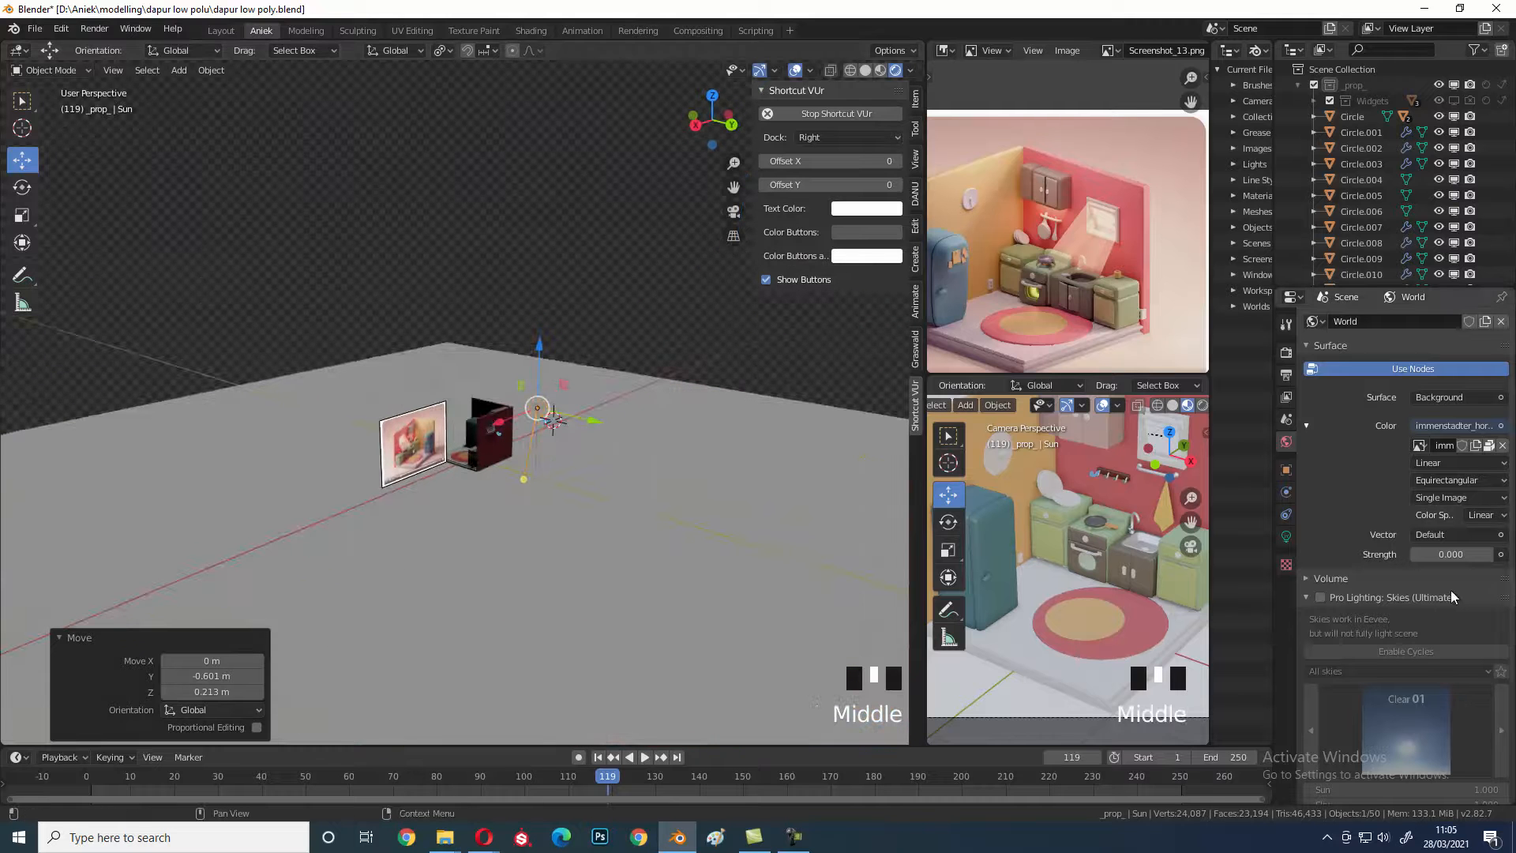
- Open the sun light's settings, expand its shadow options and toggle shadows off and back on to compare
left_click(1287, 536)
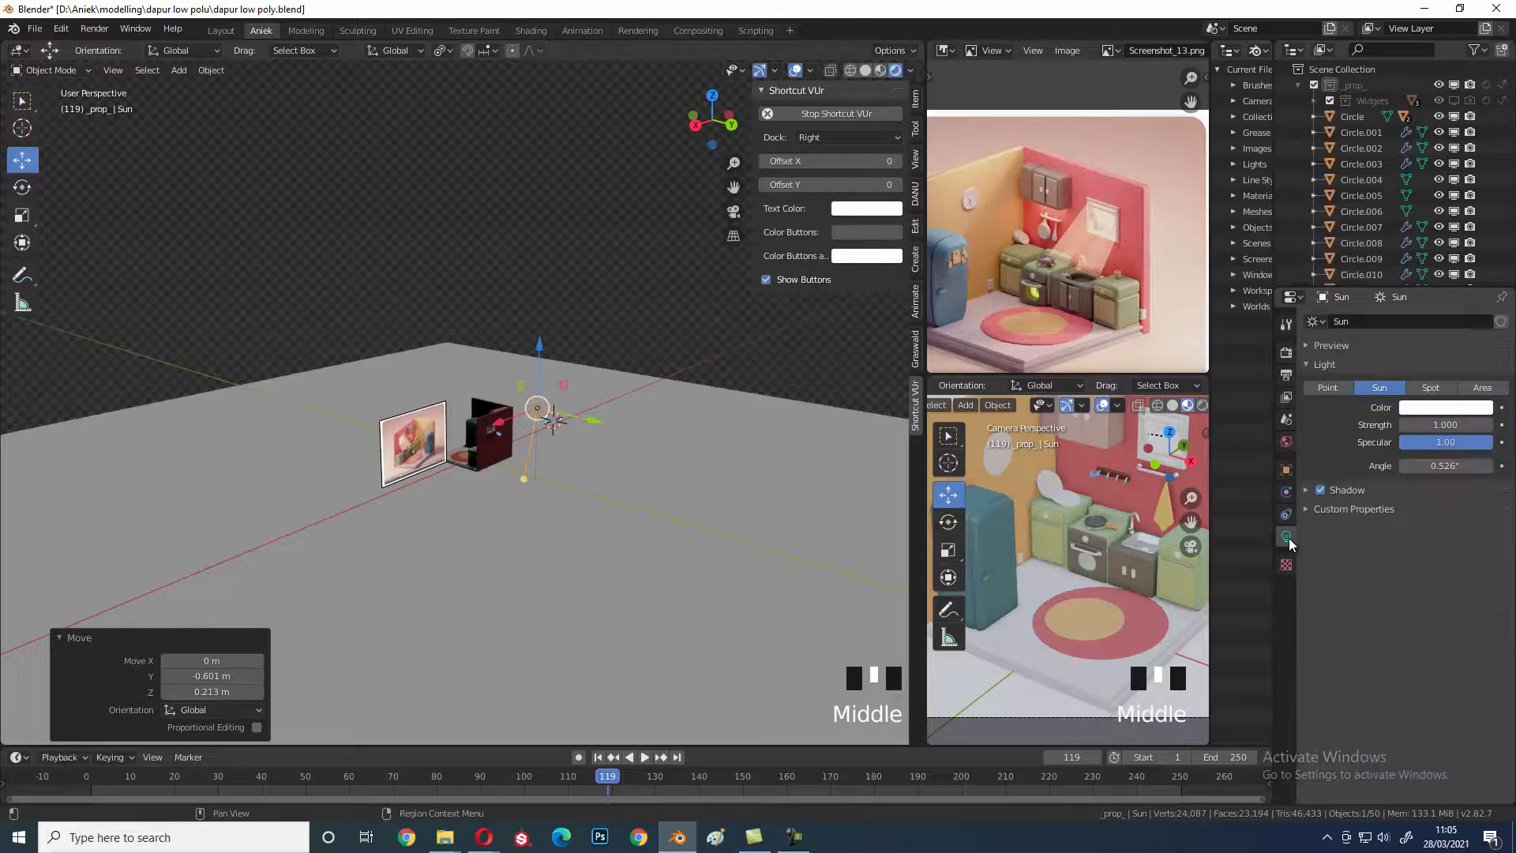
left_click(1332, 494)
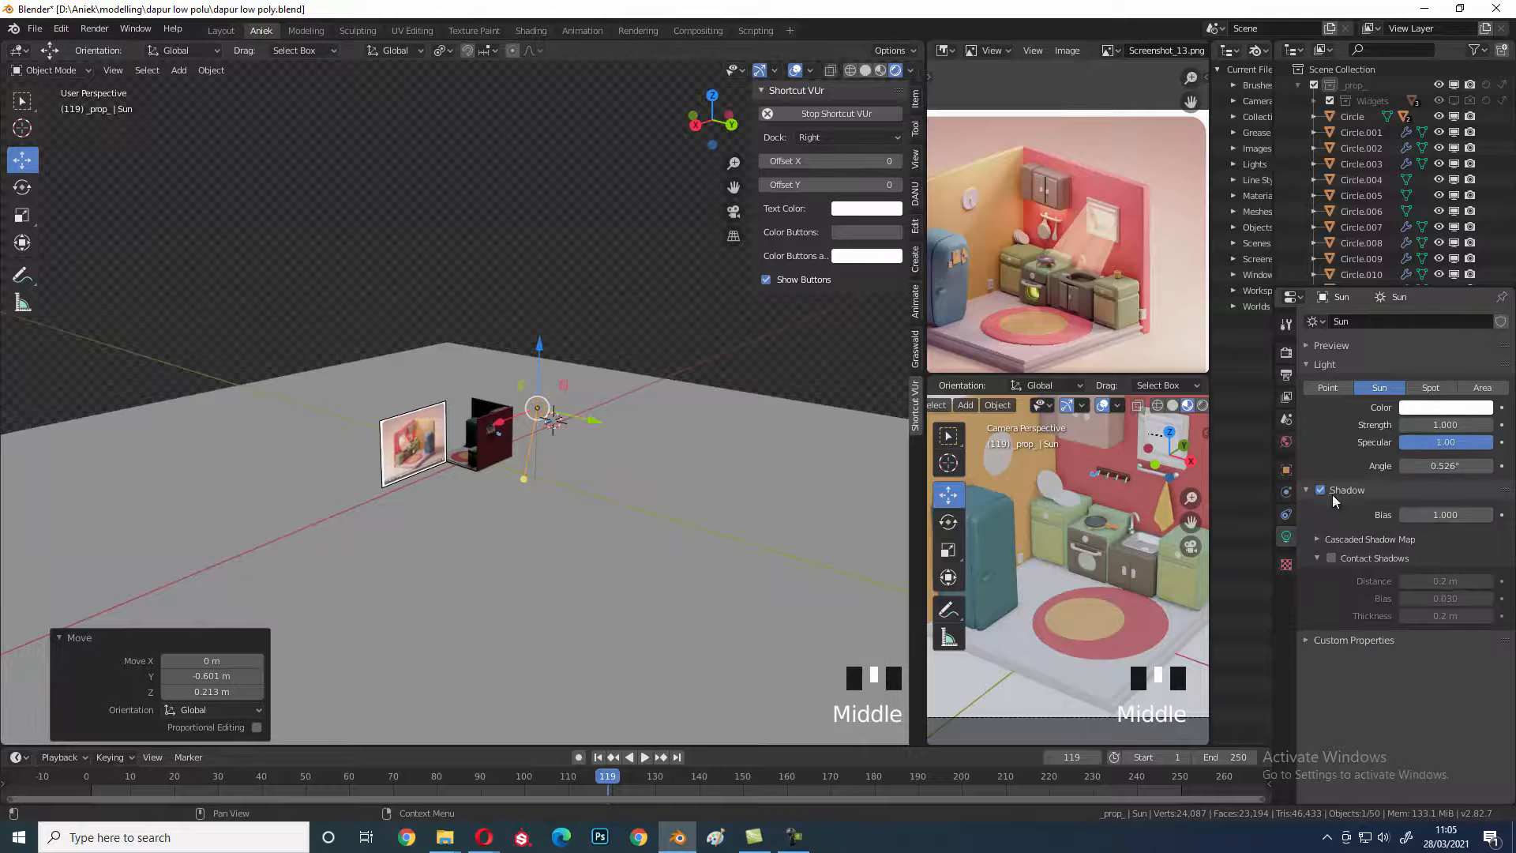
left_click(1323, 492)
left_click(1323, 492)
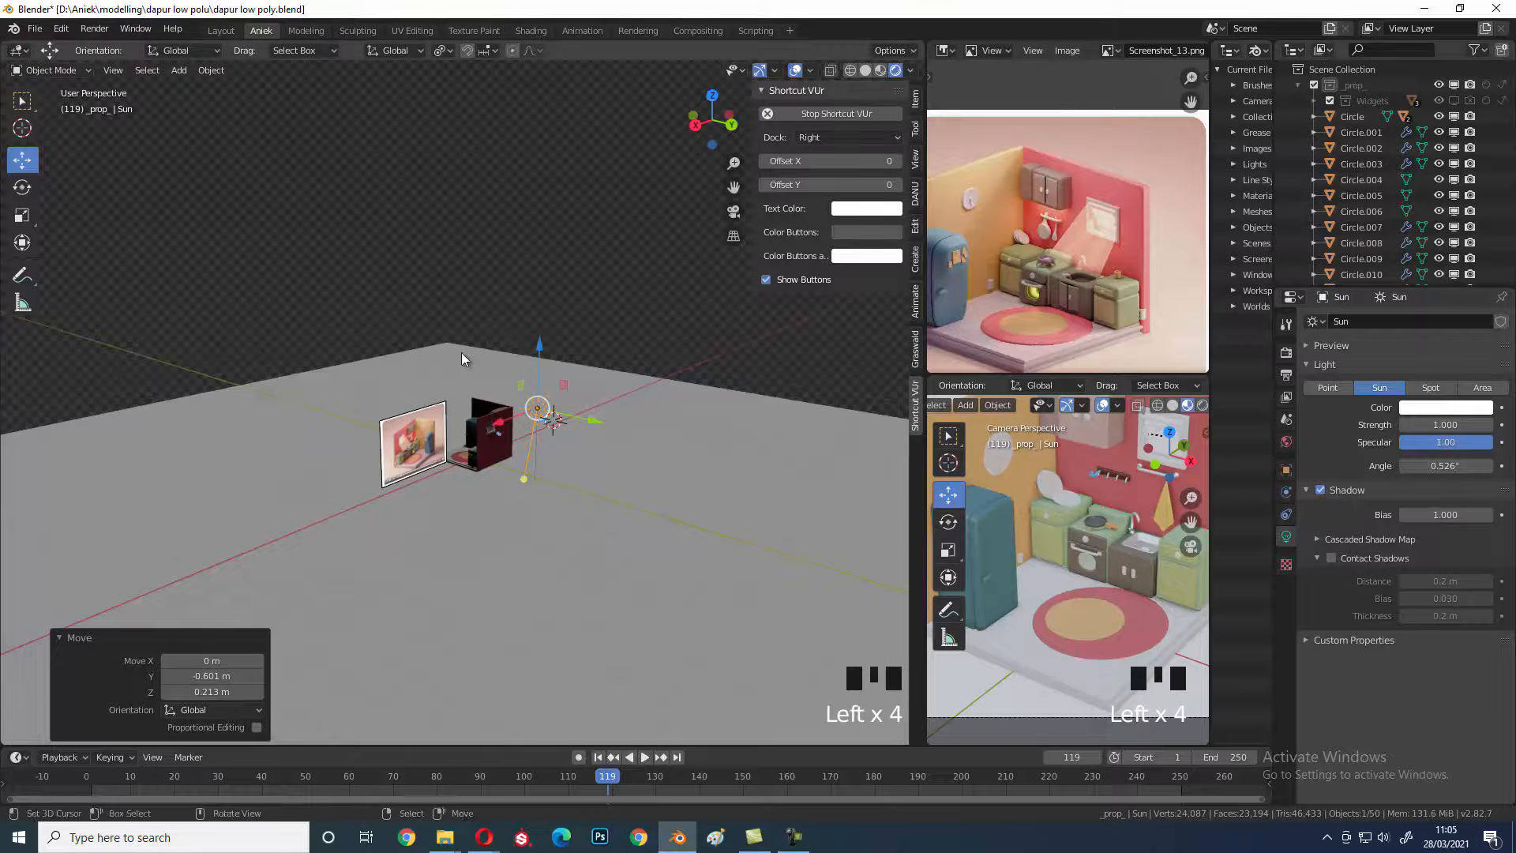
- Compare the kitchen's lighting in the Cycles render engine, then switch the render engine back to Eevee
middle_click_drag(456, 352, 660, 386)
scroll(660, 386, "up", 13)
middle_click_drag(571, 502, 527, 361)
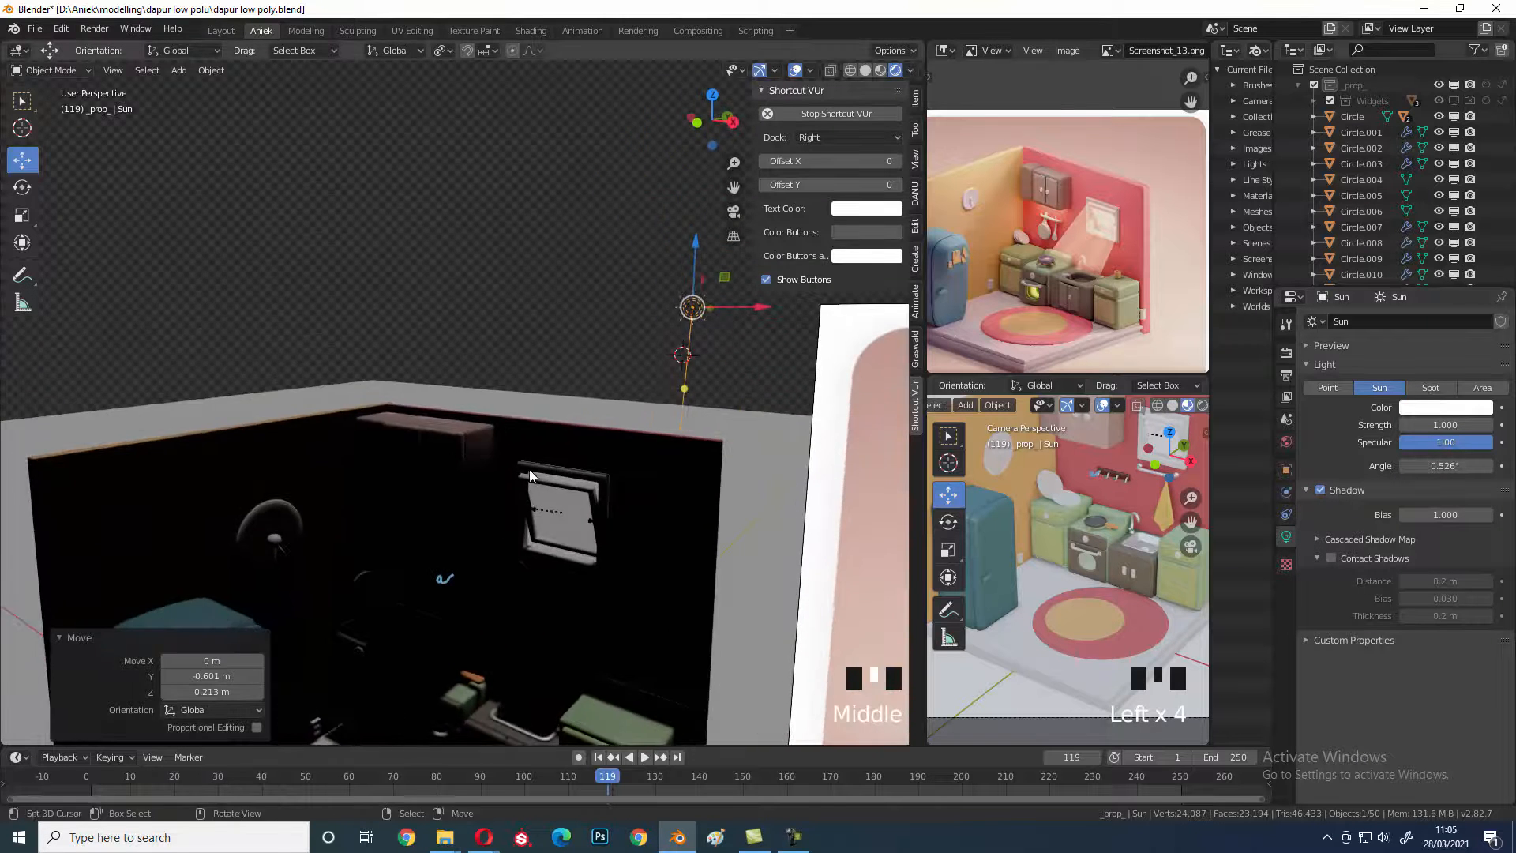
scroll(527, 361, "down", 4)
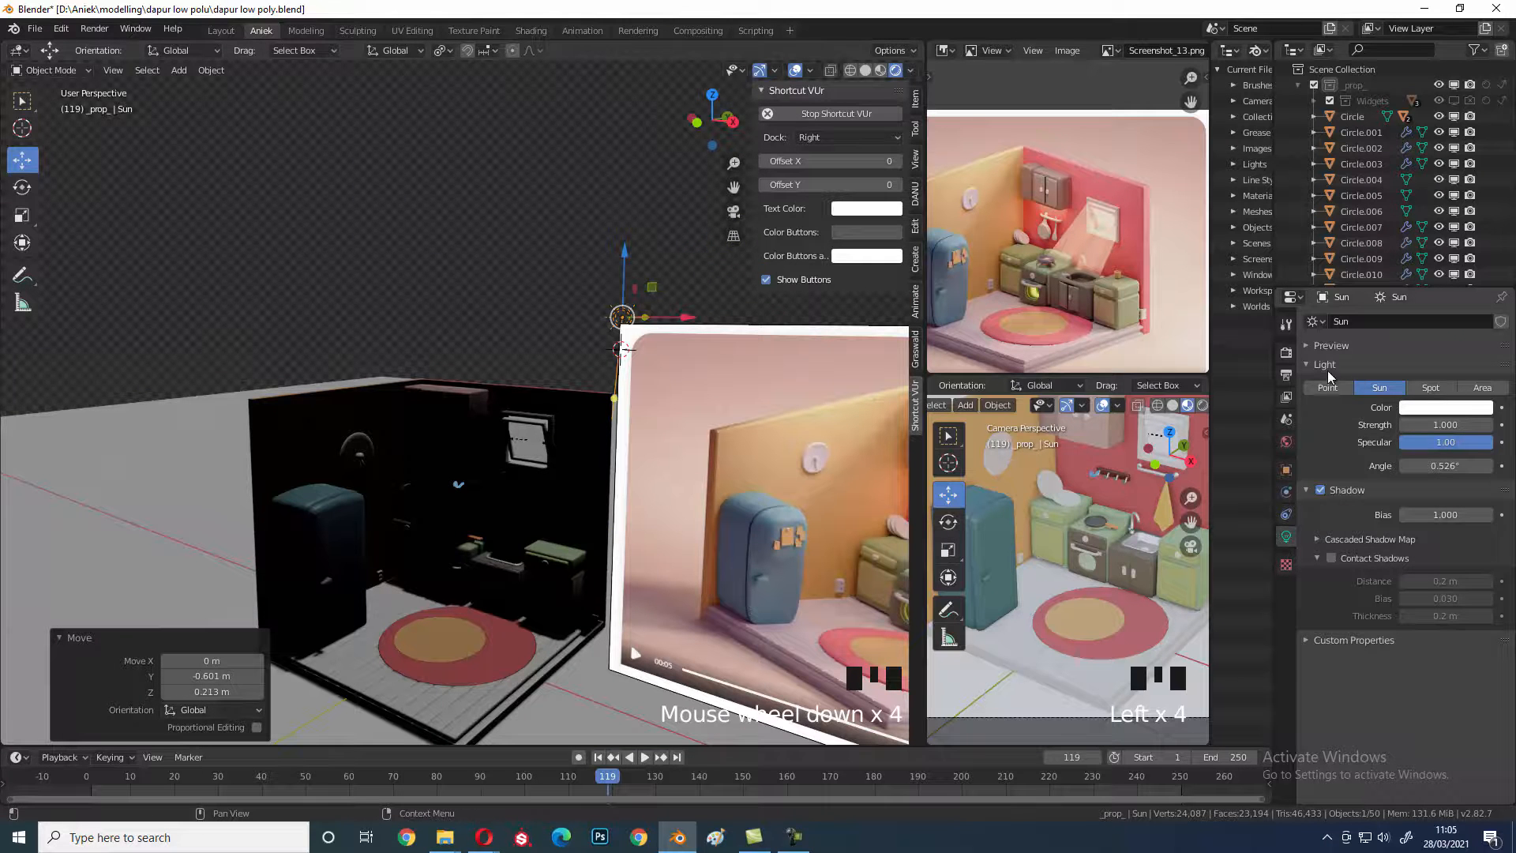
left_click(1285, 352)
left_click(1446, 320)
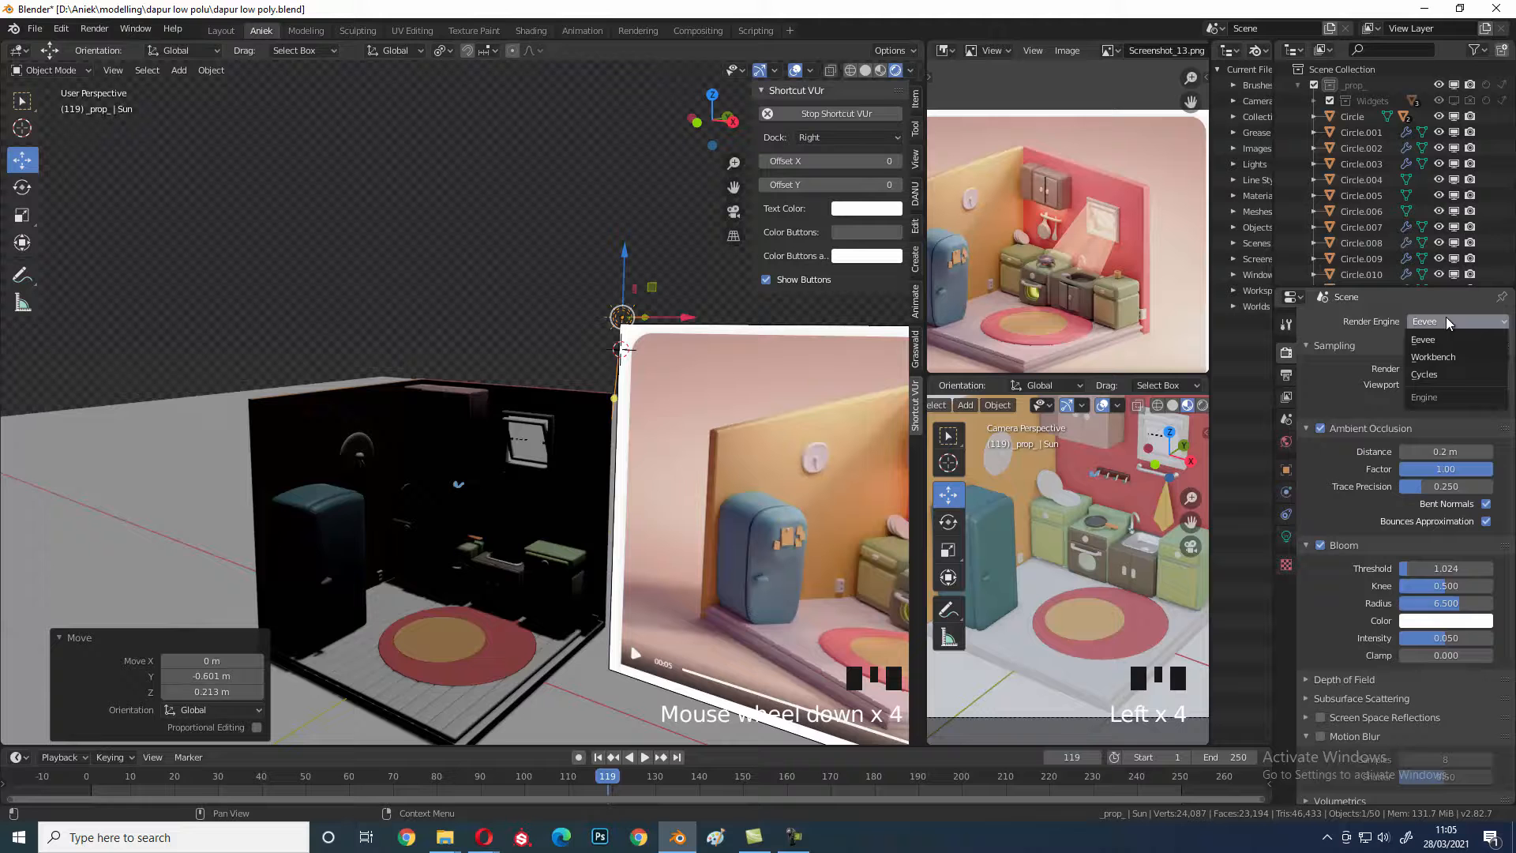
left_click(1427, 373)
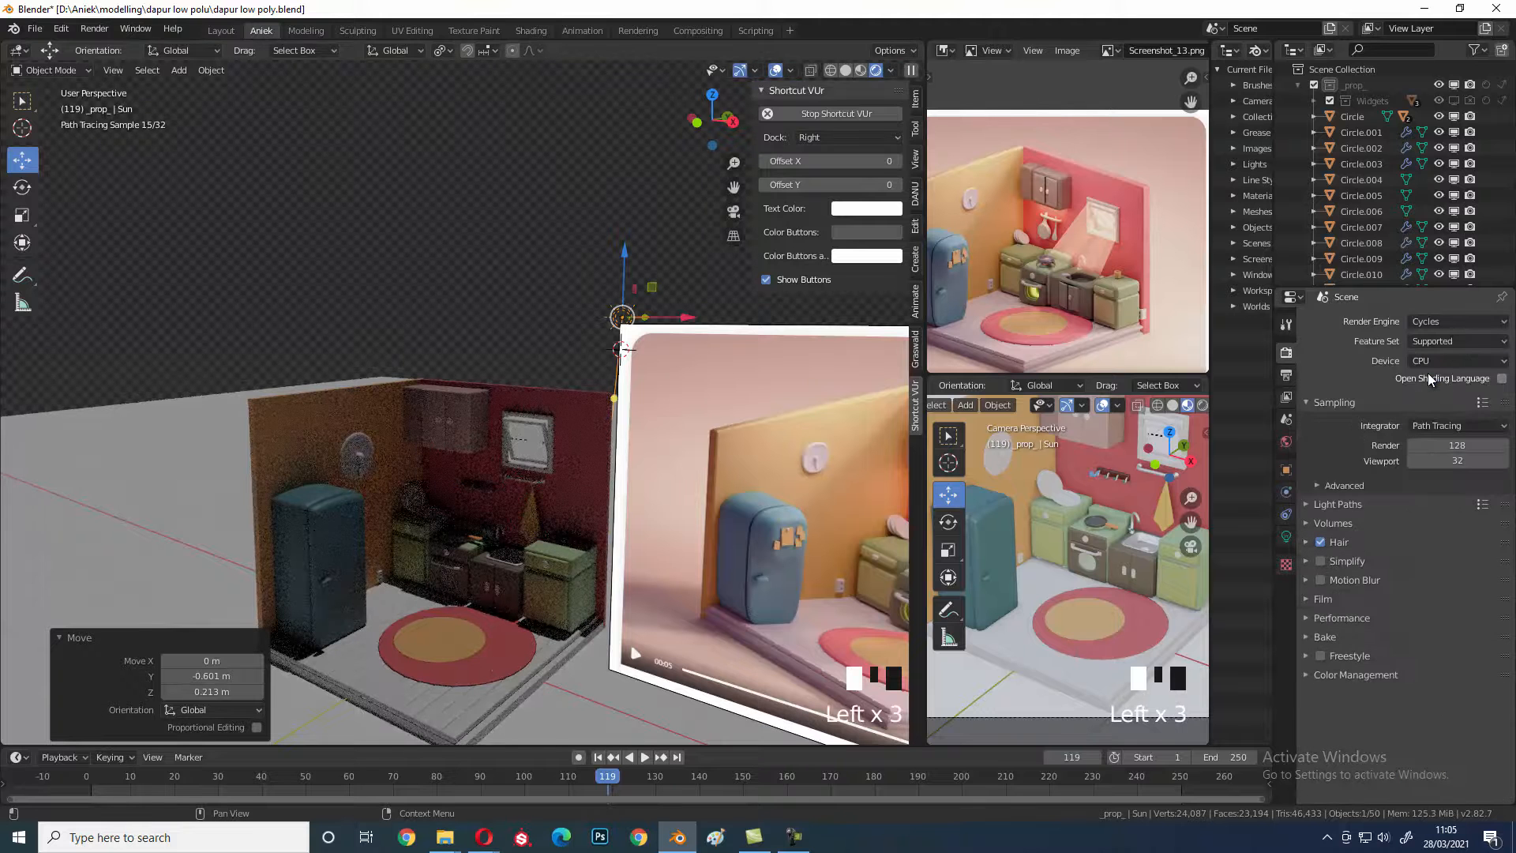
left_click(1451, 326)
left_click(1395, 334)
- Turn off Ambient Occlusion and Bloom in the Eevee render settings and look through the remaining render options
left_click(1320, 428)
left_click(1319, 545)
scroll(1320, 552, "down", 6)
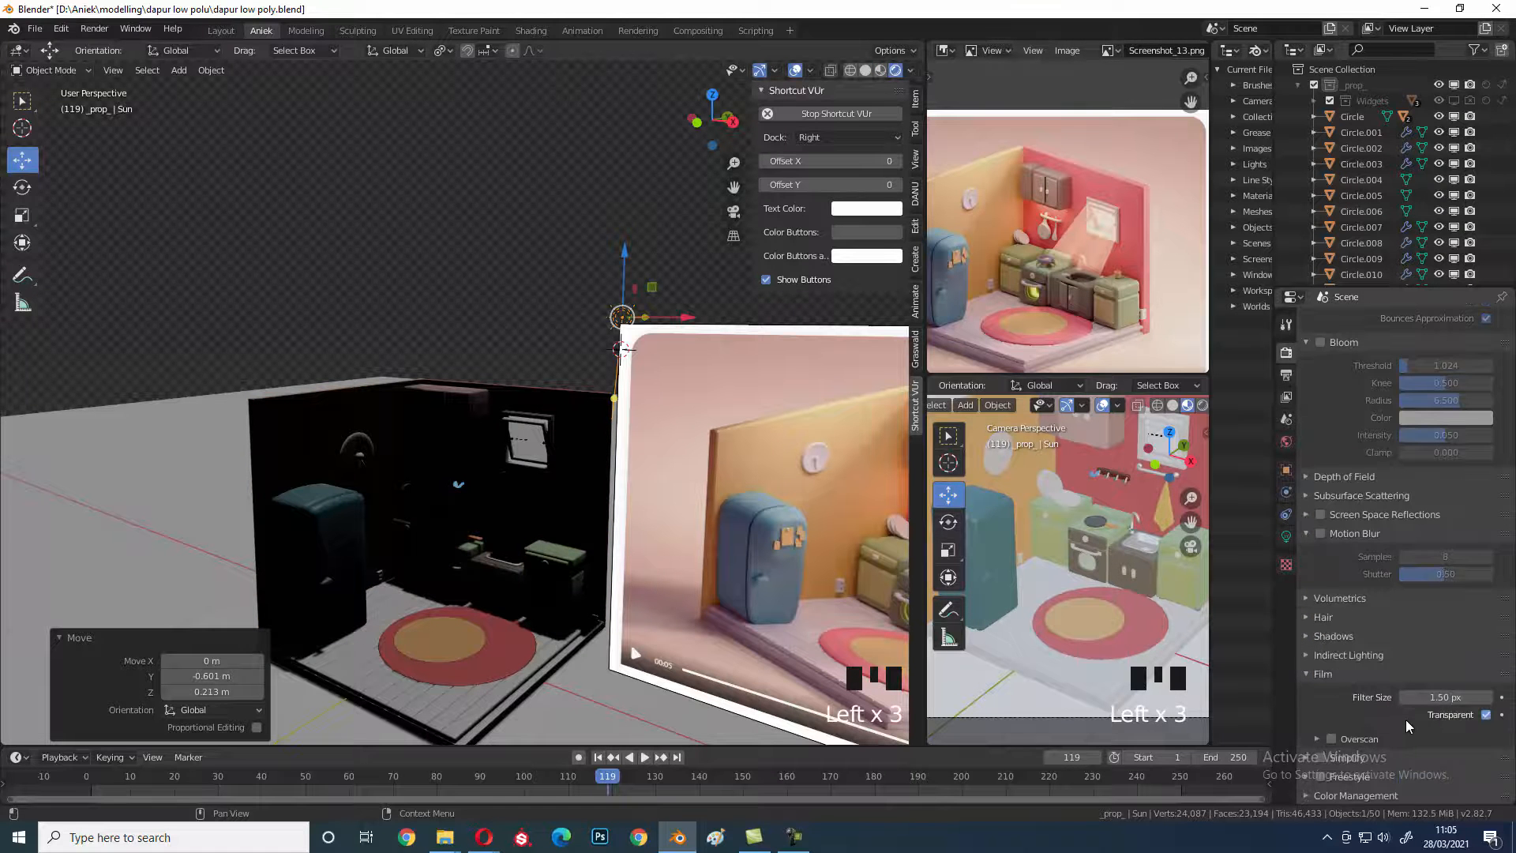
scroll(1394, 691, "up", 6)
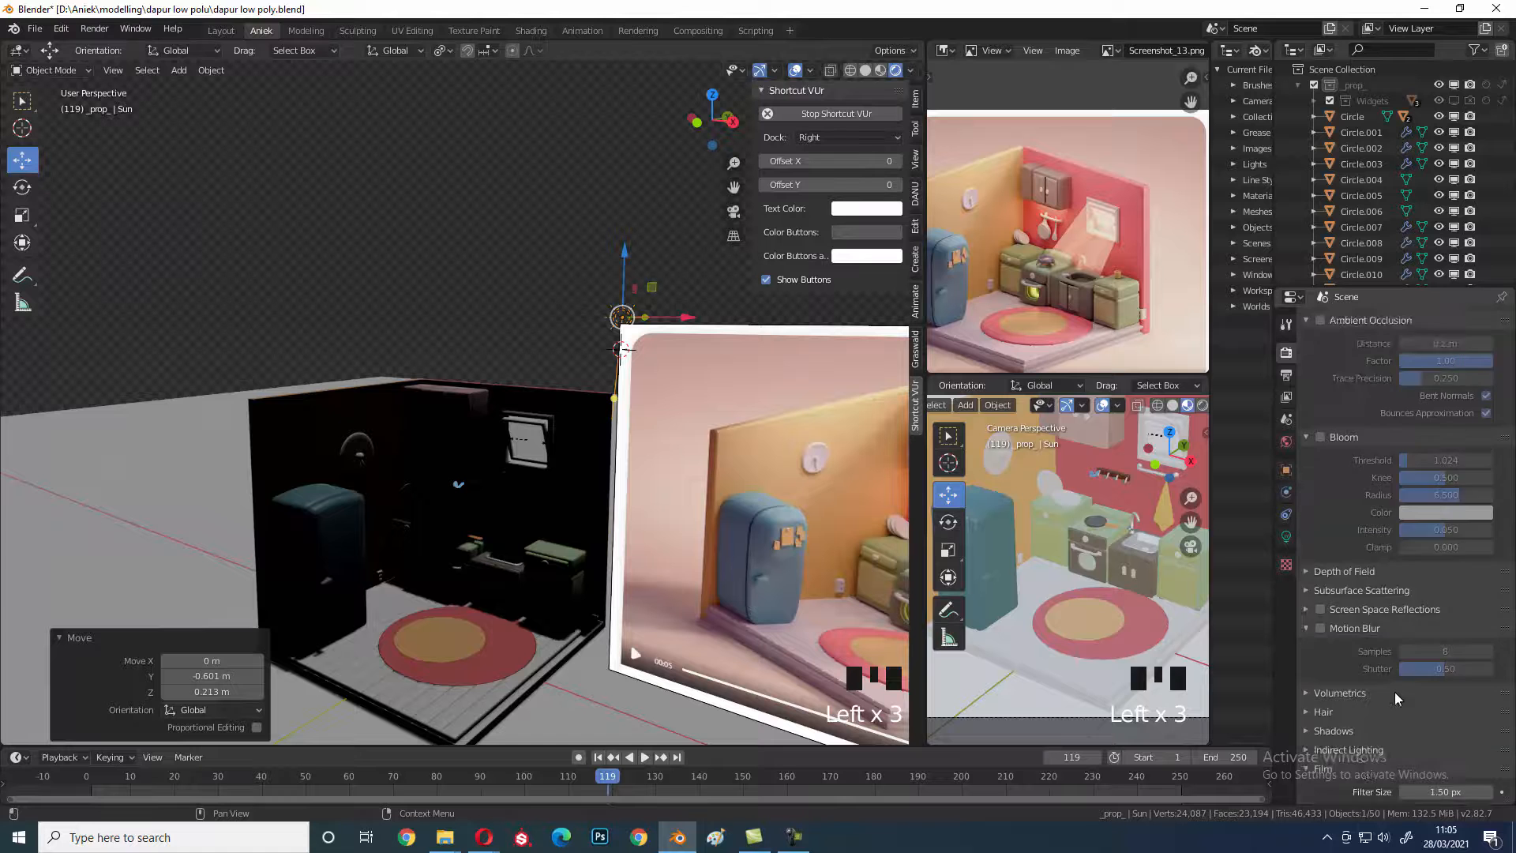
- Try lighting the world with a sky from the morning category of Pro Lighting: Skies, then disable the sky
left_click(1286, 440)
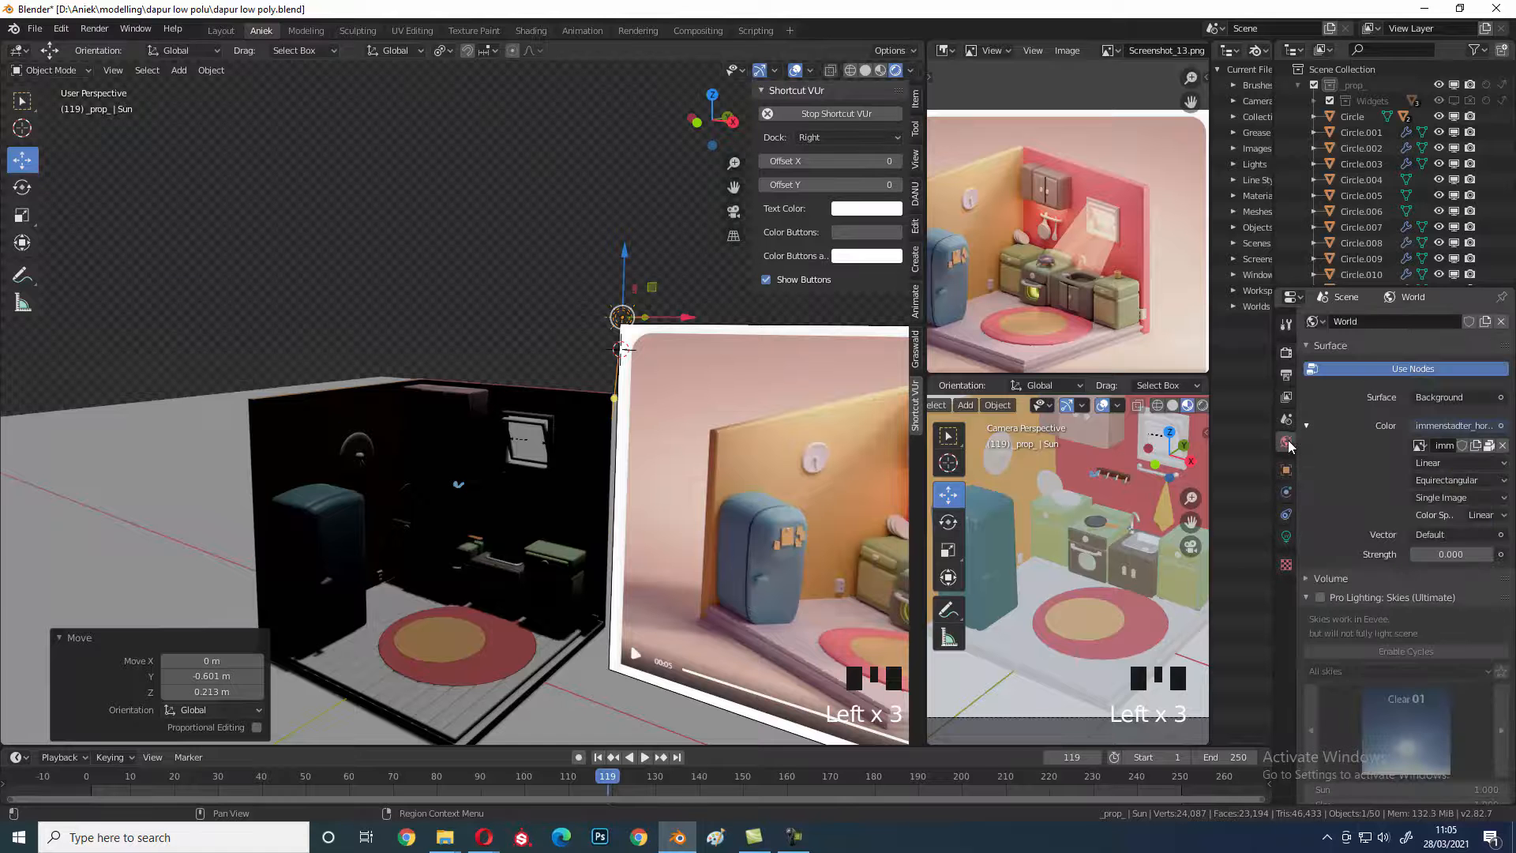
left_click(1325, 593)
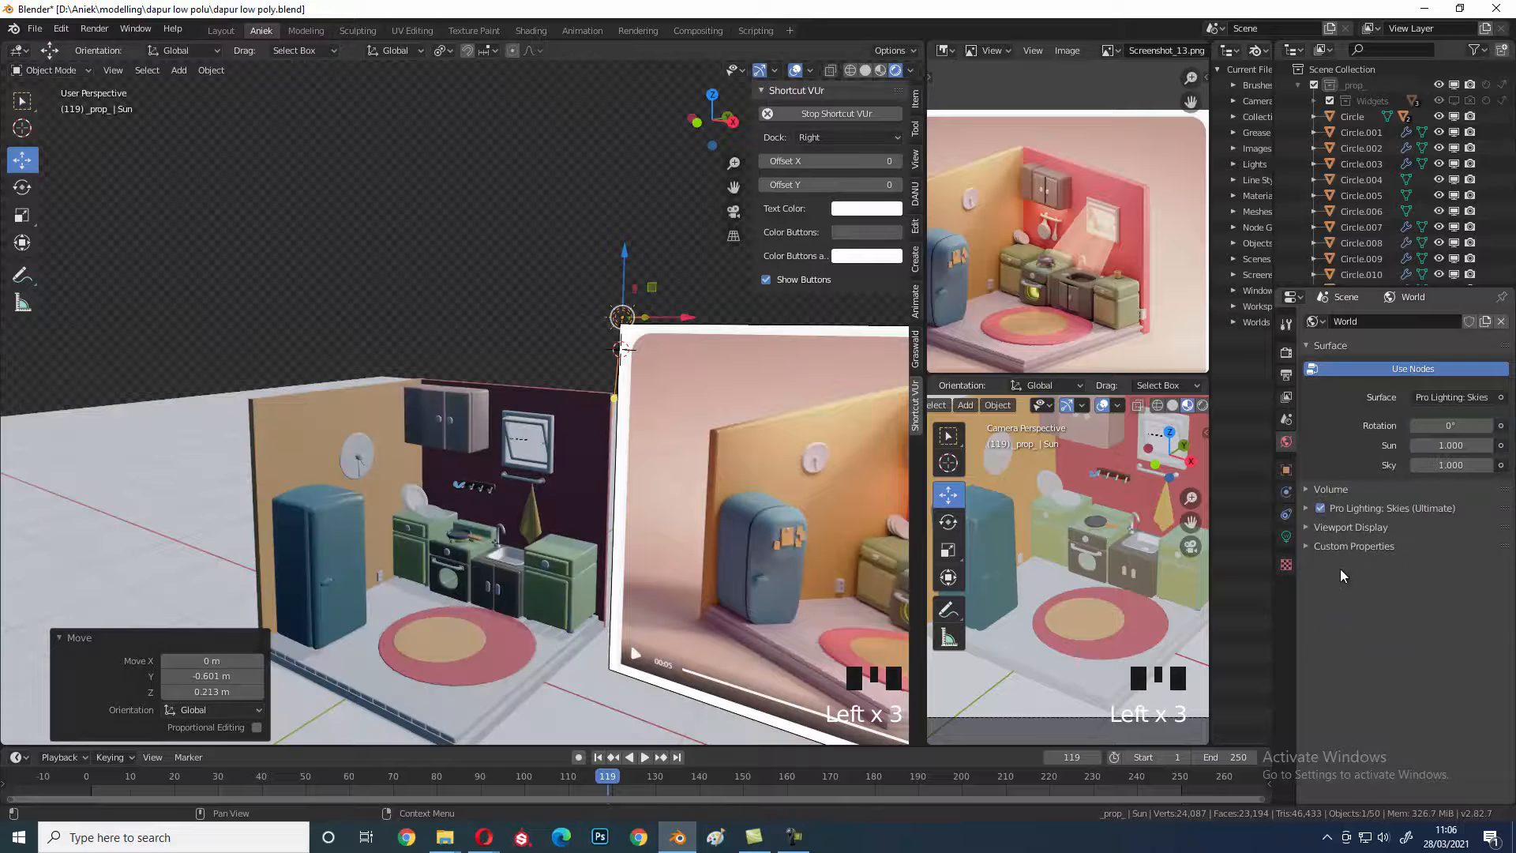
left_click(1370, 509)
scroll(1393, 584, "down", 2)
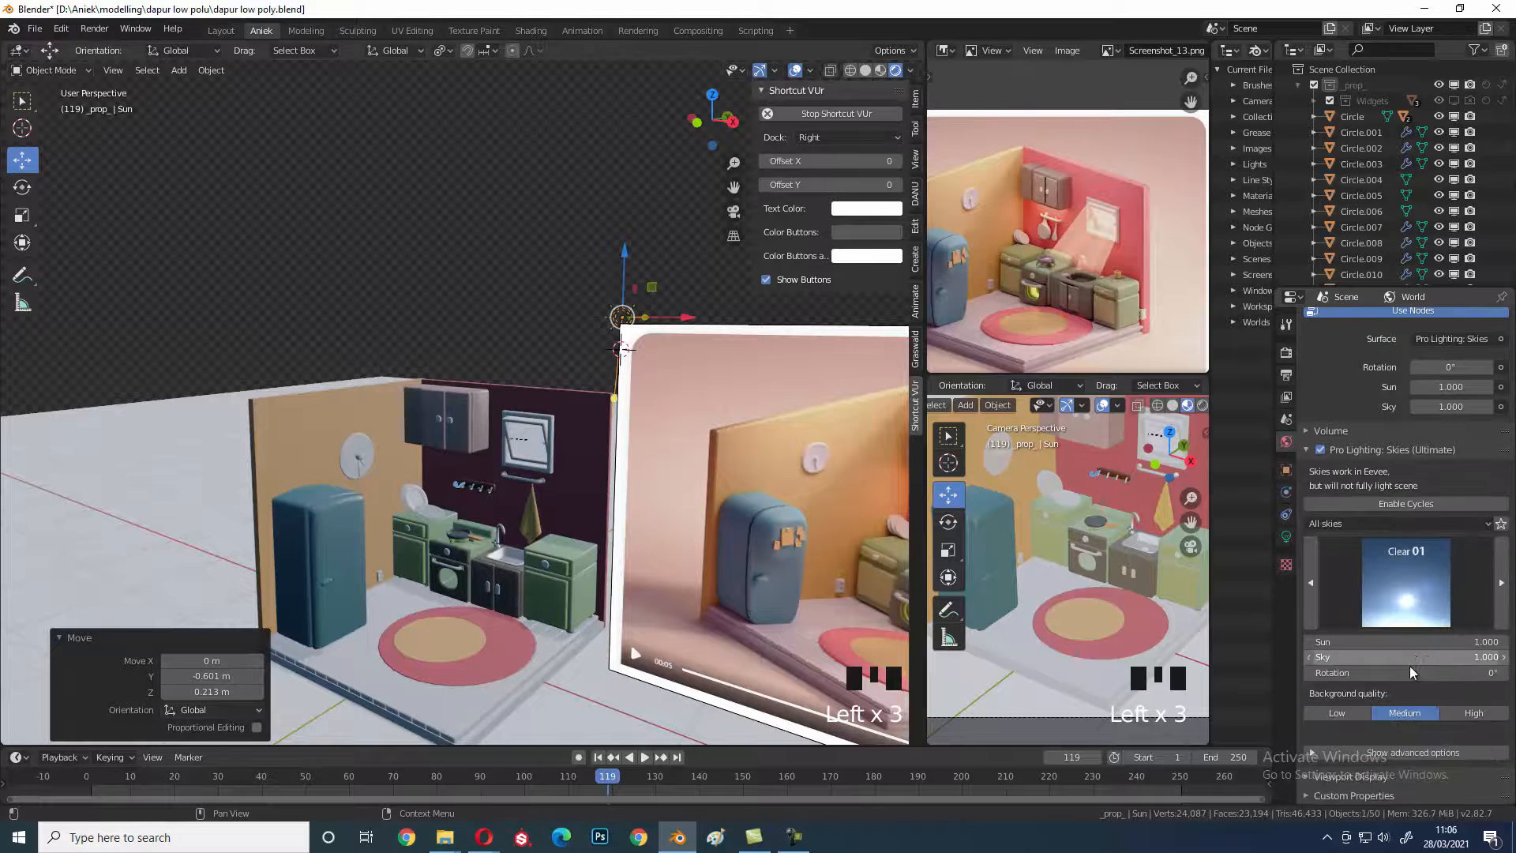
left_click(1389, 521)
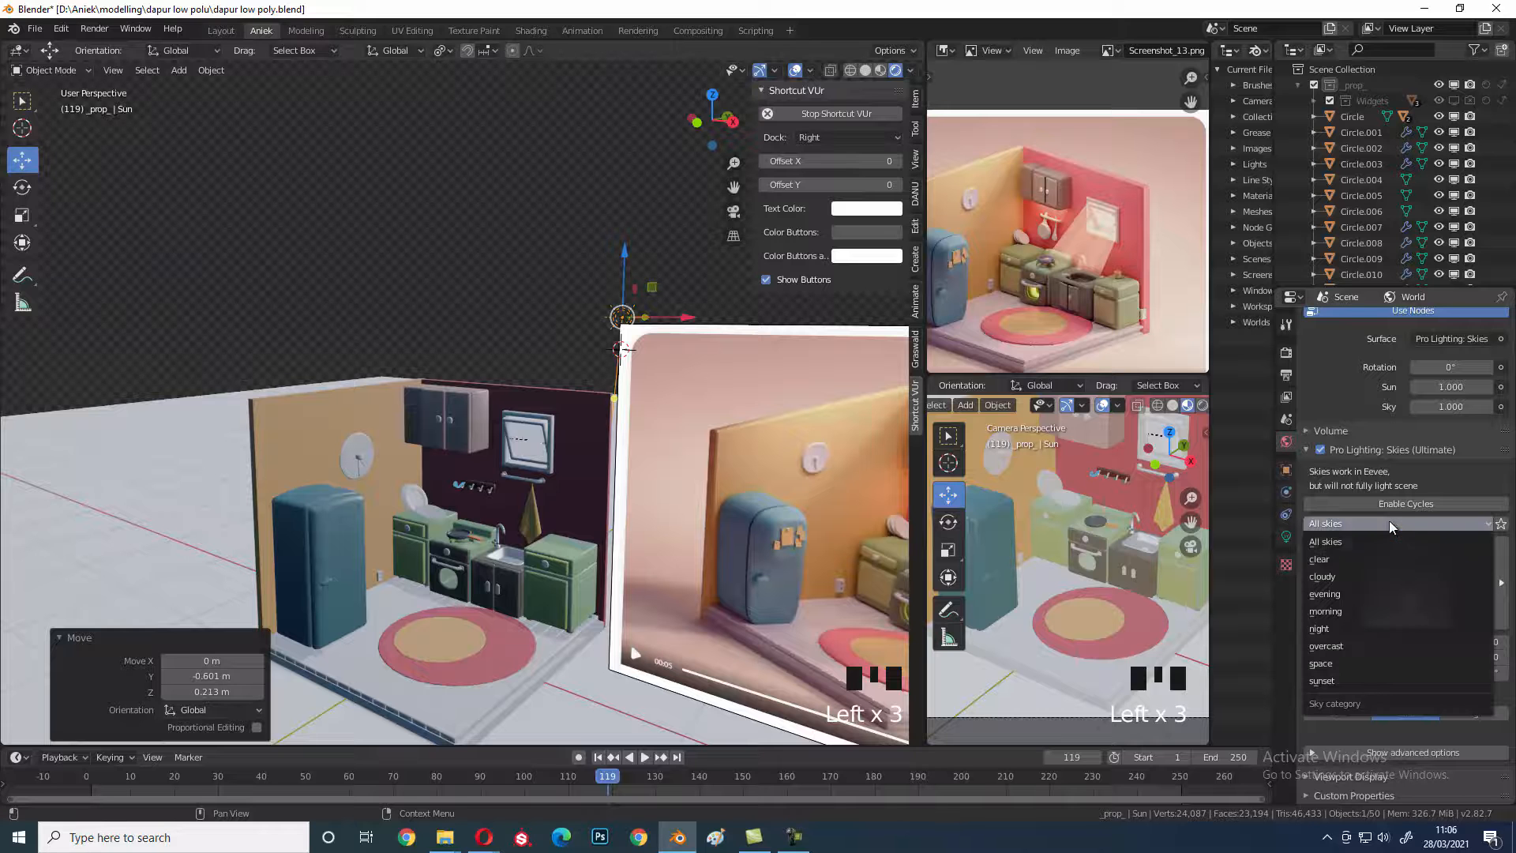
left_click(1371, 610)
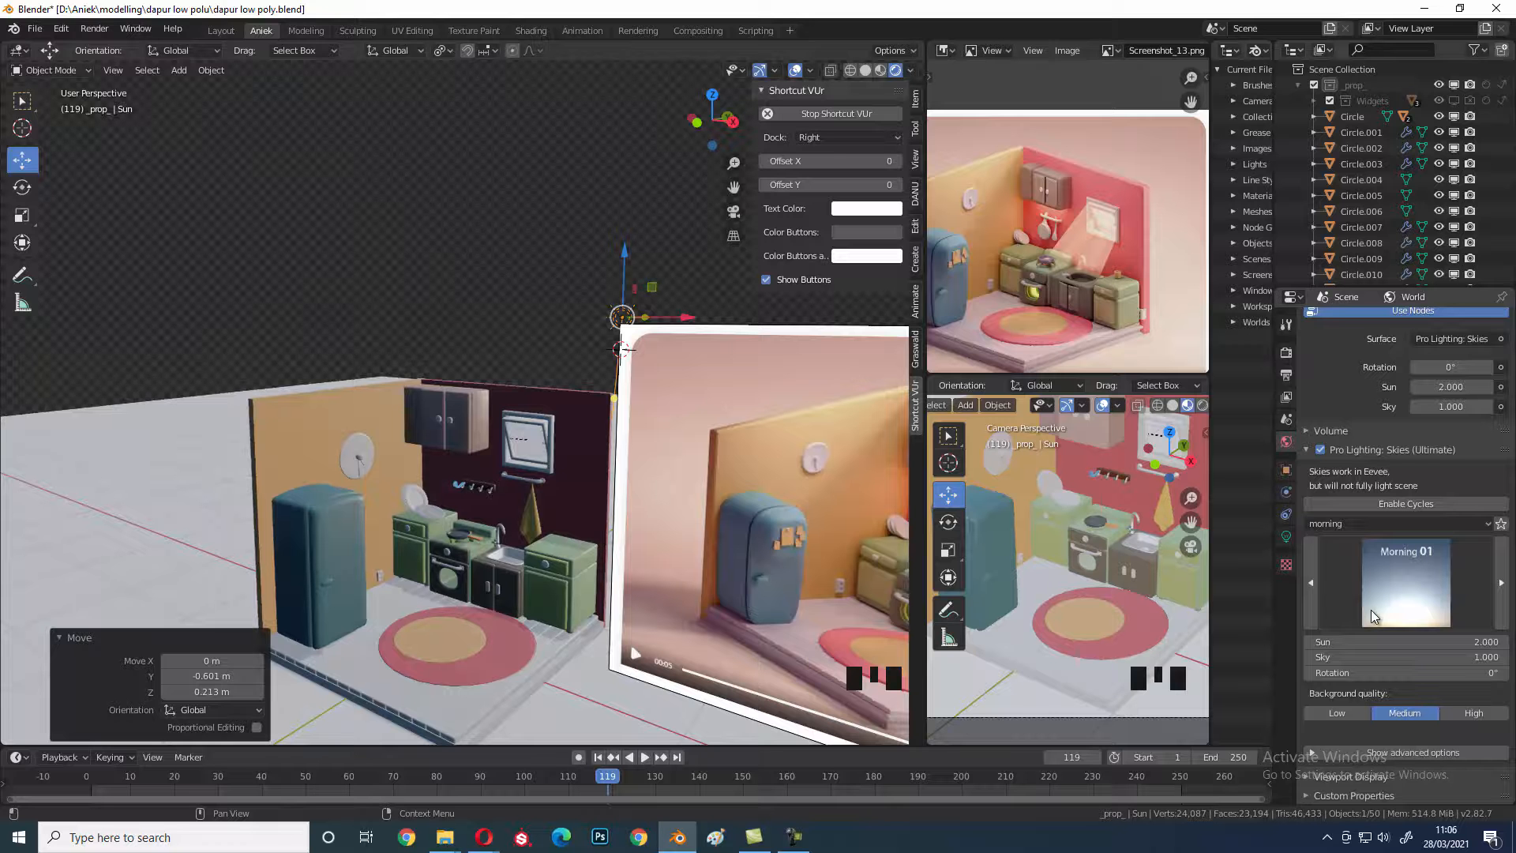
scroll(533, 571, "down", 4)
mouse_move(529, 575)
middle_mouse_down()
mouse_move(589, 551)
mouse_move(553, 524)
mouse_move(529, 560)
middle_mouse_up()
scroll(1342, 473, "up", 4)
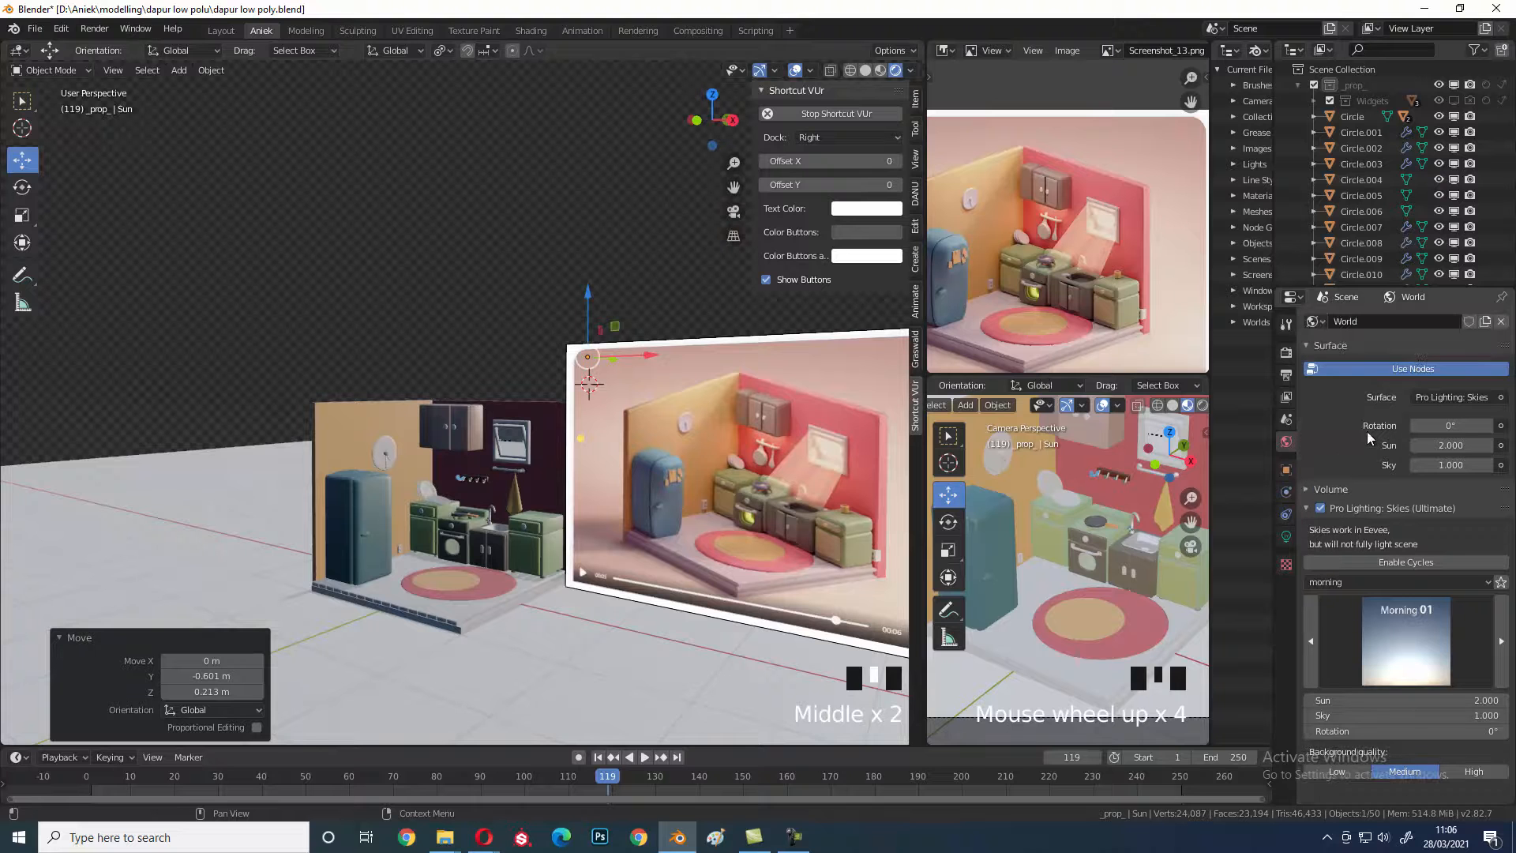
left_click(1320, 507)
- Set the world background's strength to 0.5
mouse_move(1455, 546)
left_mouse_down()
mouse_move(1476, 547)
mouse_move(1455, 546)
left_mouse_up()
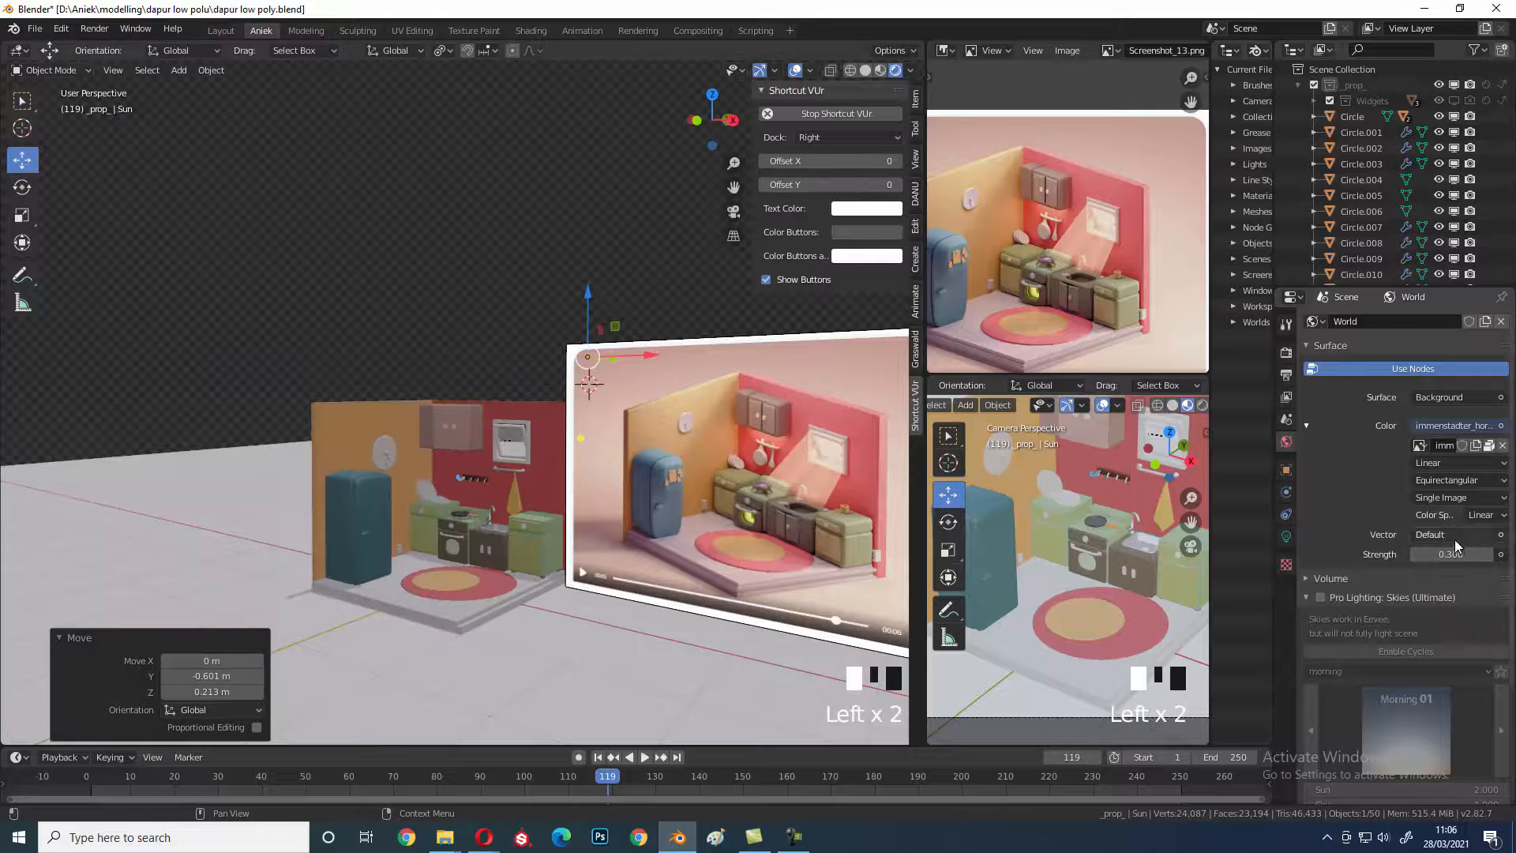
left_click(1451, 552)
type(".5")
key("Return")
left_click(1434, 559)
scroll(568, 537, "down", 3)
scroll(569, 537, "up", 3)
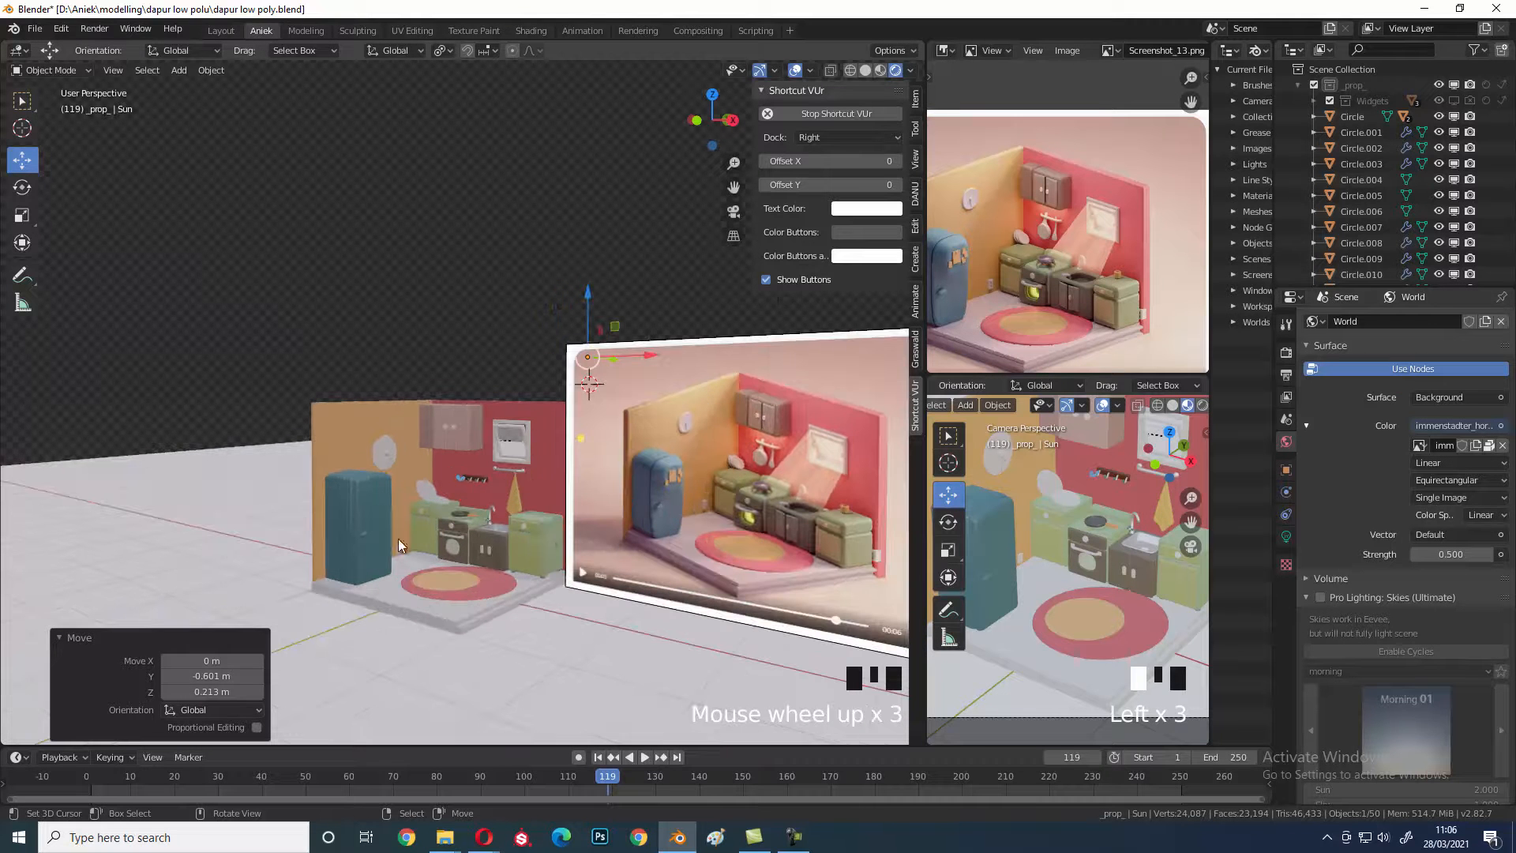
- Select the fridge and compare the colors of the kitchen model with the reference image beside it
right_click(344, 534)
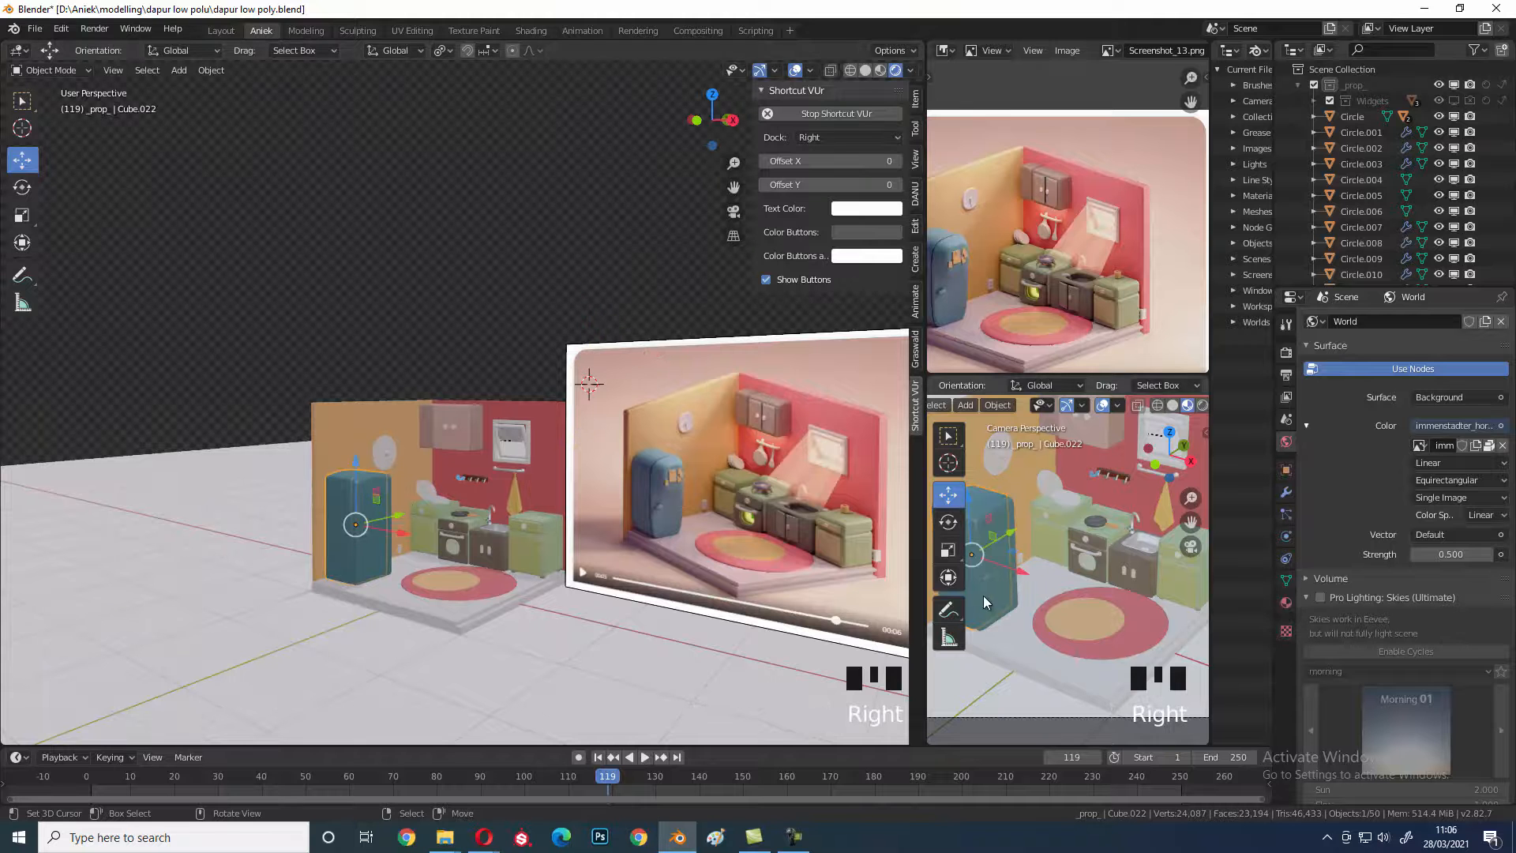
scroll(524, 605, "up", 4)
middle_click_drag(524, 605, 479, 439, "shift")
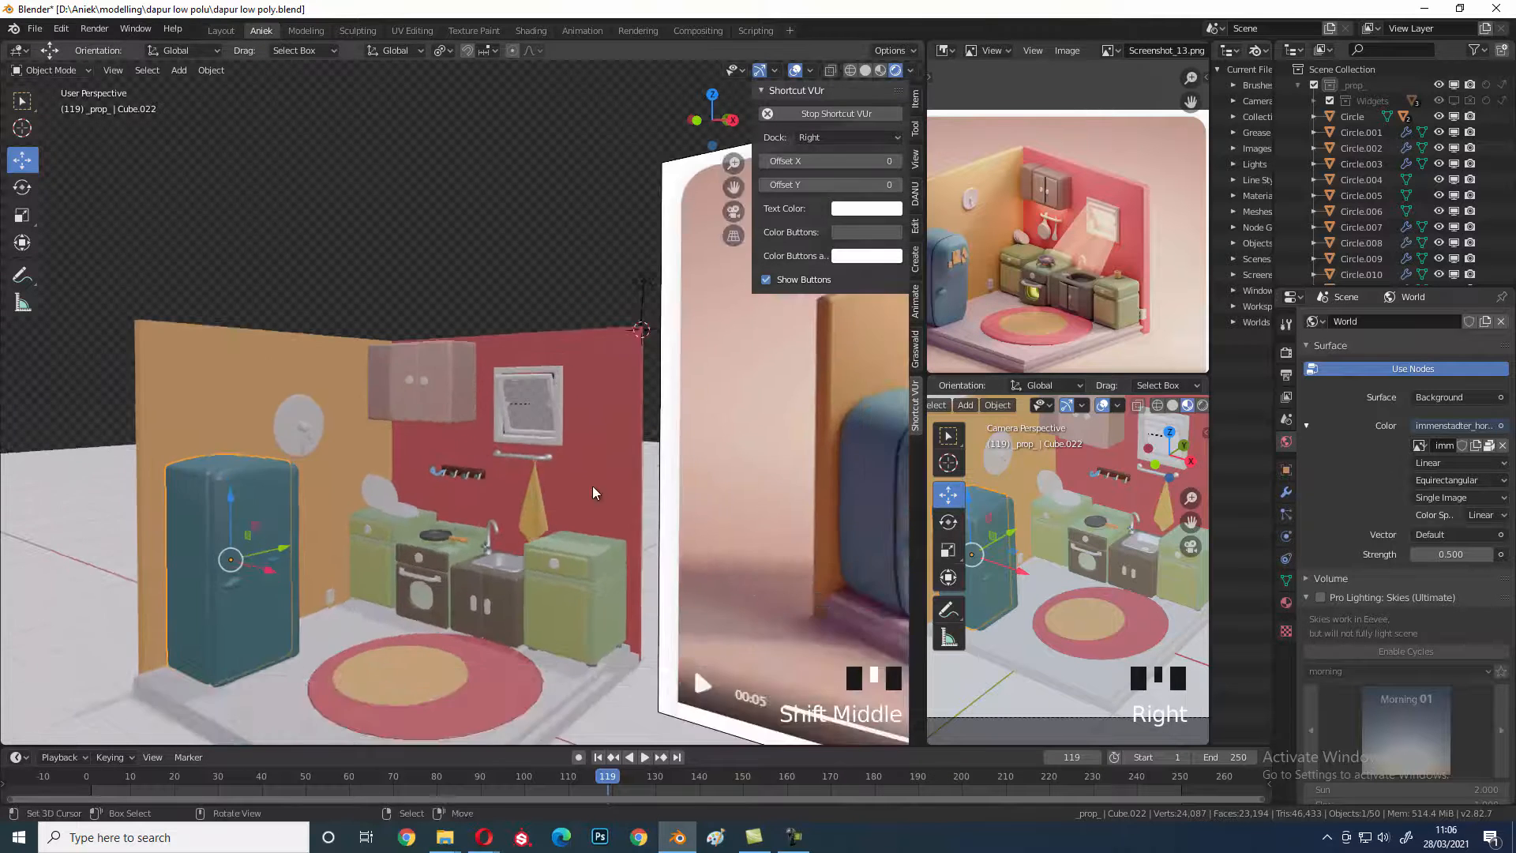
scroll(478, 439, "down", 3)
scroll(529, 510, "up", 2)
scroll(529, 510, "down", 3)
middle_click_drag(529, 511, 557, 501, "shift")
scroll(557, 501, "up", 3)
middle_click_drag(786, 537, 651, 528, "shift")
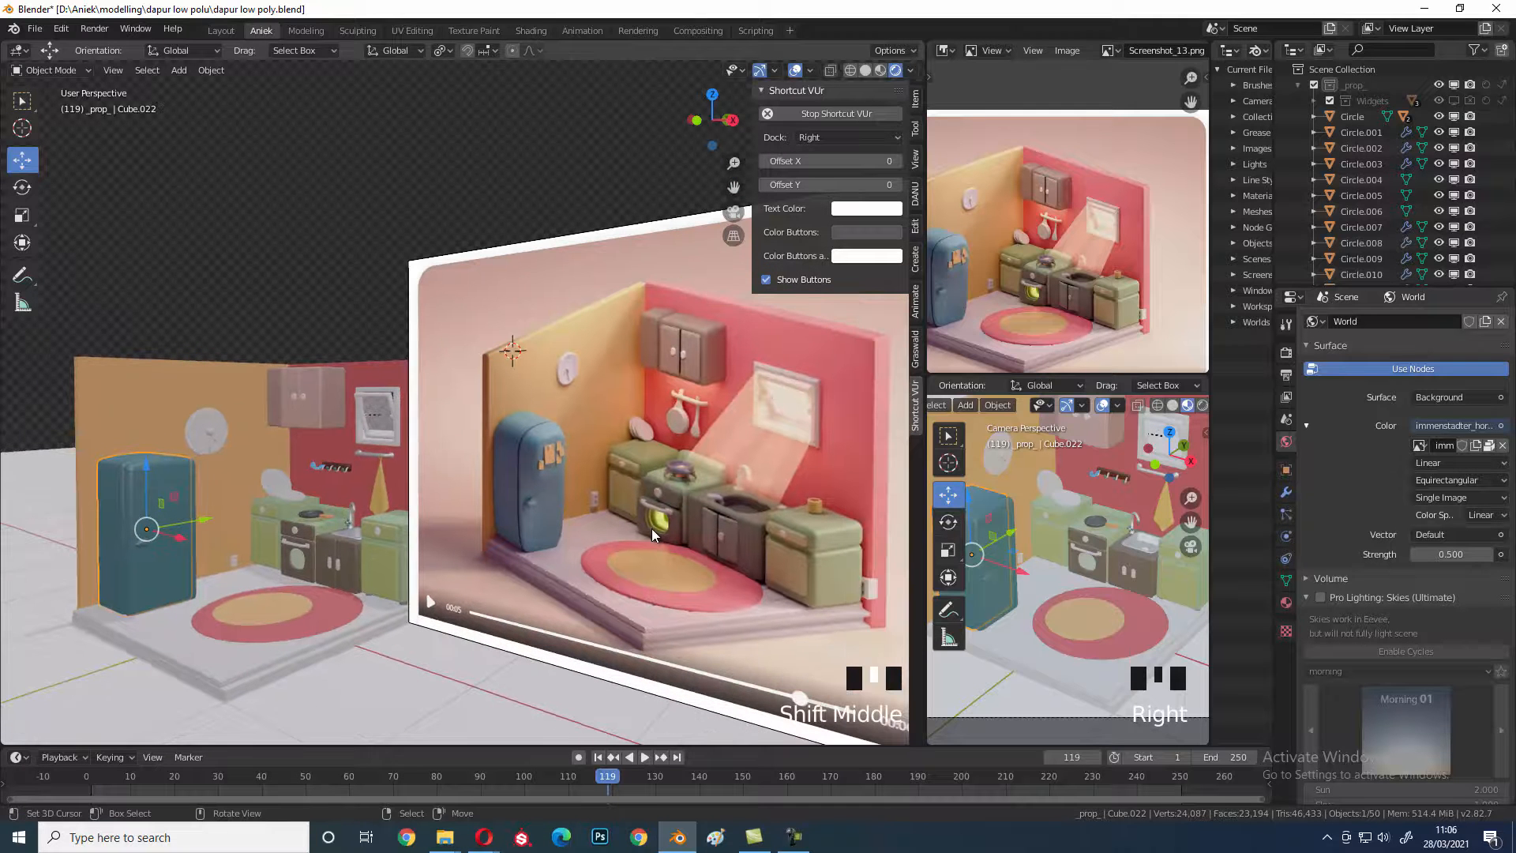
scroll(532, 523, "up", 4)
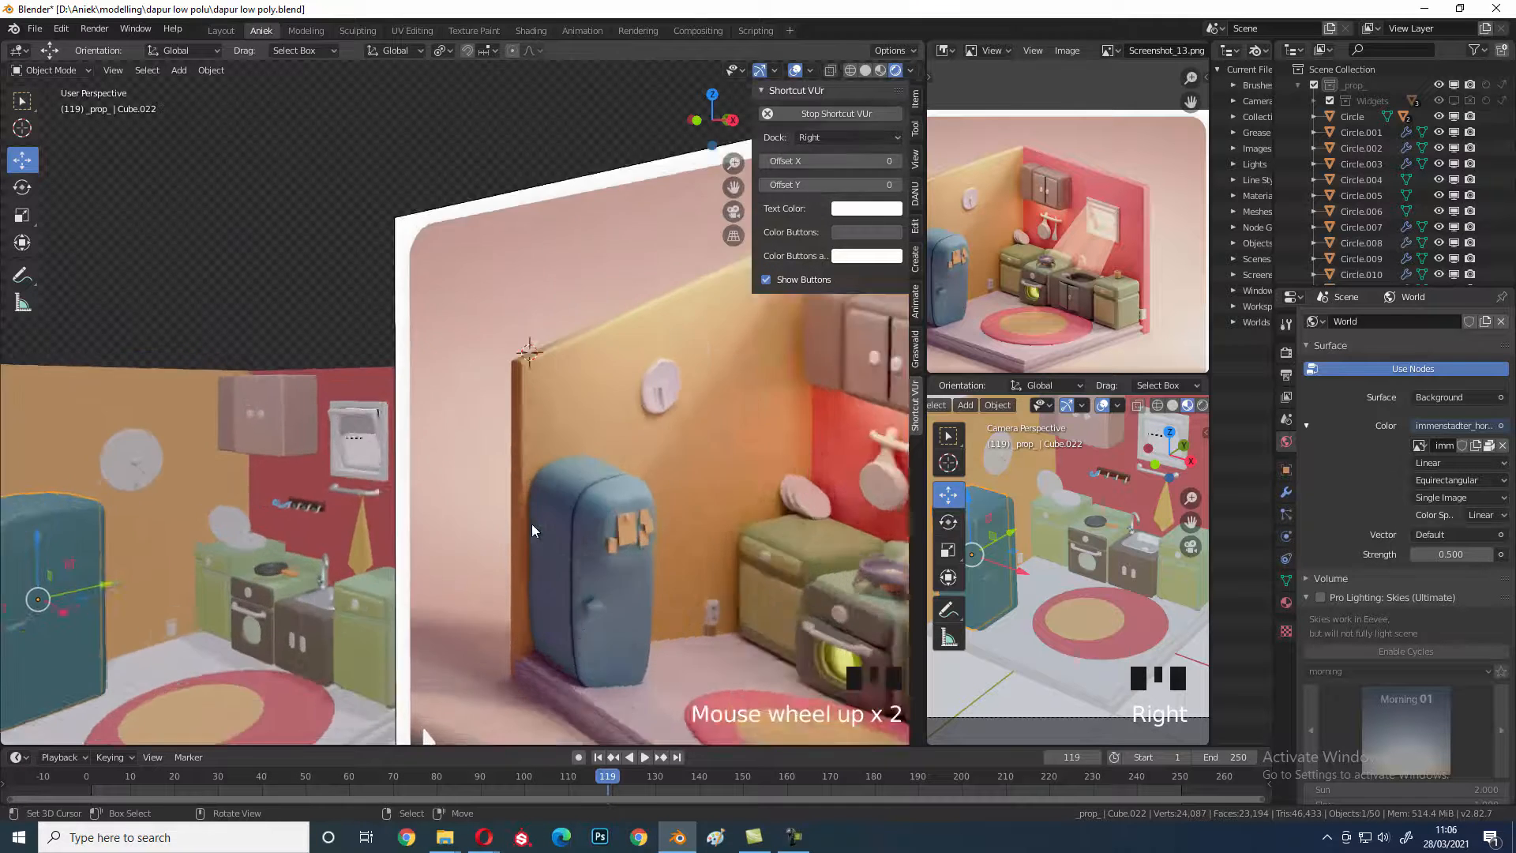
scroll(532, 523, "down", 5)
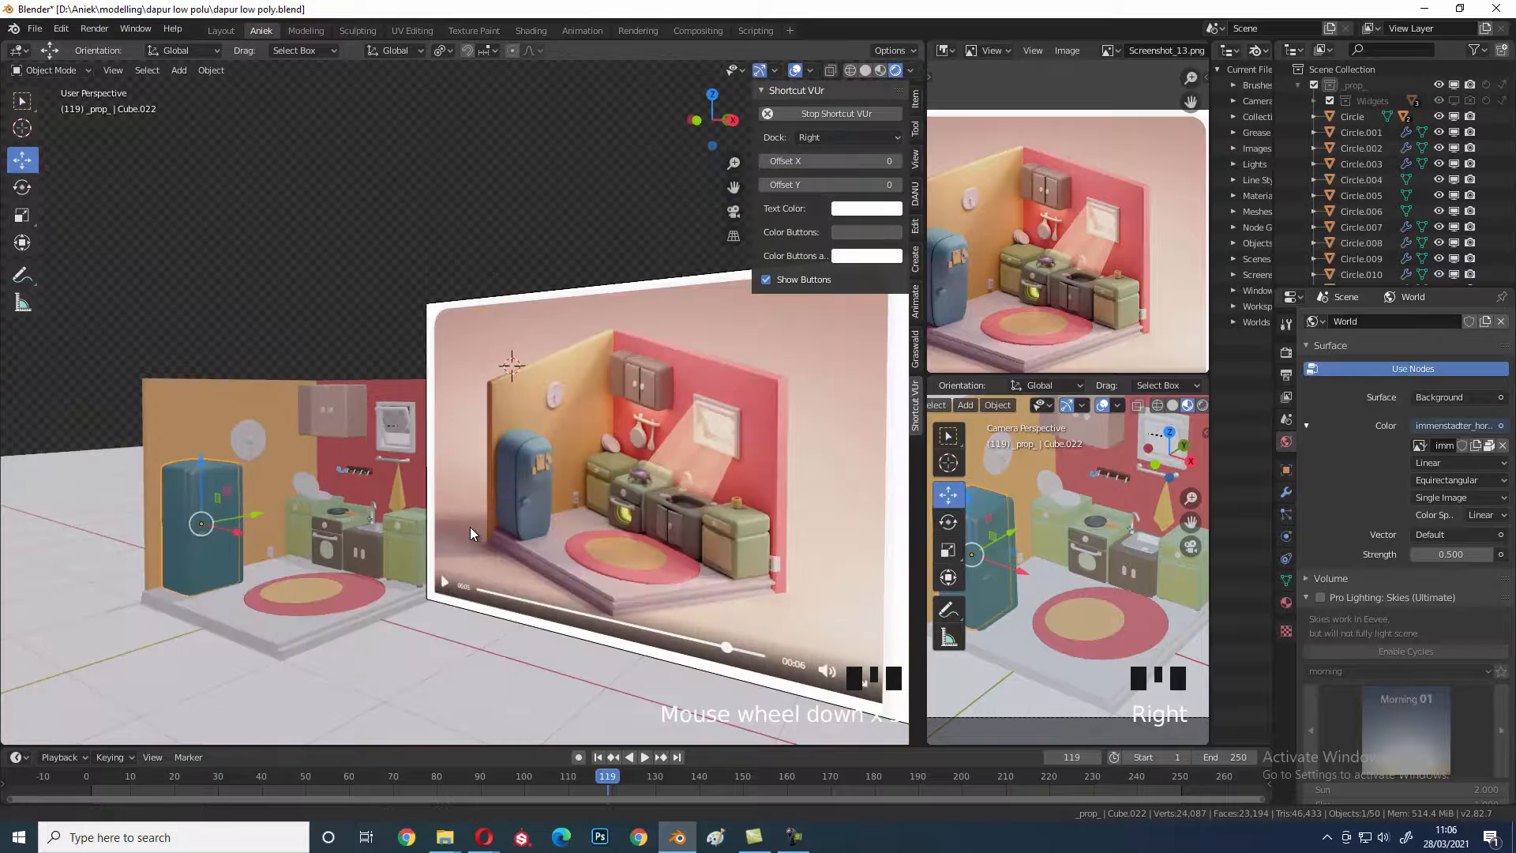
- Lighten the sink cabinet material's base color to an olive tone with HSV 0.146, 0.285, 0.533
scroll(471, 532, "up", 3)
right_click(325, 619)
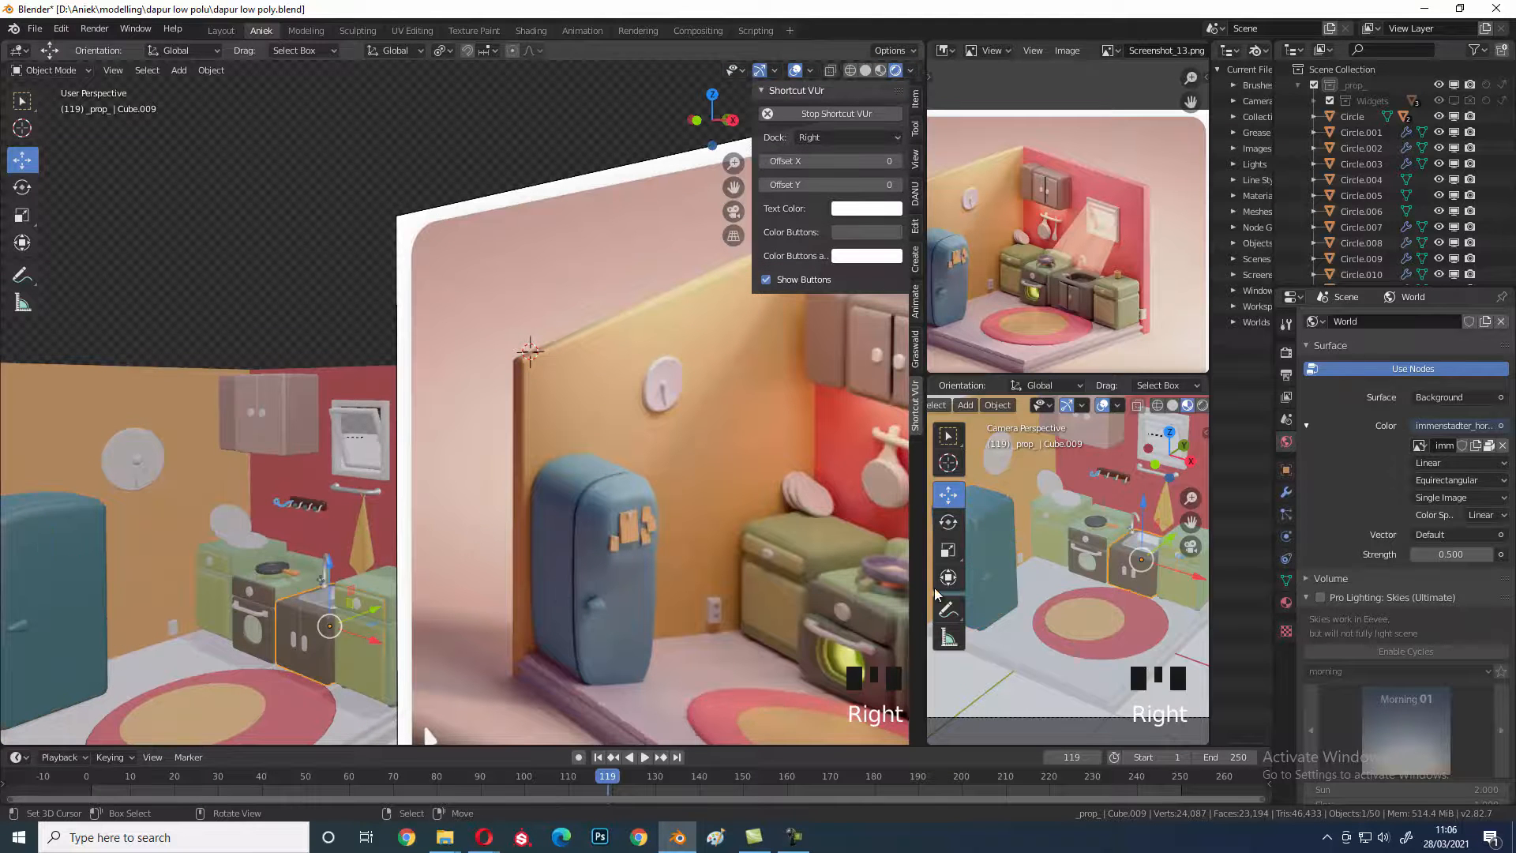
left_click(1286, 602)
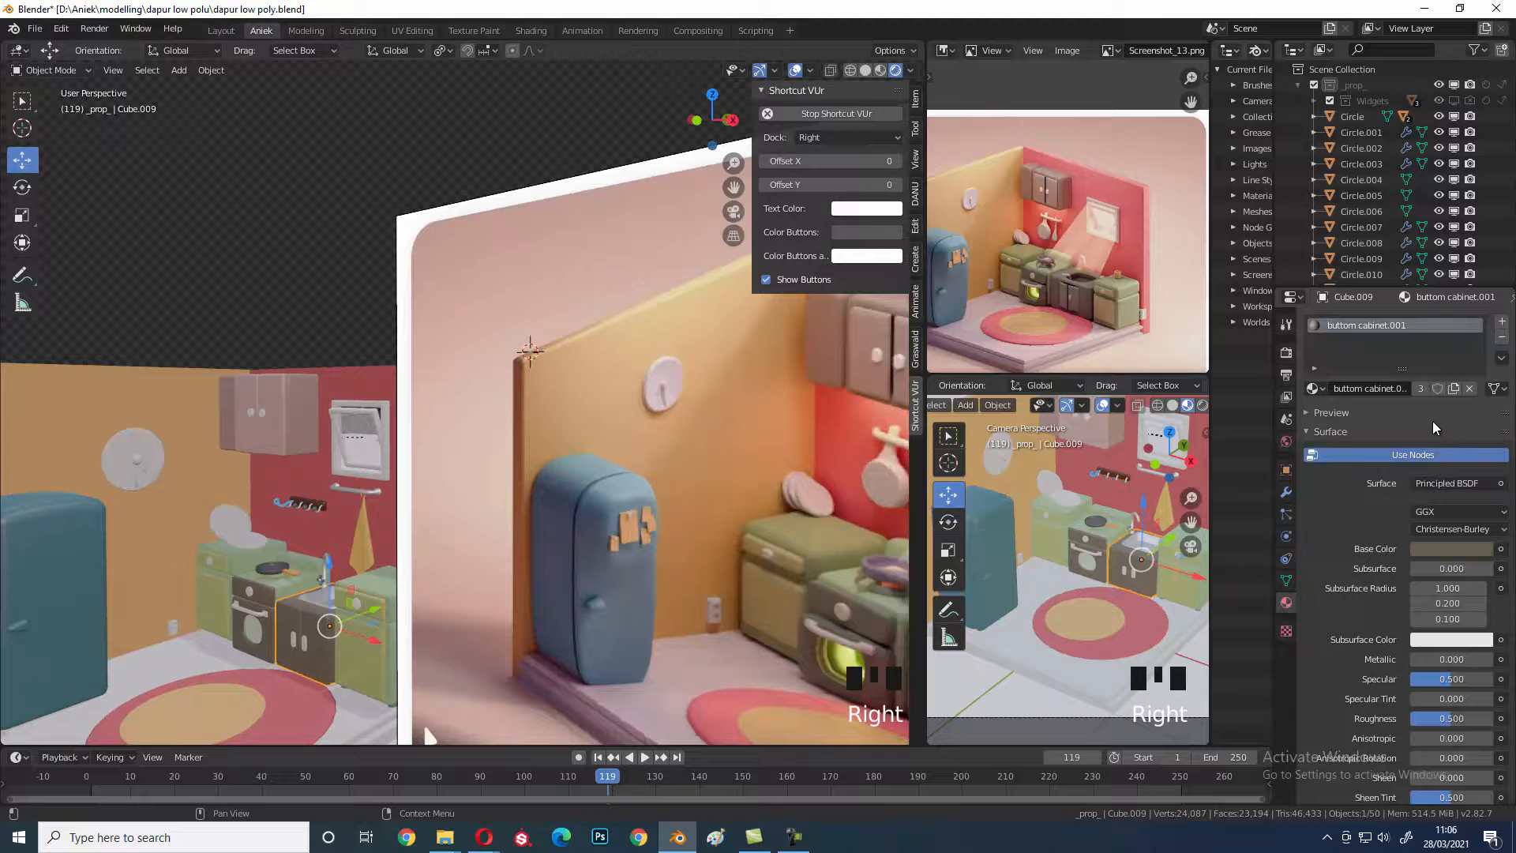
left_click(1452, 548)
left_click(1394, 394)
left_click_drag(1394, 395, 1481, 382)
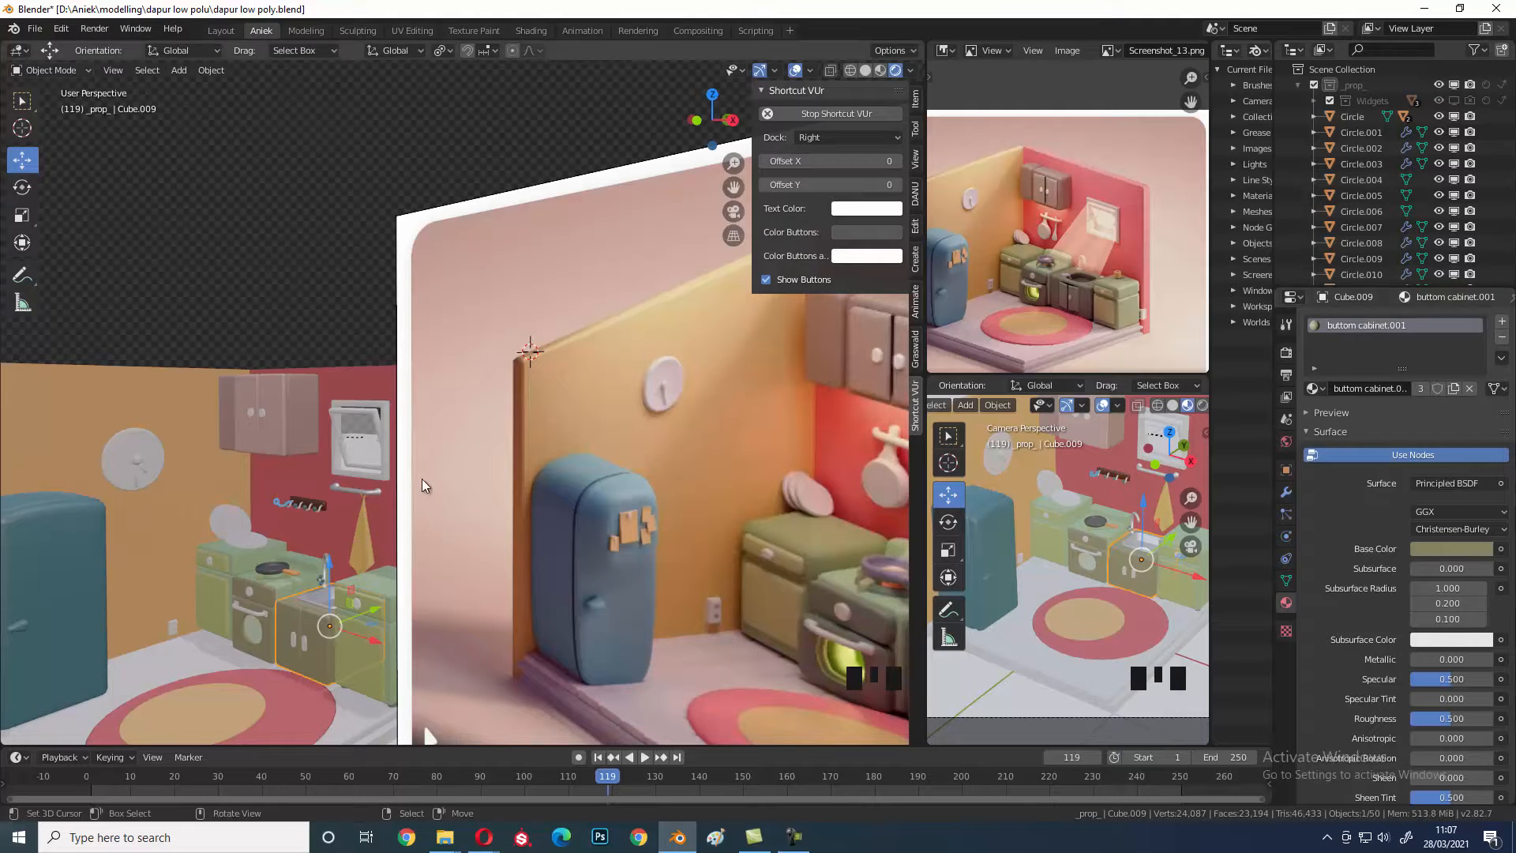
- Shift the sink cabinet's base color toward a greyish green with hue 0.281 and saturation 0.136
left_click(1440, 549)
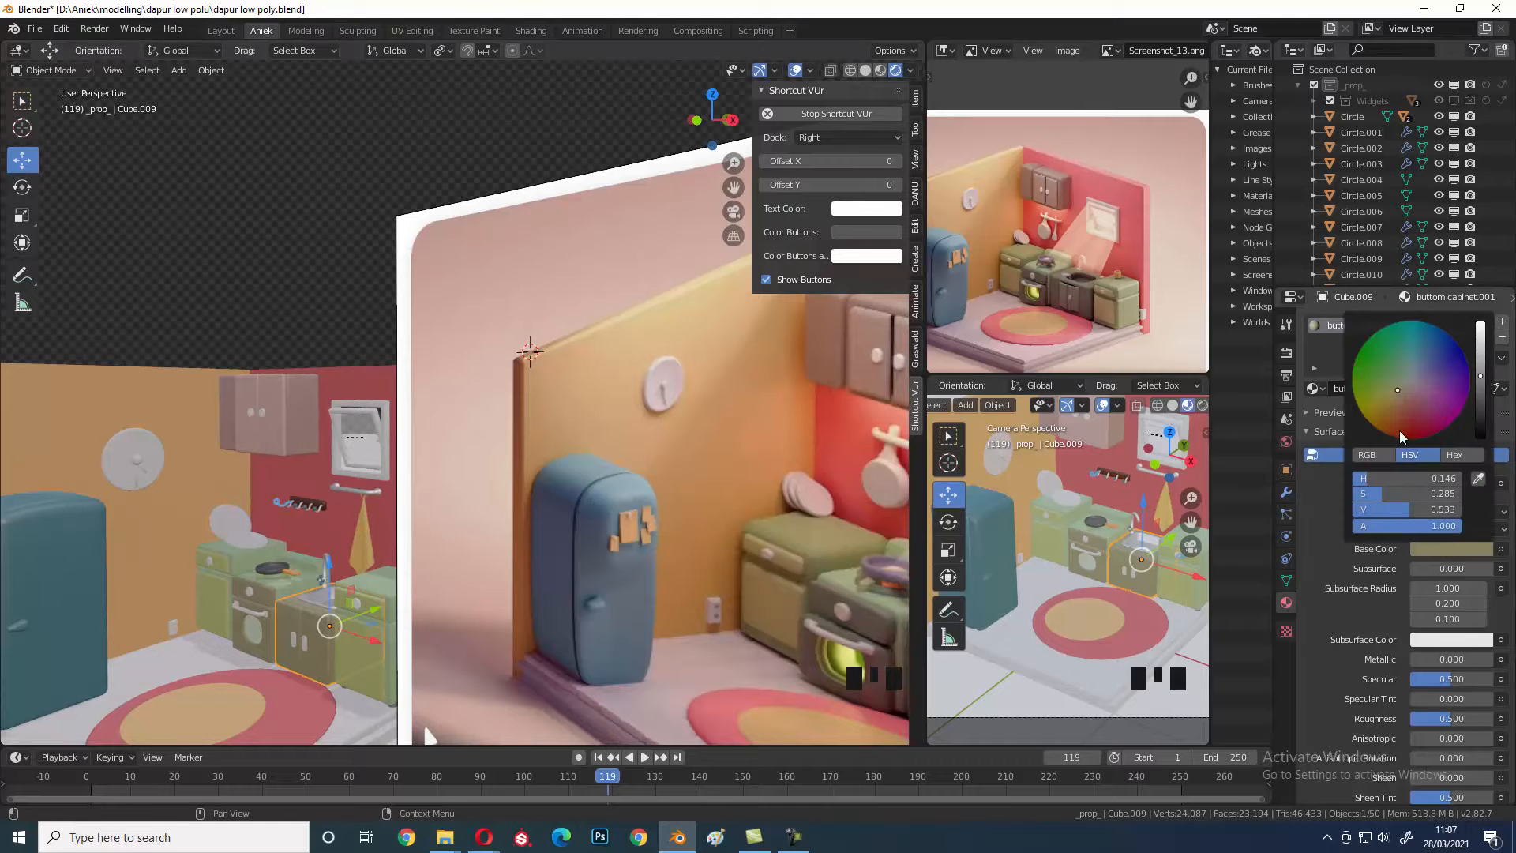
left_click(1396, 395)
left_click_drag(1397, 396, 1403, 377)
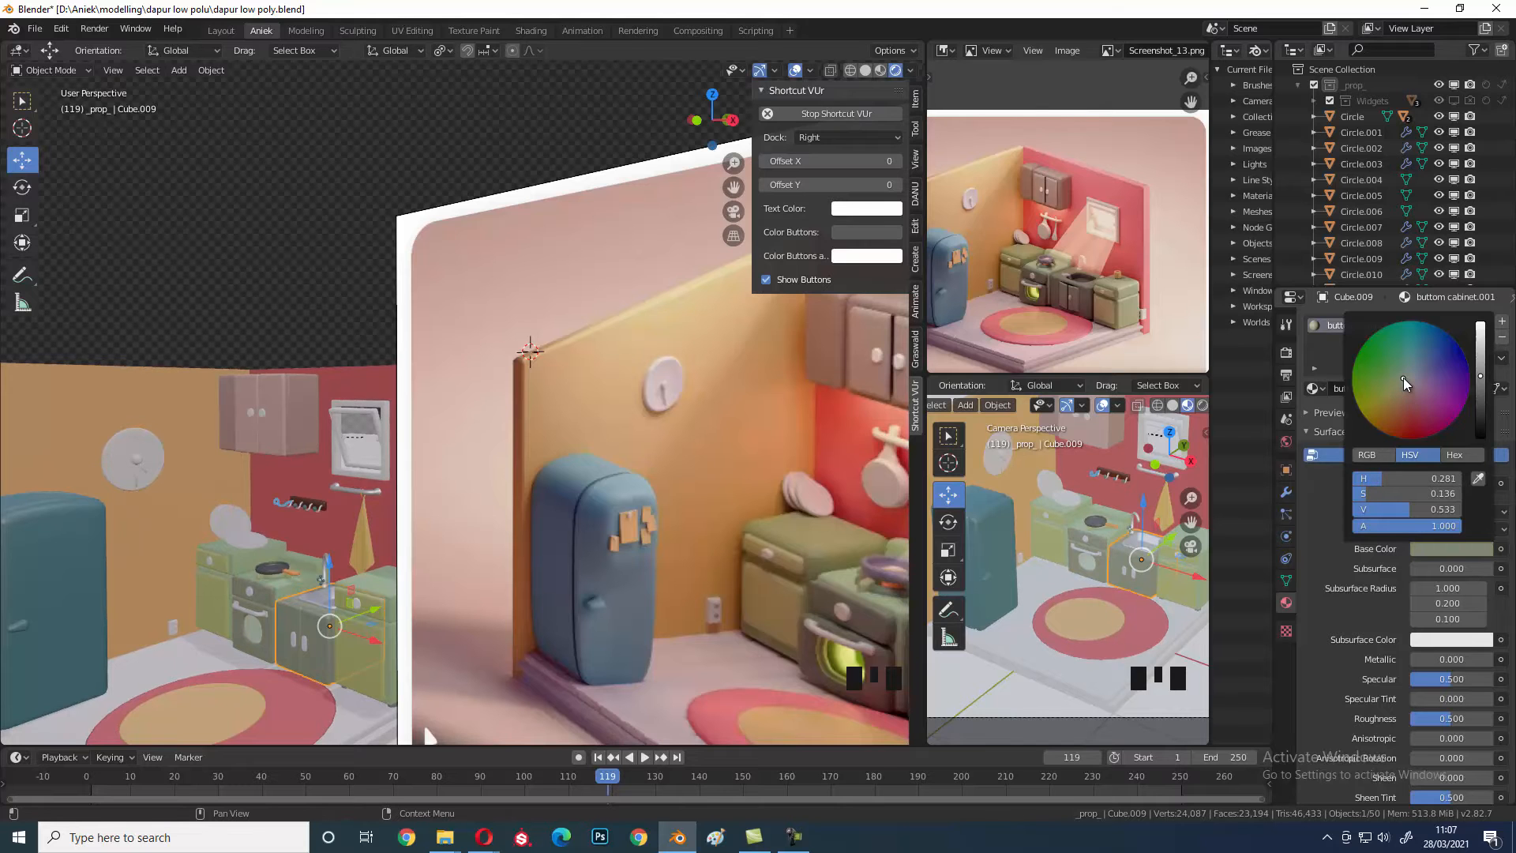